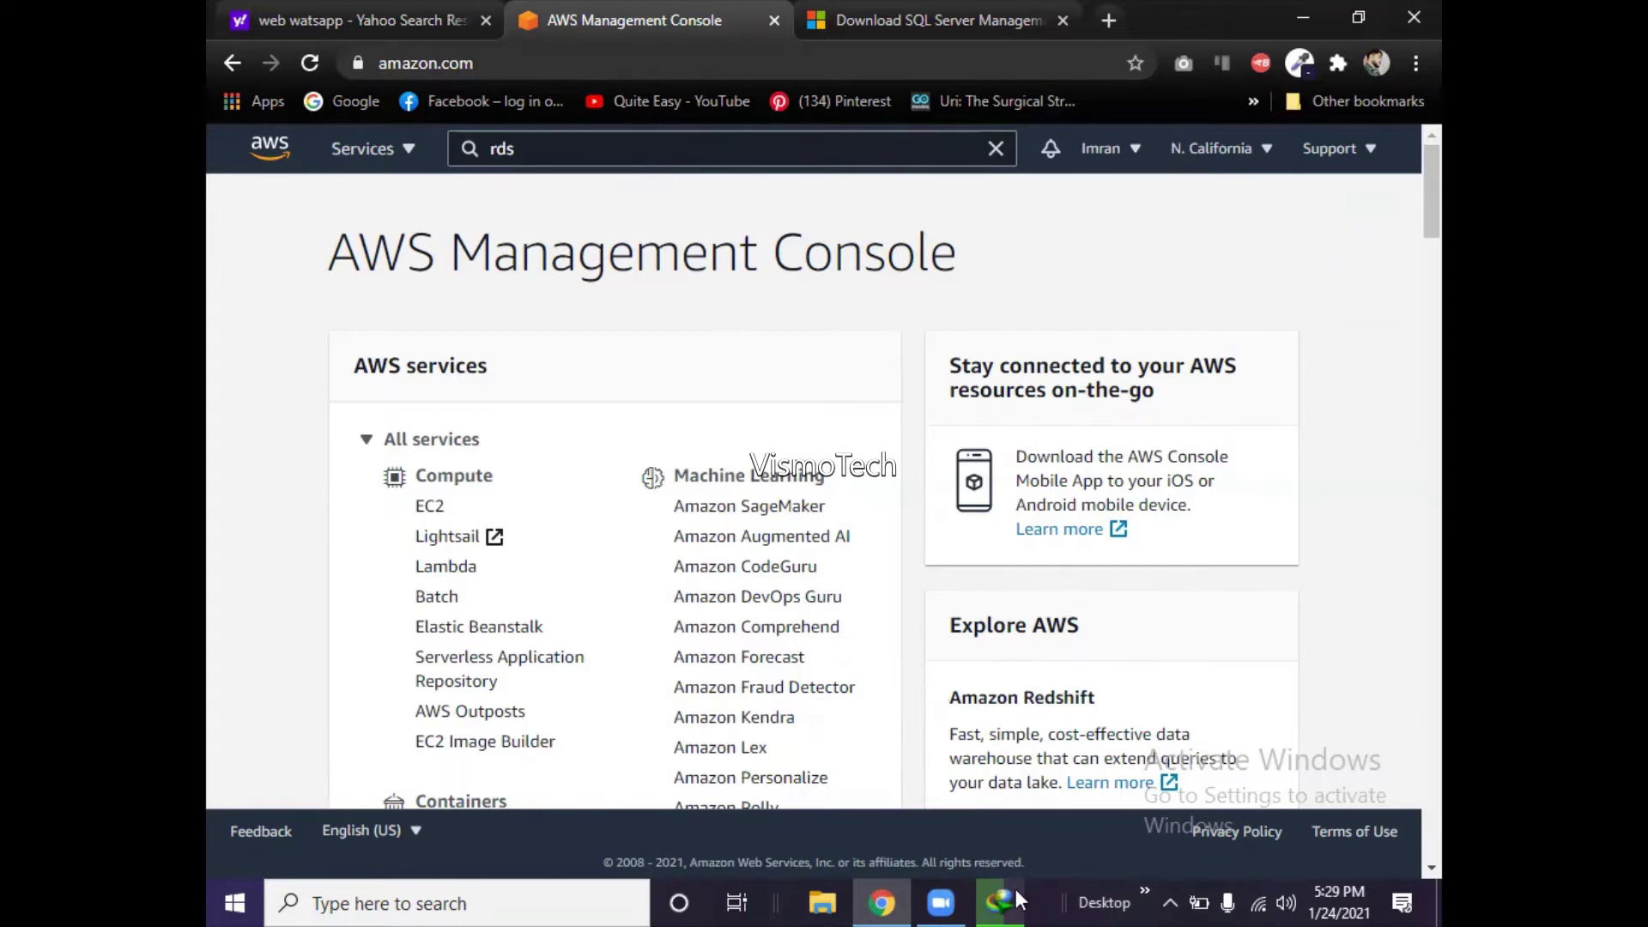
- Open Amazon RDS from the 'rds' console search results and check the download progress
mouse_move(1016, 893)
key(Return)
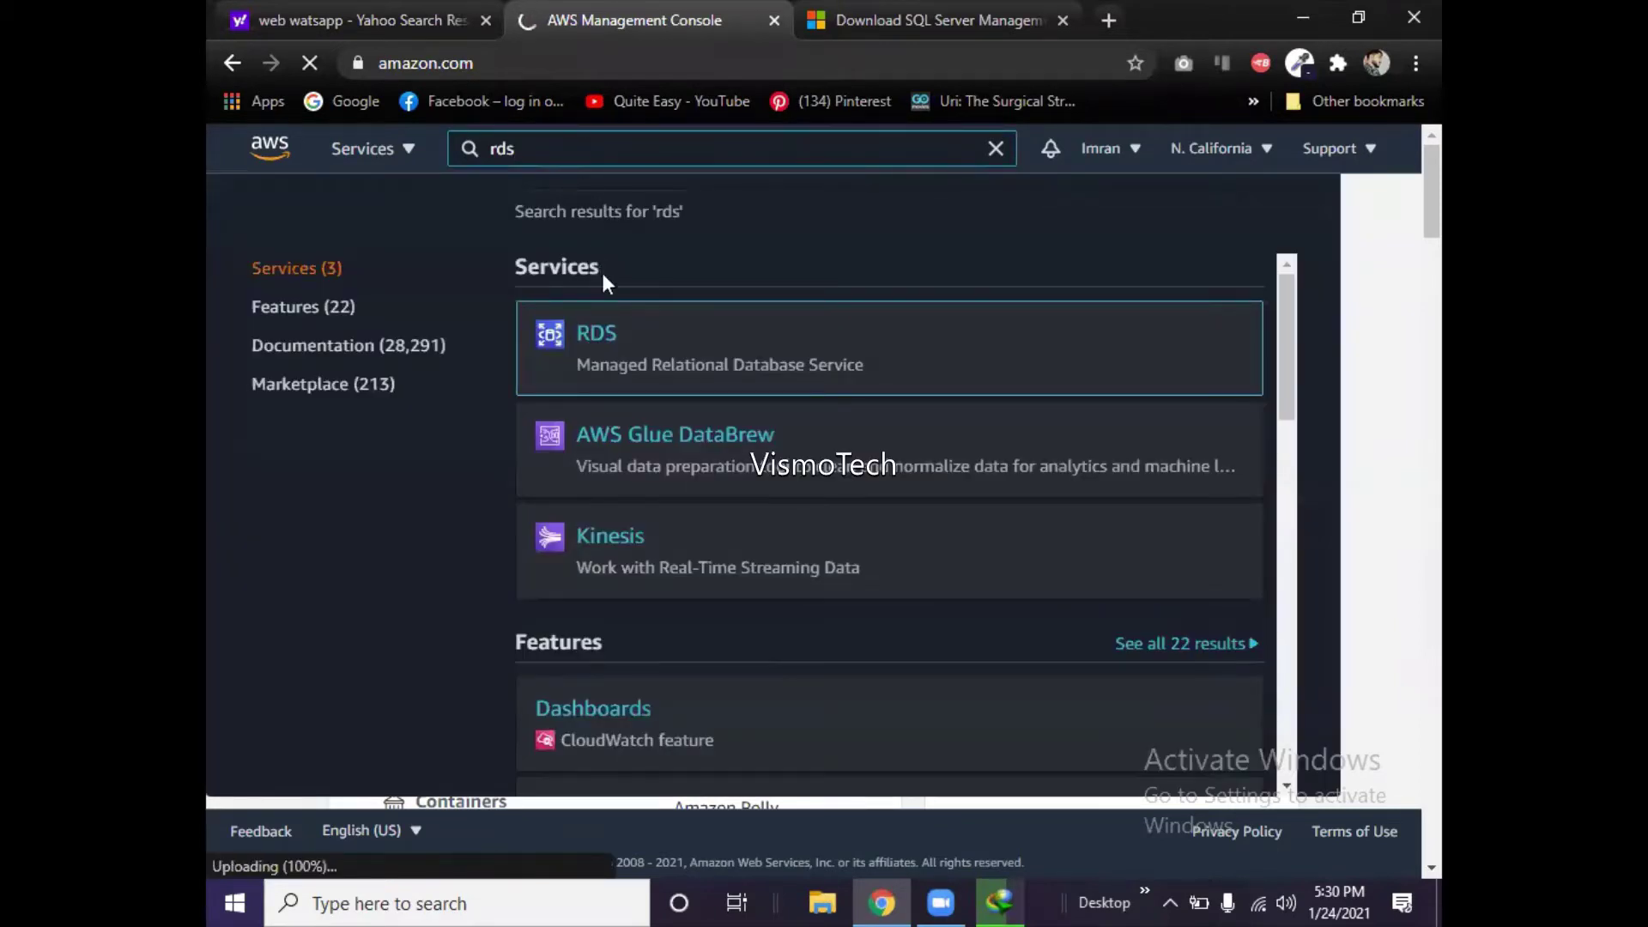
mouse_move(611, 356)
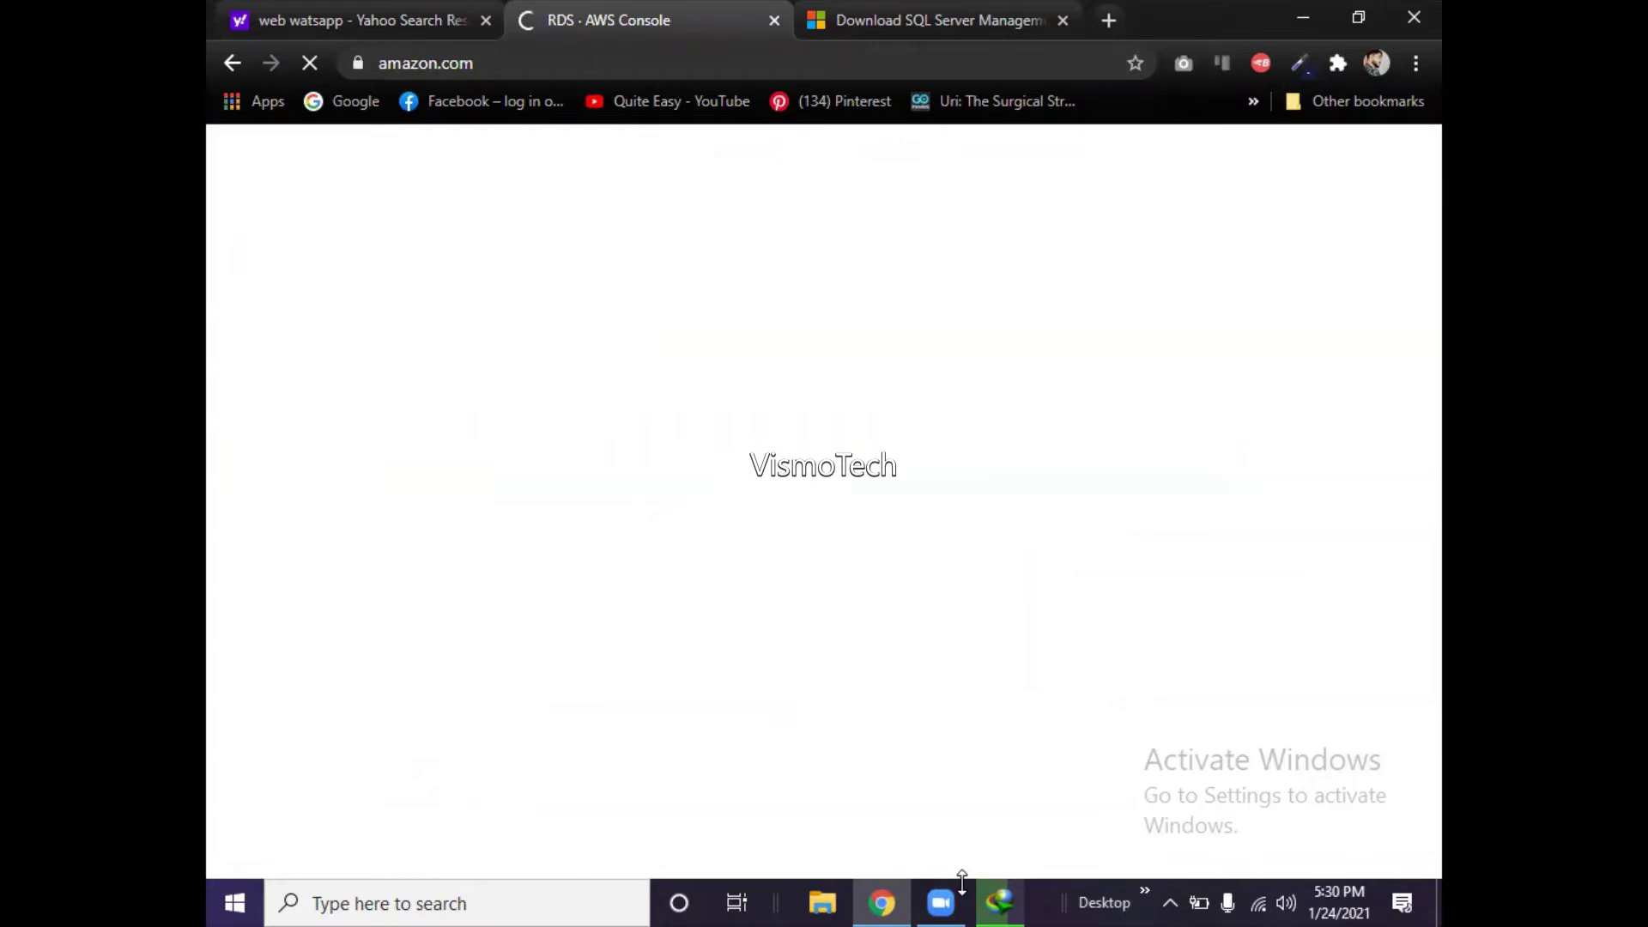
click(1001, 901)
- Hide the downloads window, review the SSMS download article, then return to the RDS console tab
click(1000, 901)
click(1002, 21)
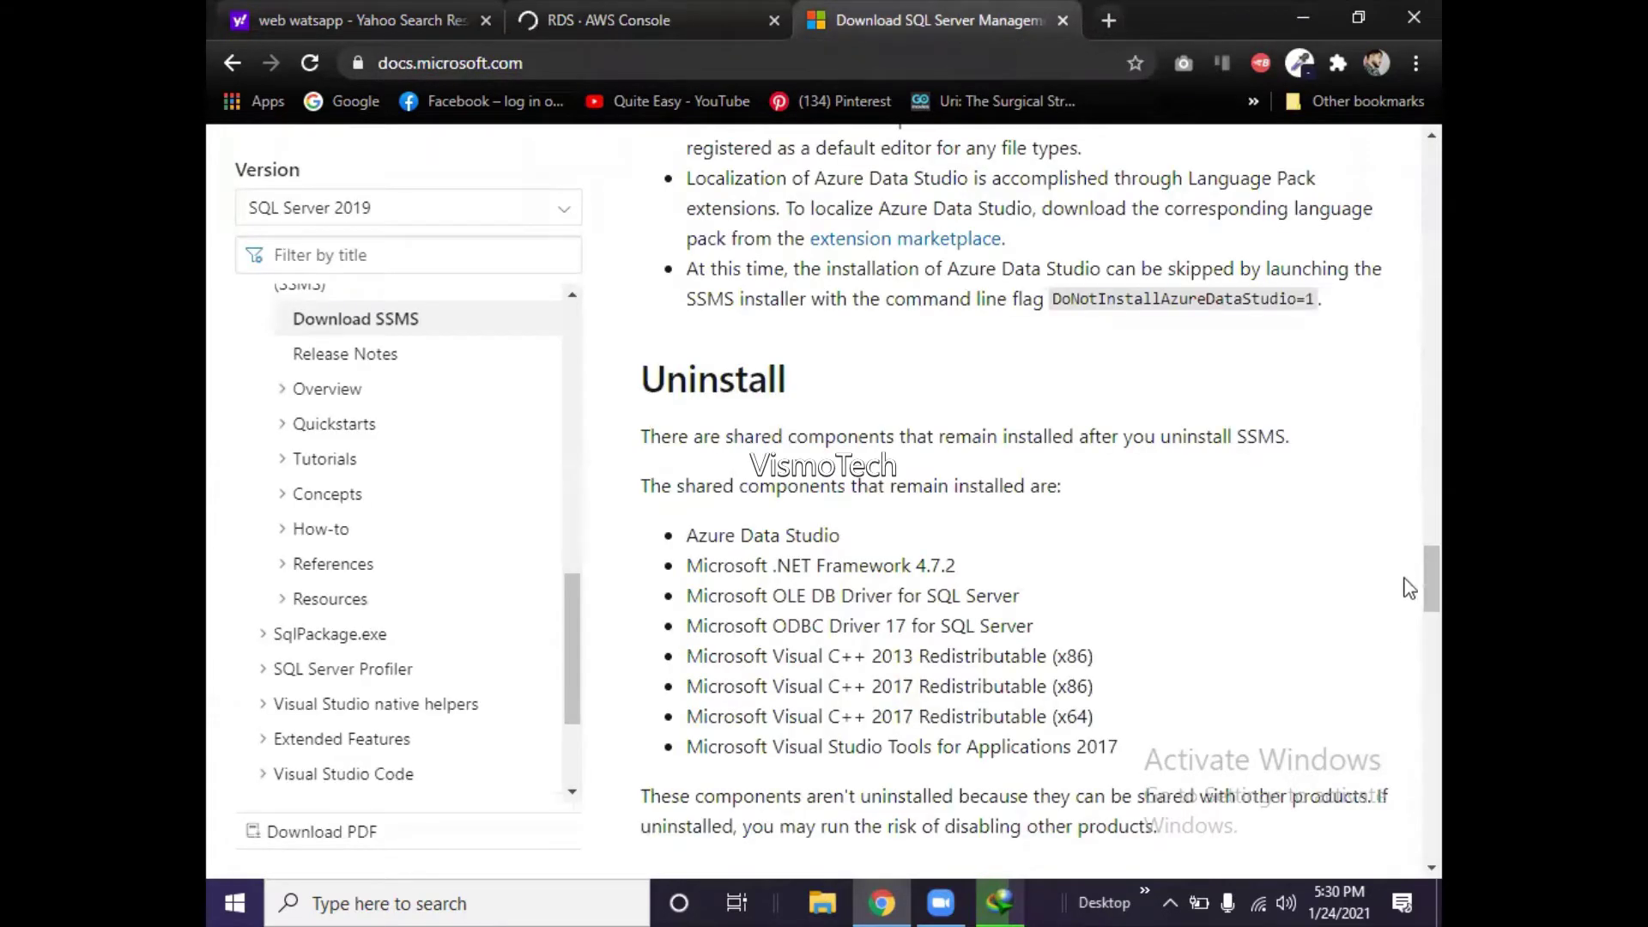
drag(1428, 583, 1402, 196)
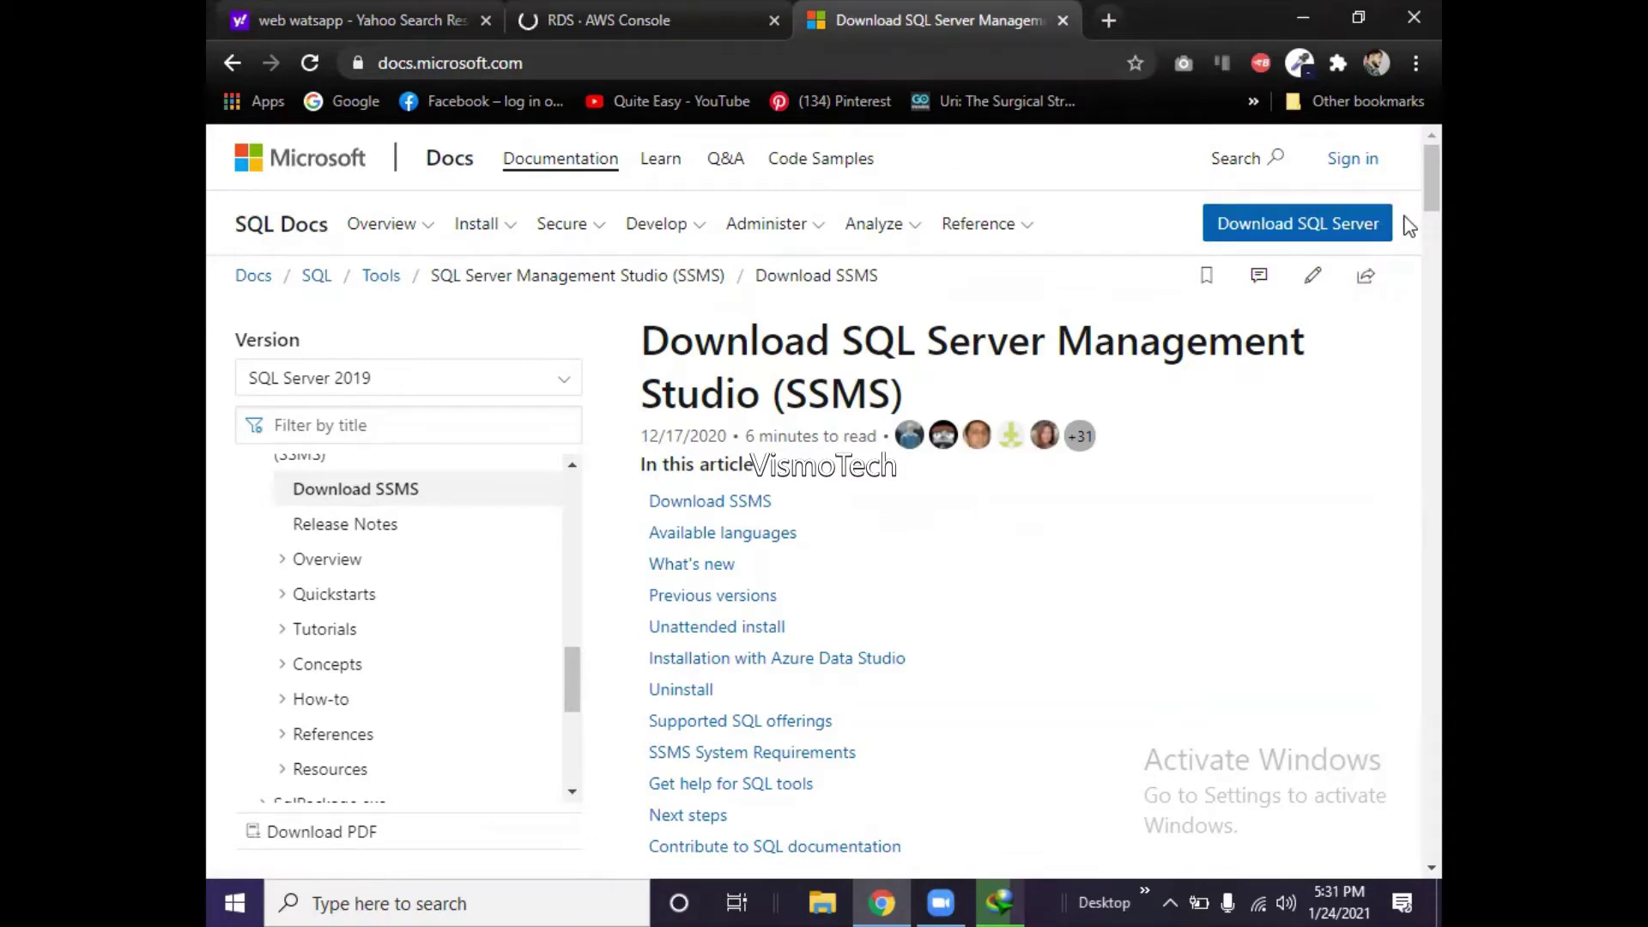
click(595, 18)
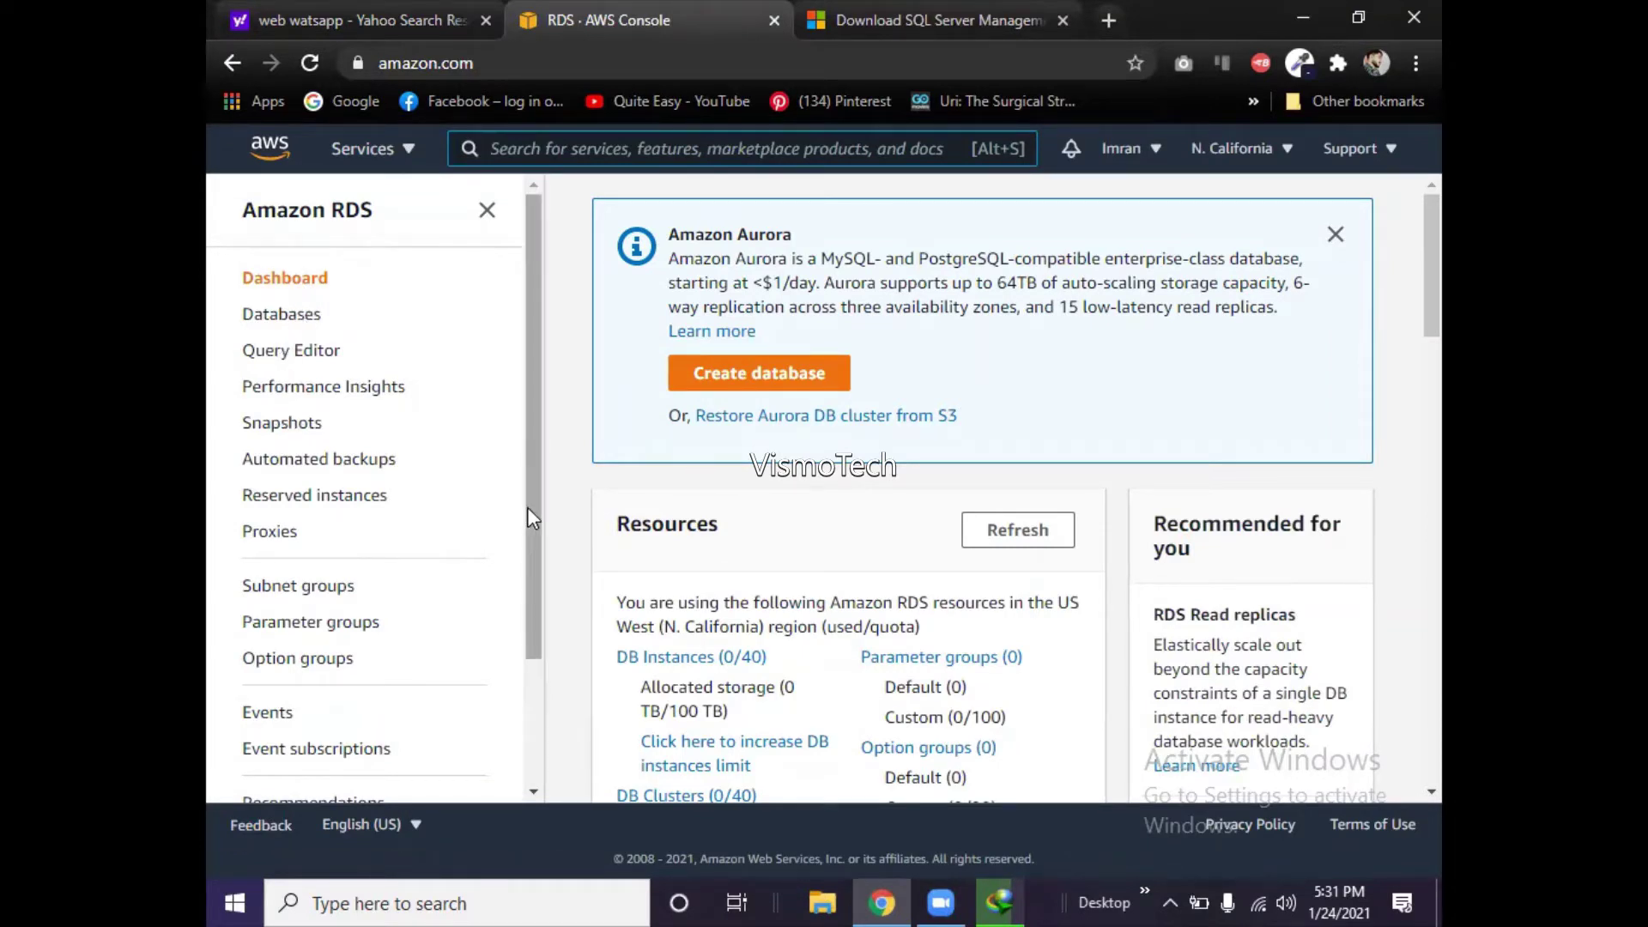
mouse_move(527, 507)
mouse_down()
mouse_move(517, 695)
mouse_move(527, 508)
mouse_move(523, 534)
mouse_up()
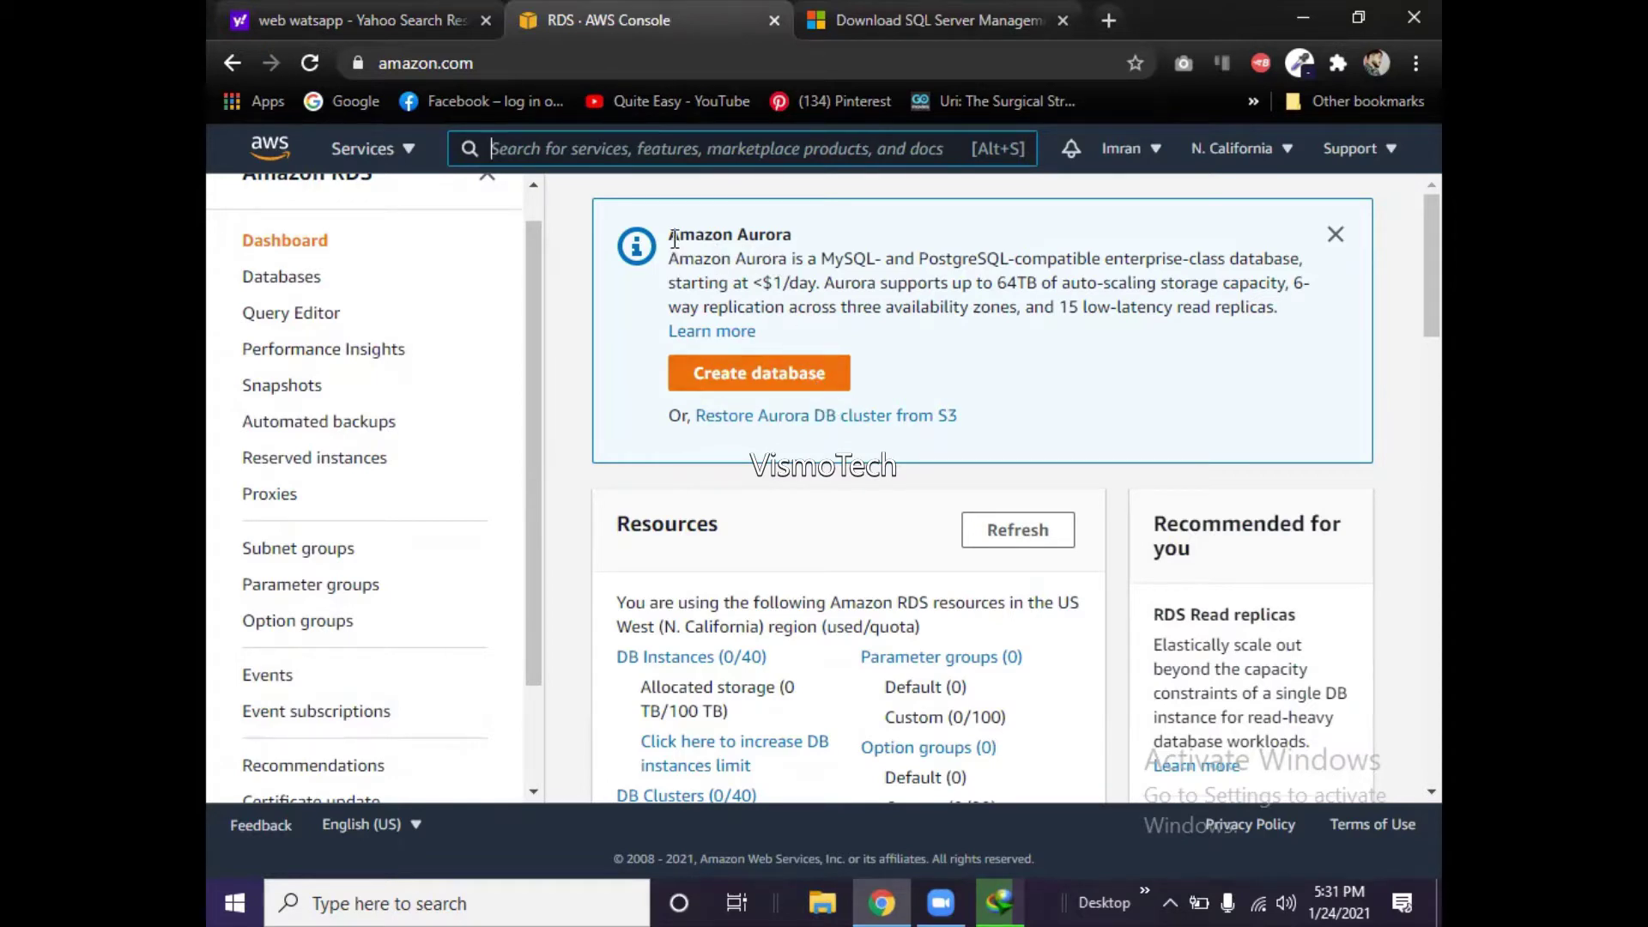
drag(793, 240, 960, 417)
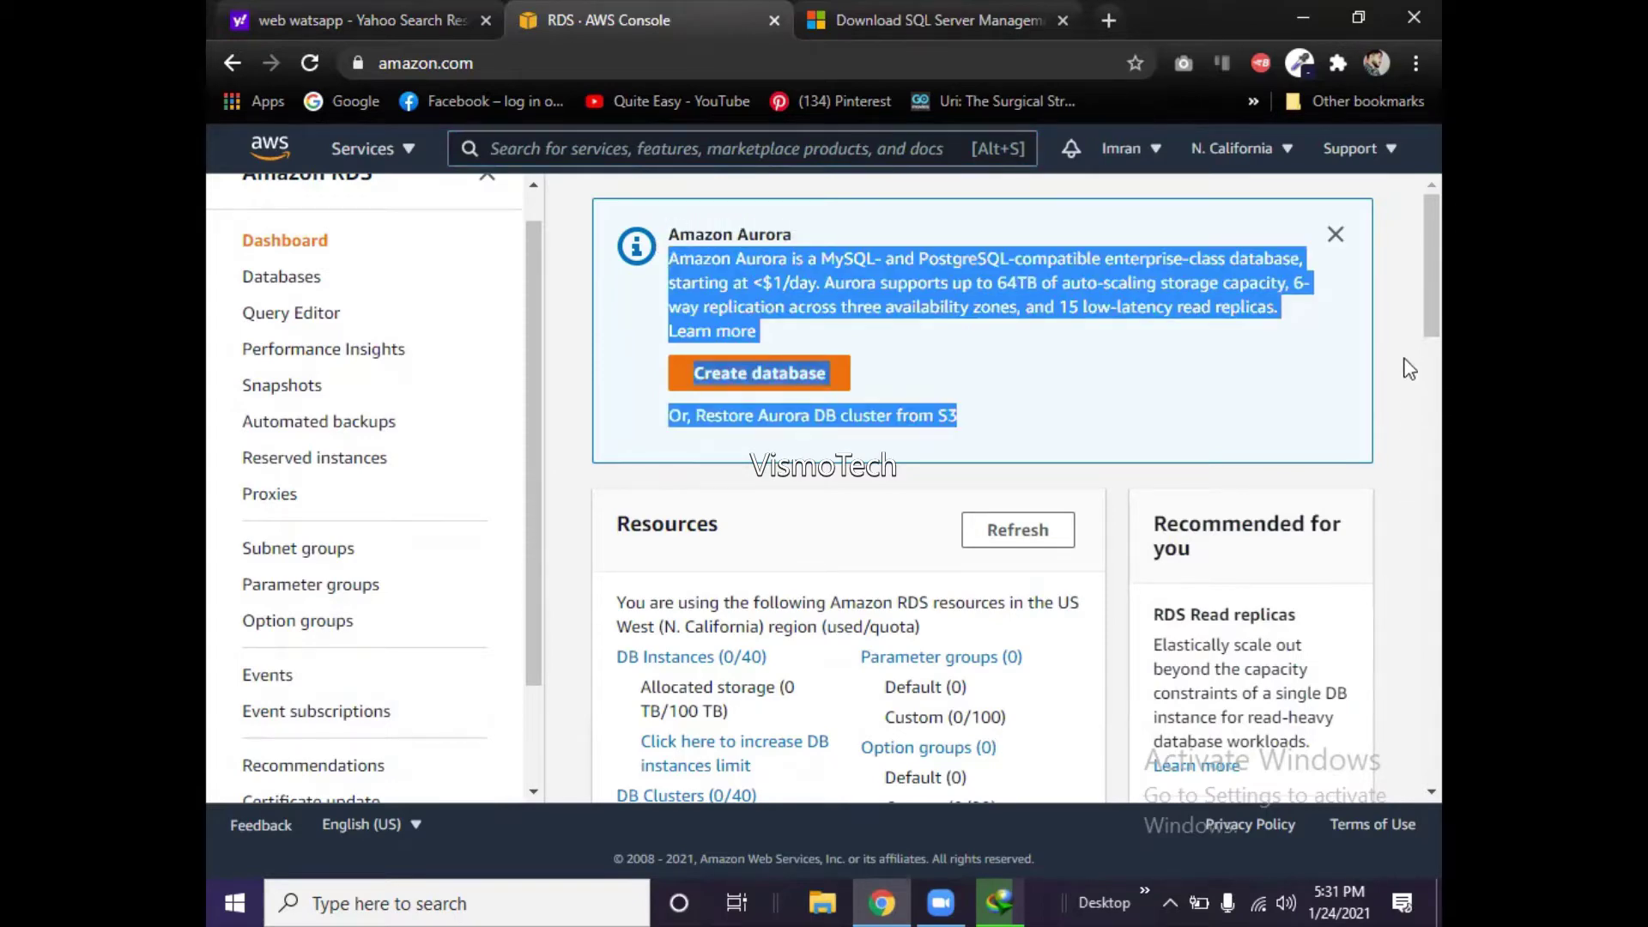
scroll(1409, 360, down, 8)
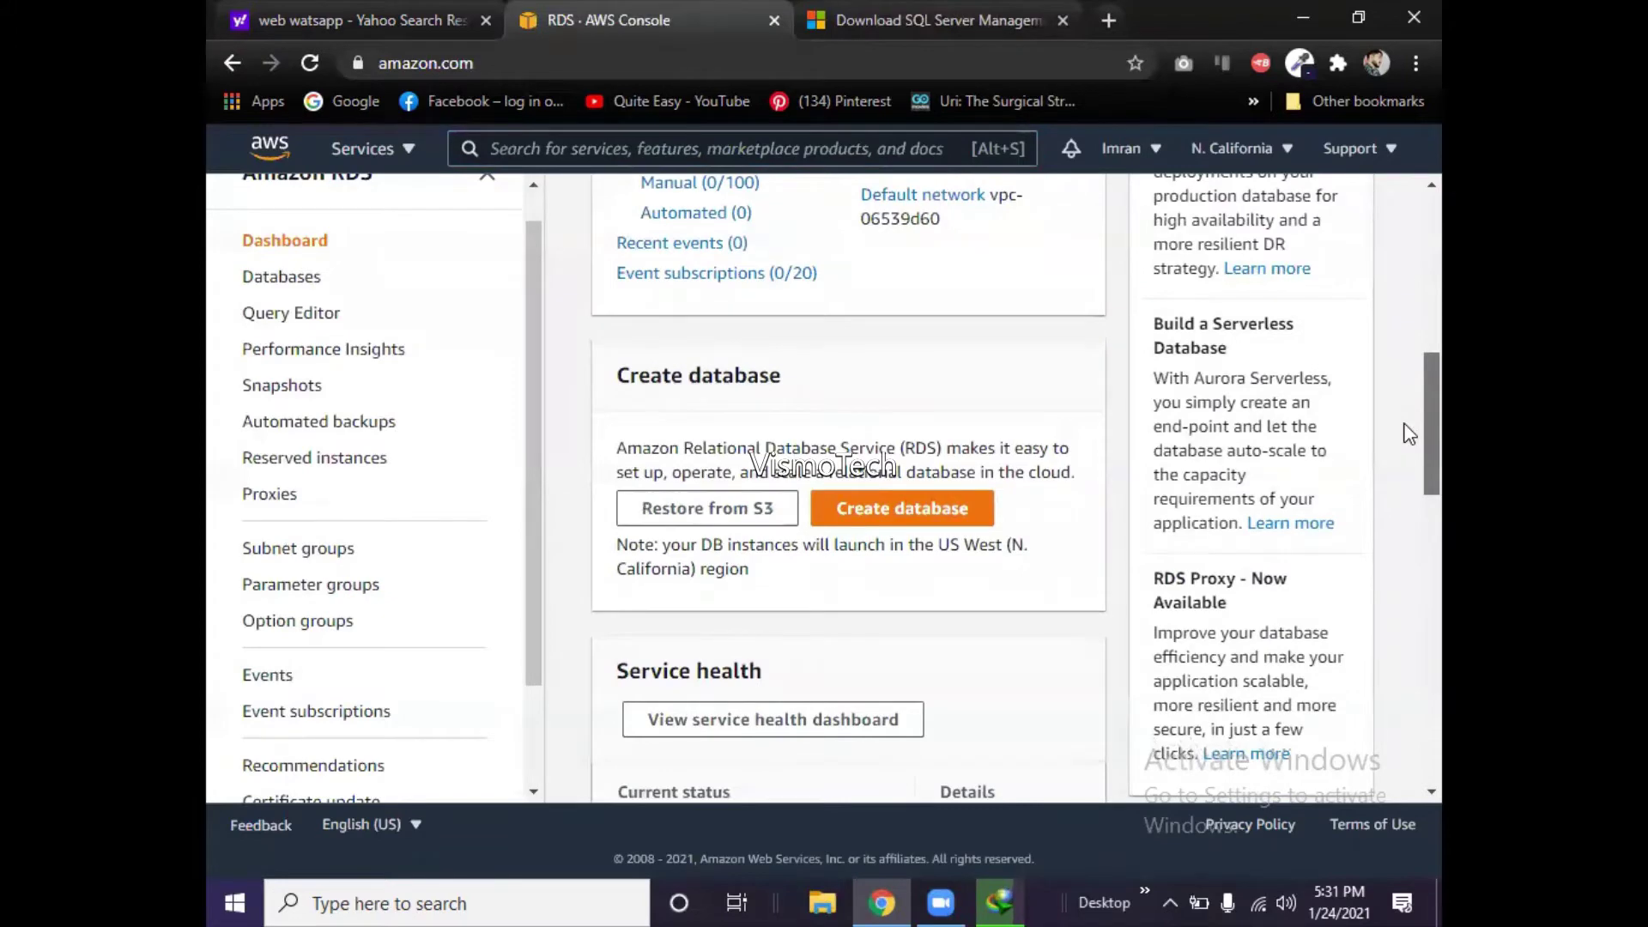
scroll(1409, 433, down, 3)
scroll(1401, 549, down, 5)
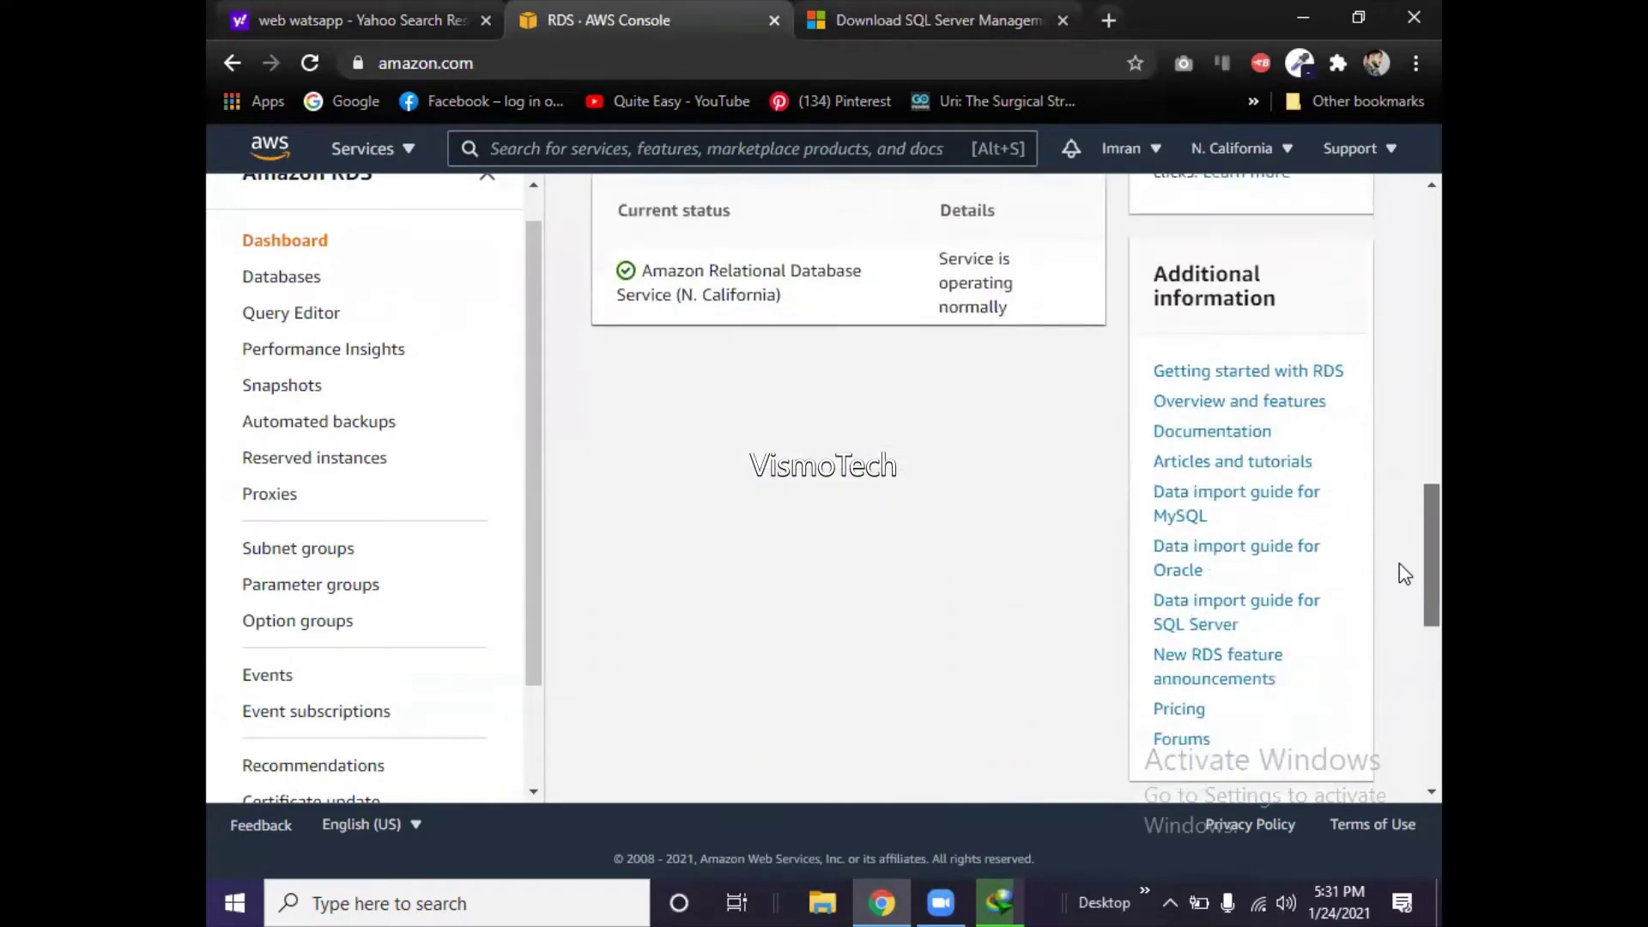
scroll(1410, 324, up, 12)
scroll(1409, 326, up, 1)
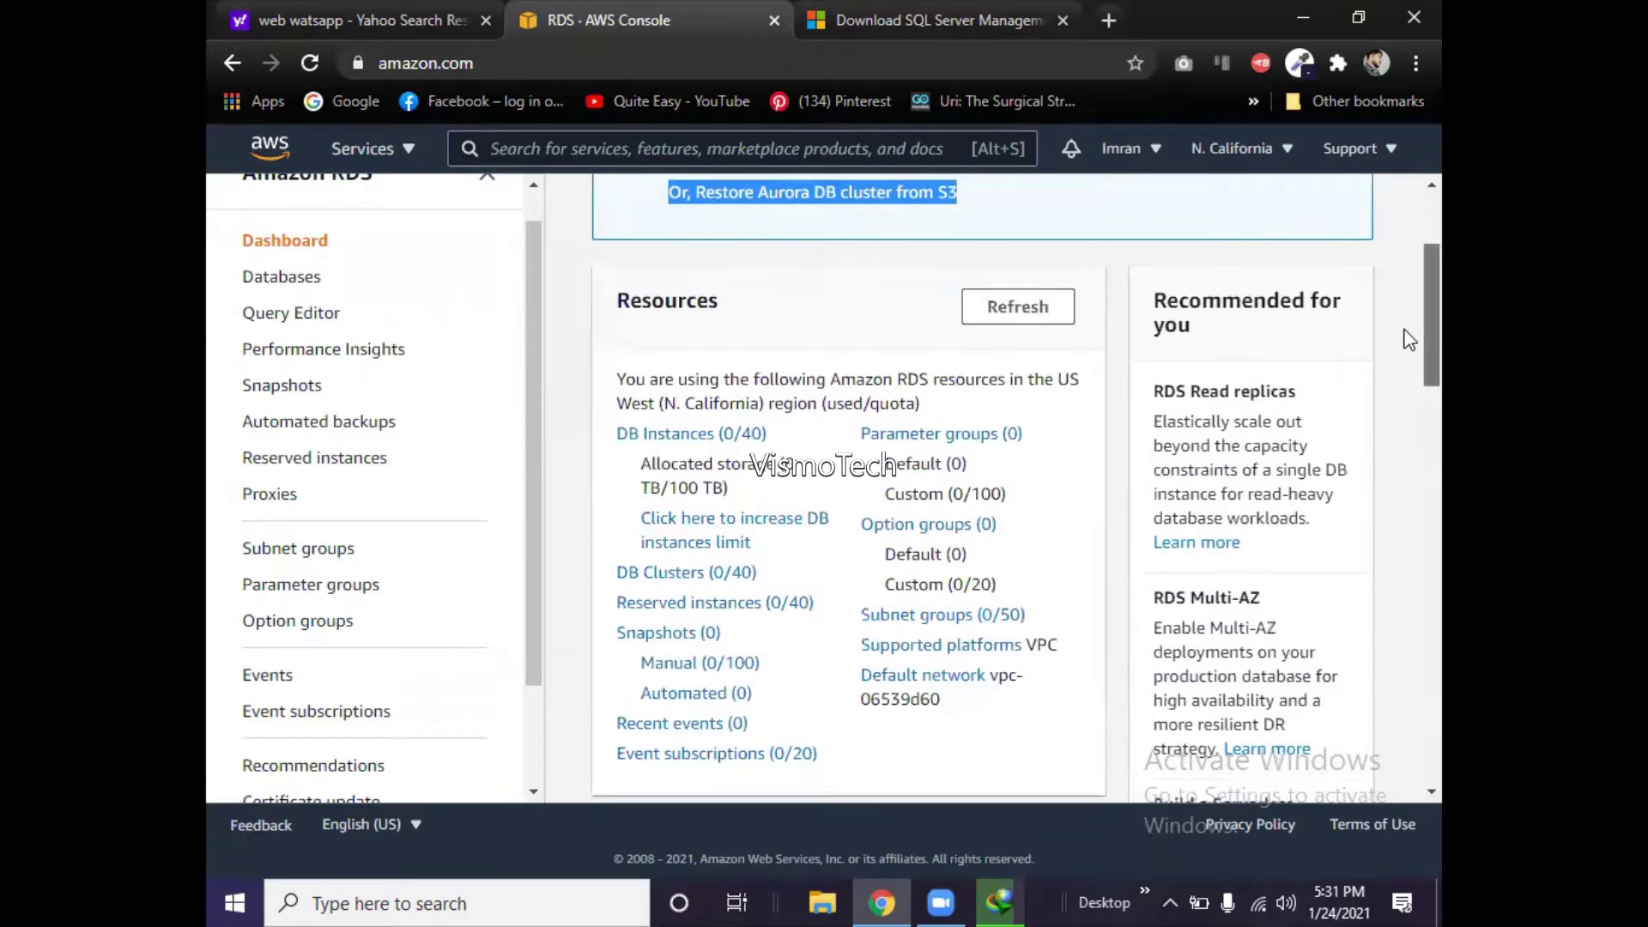
scroll(1407, 326, up, 3)
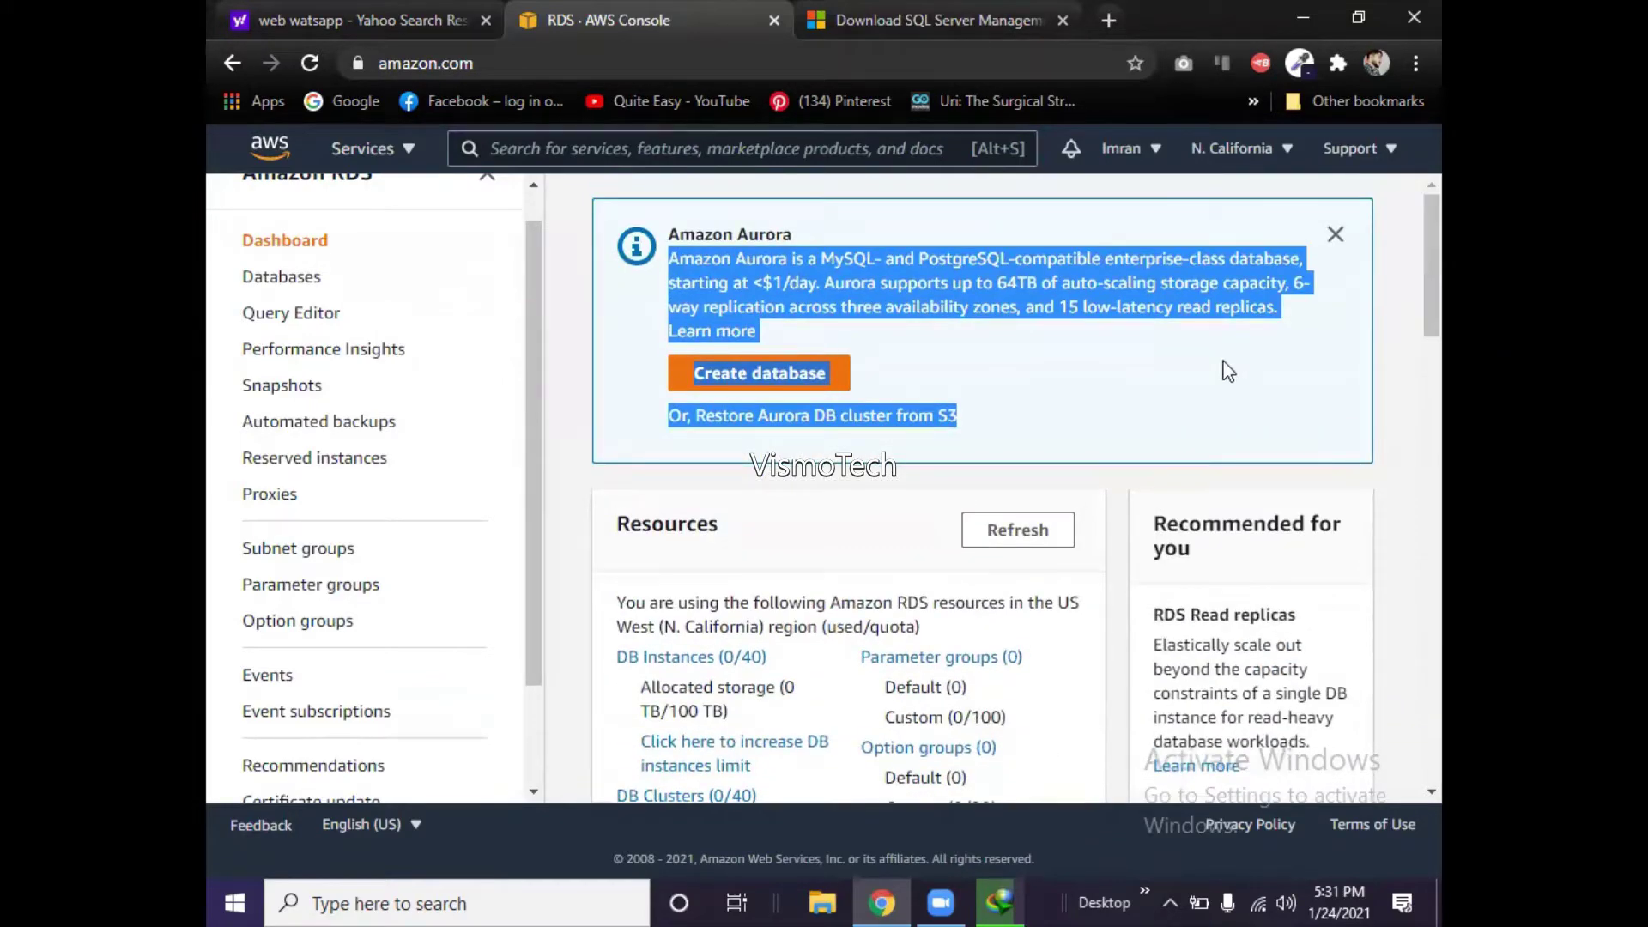
click(1227, 371)
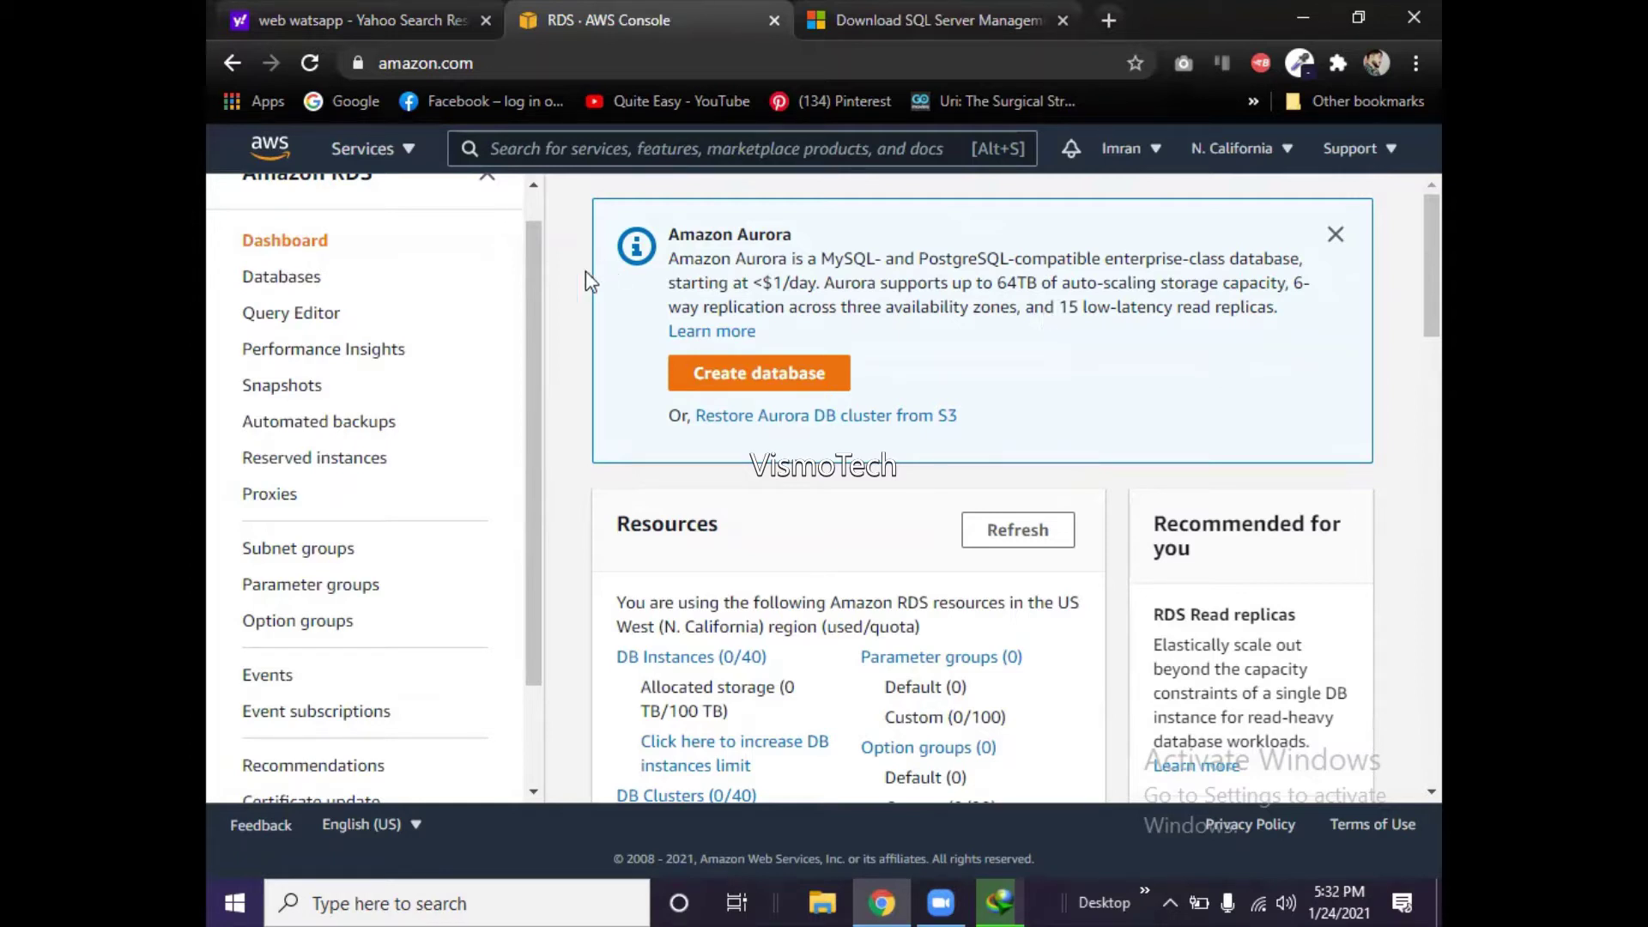
drag(541, 358, 544, 282)
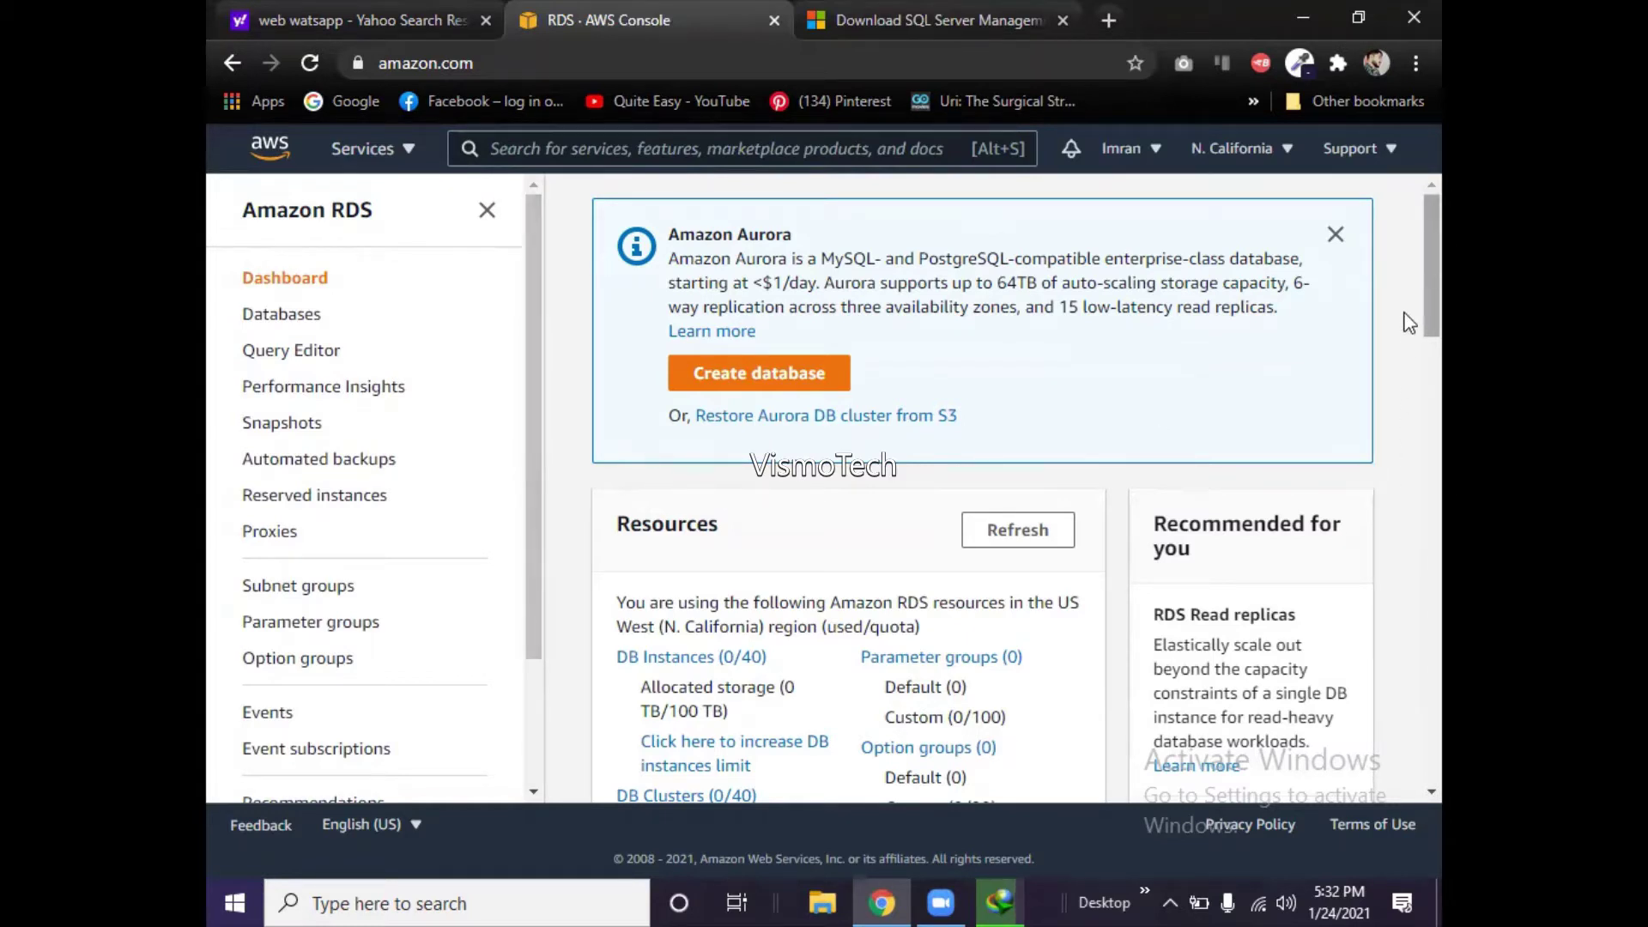
right_click(1408, 364)
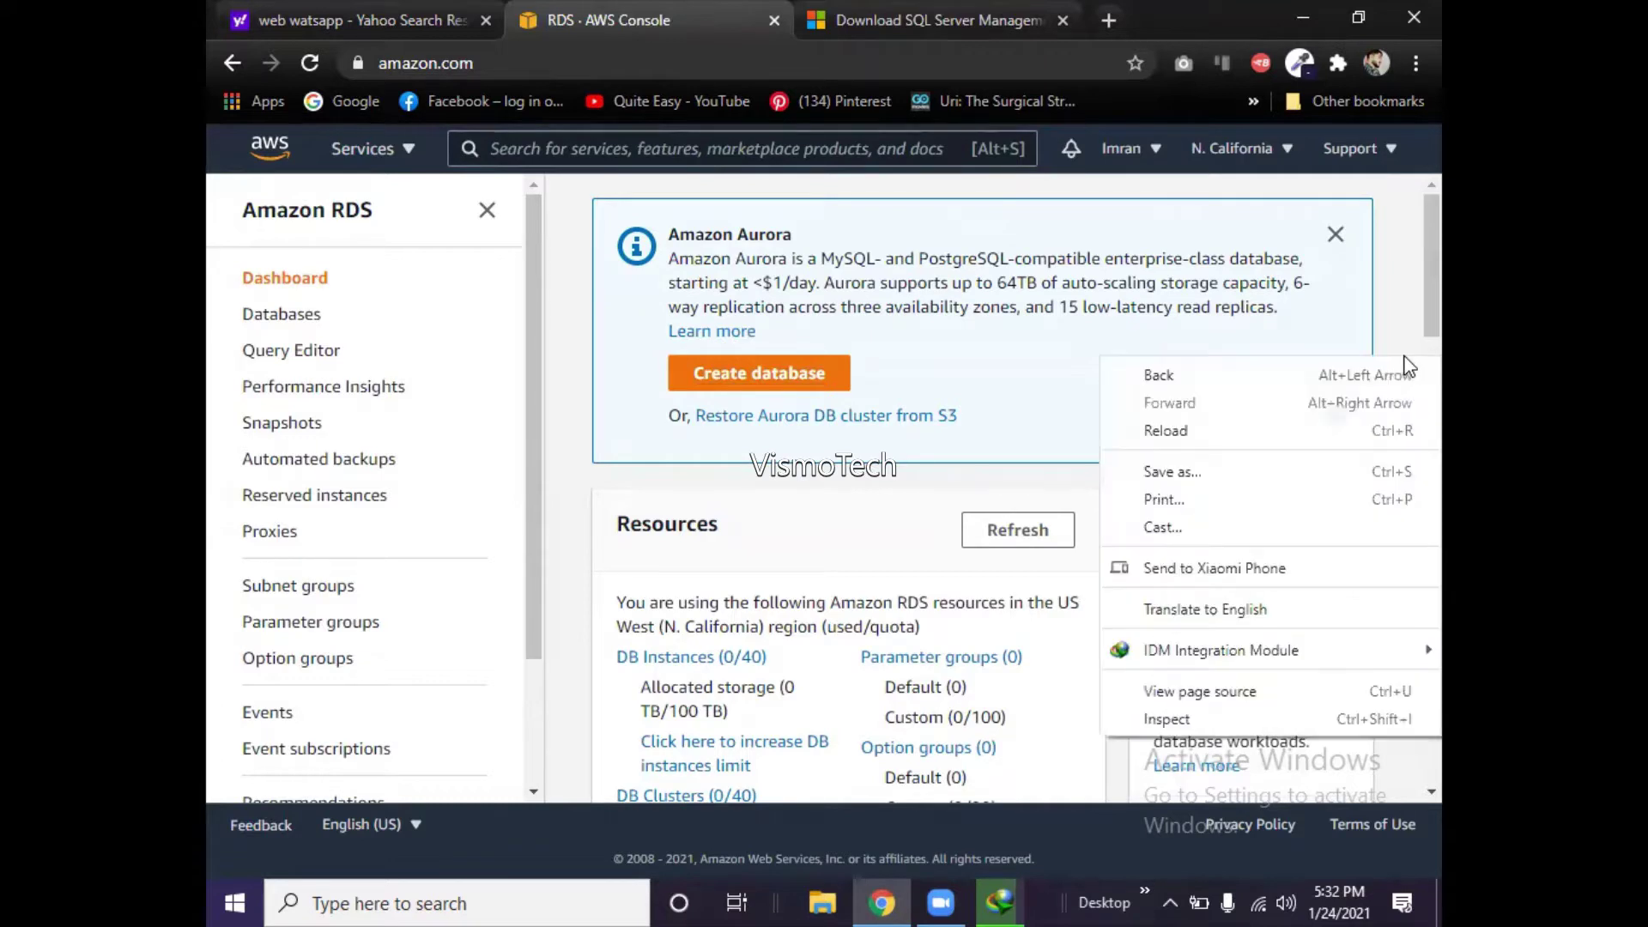
click(1408, 328)
scroll(1408, 327, down, 1)
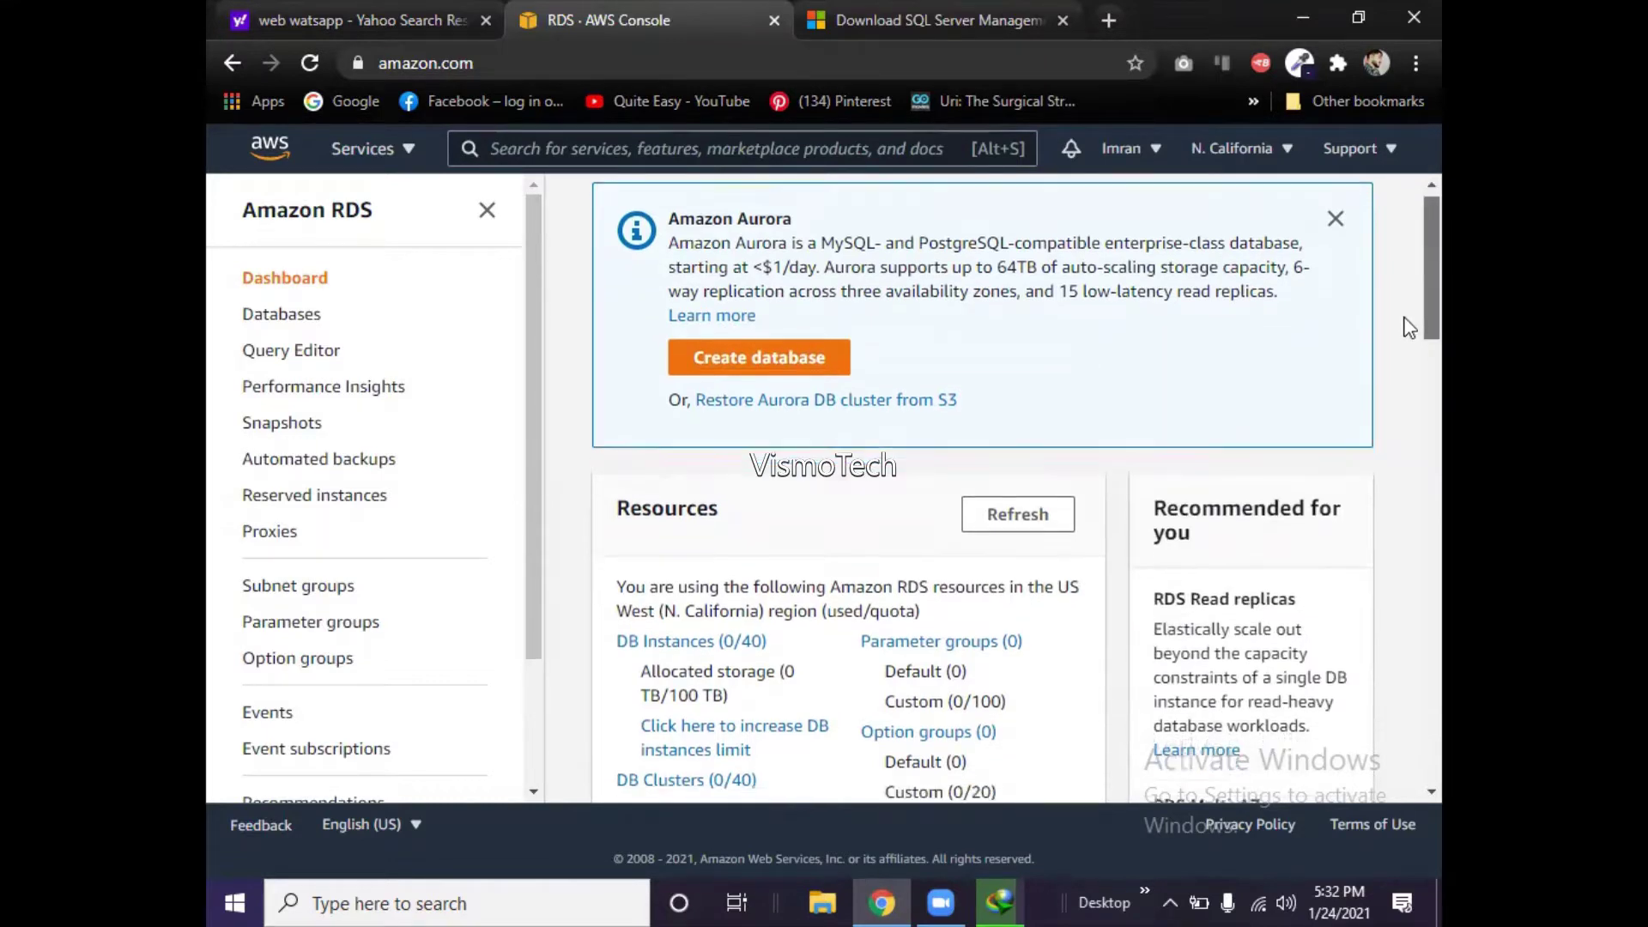
scroll(1409, 334, down, 2)
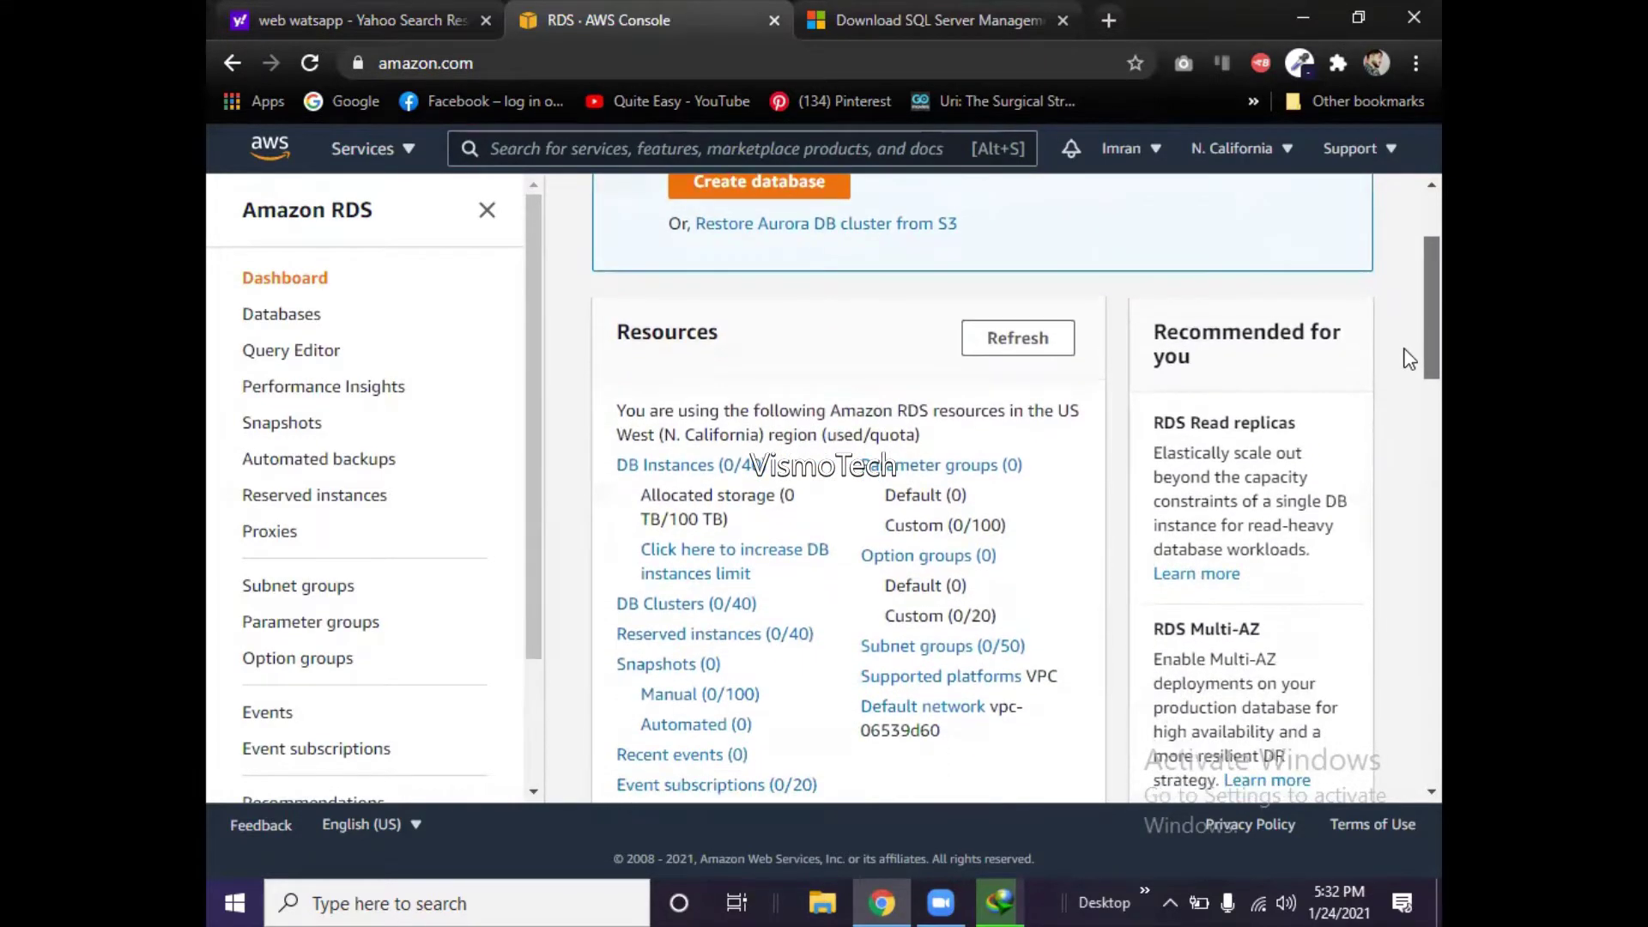
scroll(1409, 369, down, 1)
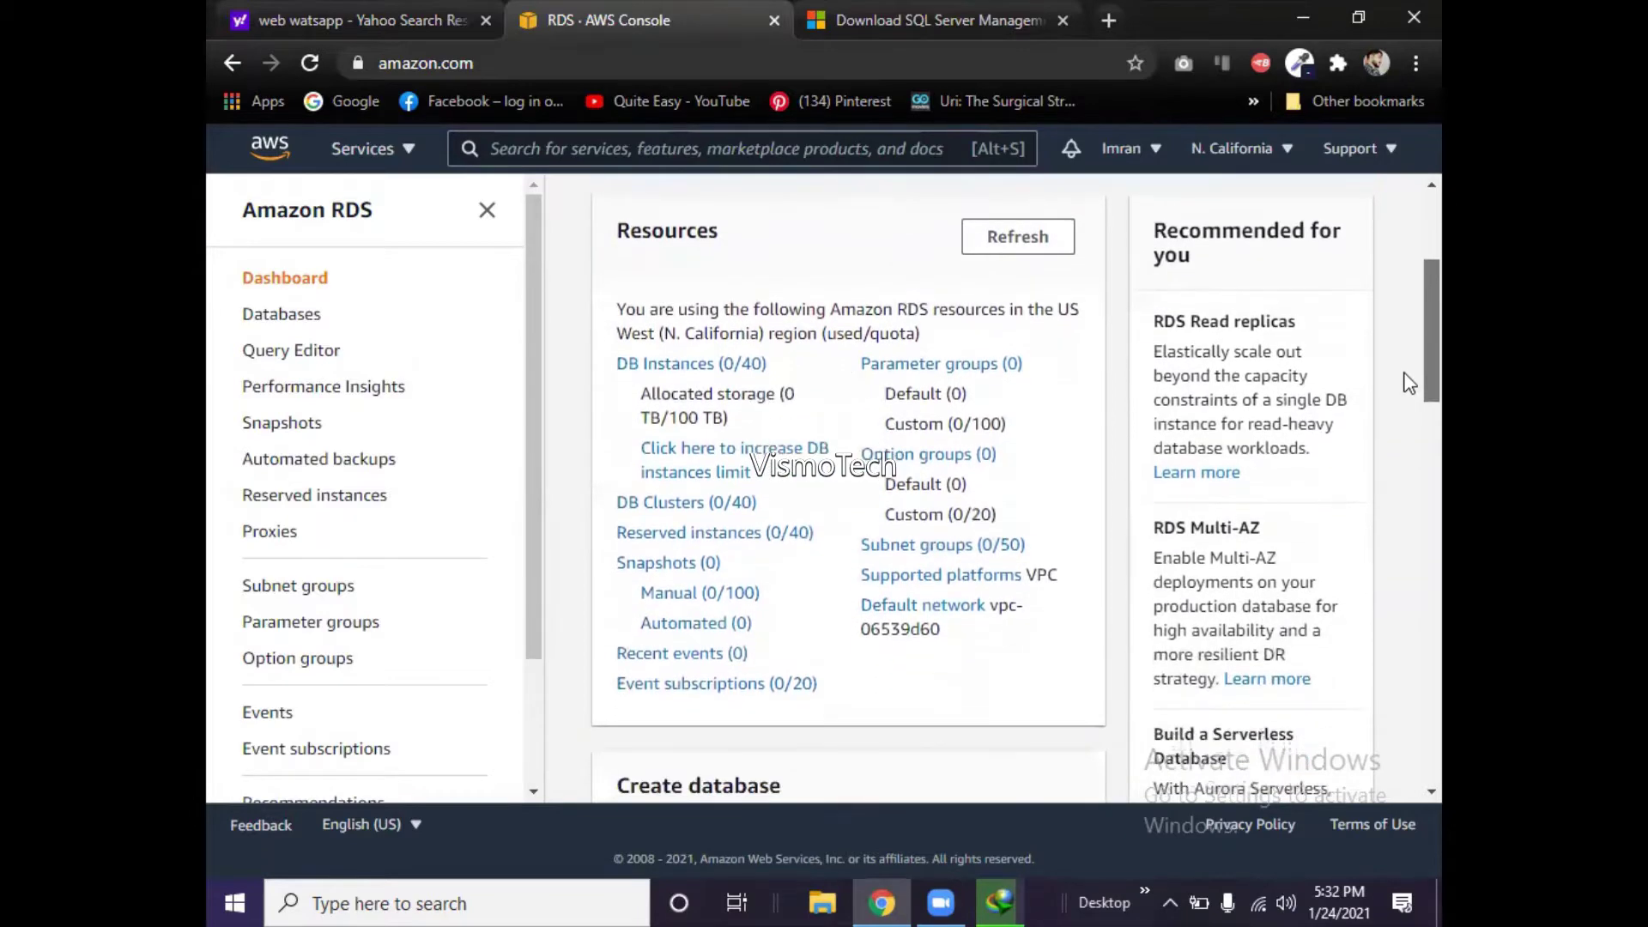
scroll(1408, 395, down, 2)
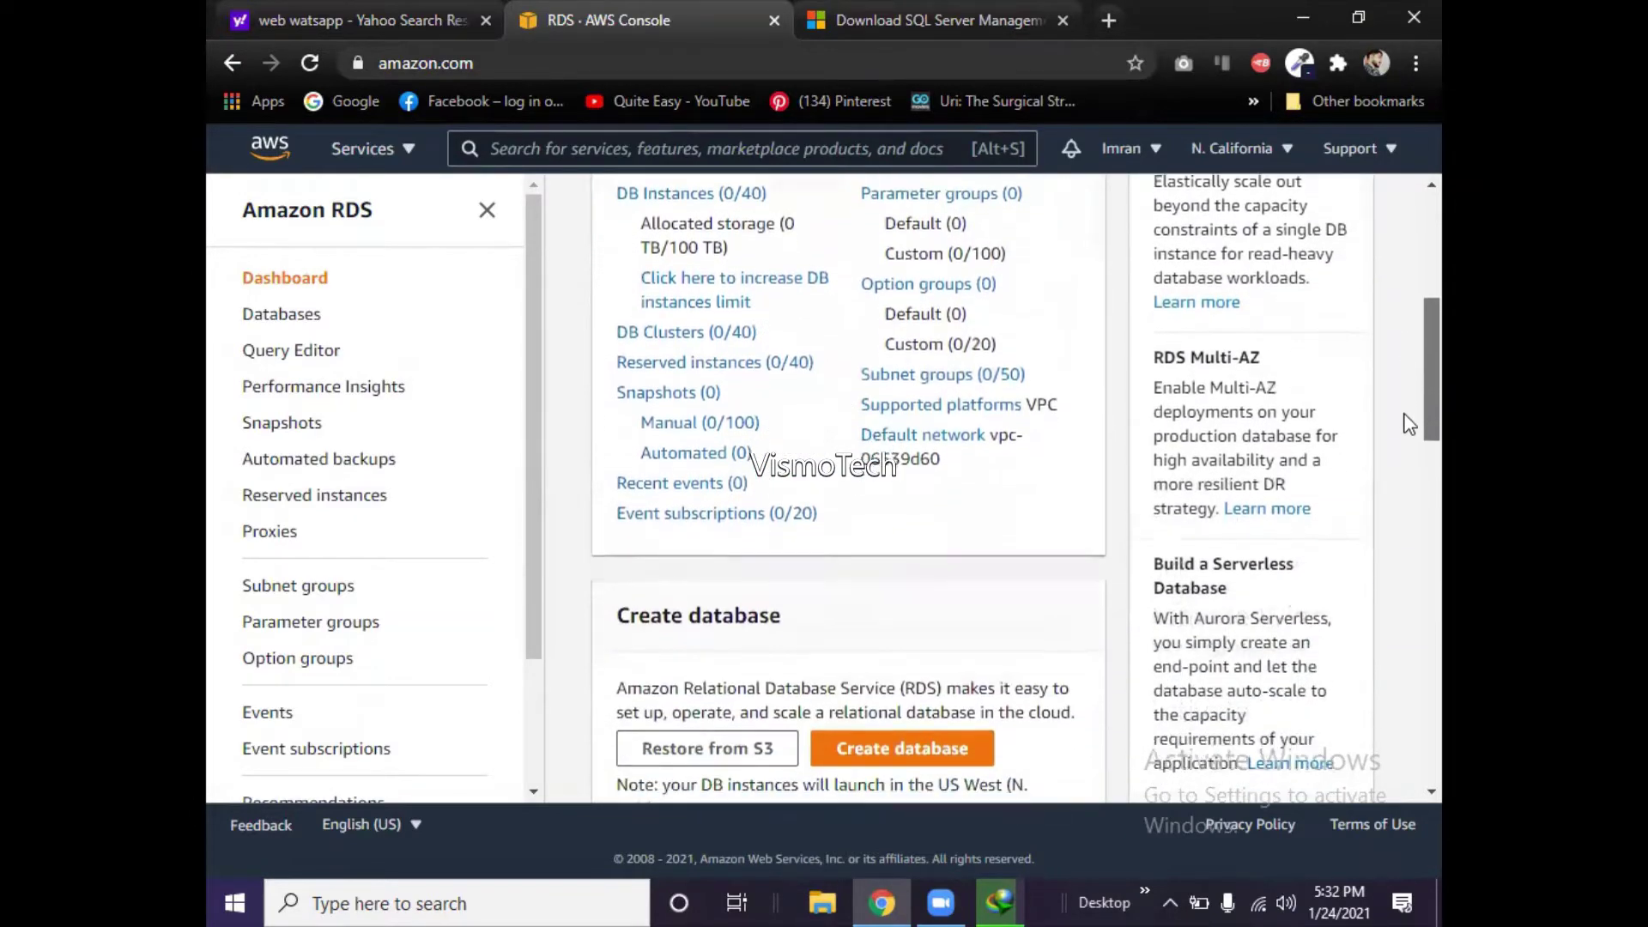
scroll(1408, 438, down, 3)
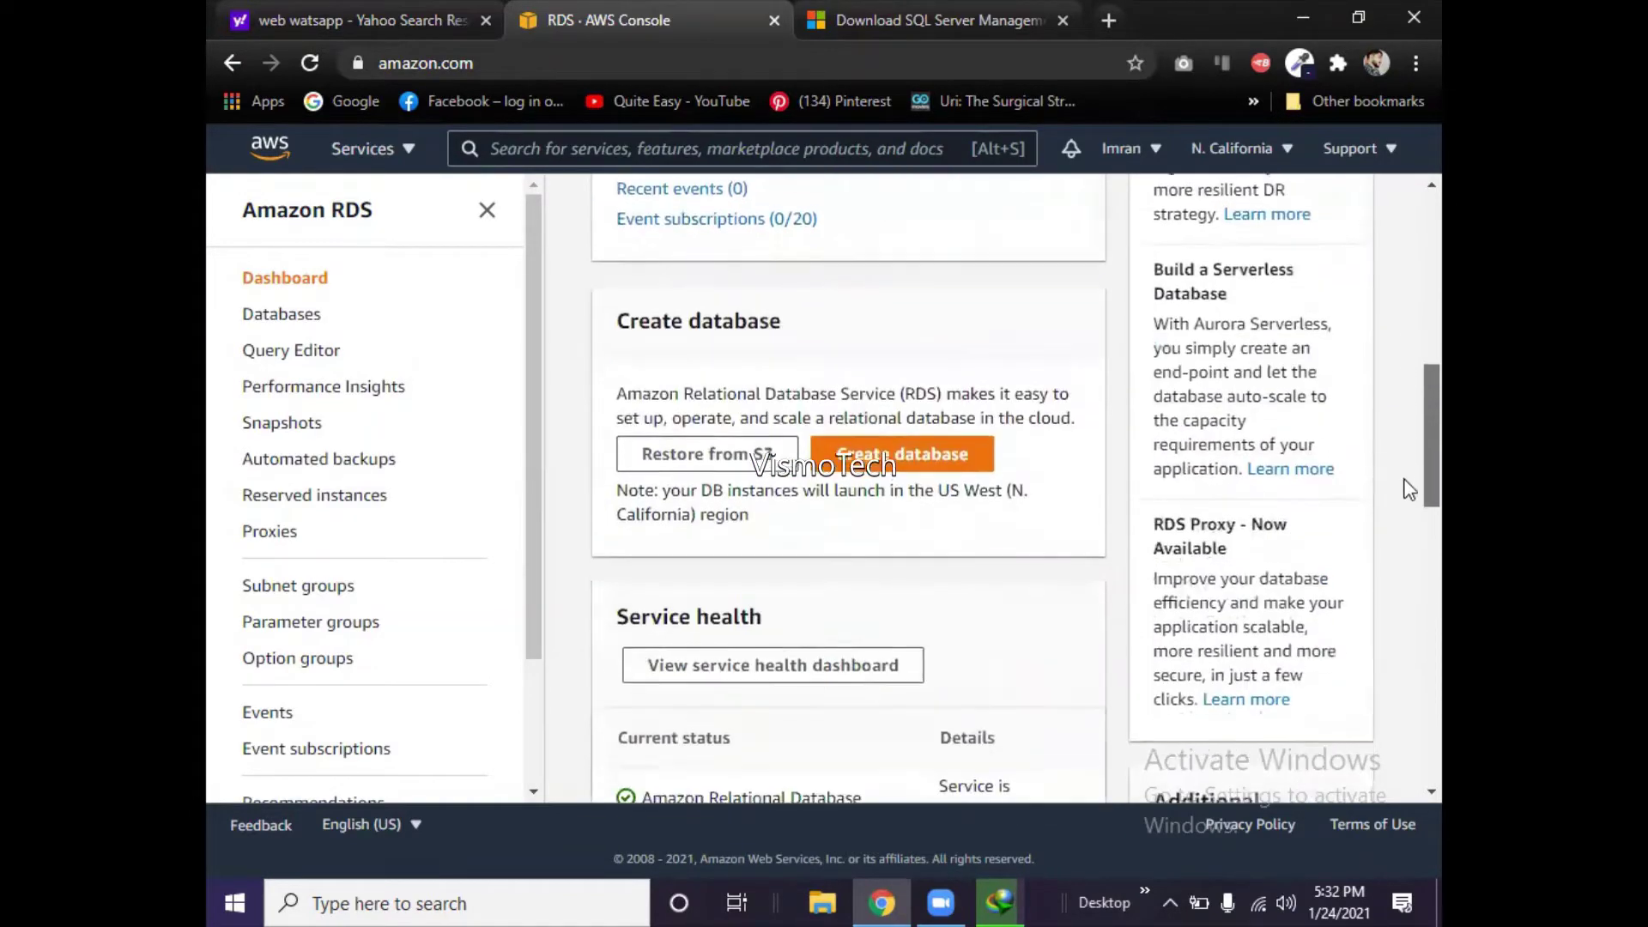
scroll(1409, 493, down, 1)
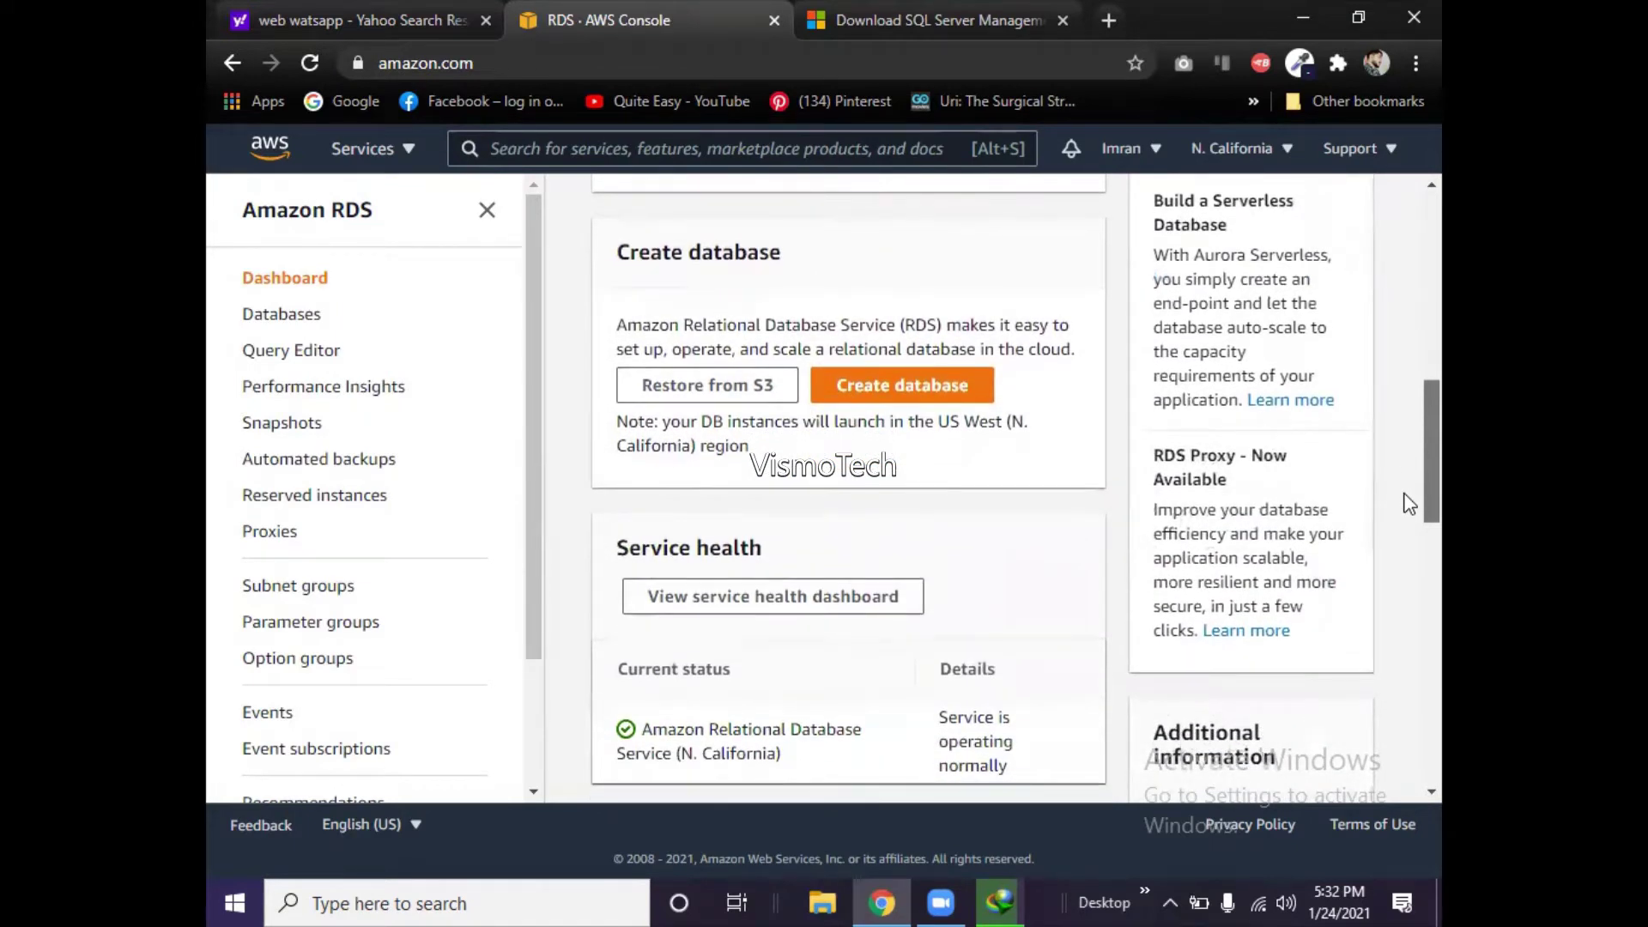
scroll(1408, 503, down, 2)
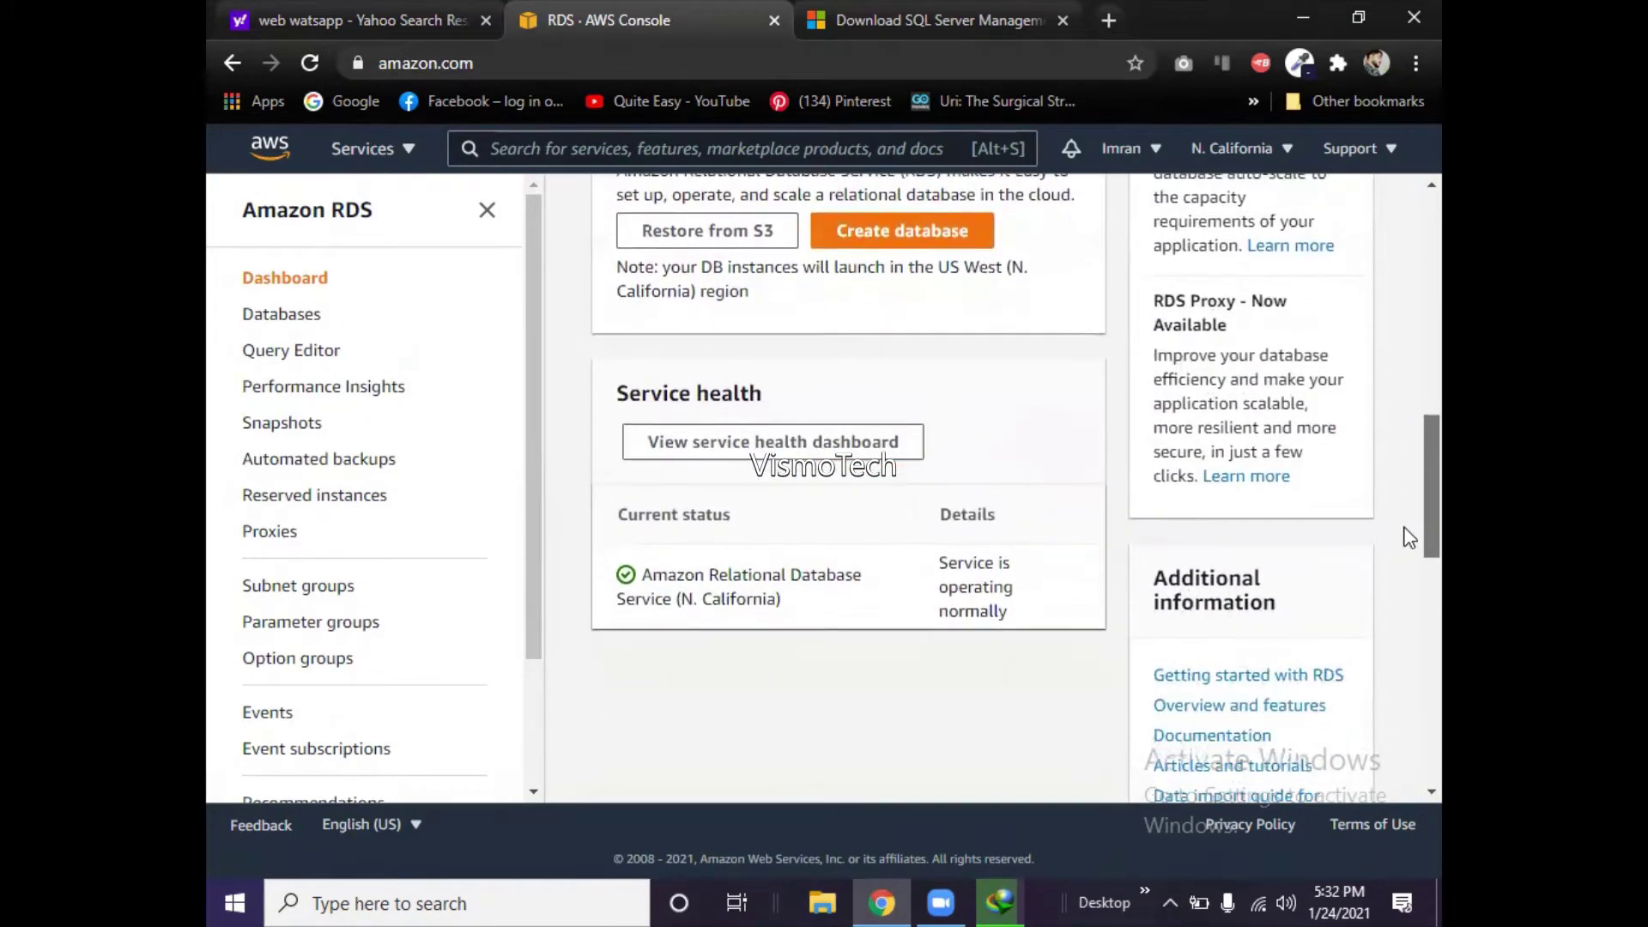
scroll(1409, 541, down, 1)
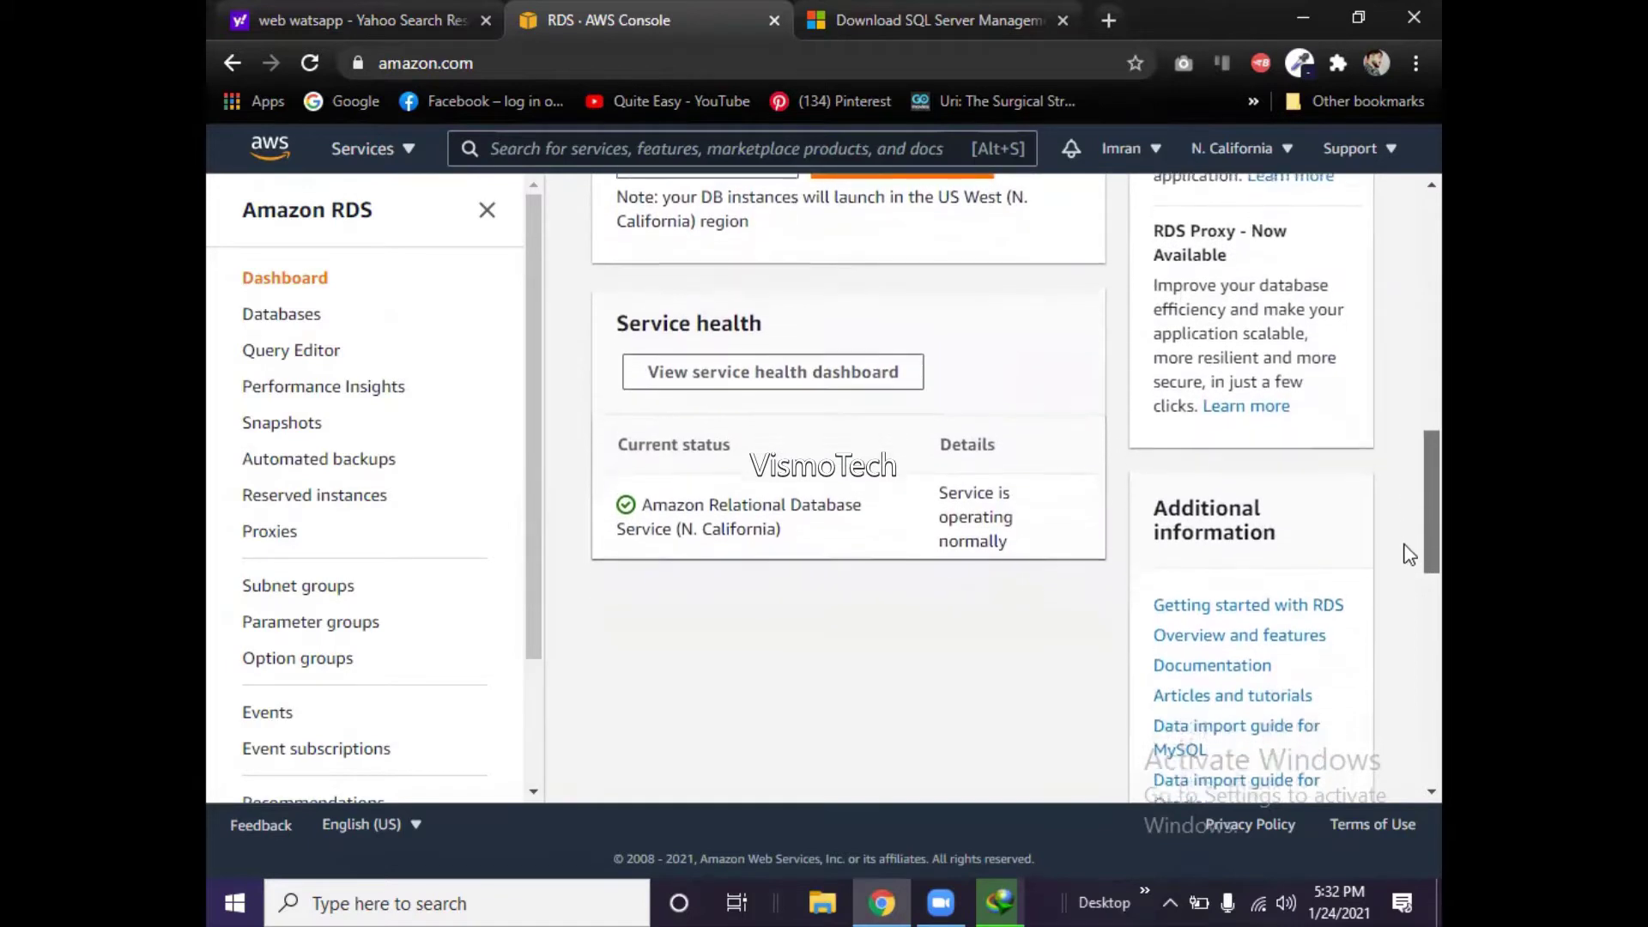
scroll(1408, 553, down, 1)
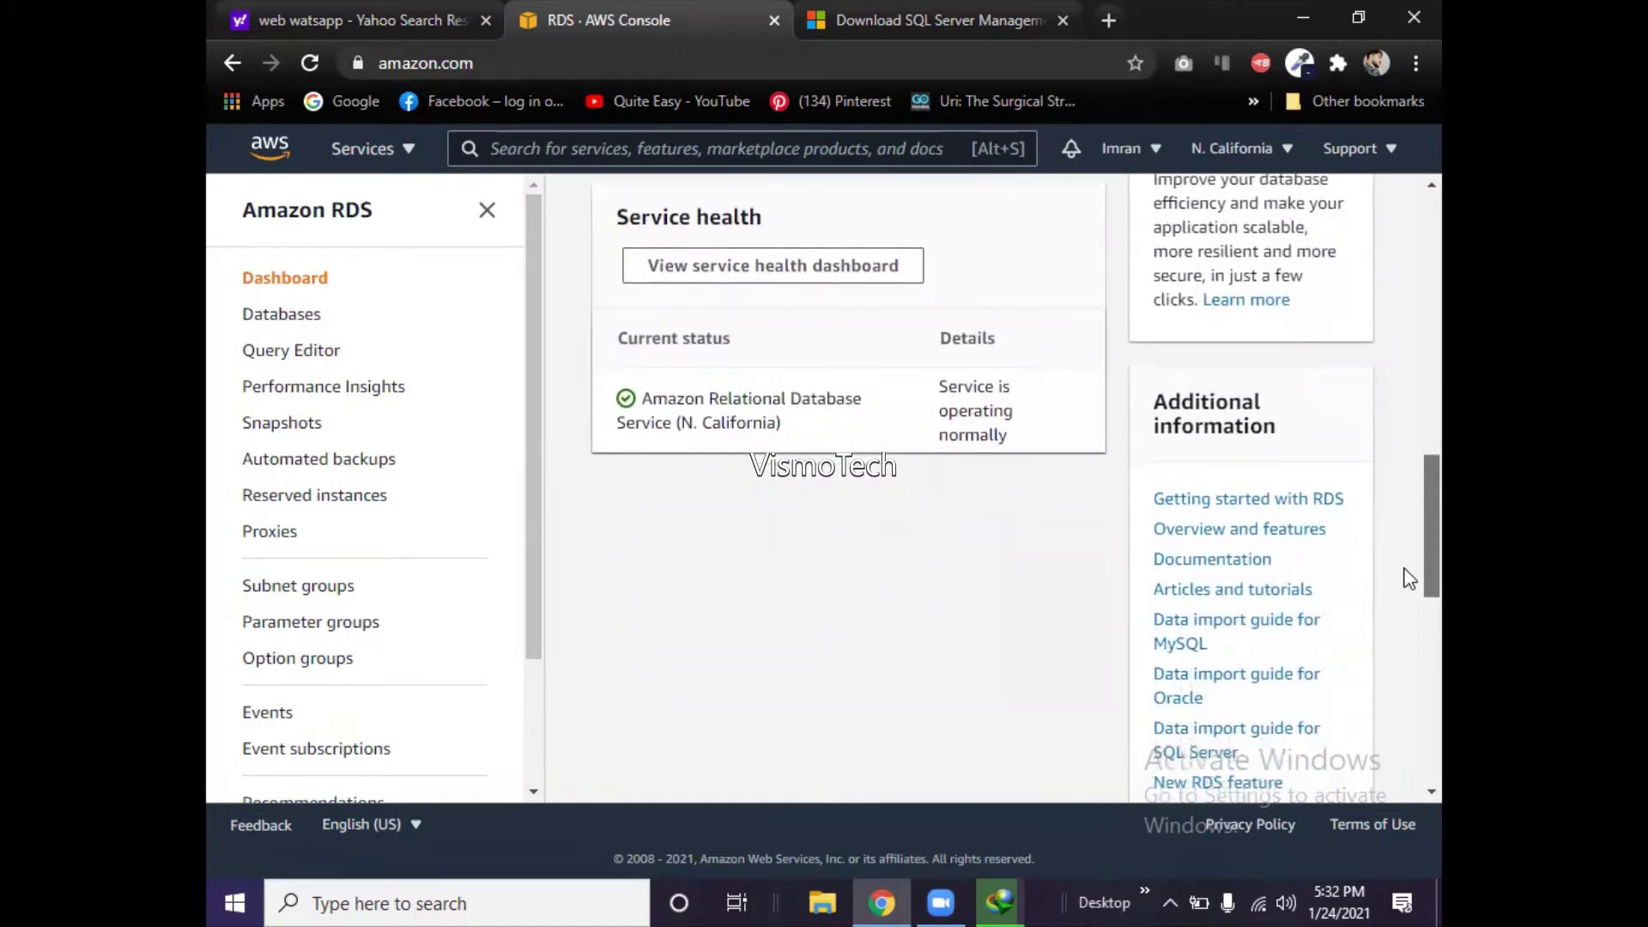
scroll(1408, 579, down, 1)
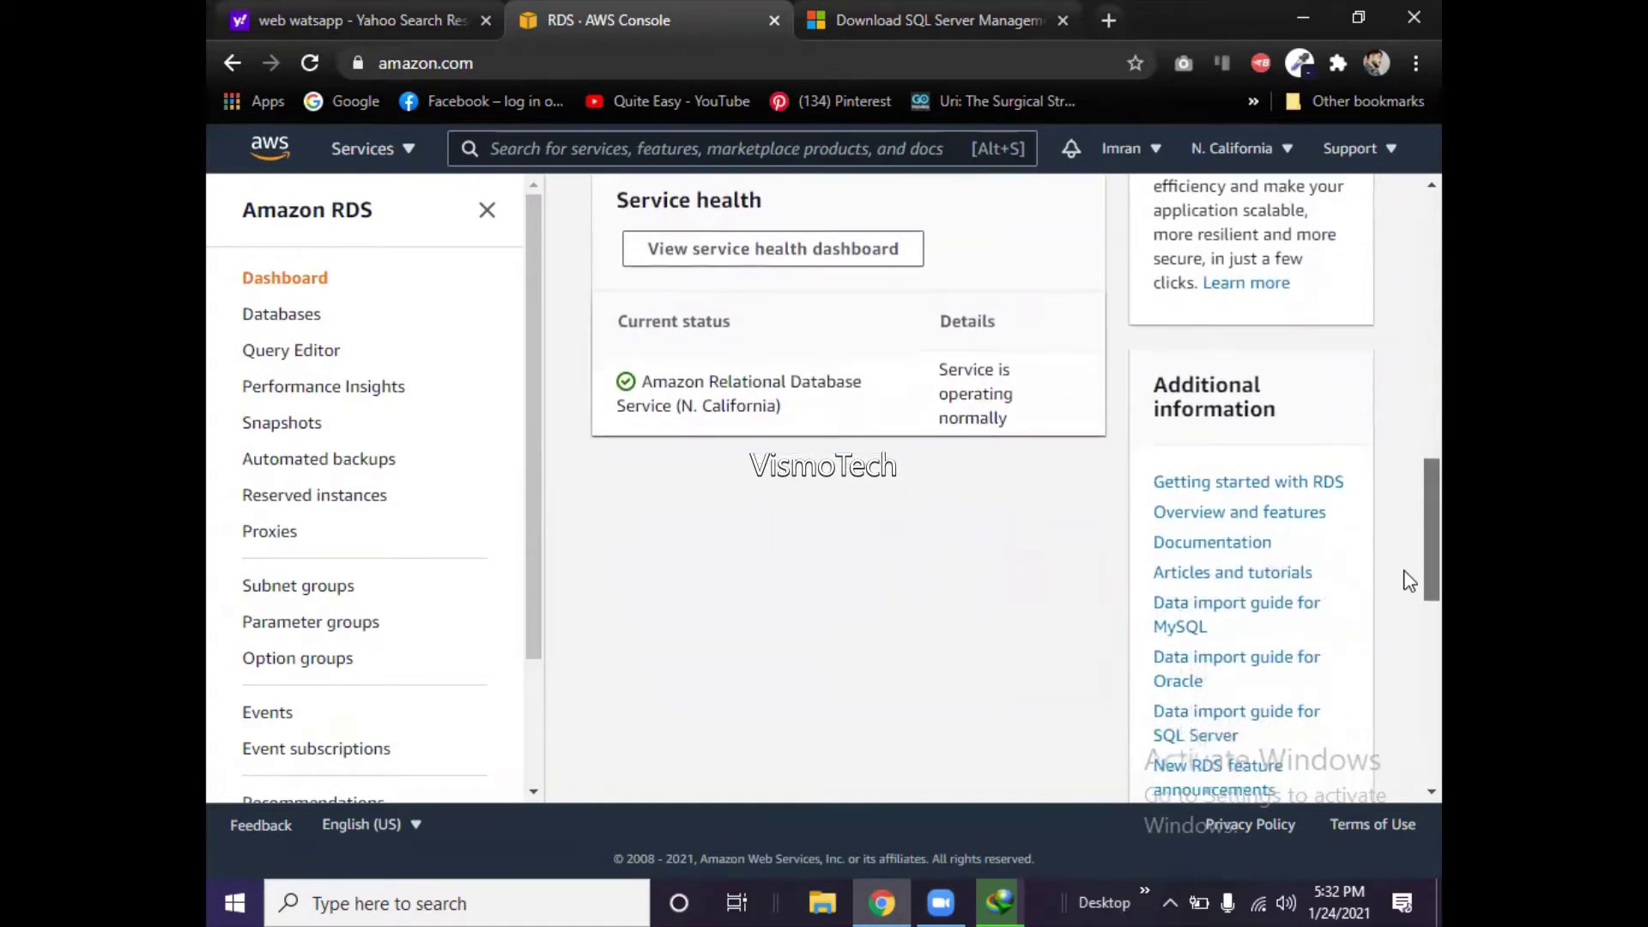
- Go to the empty Databases page from the RDS left navigation pane
click(300, 330)
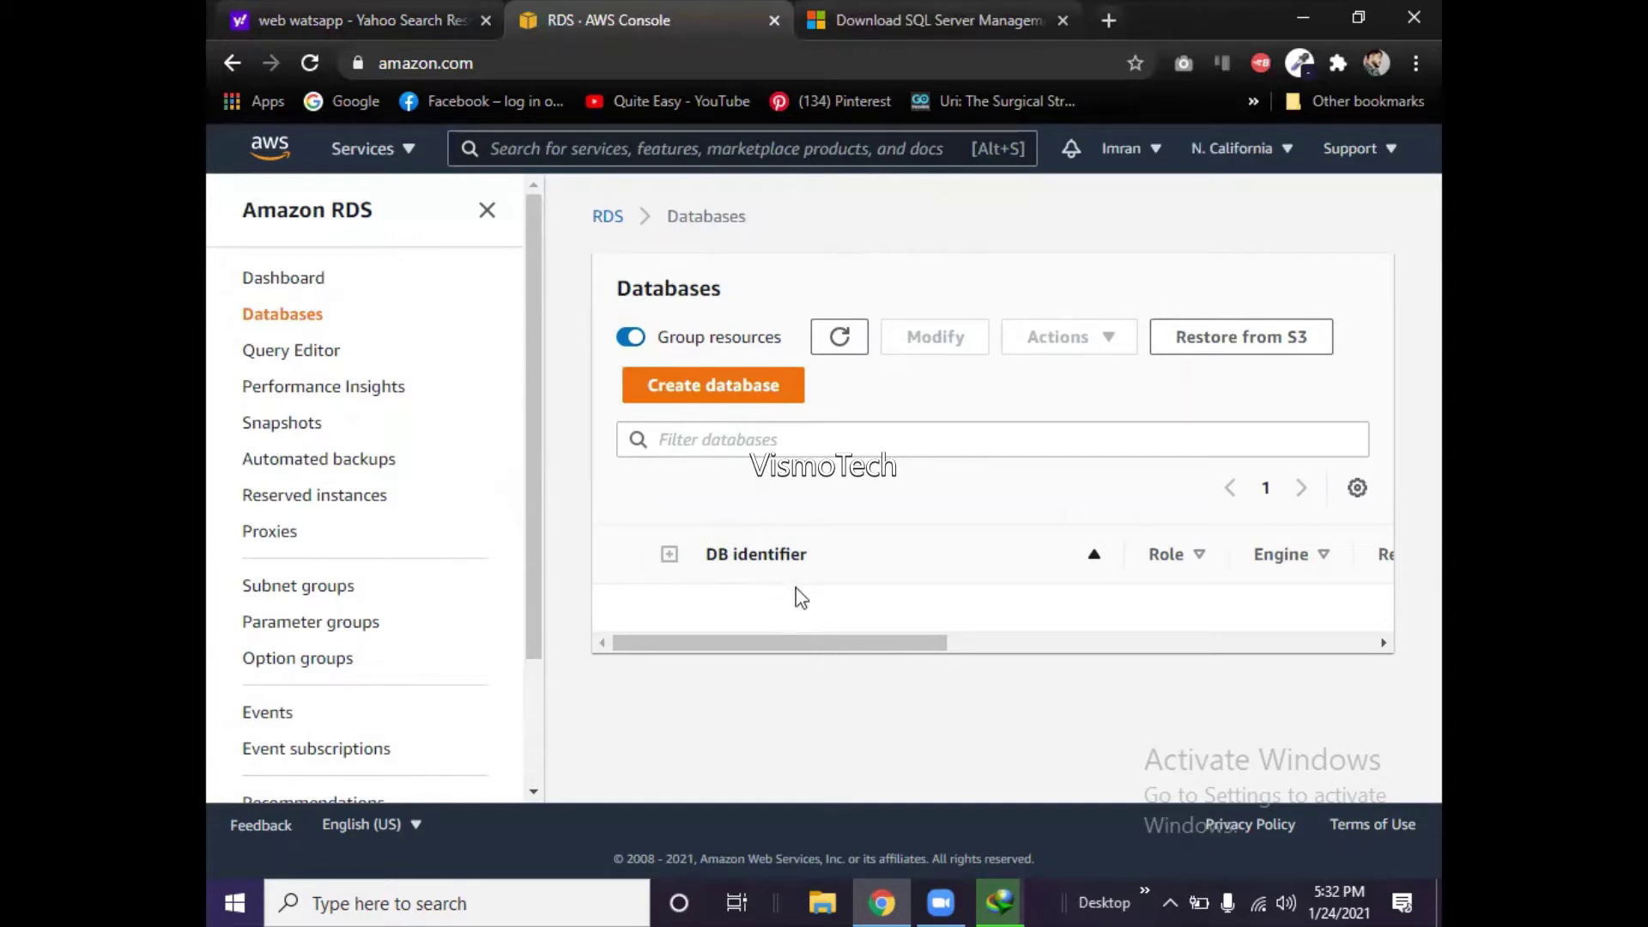
mouse_move(996, 899)
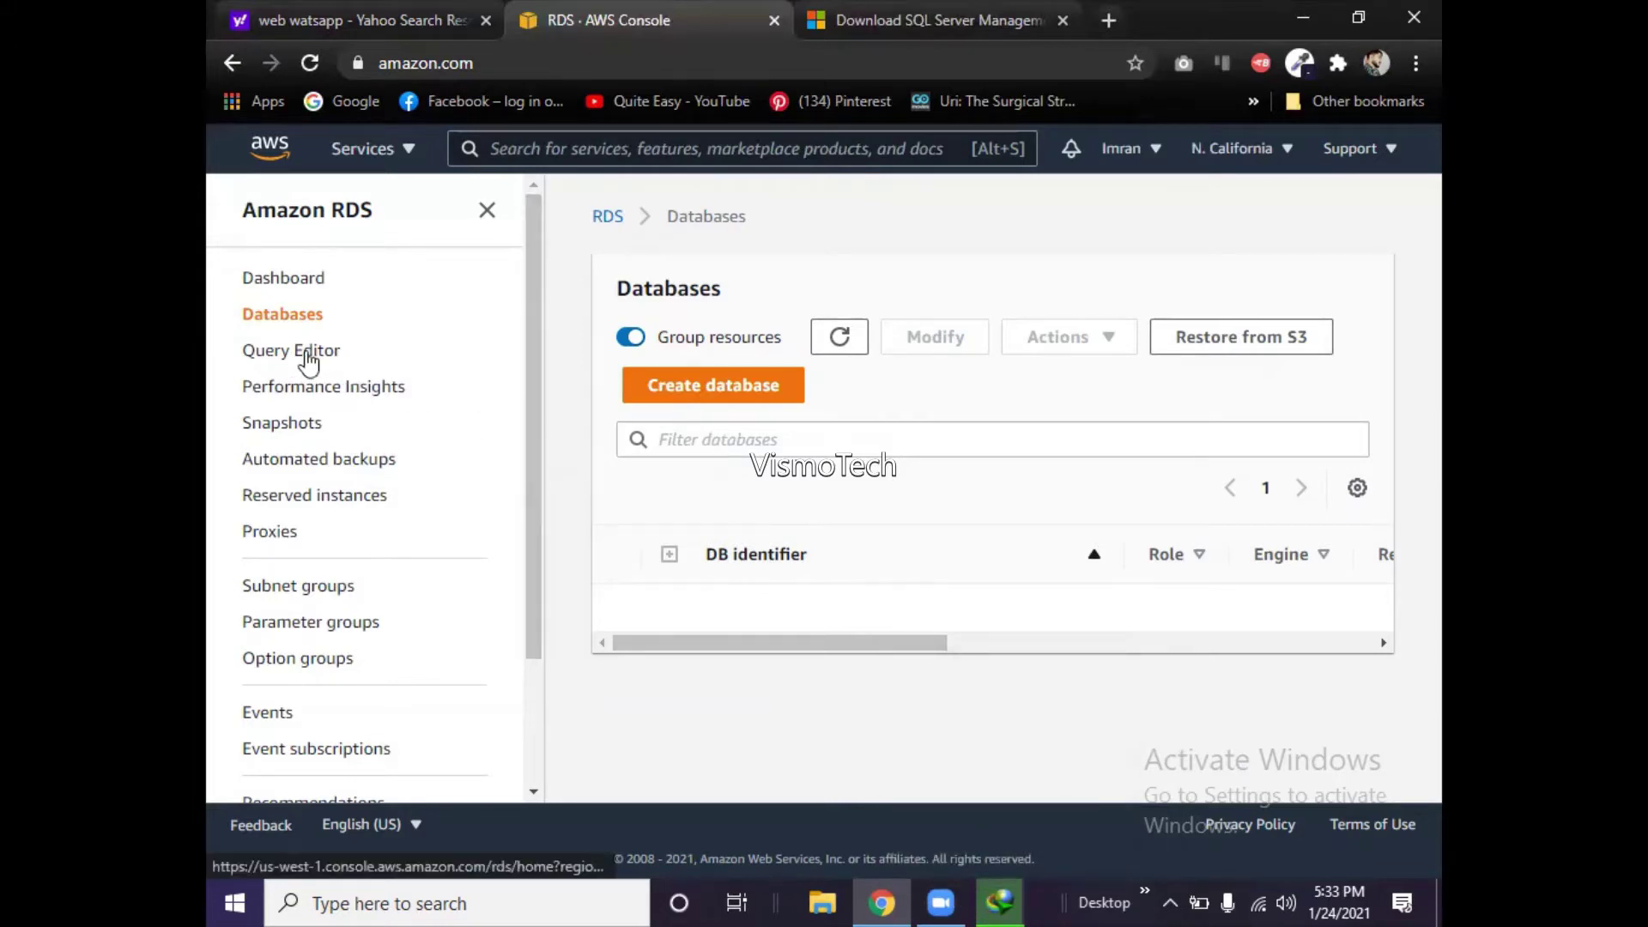
click(298, 292)
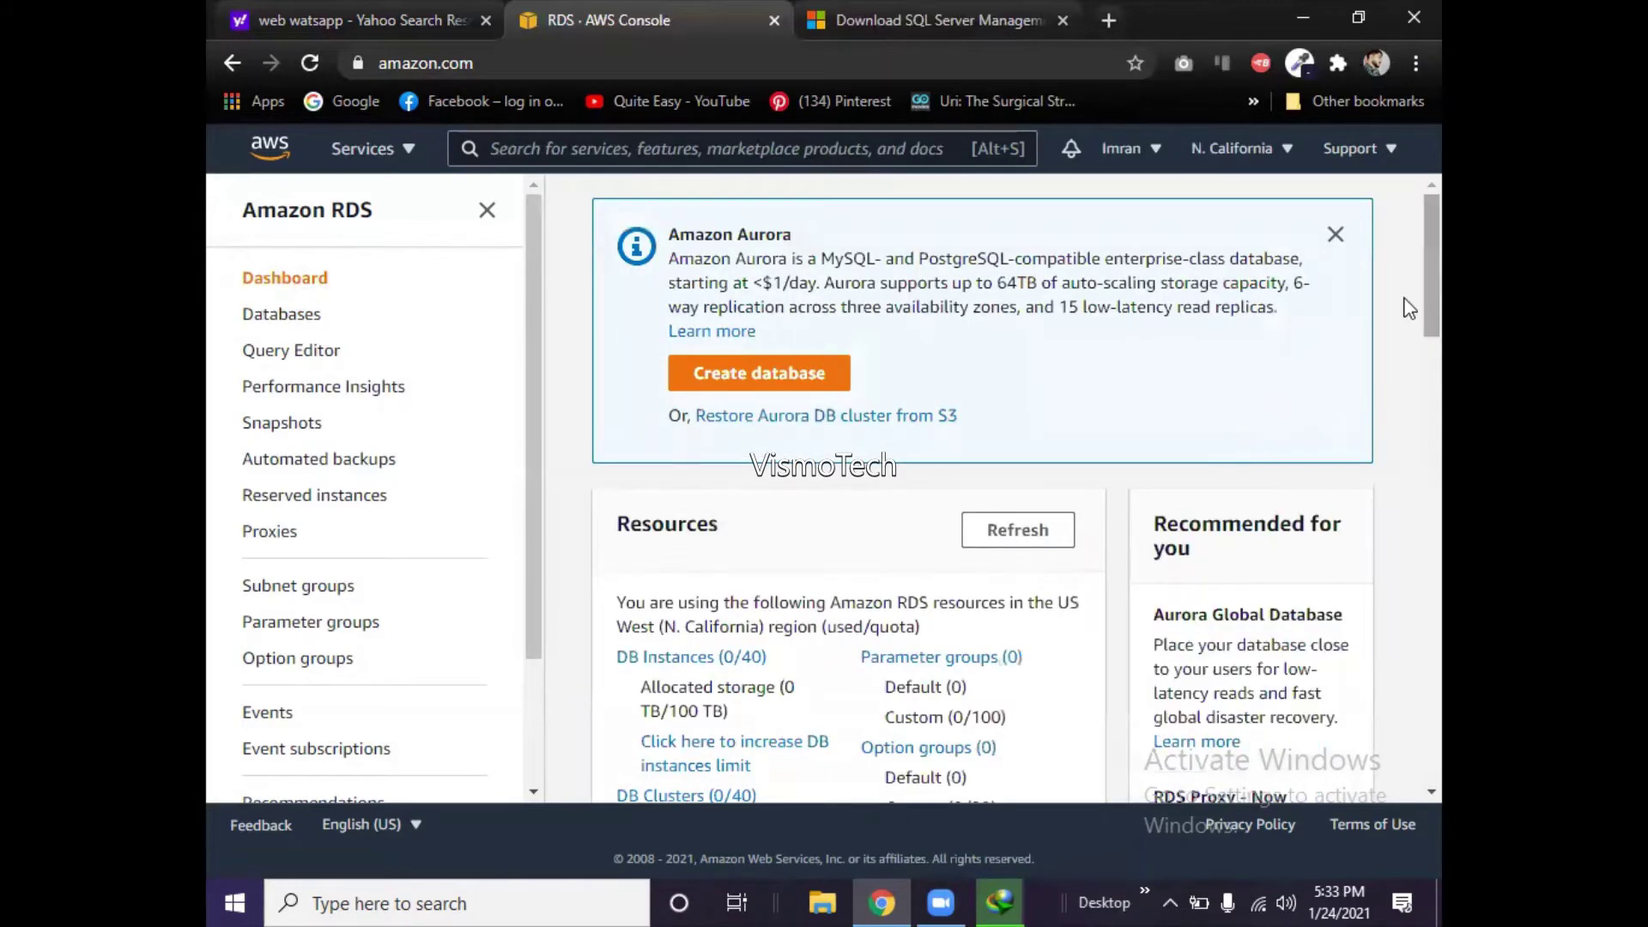
scroll(1408, 333, down, 2)
scroll(1408, 343, down, 1)
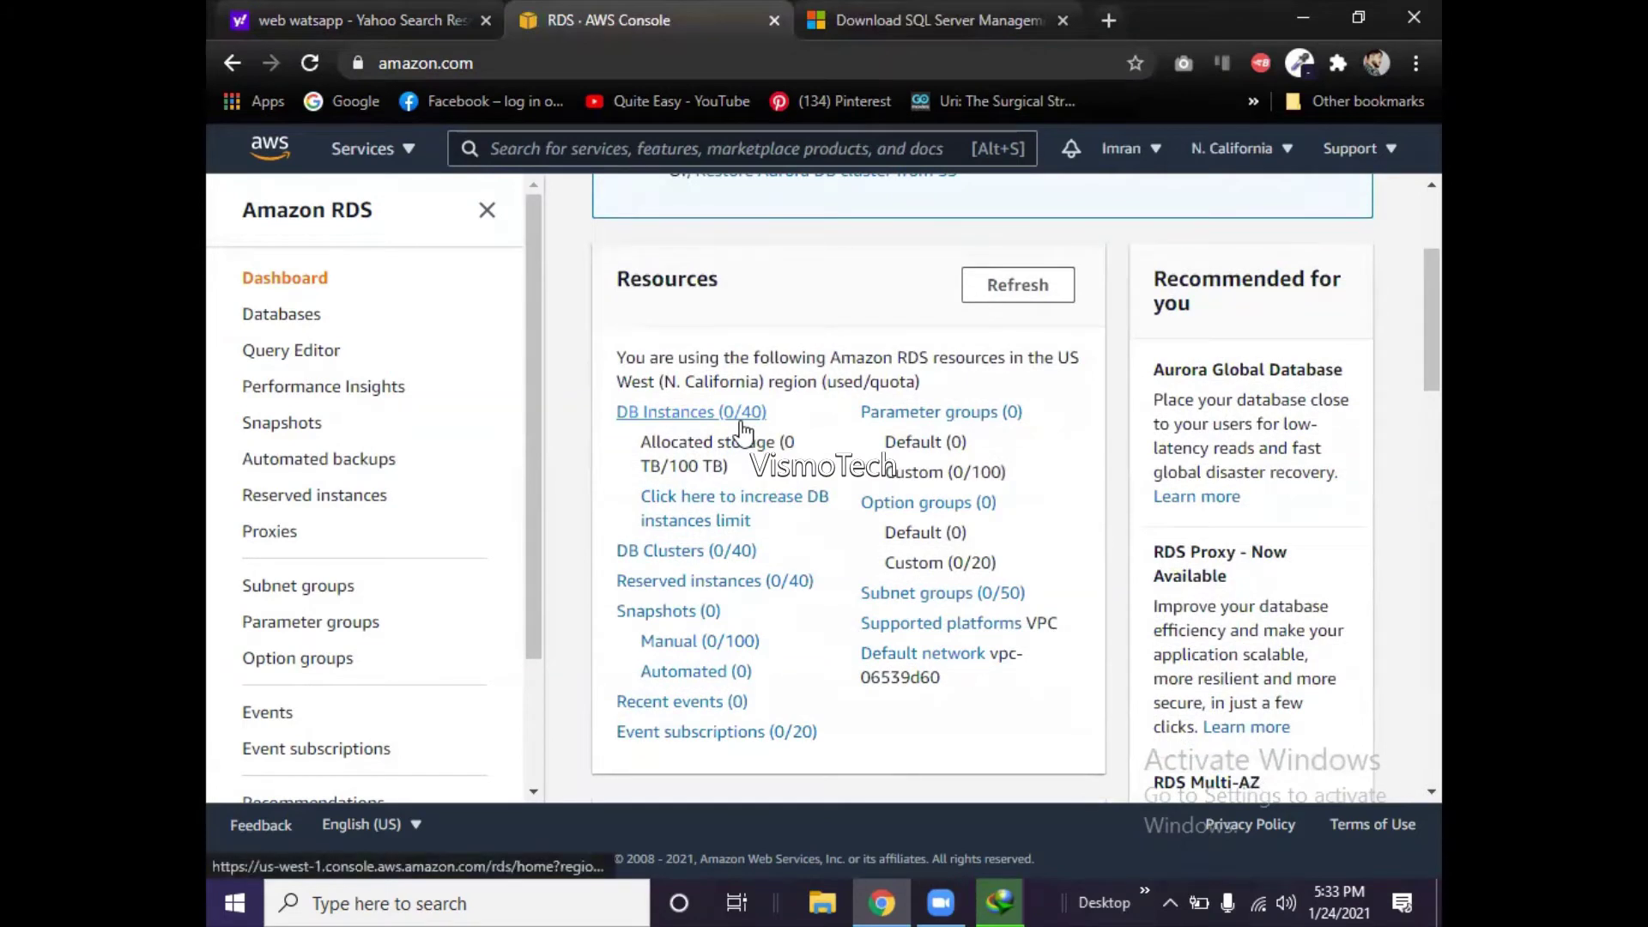
click(692, 426)
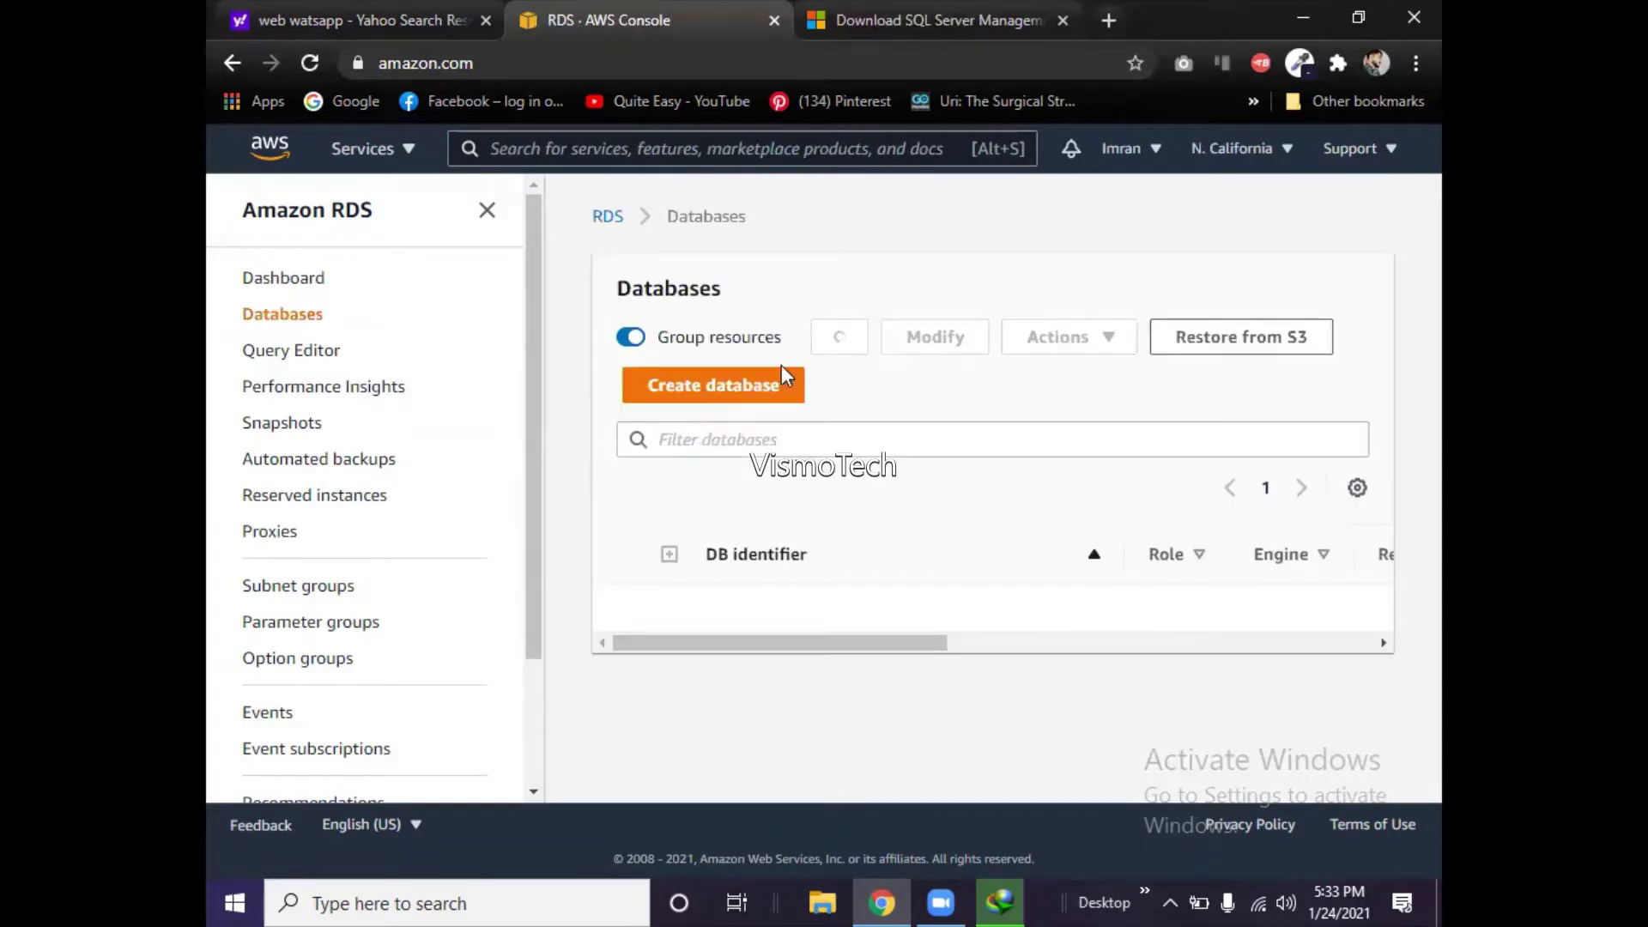
click(307, 279)
scroll(1408, 416, down, 5)
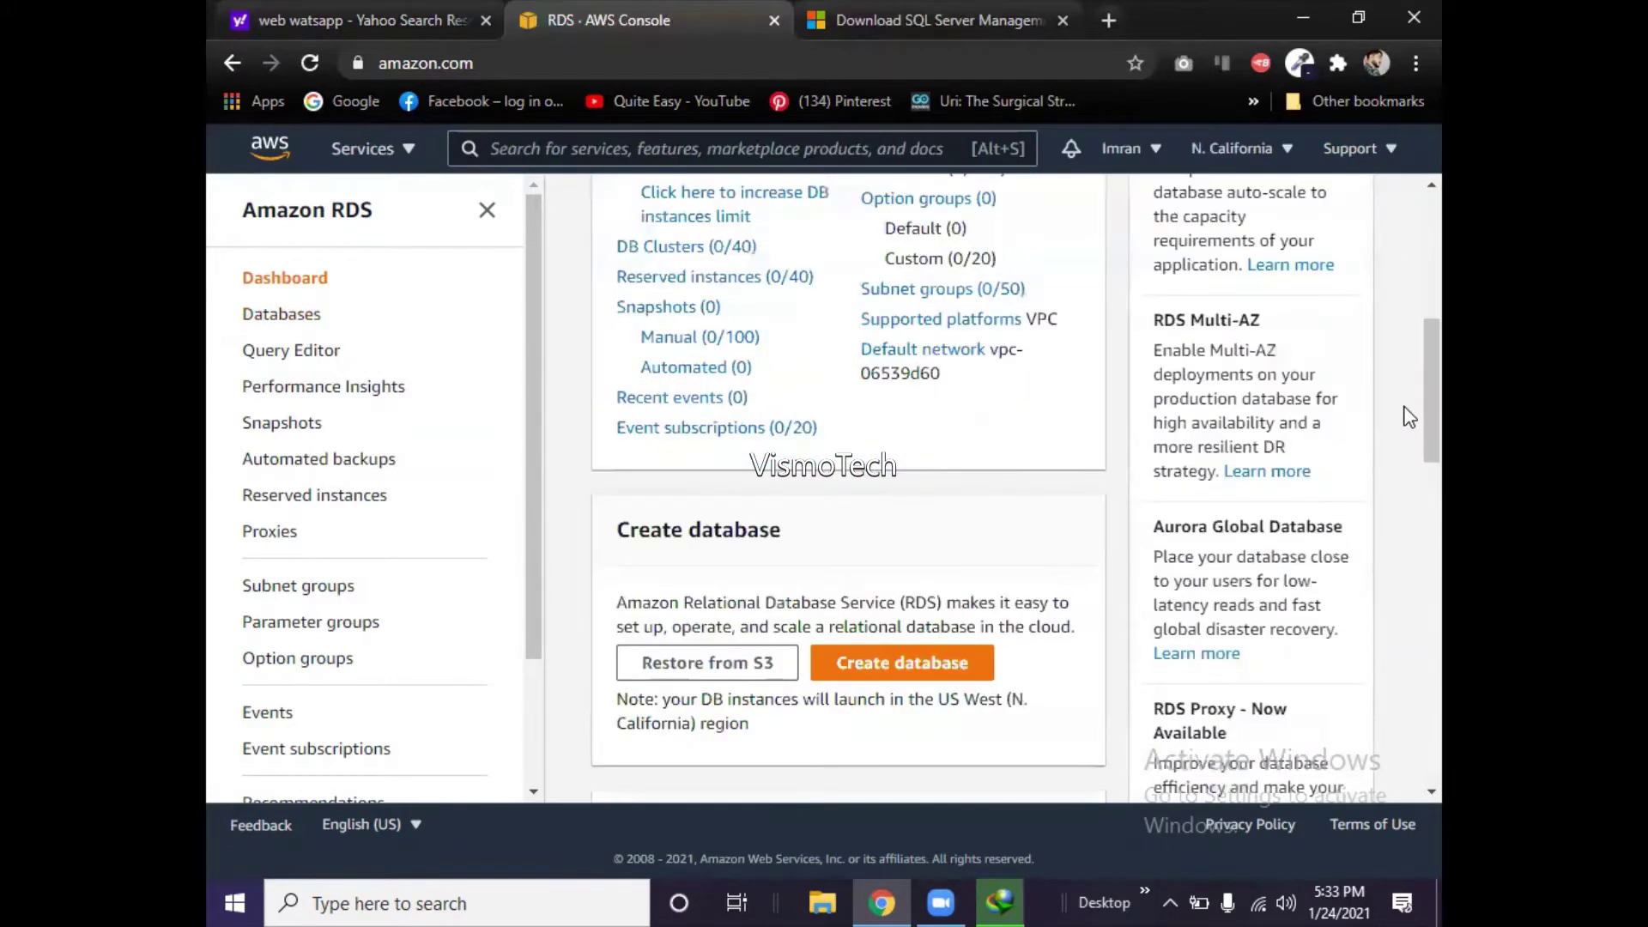
scroll(1409, 378, up, 2)
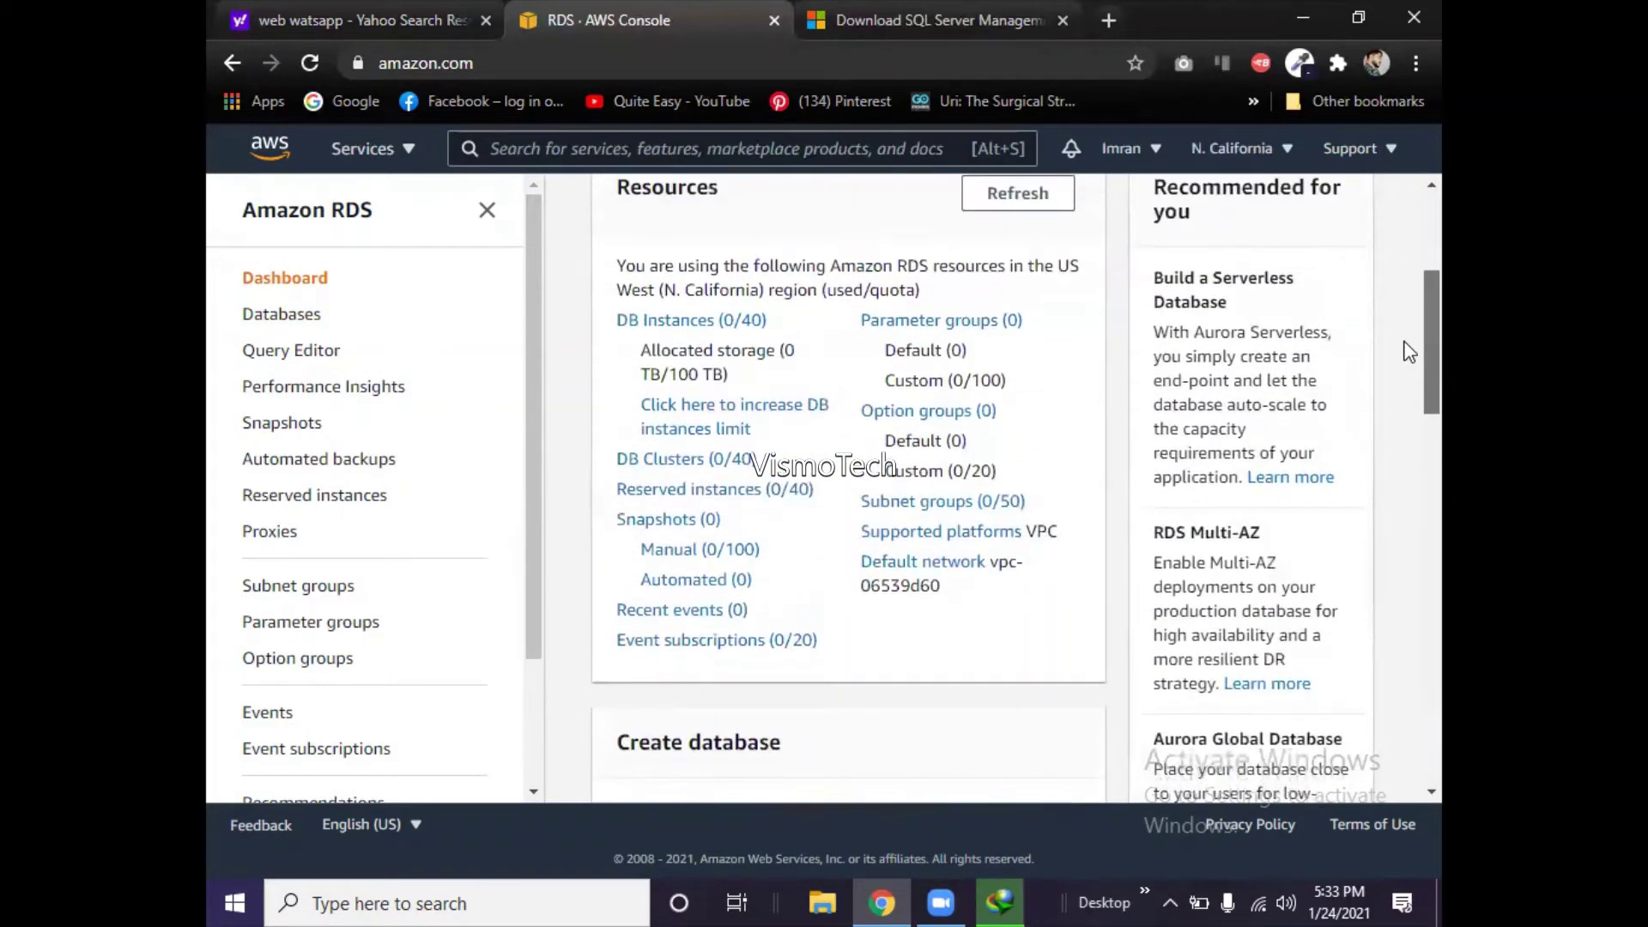
scroll(1408, 349, up, 1)
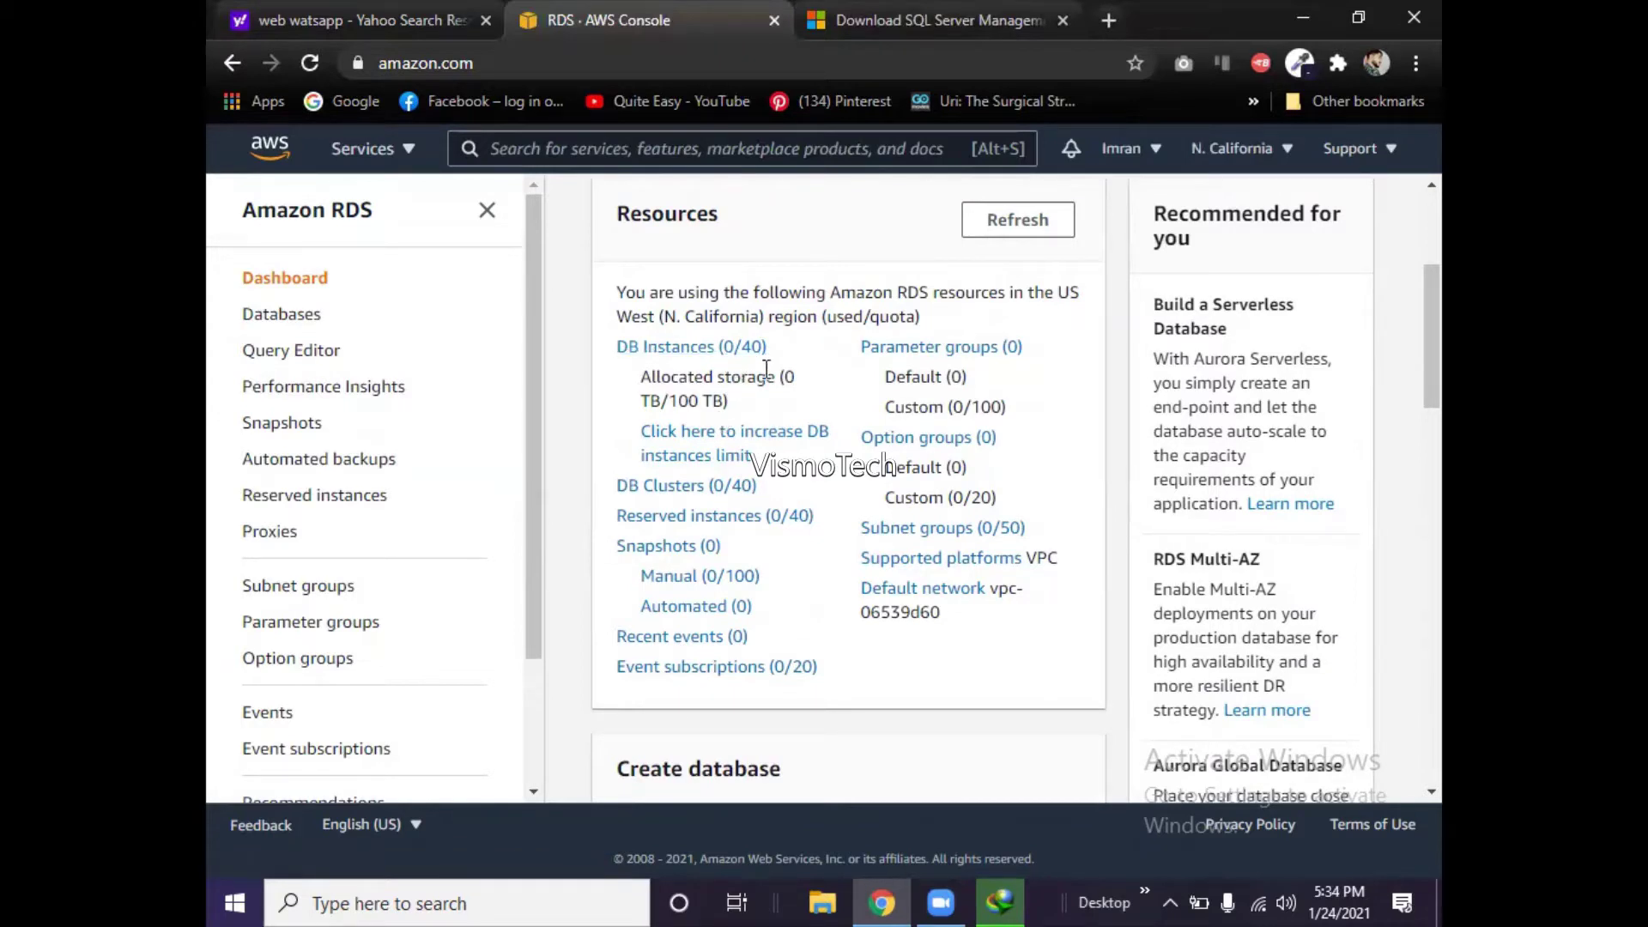
- Open the DB instance limit-increase support page in a new tab, view it, then return to RDS
right_click(697, 464)
click(734, 471)
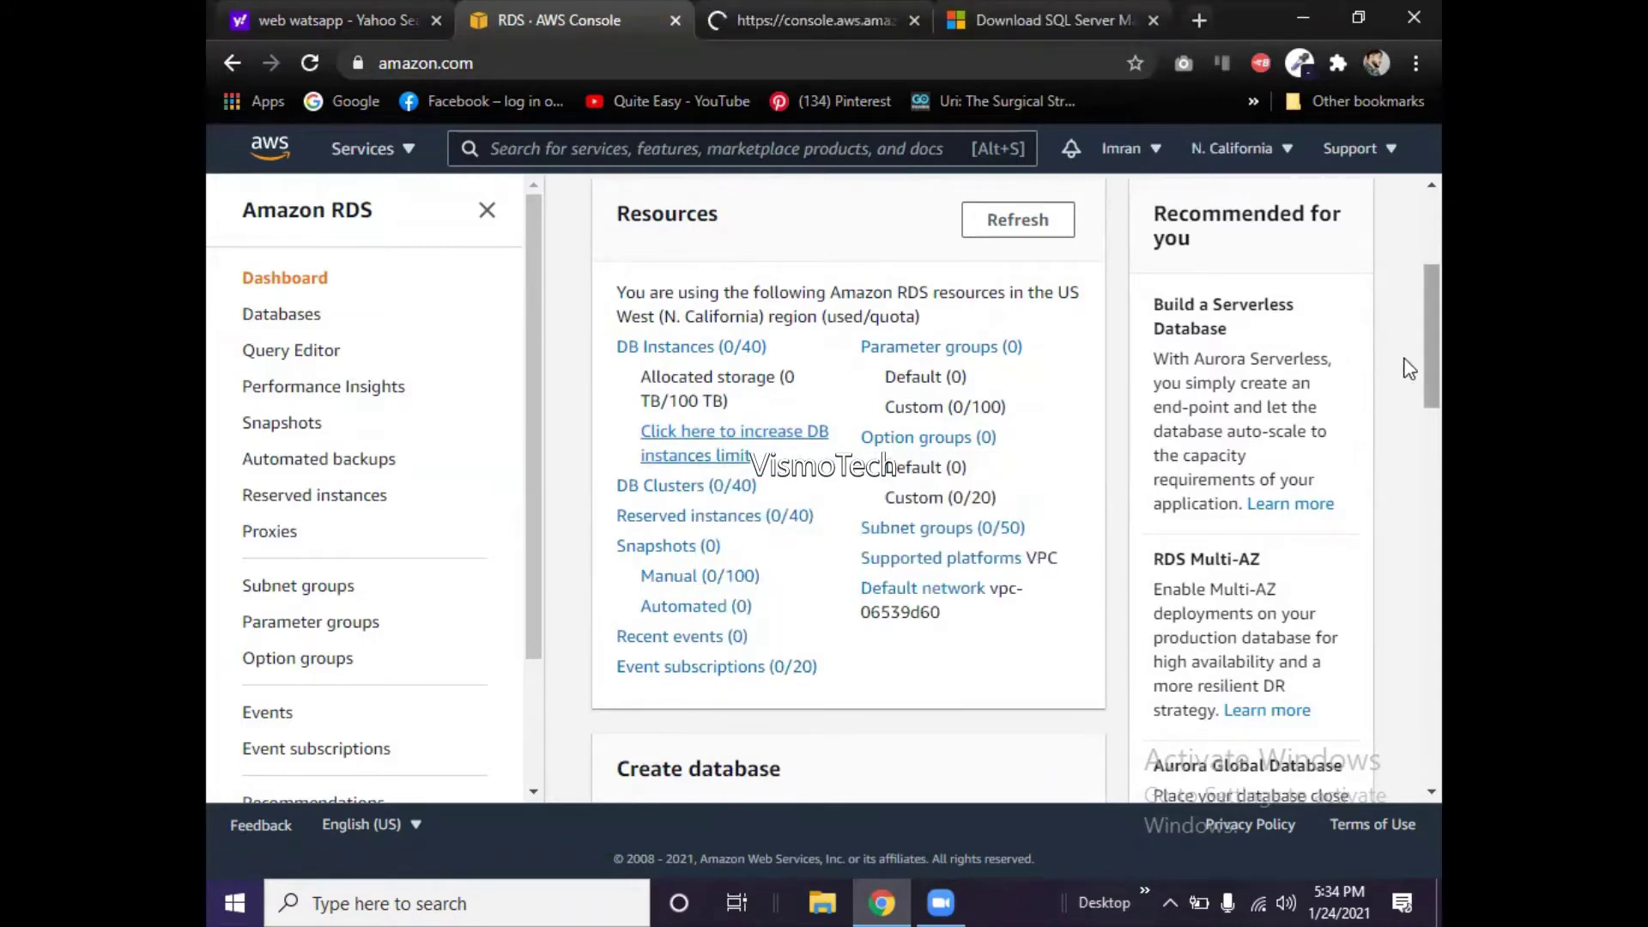
click(828, 22)
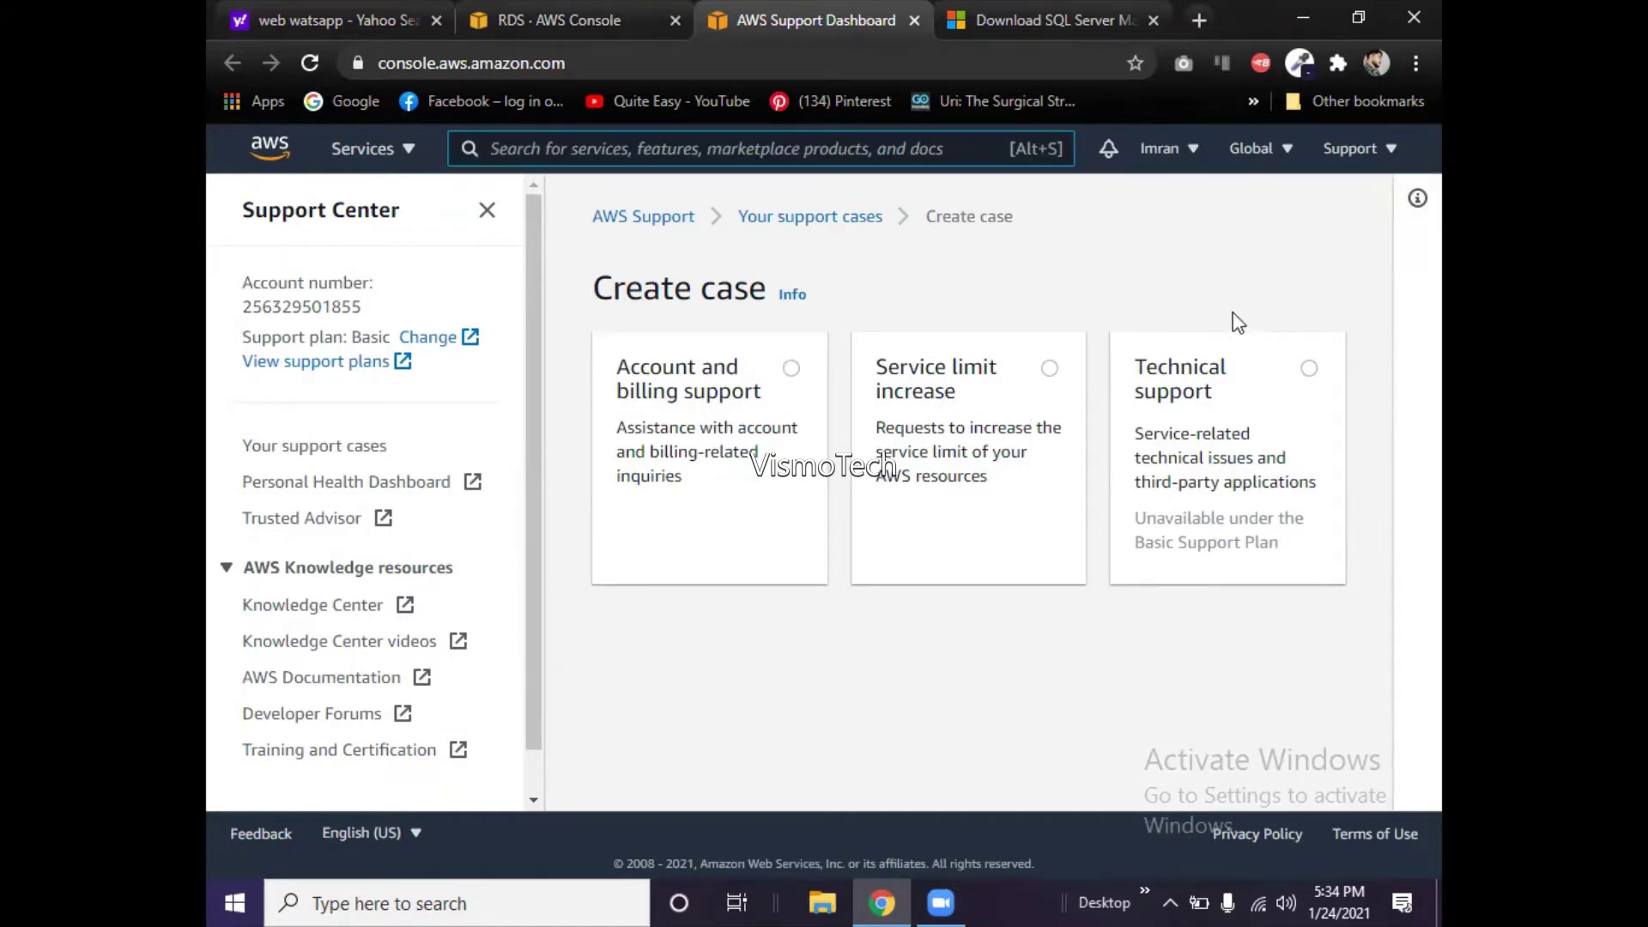
click(590, 10)
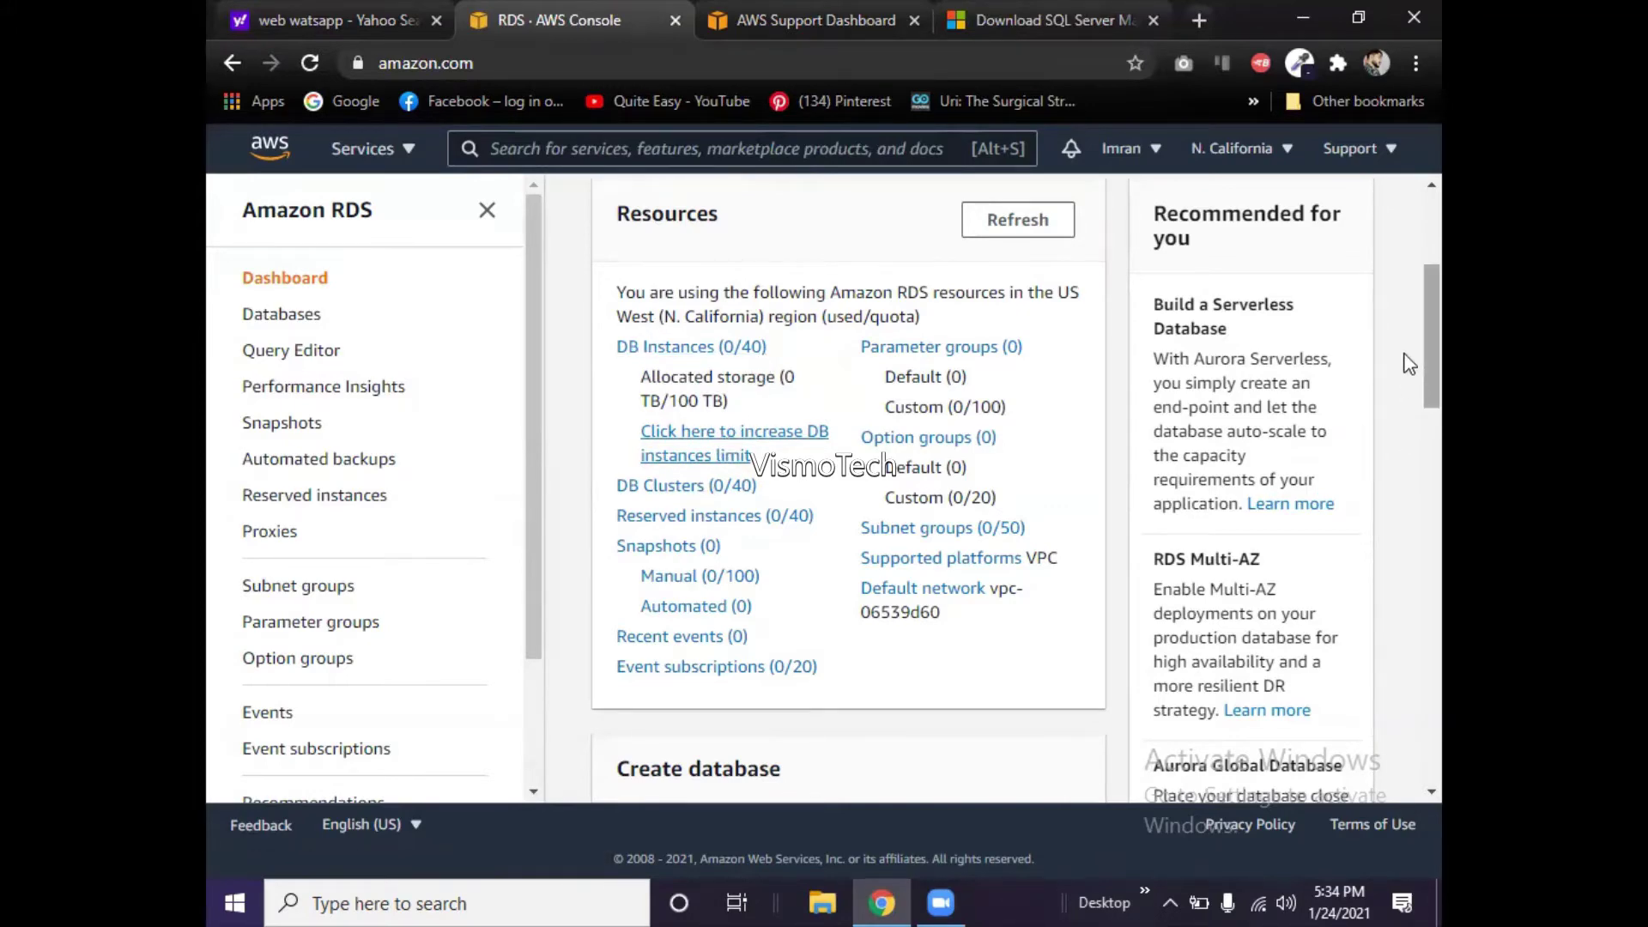
- Open the DB Instances (0/40) list from the dashboard's Resources panel
scroll(1408, 407, down, 2)
scroll(1409, 407, down, 4)
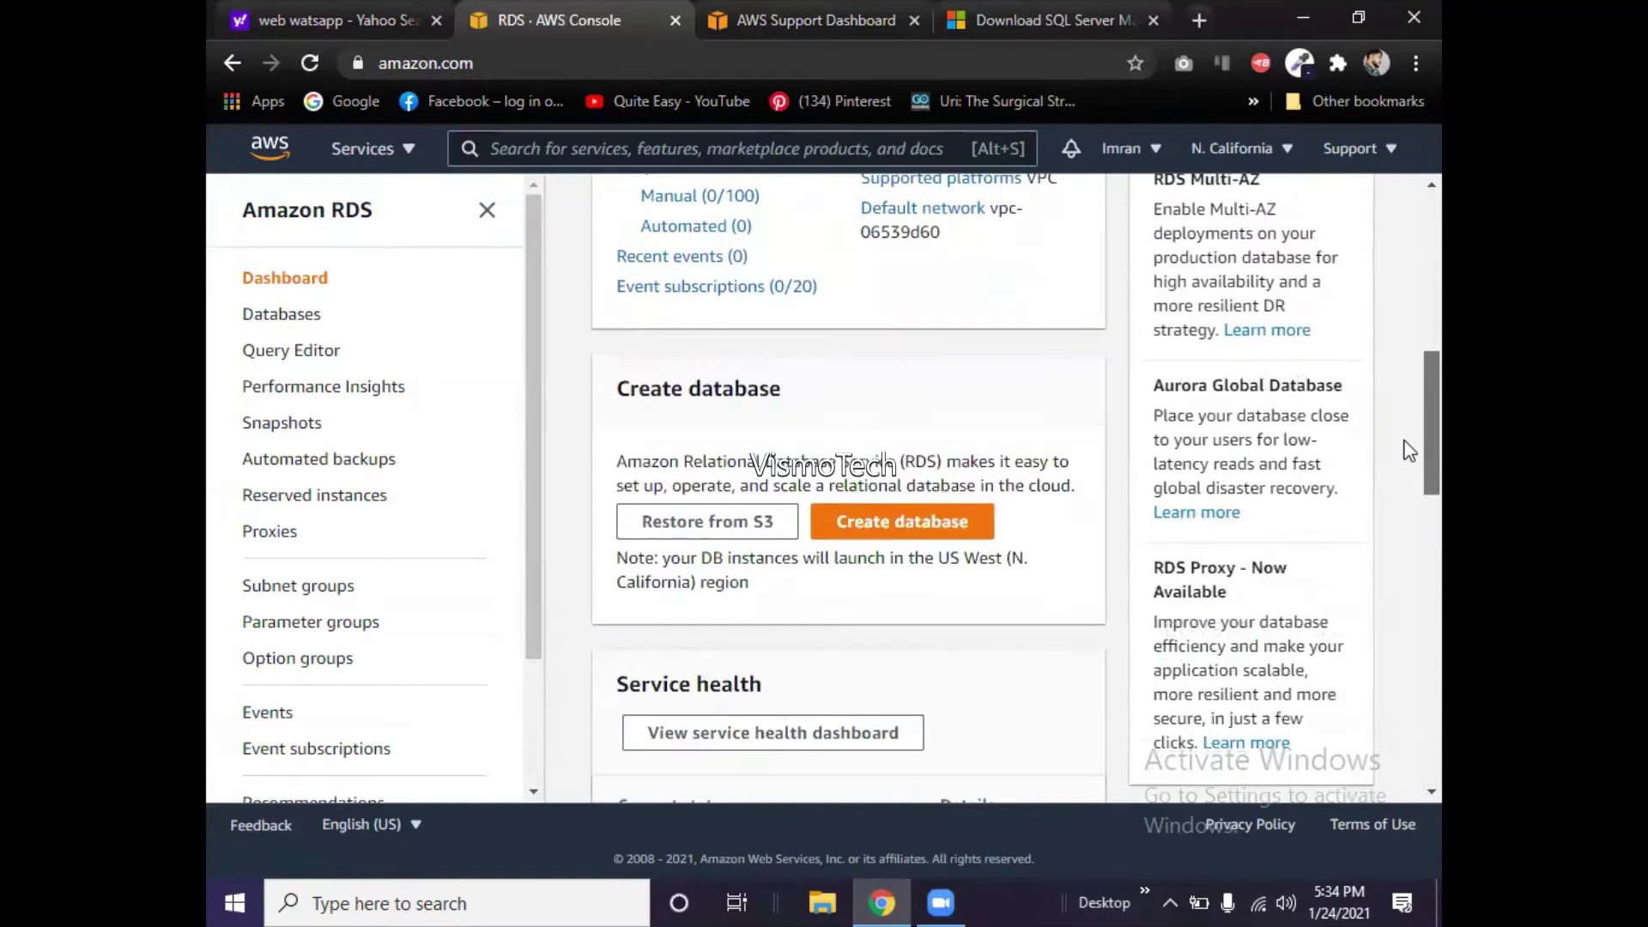
scroll(1409, 503, down, 6)
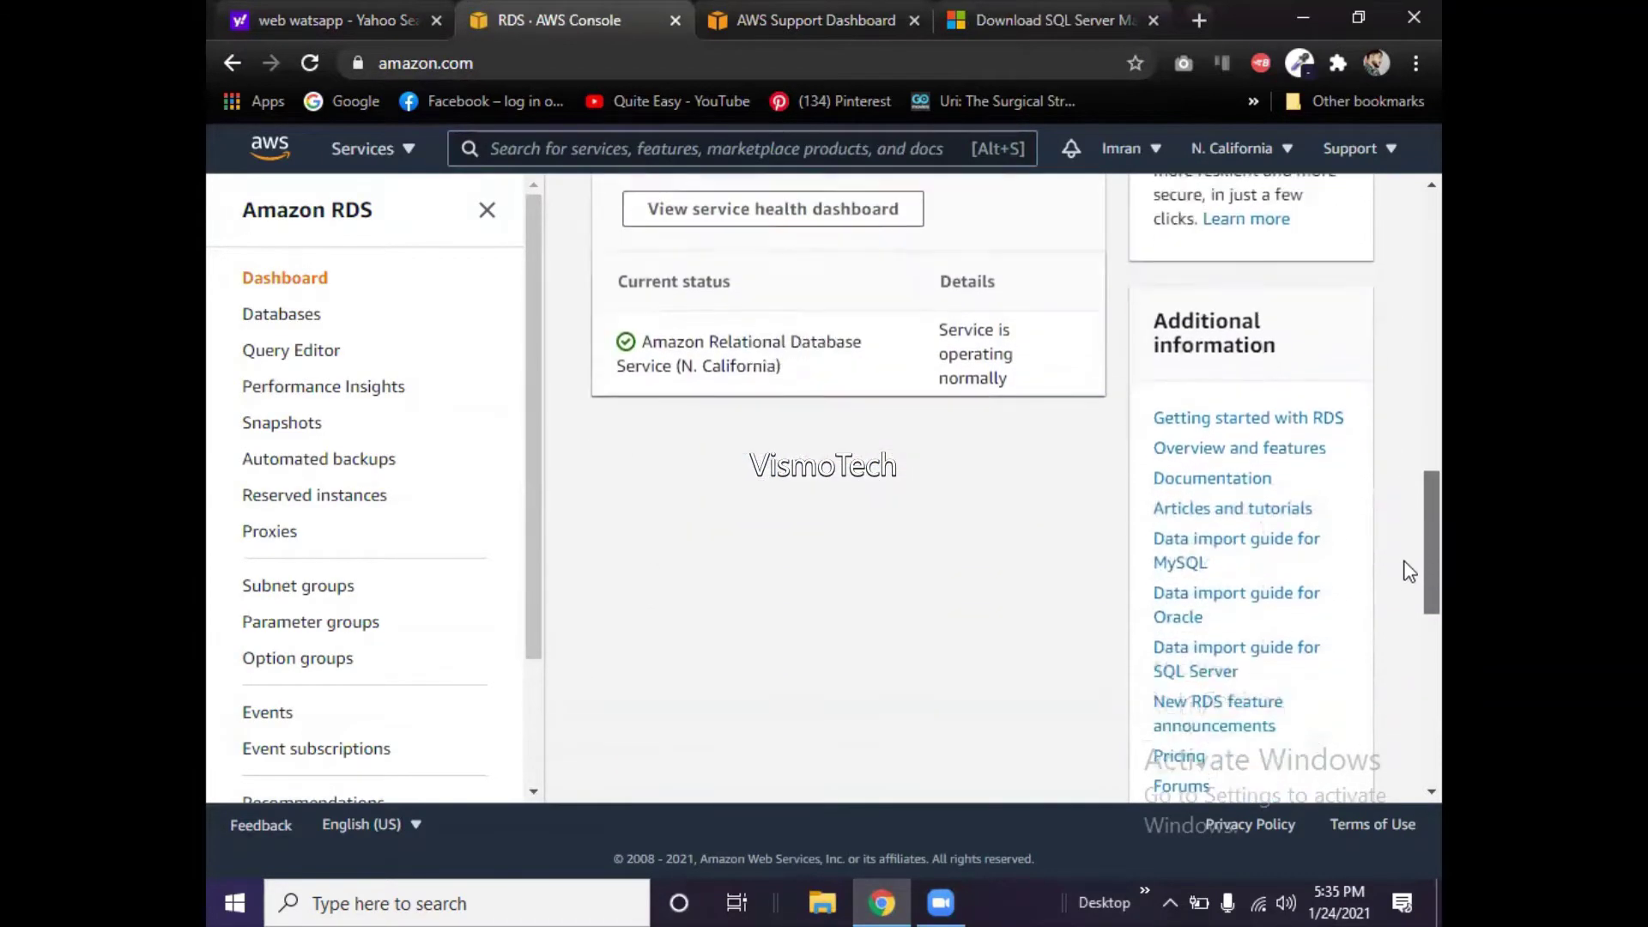
scroll(1408, 570, up, 10)
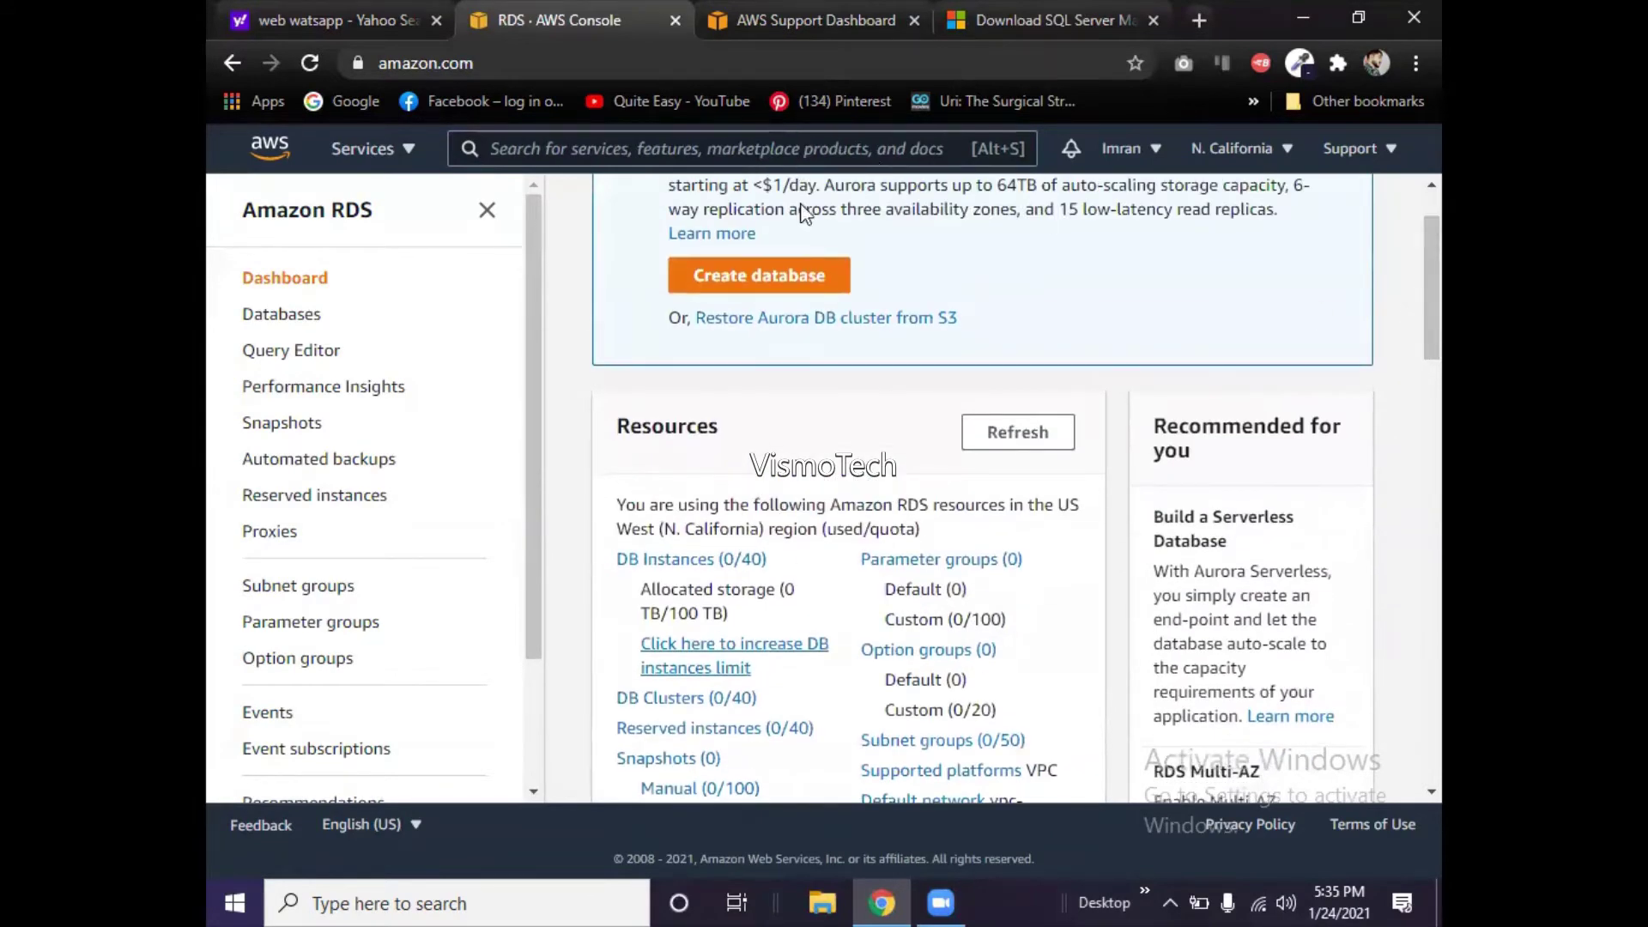
click(700, 562)
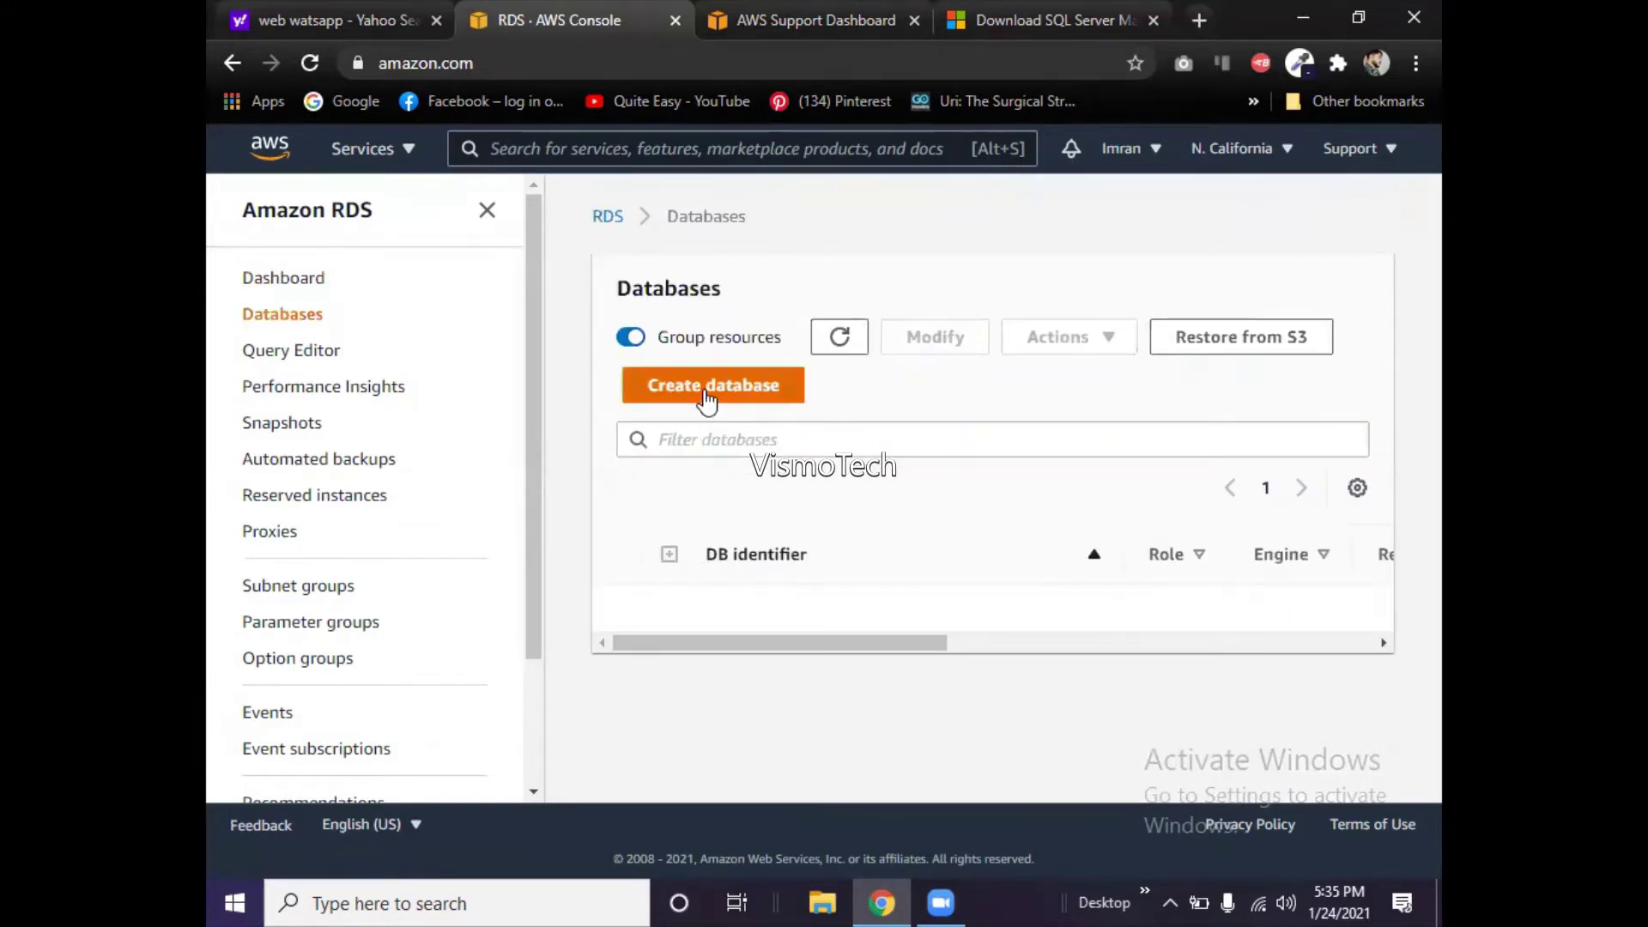
- Start a new database and look through the Standard create form with the Amazon Aurora default
click(705, 393)
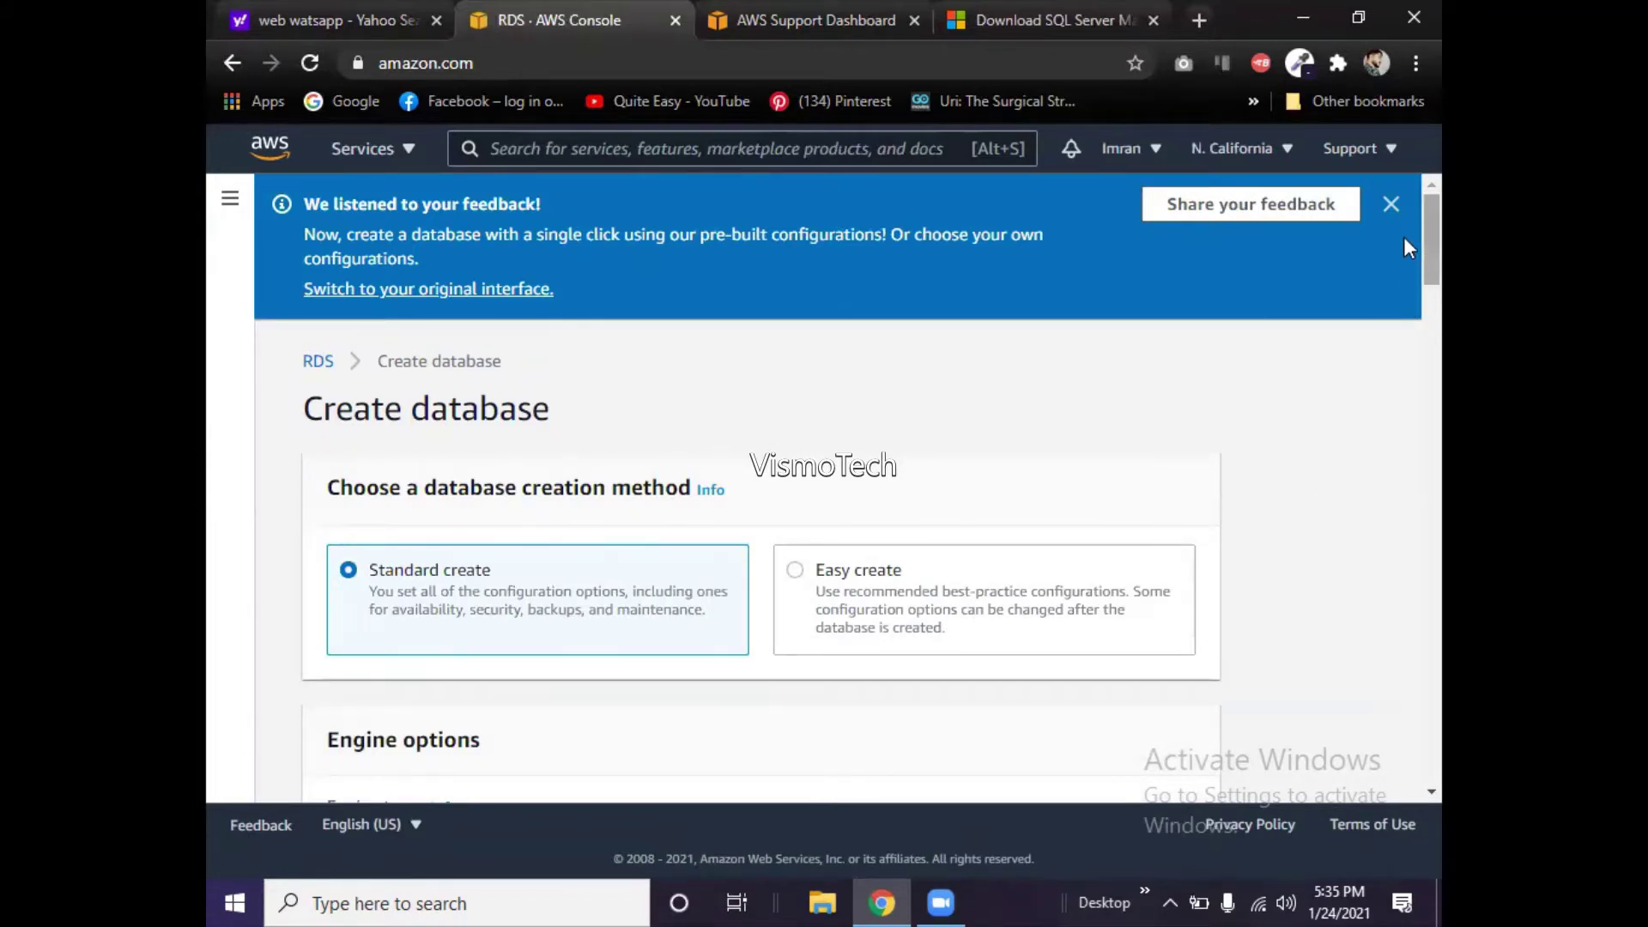
scroll(1407, 248, down, 6)
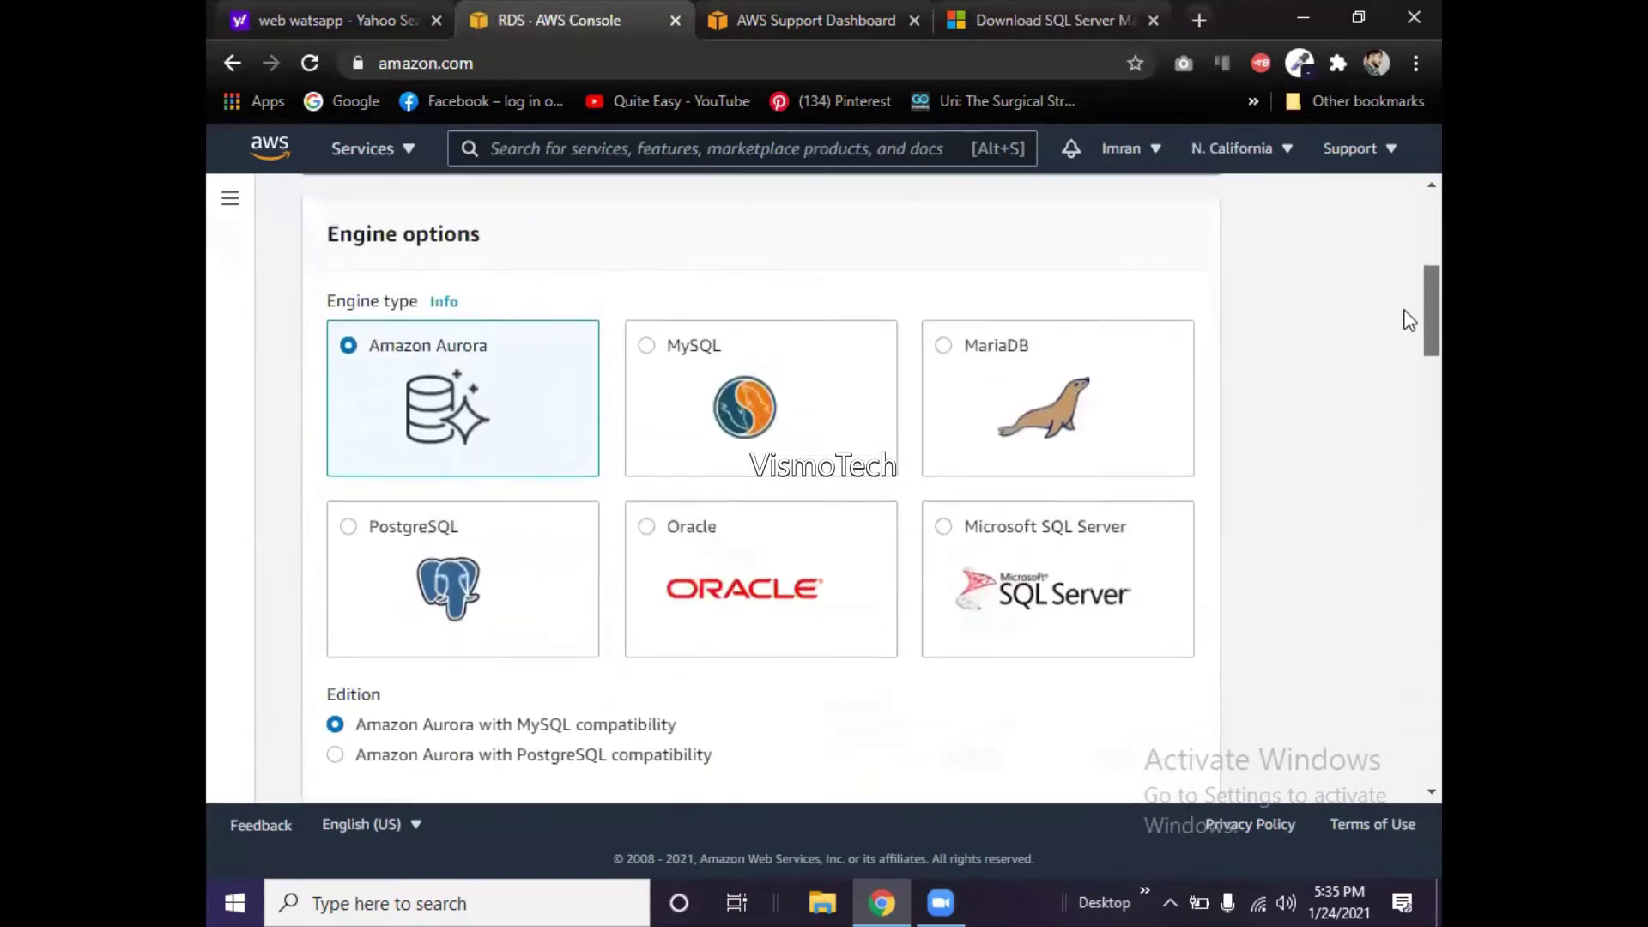
scroll(1409, 326, down, 2)
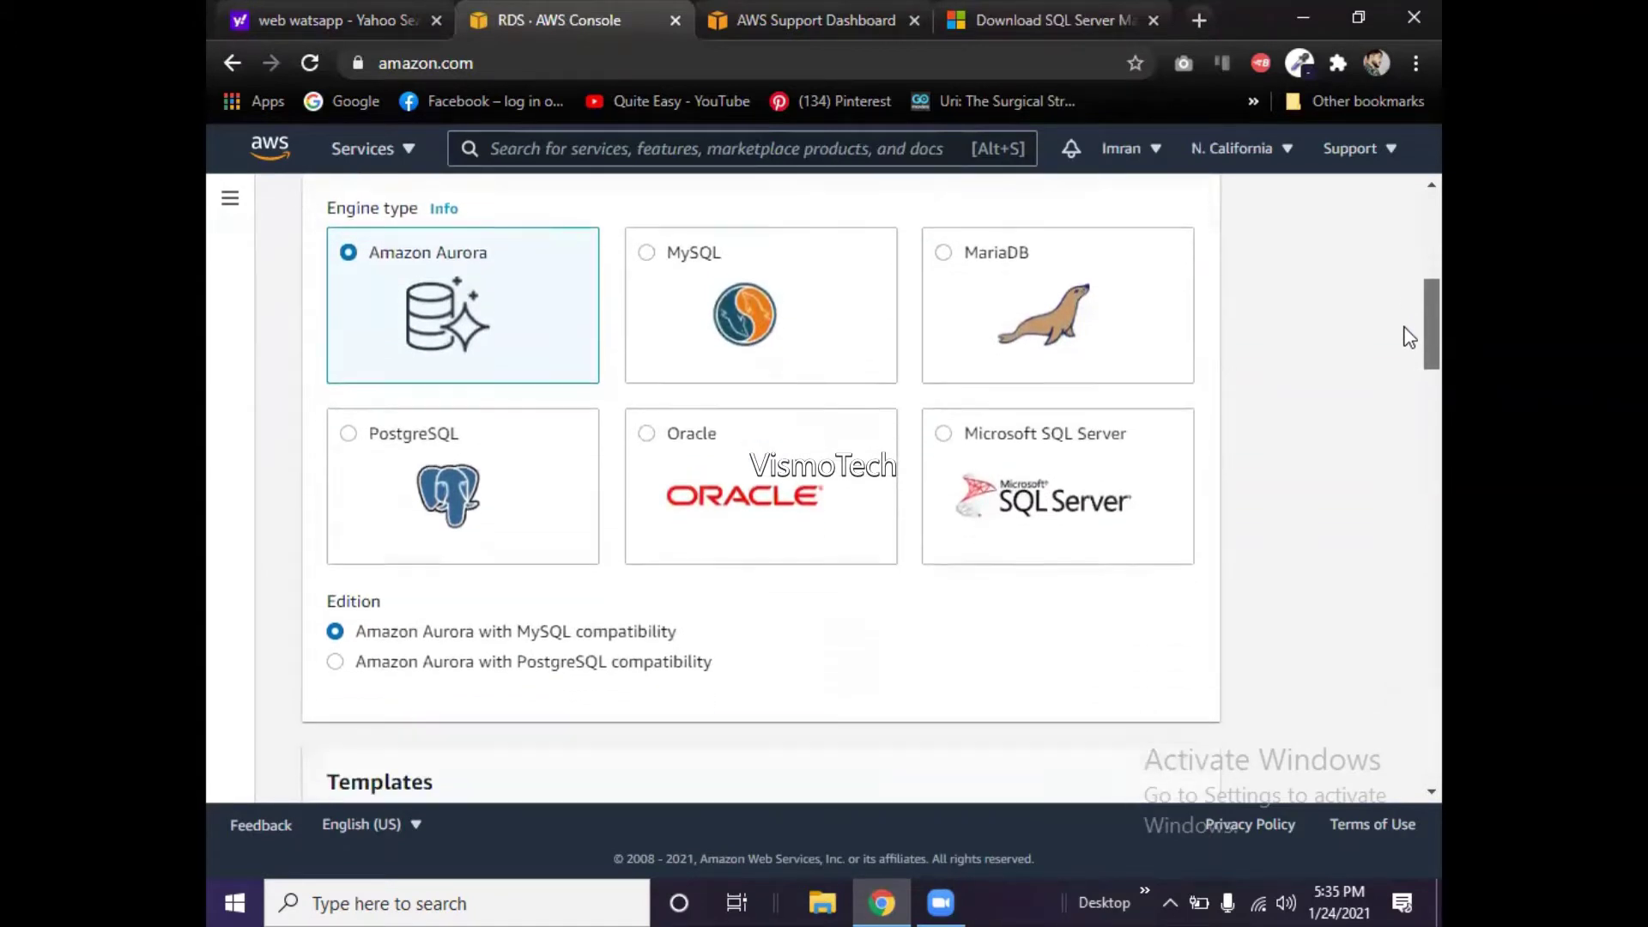
scroll(1408, 337, down, 1)
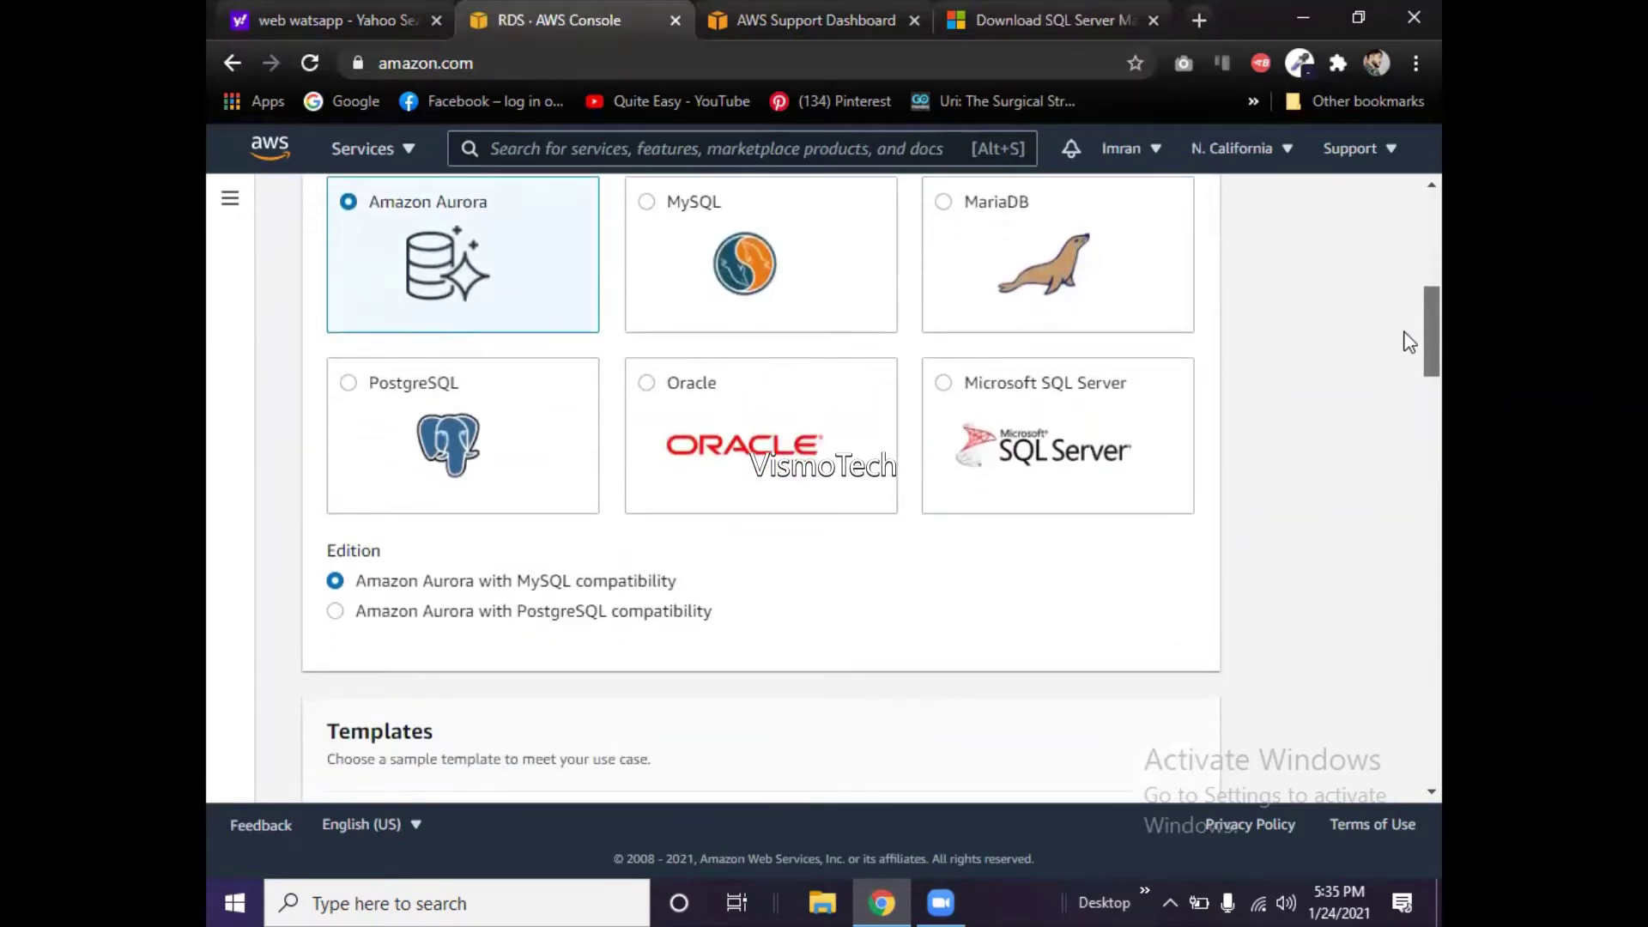
scroll(1408, 342, up, 3)
scroll(1409, 322, up, 1)
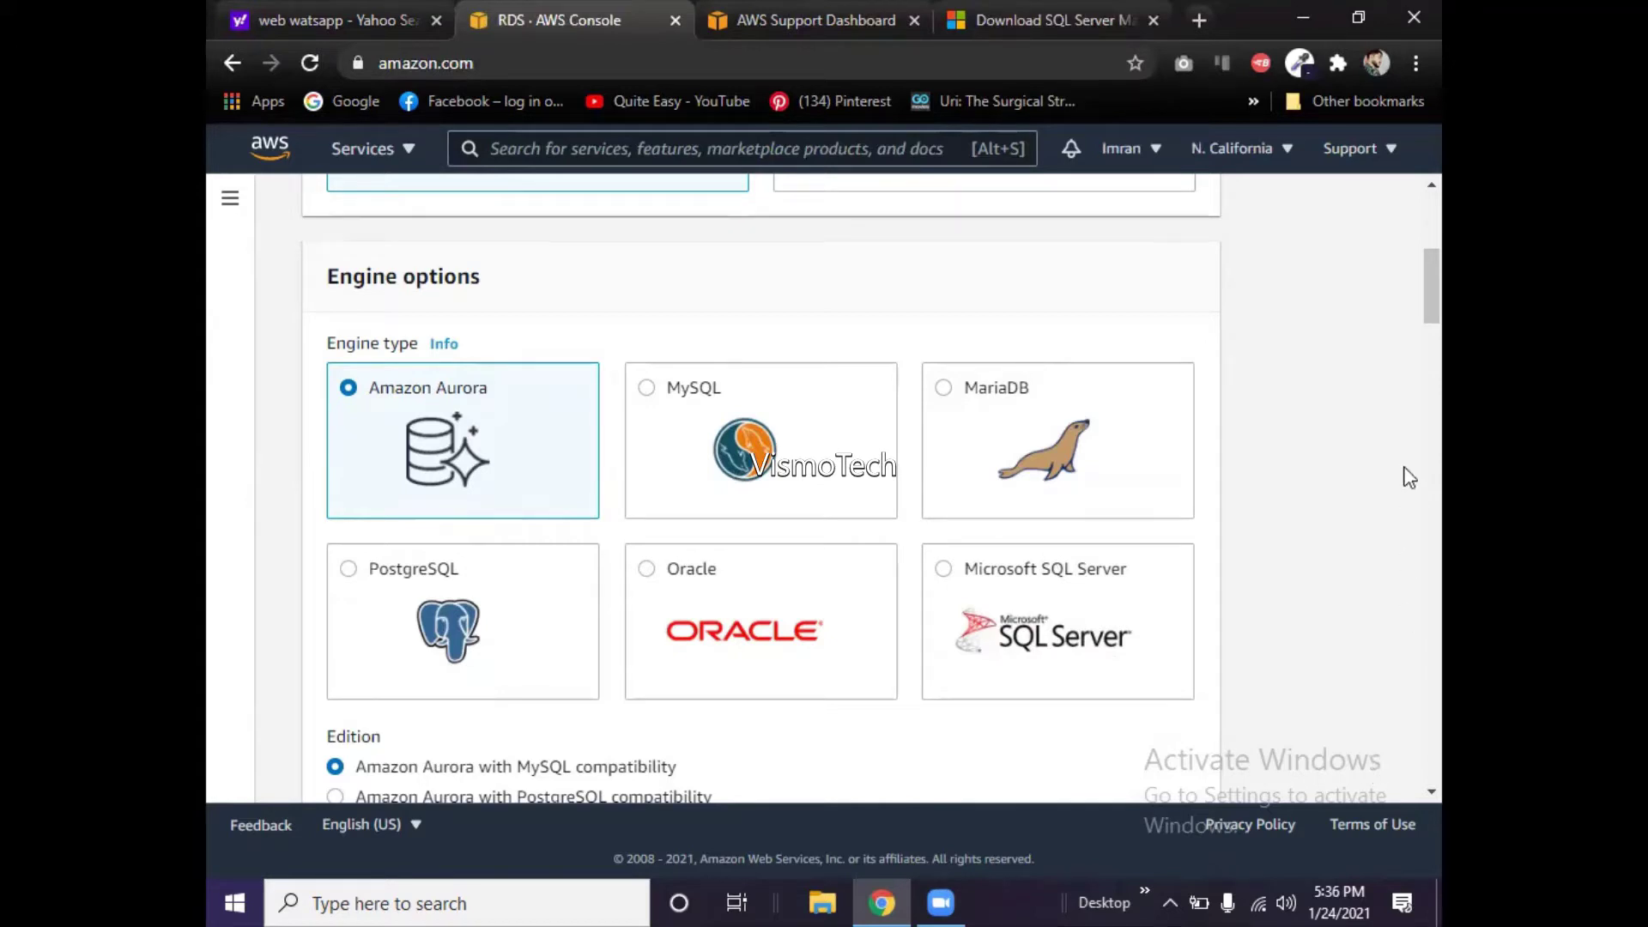
scroll(1409, 390, down, 1)
scroll(1409, 395, down, 7)
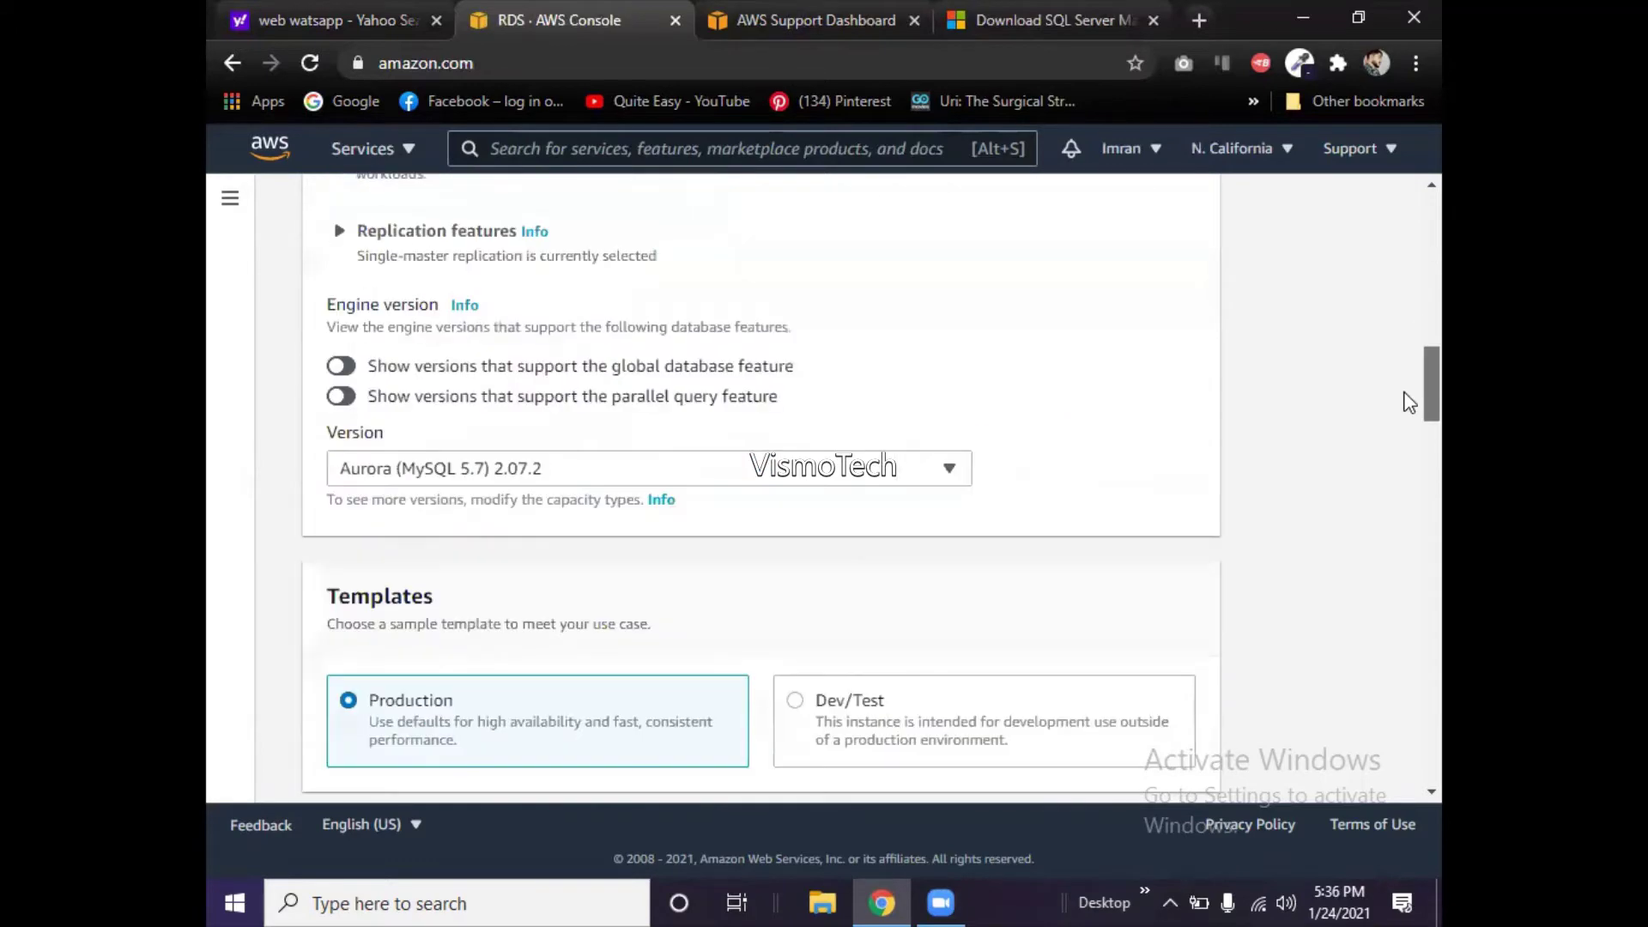
scroll(1407, 360, up, 7)
scroll(1405, 331, down, 1)
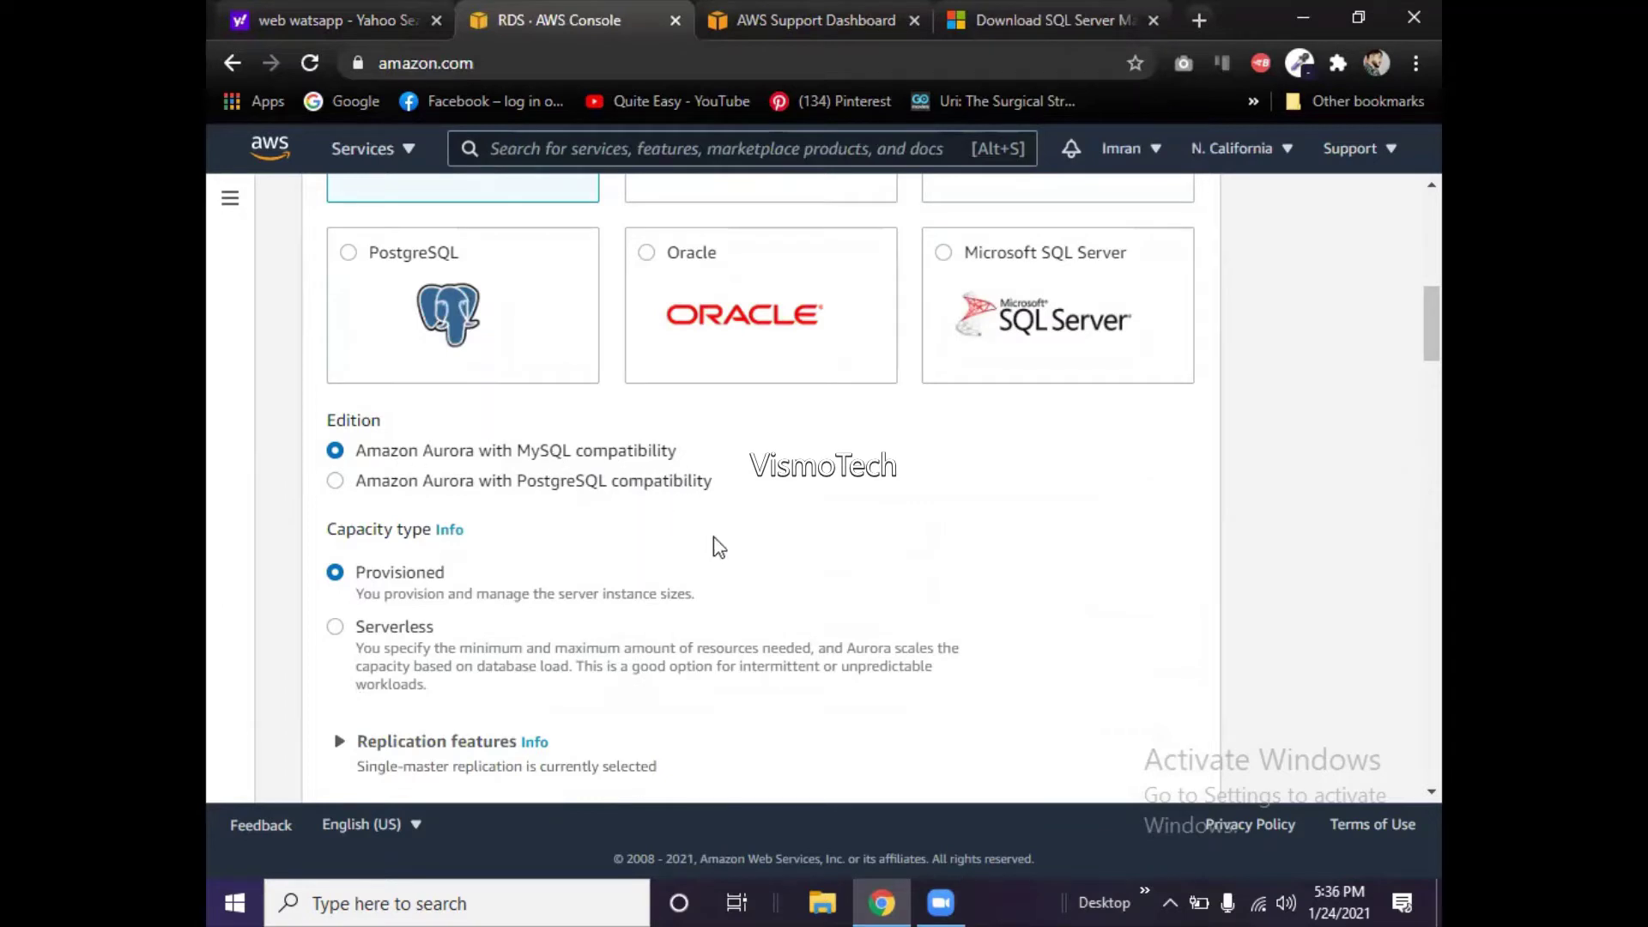
scroll(1407, 354, up, 5)
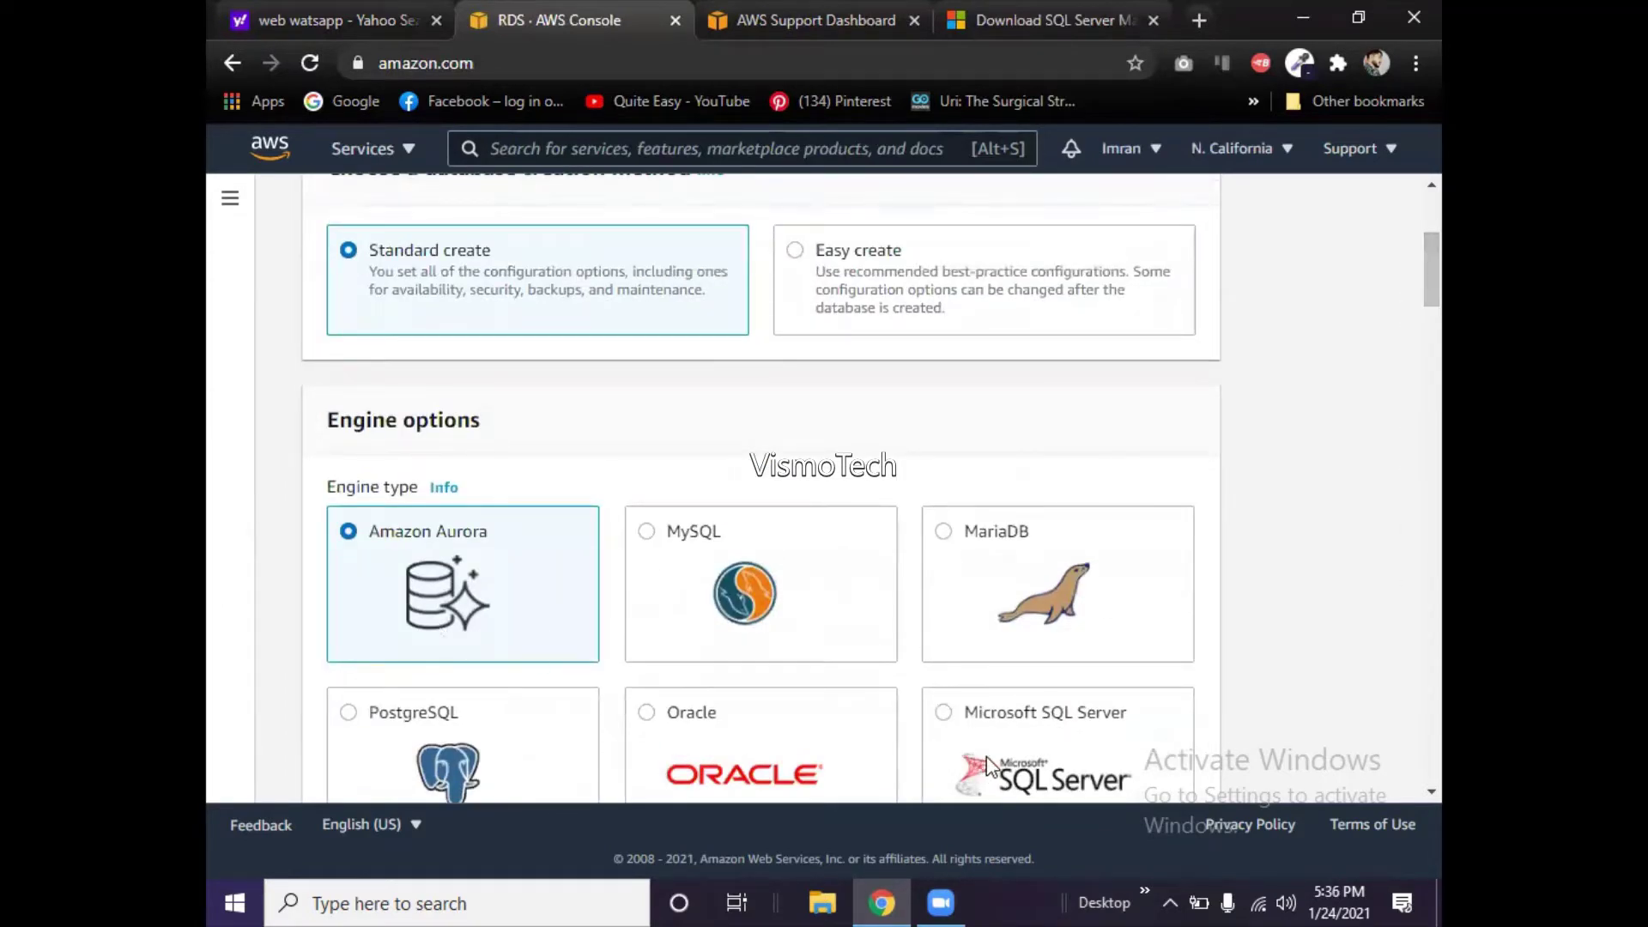
scroll(1403, 266, down, 3)
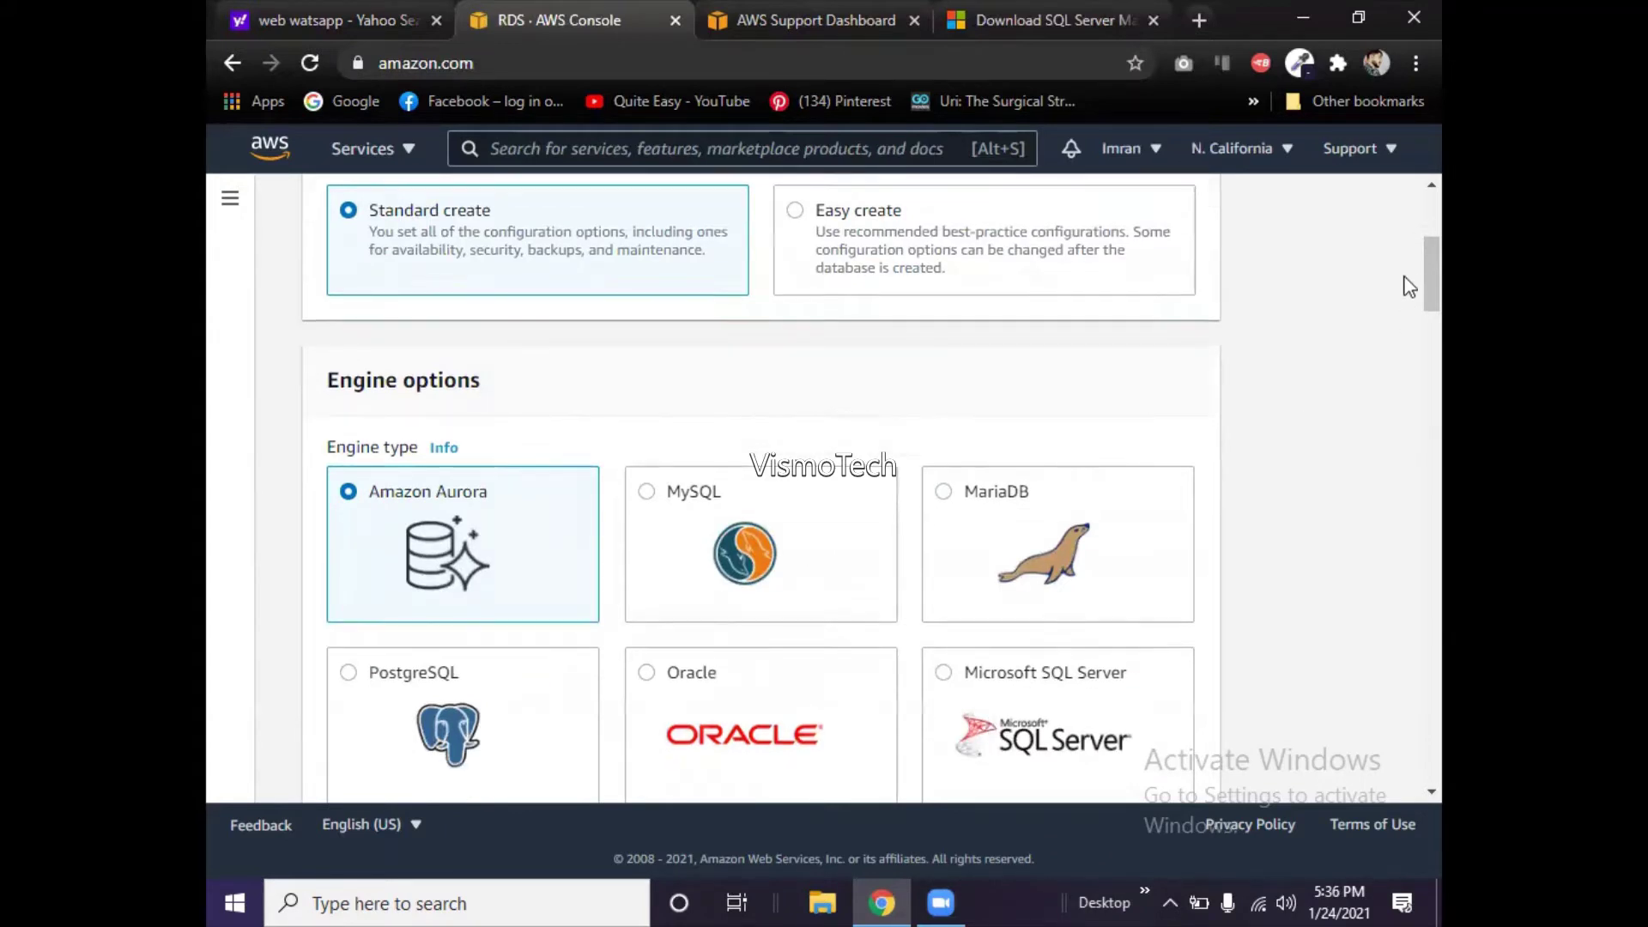
- Choose Microsoft SQL Server as the engine and review Express Edition, license and version options
click(1107, 473)
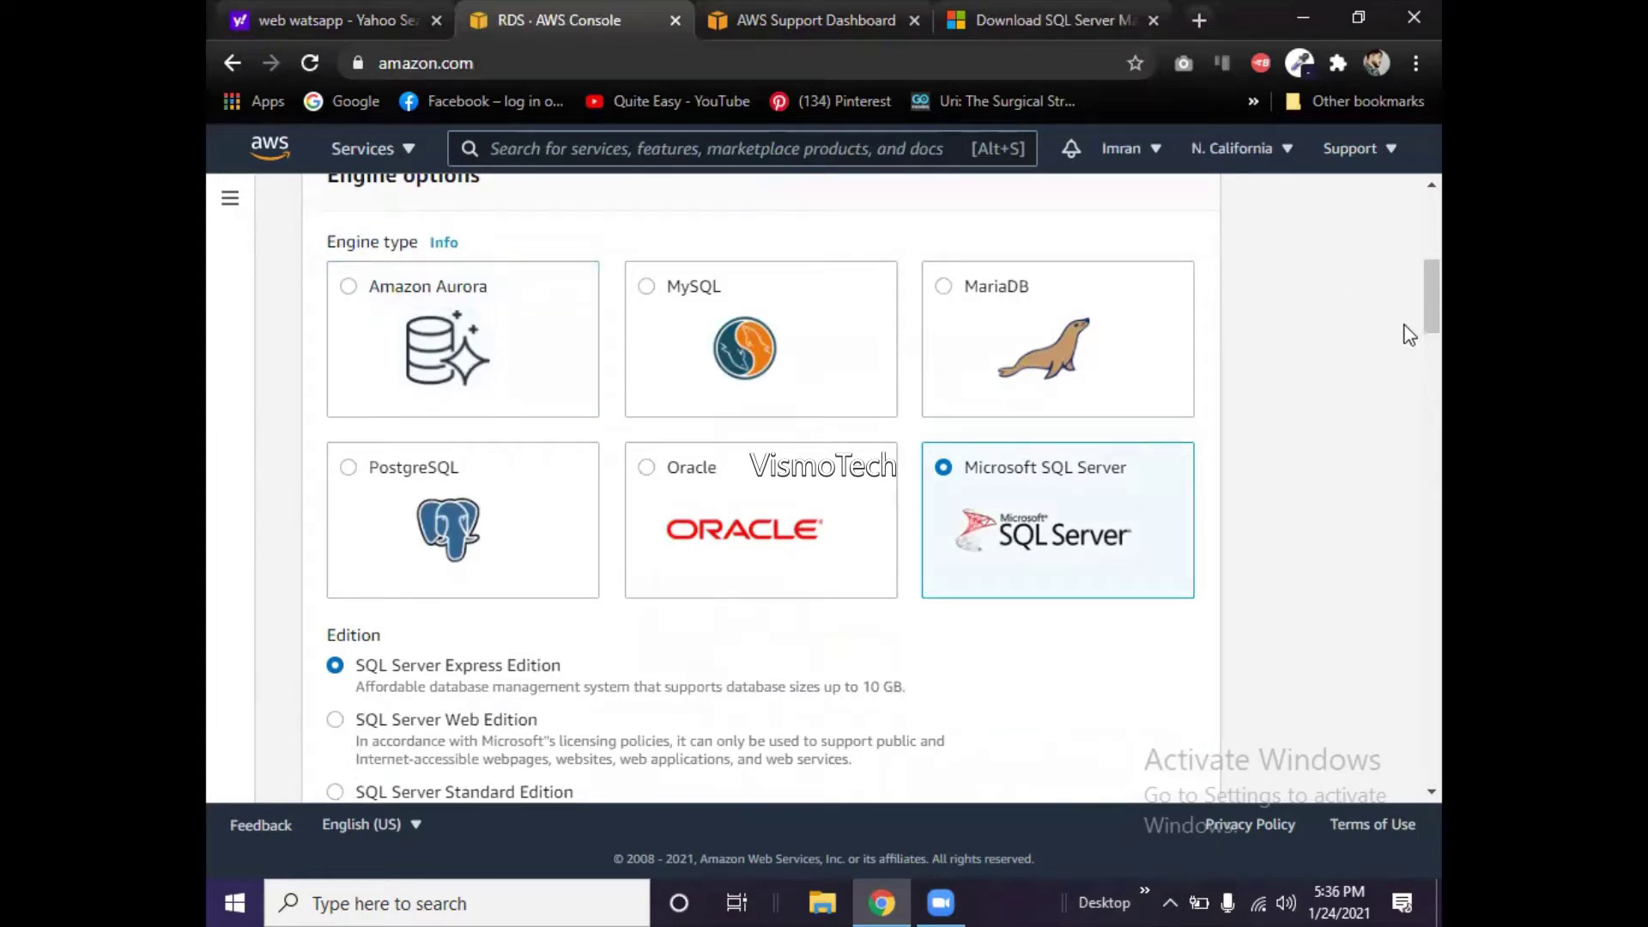
scroll(1409, 336, down, 3)
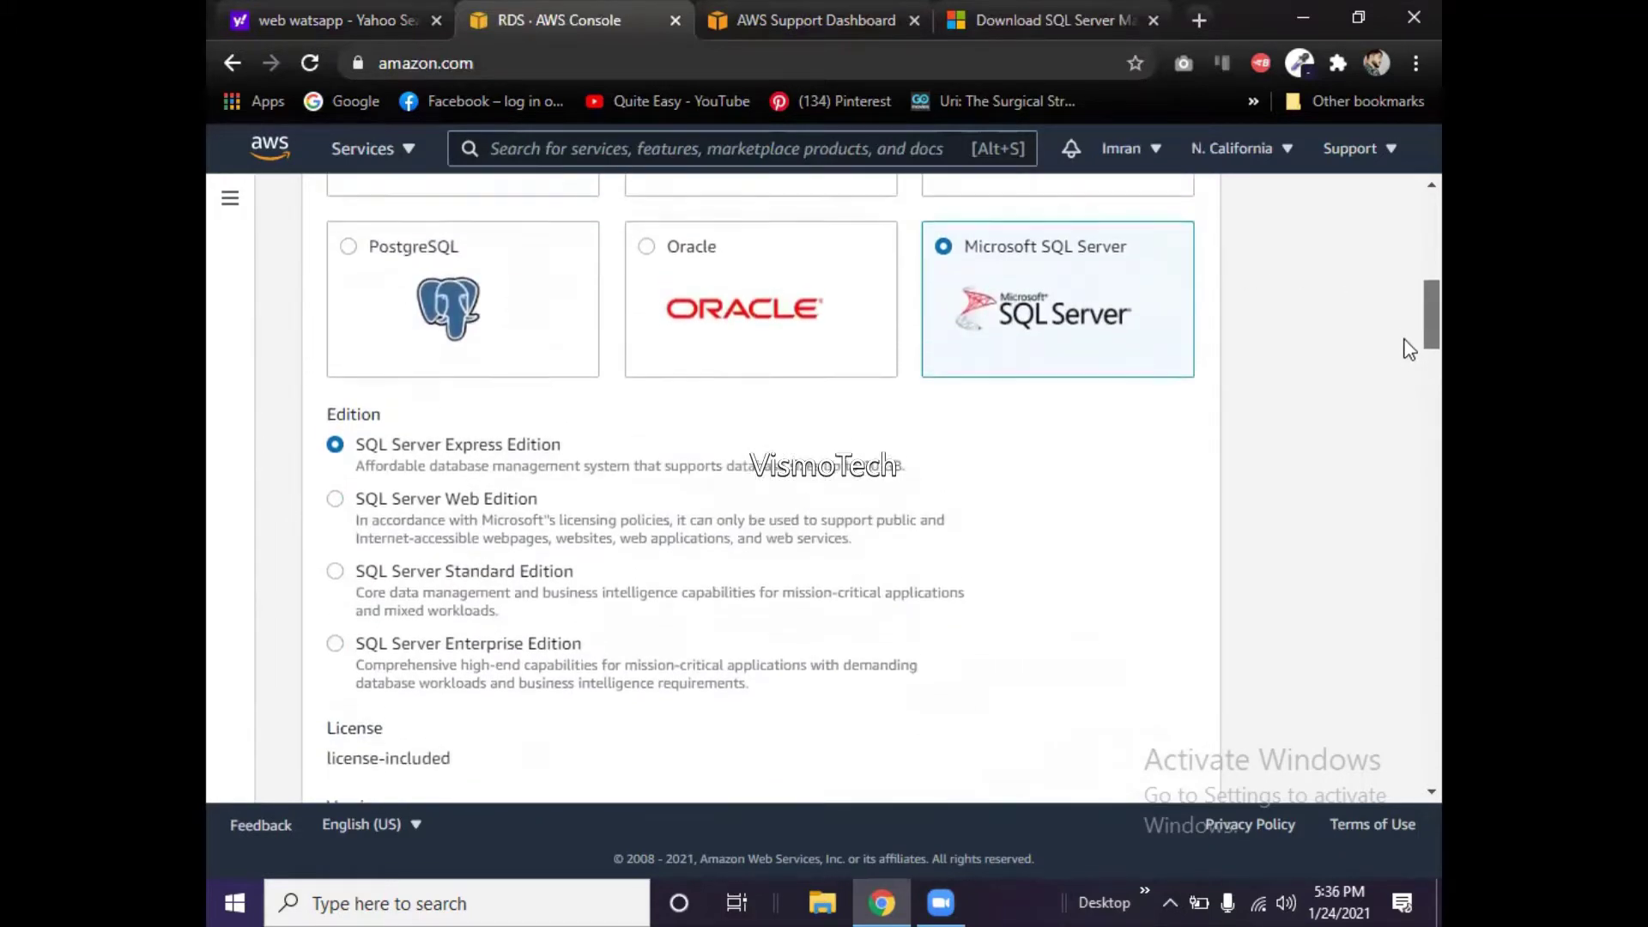
scroll(1409, 333, up, 3)
scroll(1410, 330, up, 5)
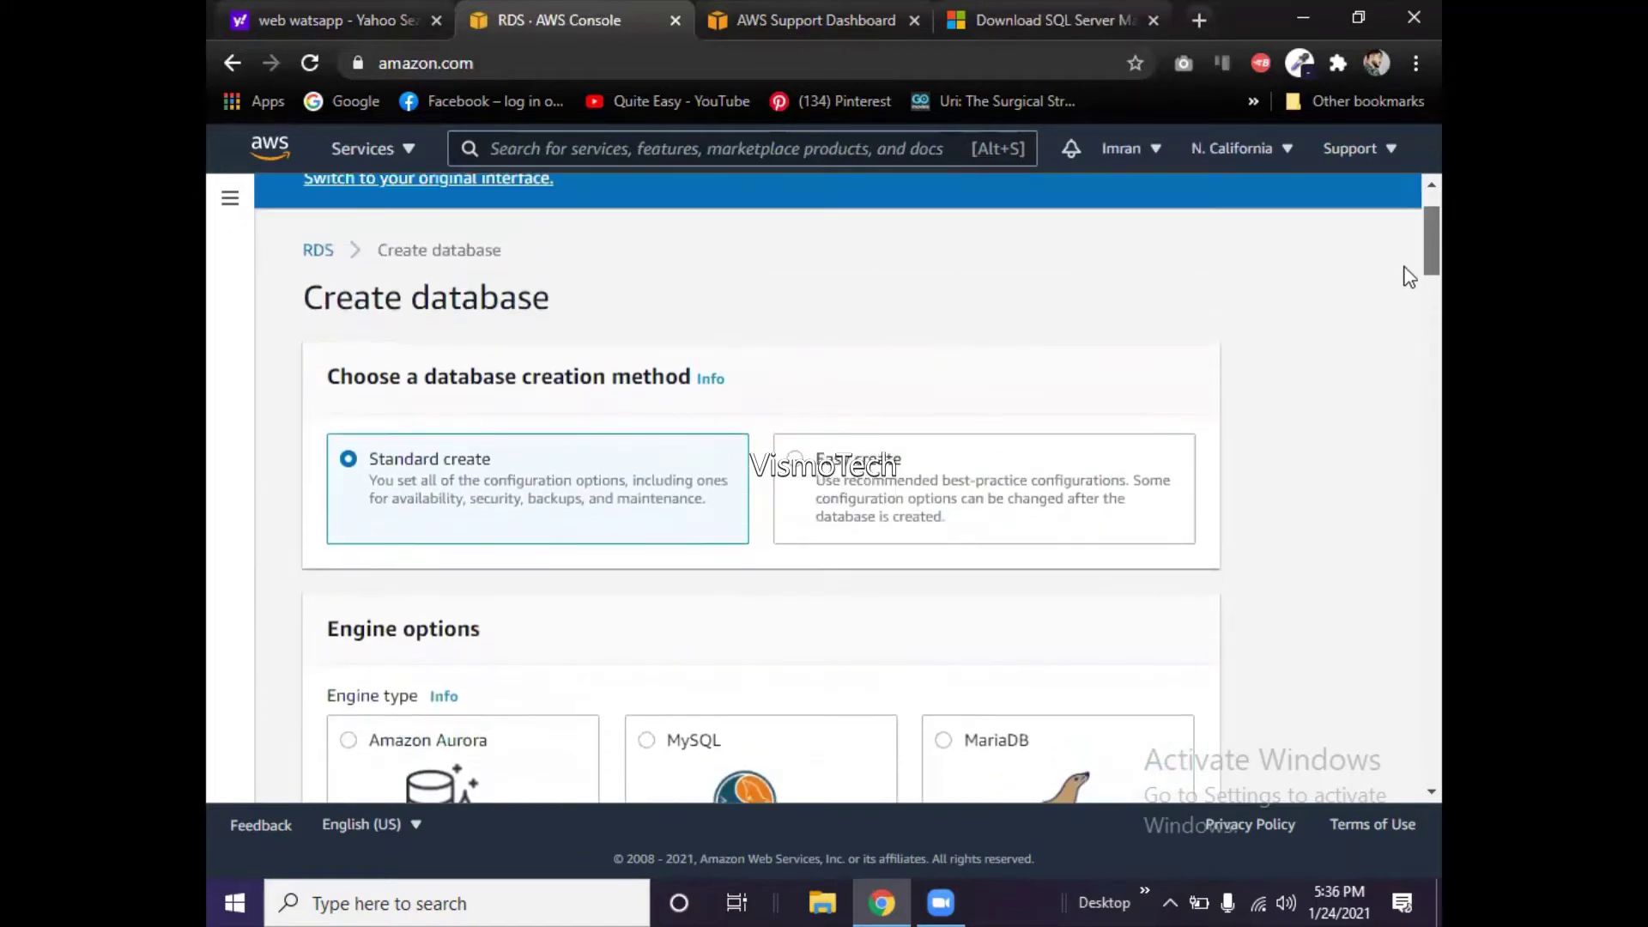
scroll(1409, 279, down, 1)
scroll(1410, 279, down, 5)
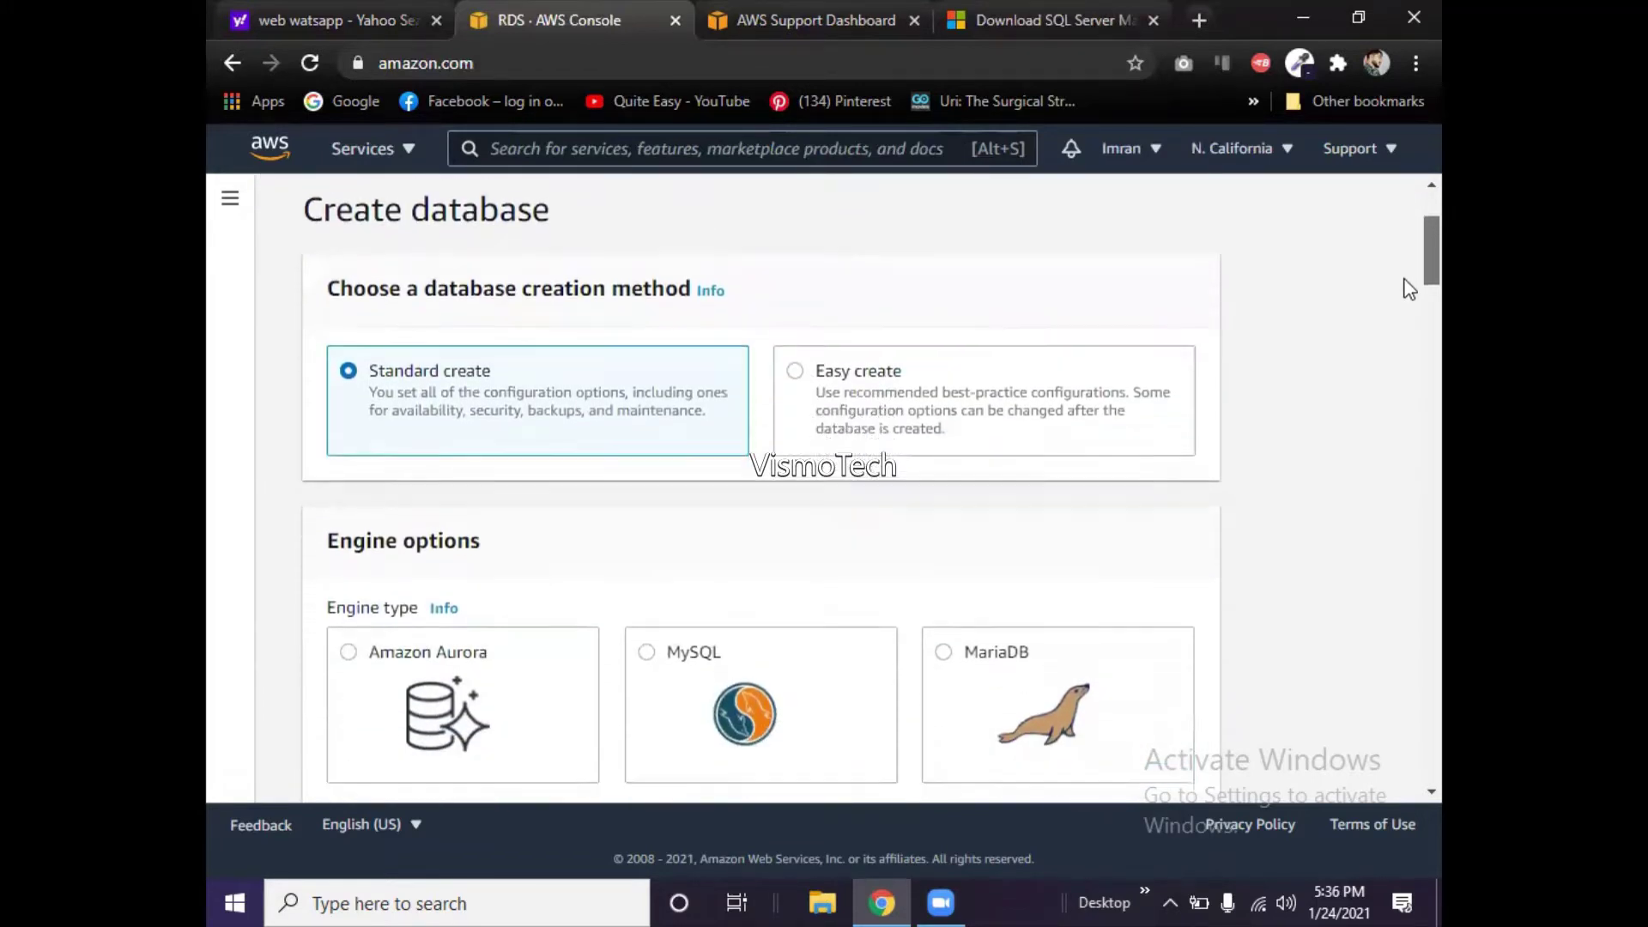
scroll(1409, 327, down, 1)
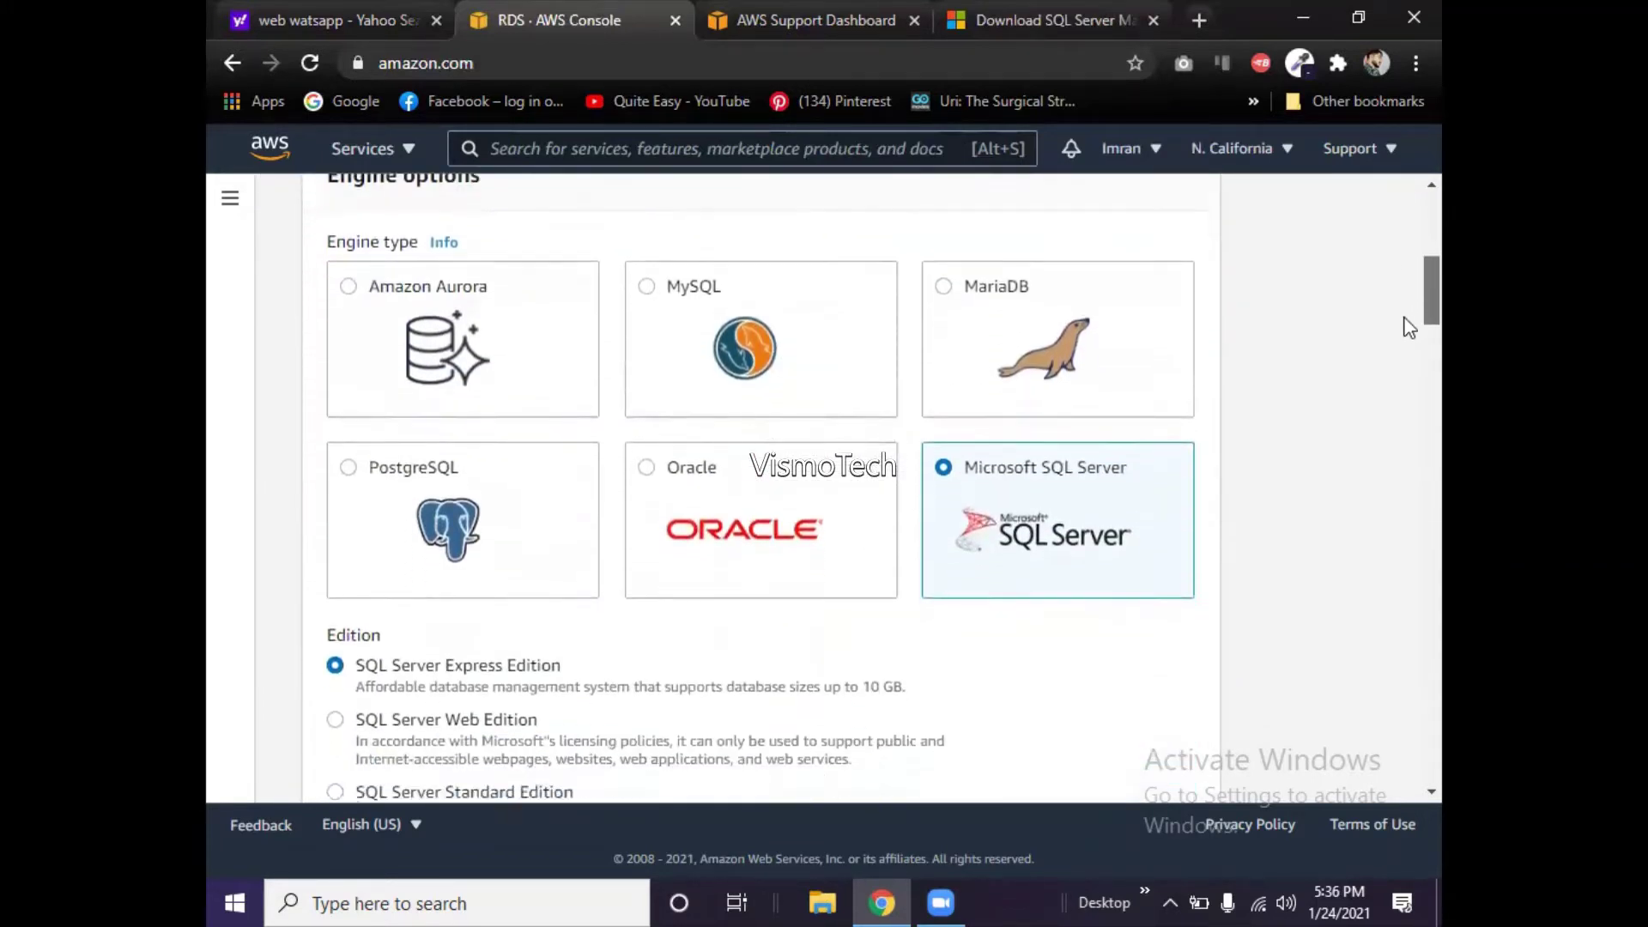
scroll(1409, 327, down, 2)
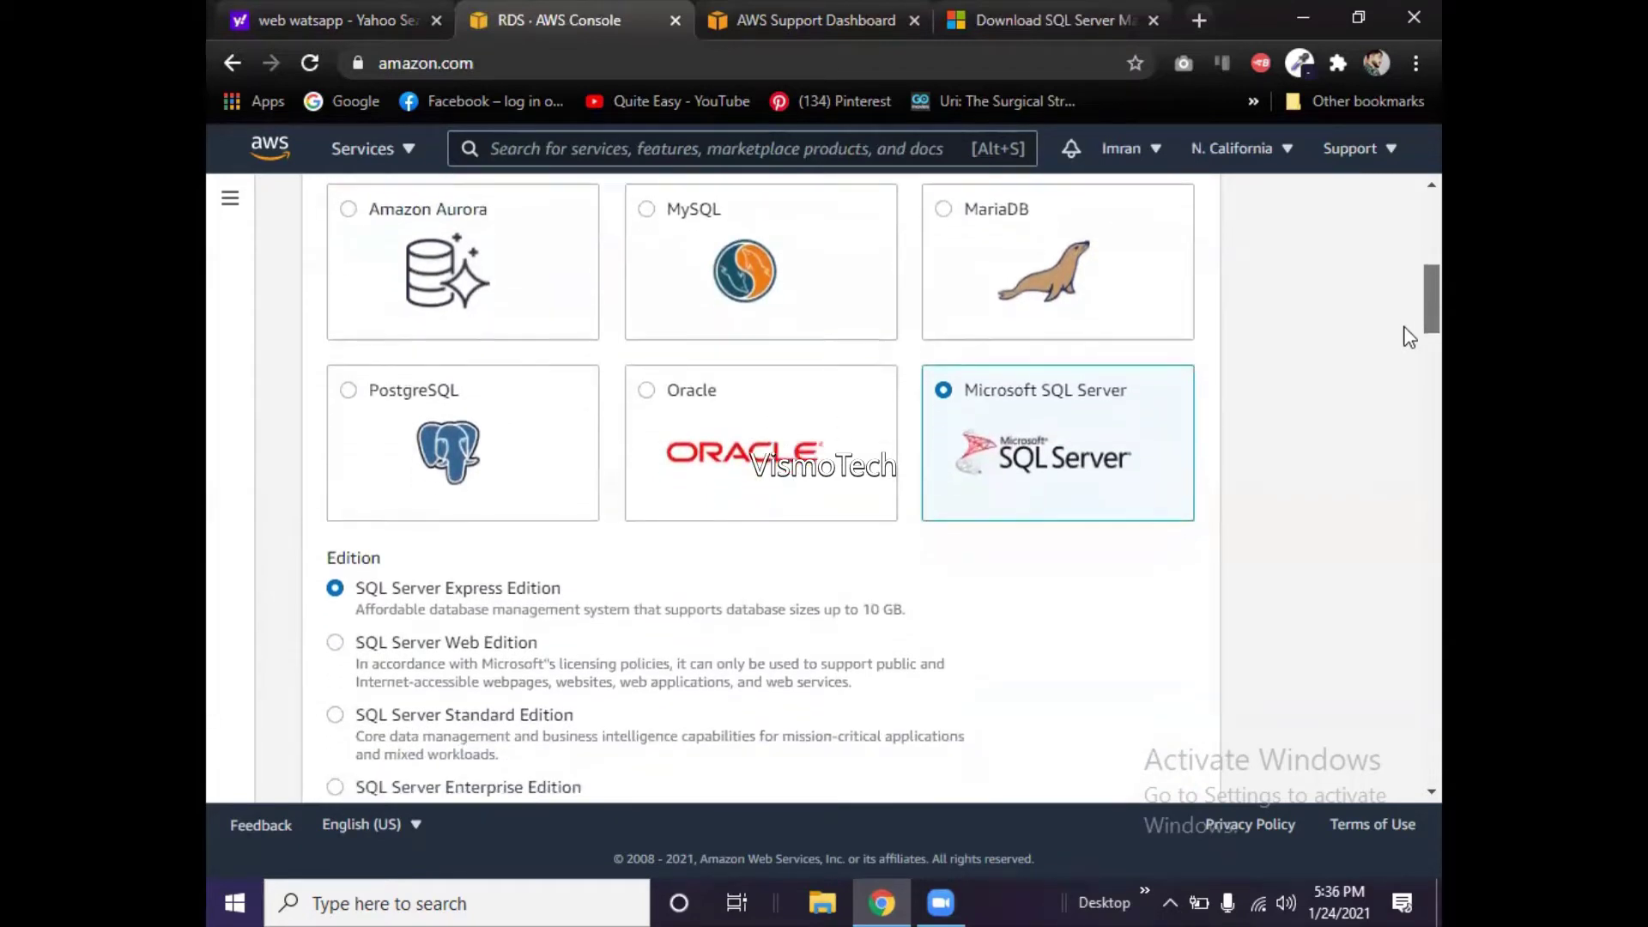
scroll(1409, 346, down, 2)
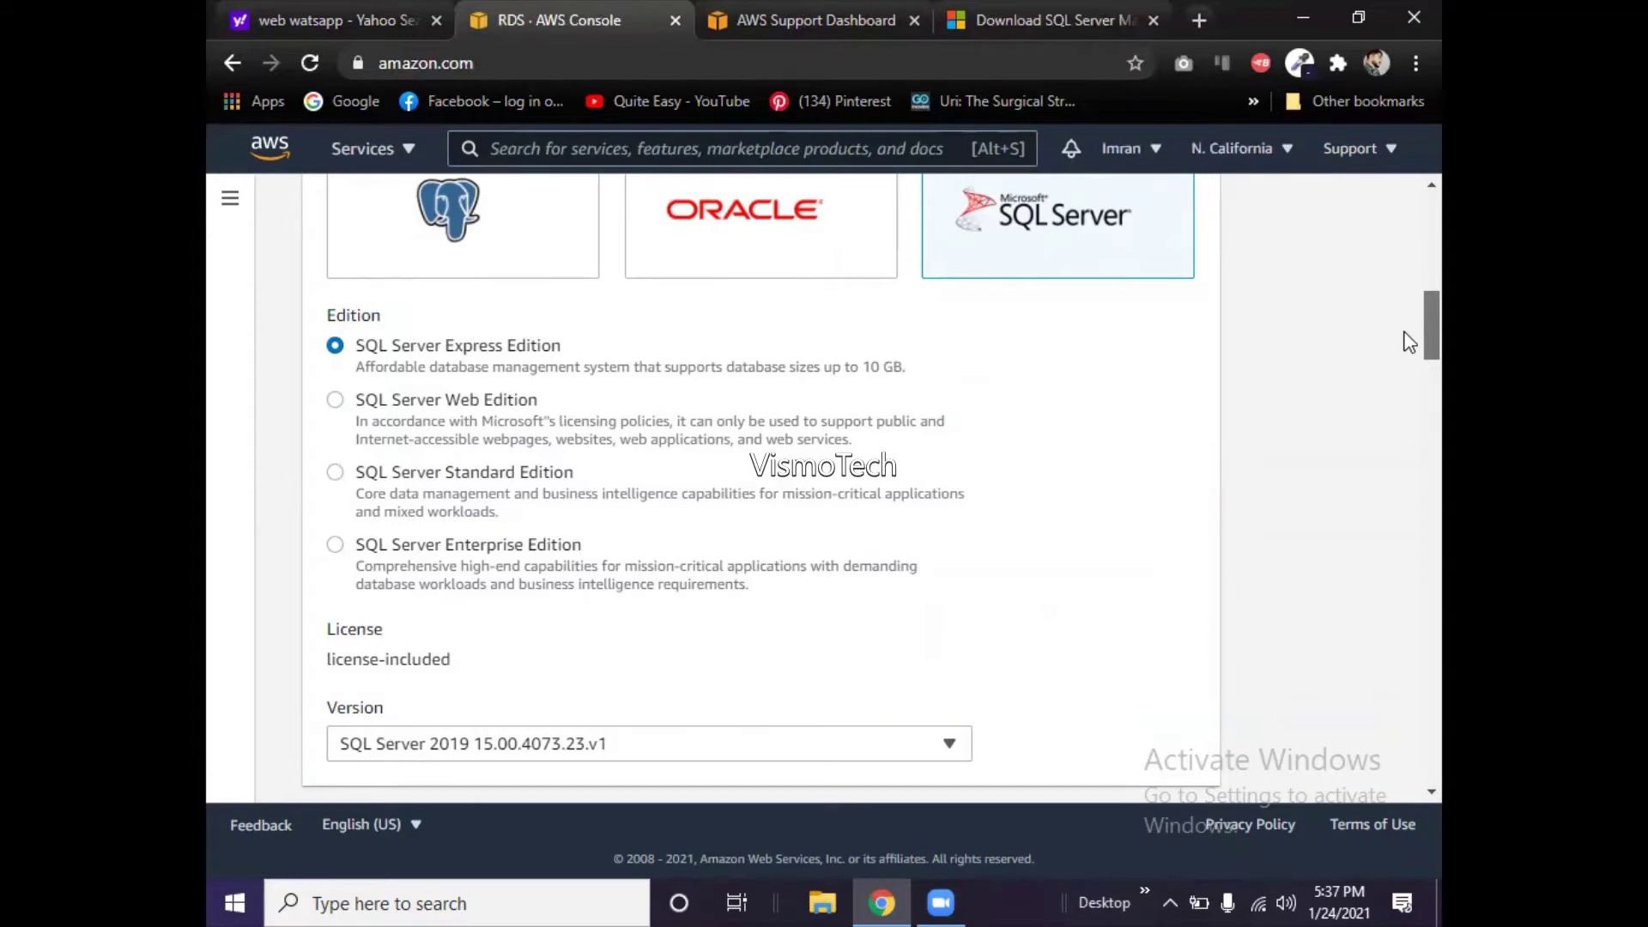
scroll(1410, 341, up, 1)
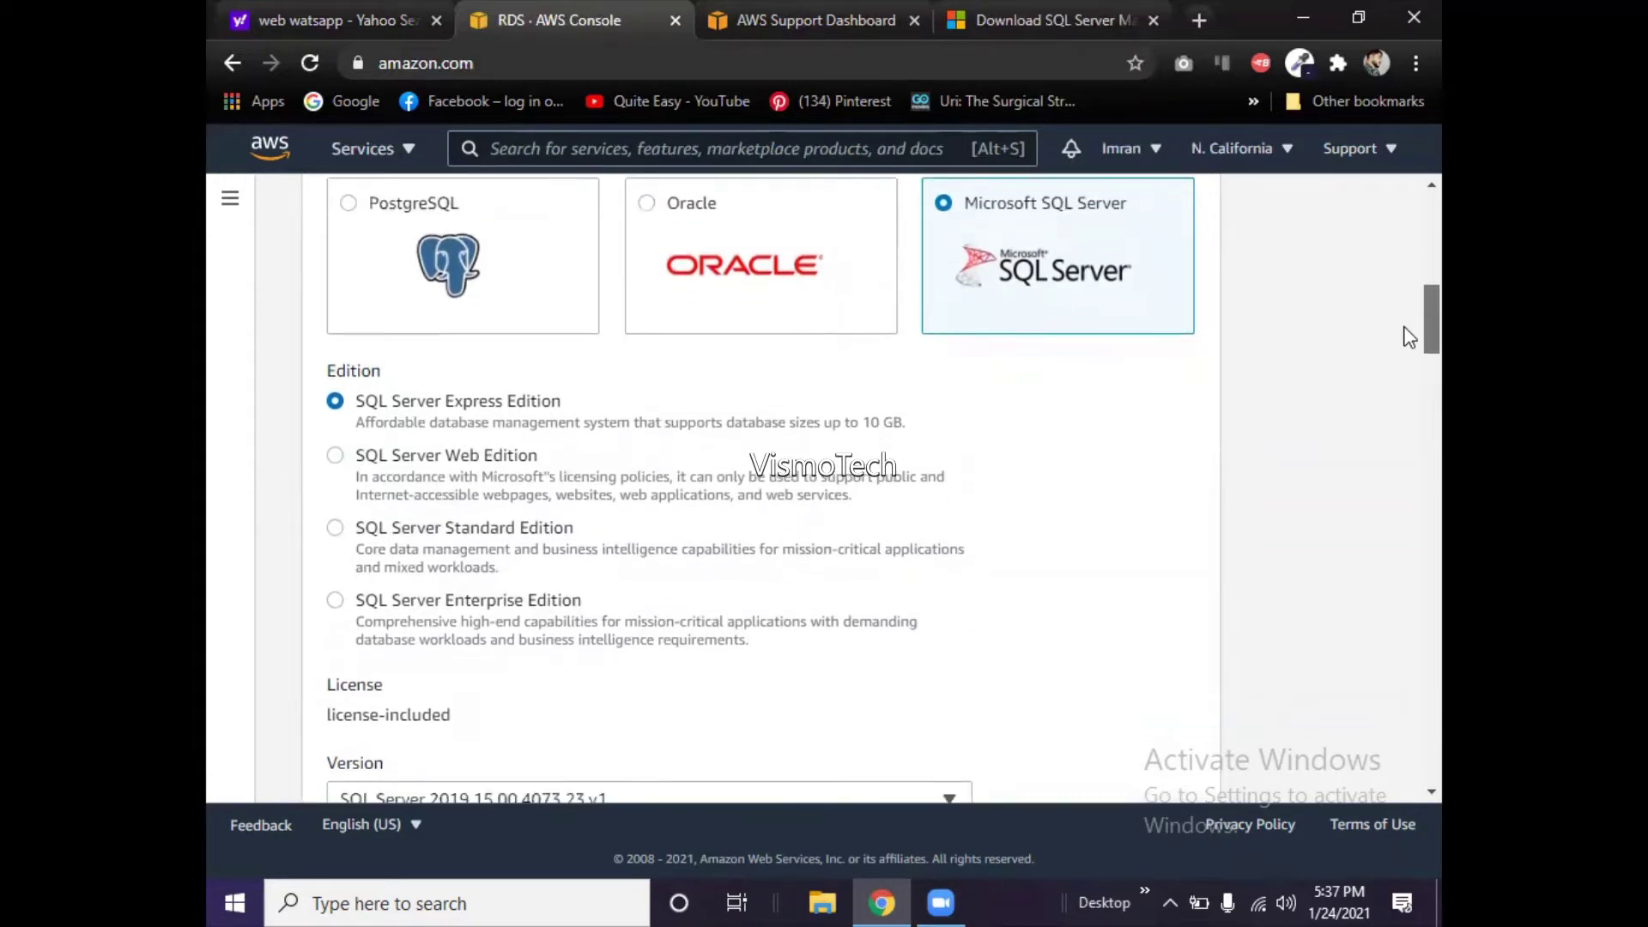
scroll(1409, 337, down, 1)
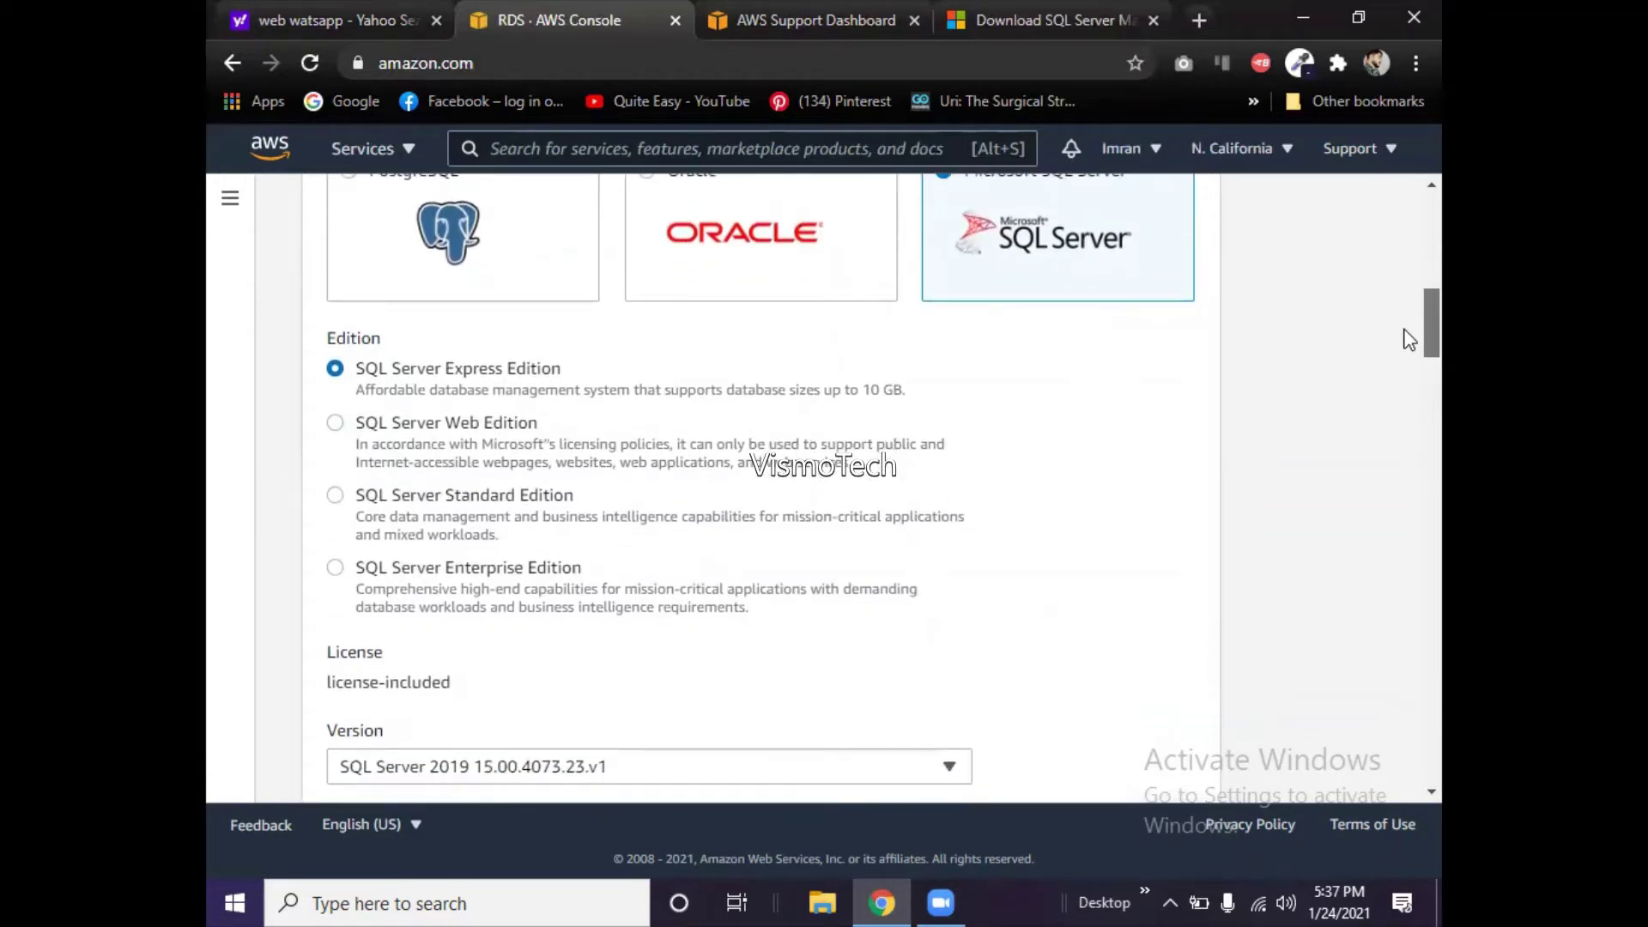
scroll(1410, 340, down, 1)
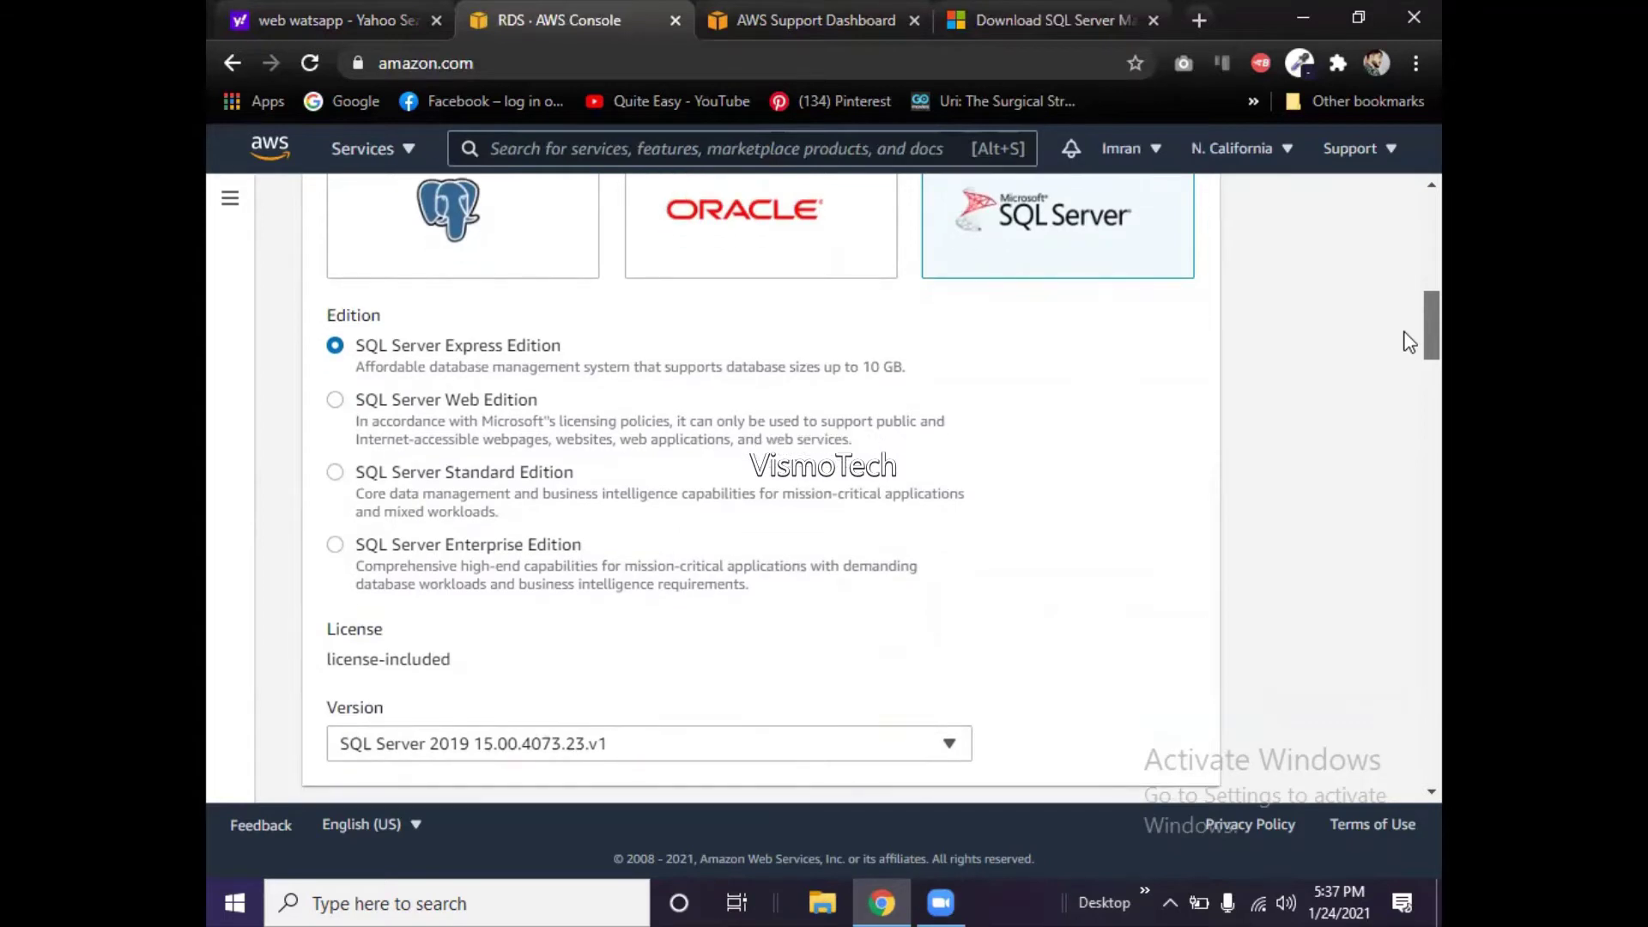
scroll(1409, 343, down, 1)
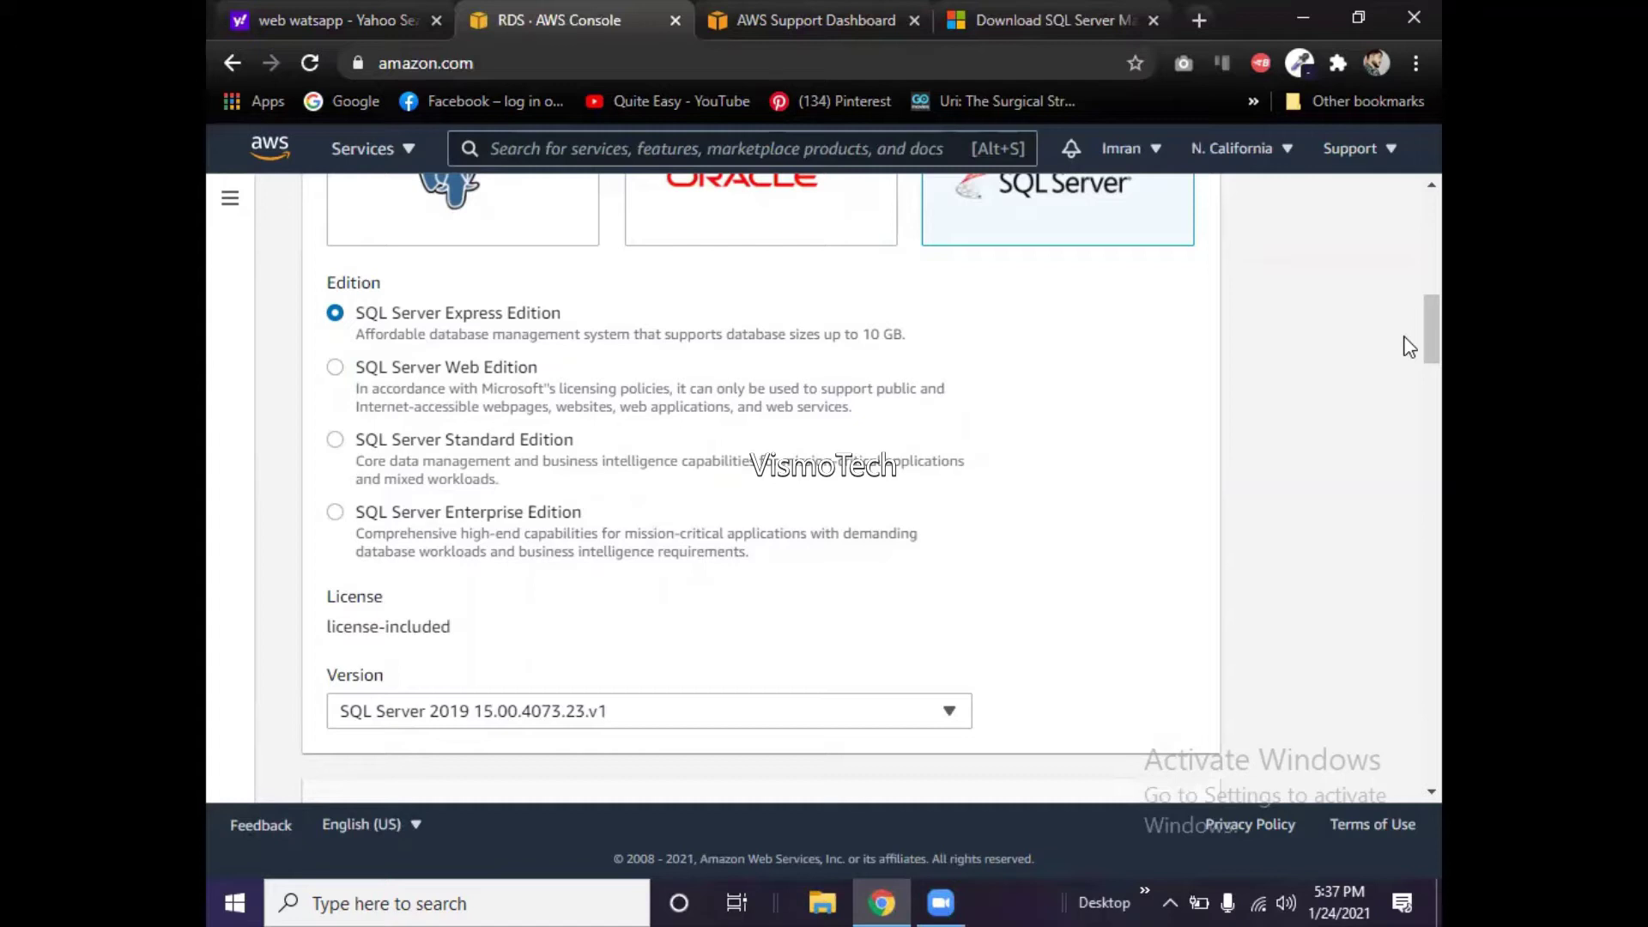
- Pick SQL Server 2019 15.00.4073.23.v1 from the Version list and move on to Settings
mouse_move(1409, 346)
mouse_down()
mouse_move(1409, 400)
mouse_move(1409, 369)
mouse_up()
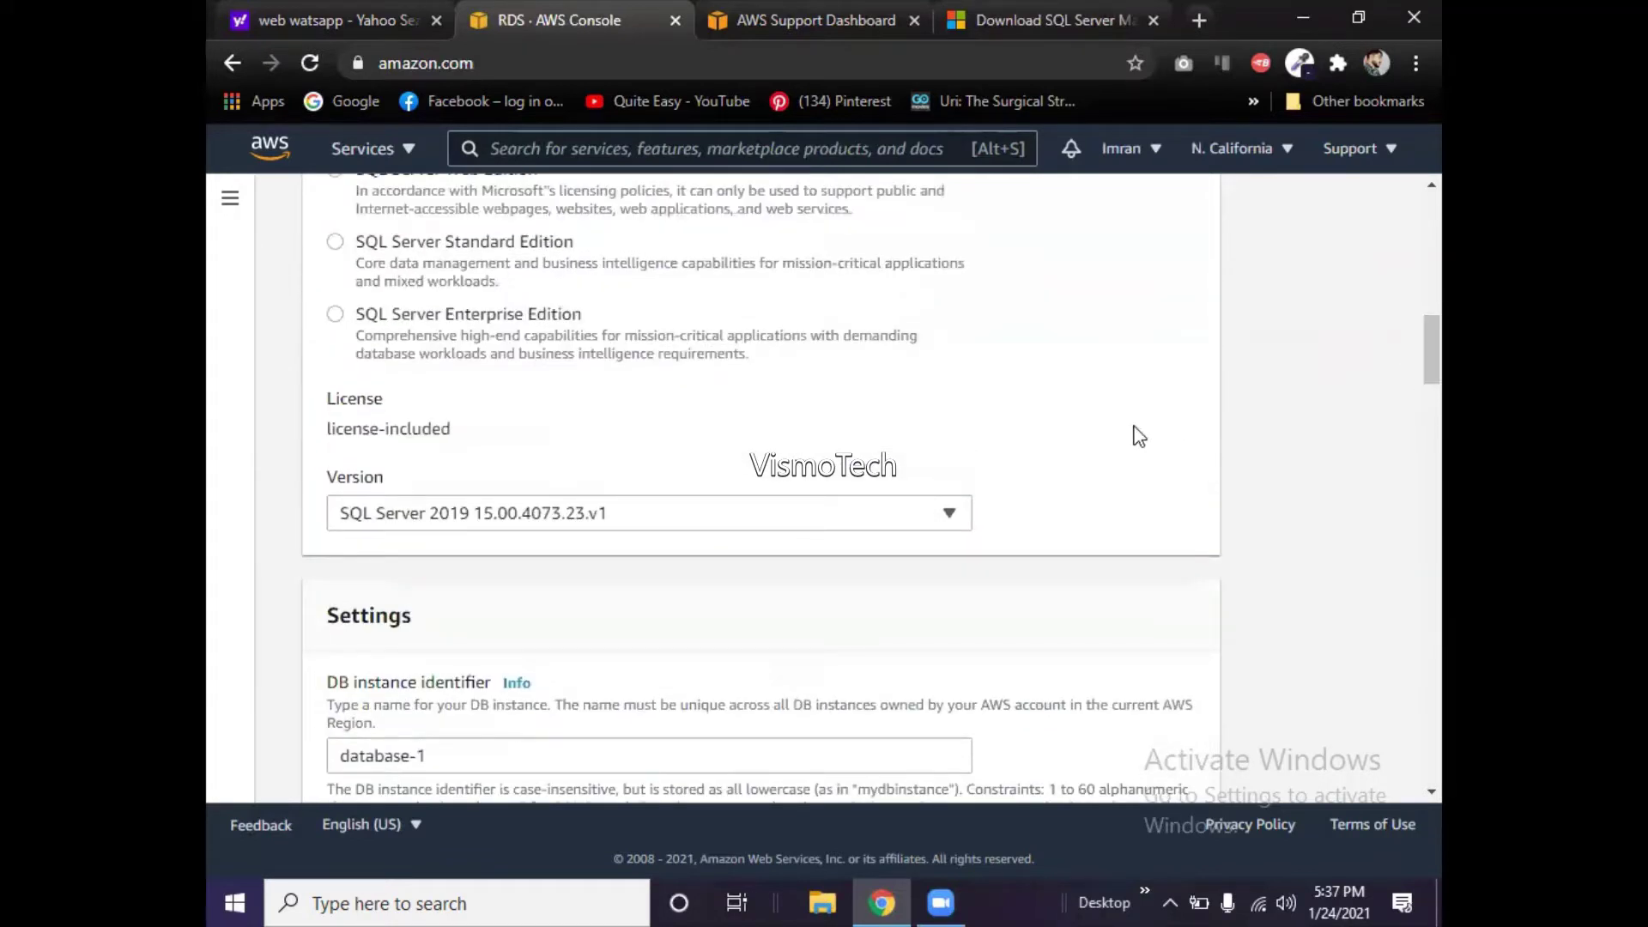
click(949, 515)
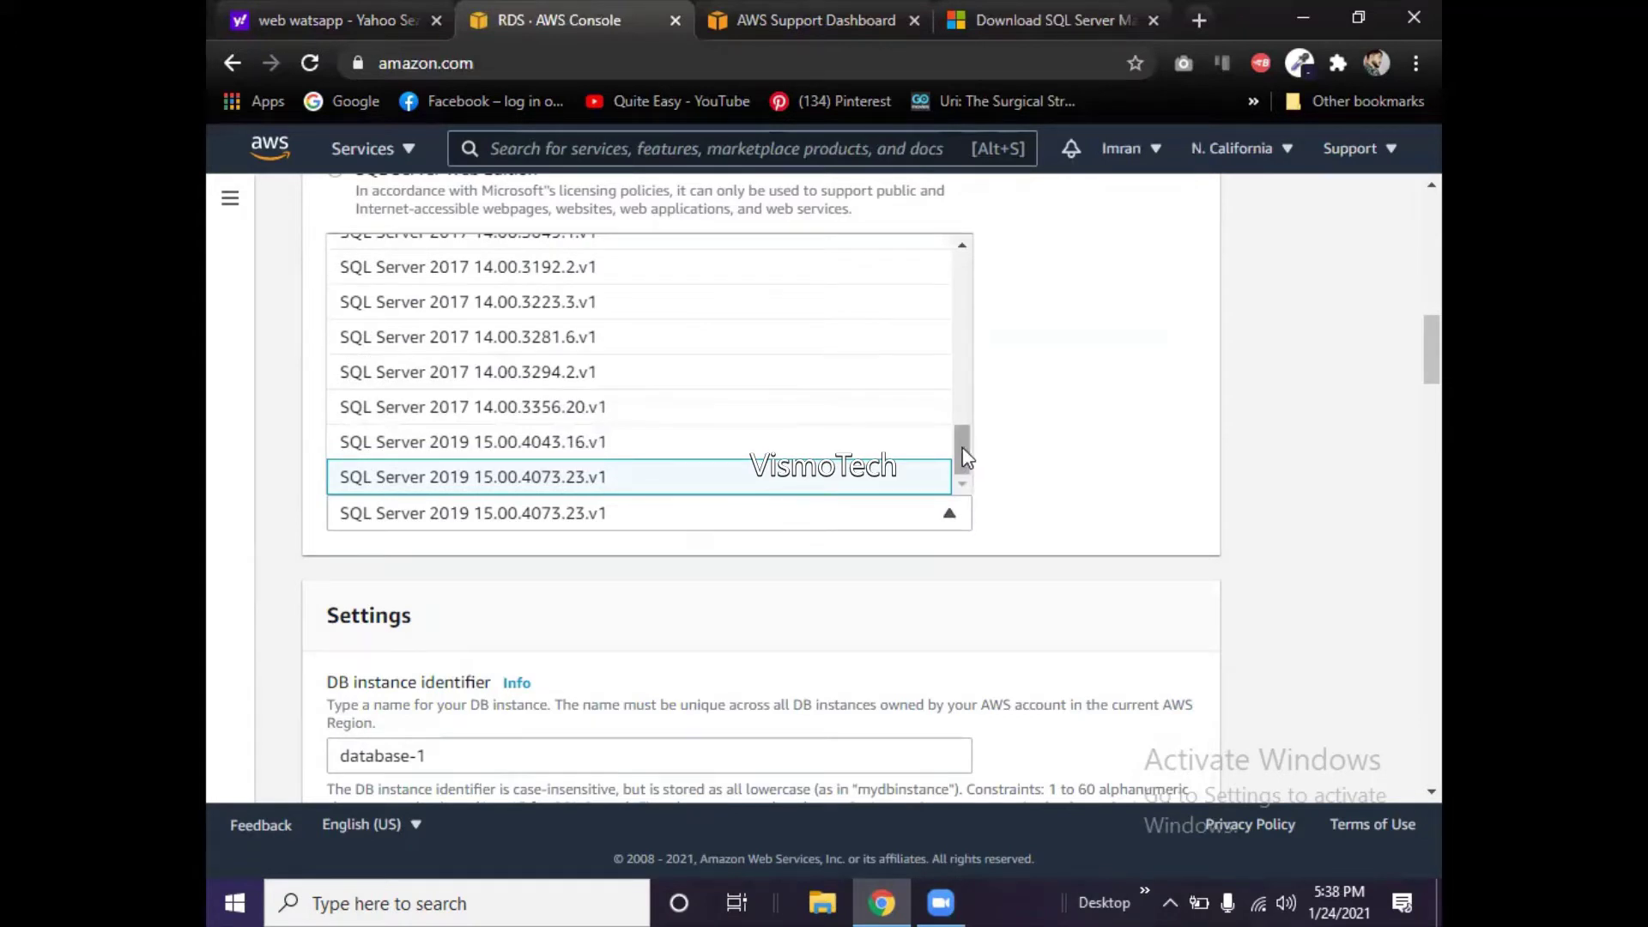
drag(962, 450, 942, 250)
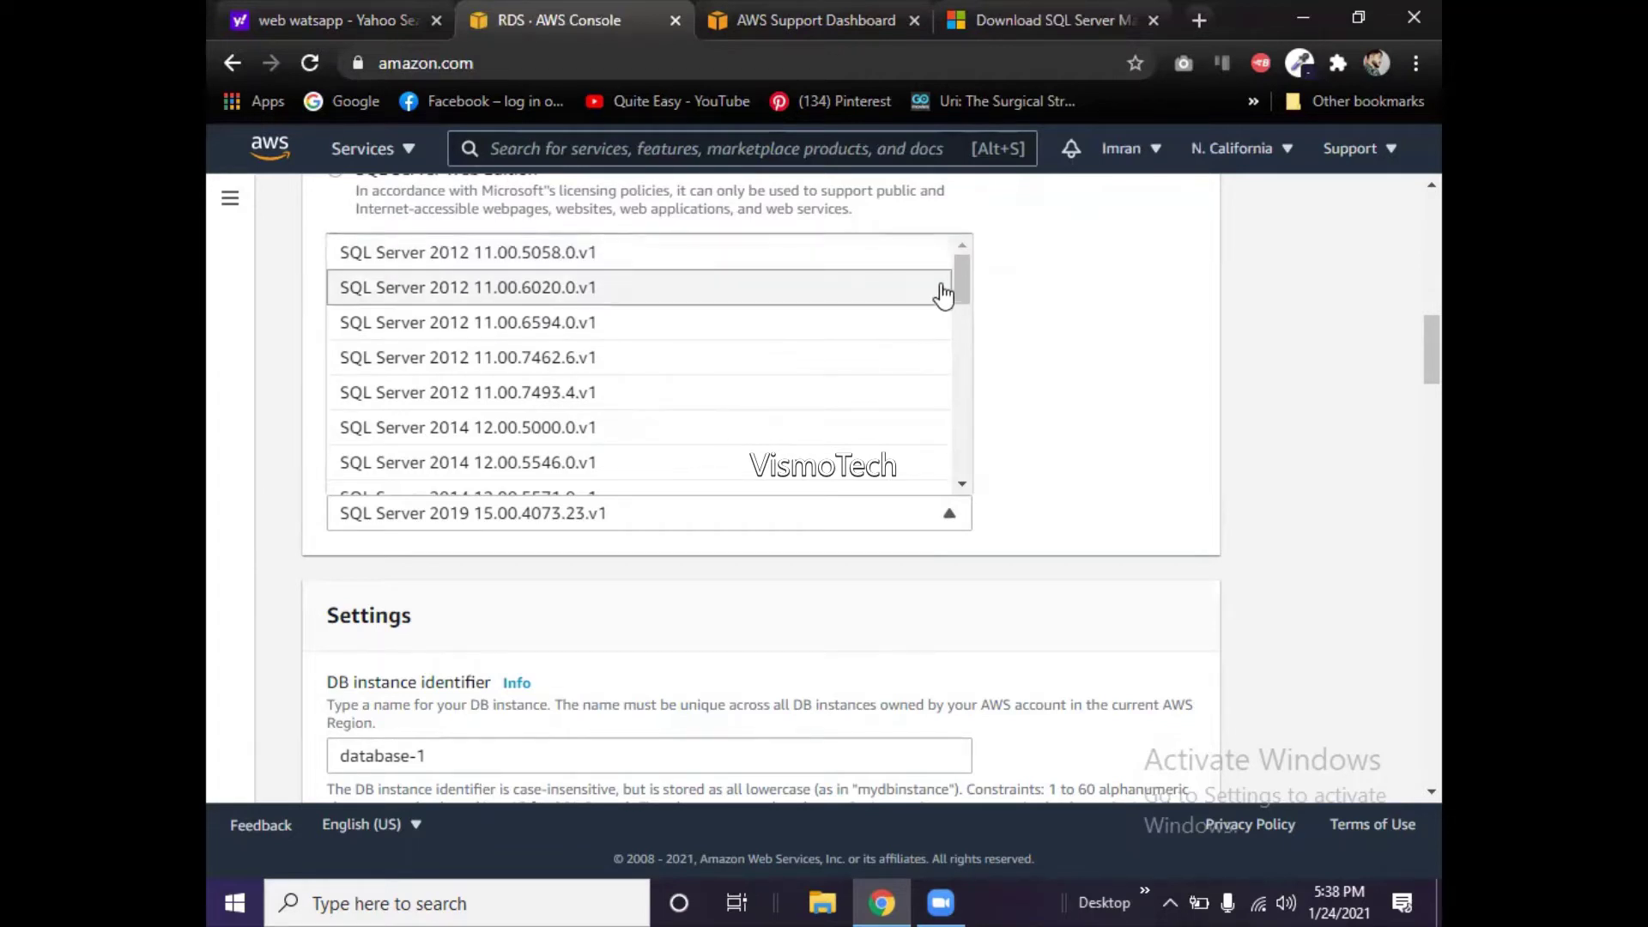
drag(962, 279, 950, 453)
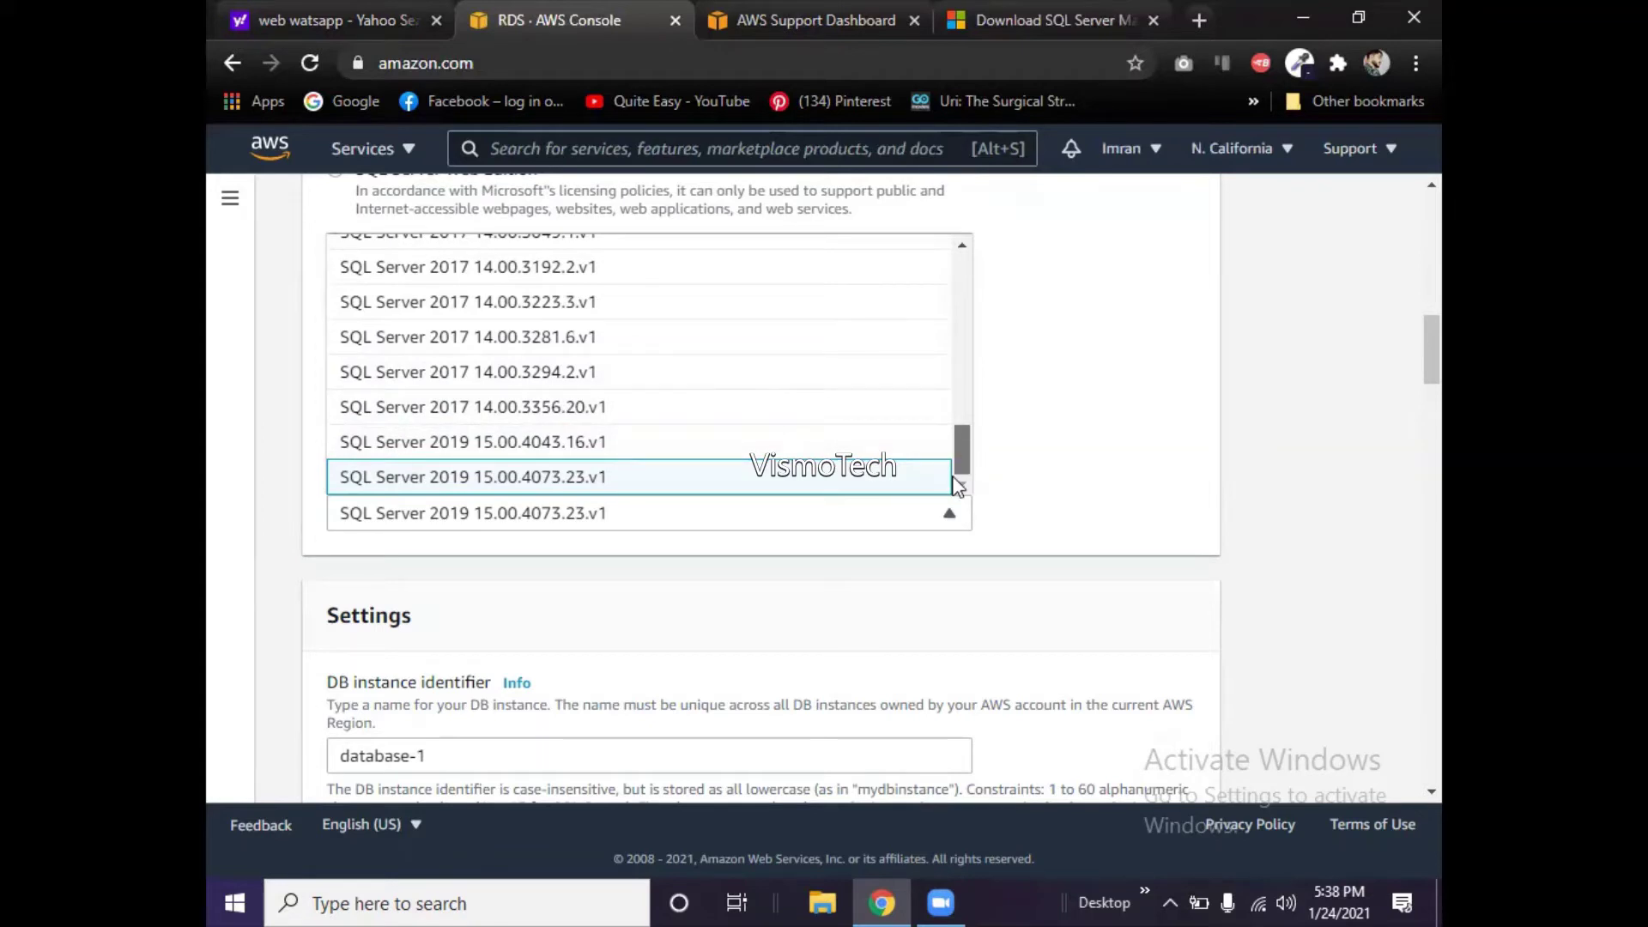
click(596, 515)
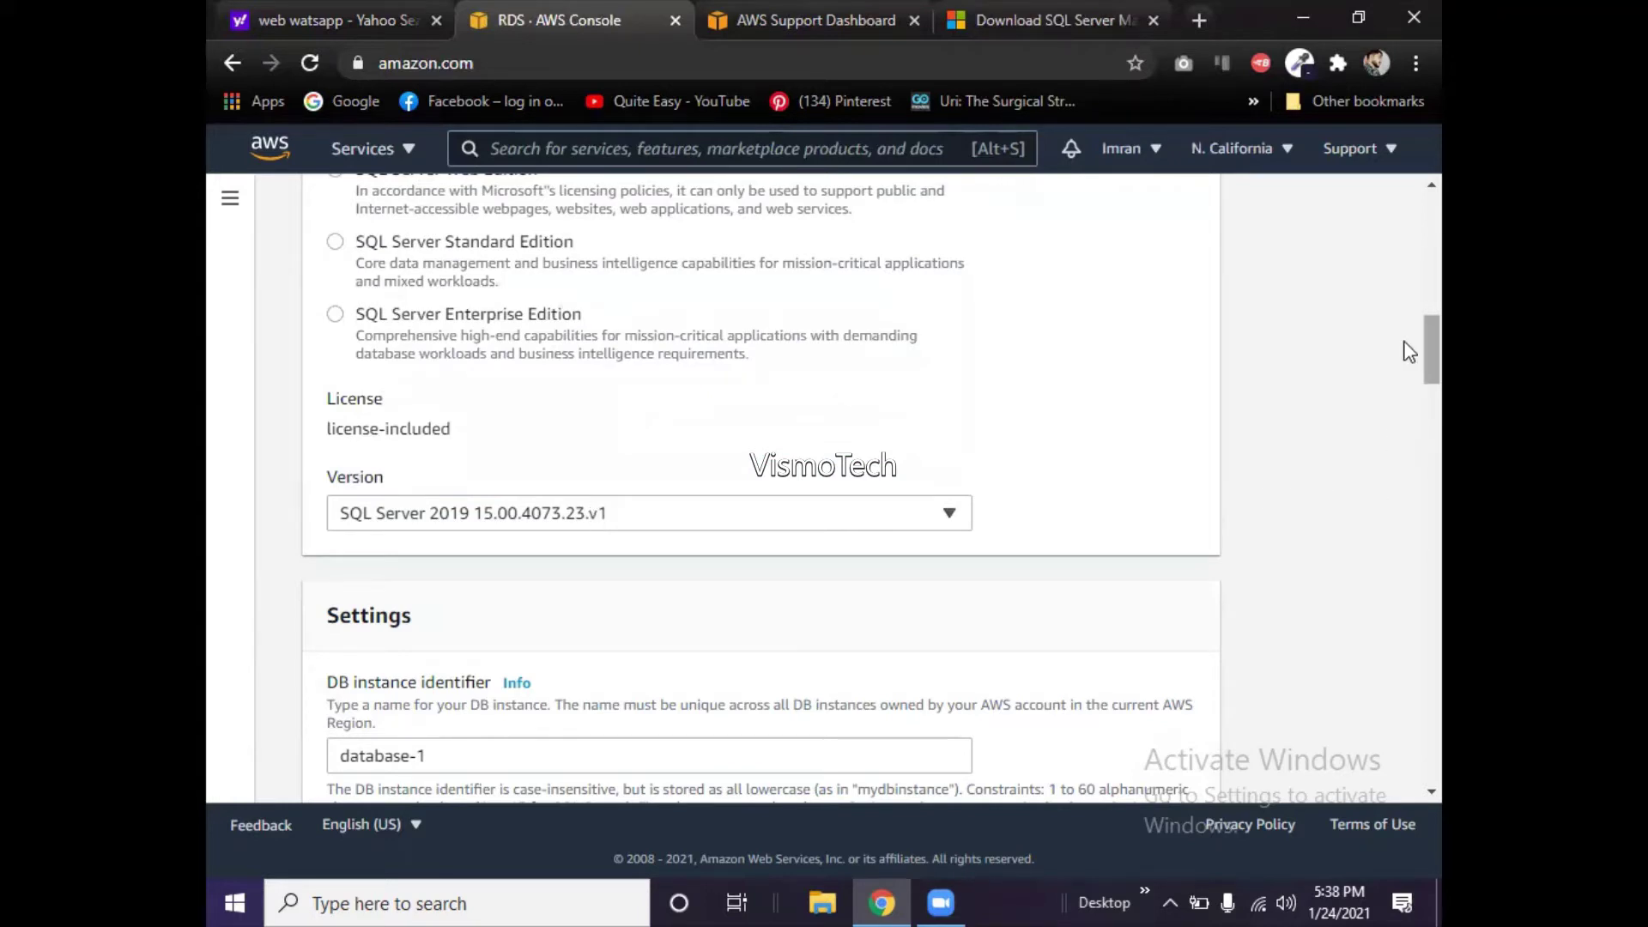
scroll(1405, 352, down, 4)
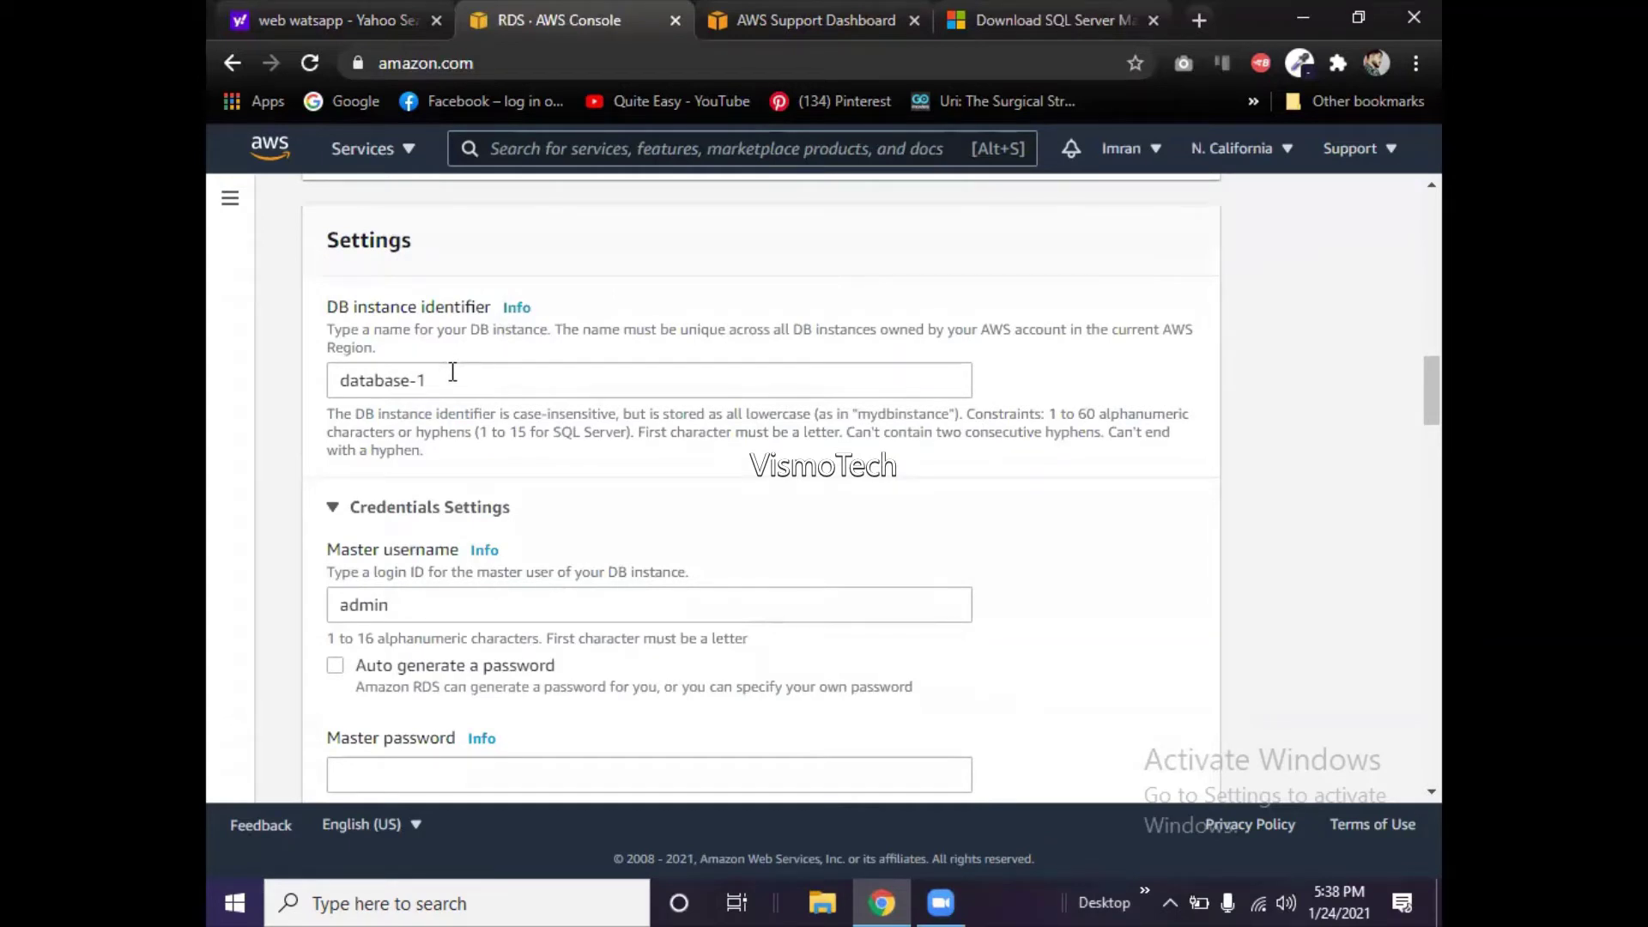
- Replace the DB instance identifier database-1 with Vismo-RDS
drag(433, 378, 331, 378)
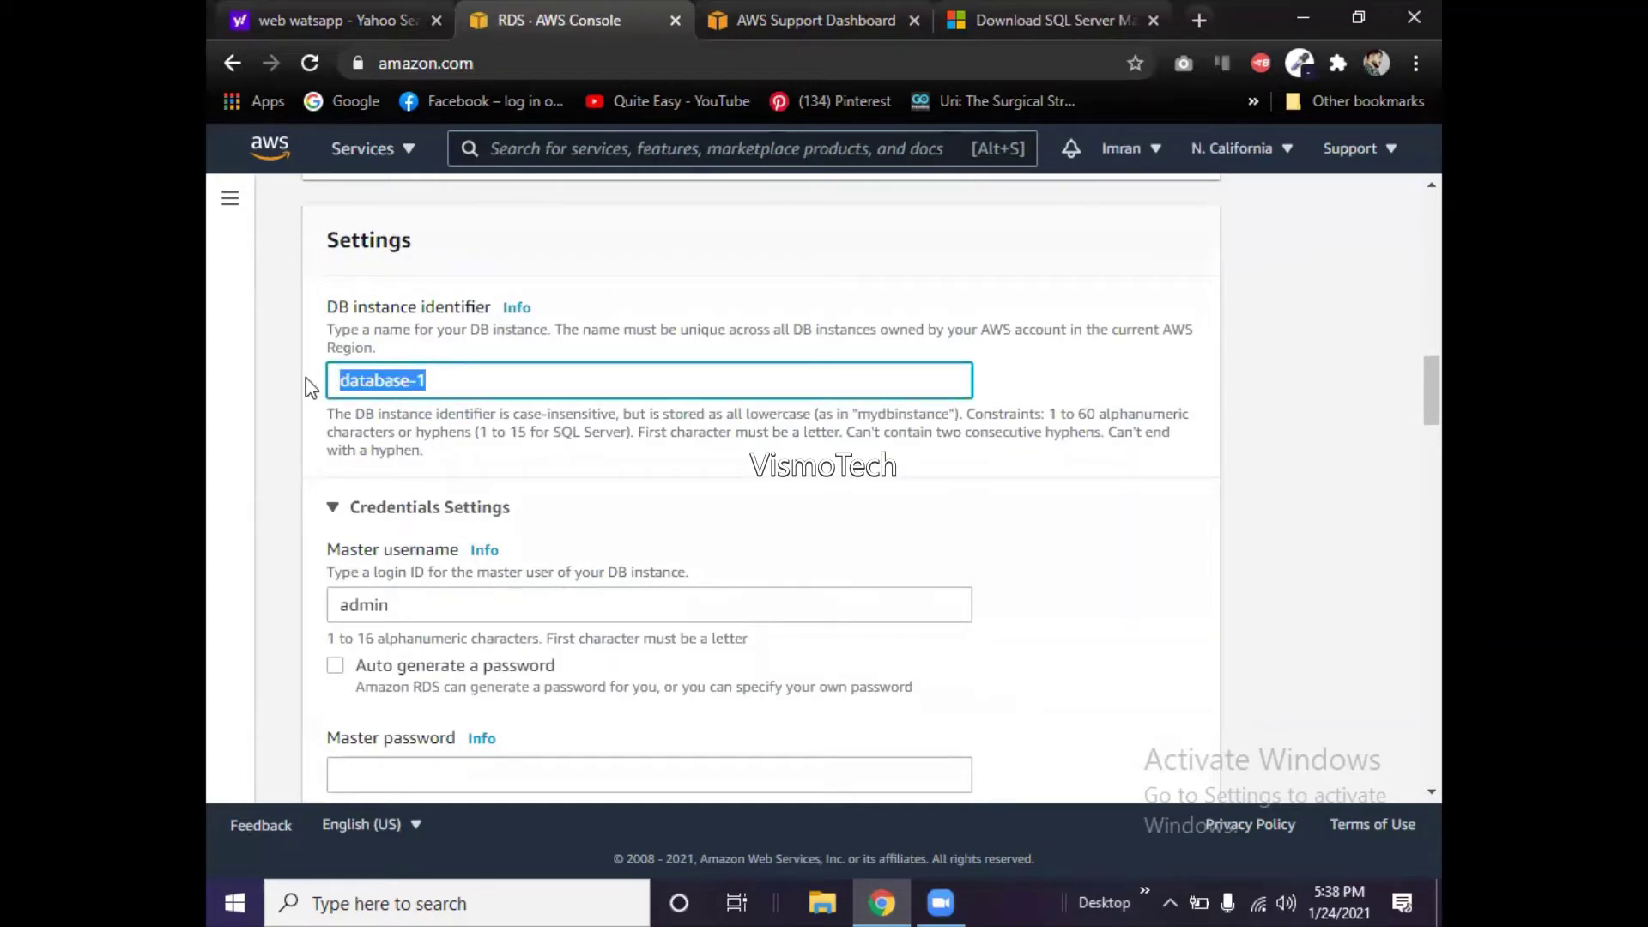
text(Vi)
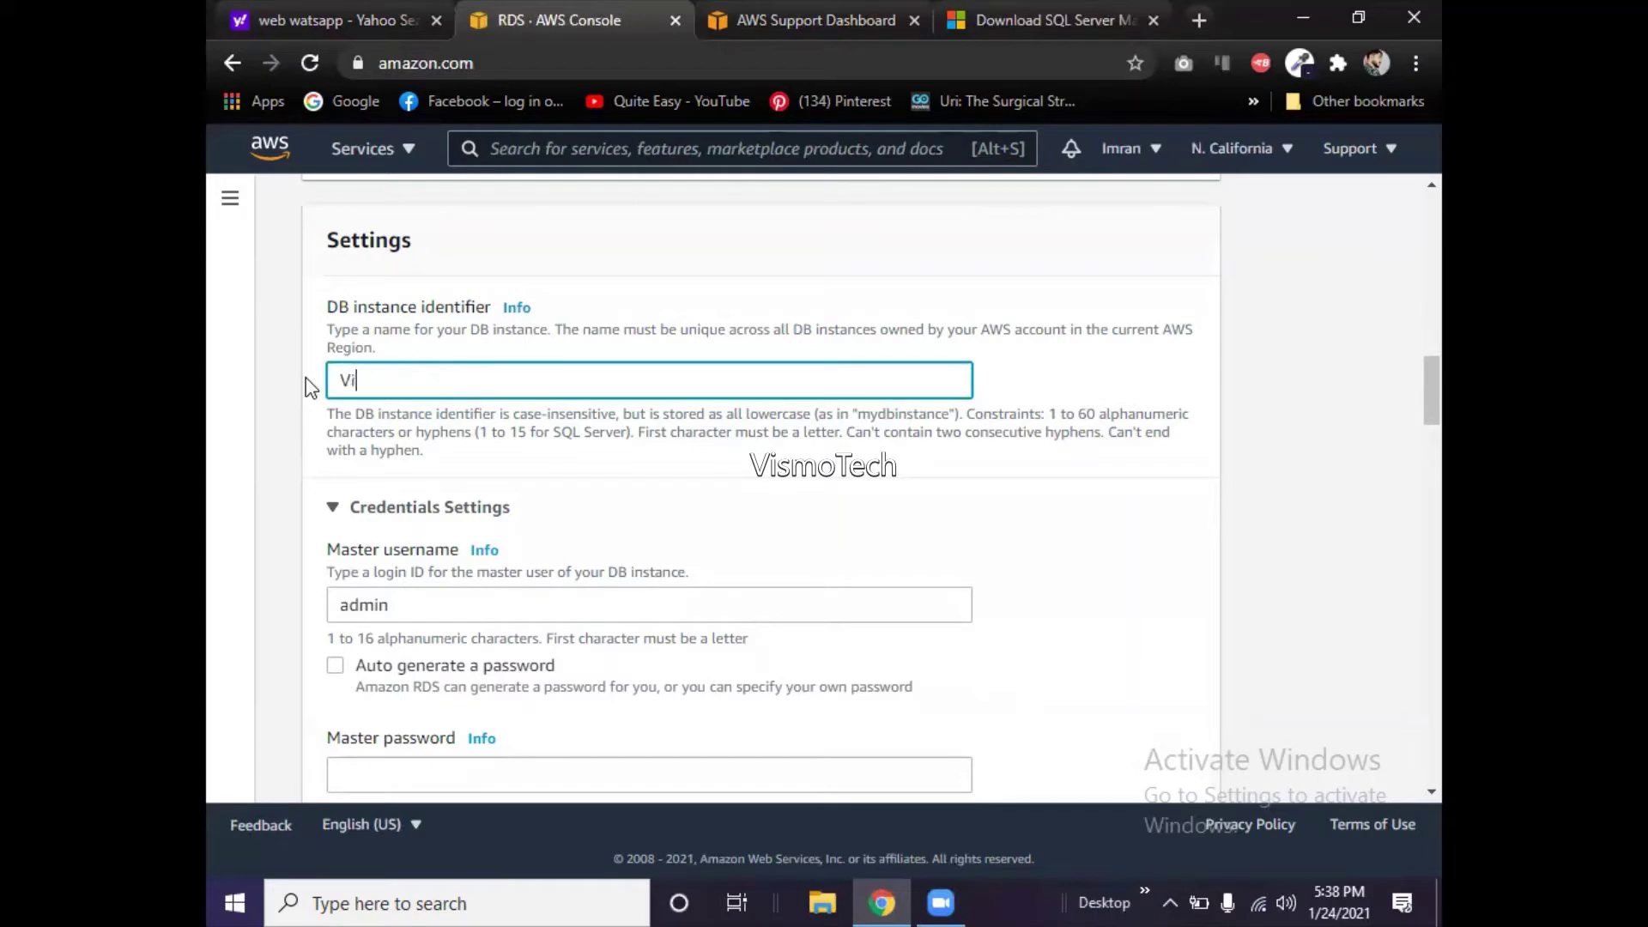
text(smo-RDS)
scroll(1408, 416, down, 2)
scroll(1408, 416, down, 3)
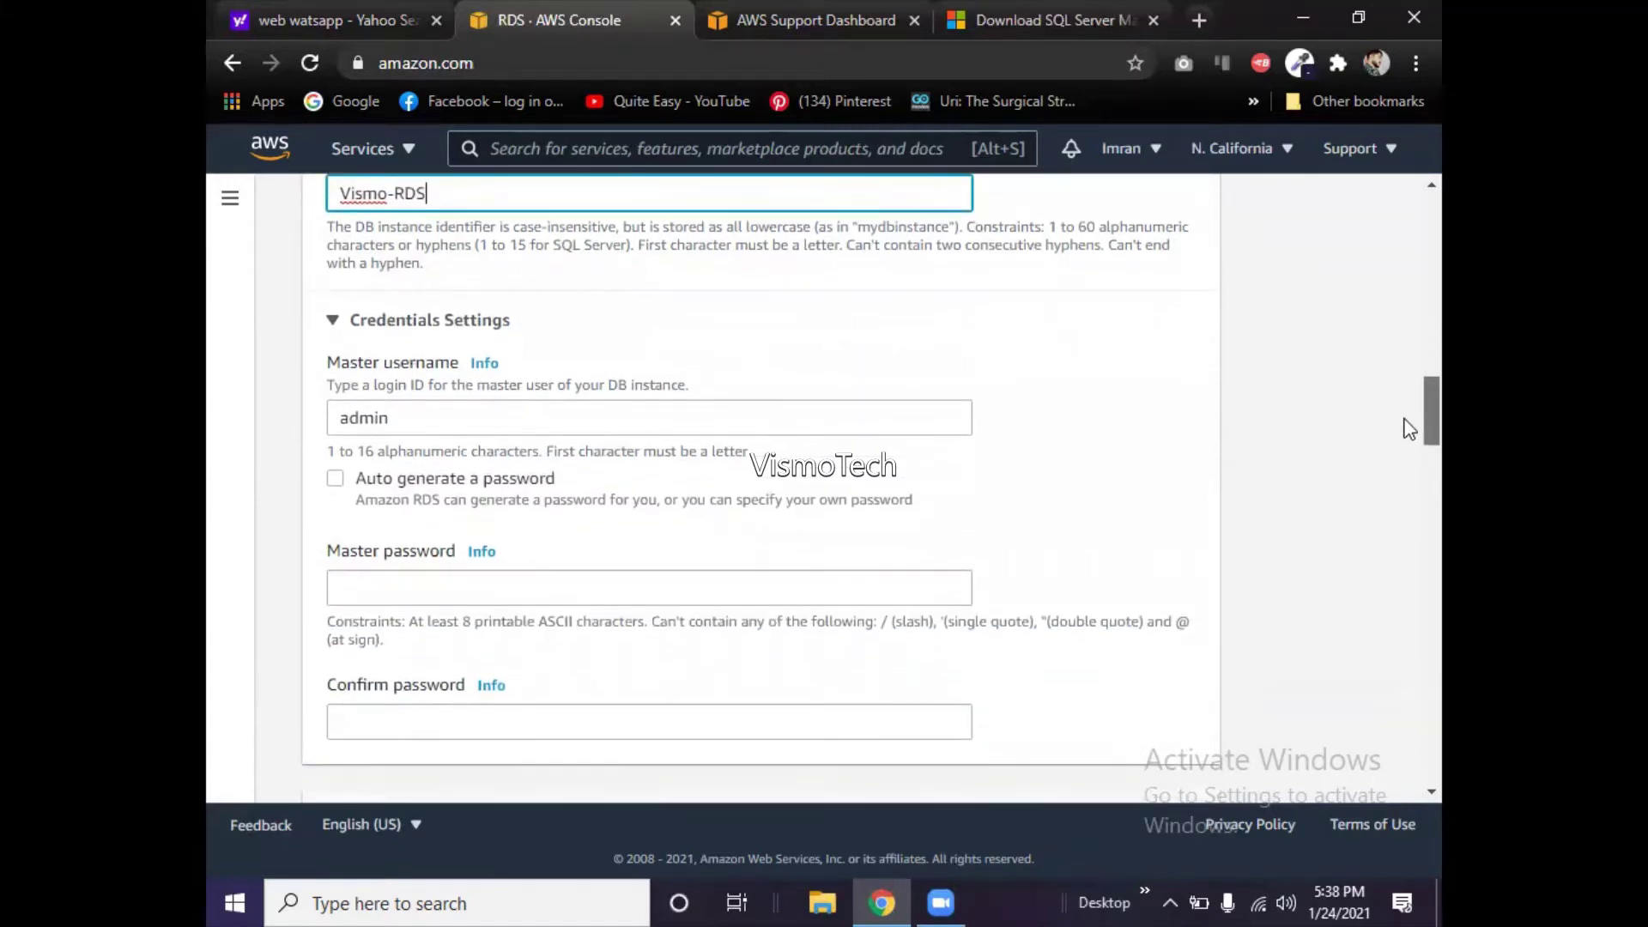
- Select the default master username admin in its field
click(407, 418)
drag(407, 418, 300, 428)
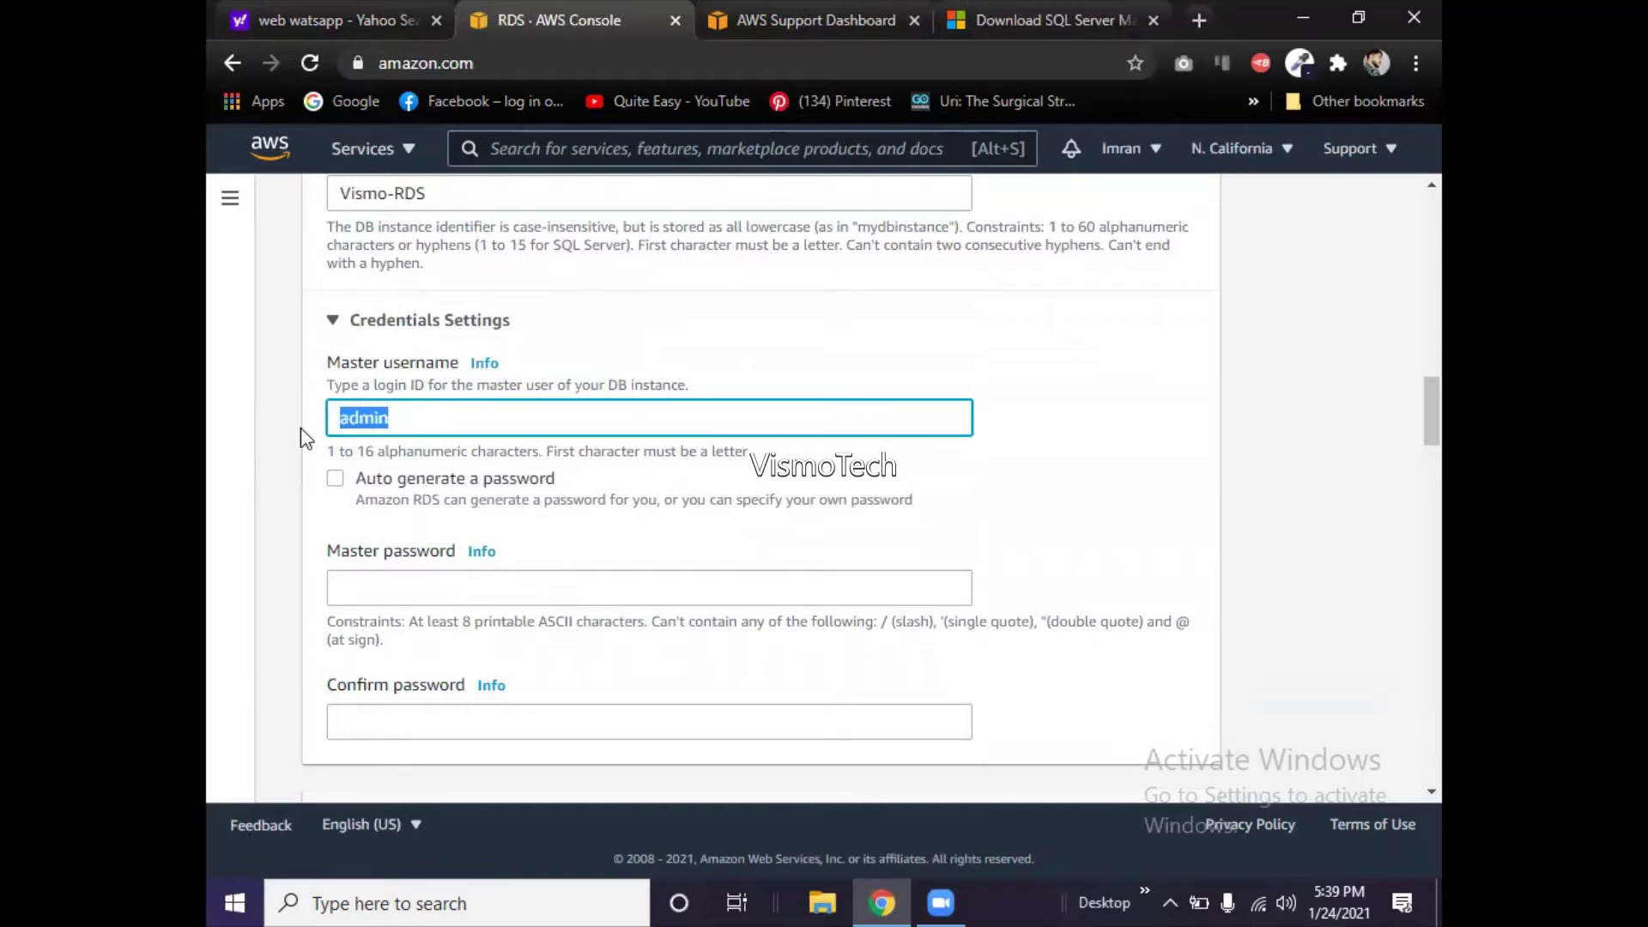
click(234, 900)
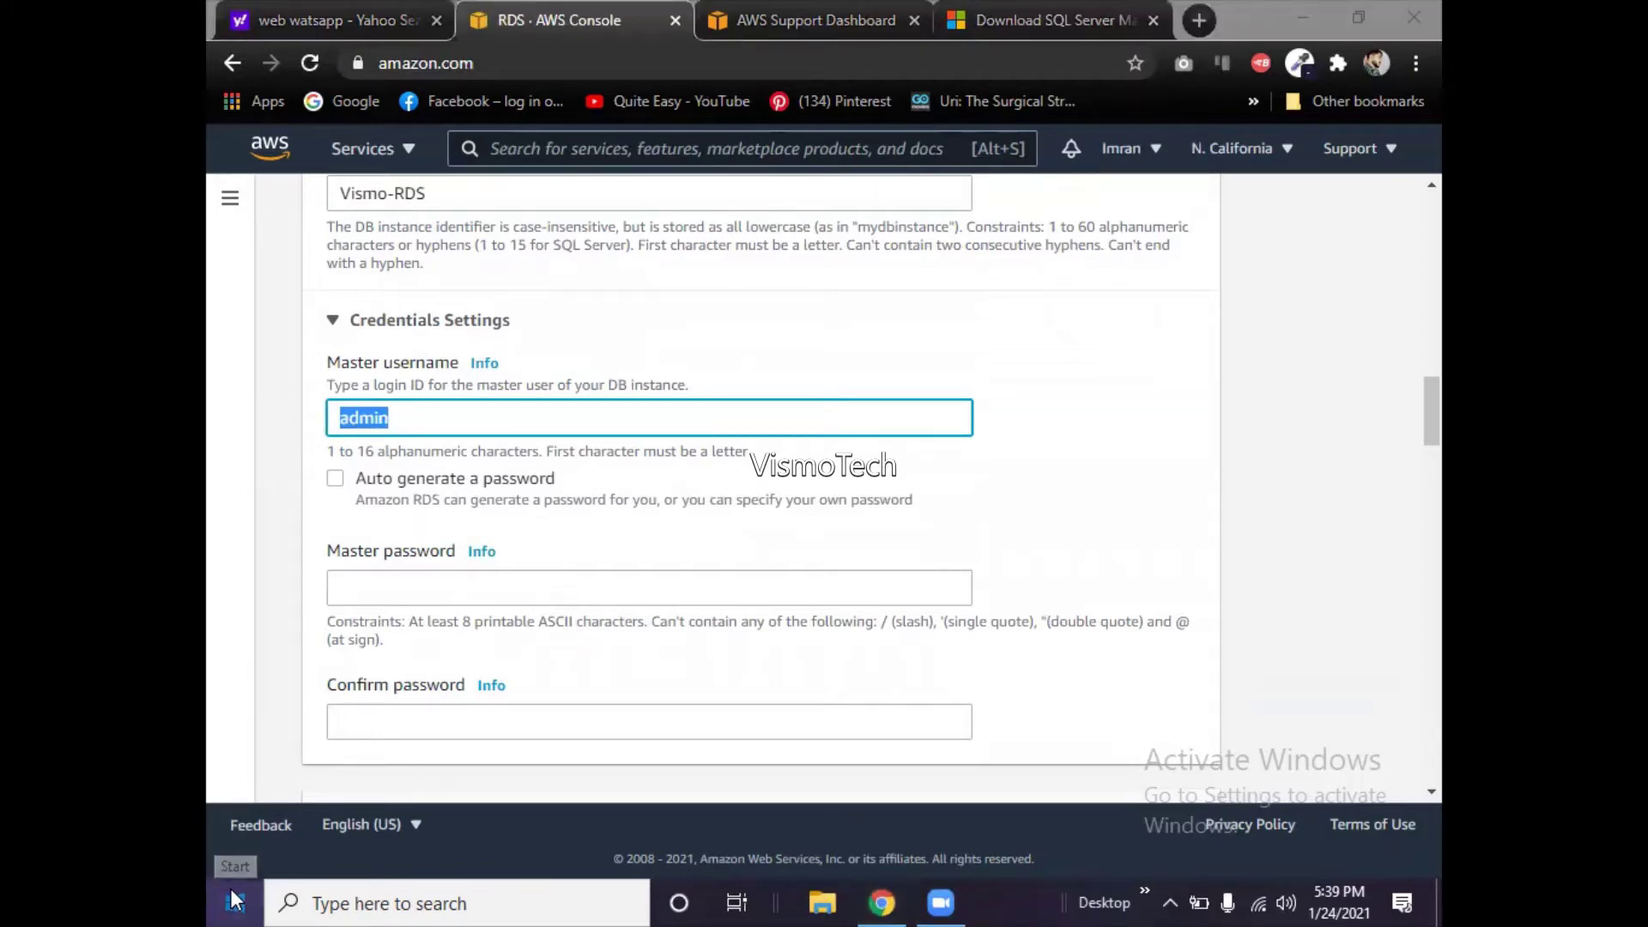
click(235, 899)
- Launch Notepad and paste the instance name Vismo-RDS into a new untitled note
text(not)
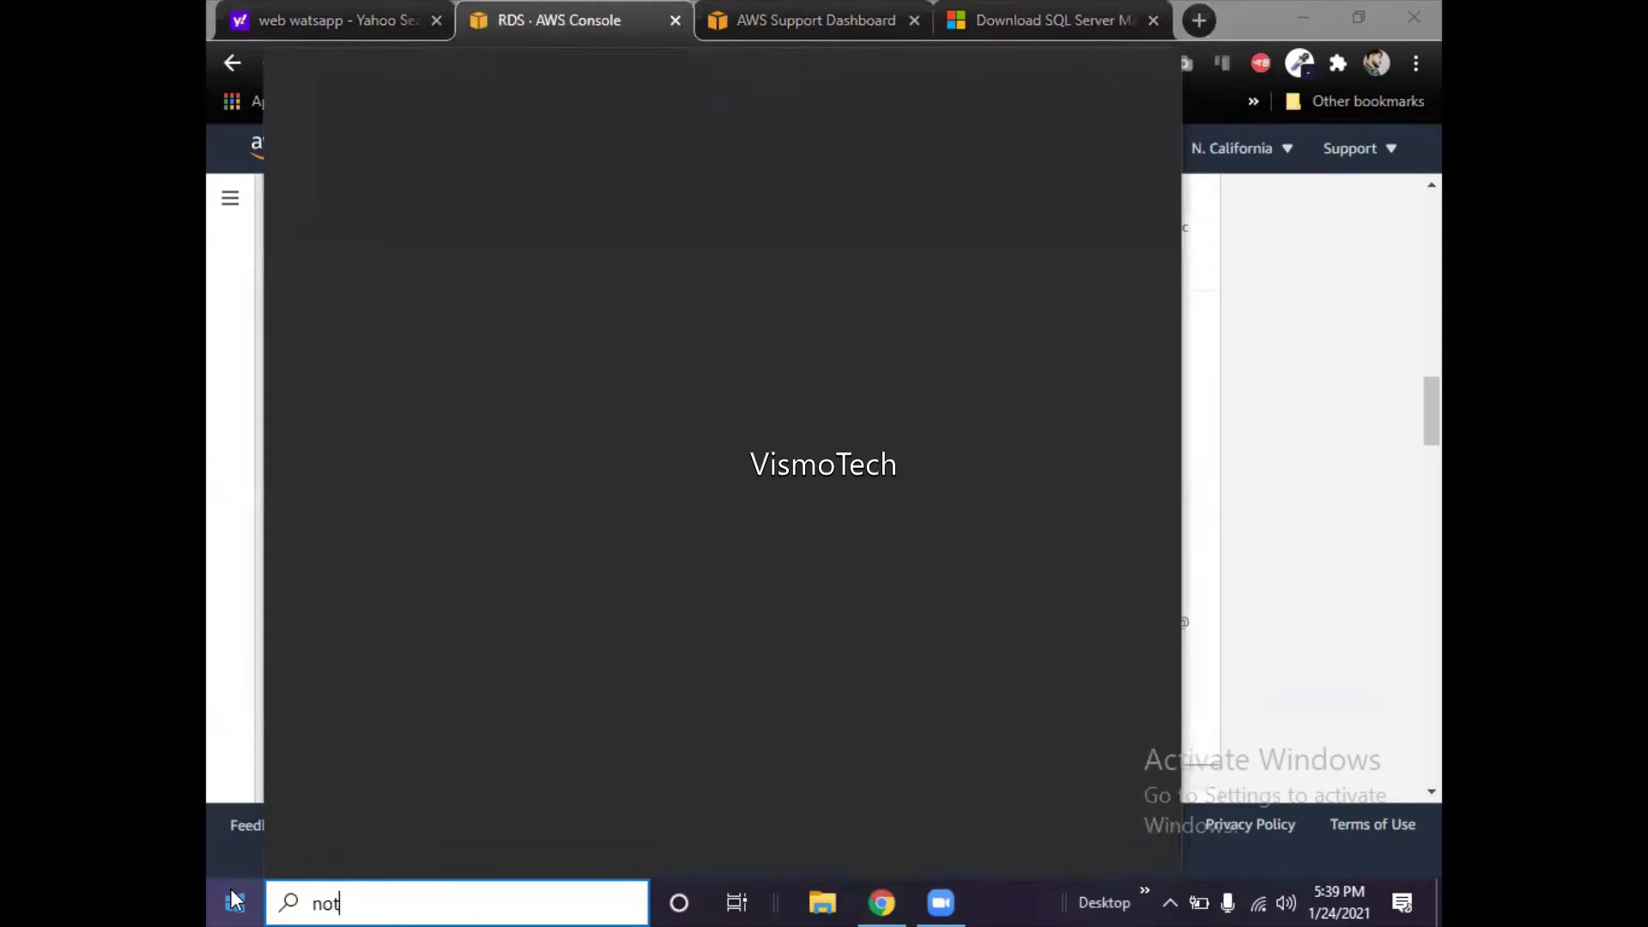
text(epad)
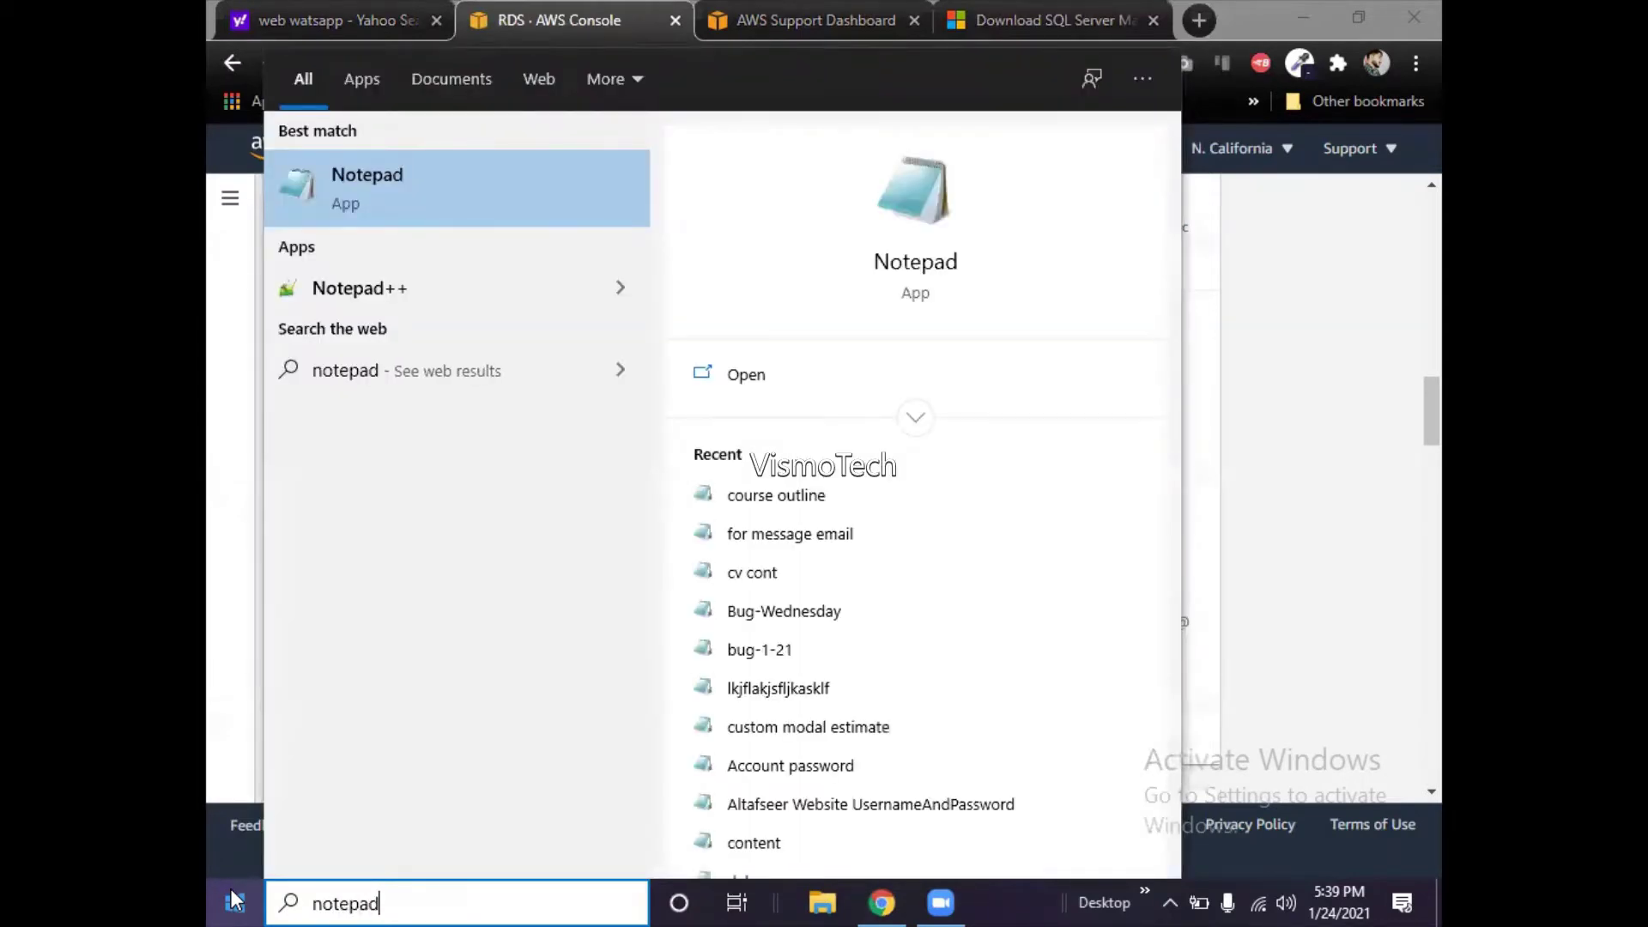
key(Return)
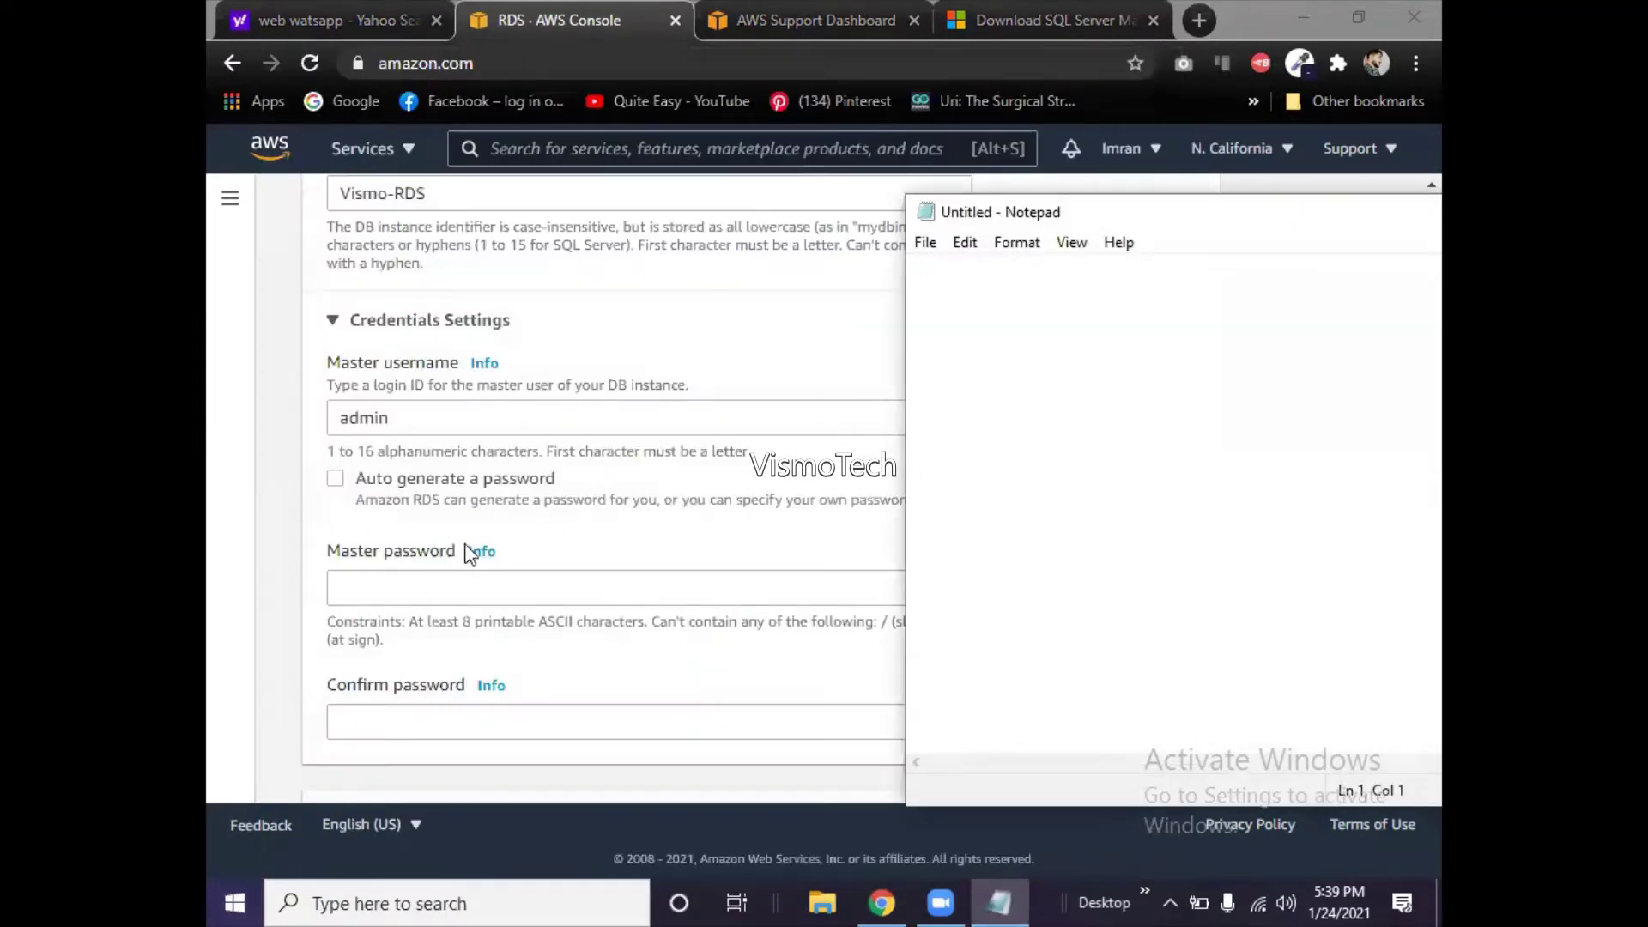
drag(987, 214, 838, 221)
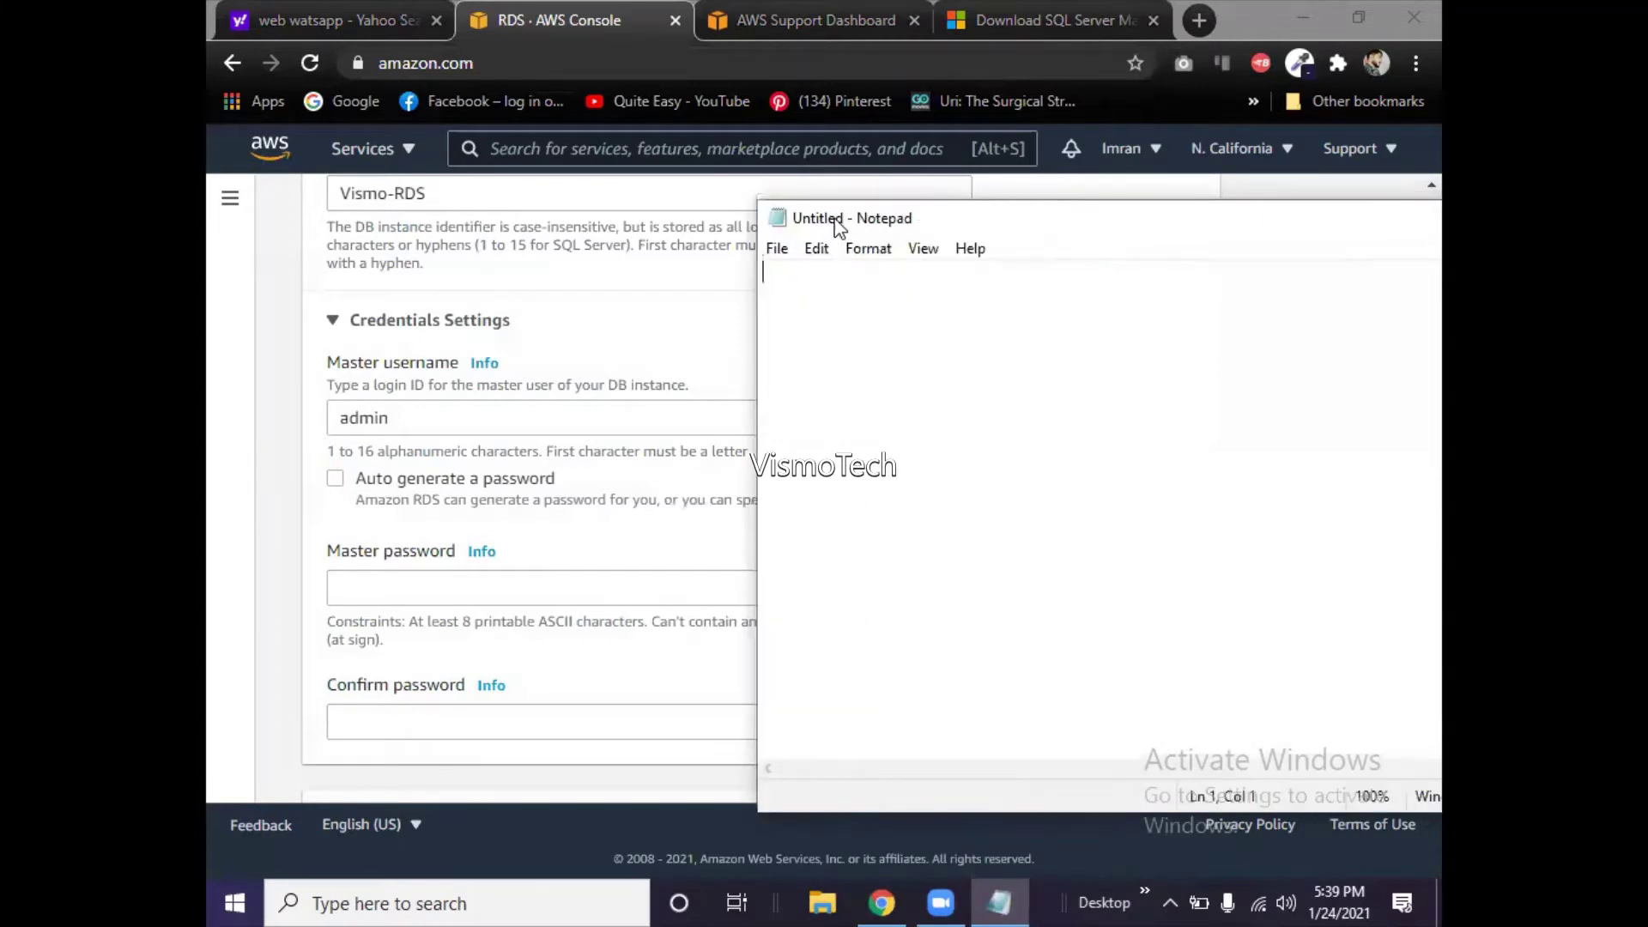
click(472, 195)
triple_click(472, 195)
key(ctrl+c)
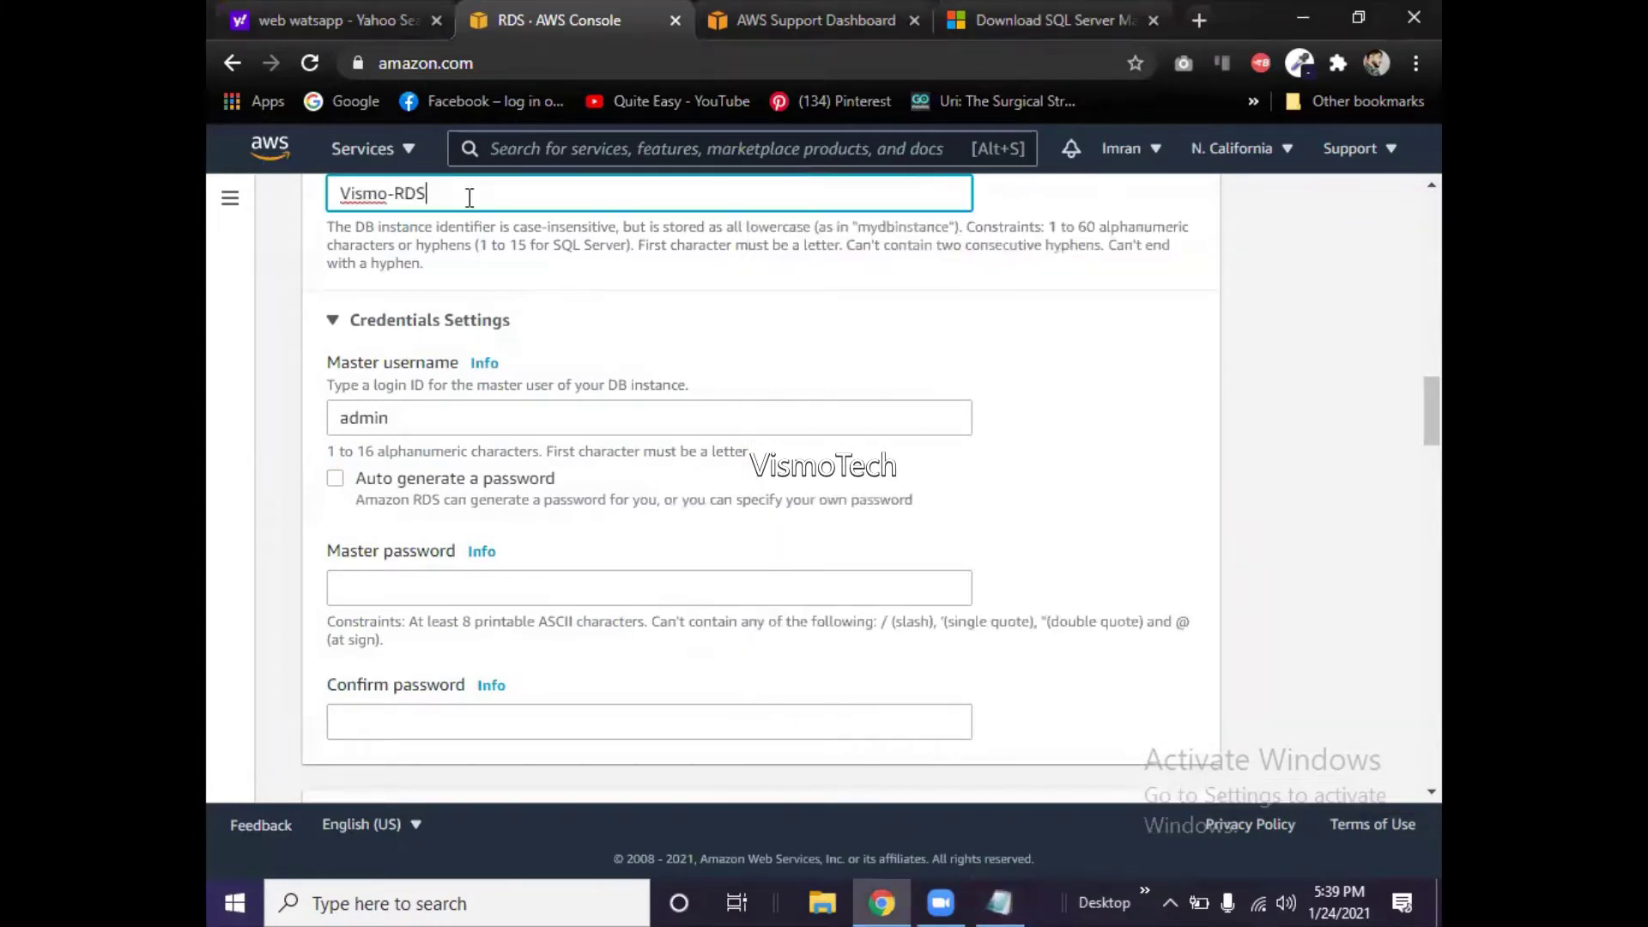
scroll(279, 201, up, 2)
scroll(279, 201, up, 1)
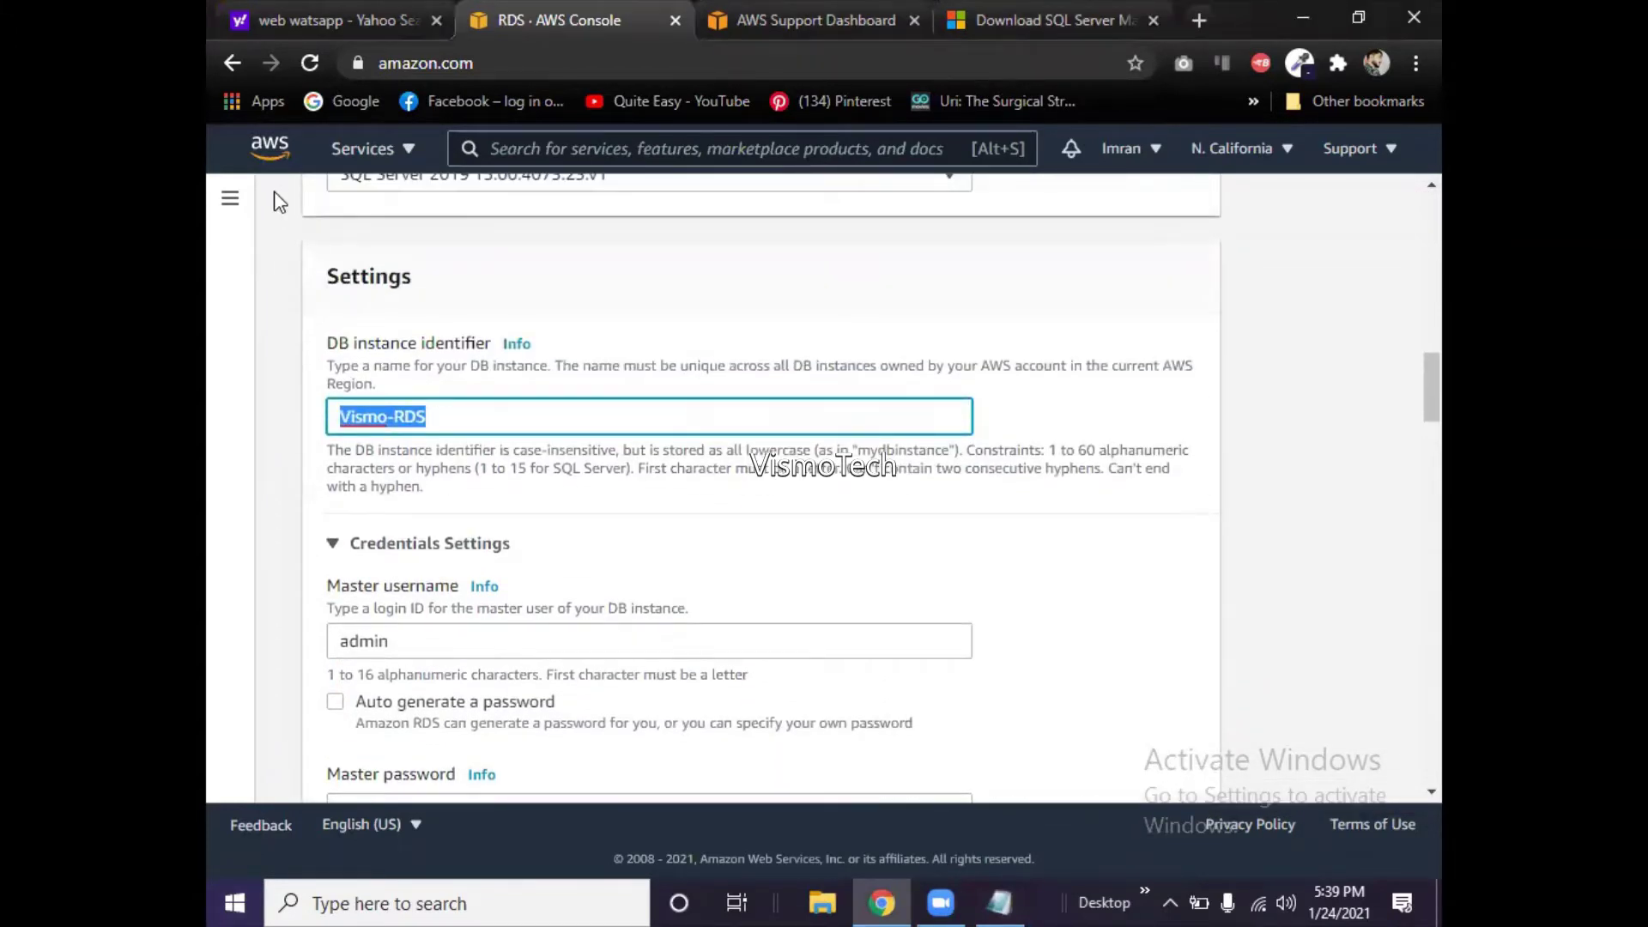
key(alt+Tab)
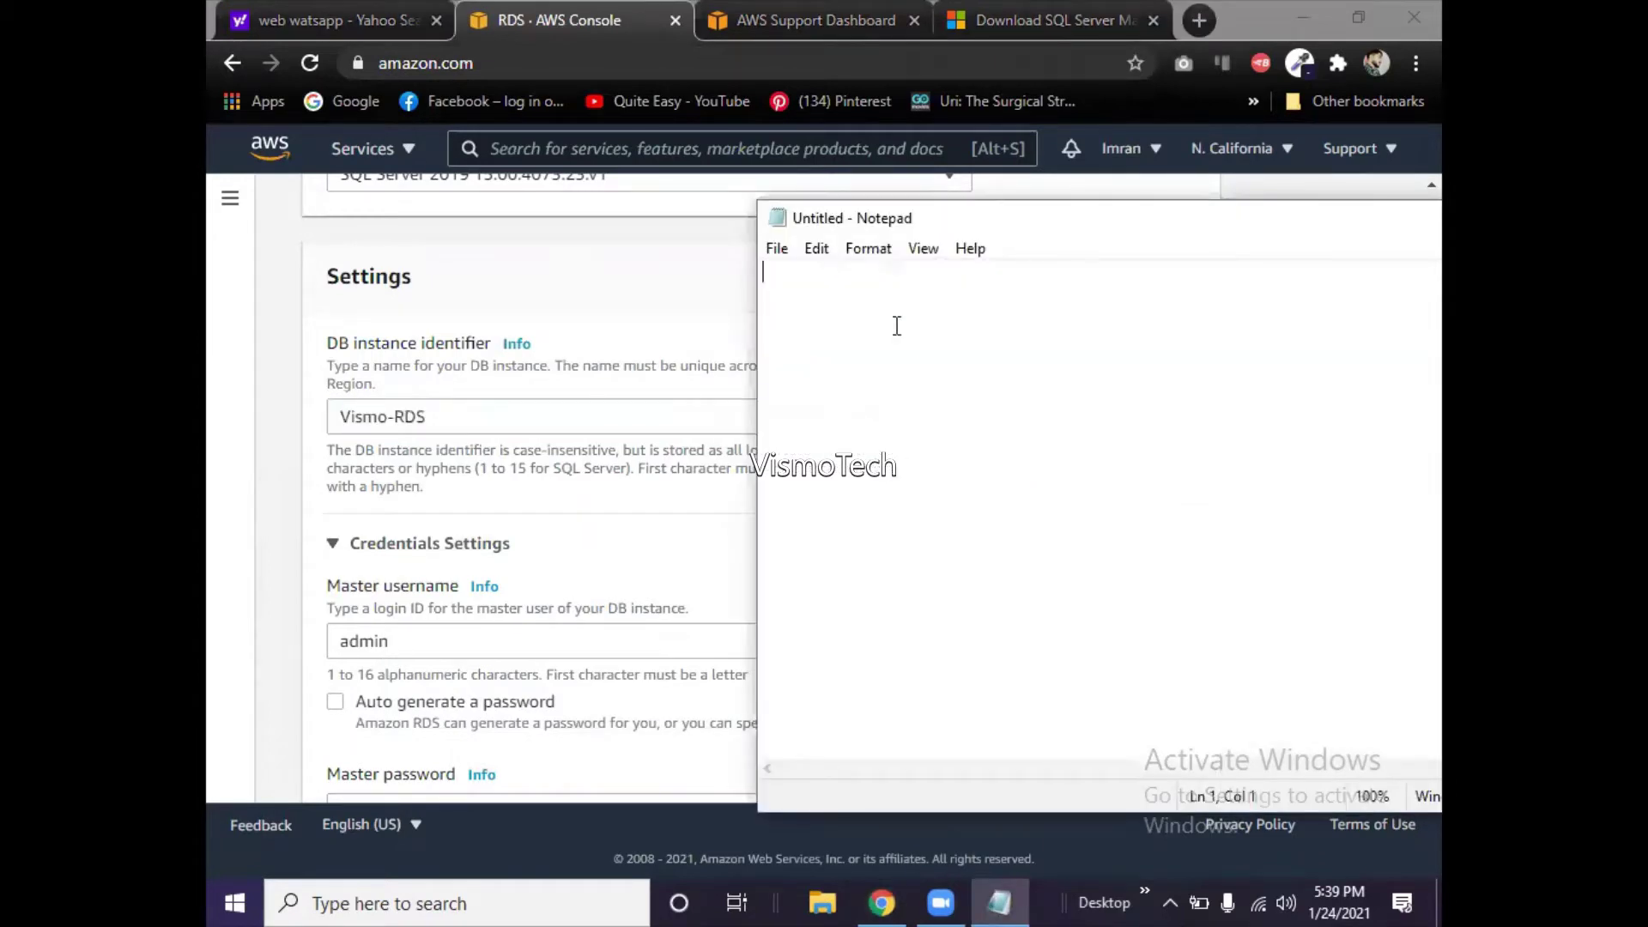
key(ctrl+v)
key(Return)
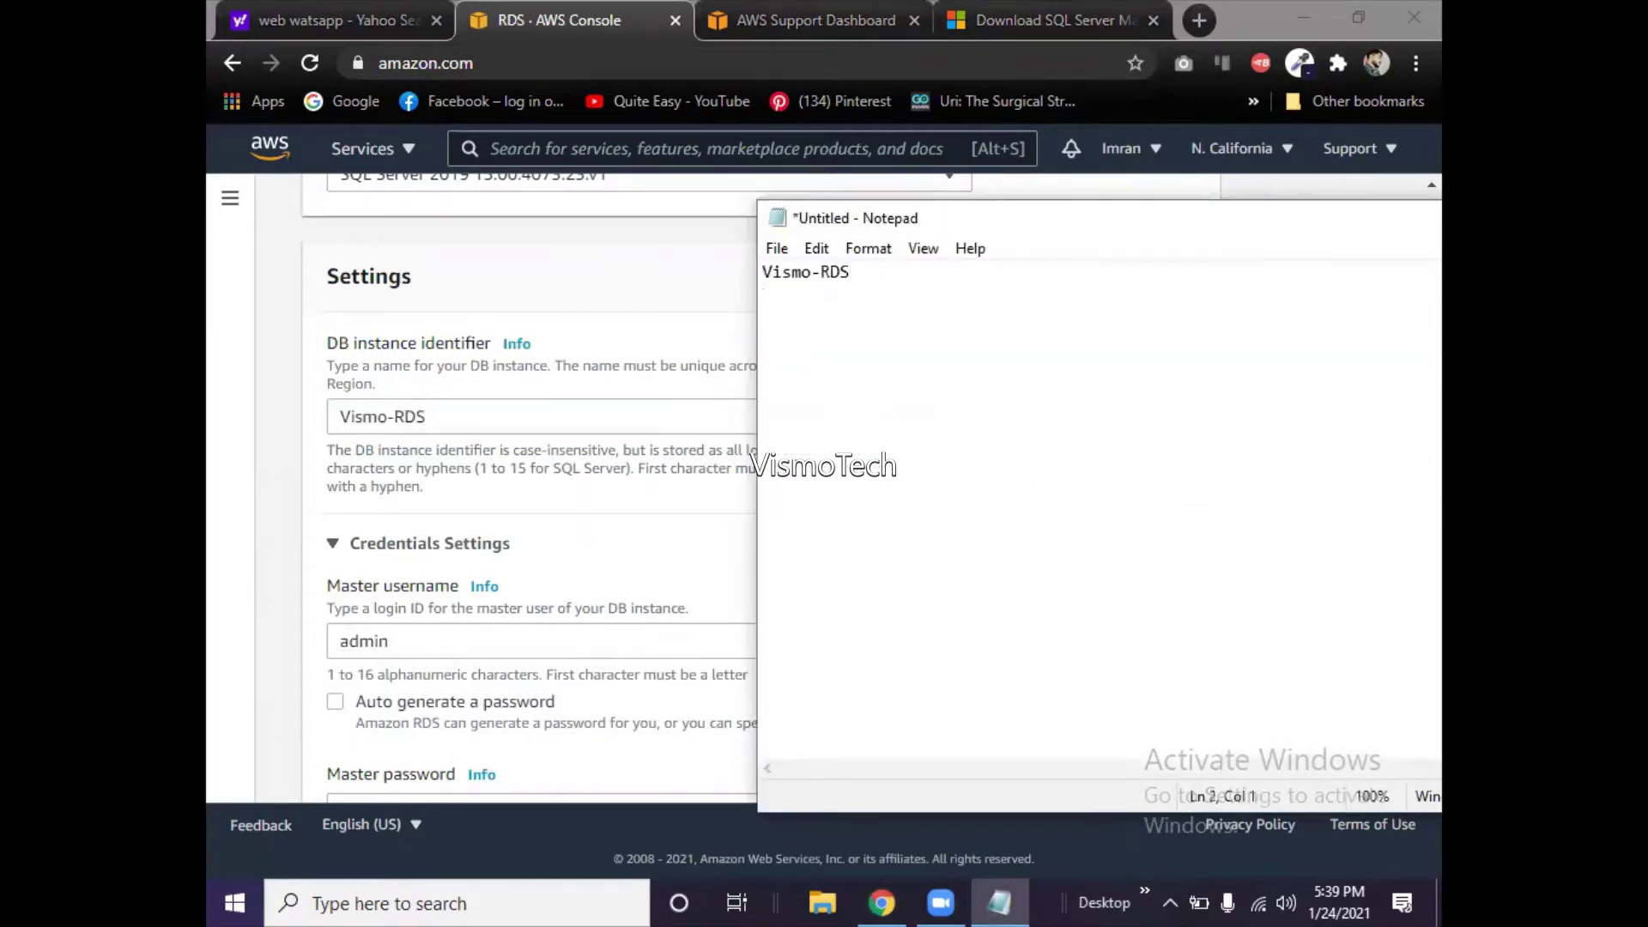
click(506, 641)
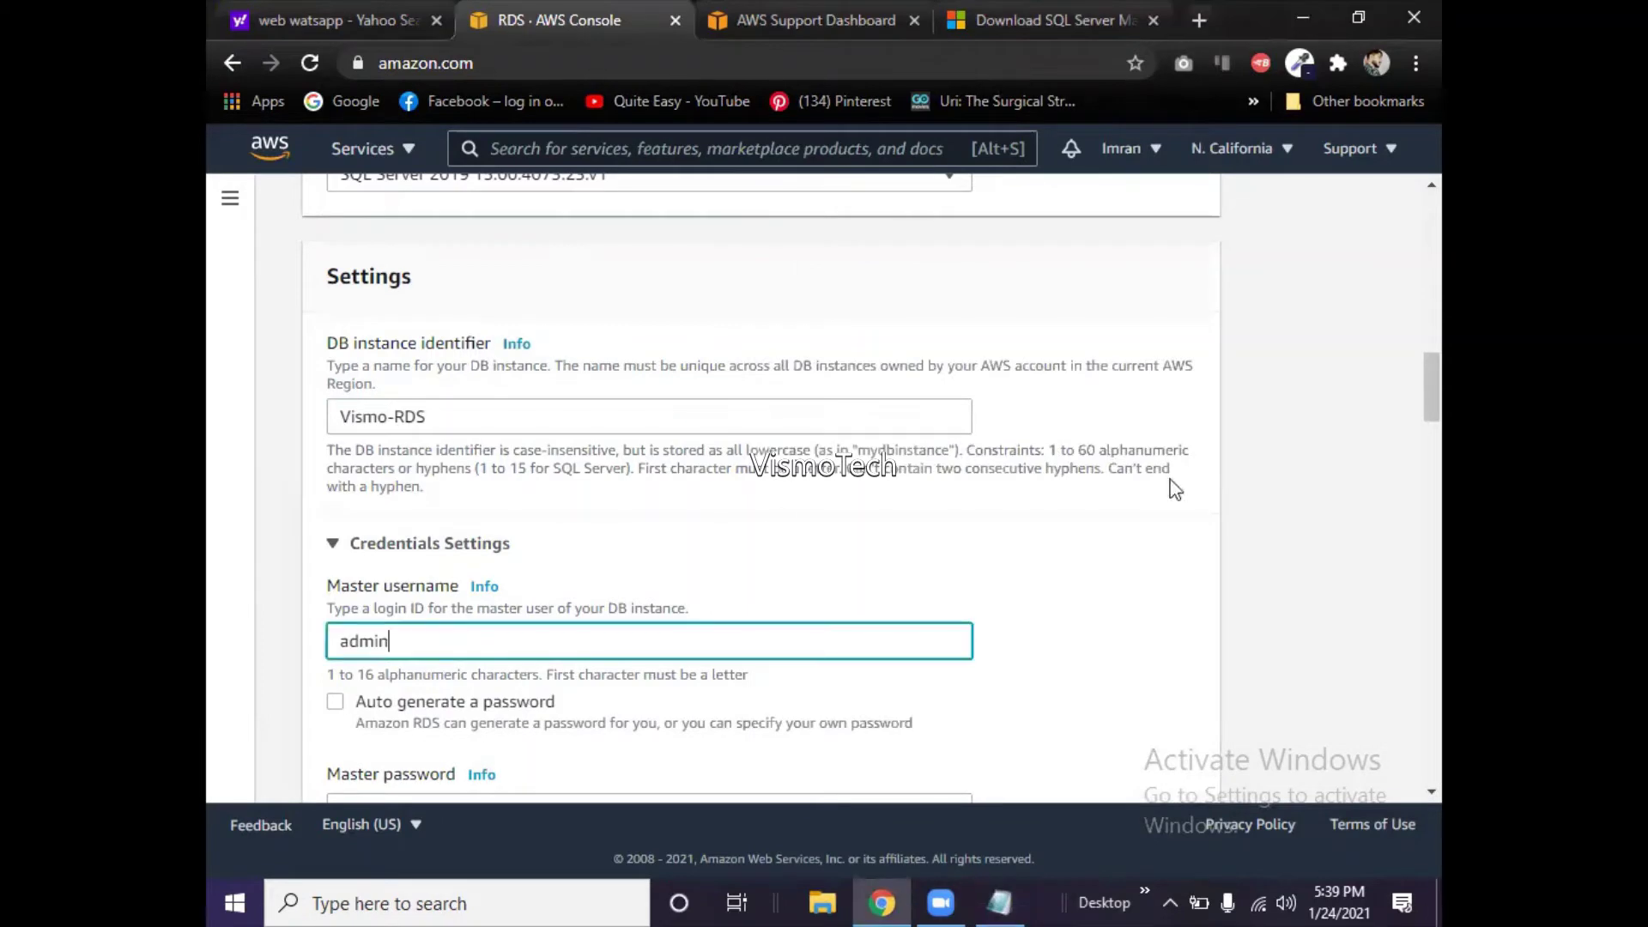
- Replace the default master username admin with vismo
scroll(1410, 401, down, 3)
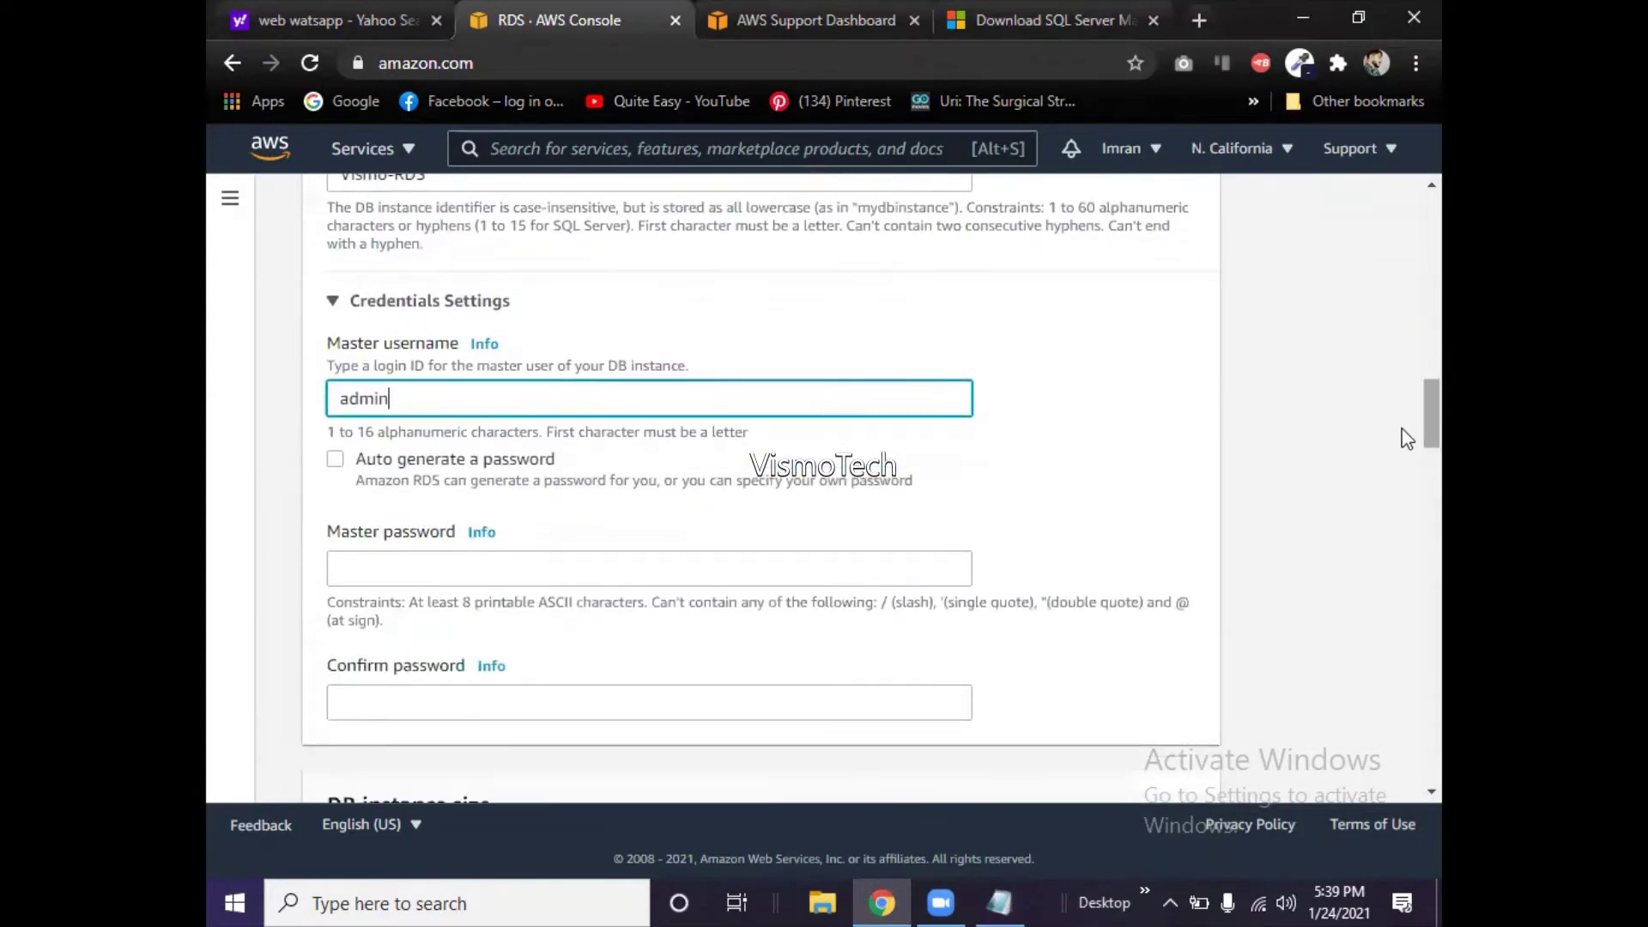
drag(392, 399, 260, 415)
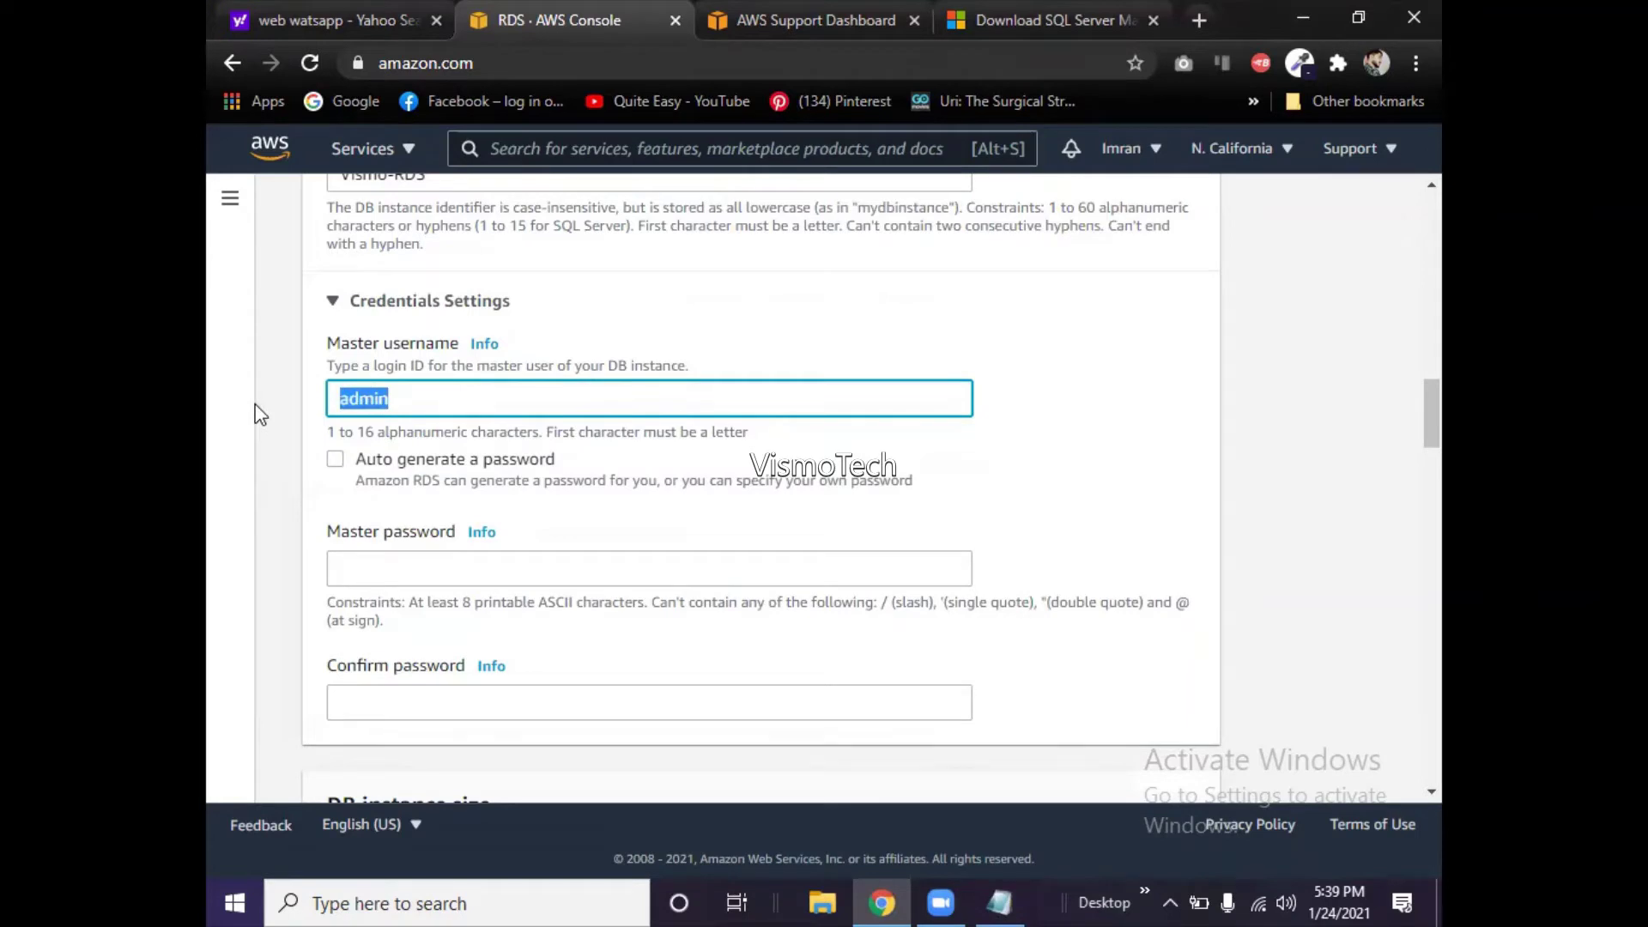
text(vismo)
- Leave auto-generation off and enter the master password and its confirmation
click(336, 461)
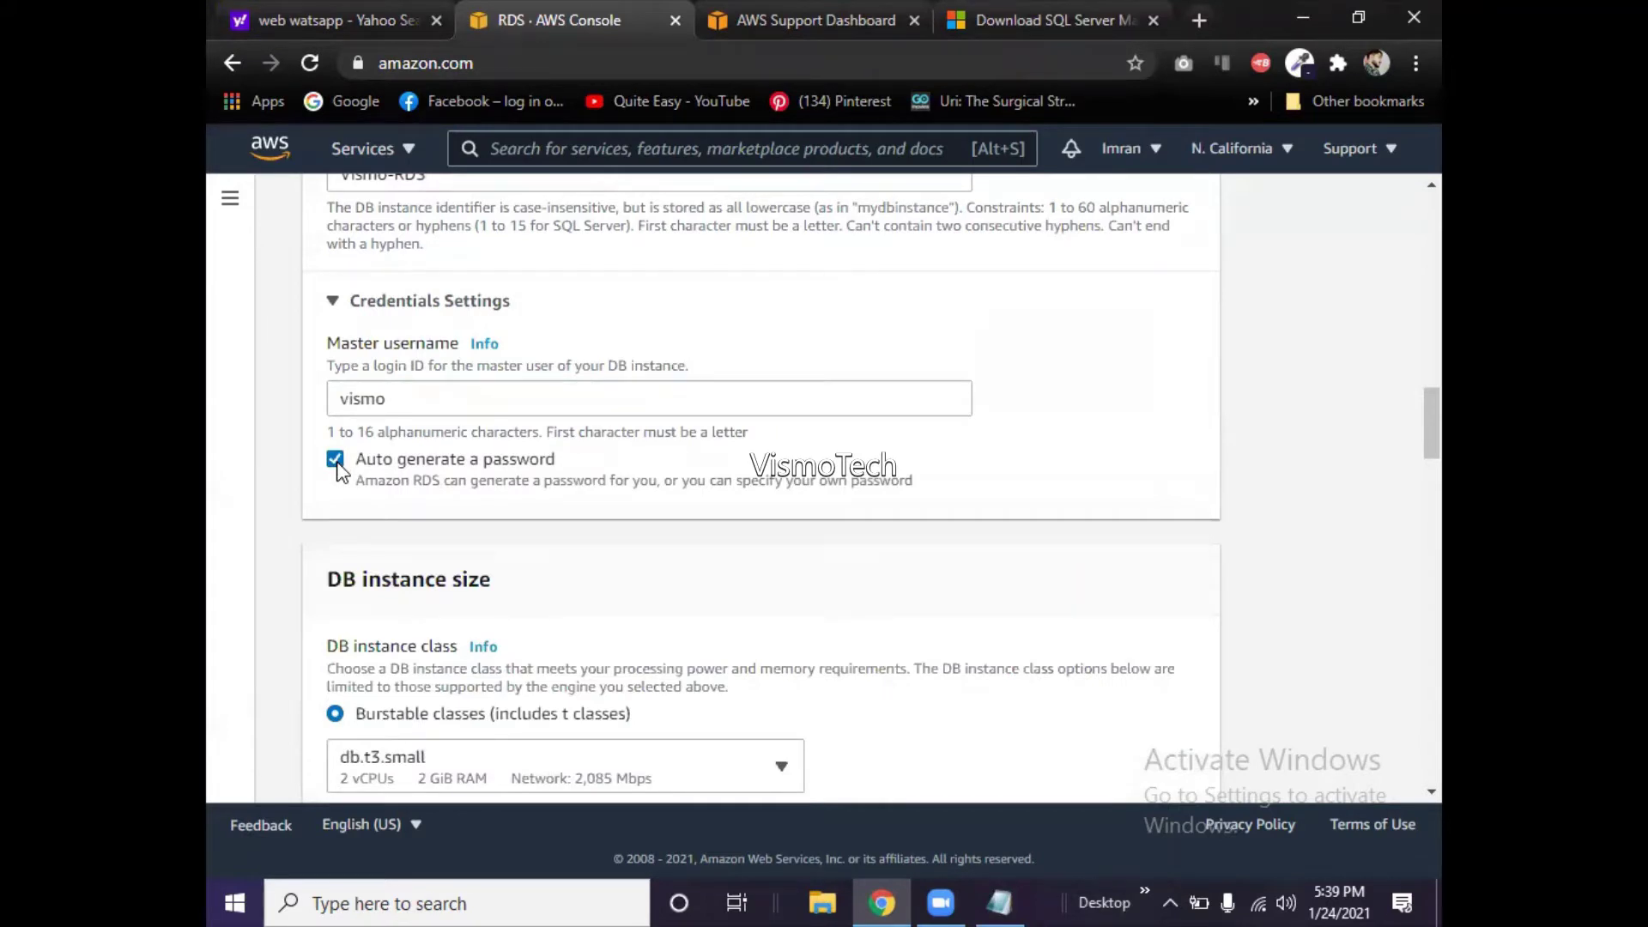
click(335, 461)
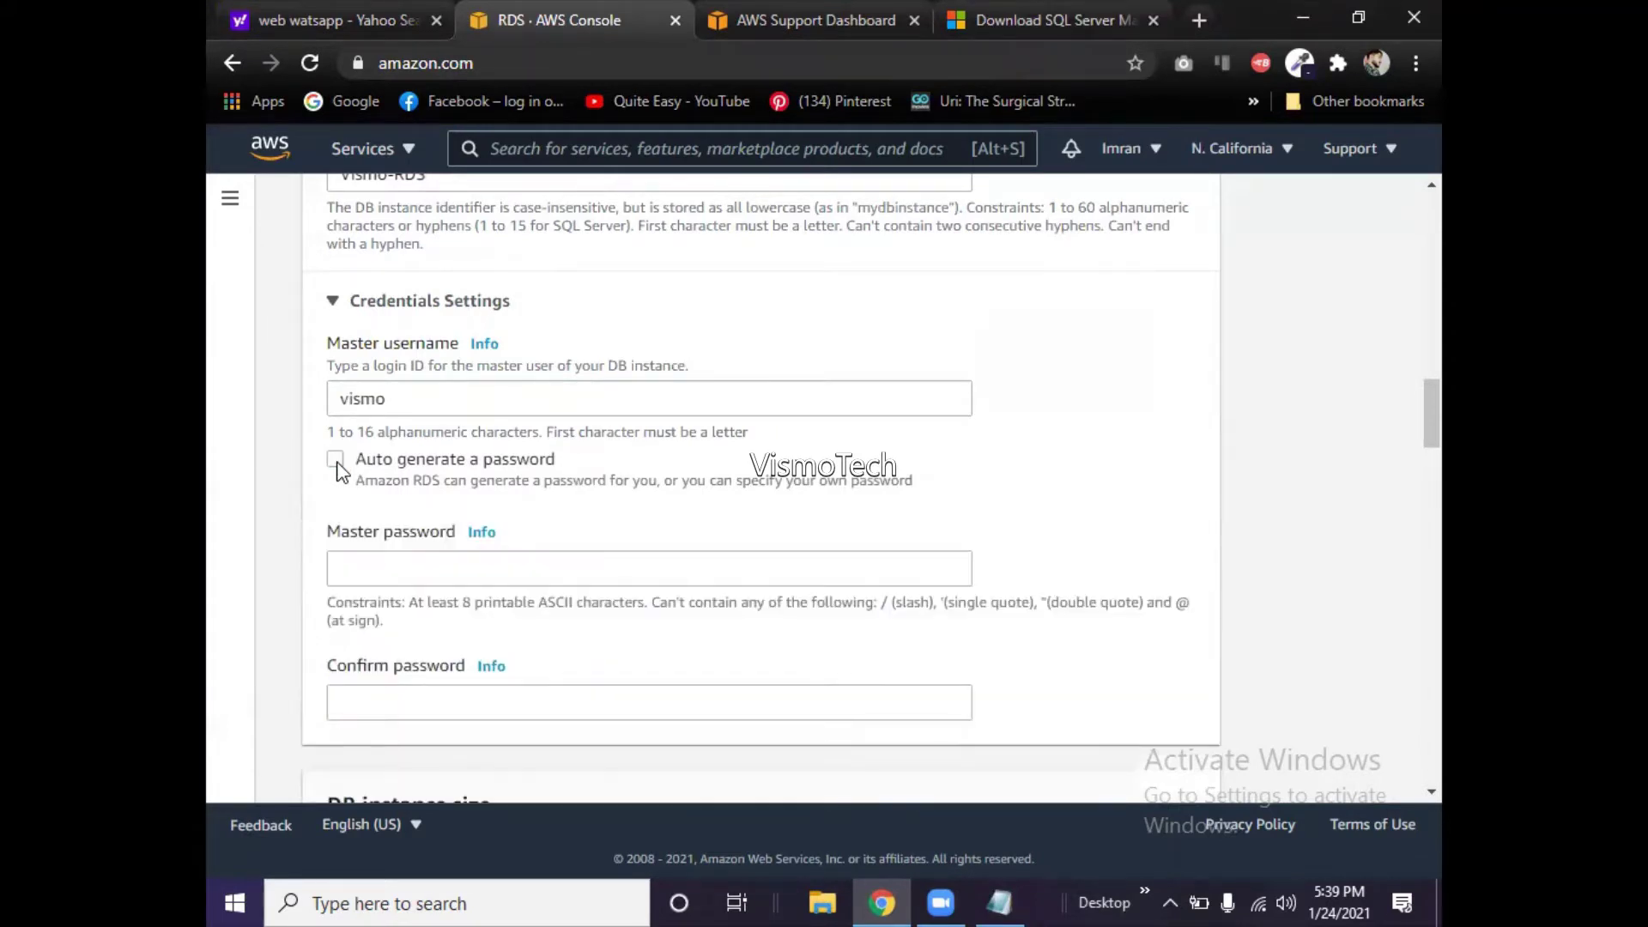
click(378, 579)
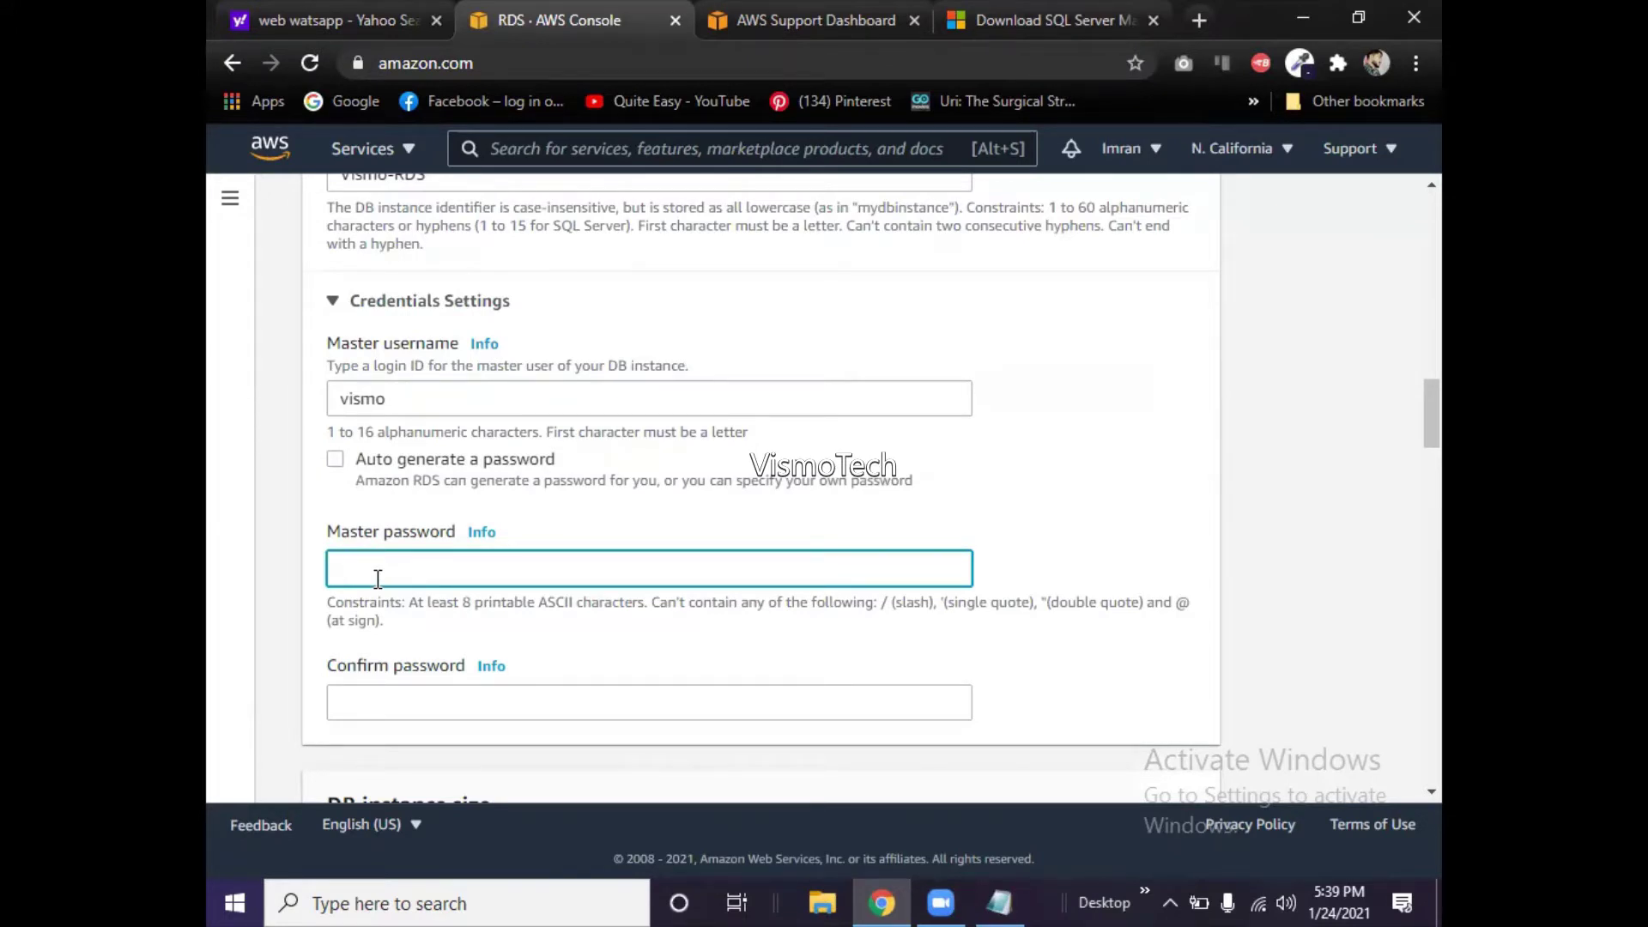
text(********)
key(Tab)
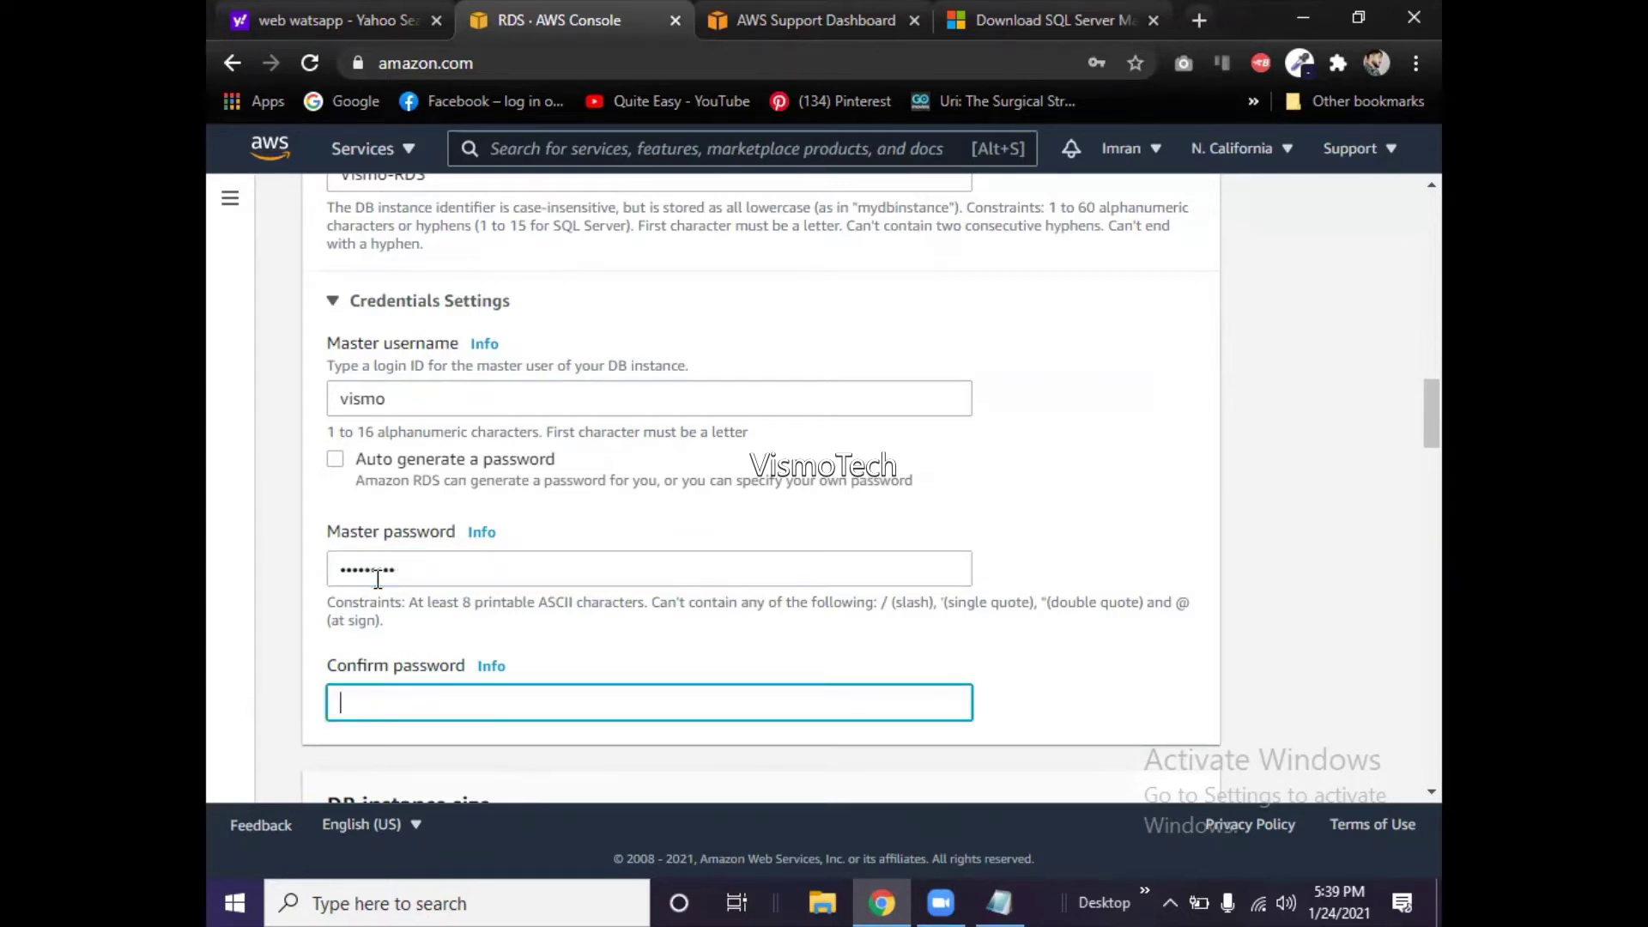
text(*********)
click(601, 583)
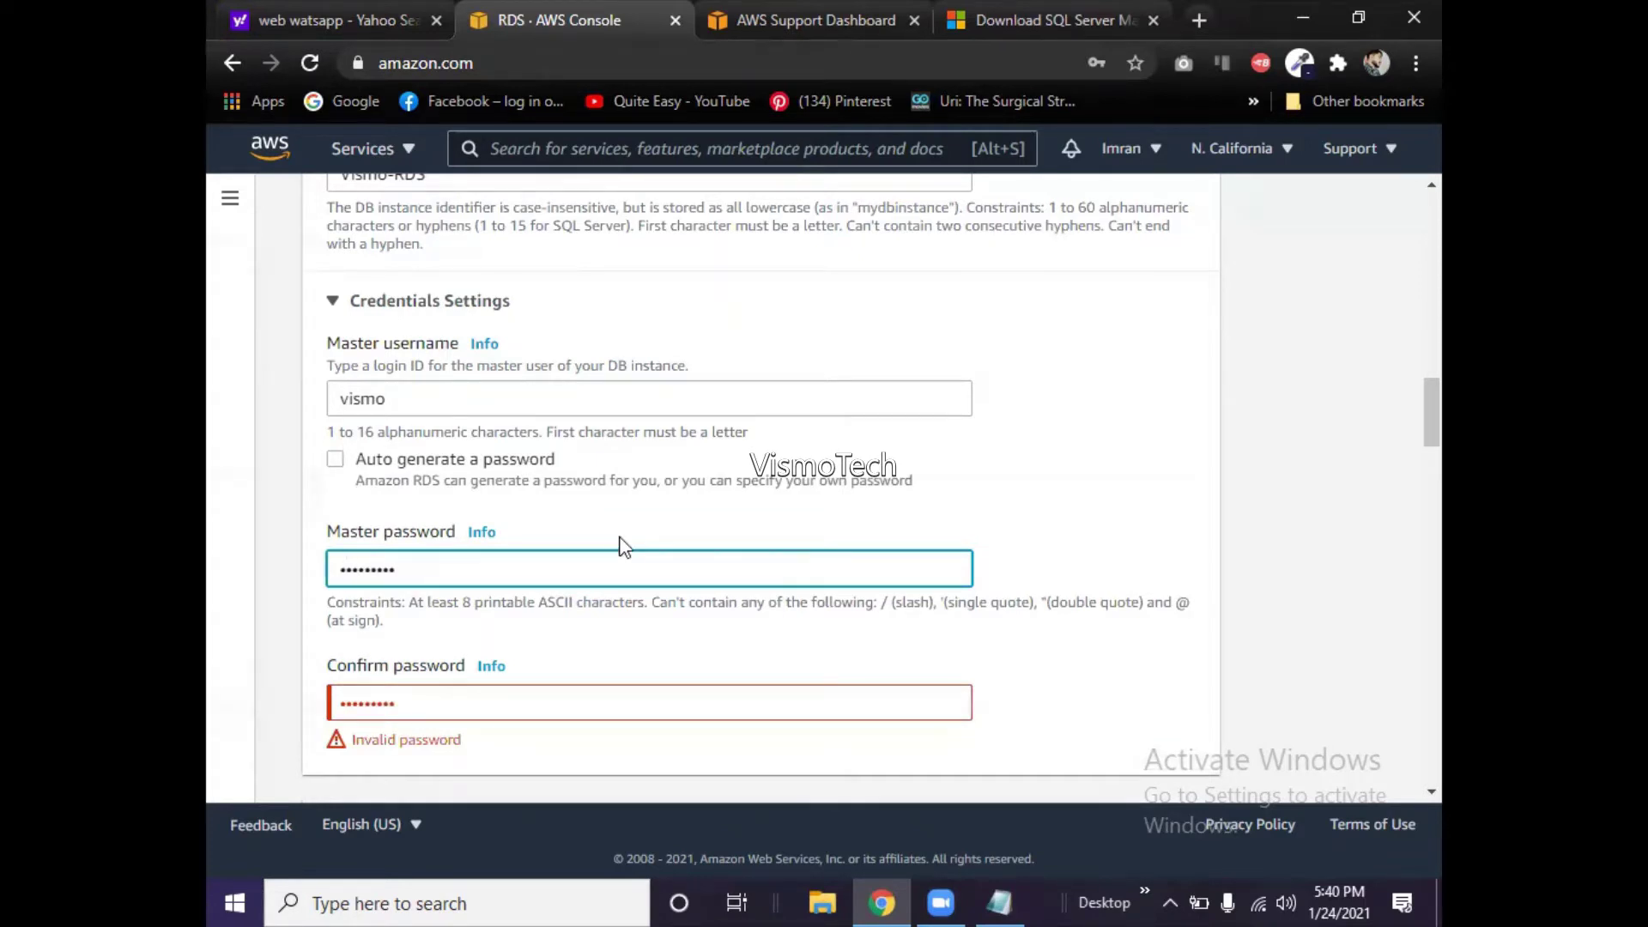
click(644, 749)
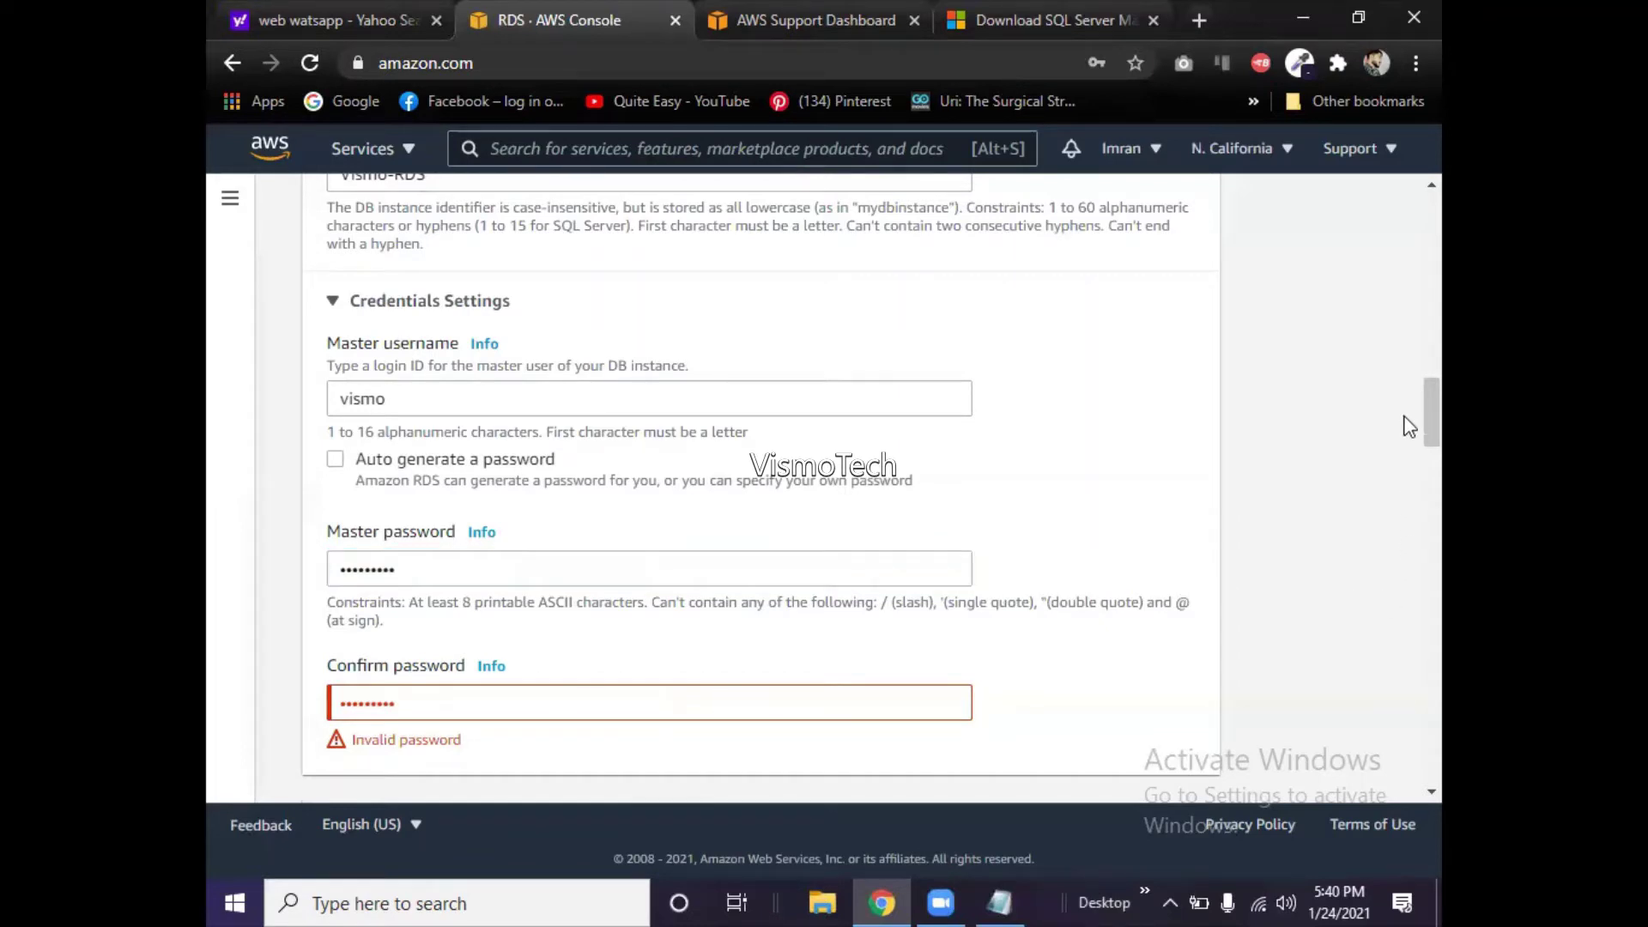
- Clear and re-enter the master password, then retype it in Confirm password
scroll(1409, 429, down, 1)
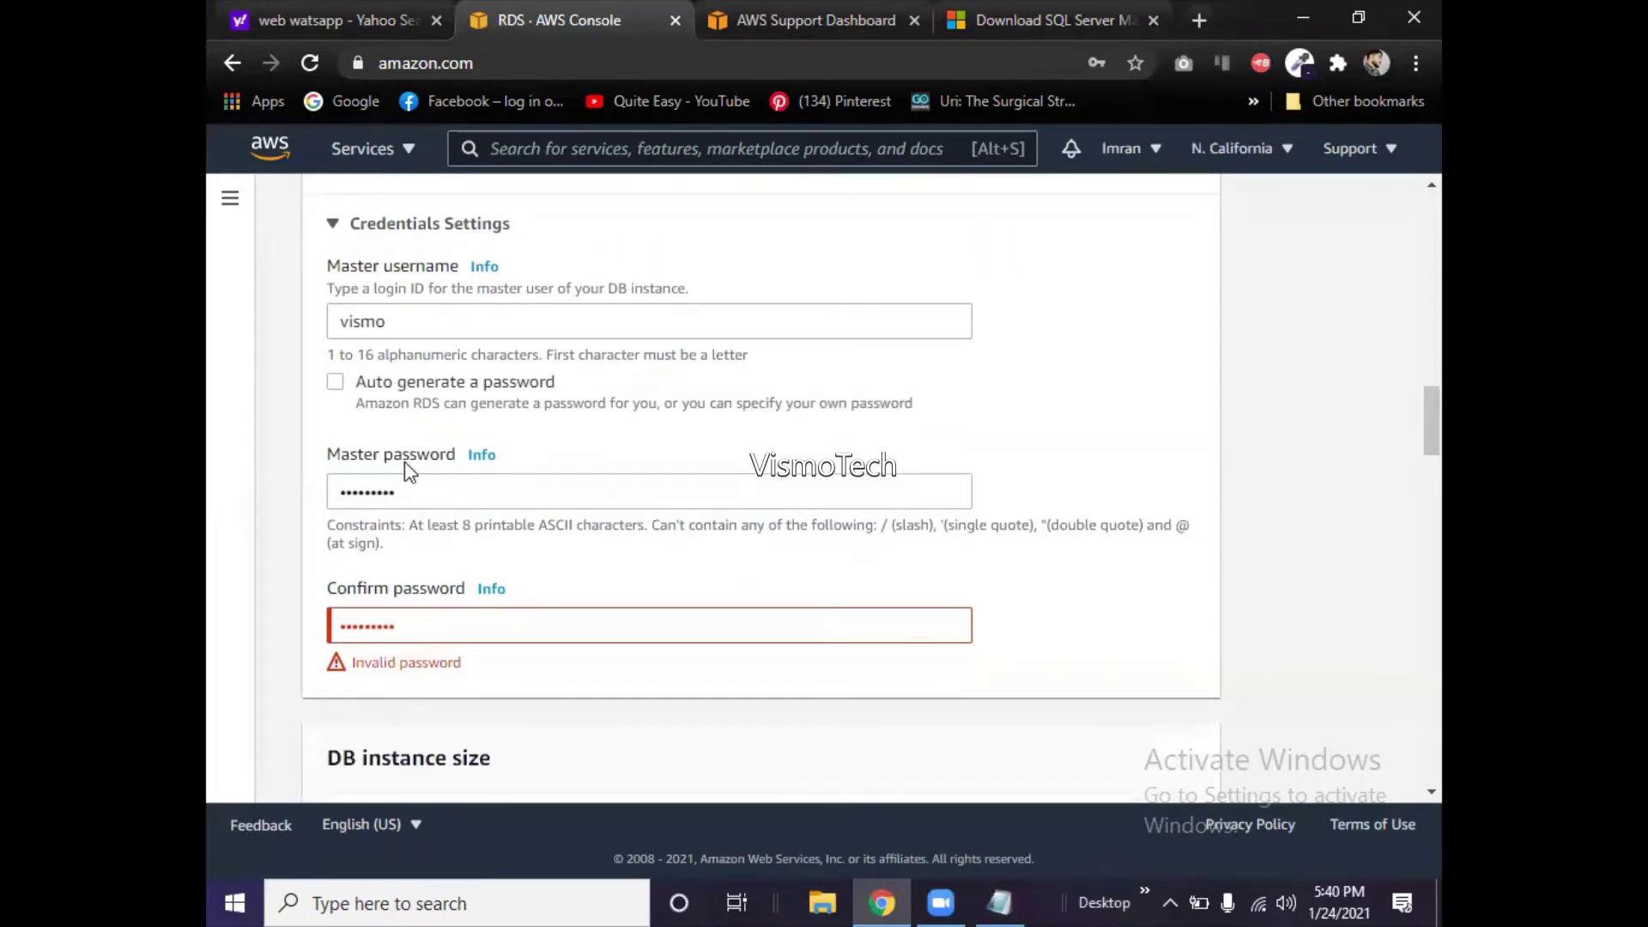
click(409, 490)
key(BackSpace)
key(BackSpace)
key(BackSpace)
key(BackSpace)
key(BackSpace)
key(BackSpace)
key(BackSpace)
key(BackSpace)
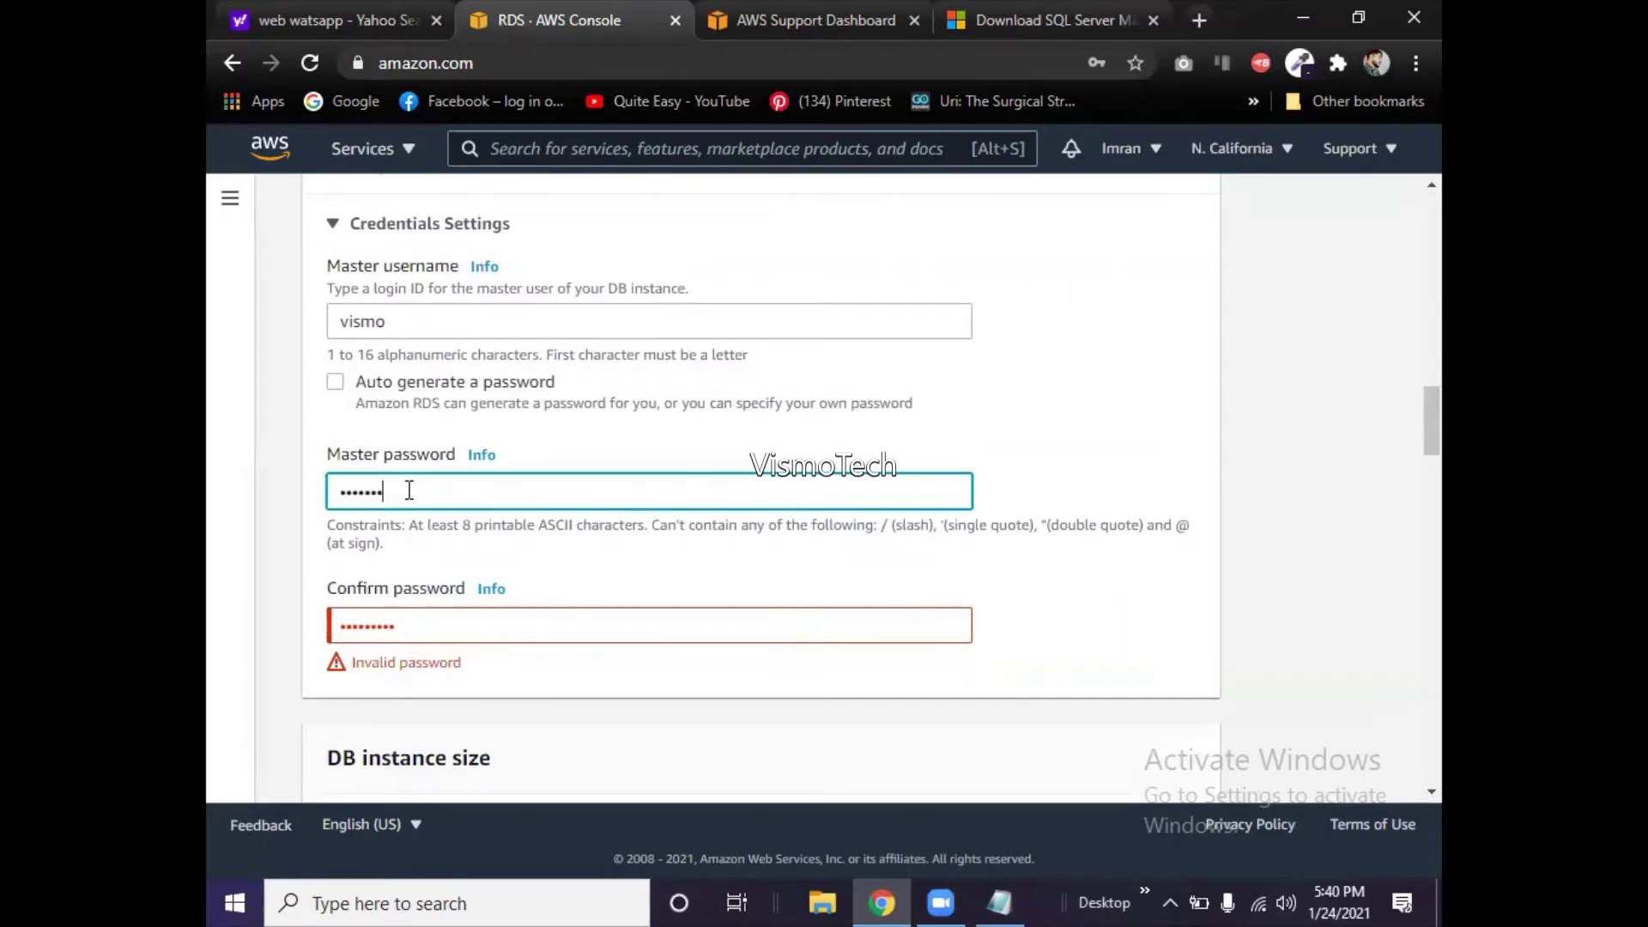
text(•••••)
key(BackSpace)
key(BackSpace)
key(BackSpace)
key(BackSpace)
key(BackSpace)
text(•••••••••)
key(Tab)
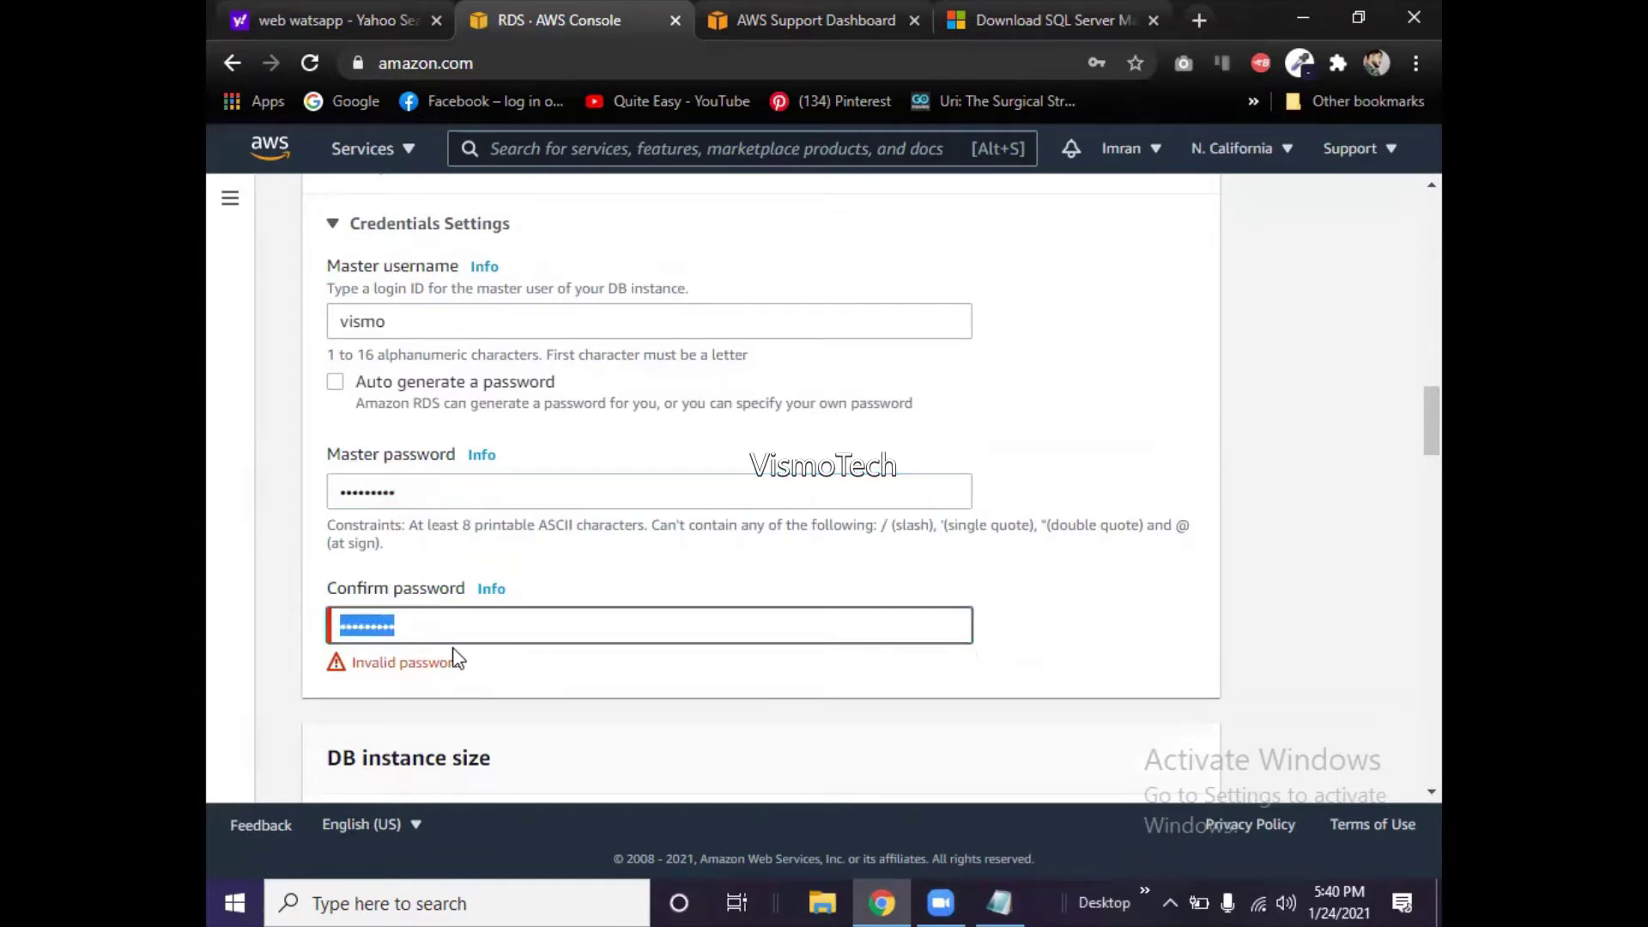
text(•••••••••)
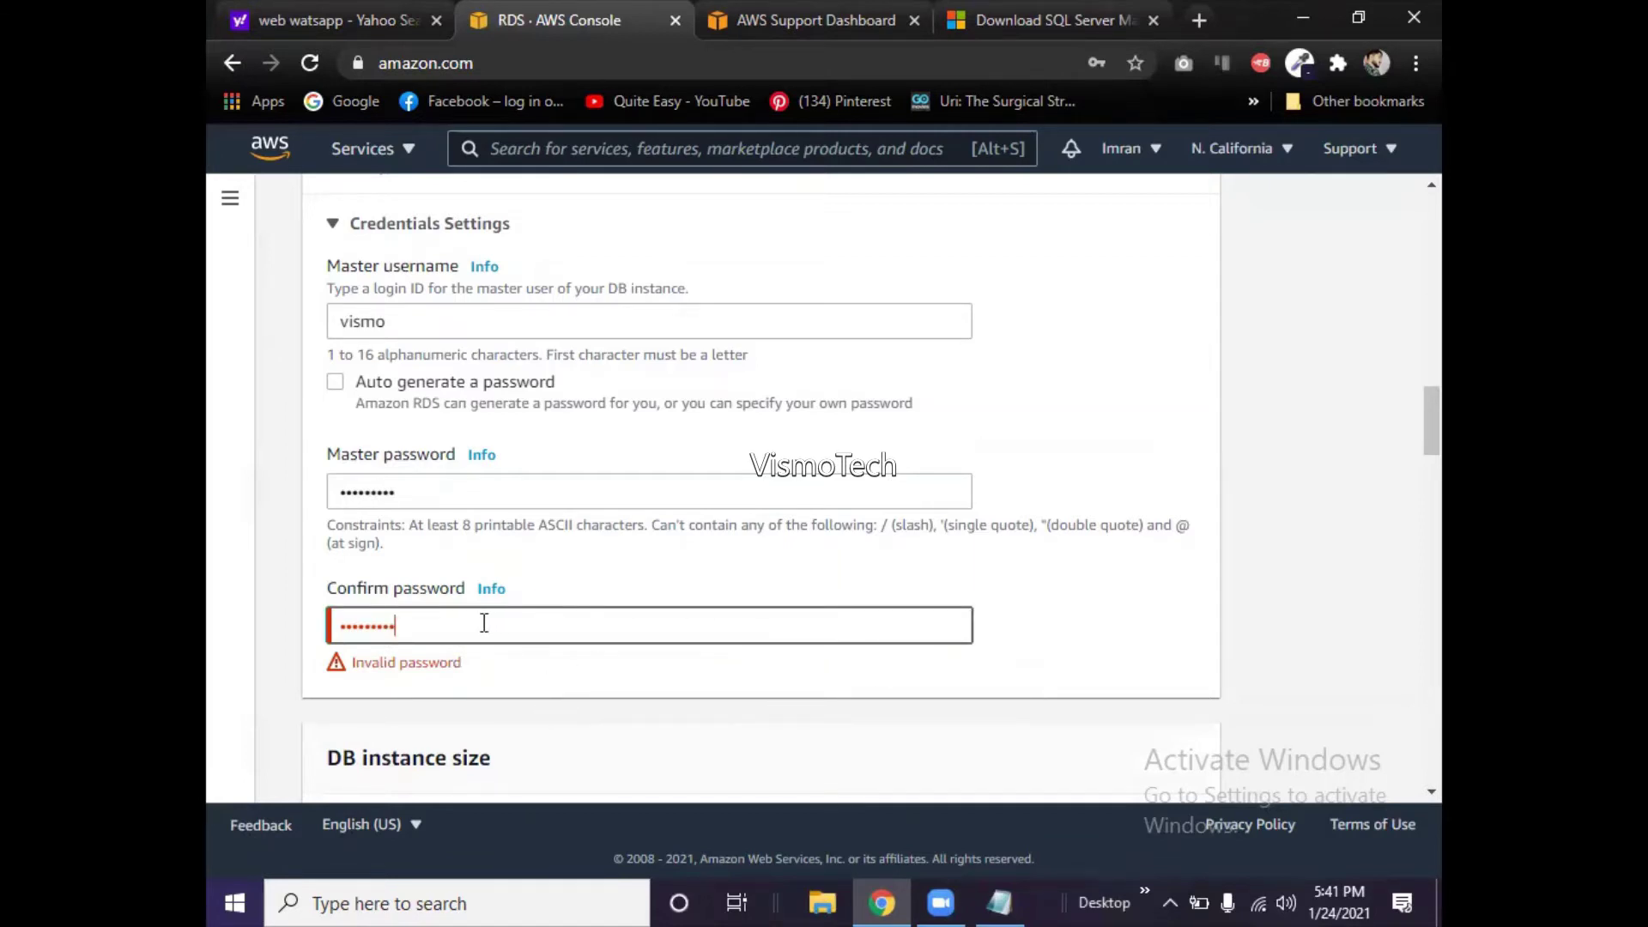
- Retype the master password once more and replace the confirmation password entry
click(469, 486)
key(BackSpace)
key(BackSpace)
key(BackSpace)
key(BackSpace)
key(BackSpace)
key(BackSpace)
key(BackSpace)
key(BackSpace)
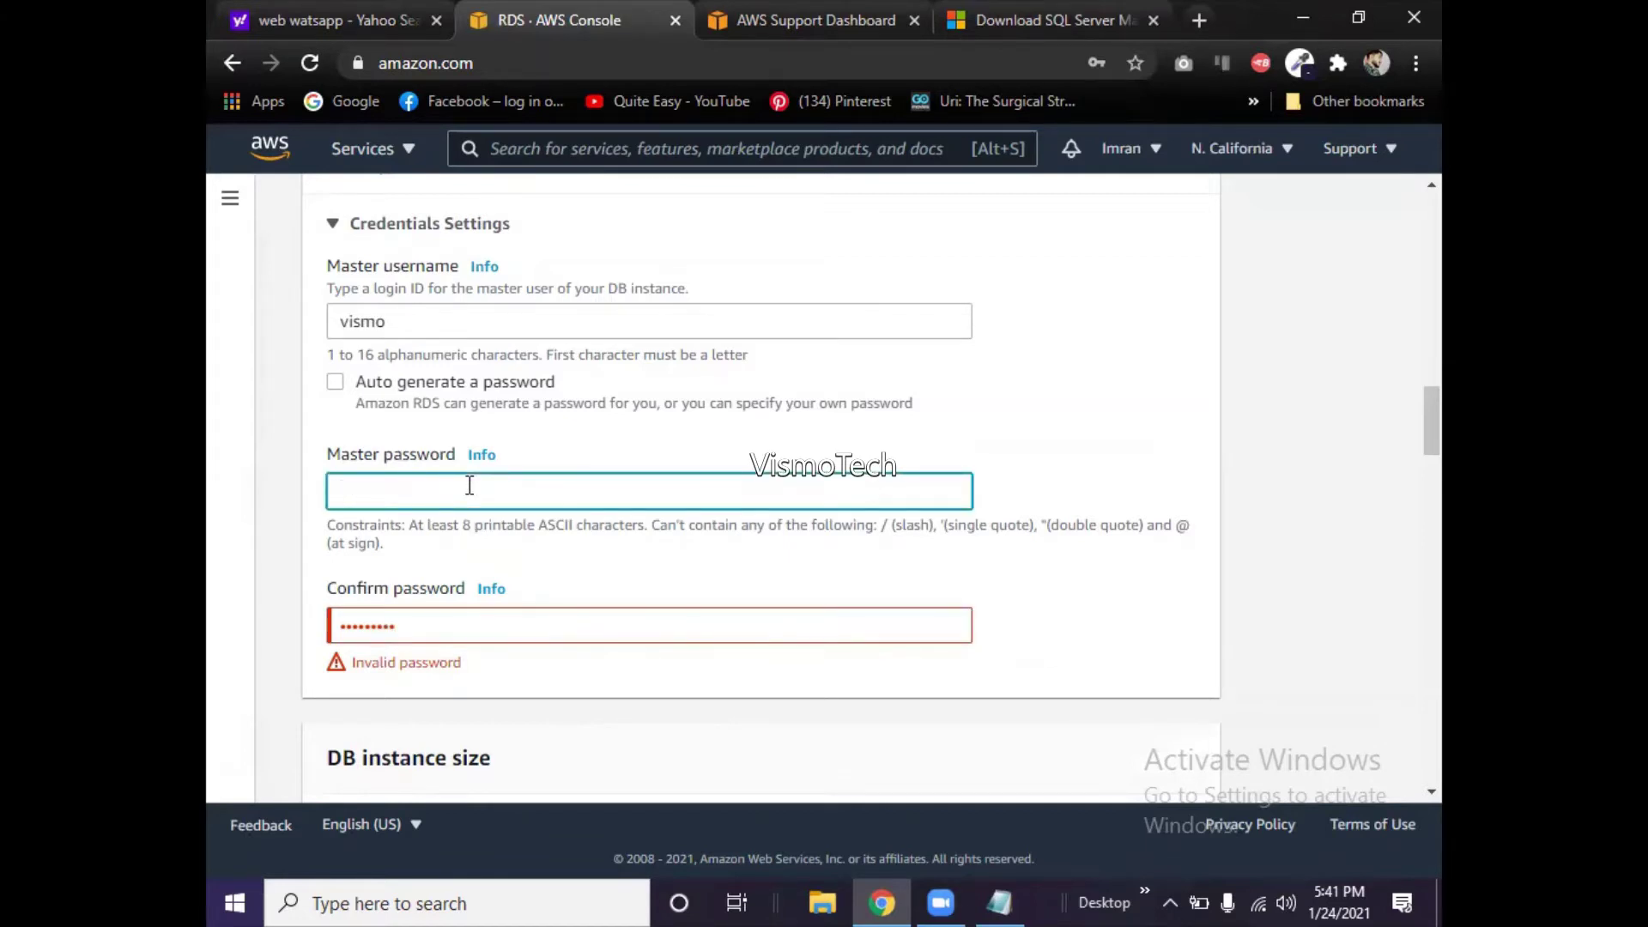
click(443, 630)
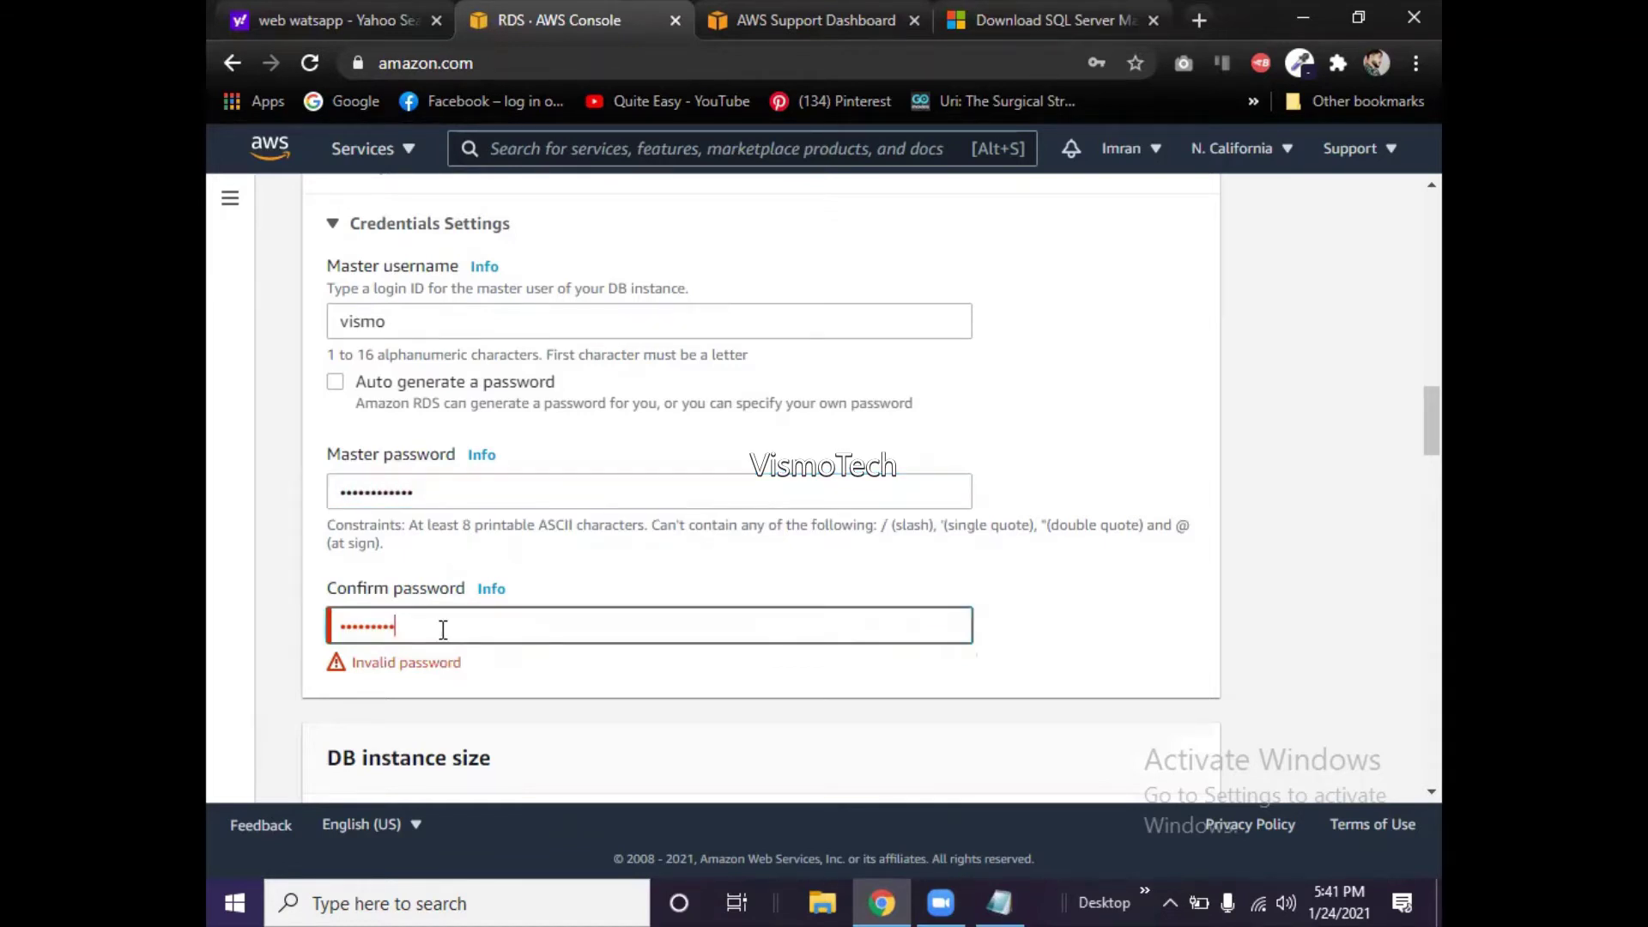
key(BackSpace)
key(BackSpace)
key(BackSpace)
key(BackSpace)
key(BackSpace)
key(BackSpace)
key(BackSpace)
key(BackSpace)
key(BackSpace)
click(987, 517)
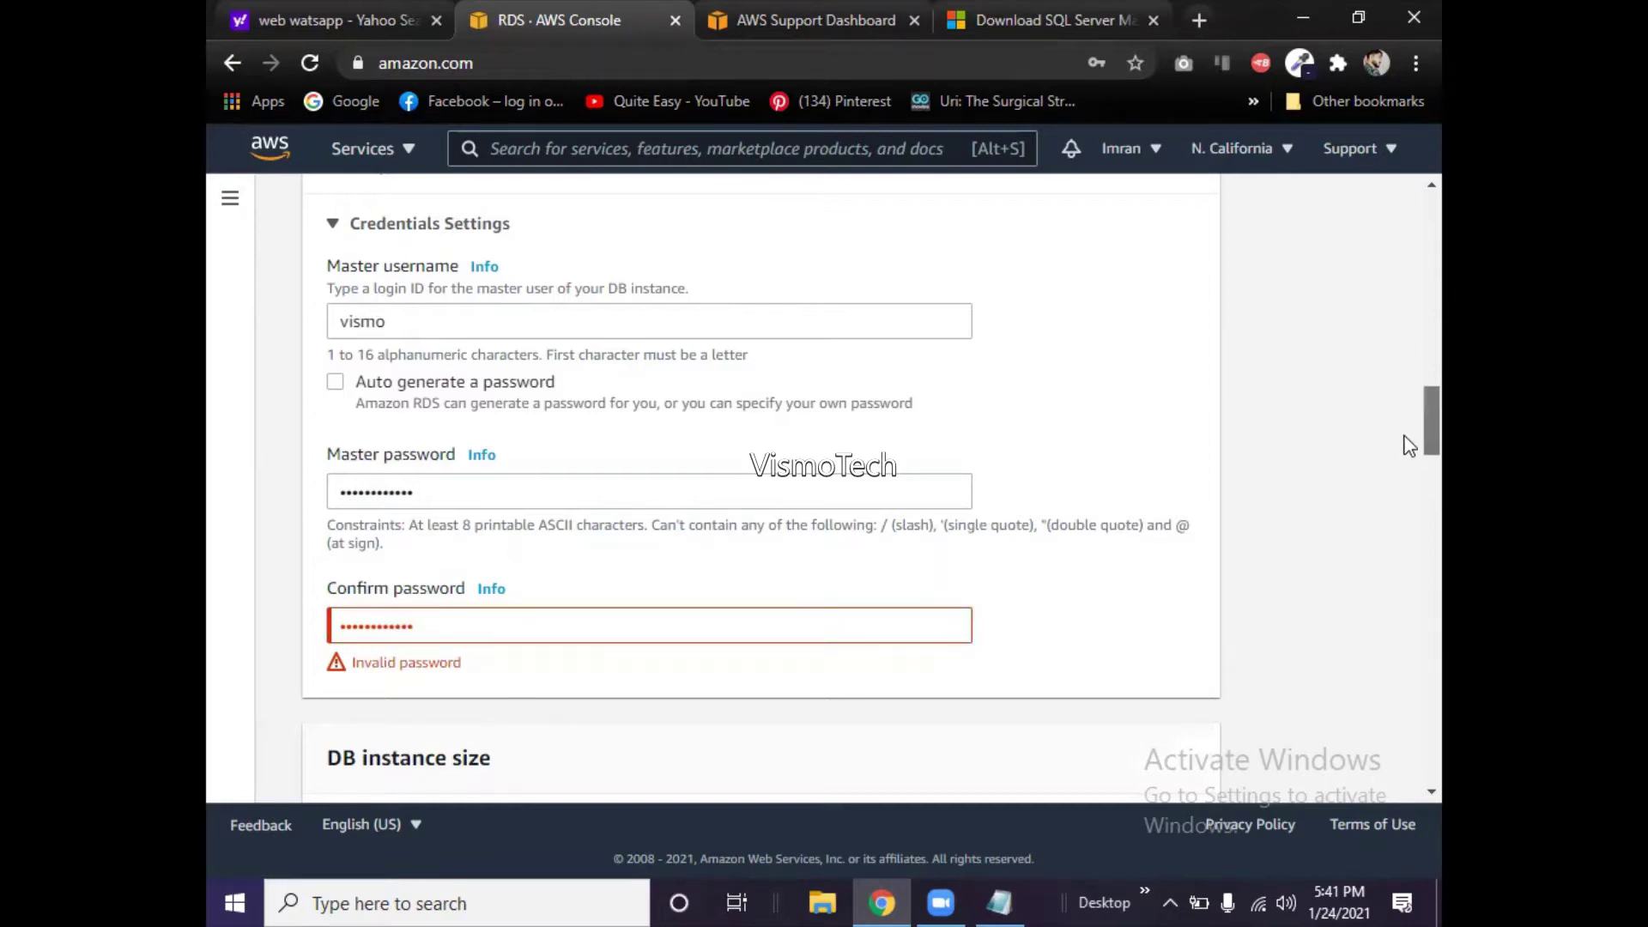
scroll(1409, 445, down, 1)
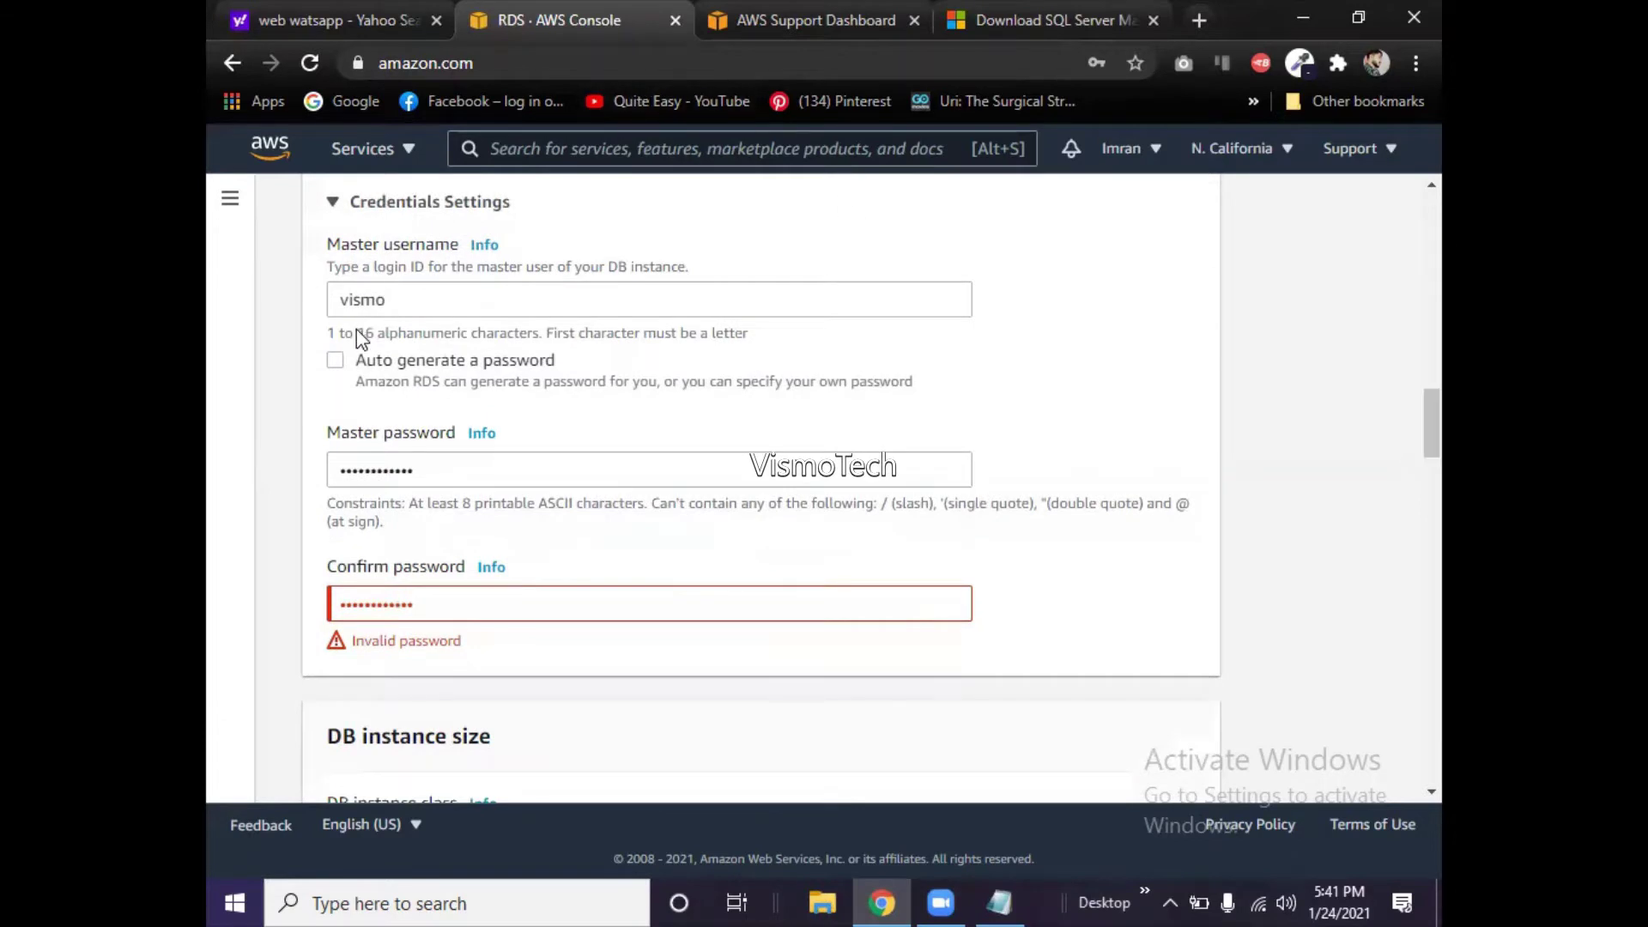
- Check the master password help, enable 'Auto generate a password', and dismiss Chrome's save-password prompt
right_click(479, 432)
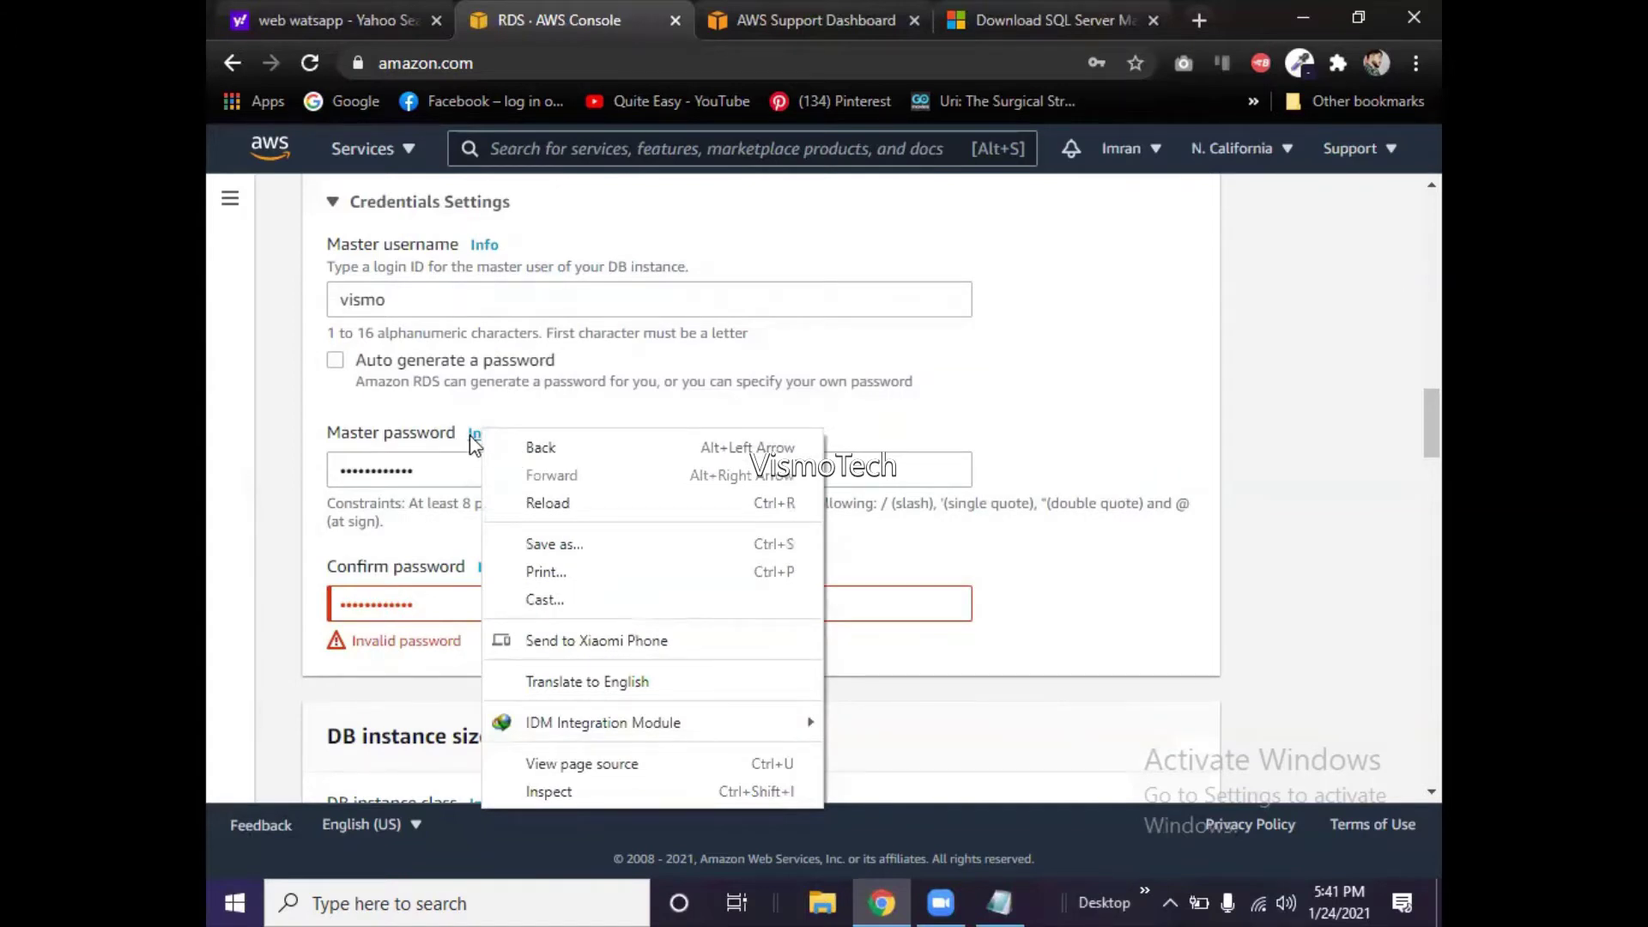
click(471, 436)
click(473, 441)
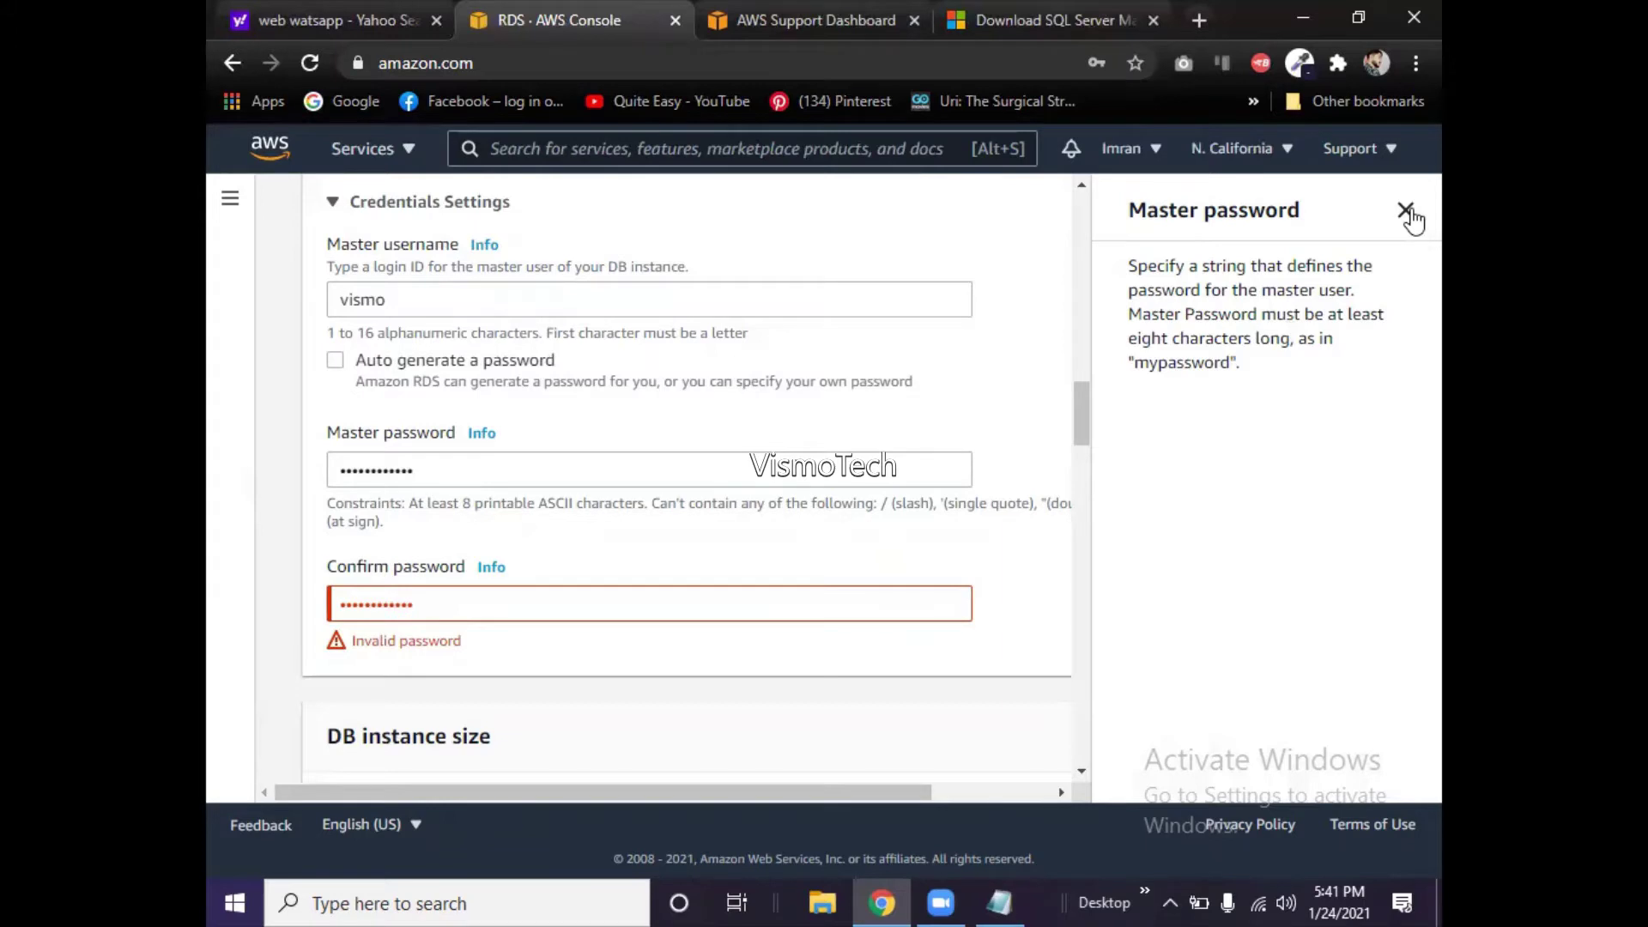
click(1406, 211)
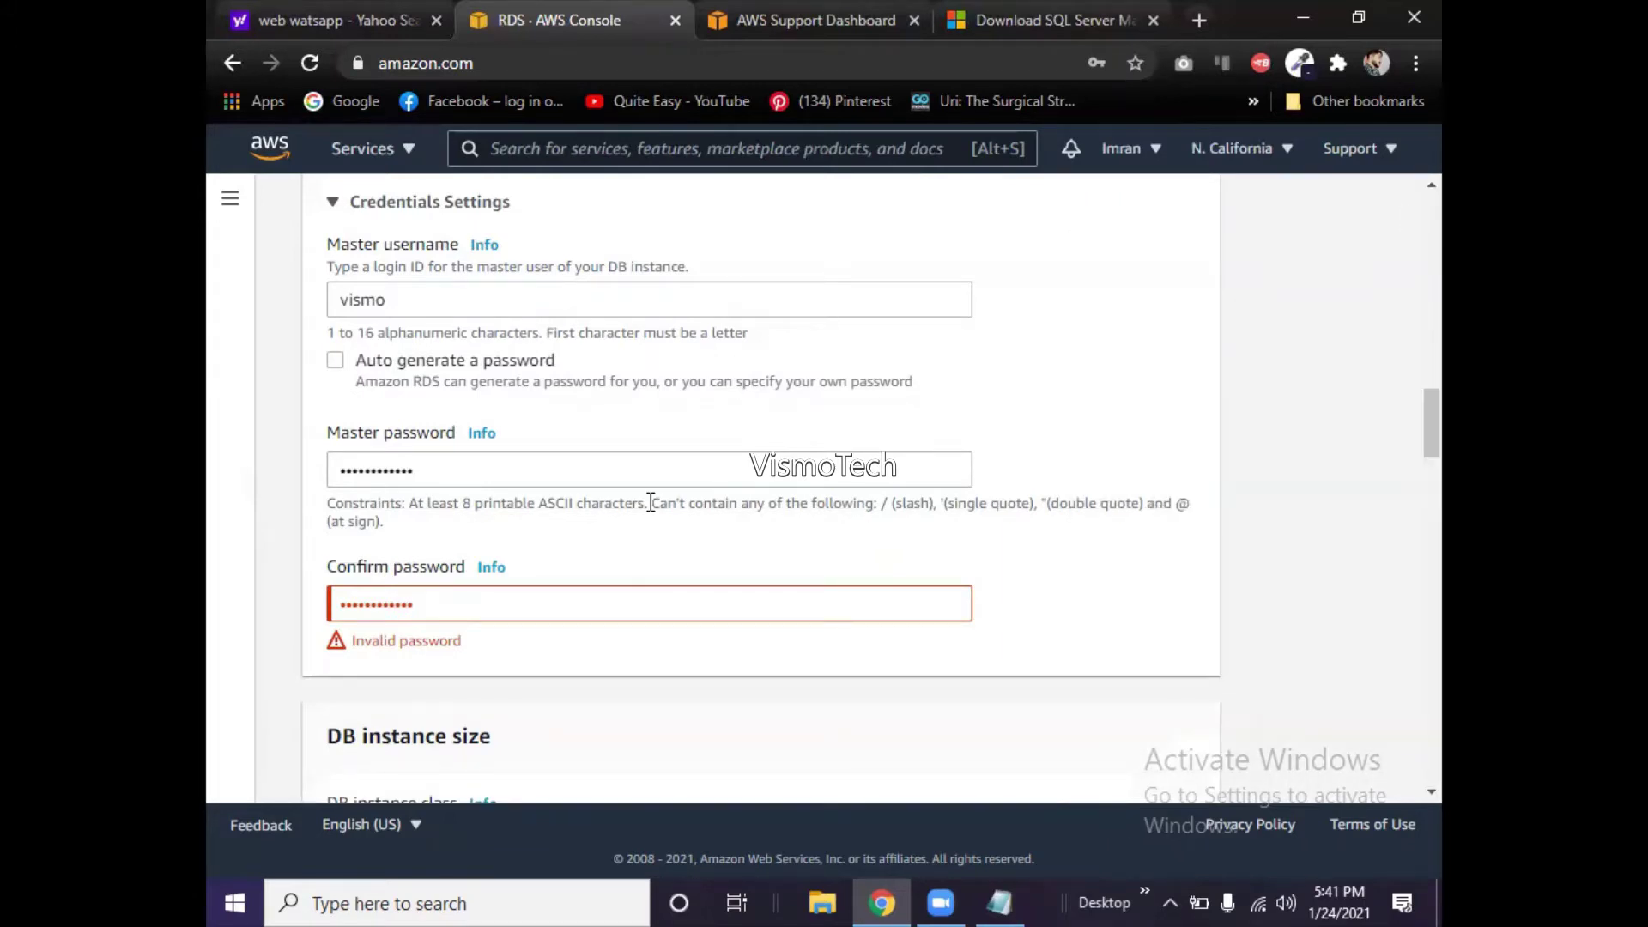
click(336, 359)
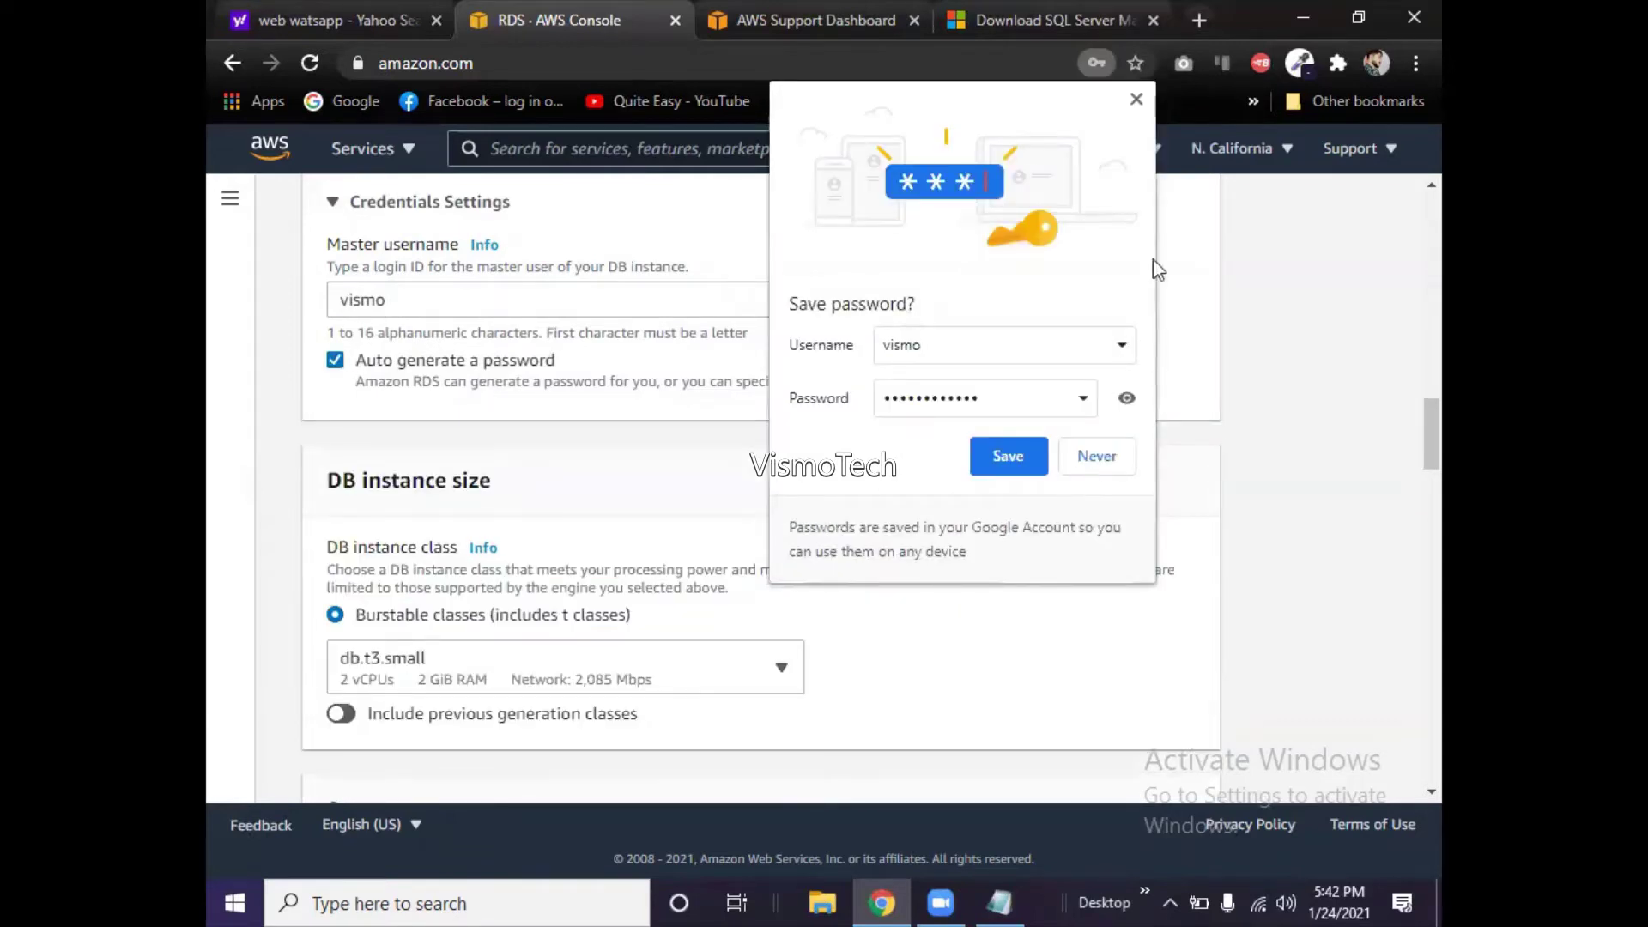
click(1135, 100)
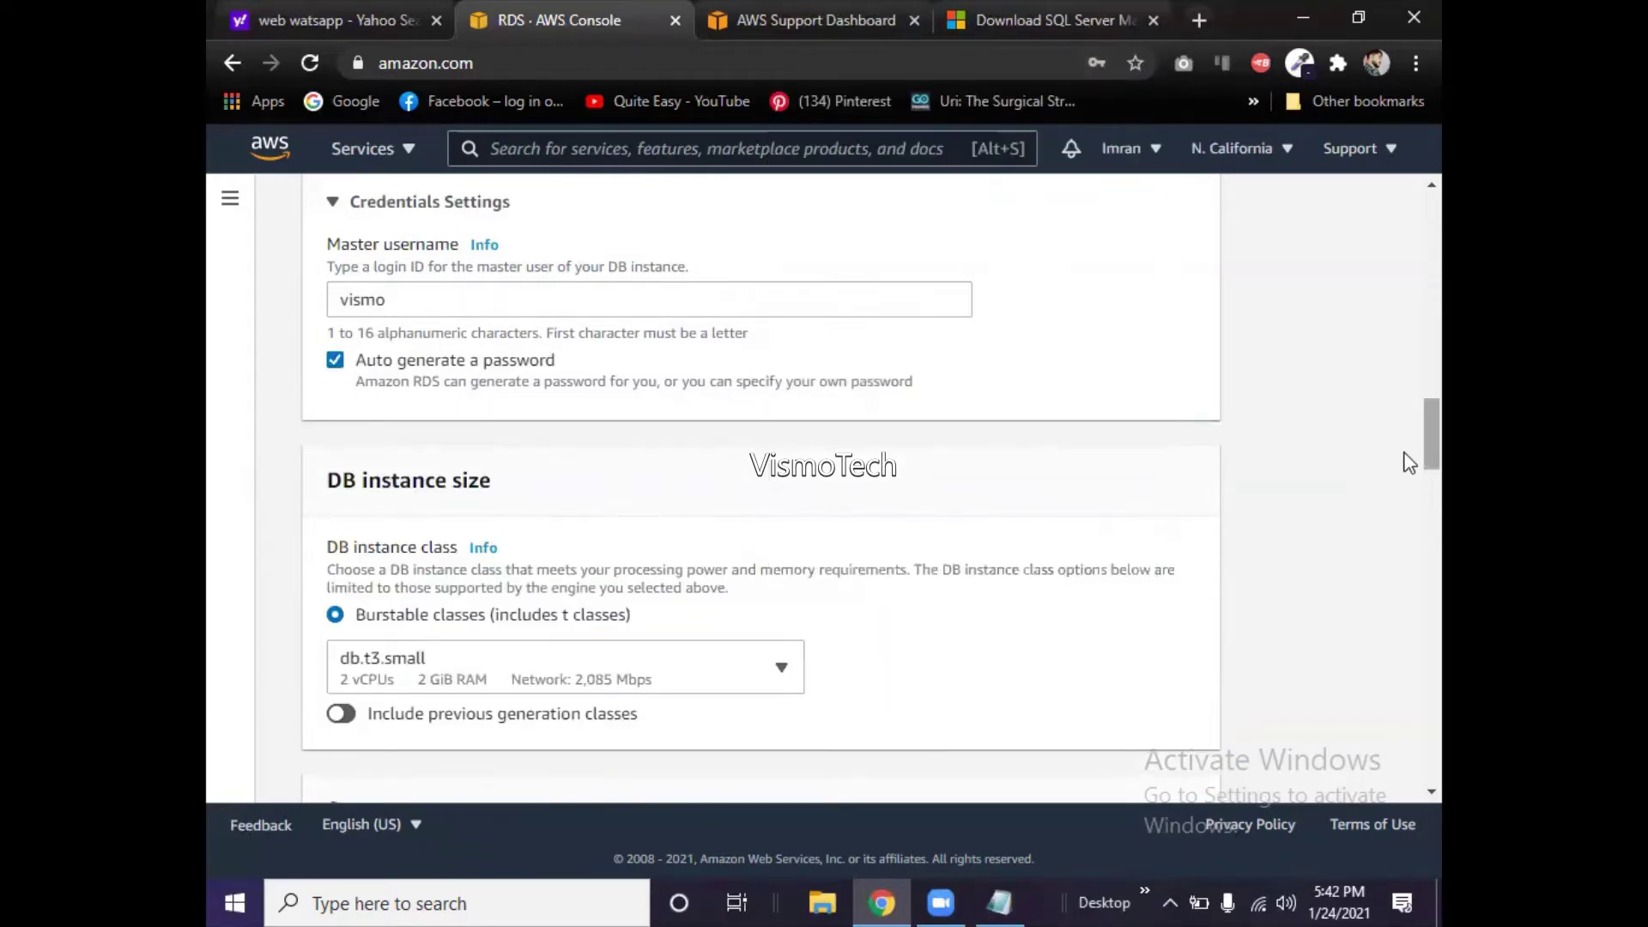
scroll(1409, 454, down, 1)
scroll(1409, 461, down, 2)
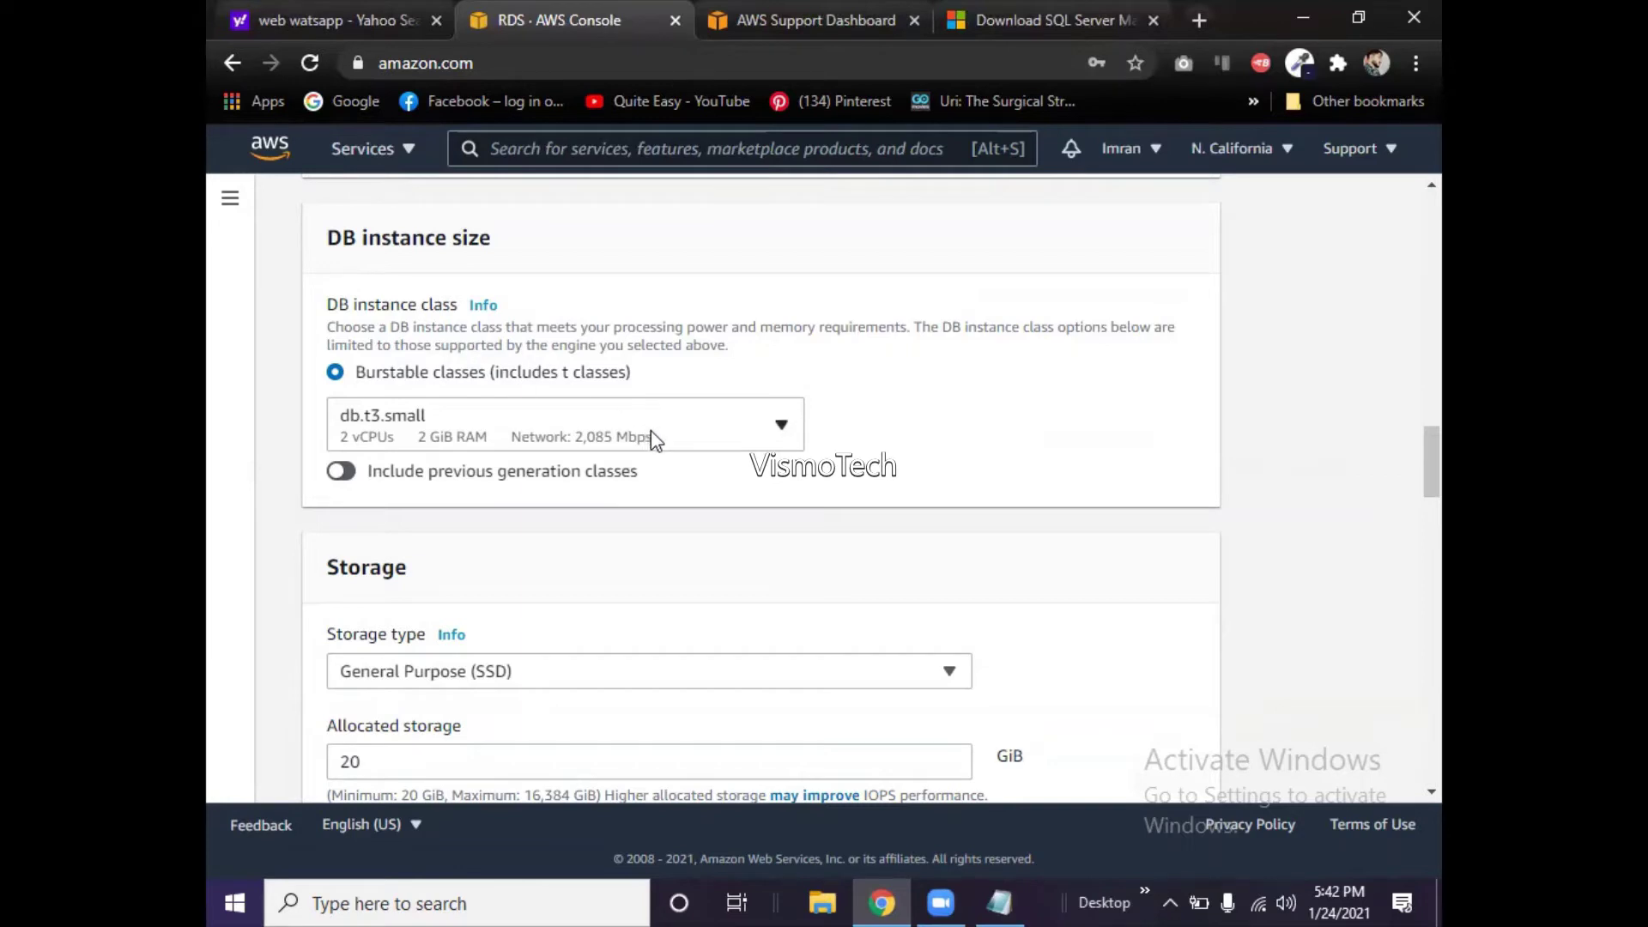
click(442, 439)
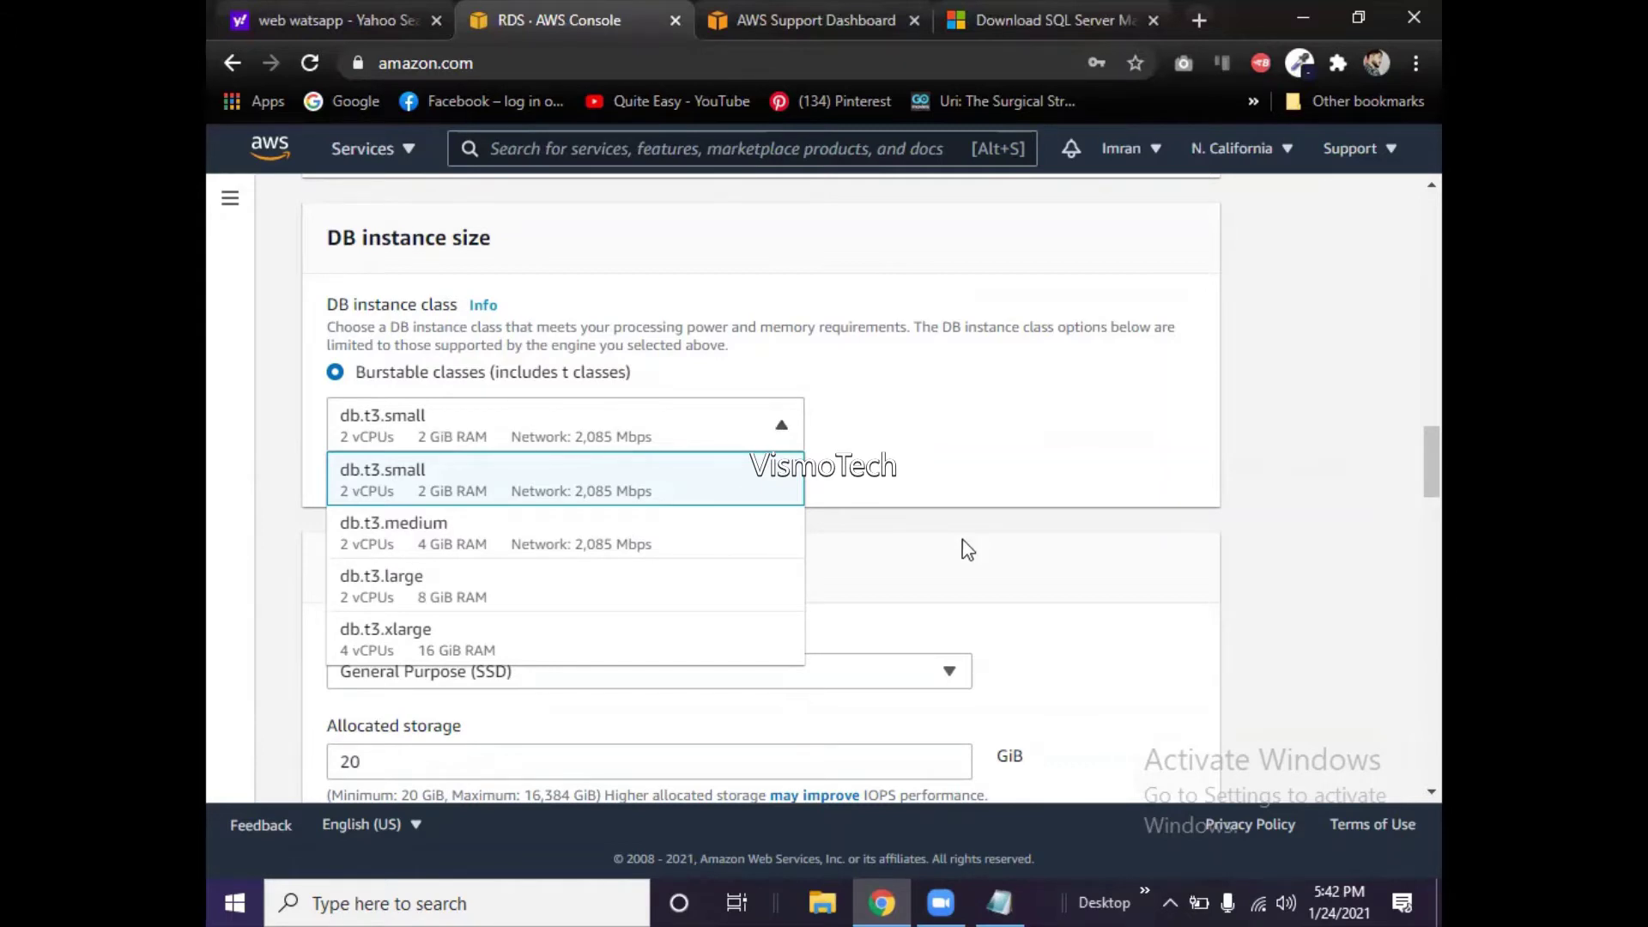
click(962, 470)
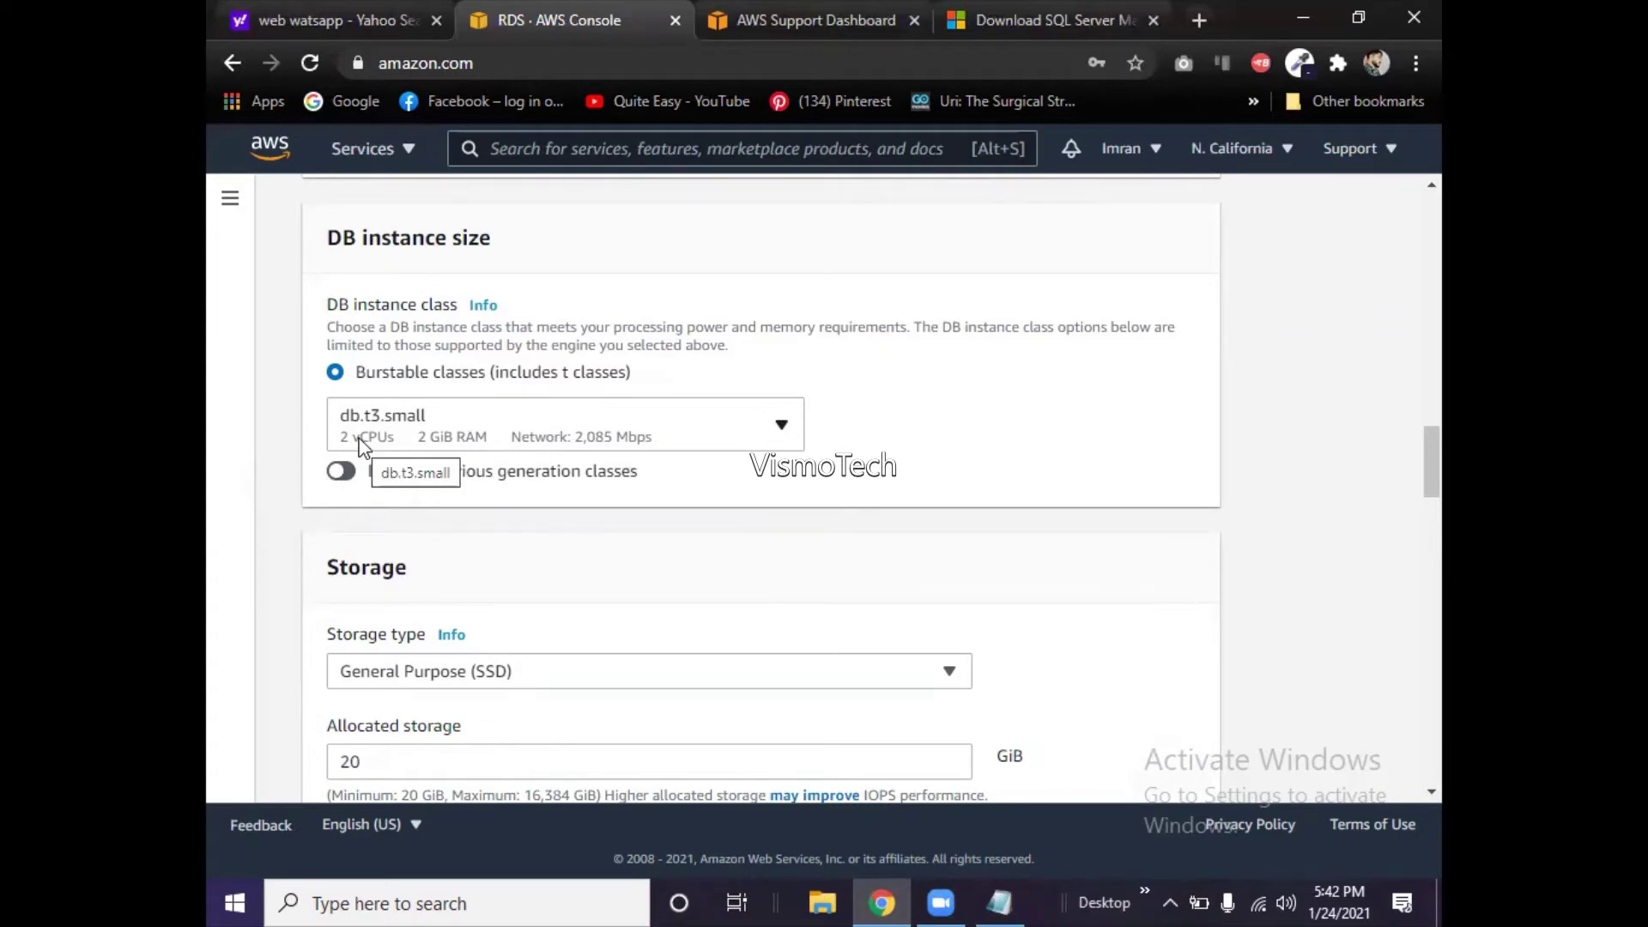
click(528, 438)
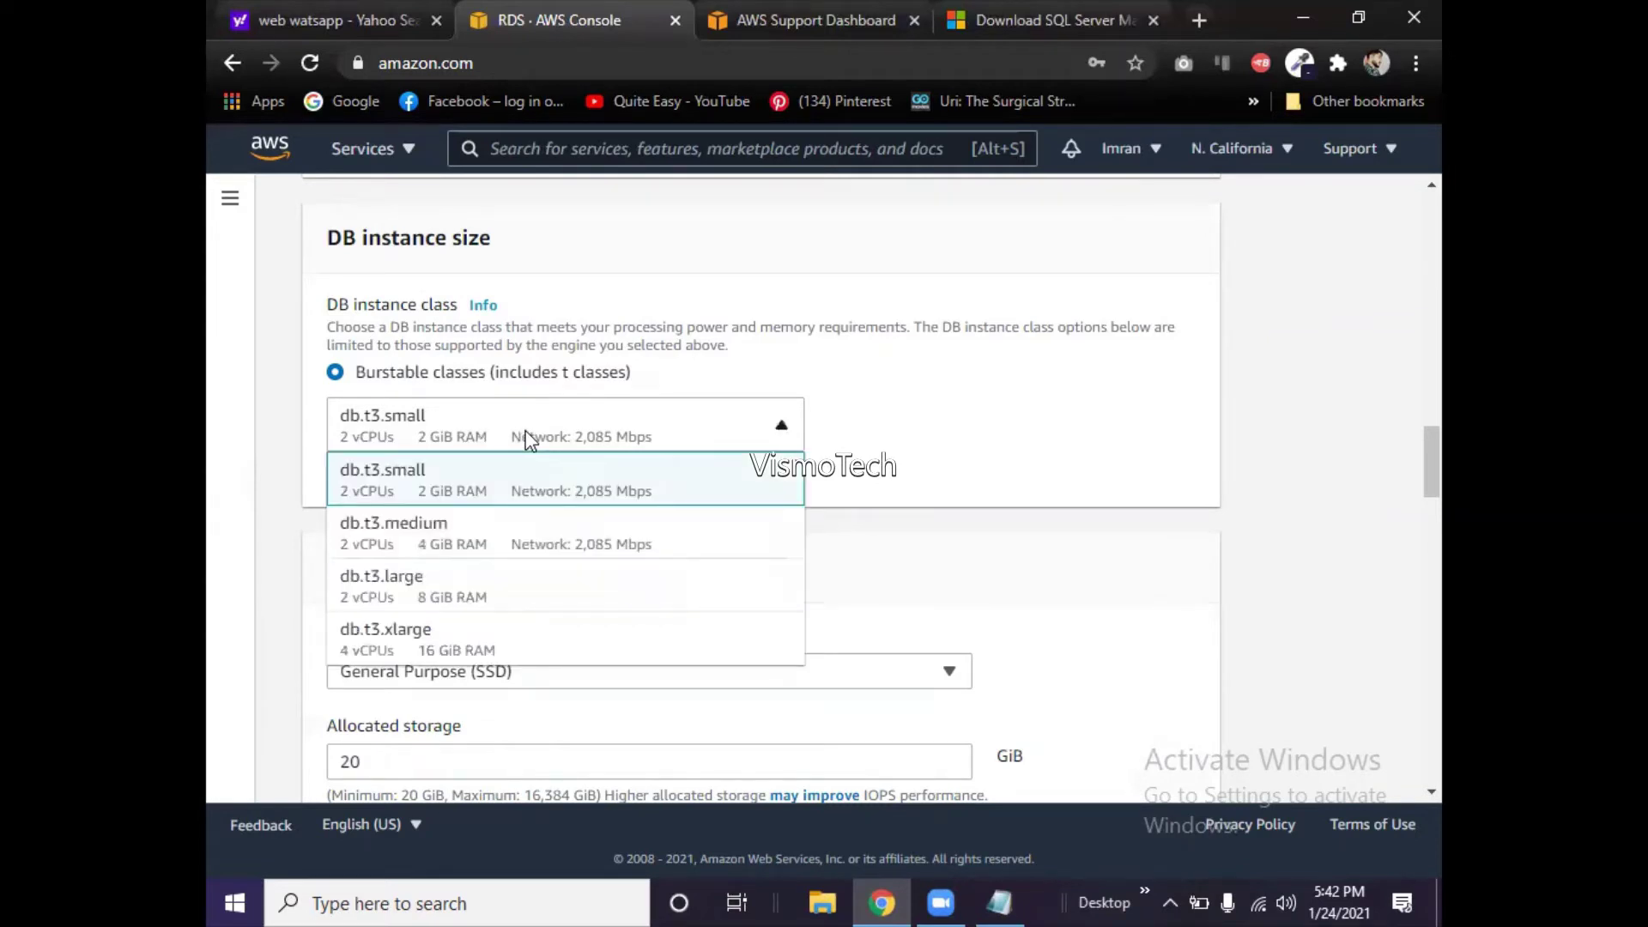
click(429, 539)
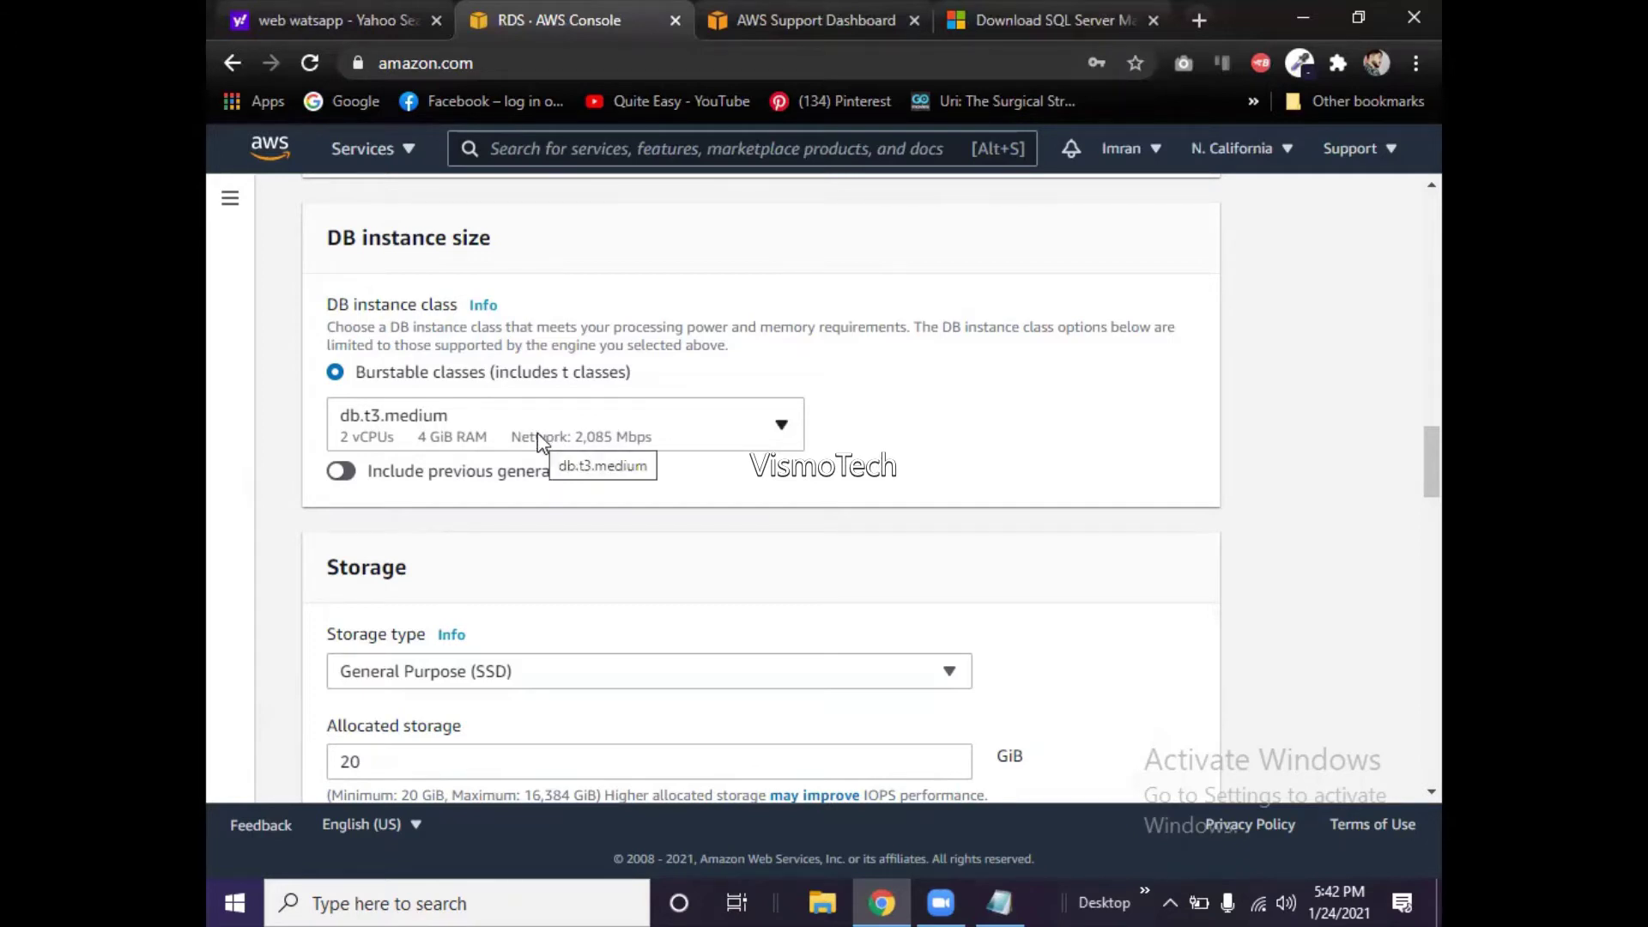
click(369, 433)
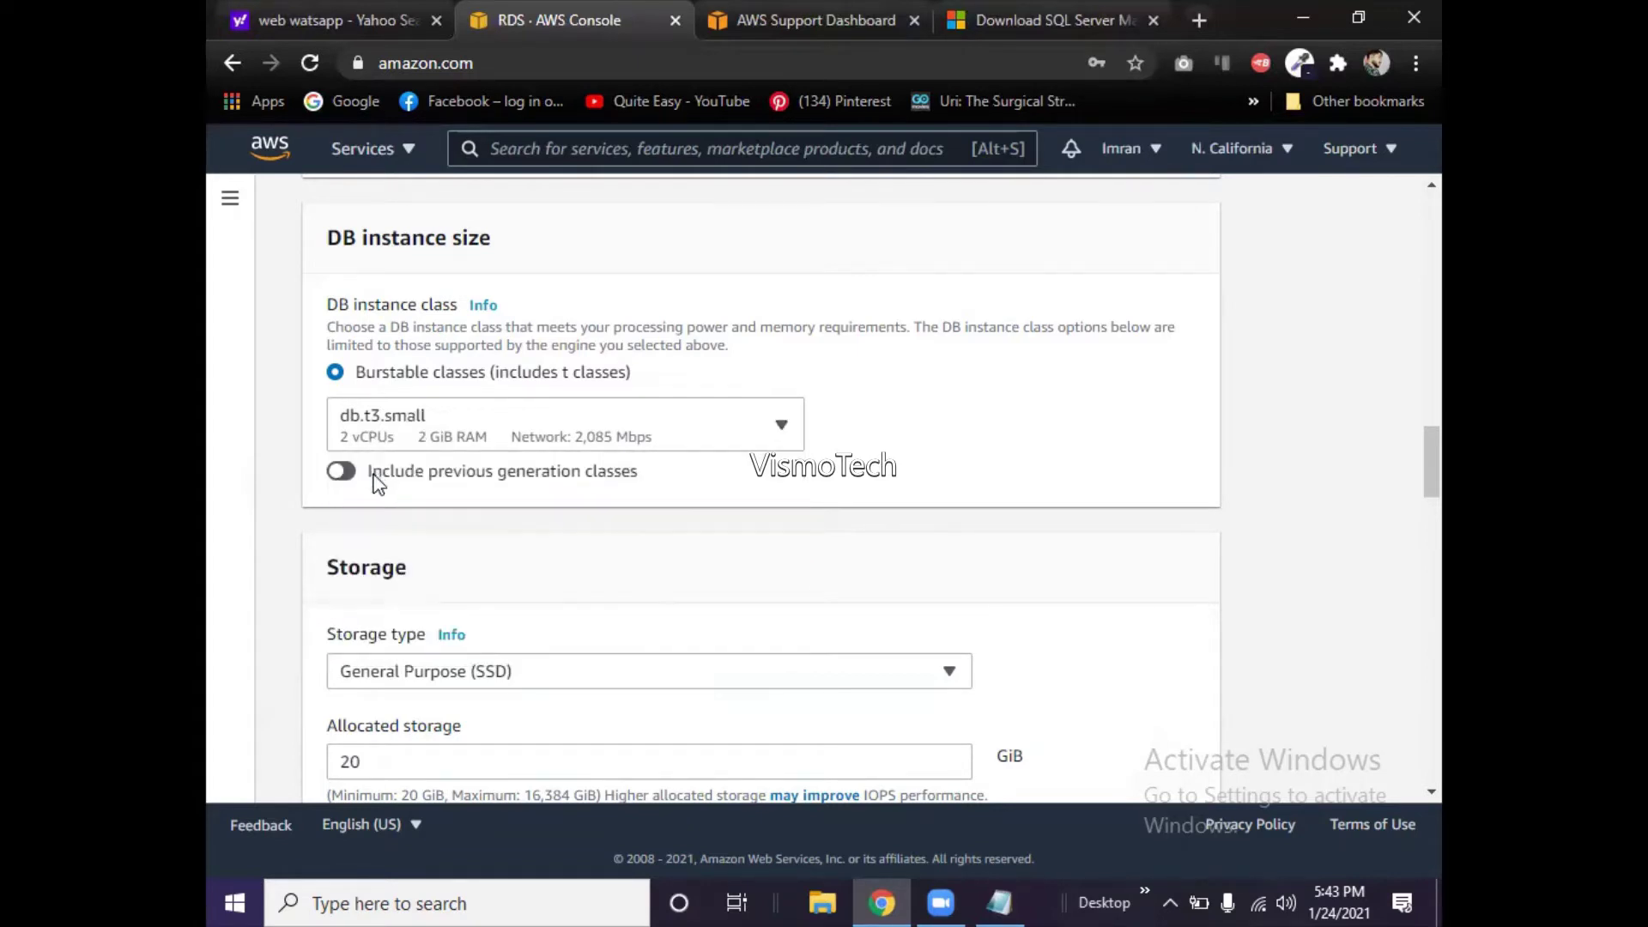
click(375, 483)
click(431, 445)
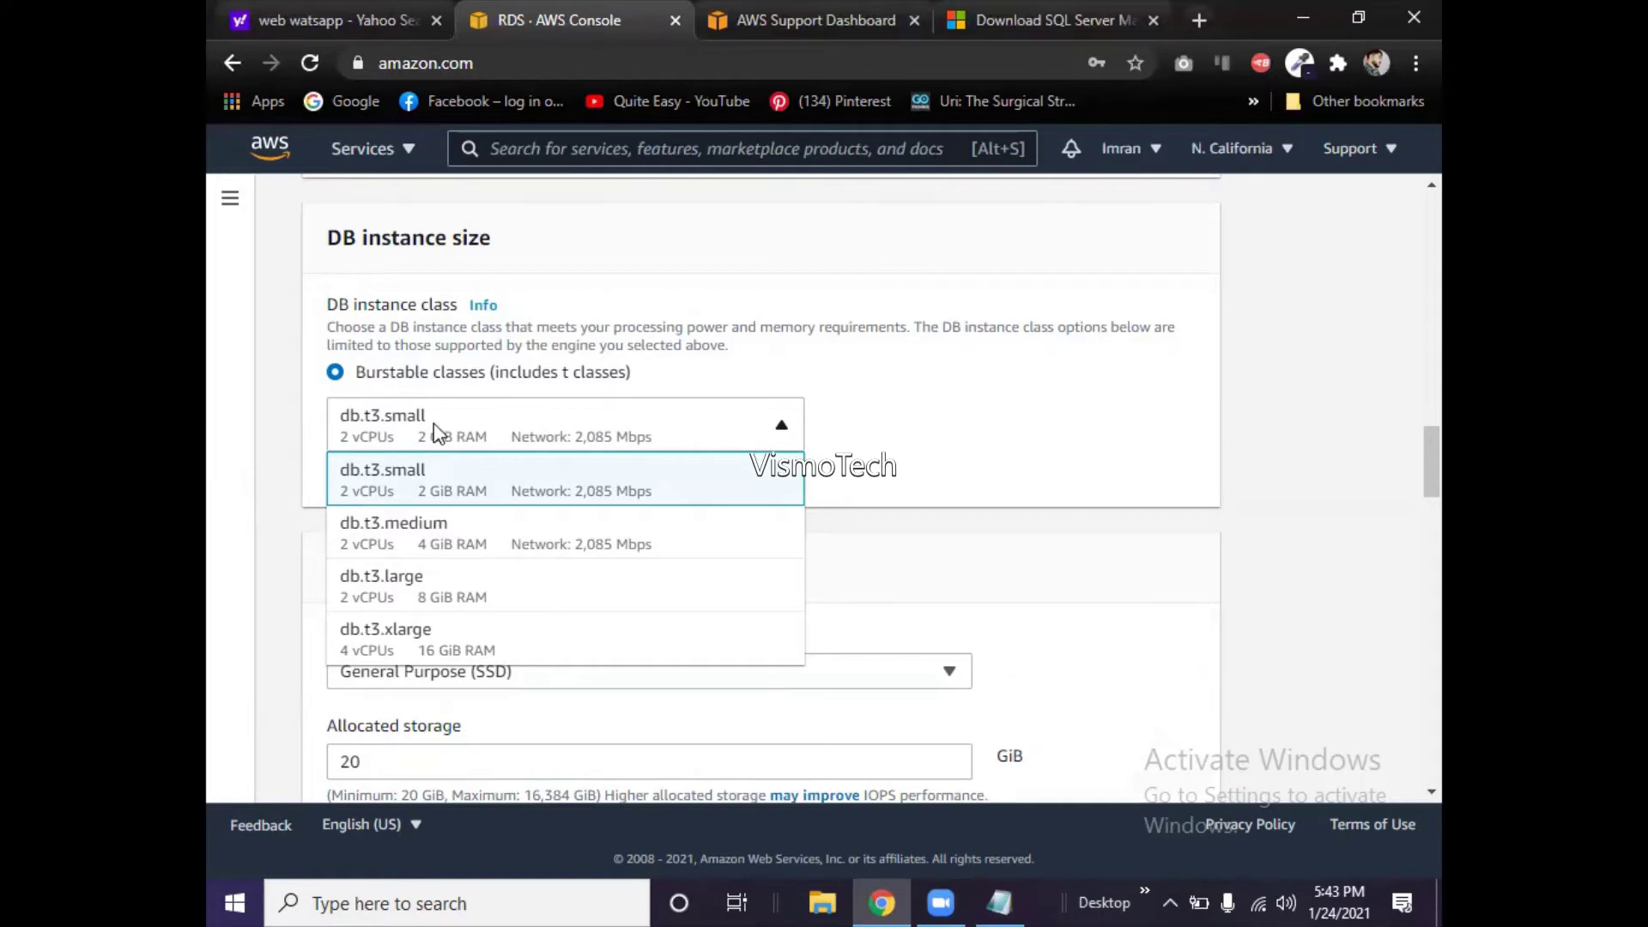
click(433, 425)
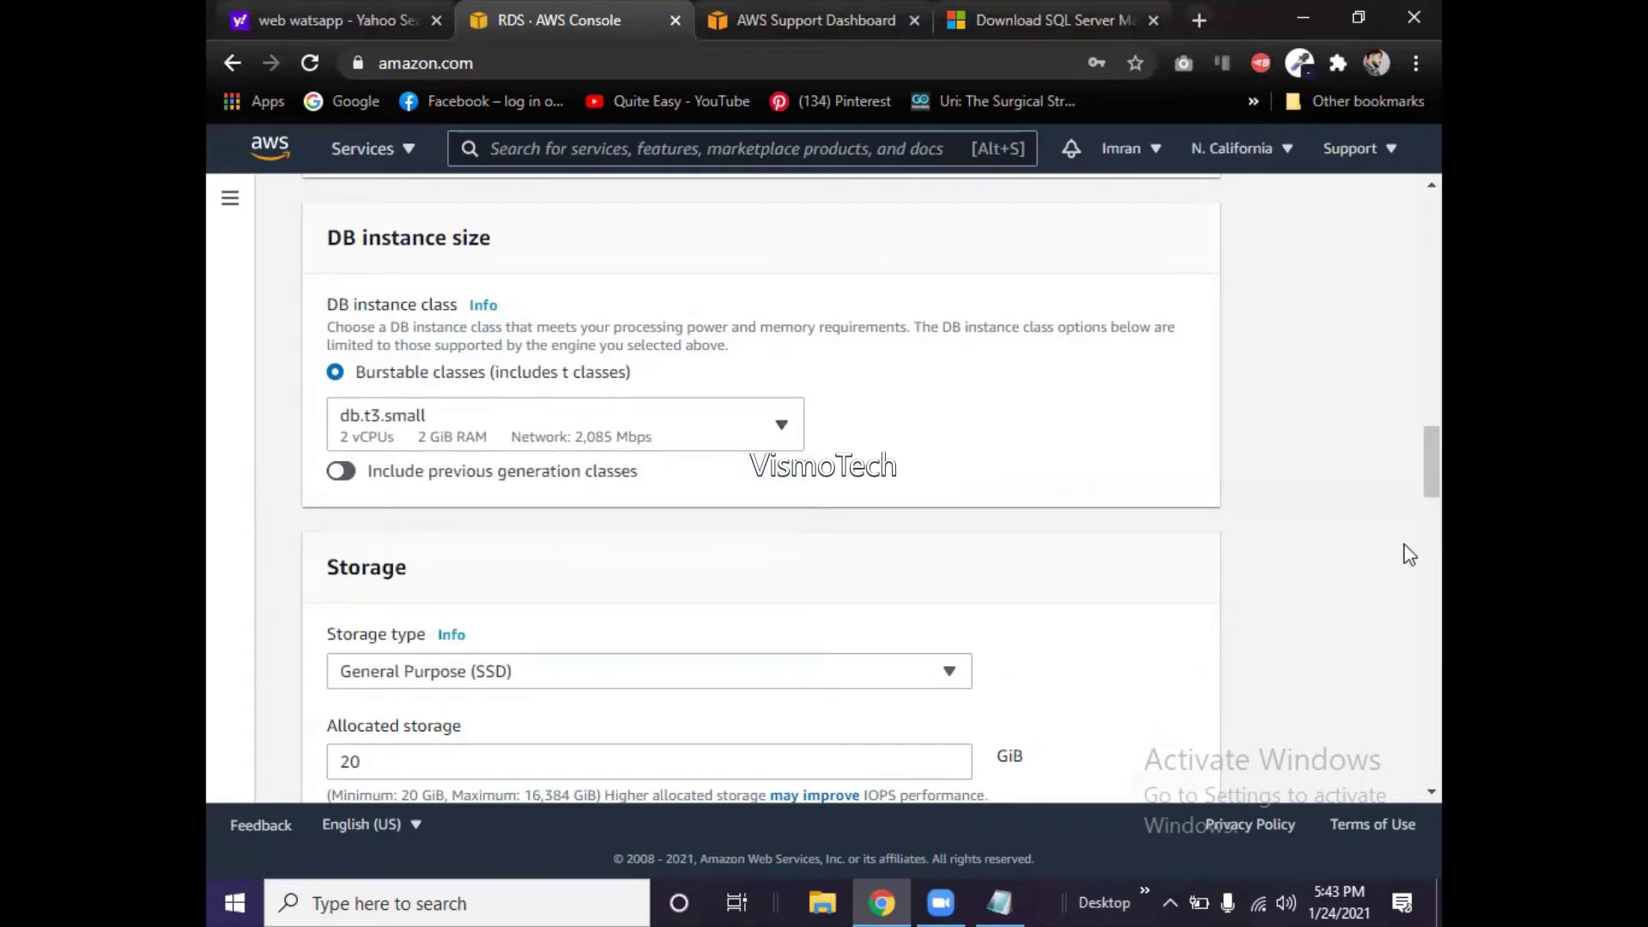
- Keep General Purpose (SSD) storage and change allocated storage to 10 GiB
drag(1428, 482, 1408, 515)
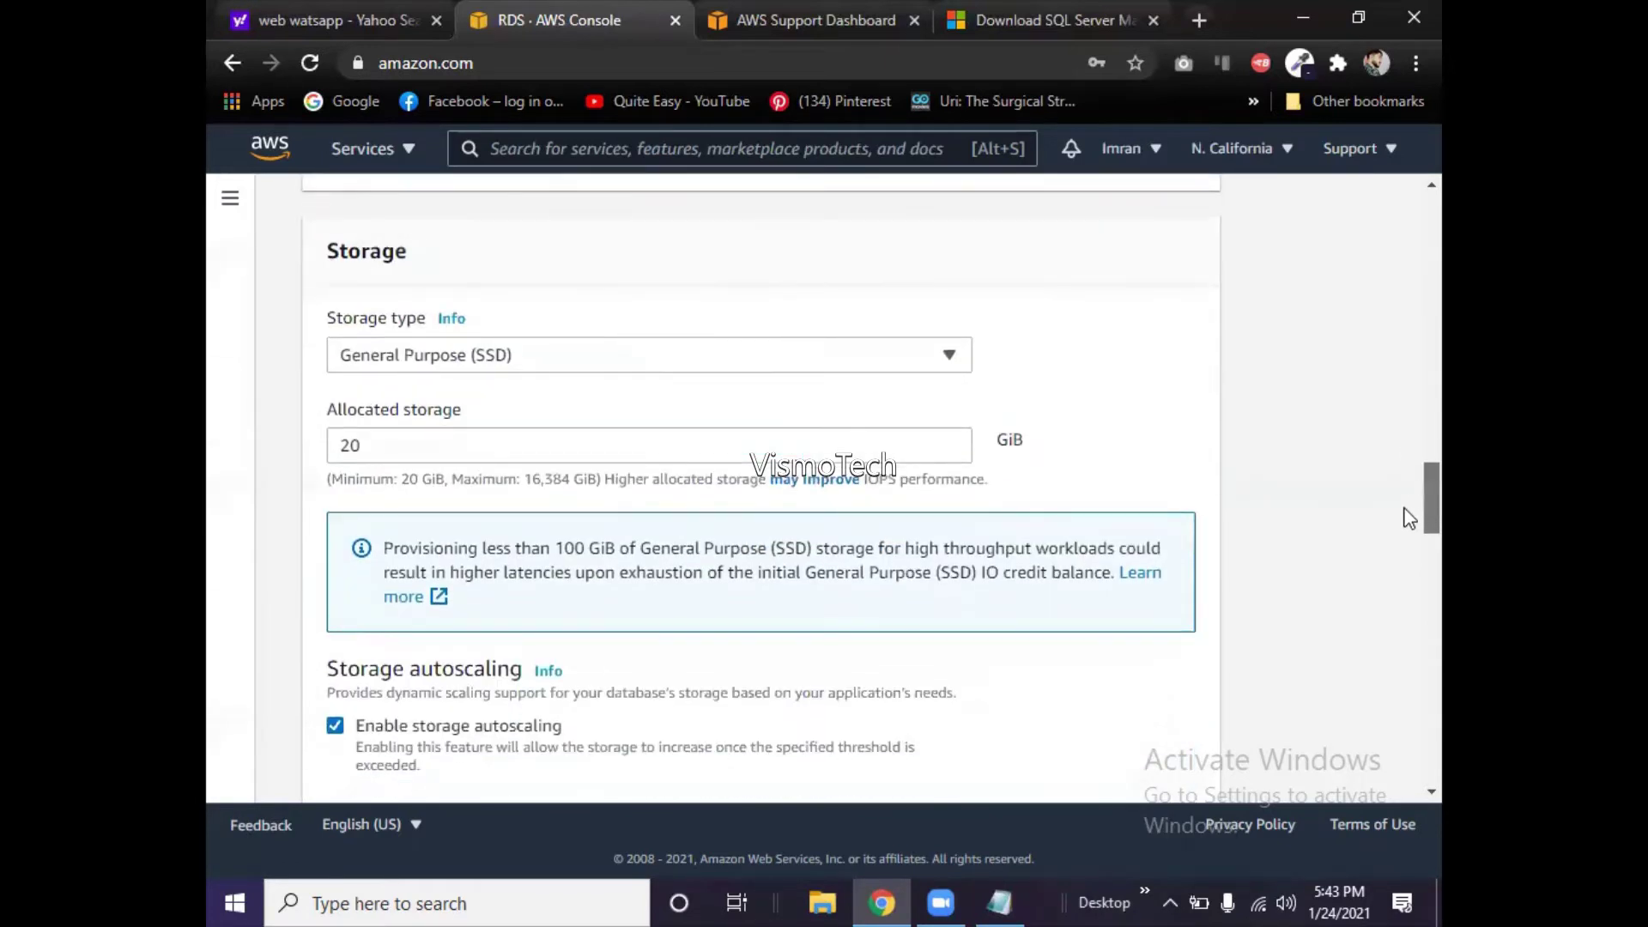
click(703, 366)
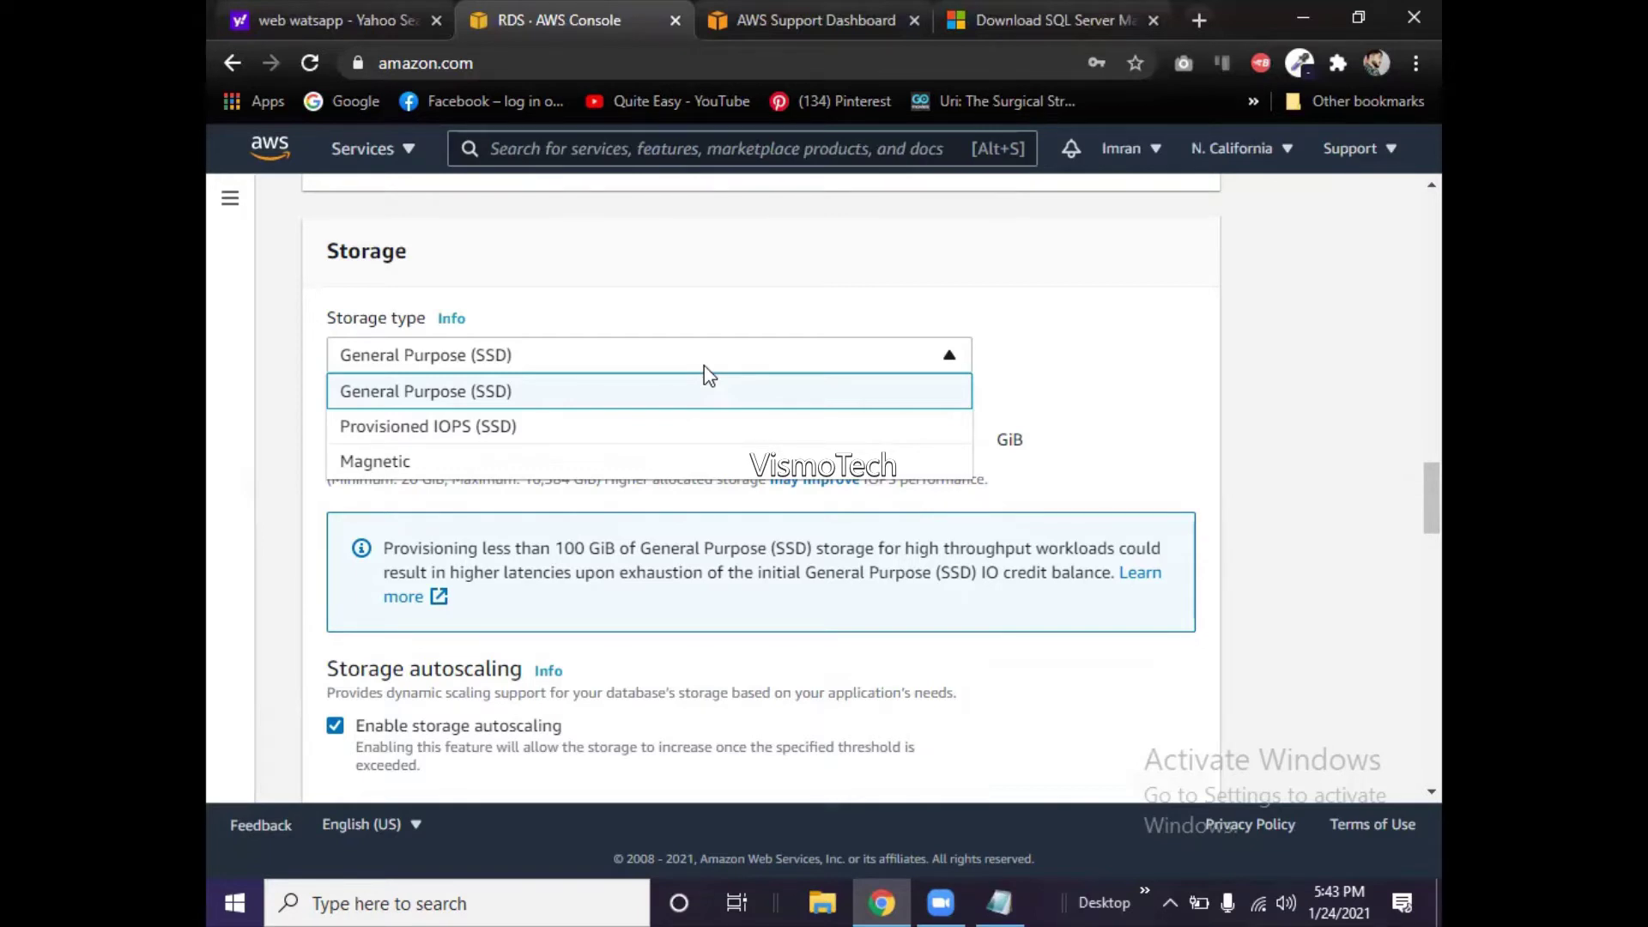
click(481, 373)
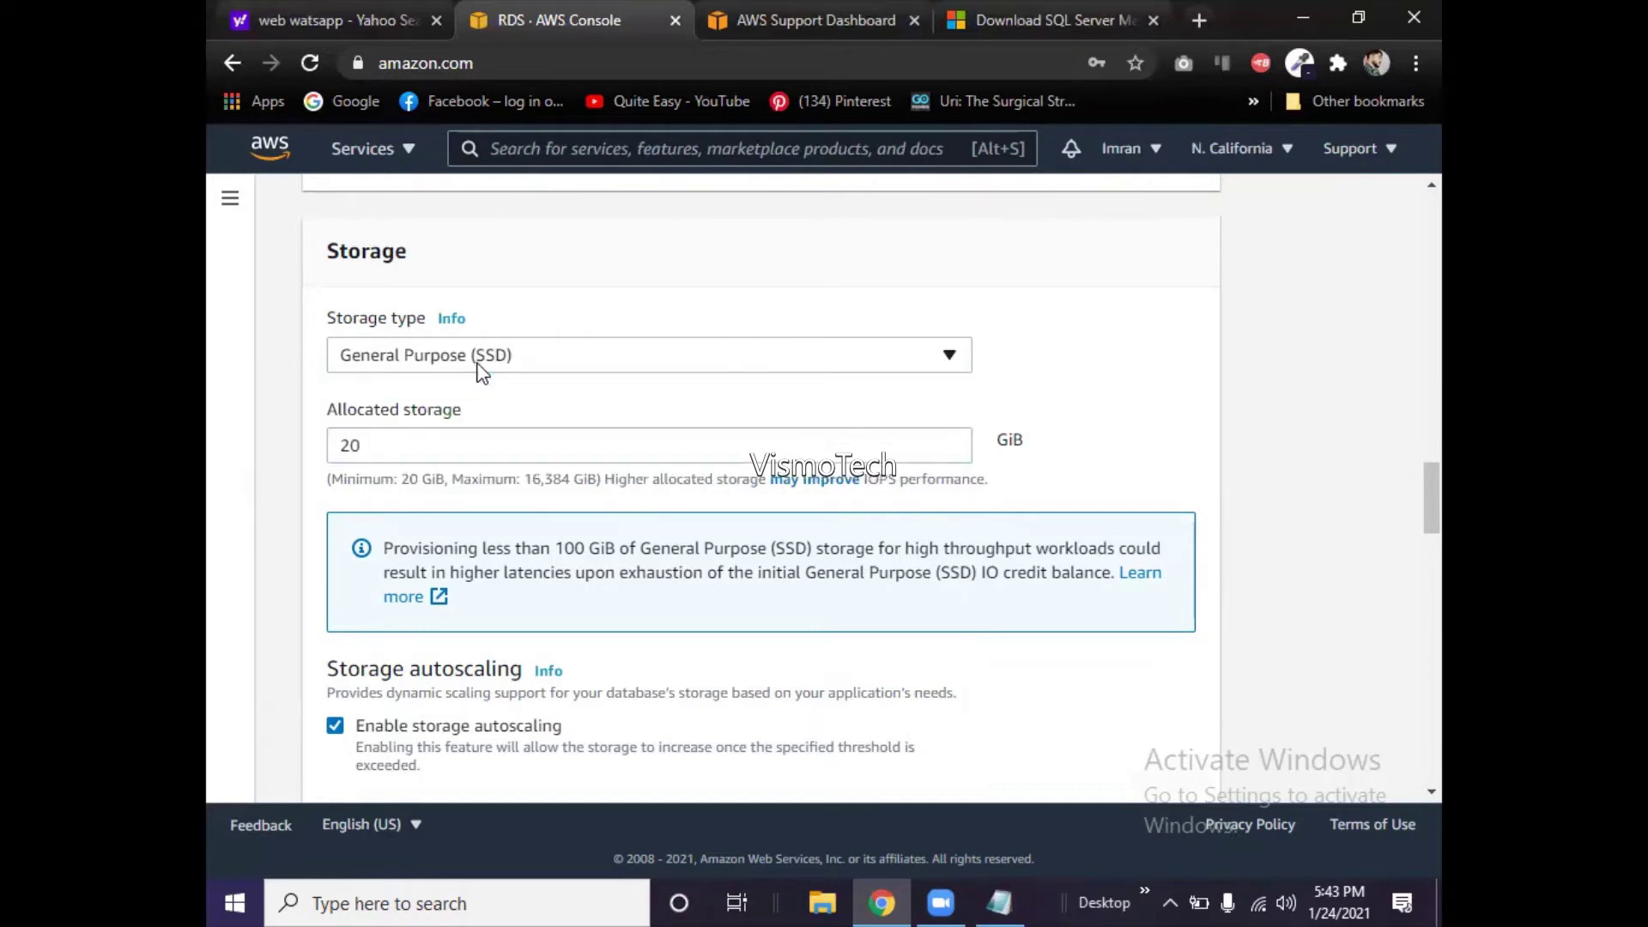
double_click(433, 446)
text(10)
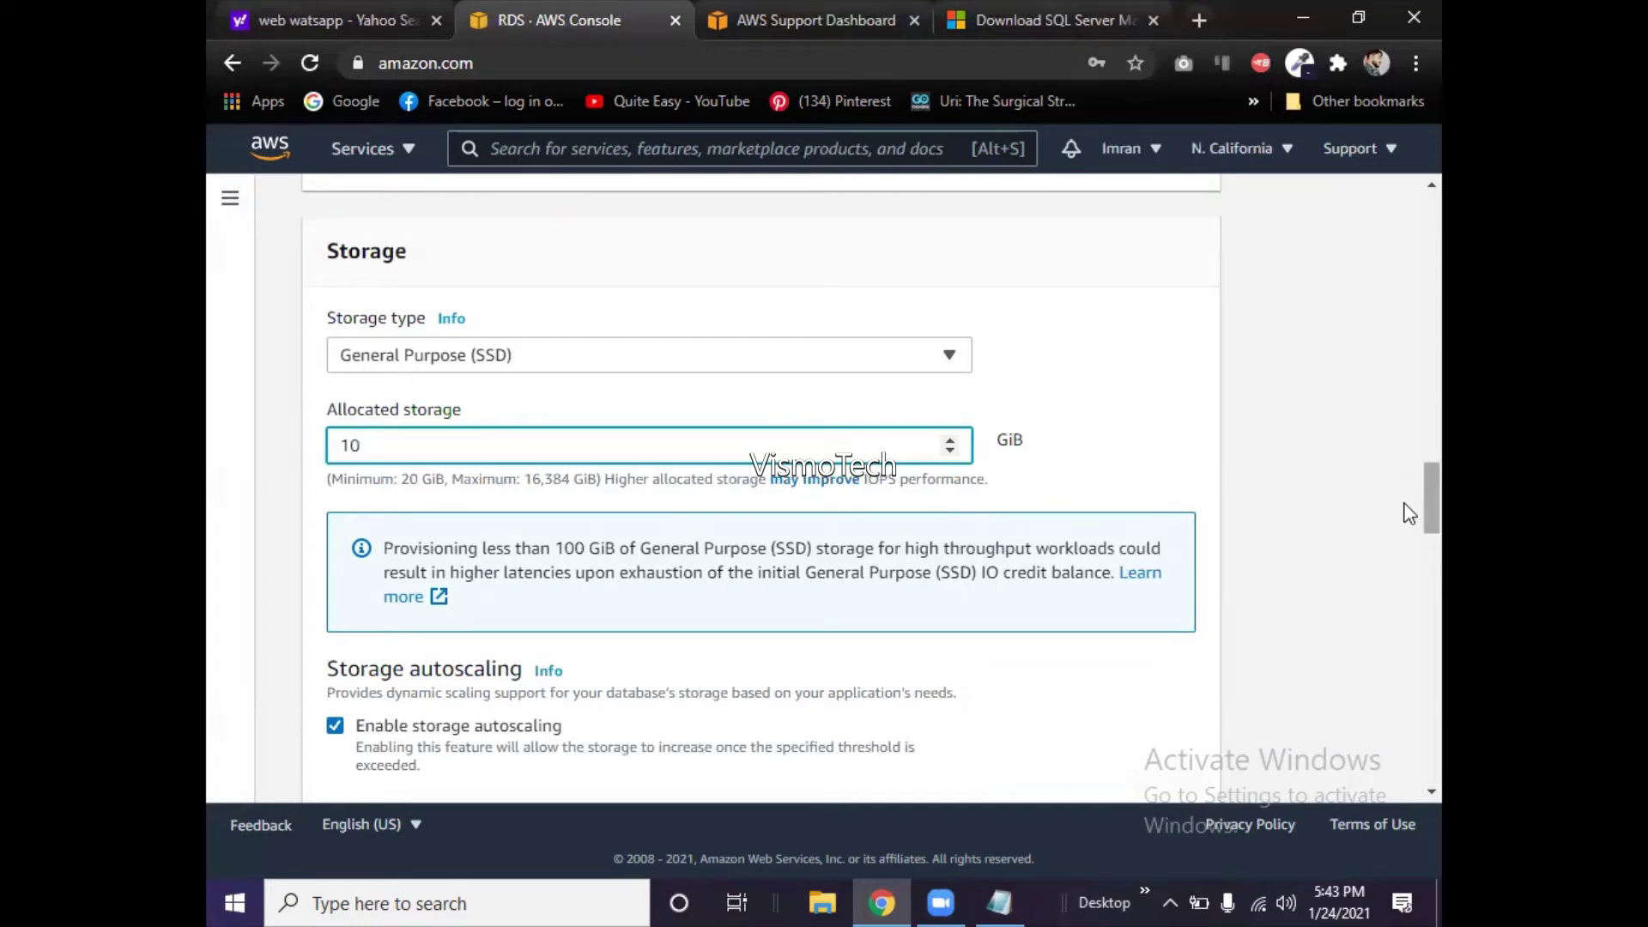
scroll(1408, 513, down, 2)
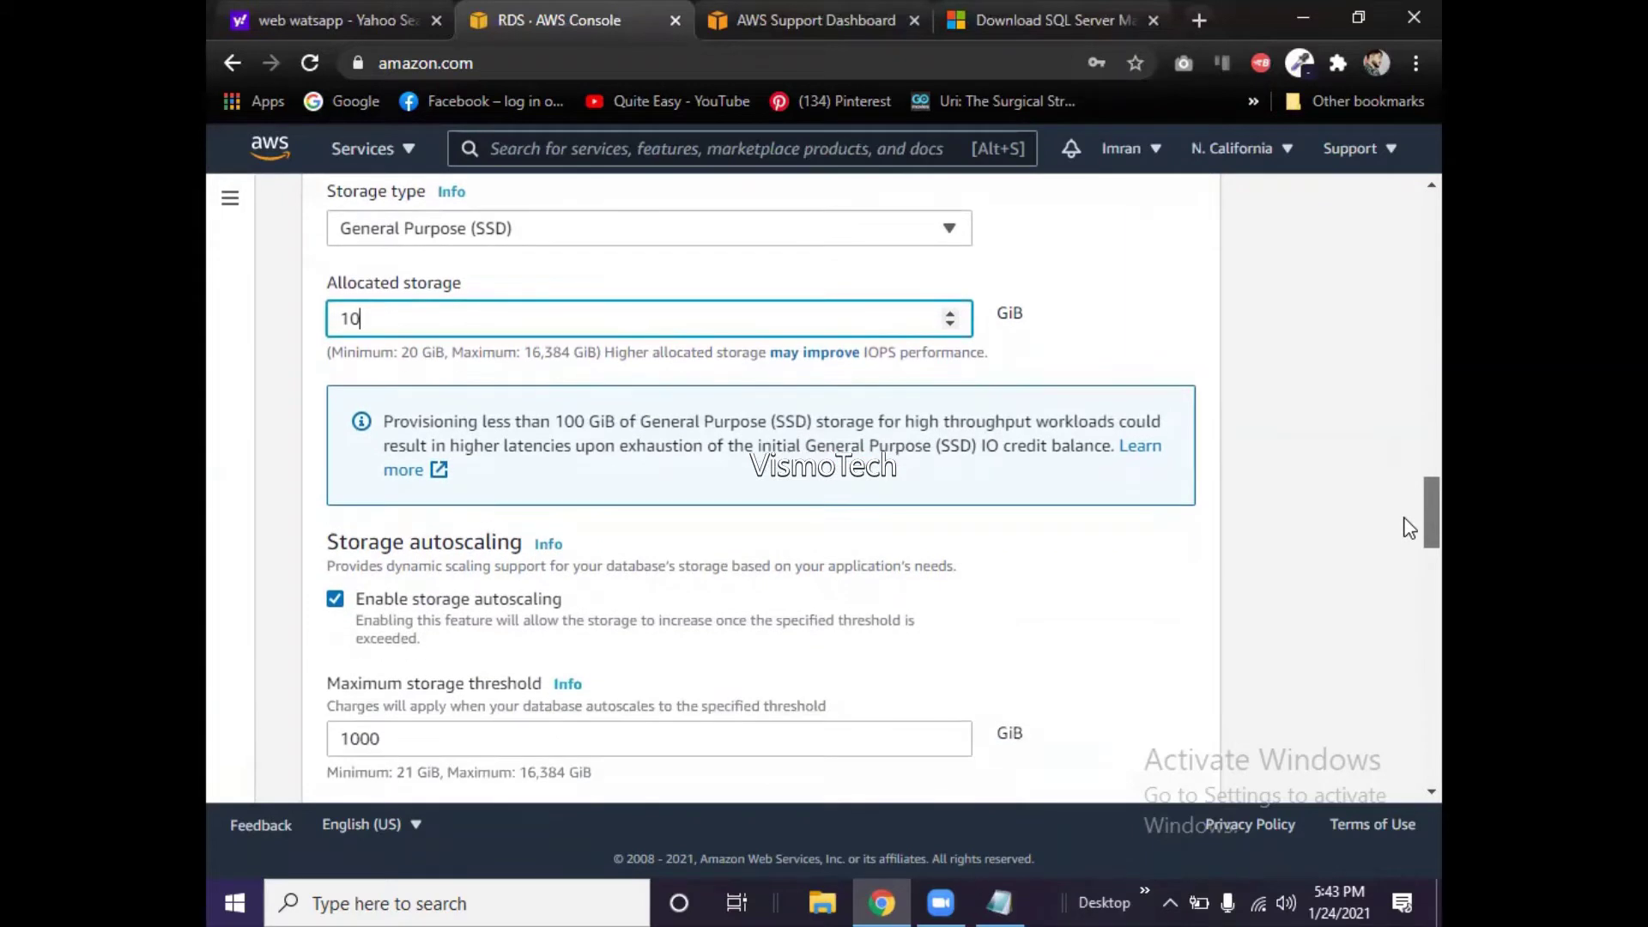
scroll(1409, 527, down, 1)
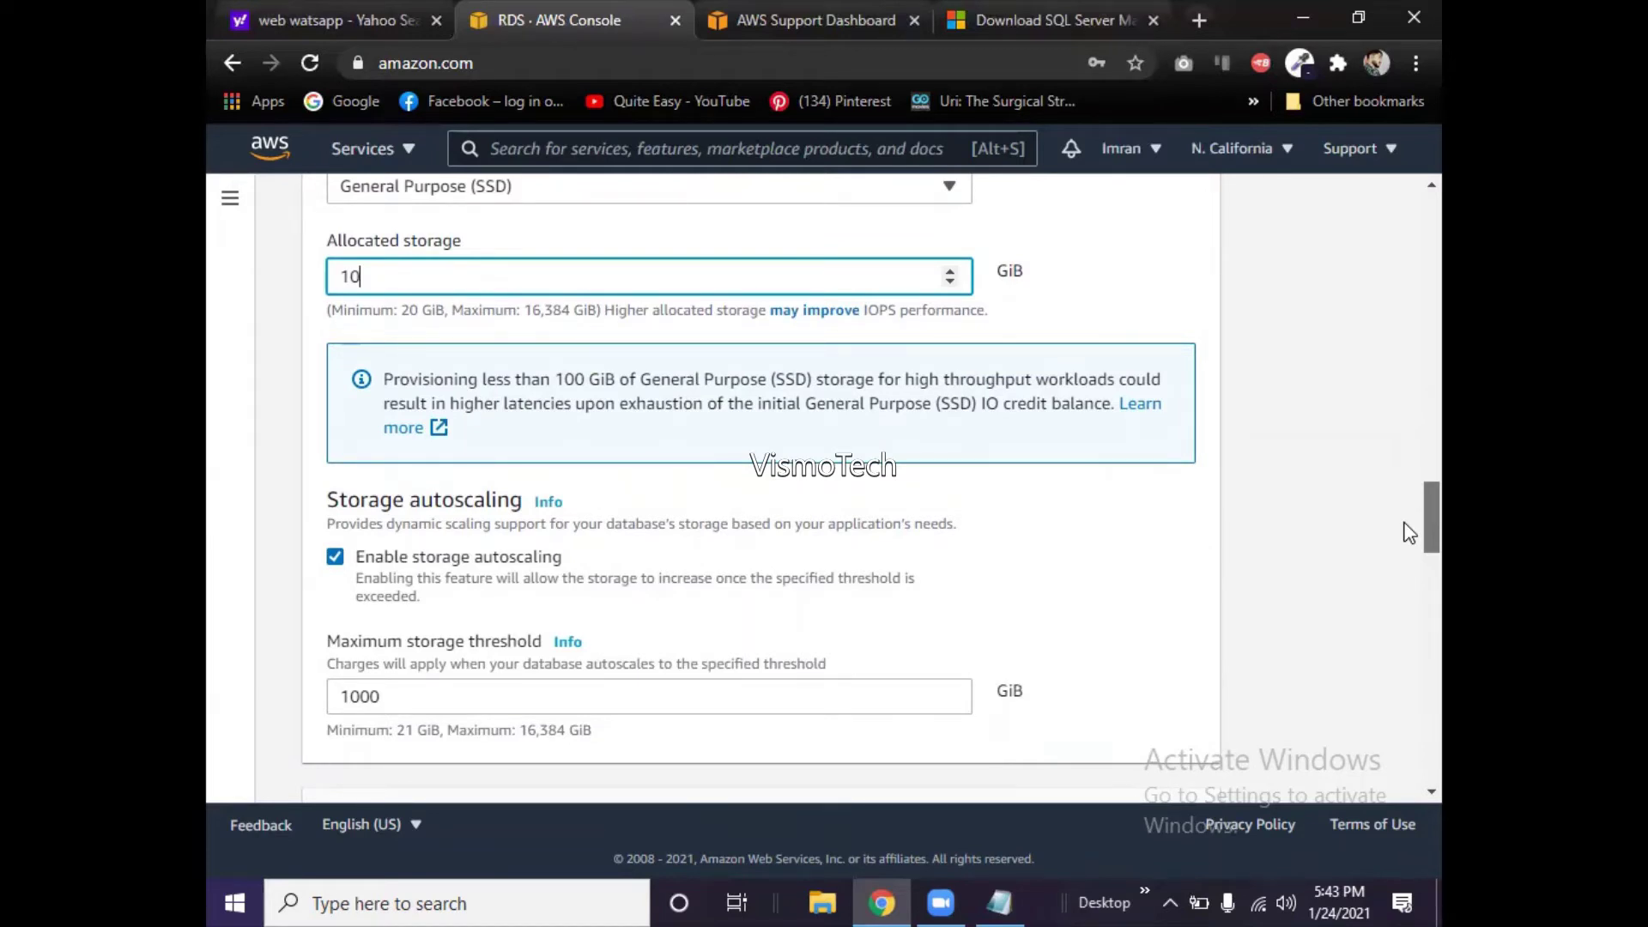
scroll(1409, 531, down, 1)
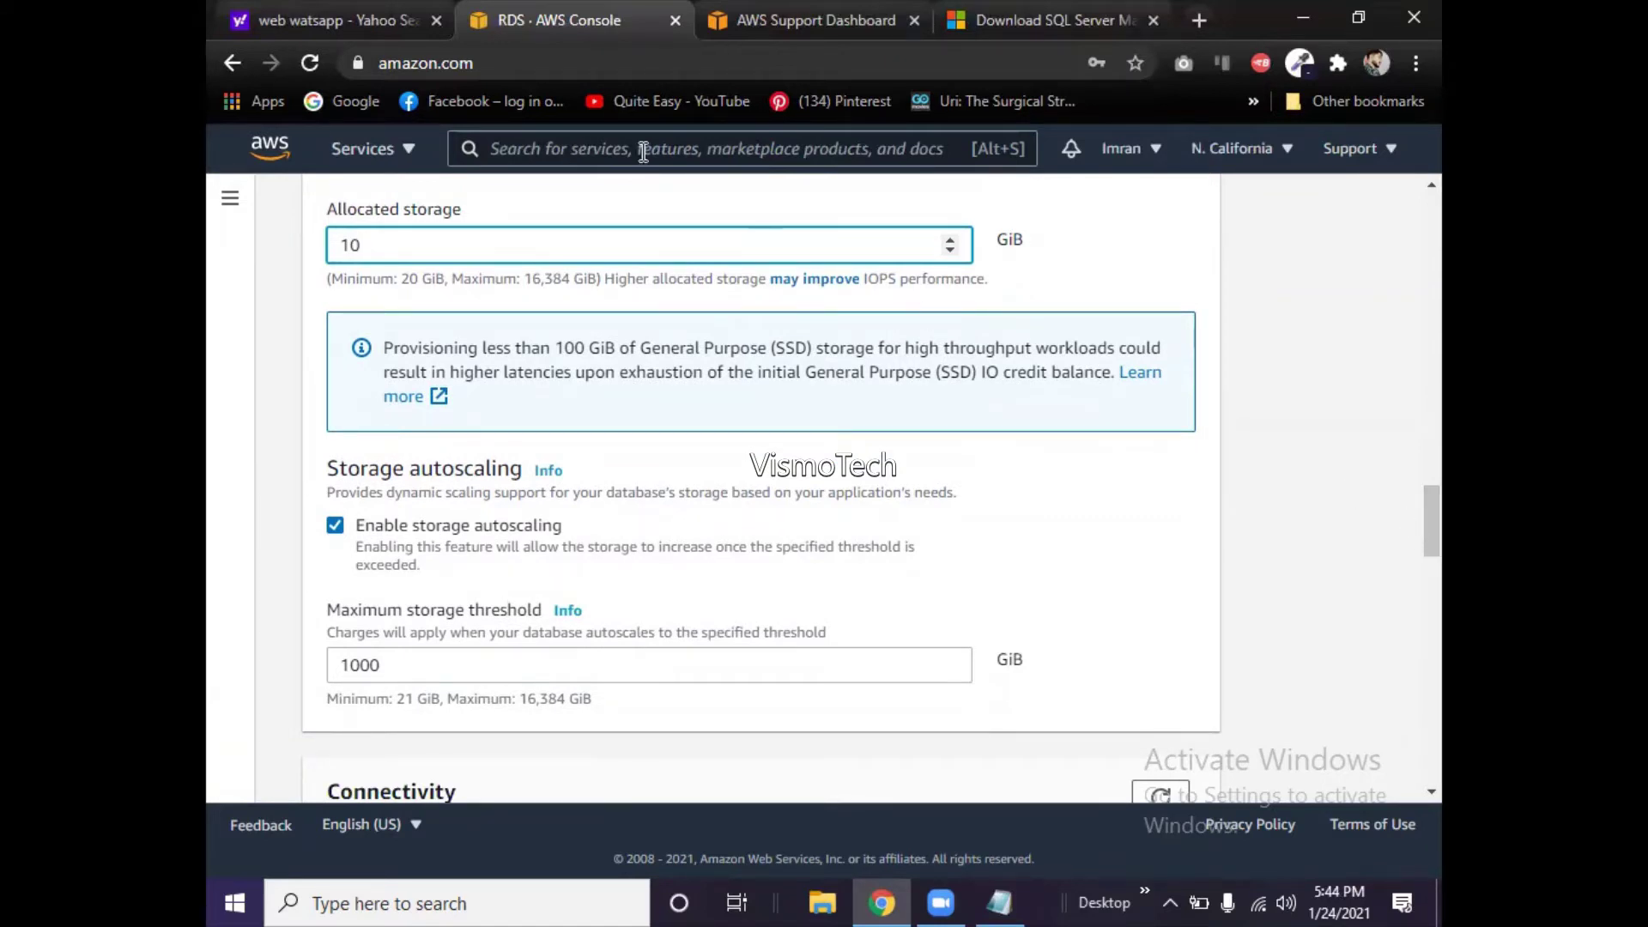
scroll(1403, 455, up, 10)
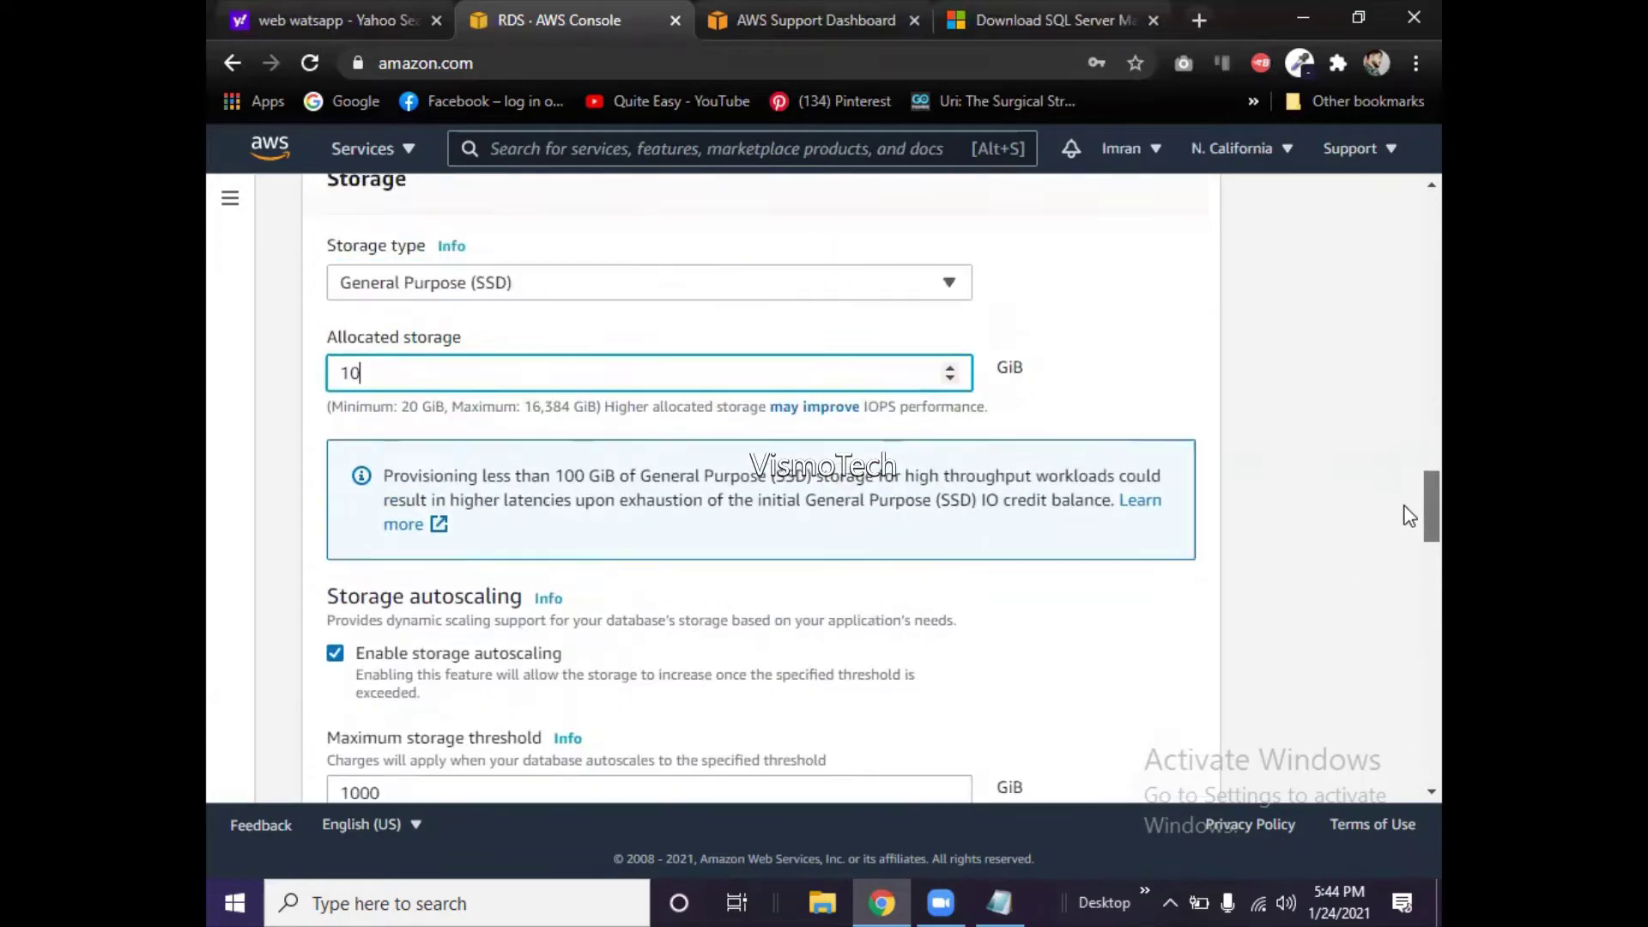
scroll(1408, 514, down, 9)
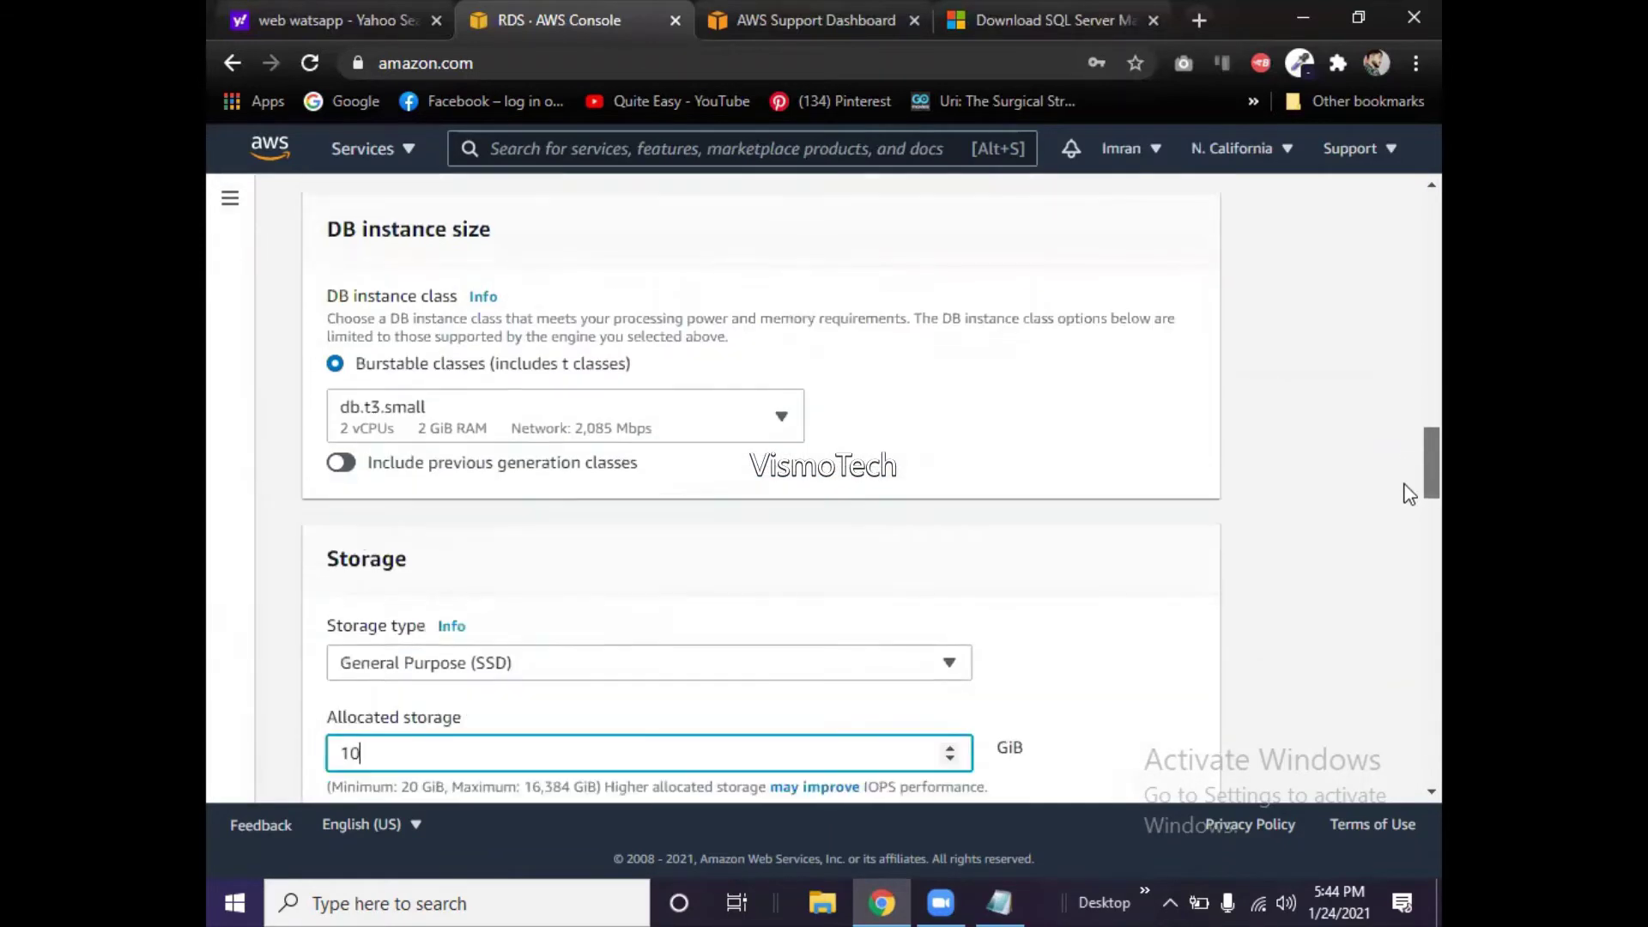
scroll(1409, 527, down, 2)
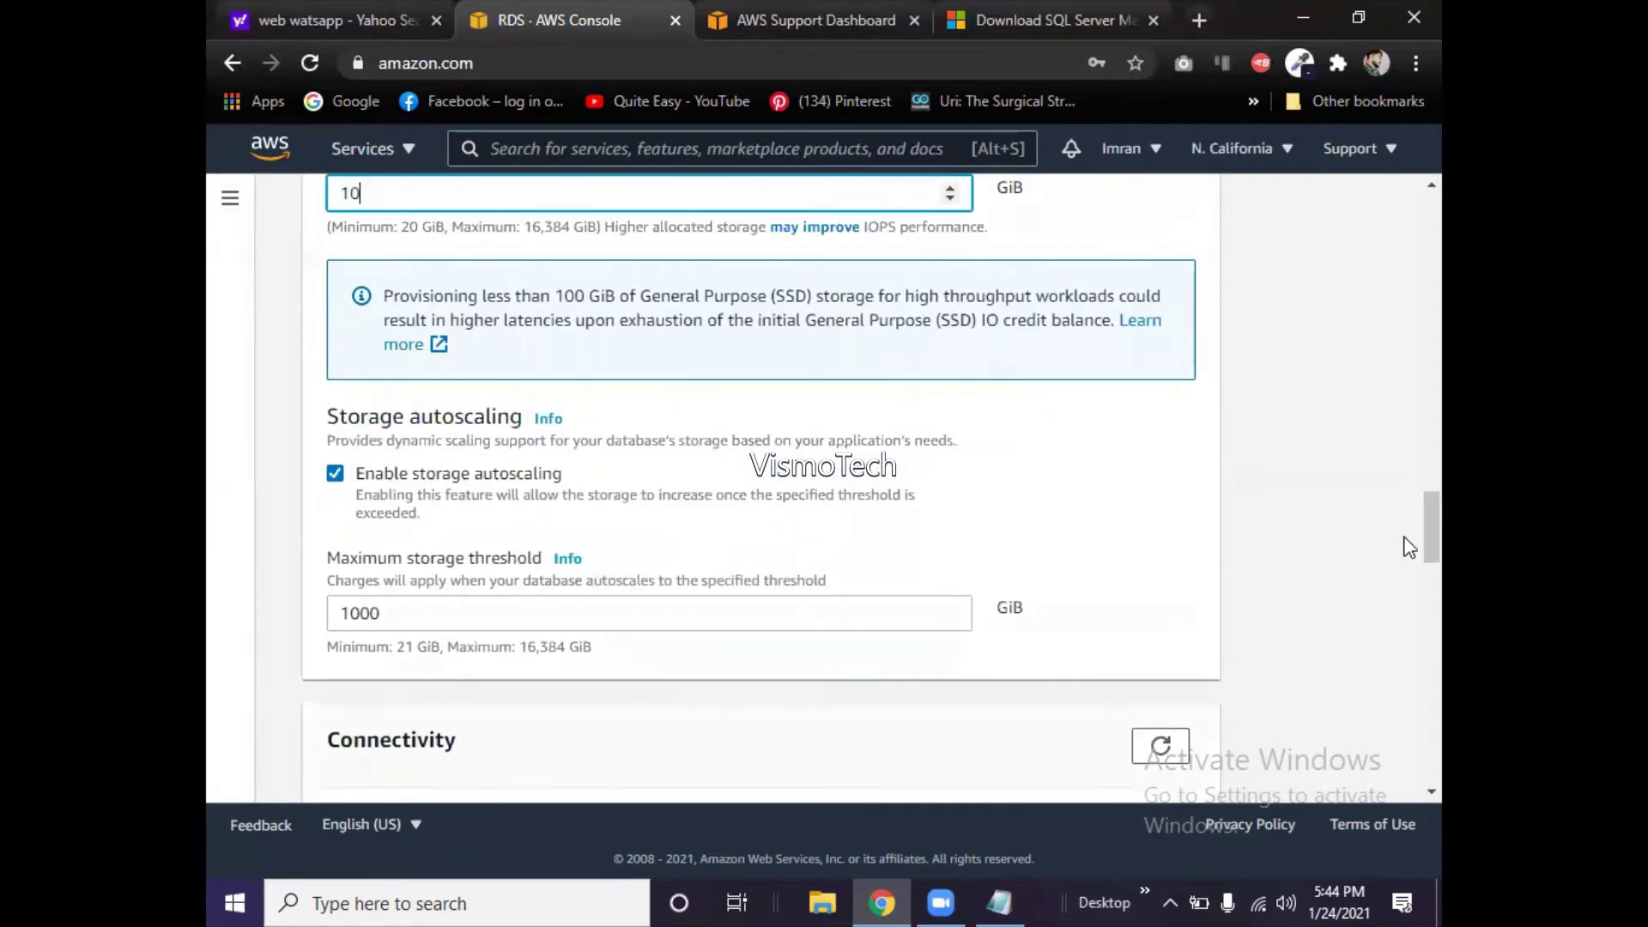
- Review the minimum-size error and restore allocated storage to 20 GiB
click(640, 639)
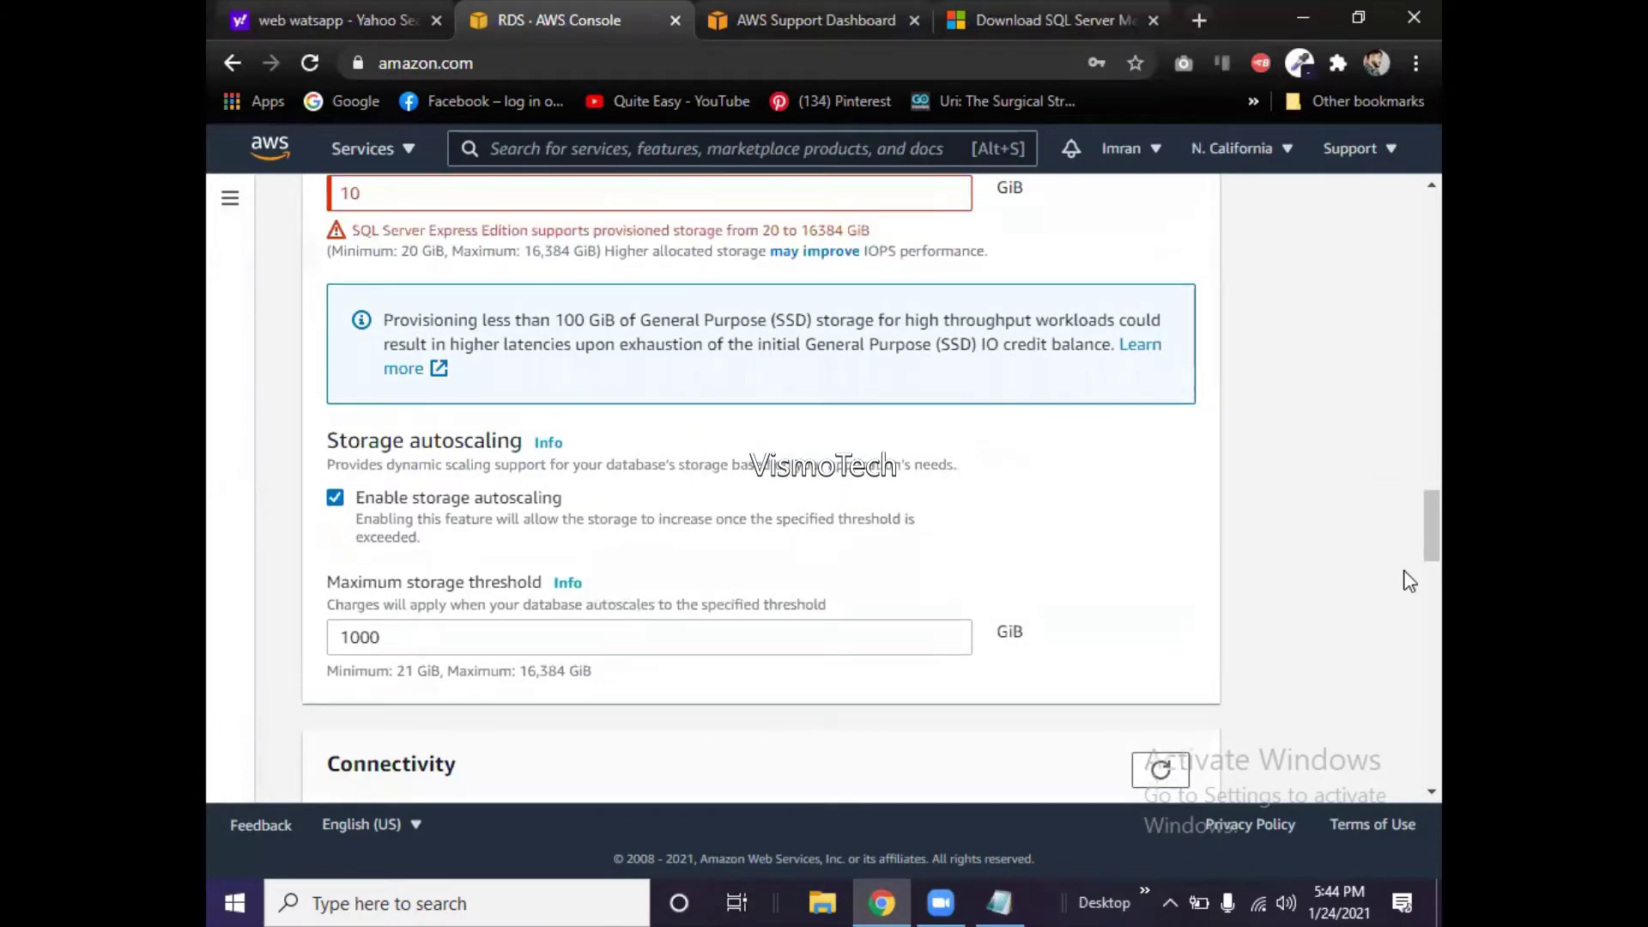
scroll(1408, 550, up, 2)
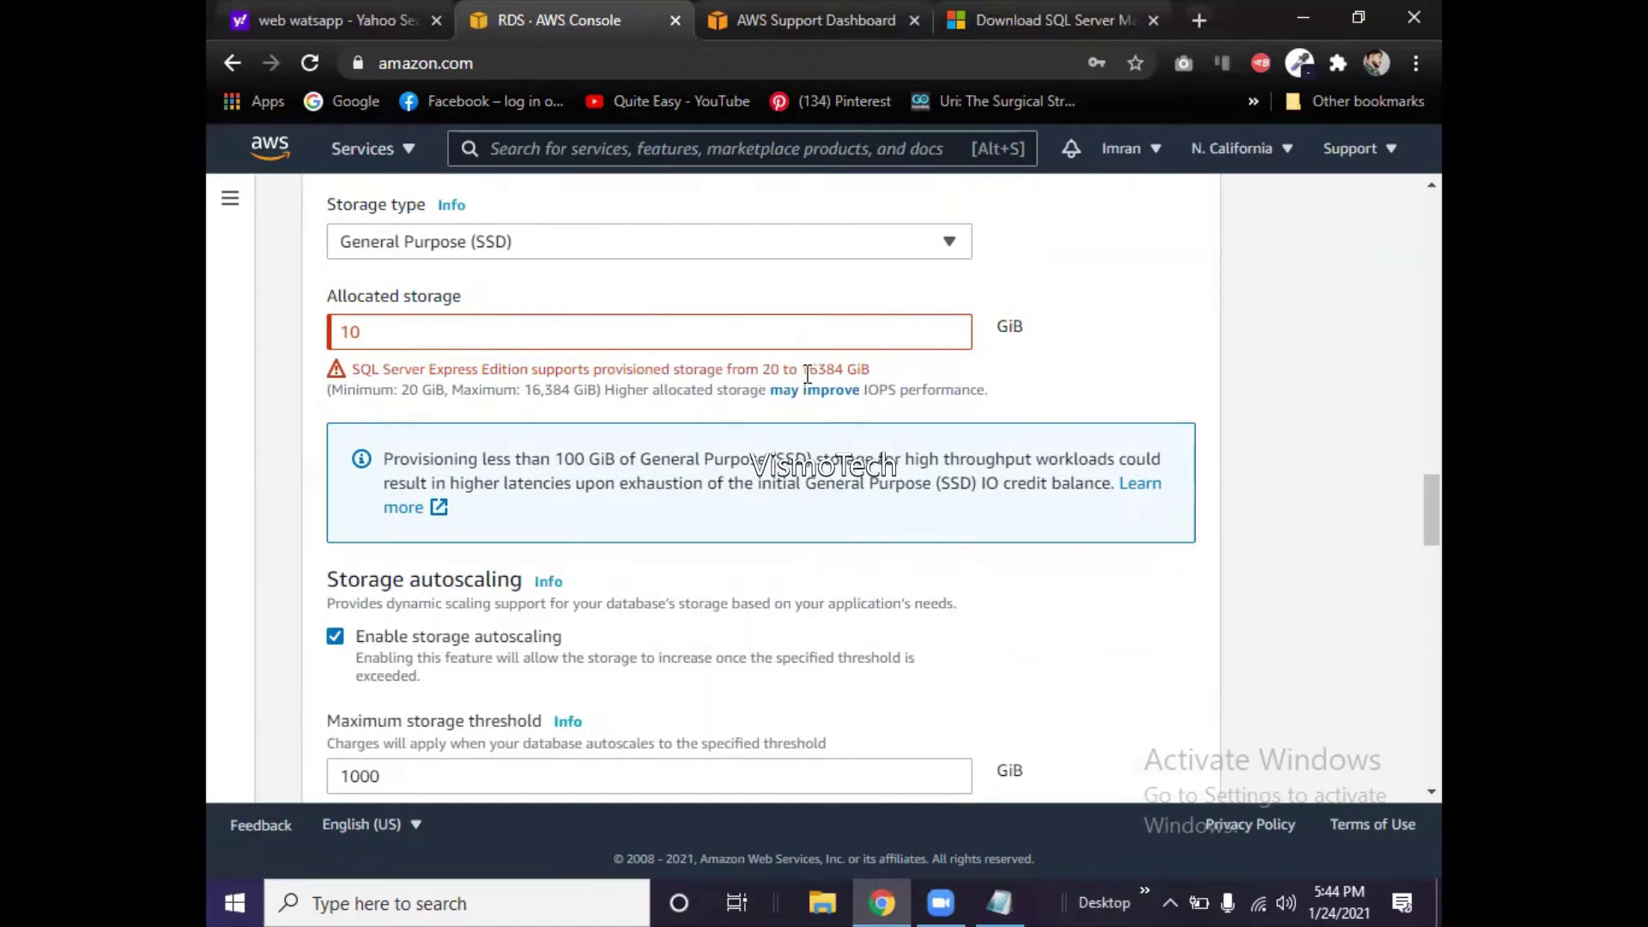
drag(805, 374, 841, 371)
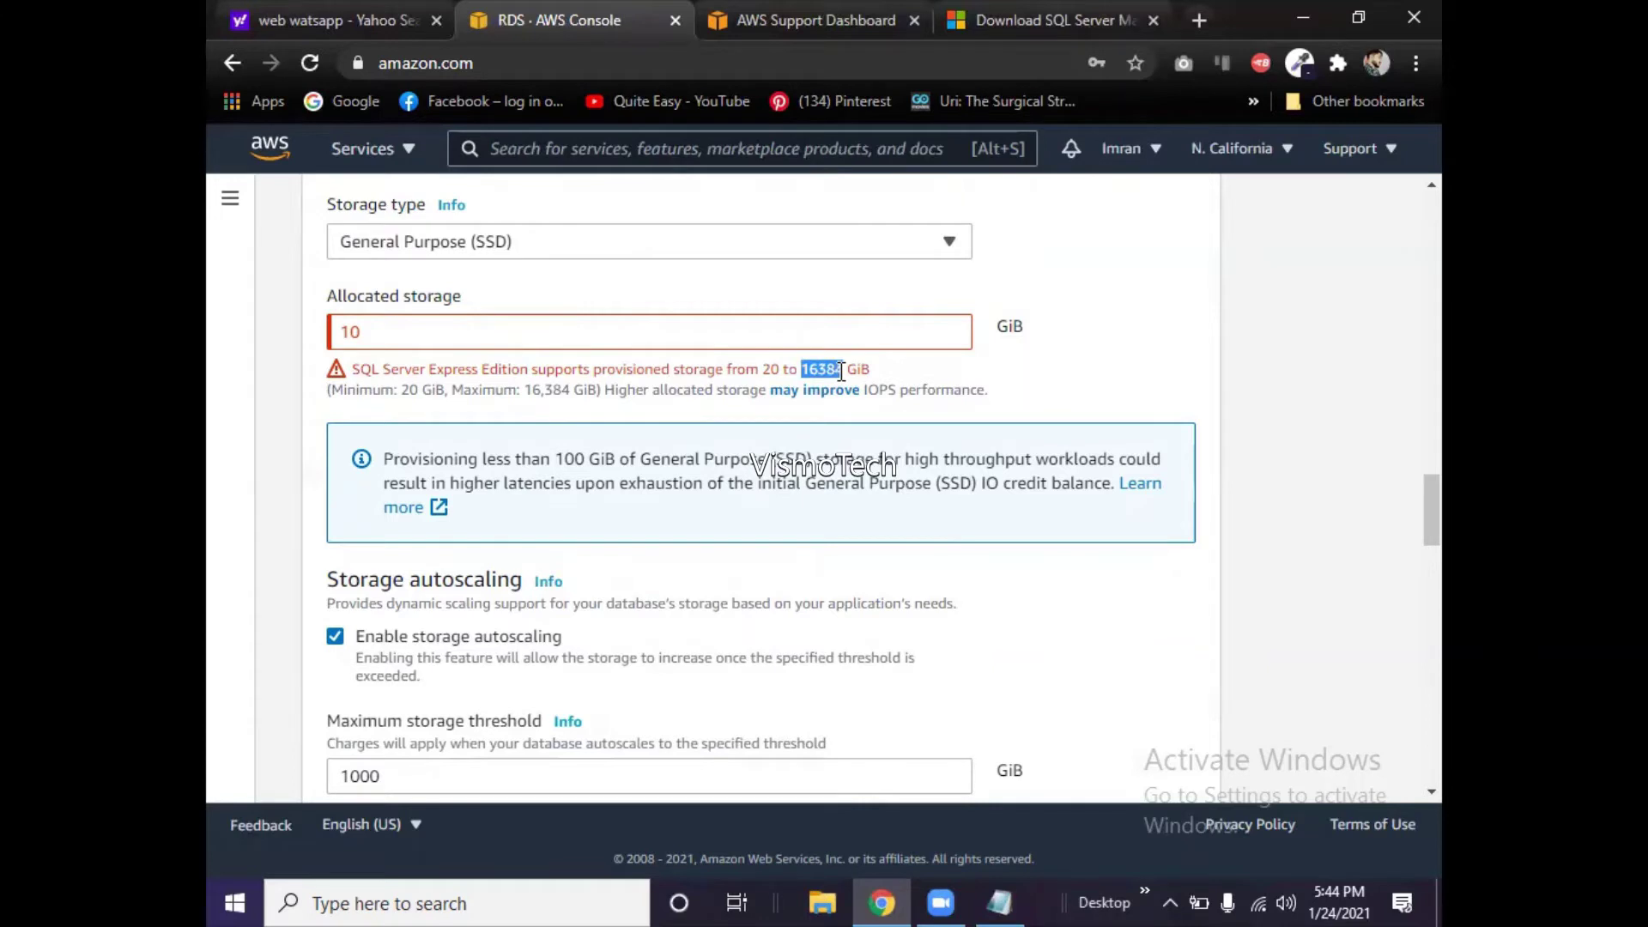
click(472, 328)
key(BackSpace)
key(BackSpace)
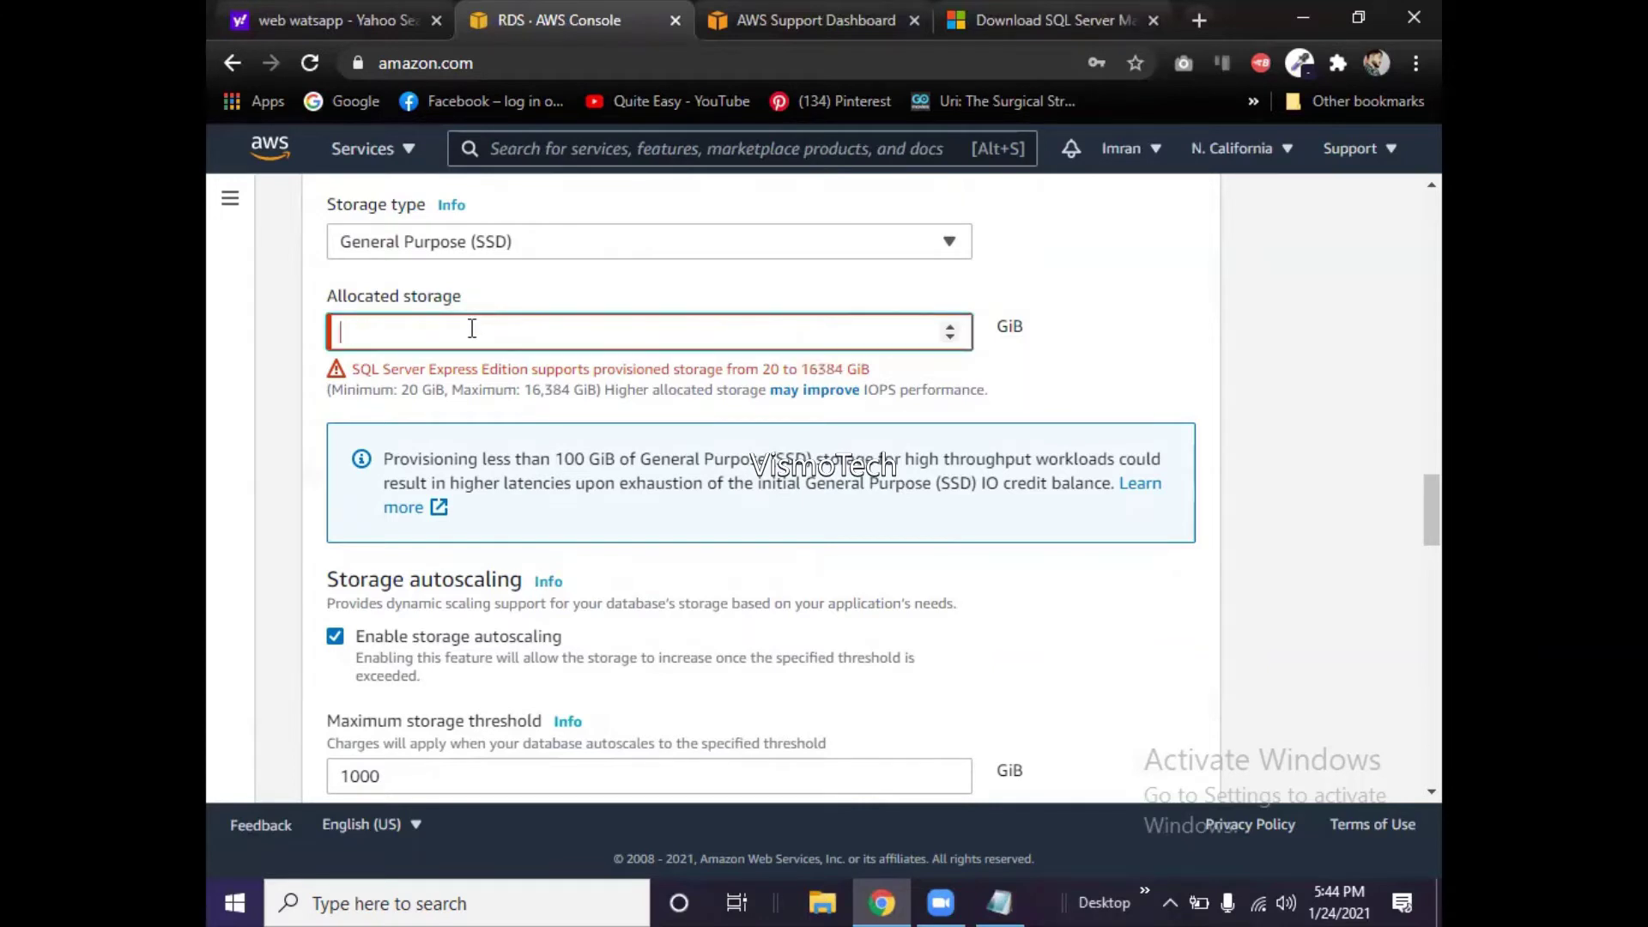
text(20)
click(1404, 442)
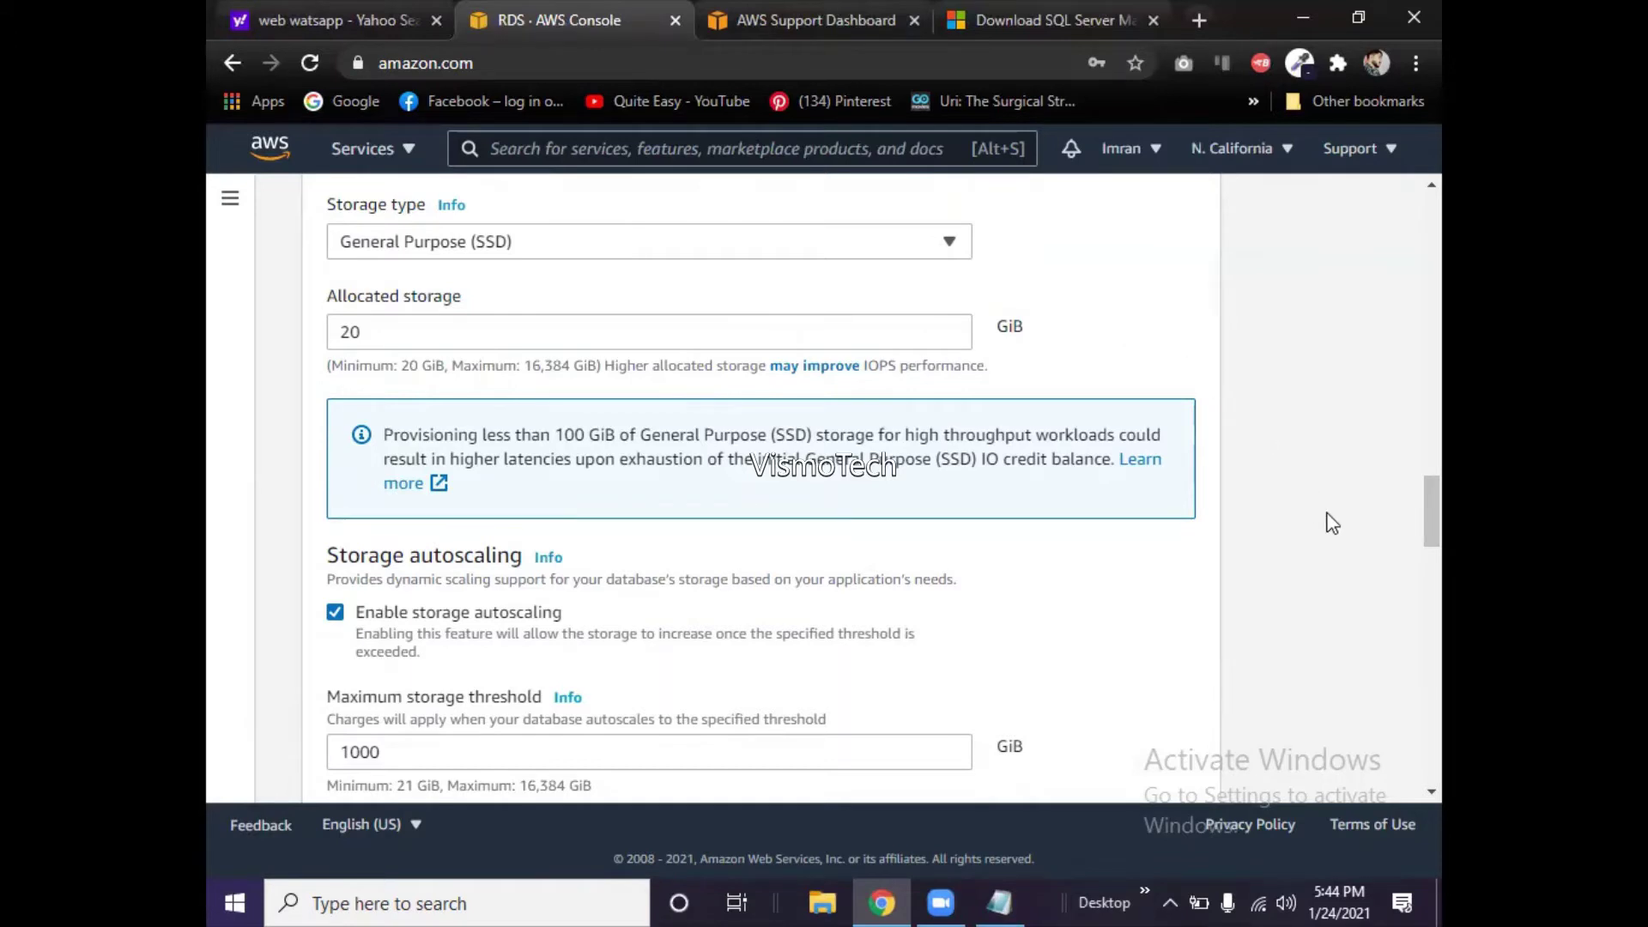
scroll(1408, 533, down, 2)
scroll(1409, 534, down, 5)
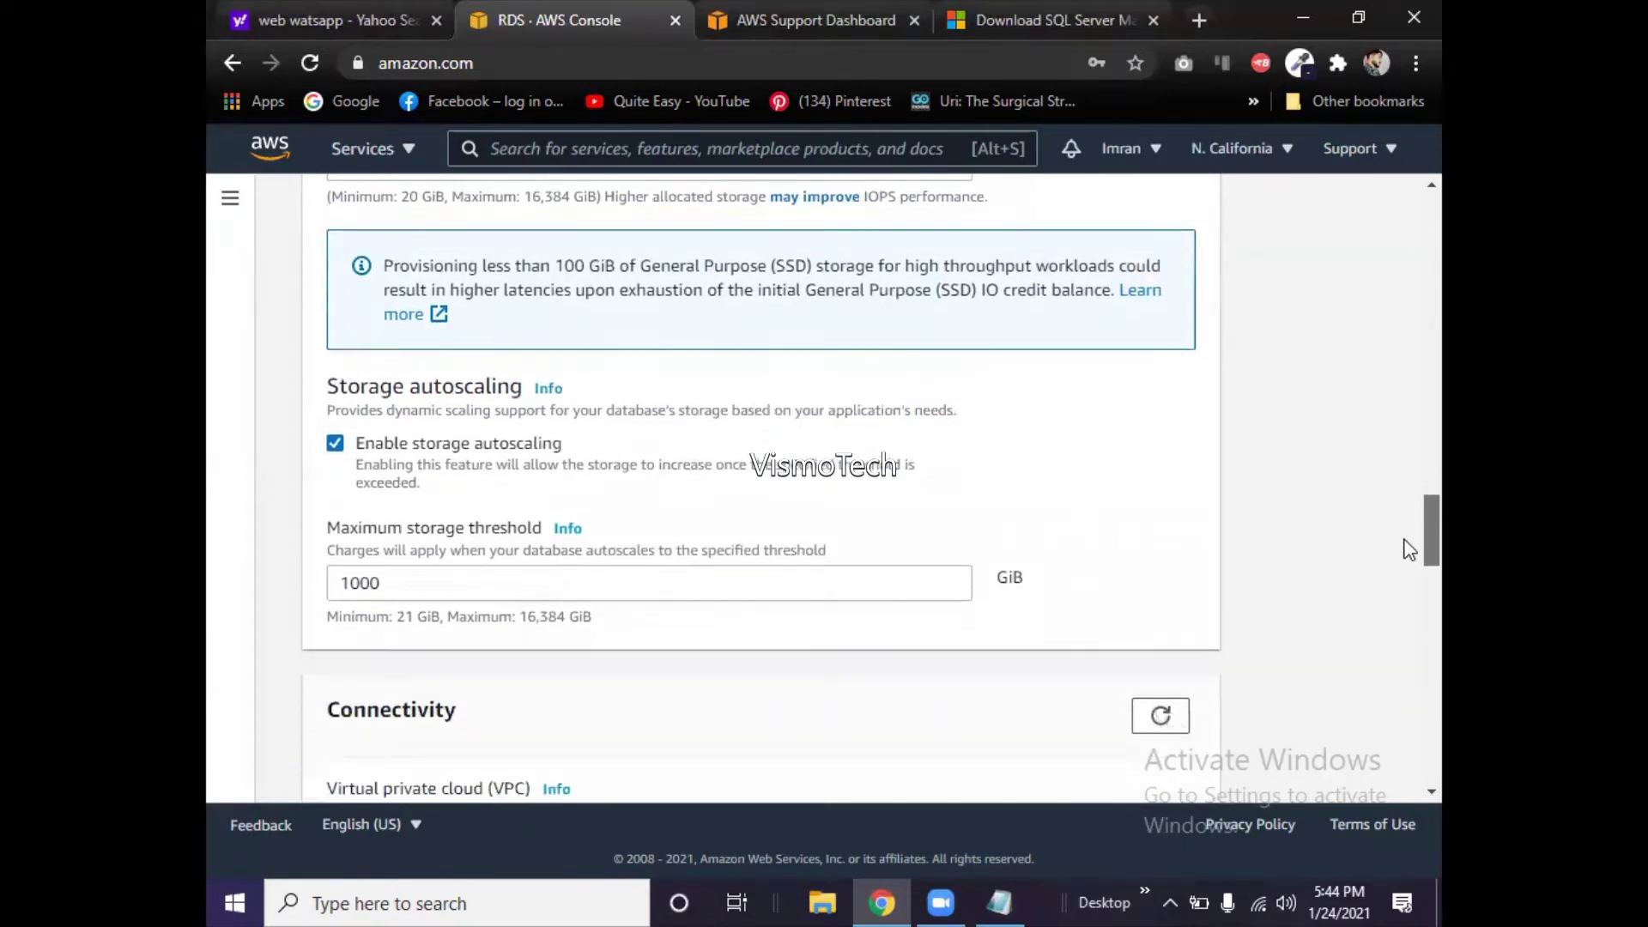
scroll(1408, 575, down, 2)
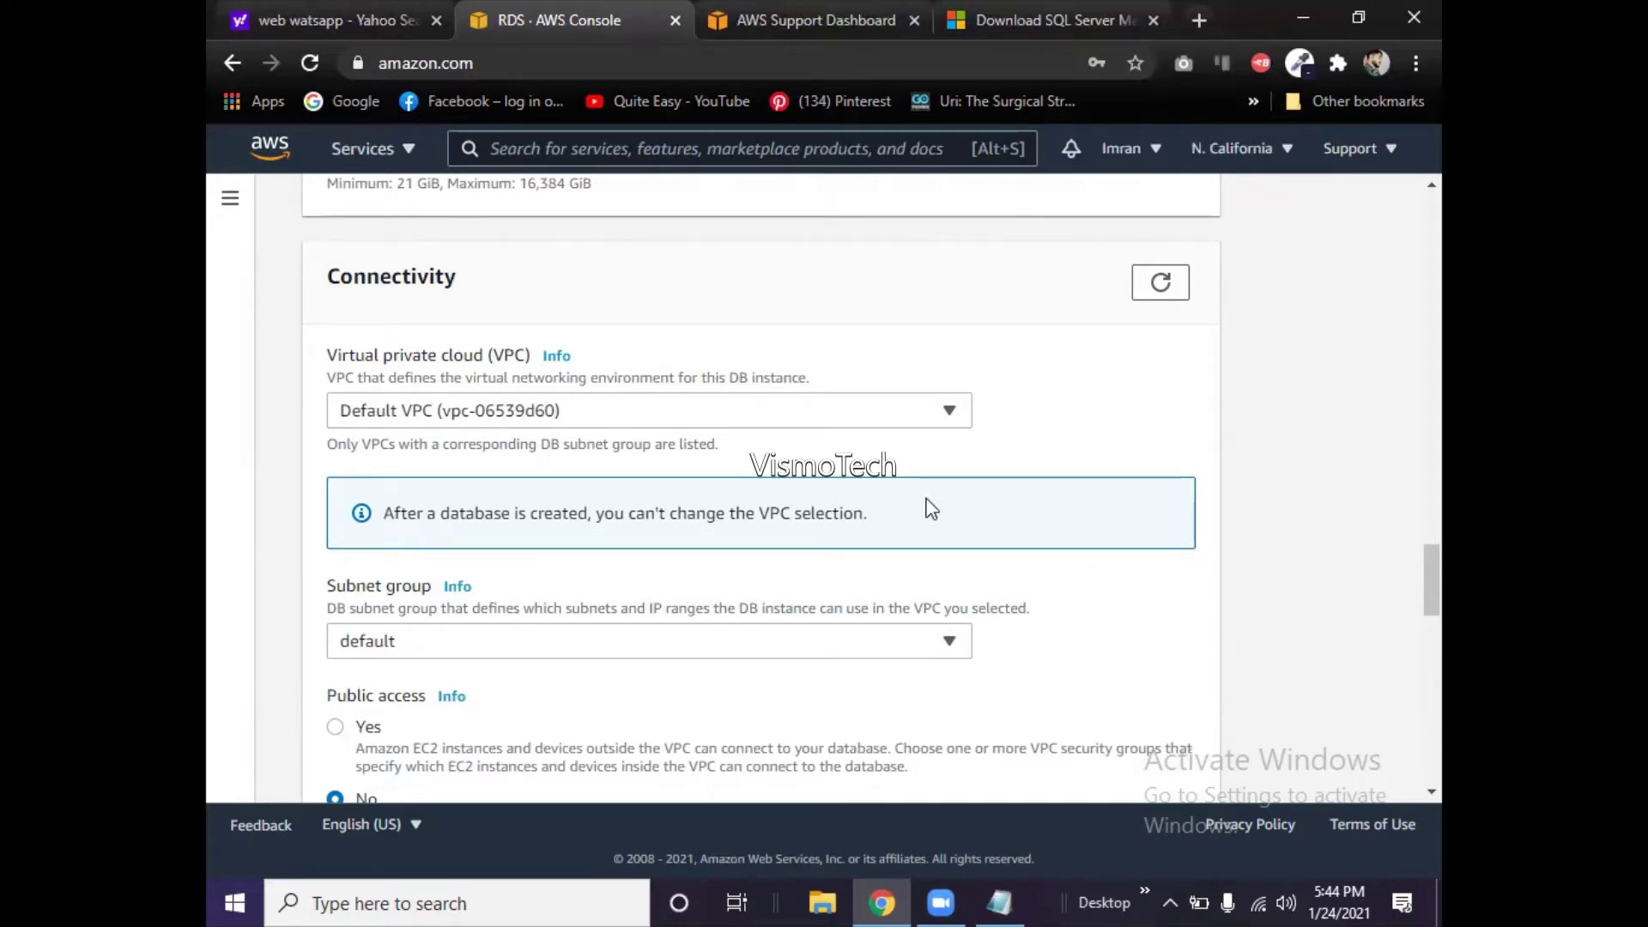
click(882, 414)
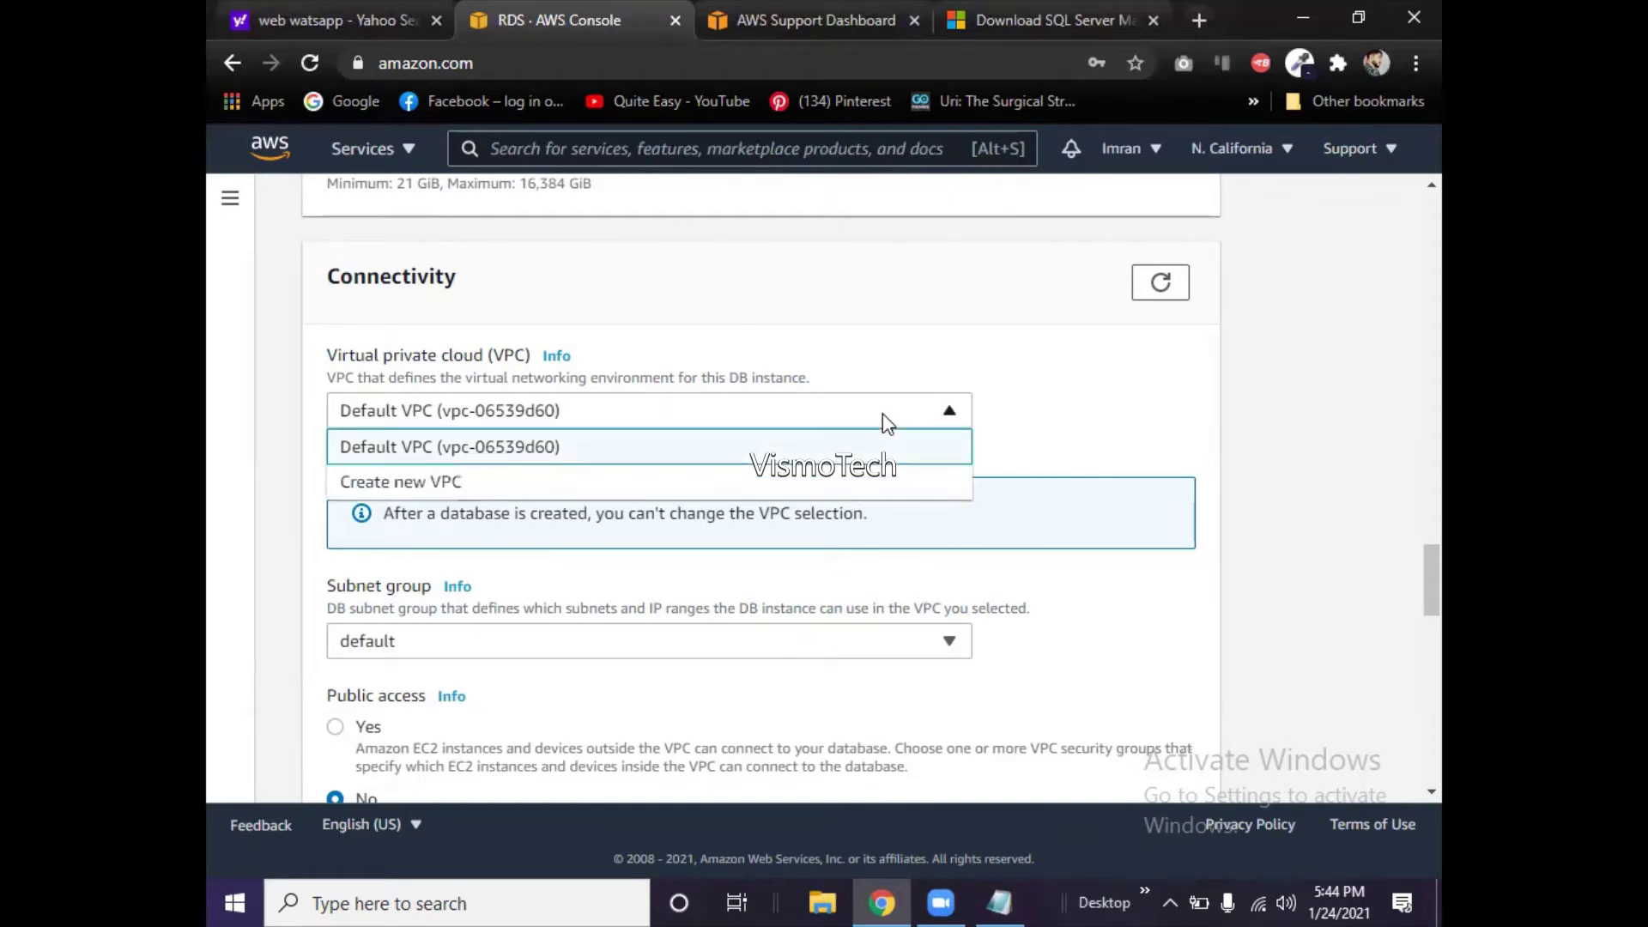
click(884, 415)
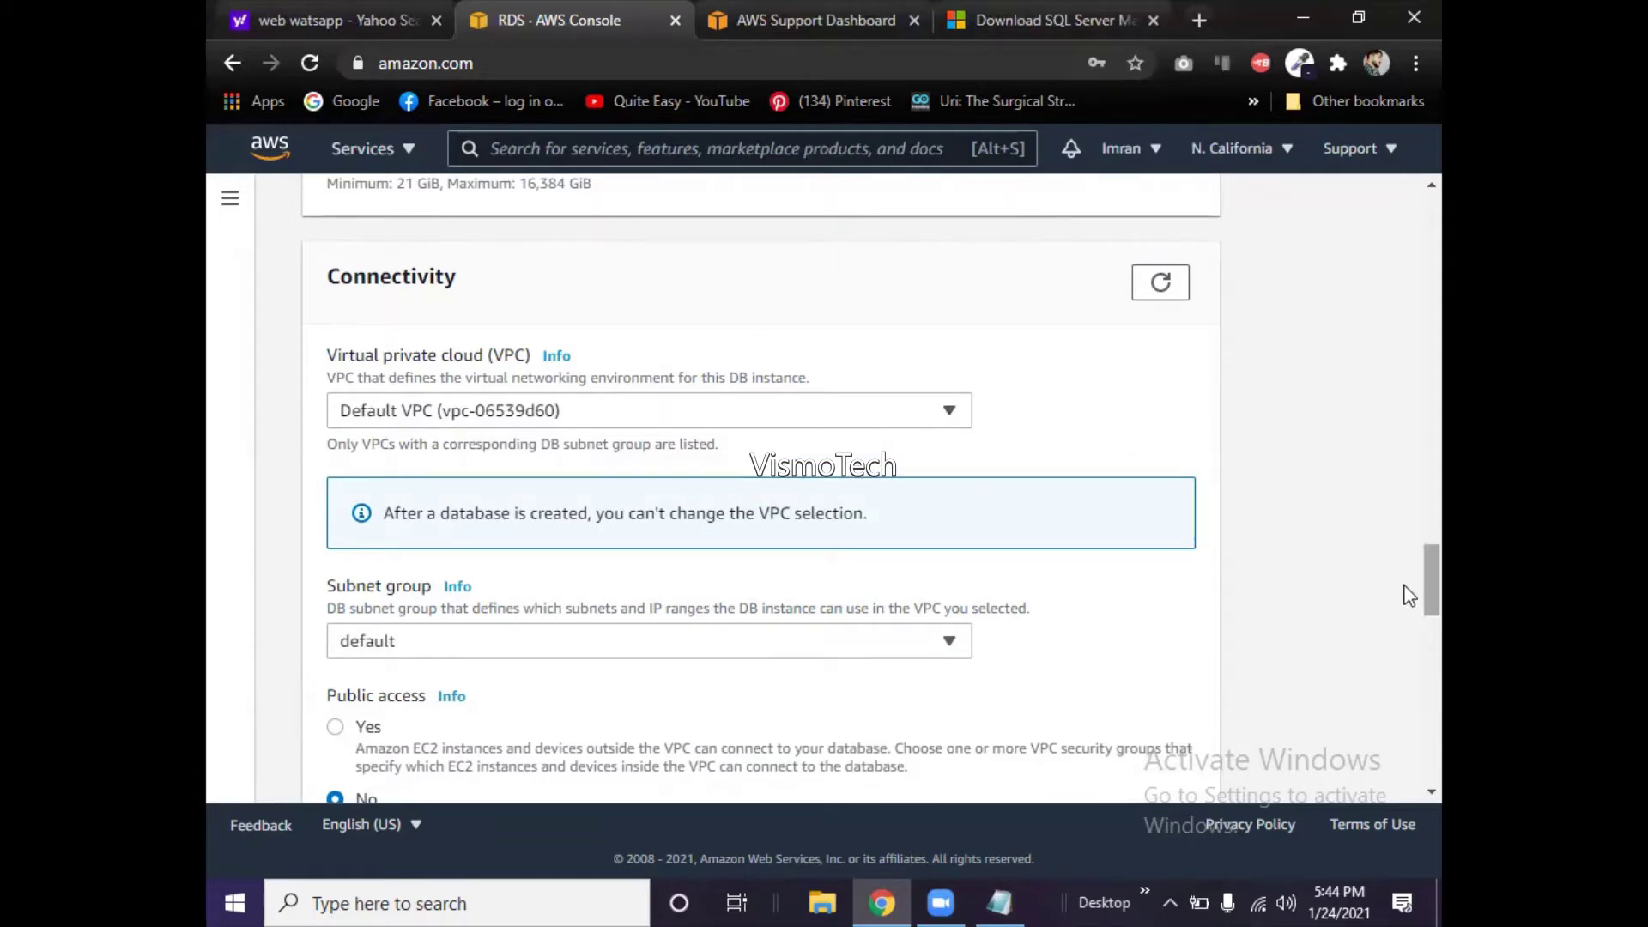
scroll(1410, 595, down, 3)
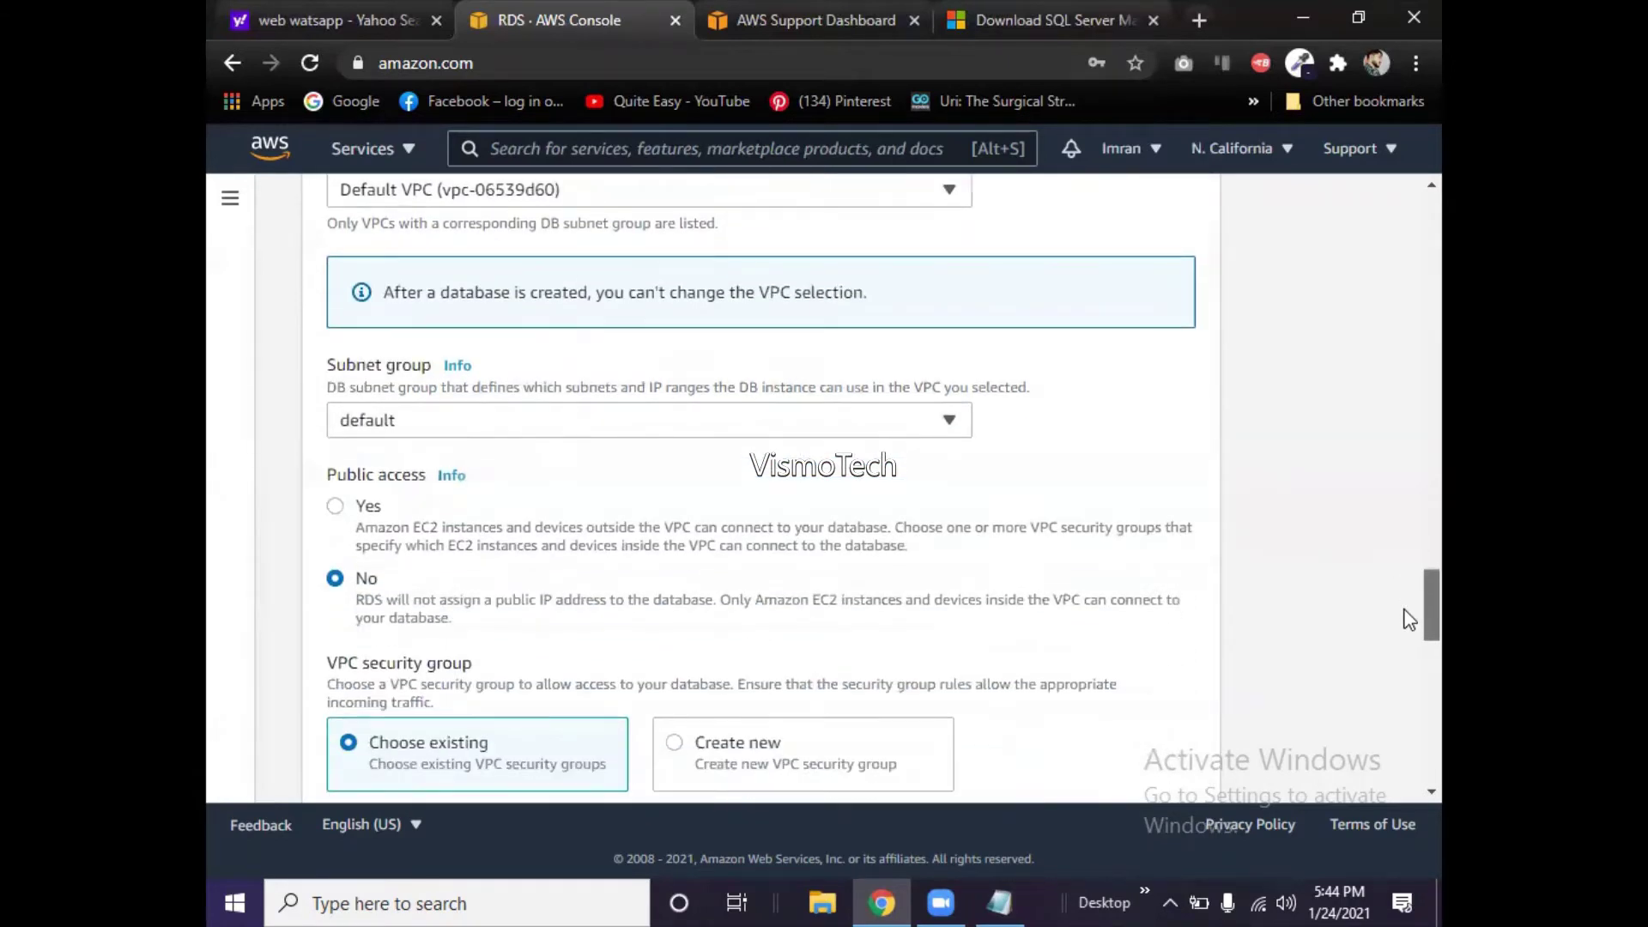
scroll(1409, 620, down, 1)
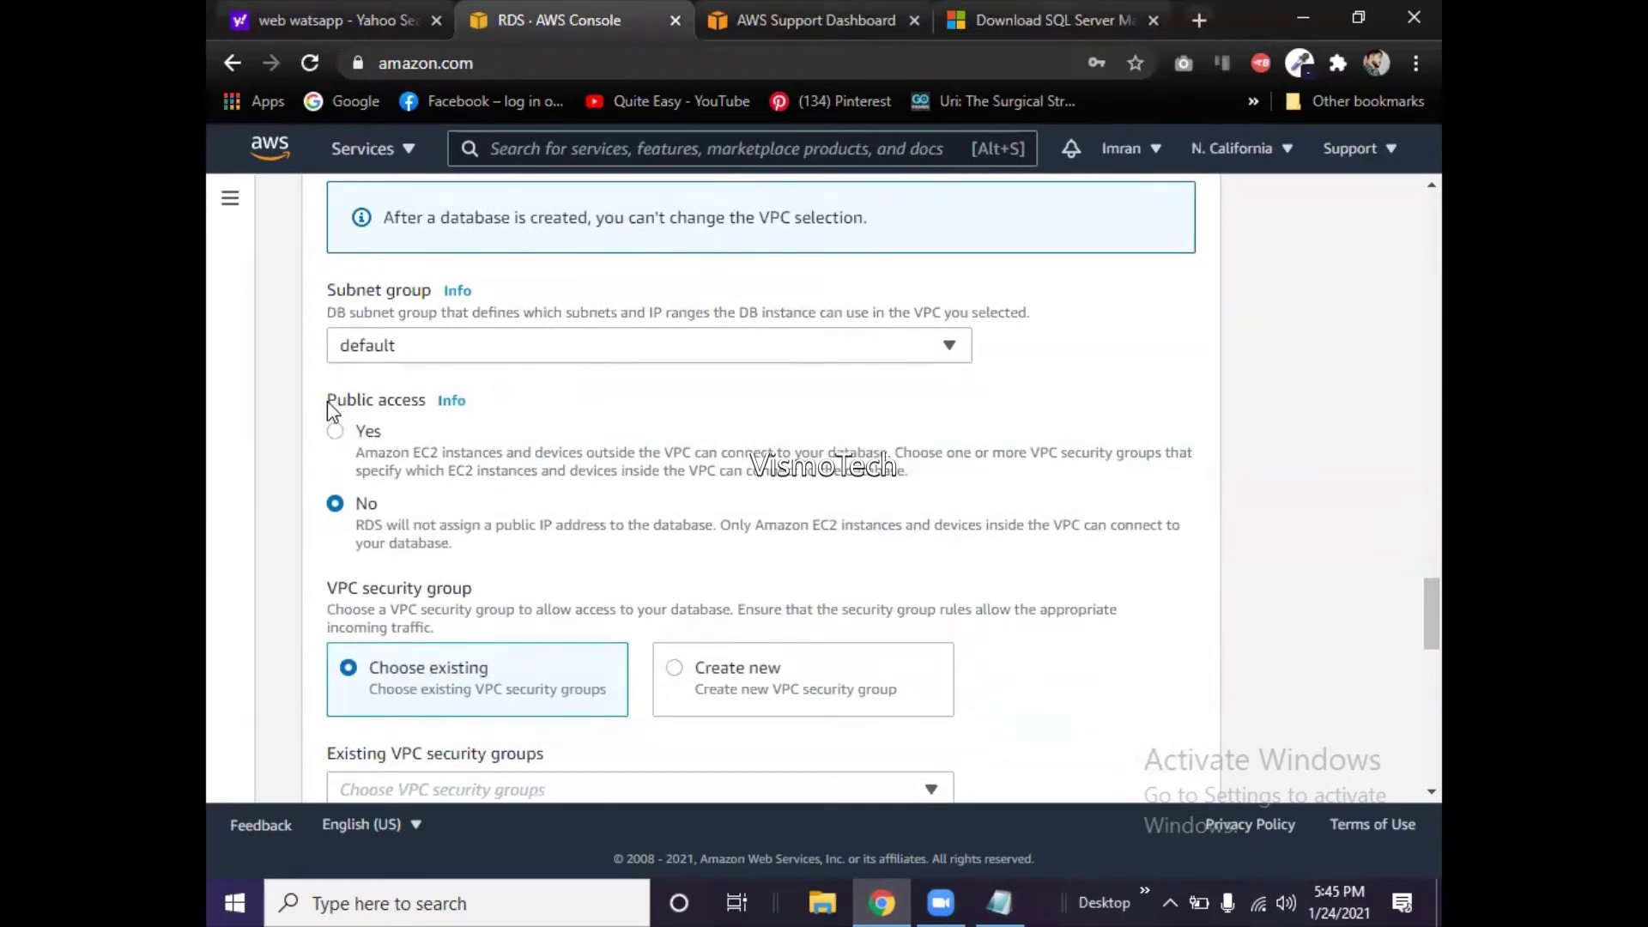
drag(327, 399, 369, 413)
click(370, 436)
click(369, 435)
drag(1431, 611, 1431, 615)
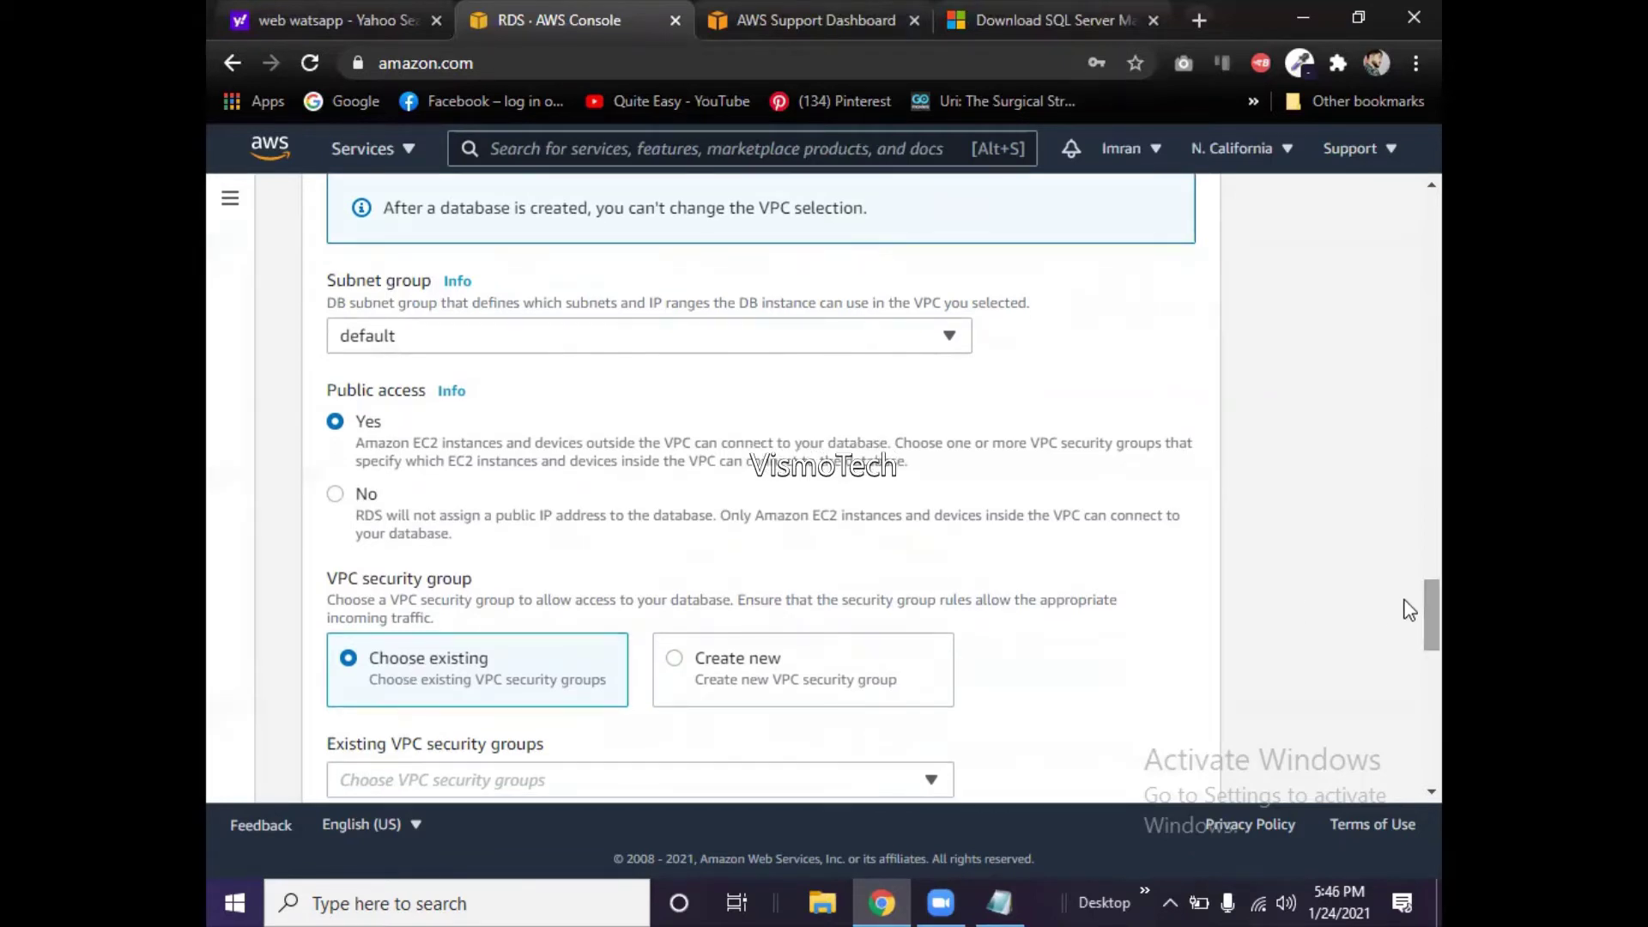
click(362, 496)
scroll(1409, 635, down, 2)
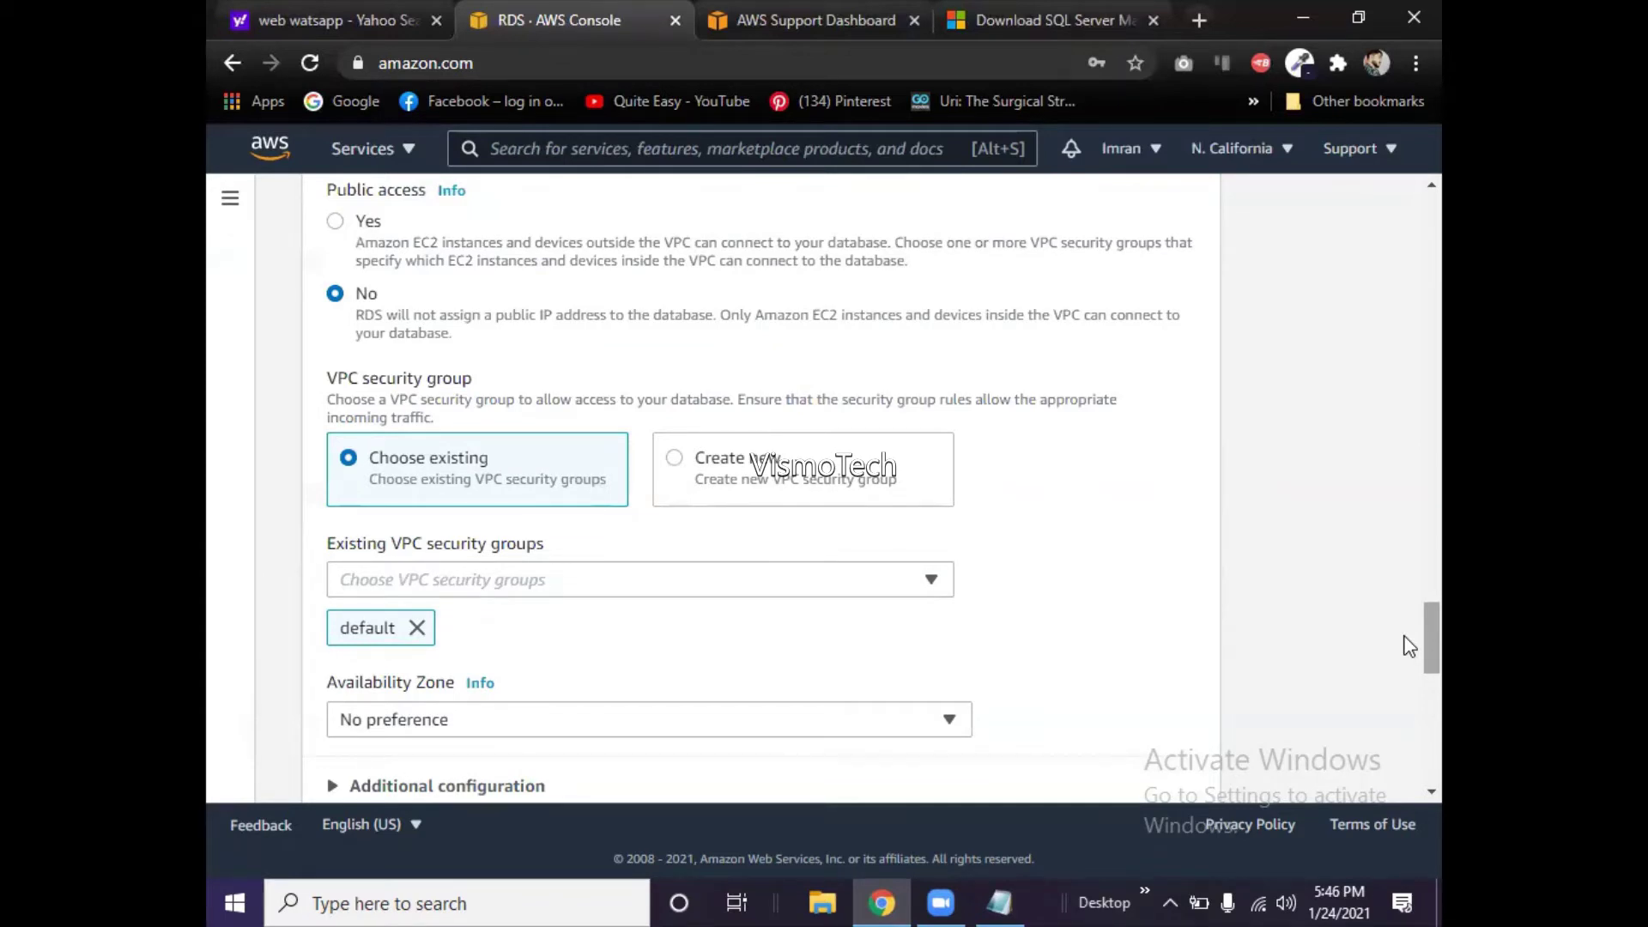
click(934, 585)
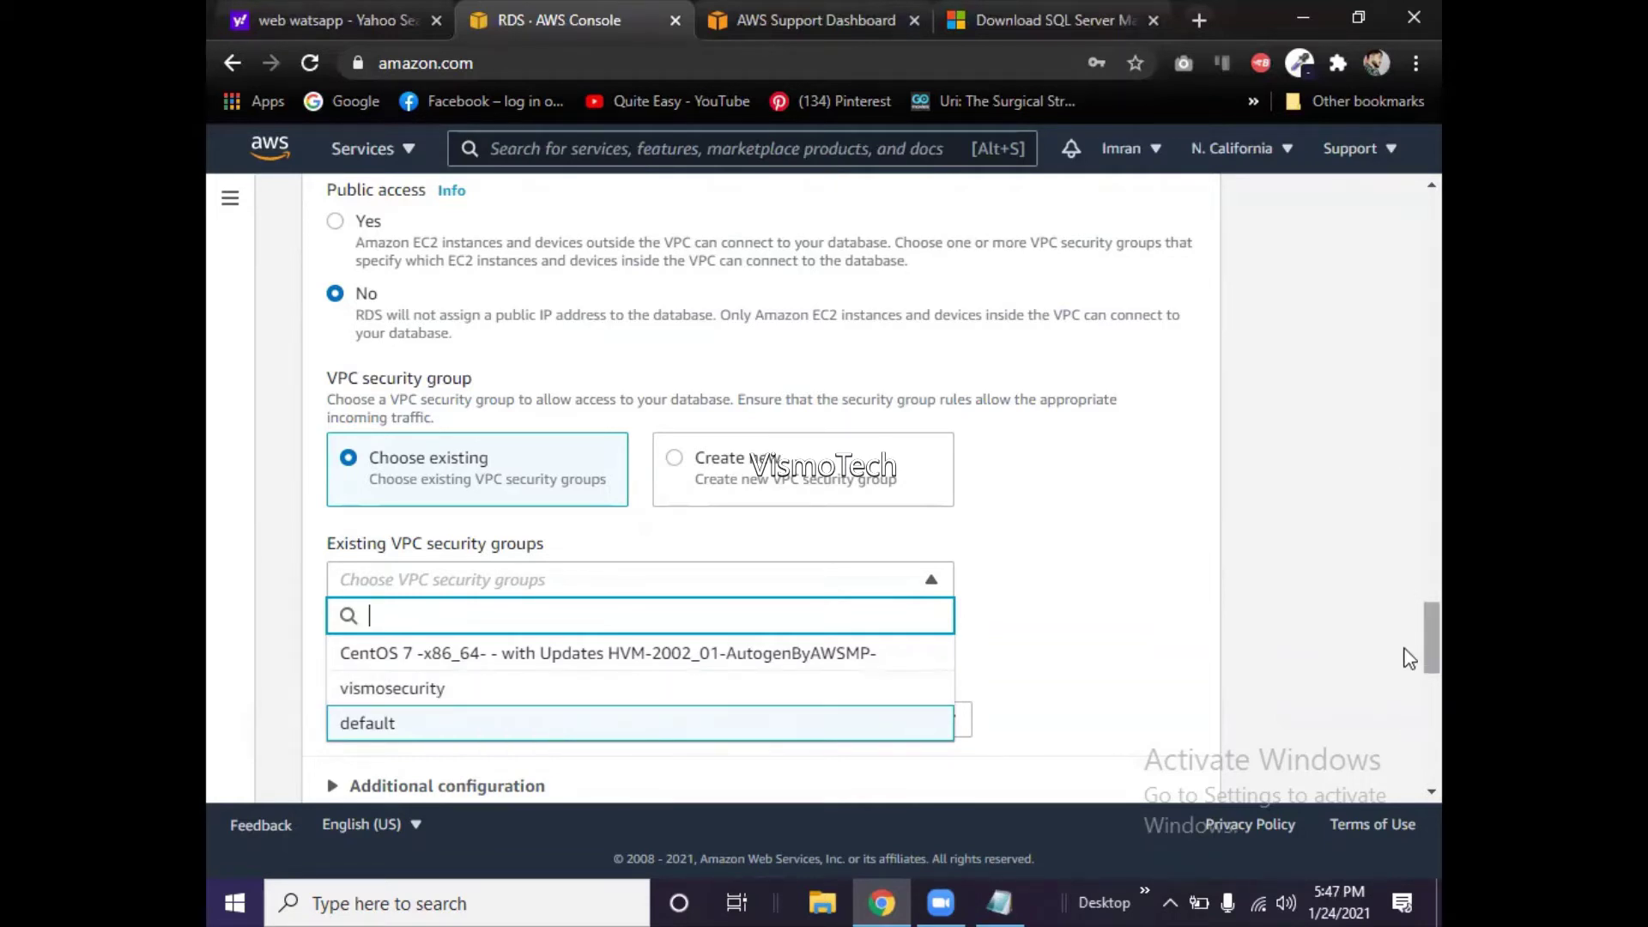
key(Return)
scroll(1408, 658, down, 3)
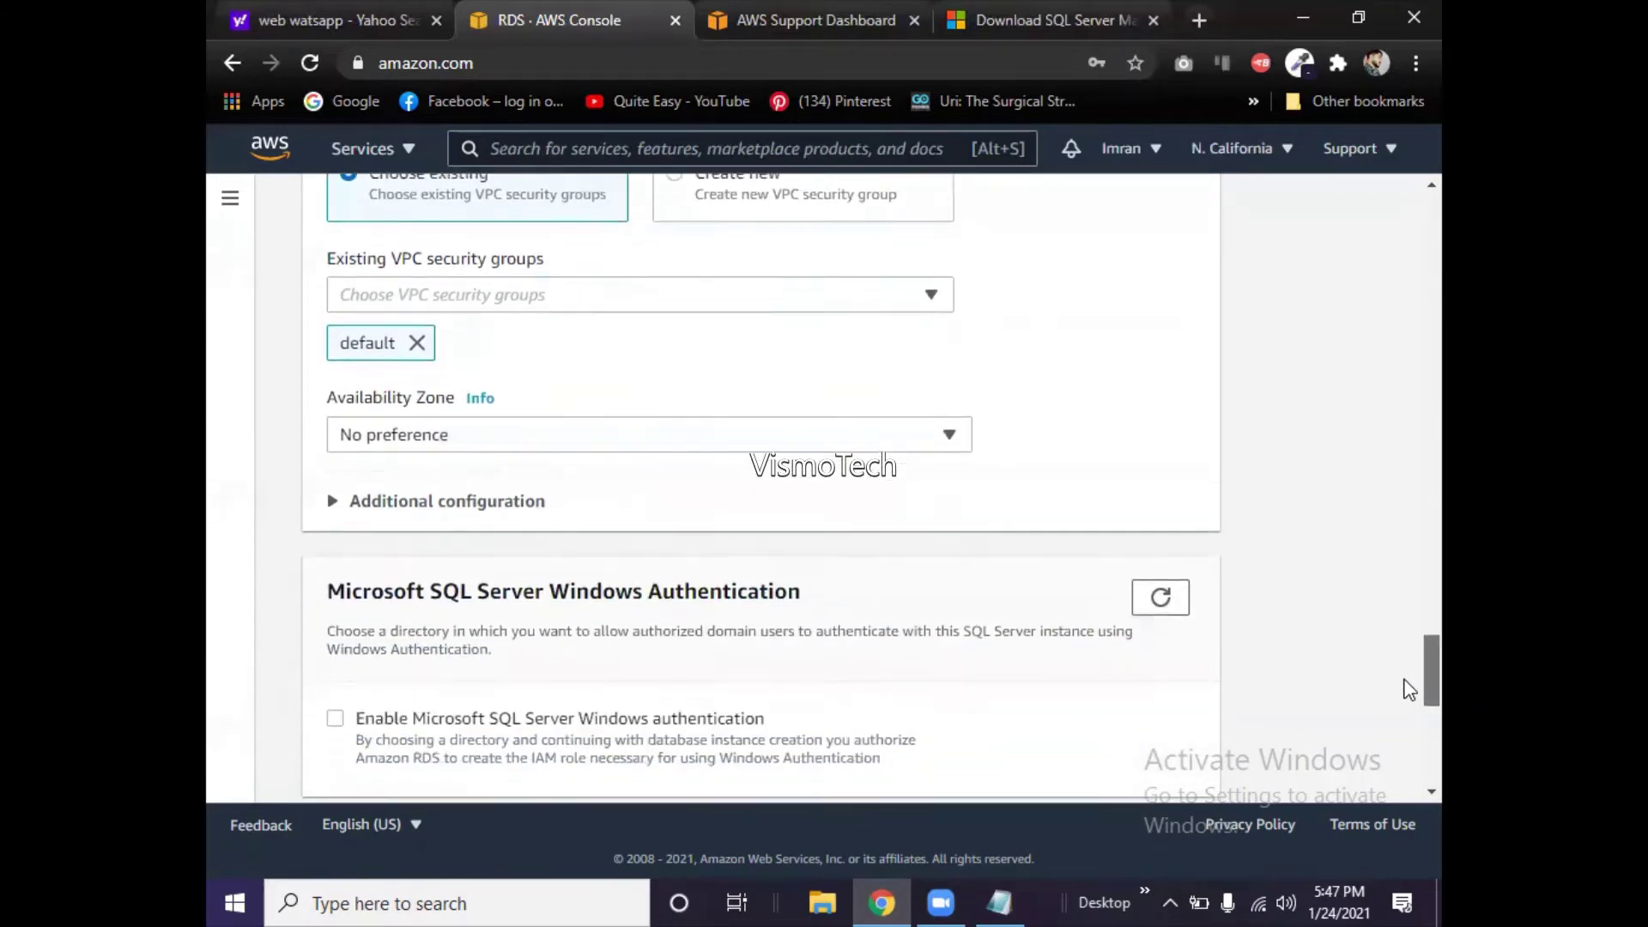
scroll(1408, 689, down, 3)
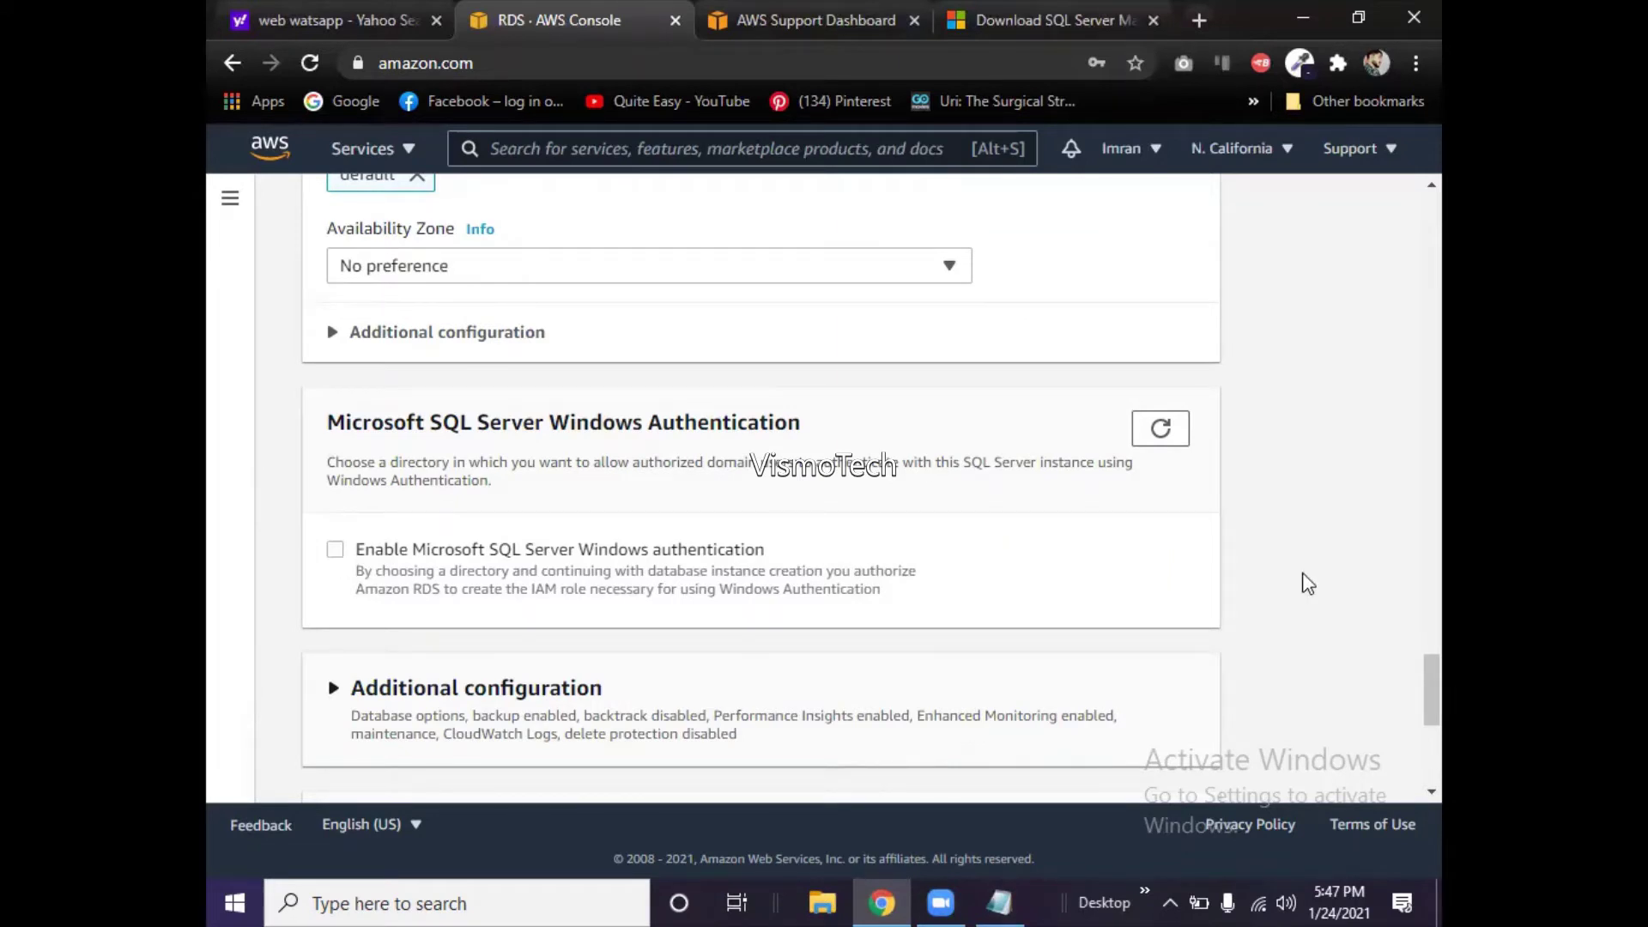
drag(1408, 691, 1395, 391)
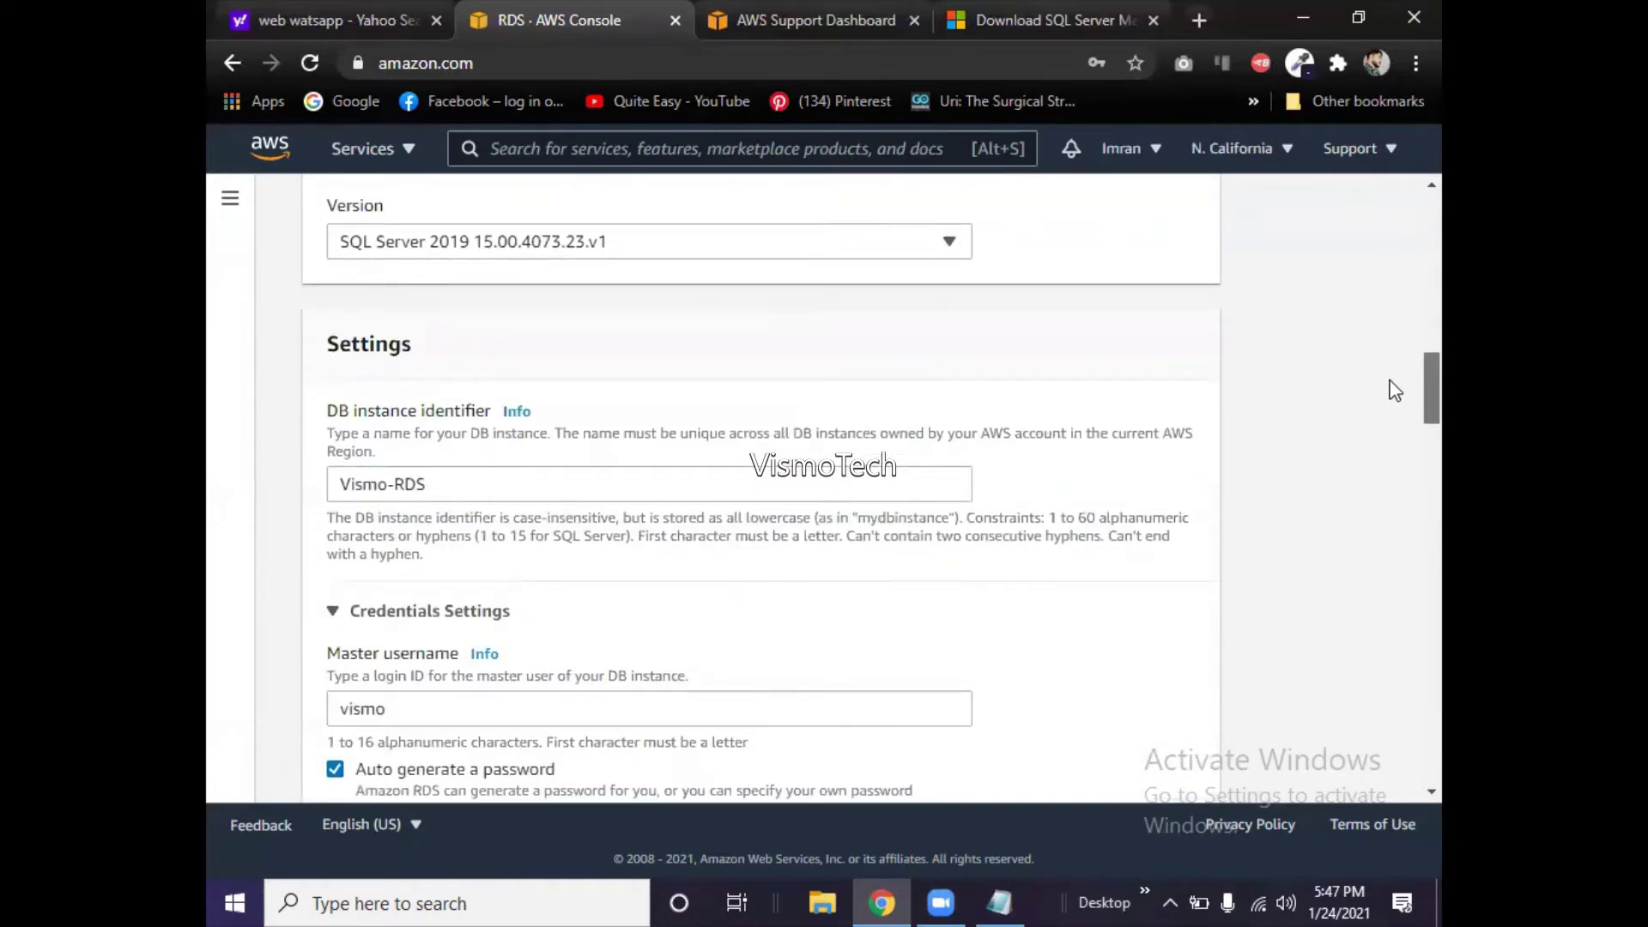
- Note the master username vismo under Vismo-RDS in Notepad, then minimize it
scroll(1395, 391, down, 3)
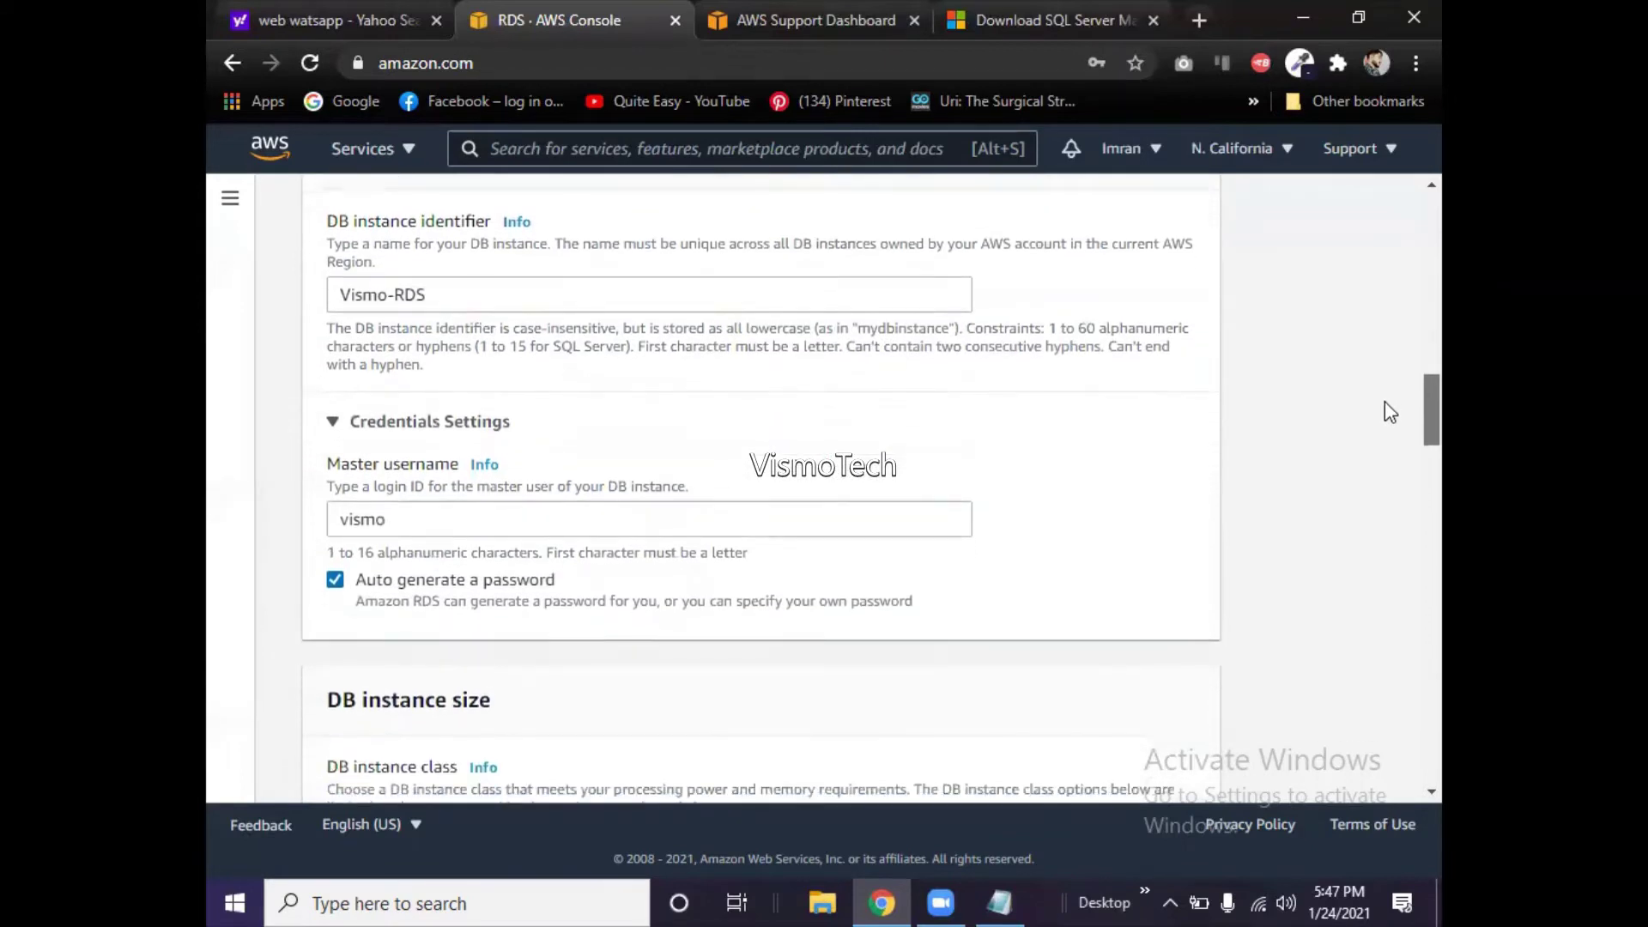
scroll(1390, 412, down, 4)
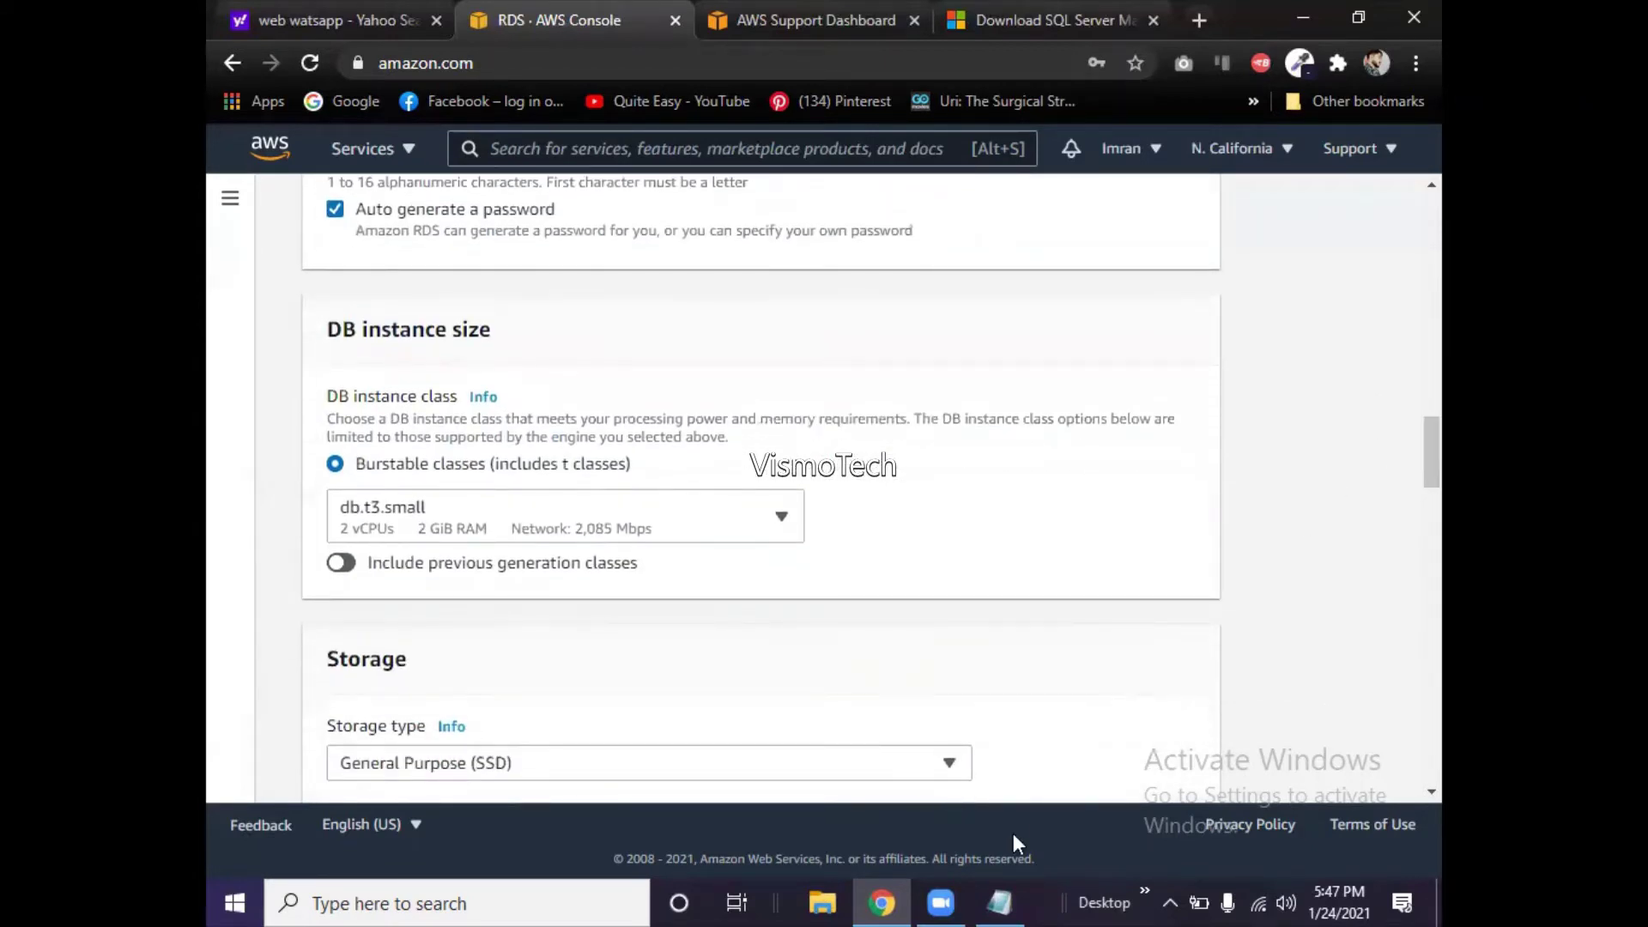
click(1000, 901)
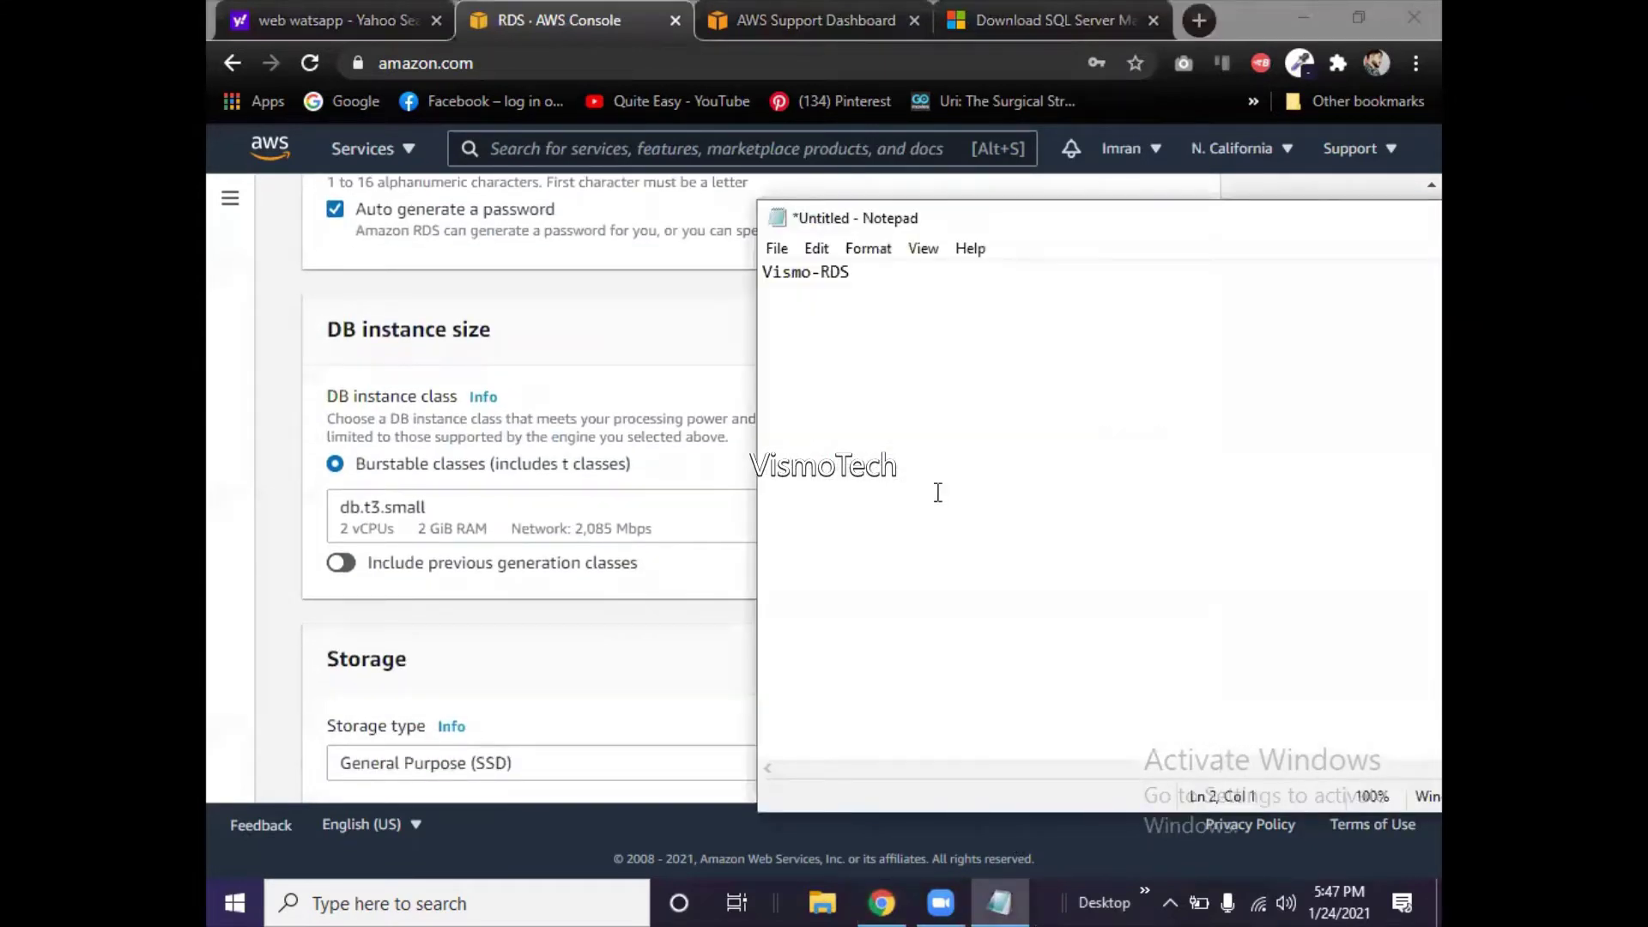
text(vismo)
drag(1216, 233, 912, 257)
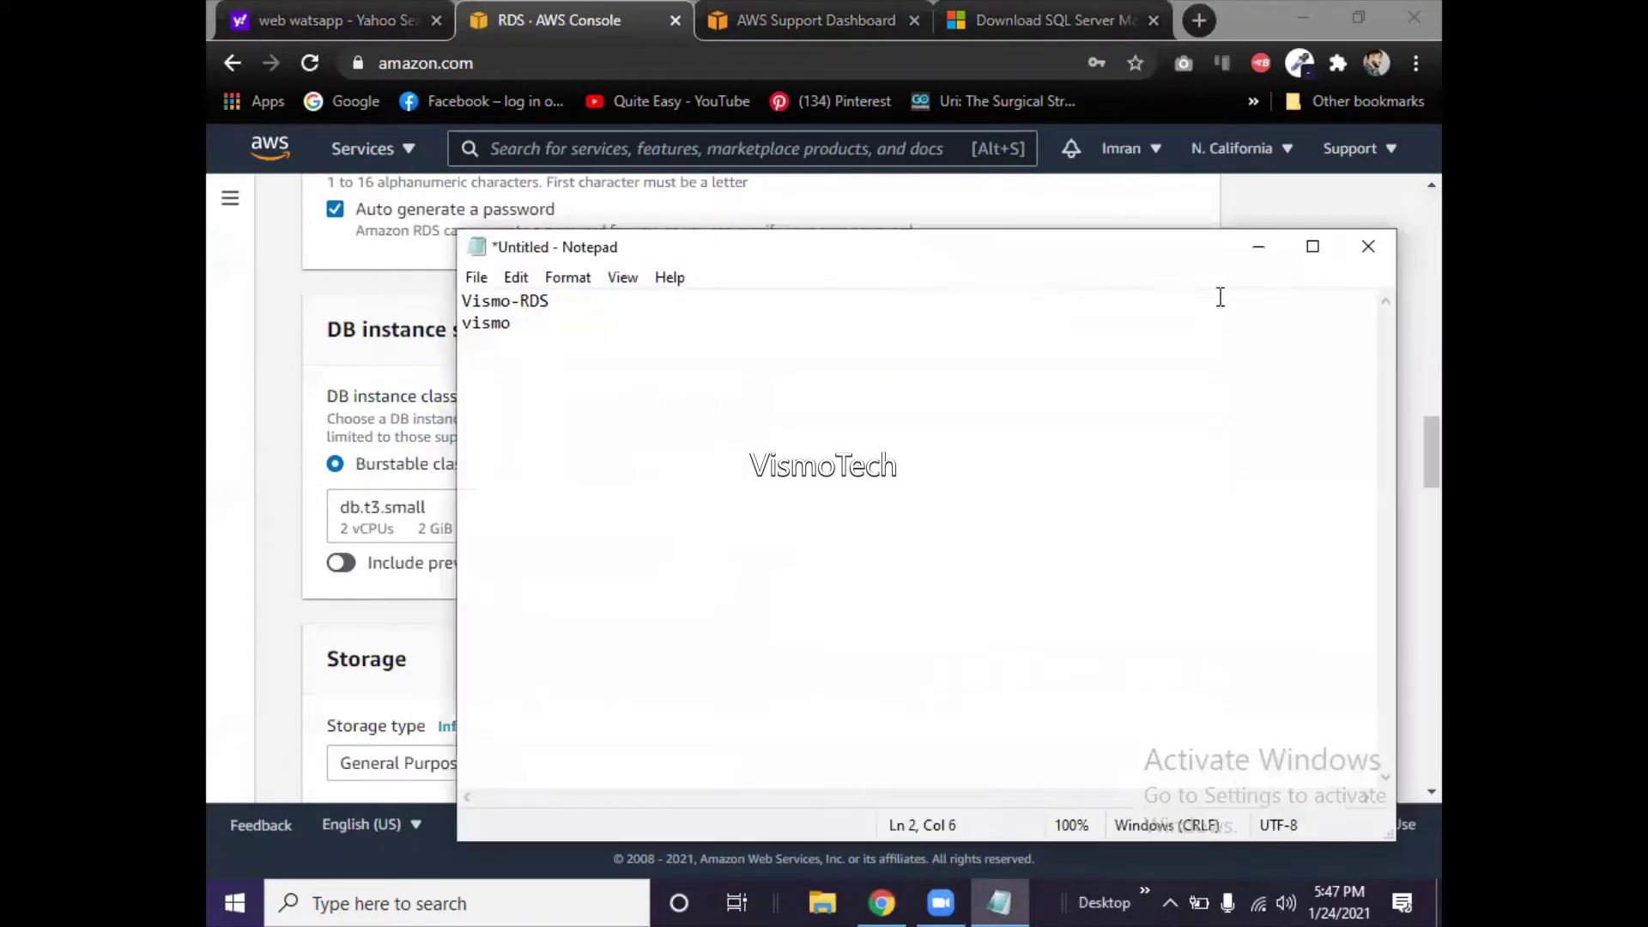
click(1257, 251)
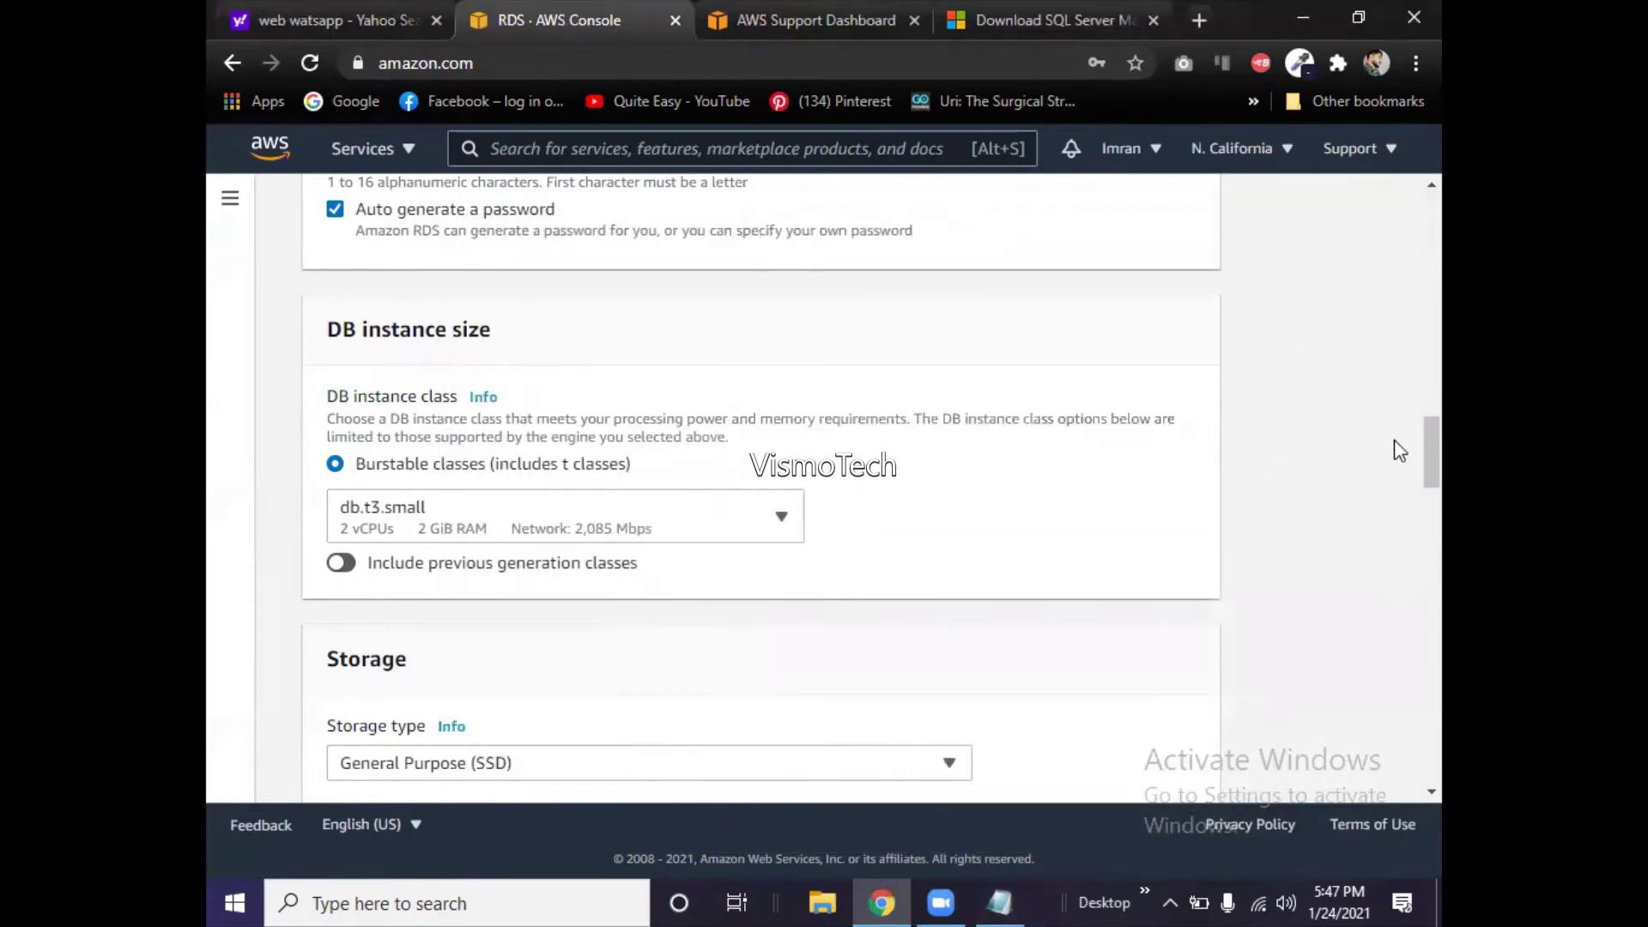
scroll(1410, 475, down, 1)
scroll(1410, 474, down, 8)
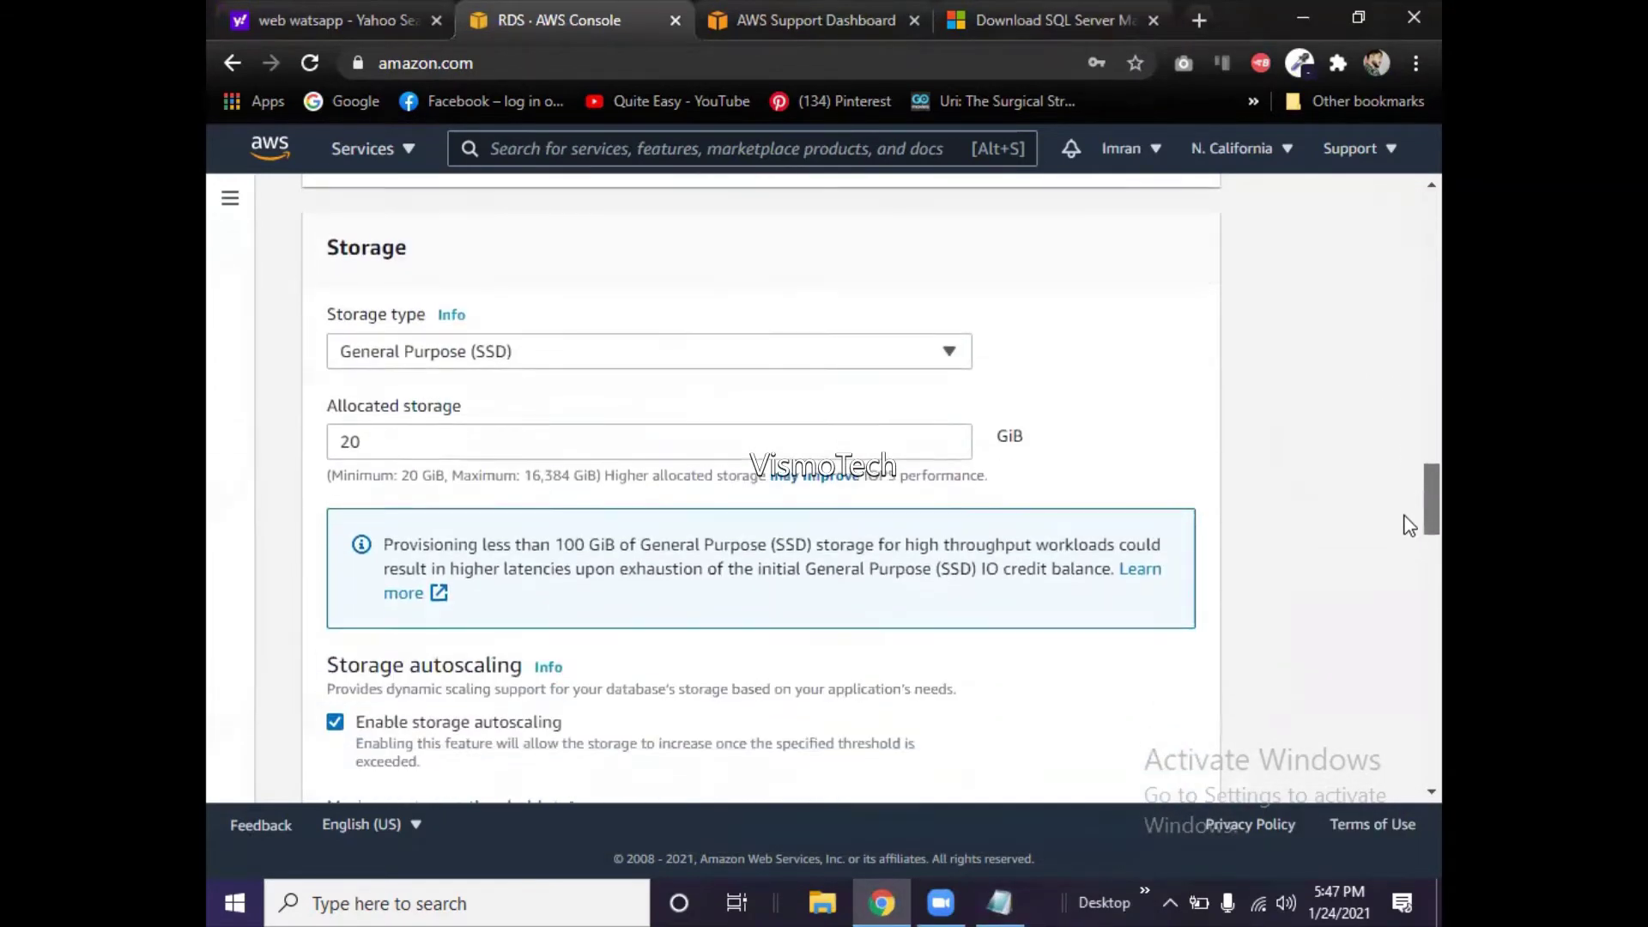
scroll(1410, 542, down, 5)
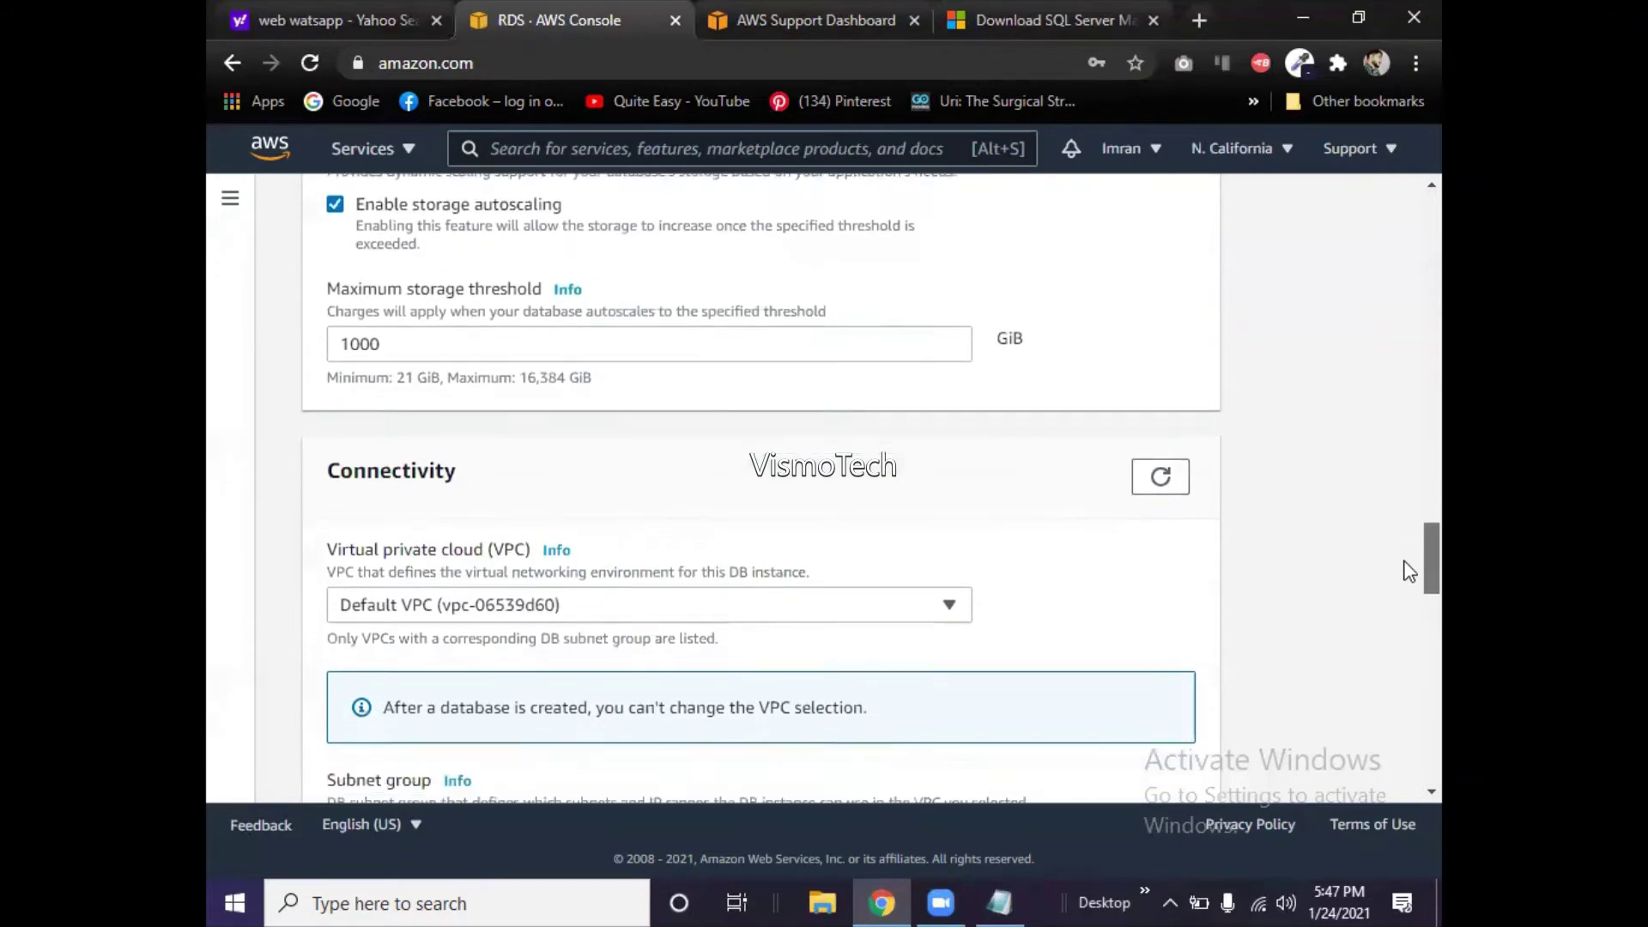
scroll(1410, 601, down, 3)
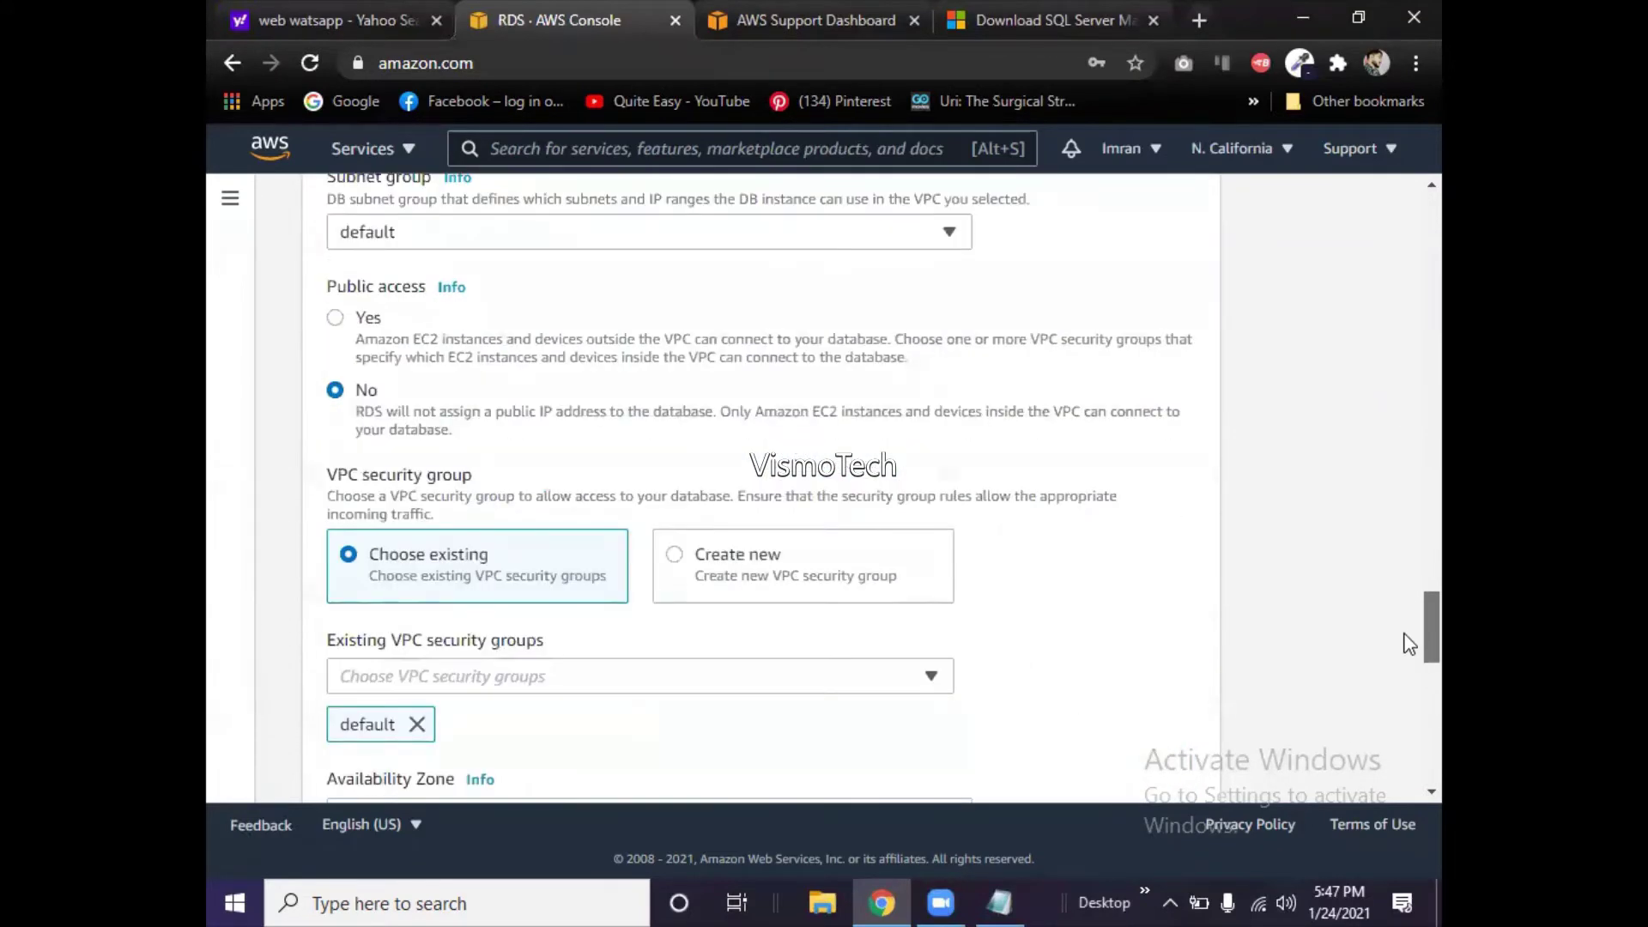
scroll(1408, 635, down, 5)
scroll(1408, 689, down, 4)
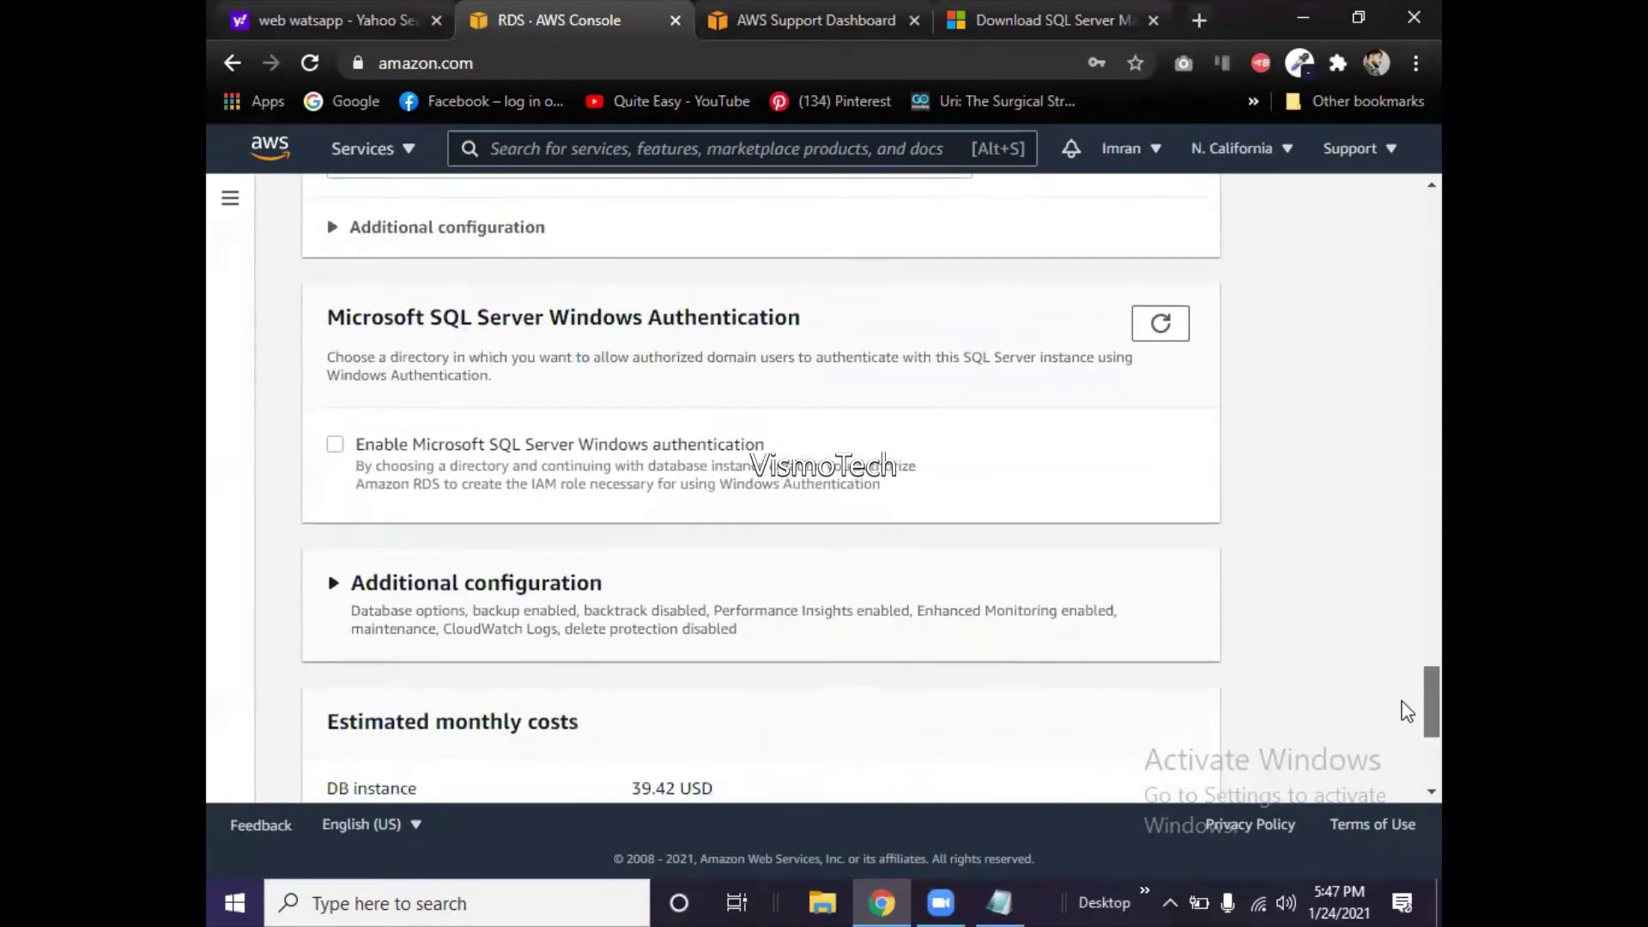
scroll(1400, 725, down, 3)
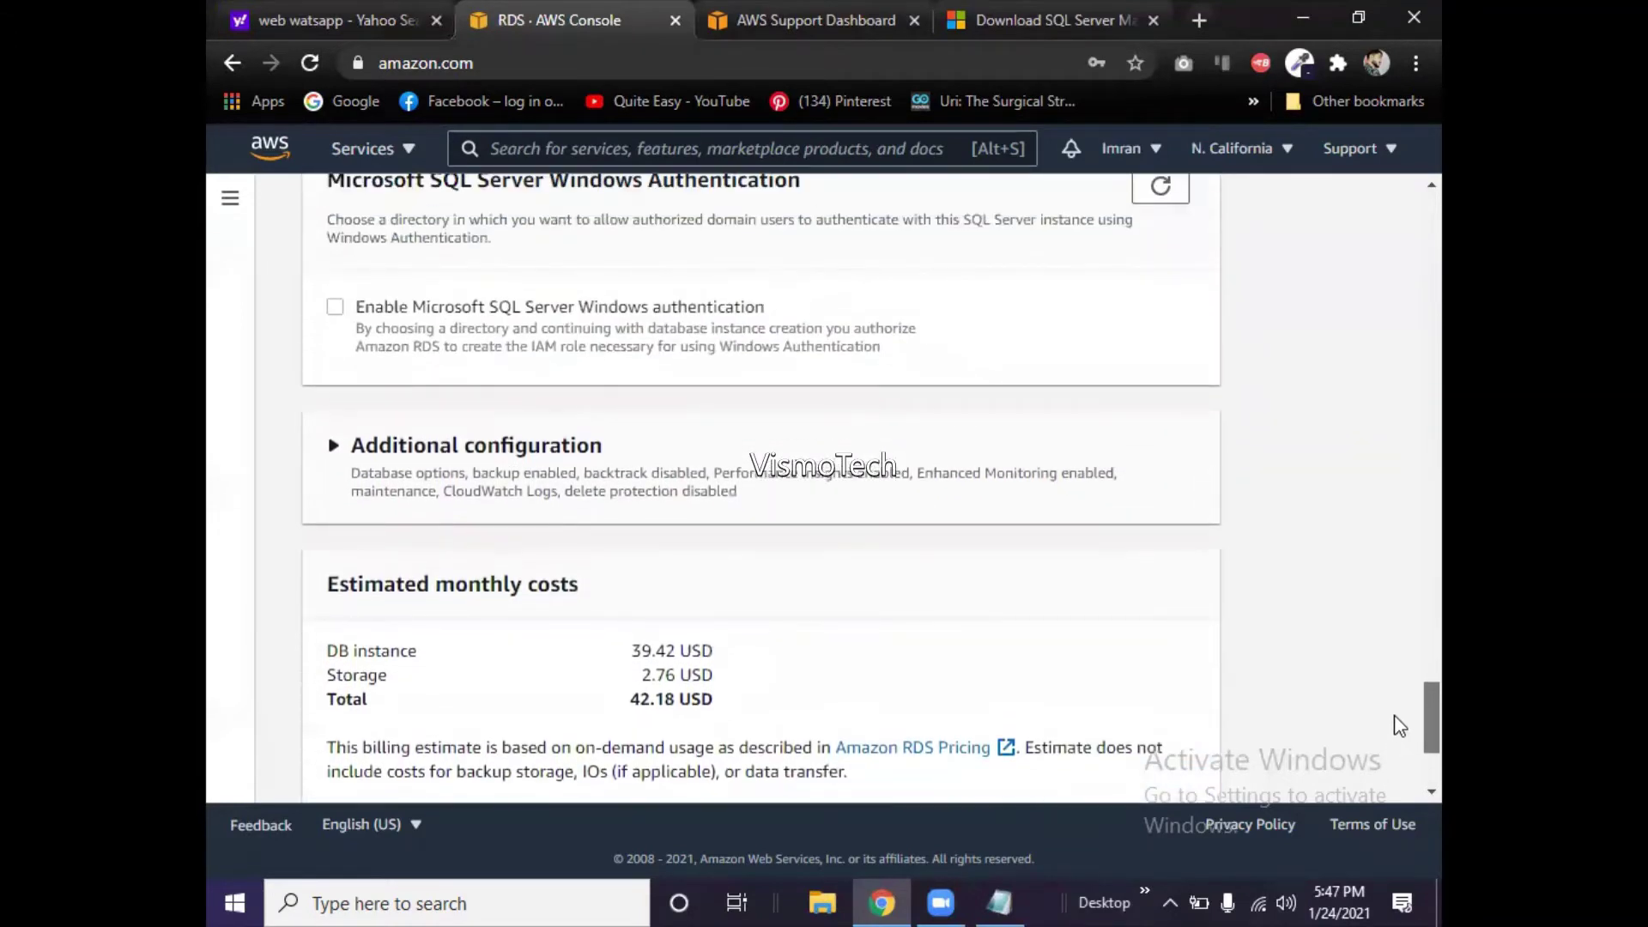
scroll(1400, 725, up, 3)
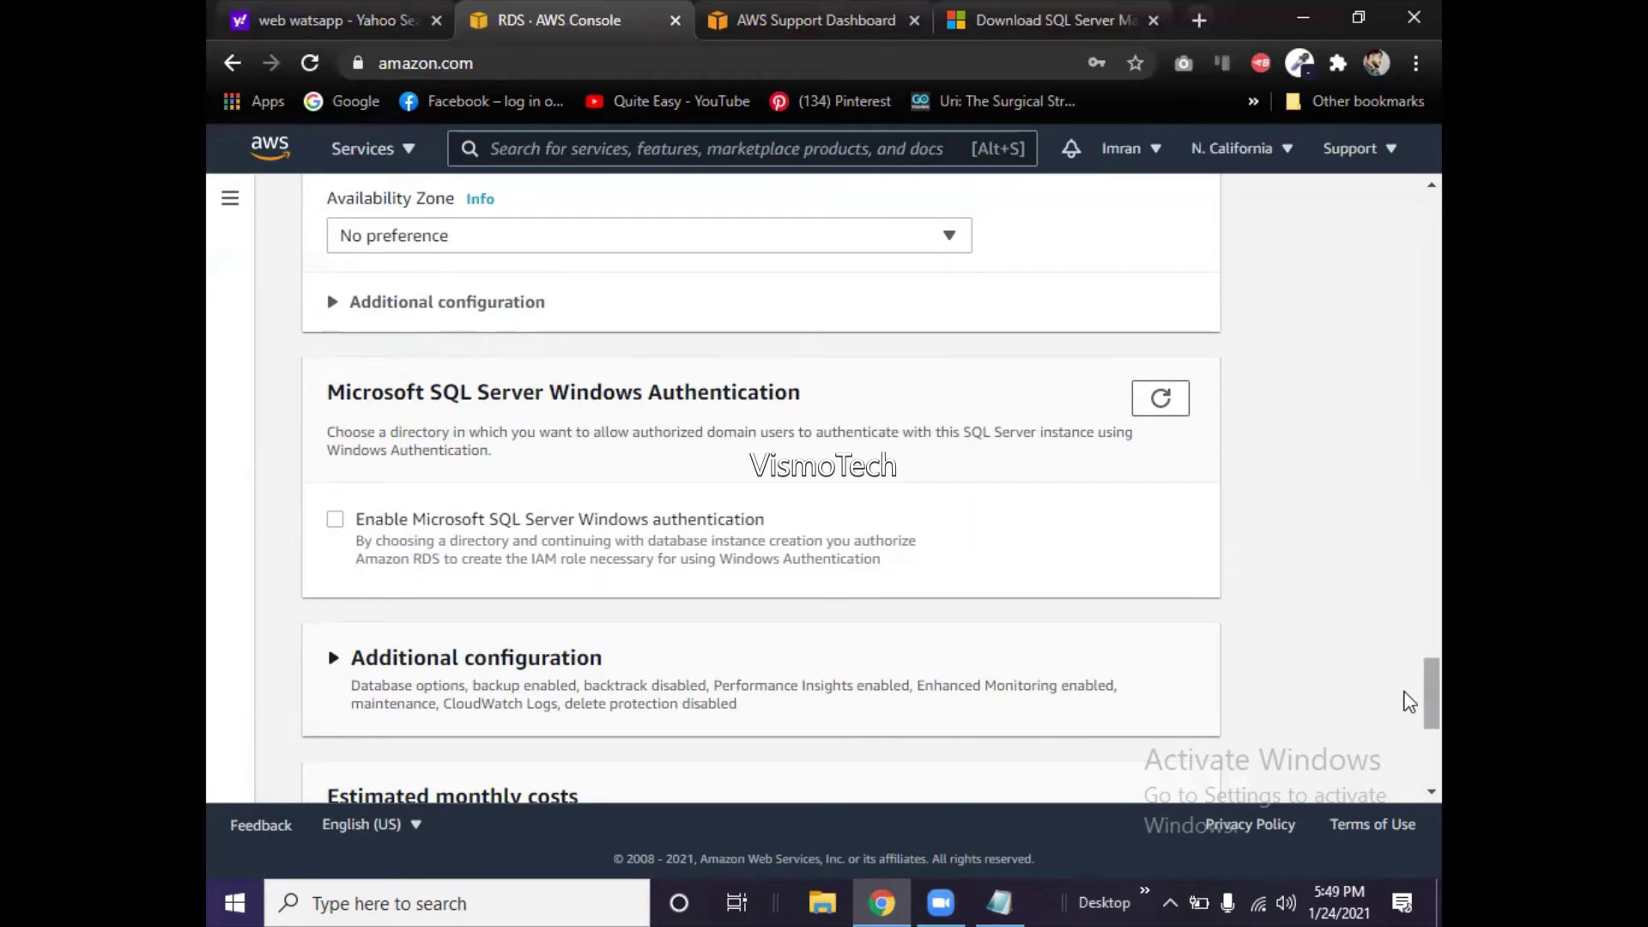
mouse_move(1408, 701)
mouse_down()
mouse_move(1408, 752)
mouse_move(1408, 679)
mouse_up()
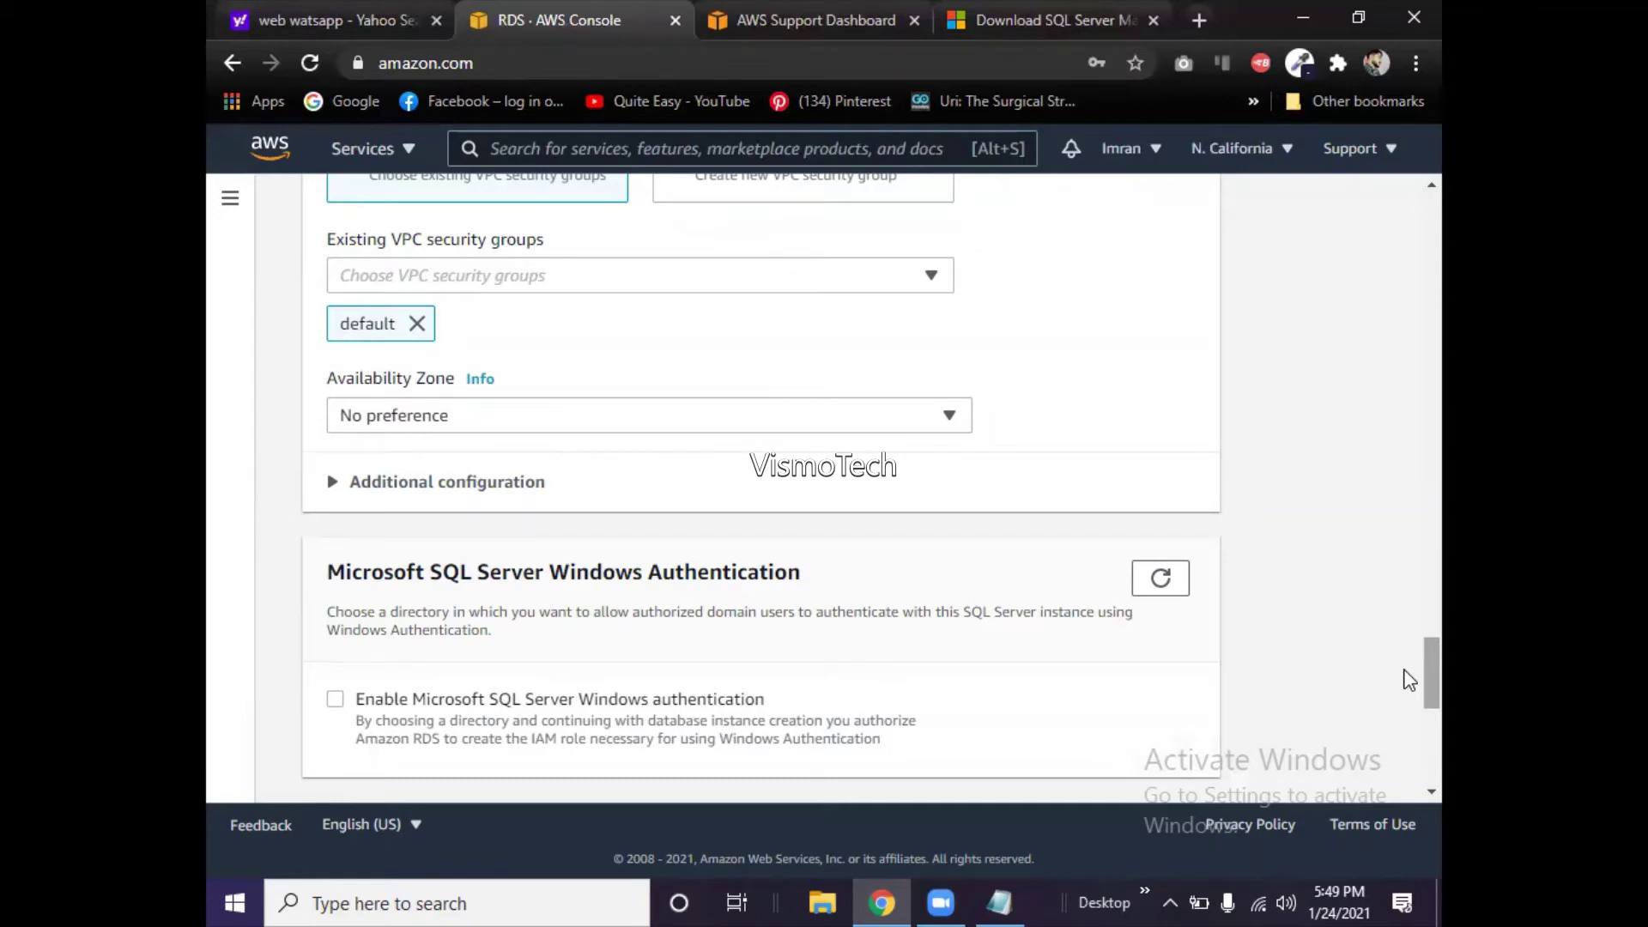
scroll(1409, 681, down, 3)
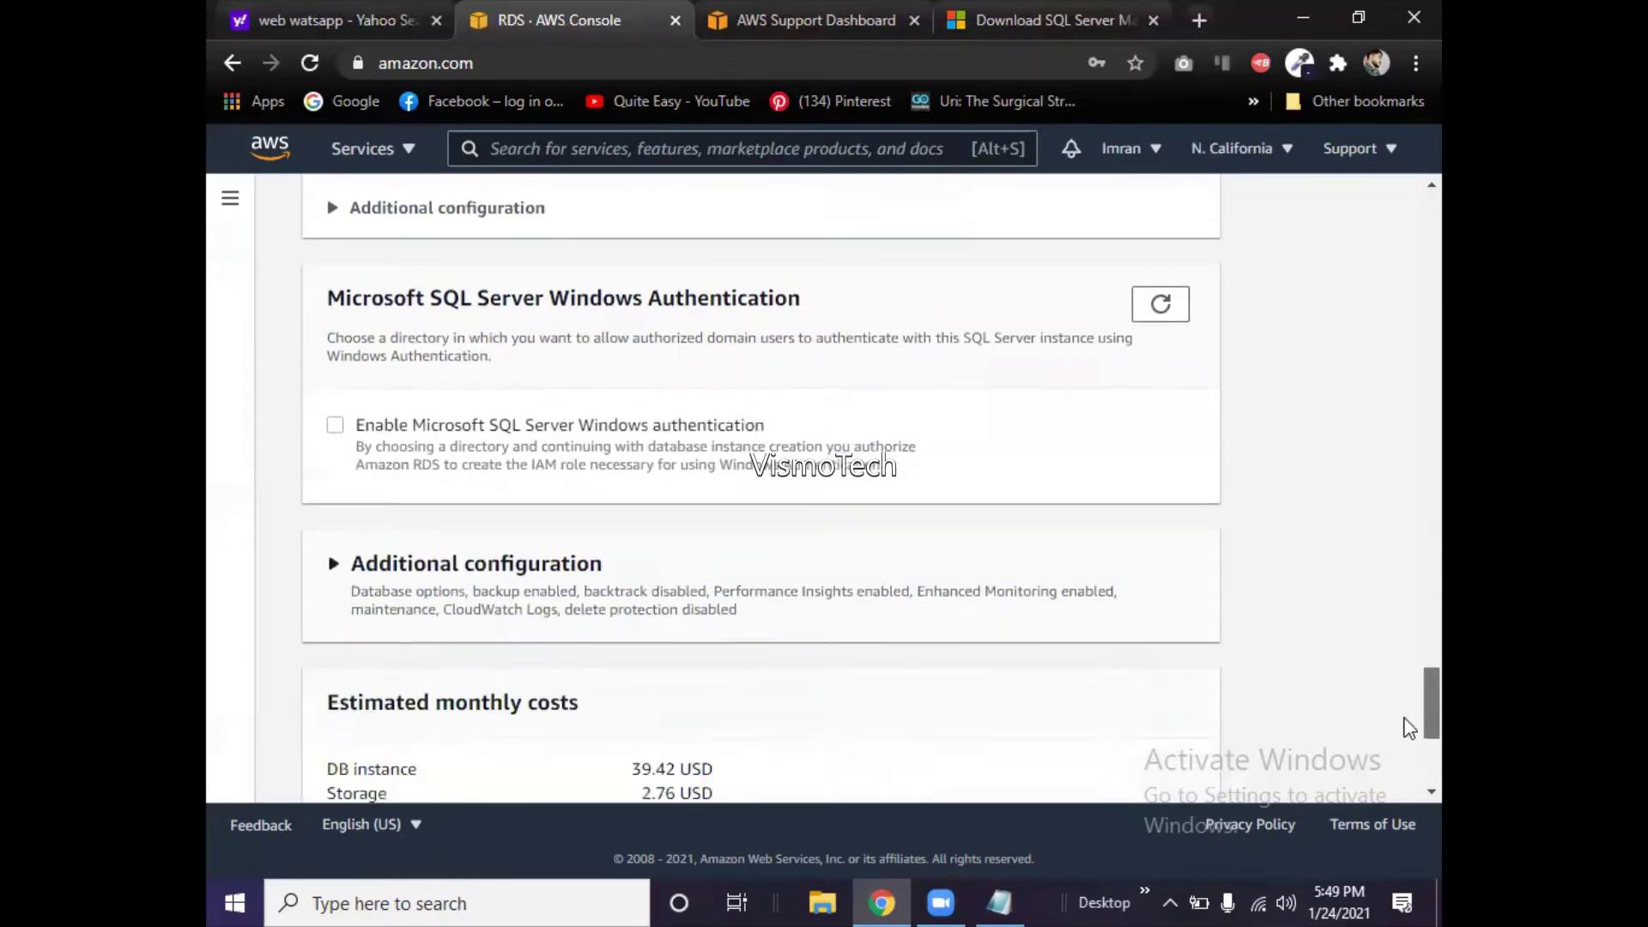
scroll(1410, 728, down, 4)
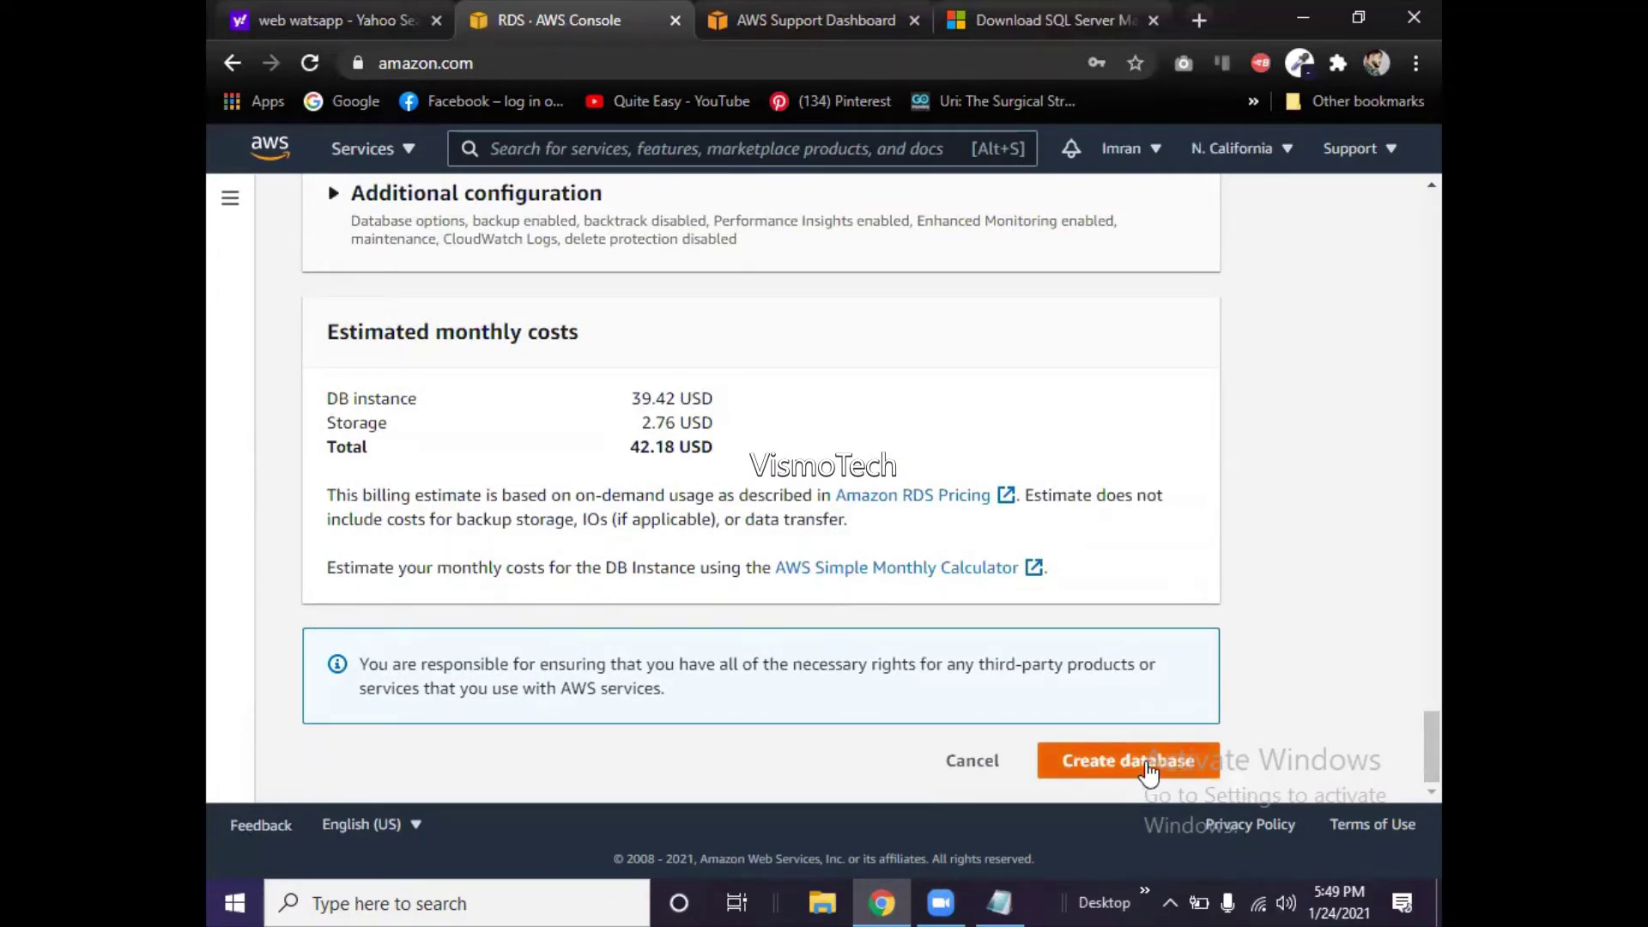
- Submit the SQL Server database with Create database and scroll back up the page
click(1149, 770)
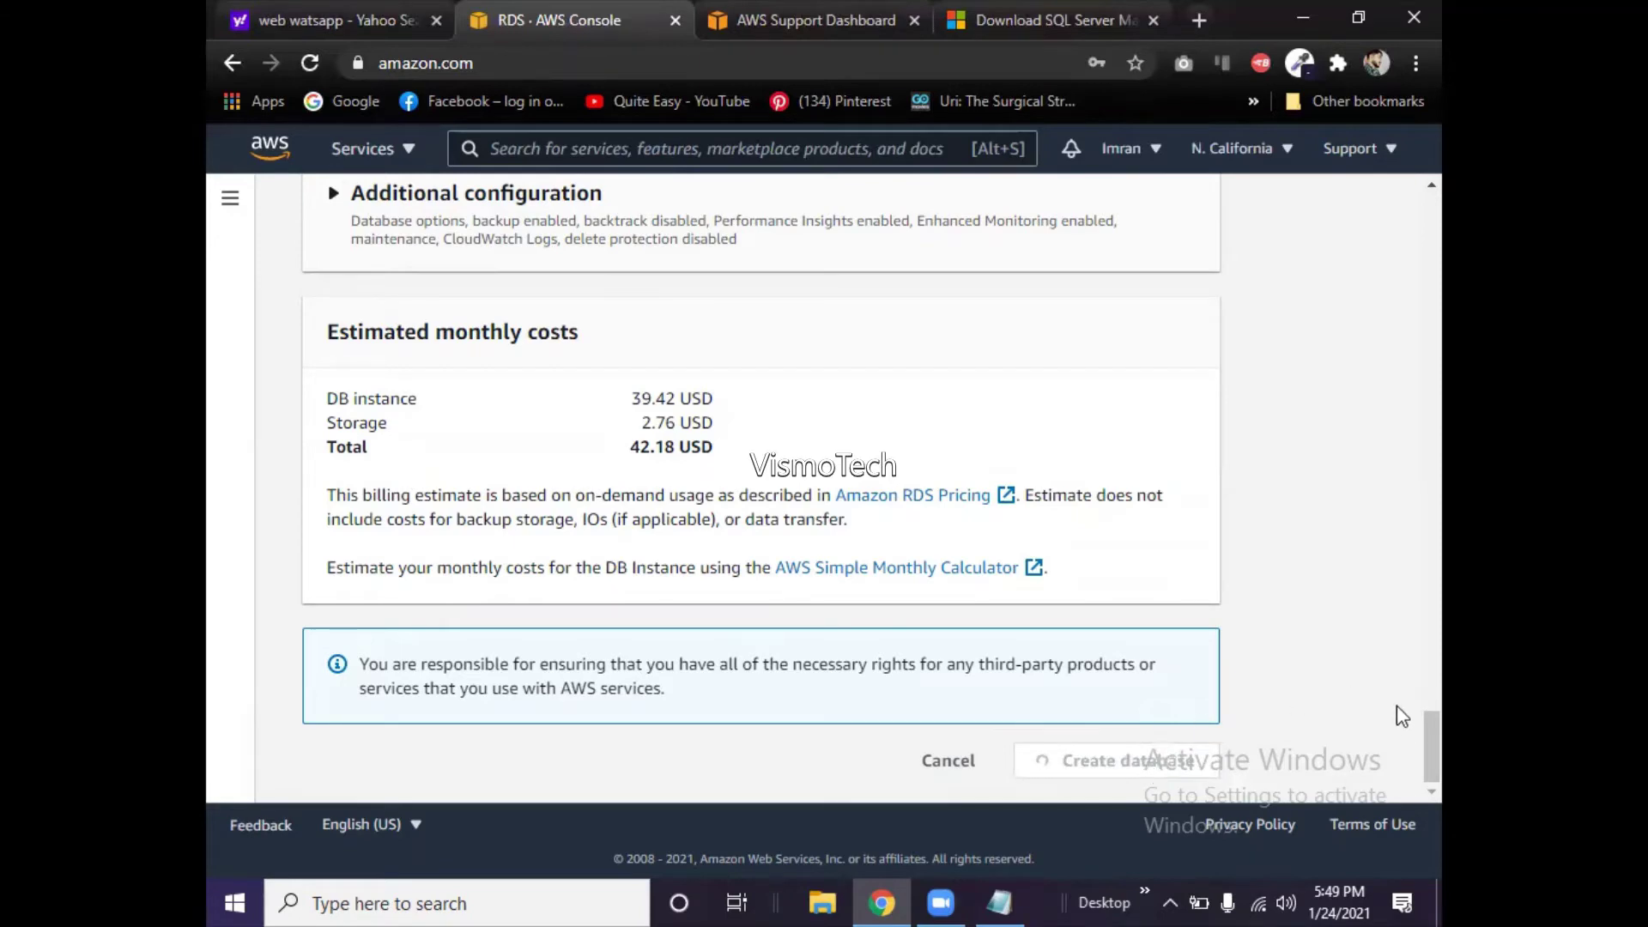
scroll(1409, 687, up, 4)
scroll(1409, 680, up, 6)
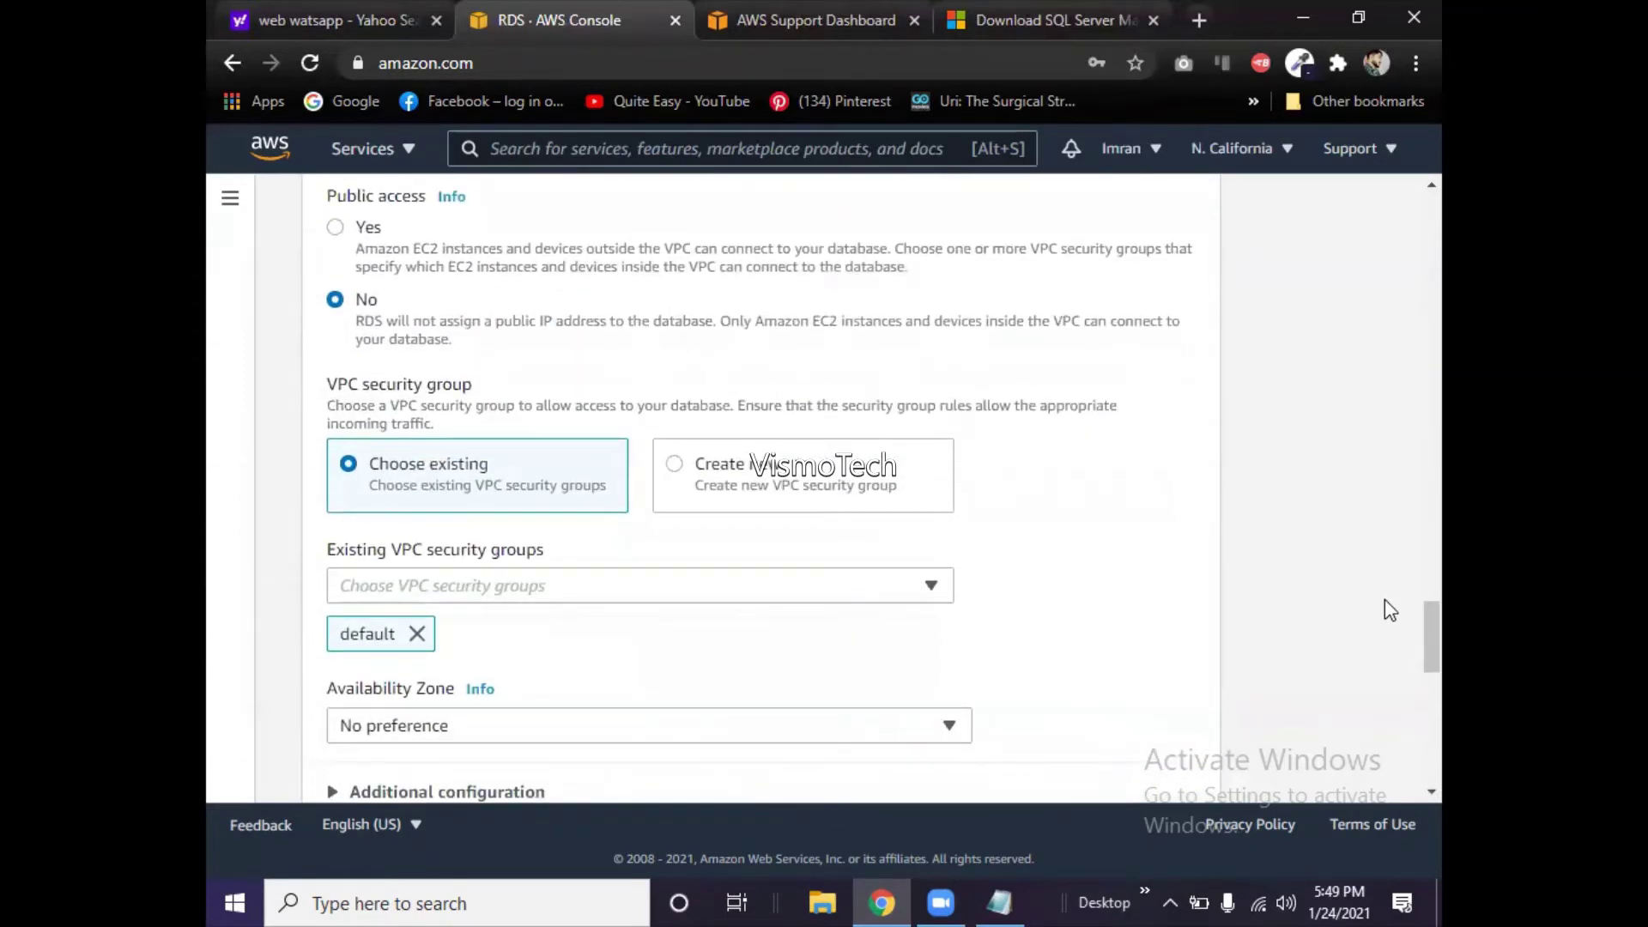
drag(1408, 656, 1410, 762)
scroll(1394, 326, up, 4)
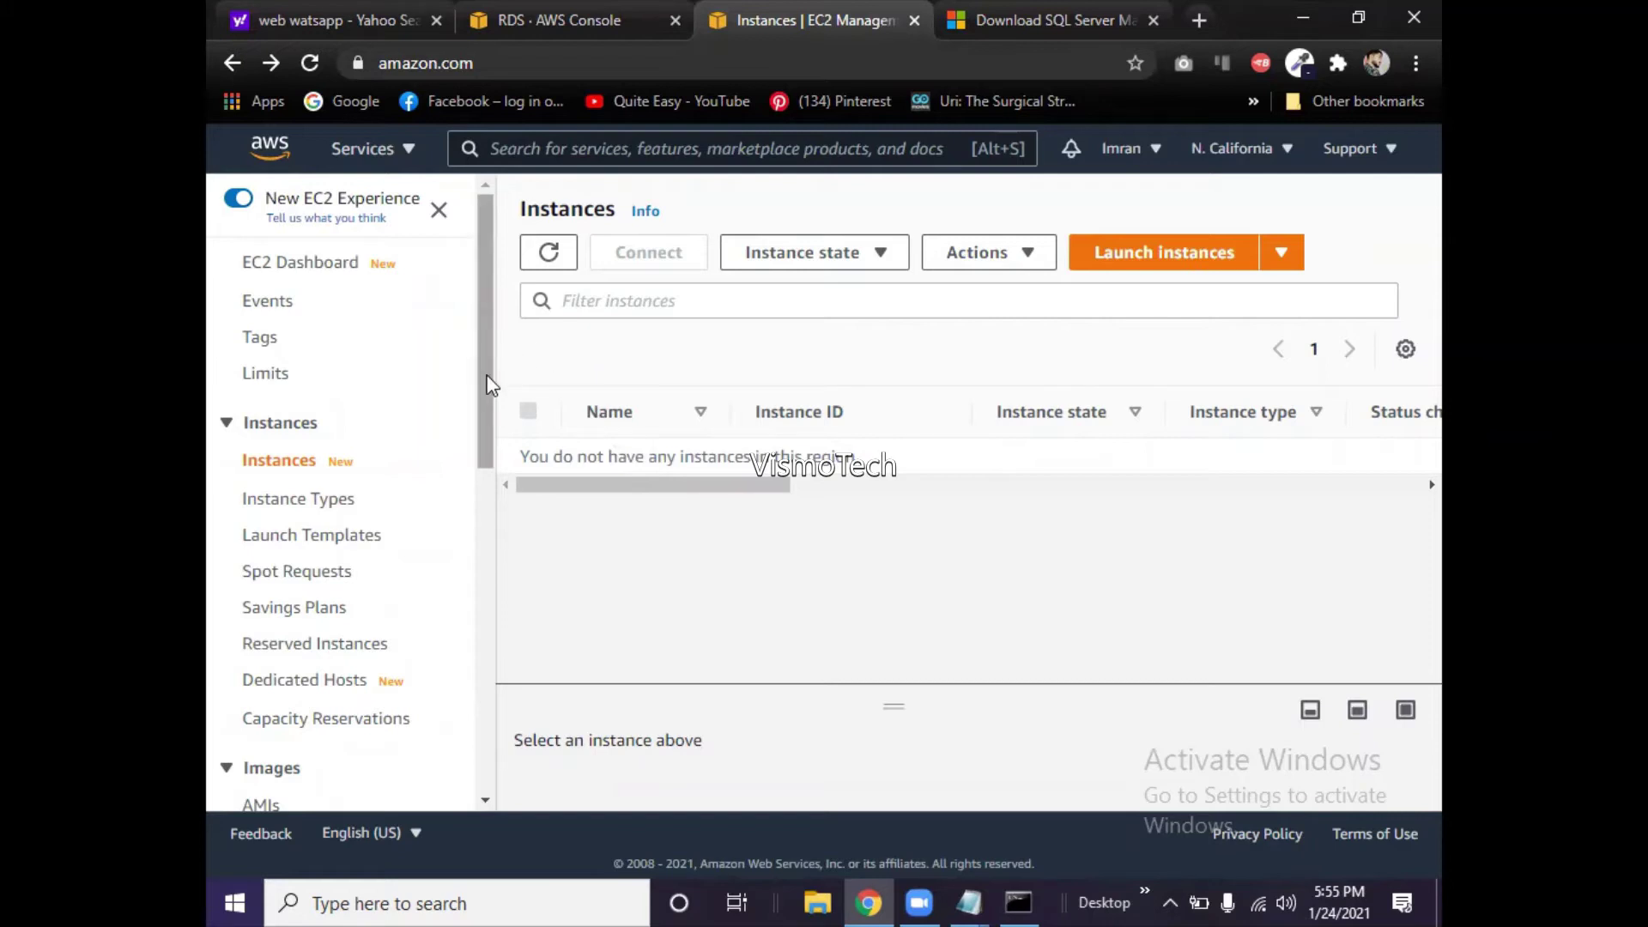
- Start the EC2 launch-instance wizard and browse the Quick Start AMI list
drag(490, 384, 477, 317)
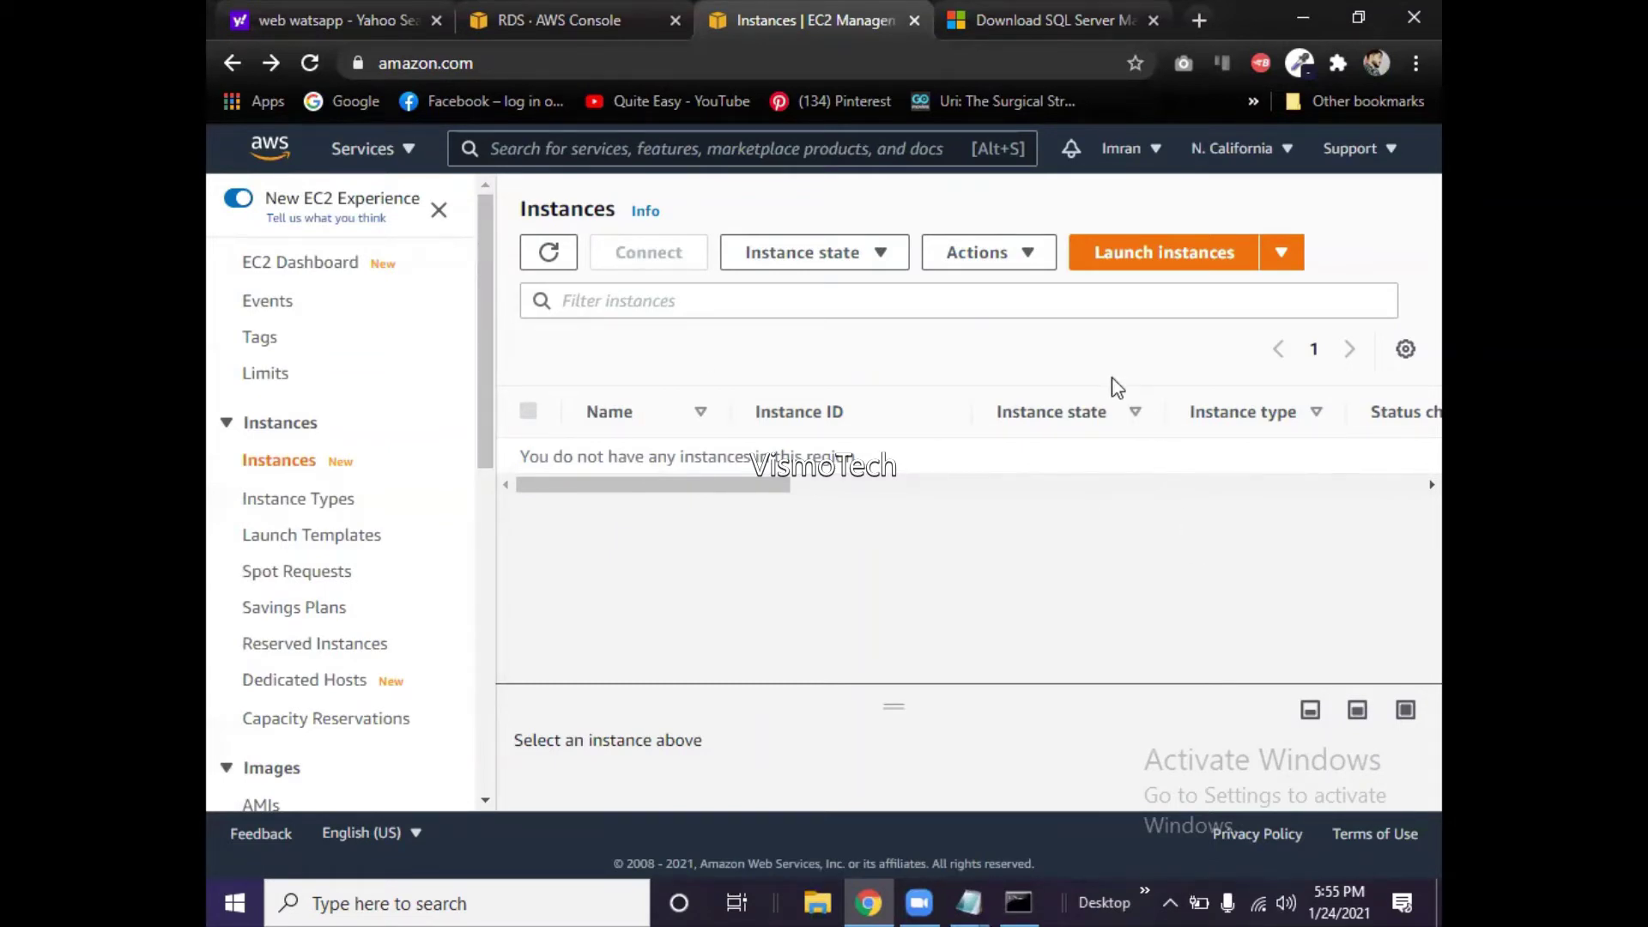
click(1151, 257)
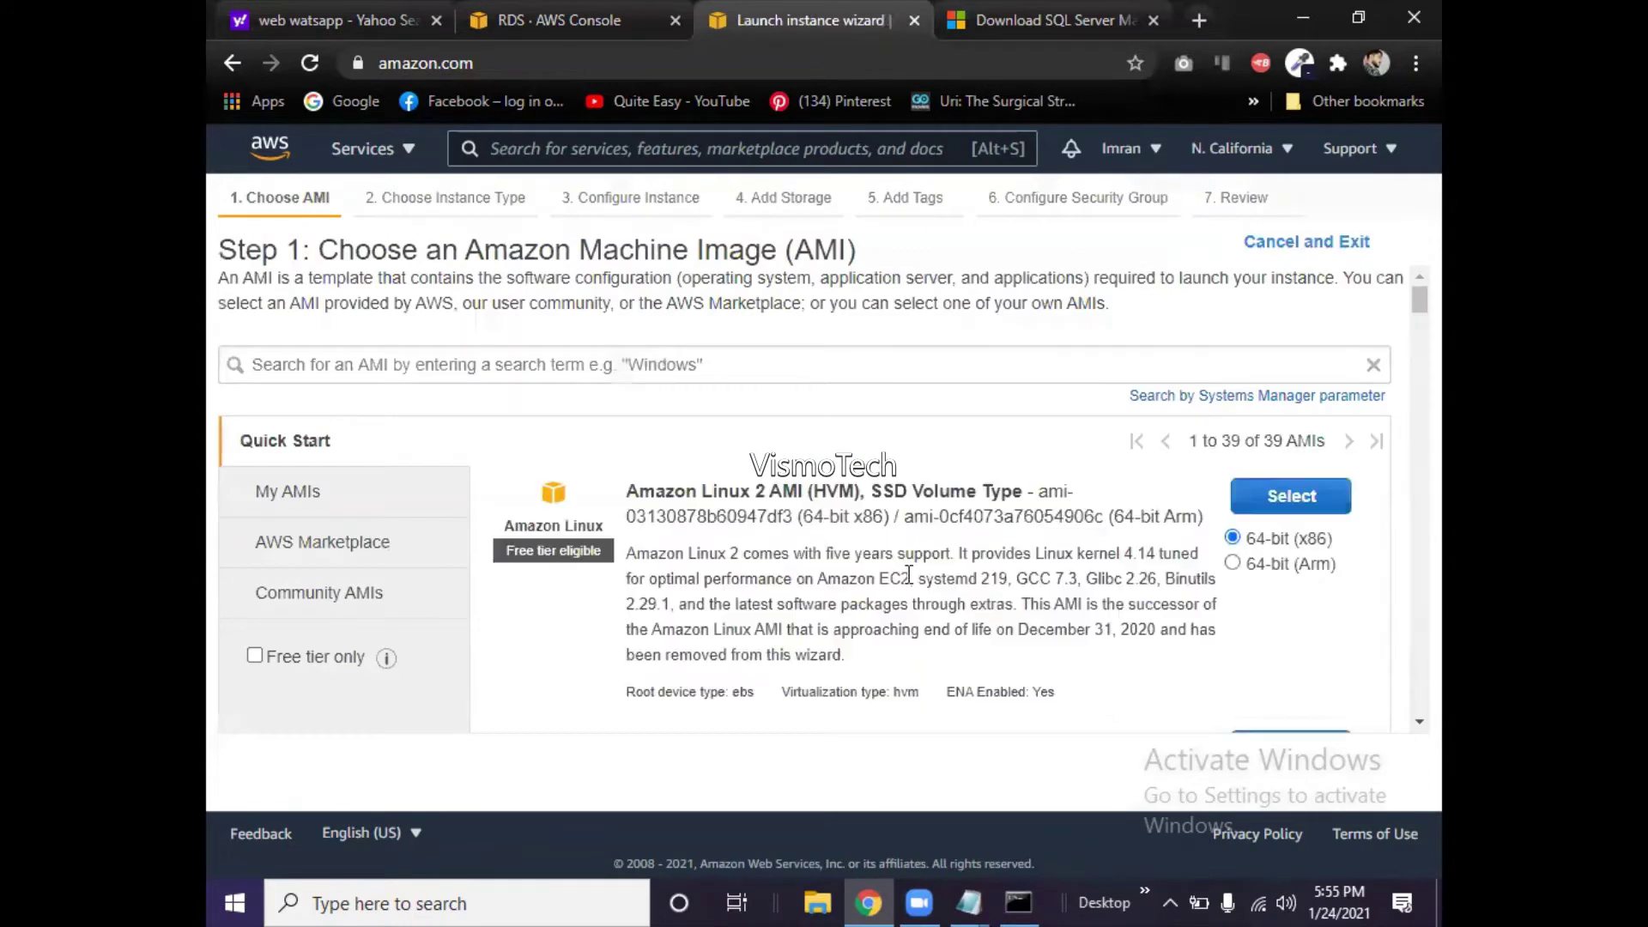
scroll(908, 575, down, 1)
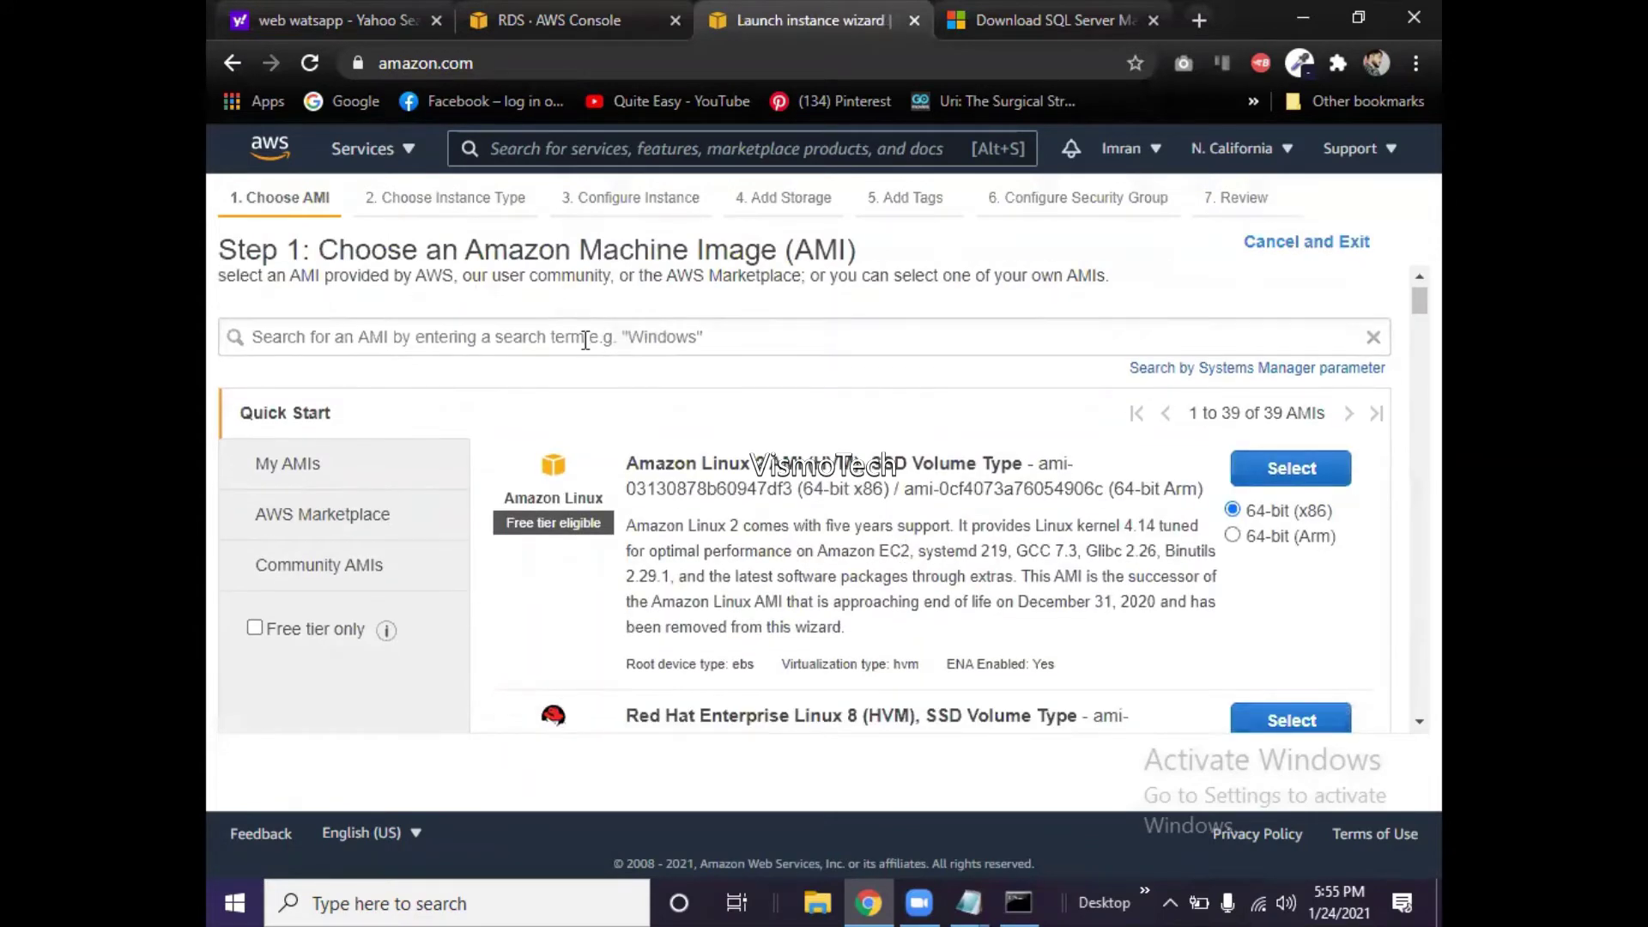
scroll(908, 528, down, 3)
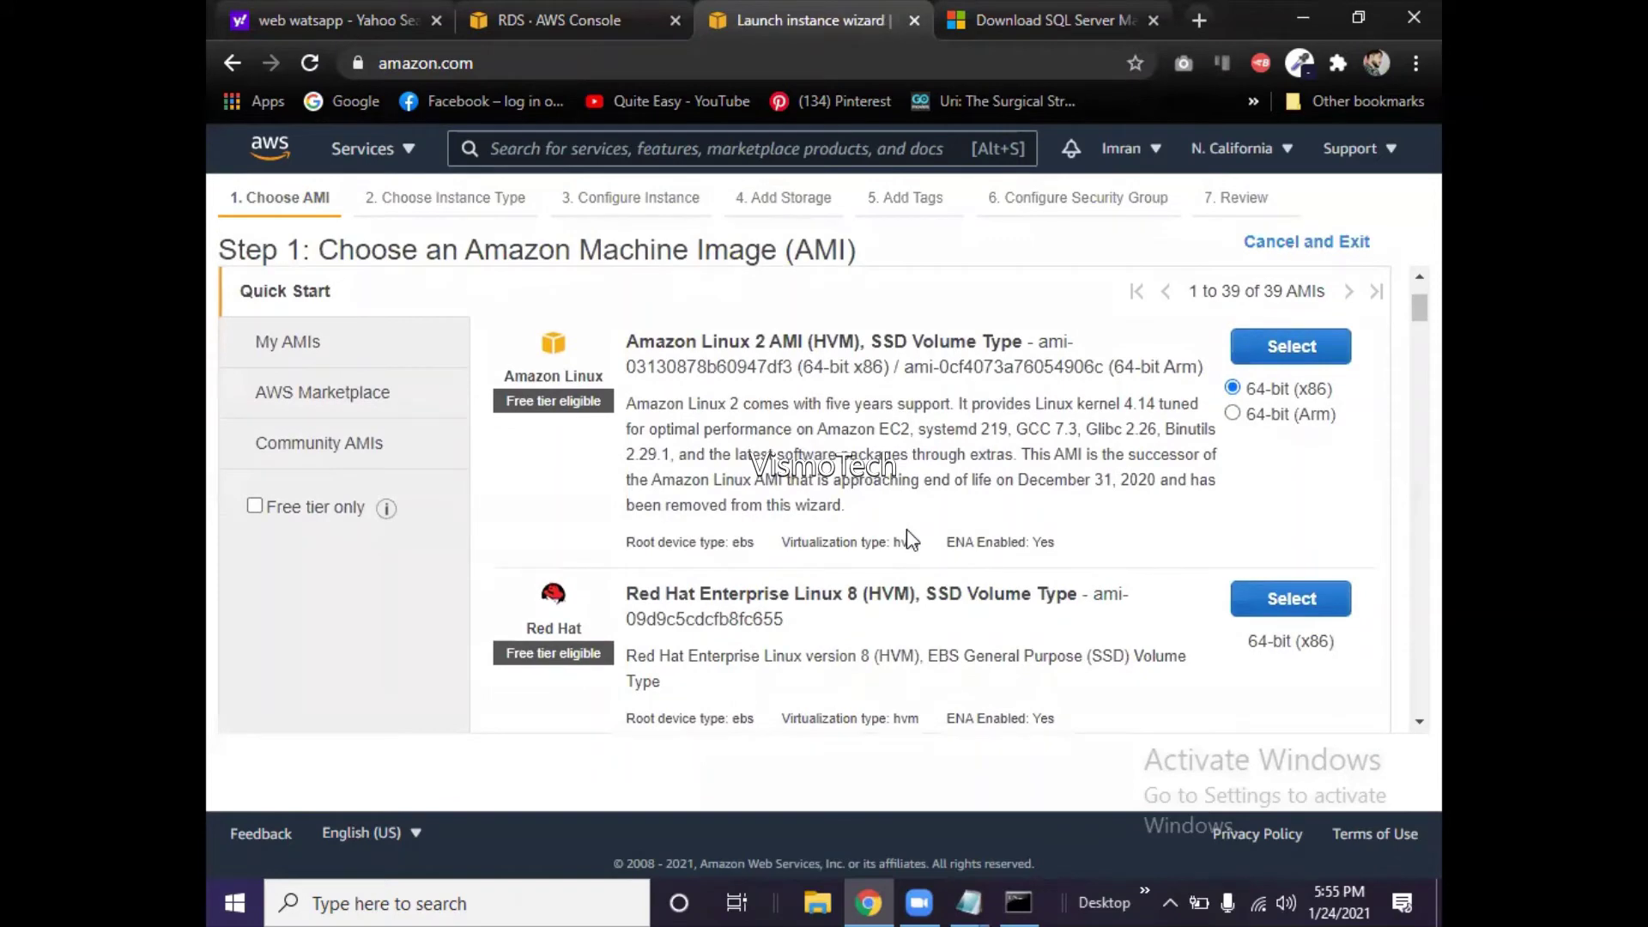
scroll(910, 539, down, 5)
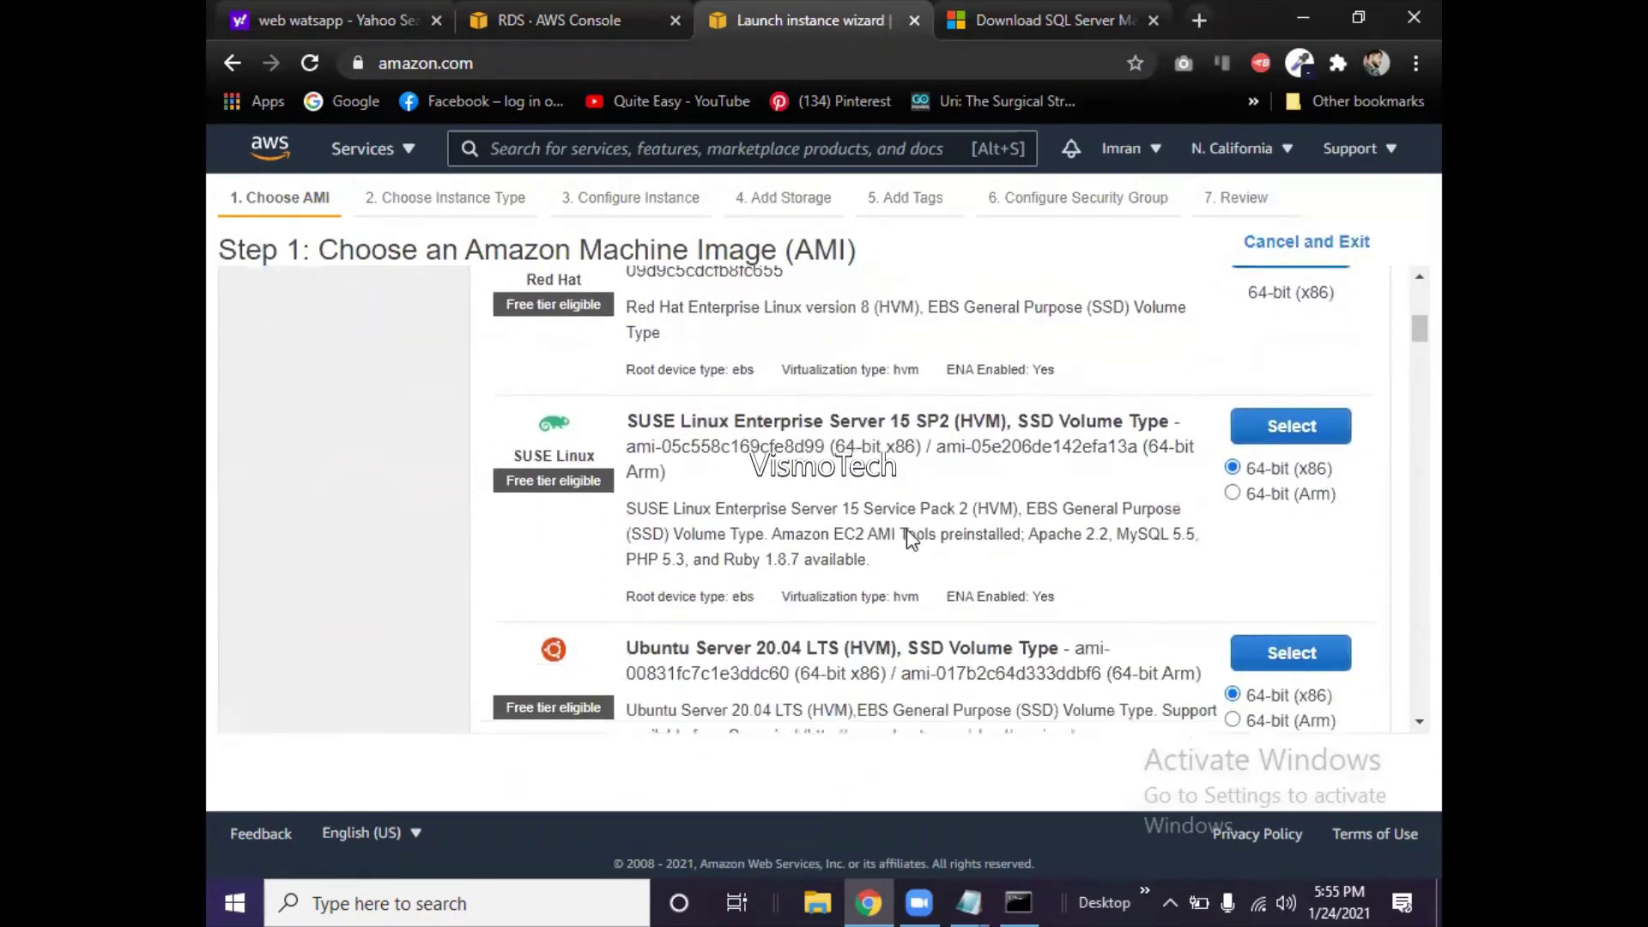
scroll(910, 539, down, 4)
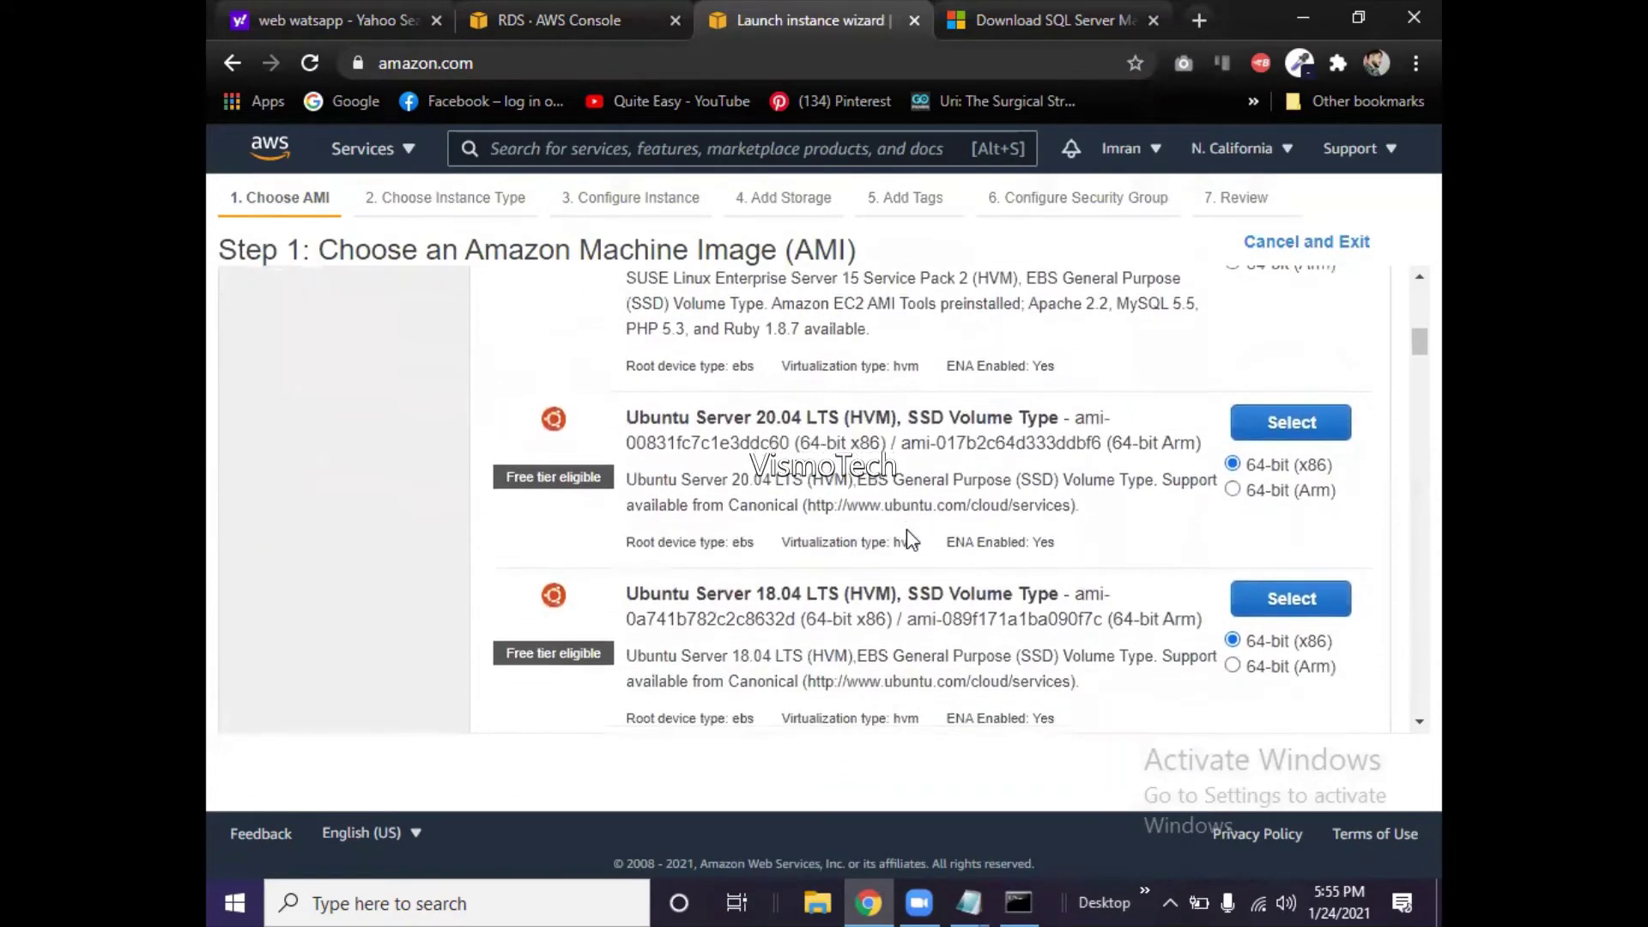
scroll(910, 539, down, 3)
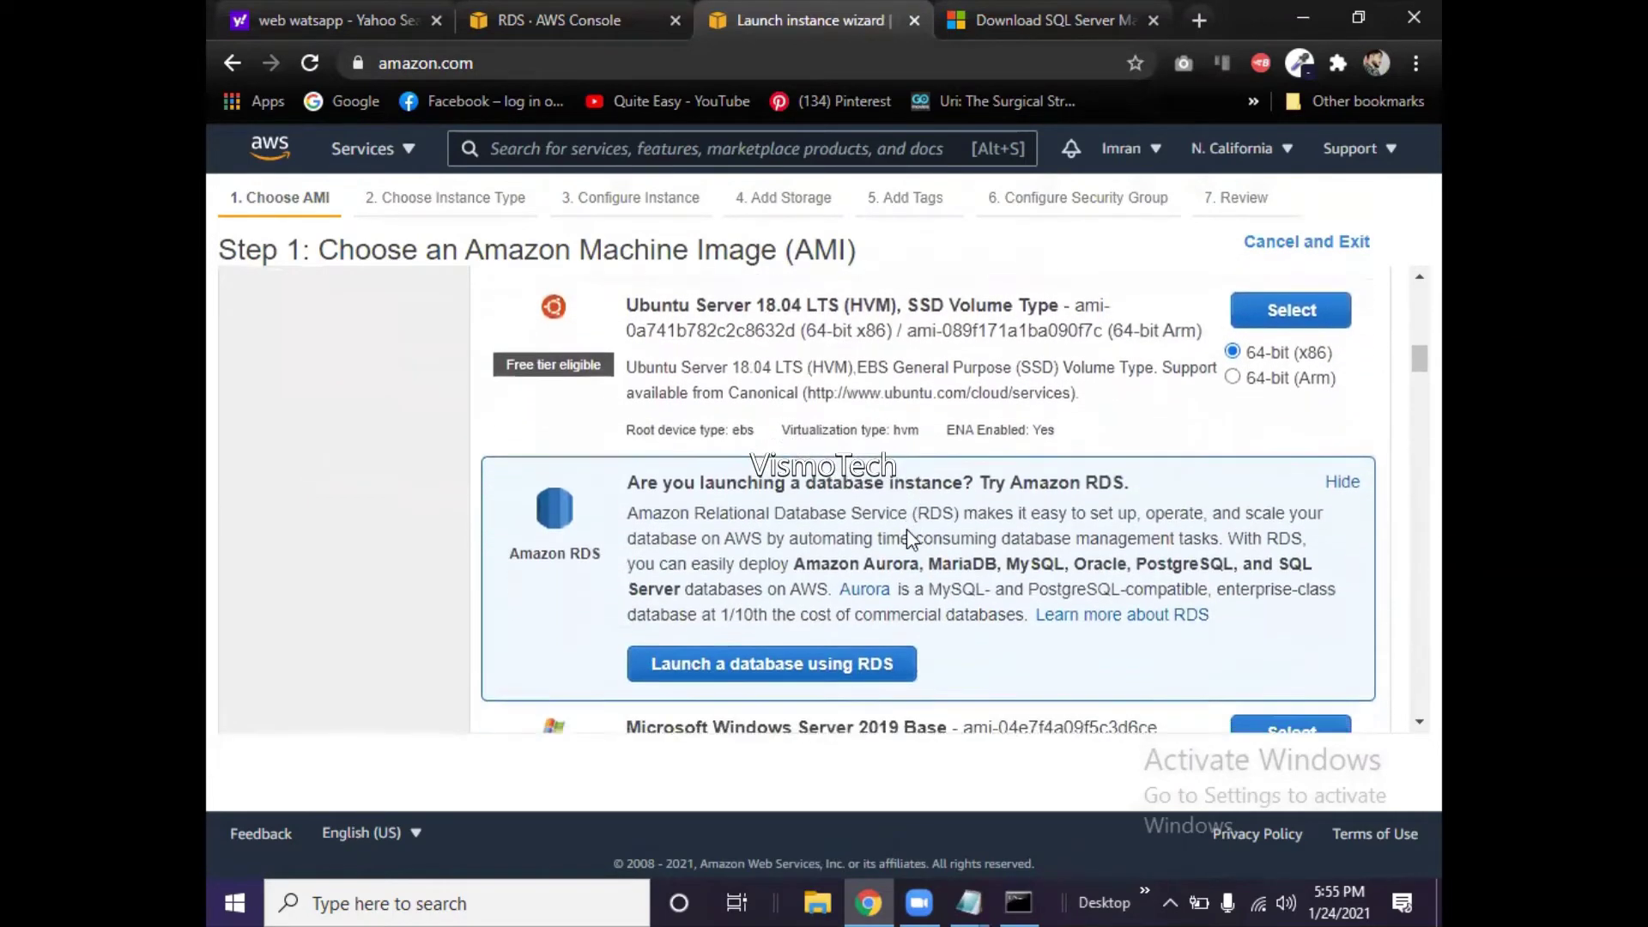
scroll(906, 537, down, 3)
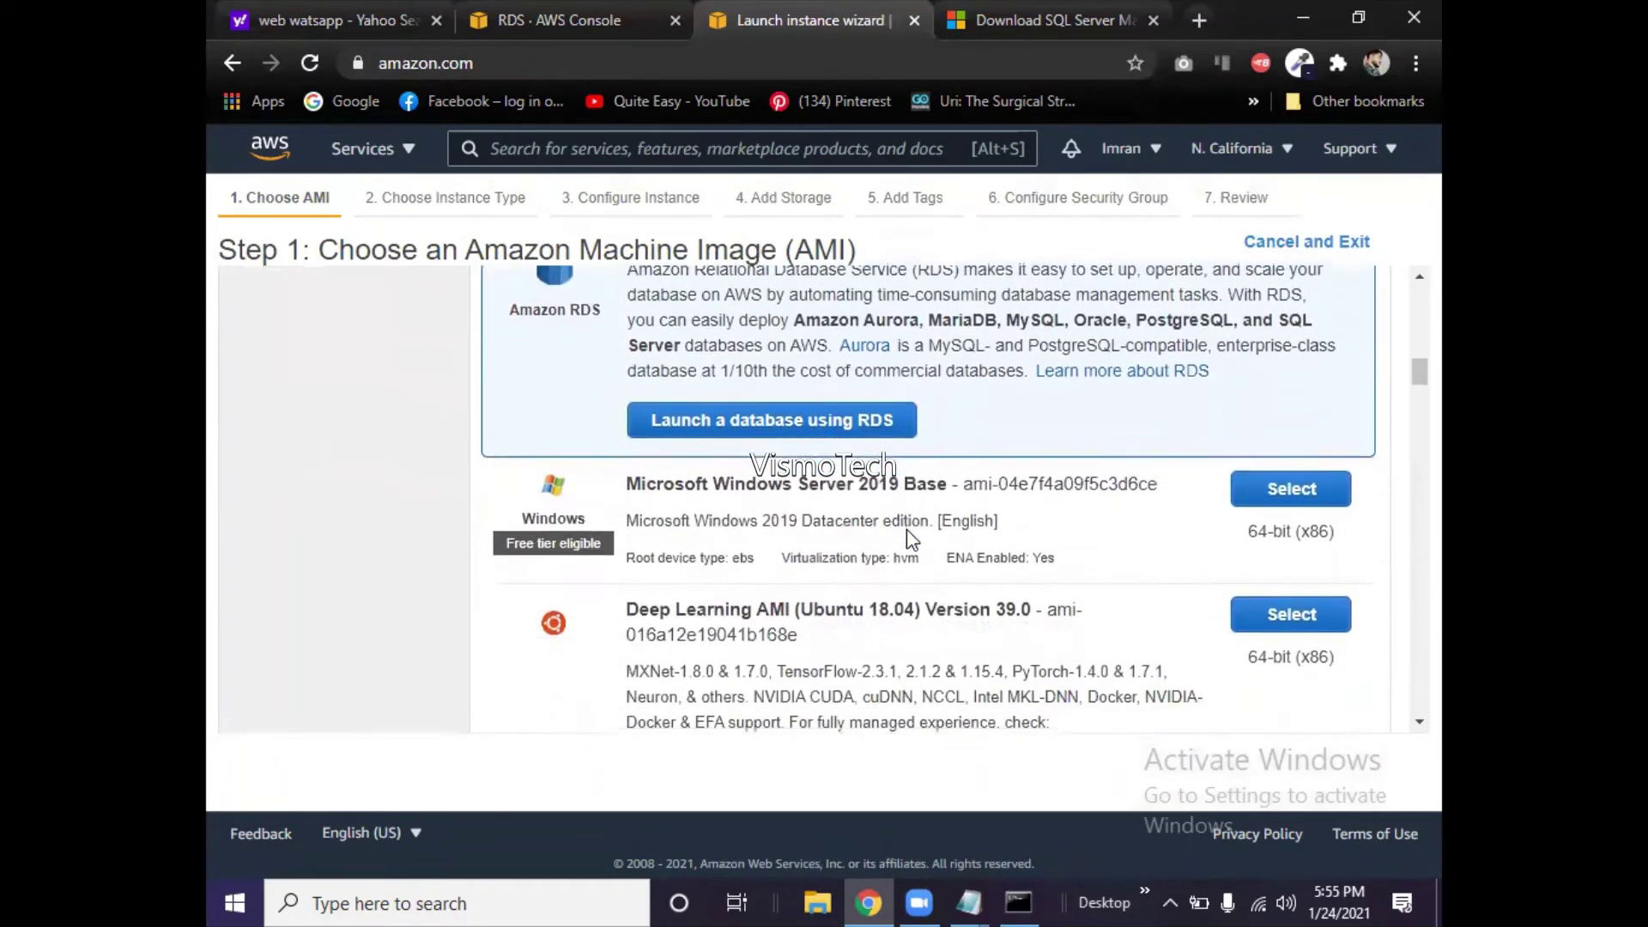
scroll(909, 539, down, 2)
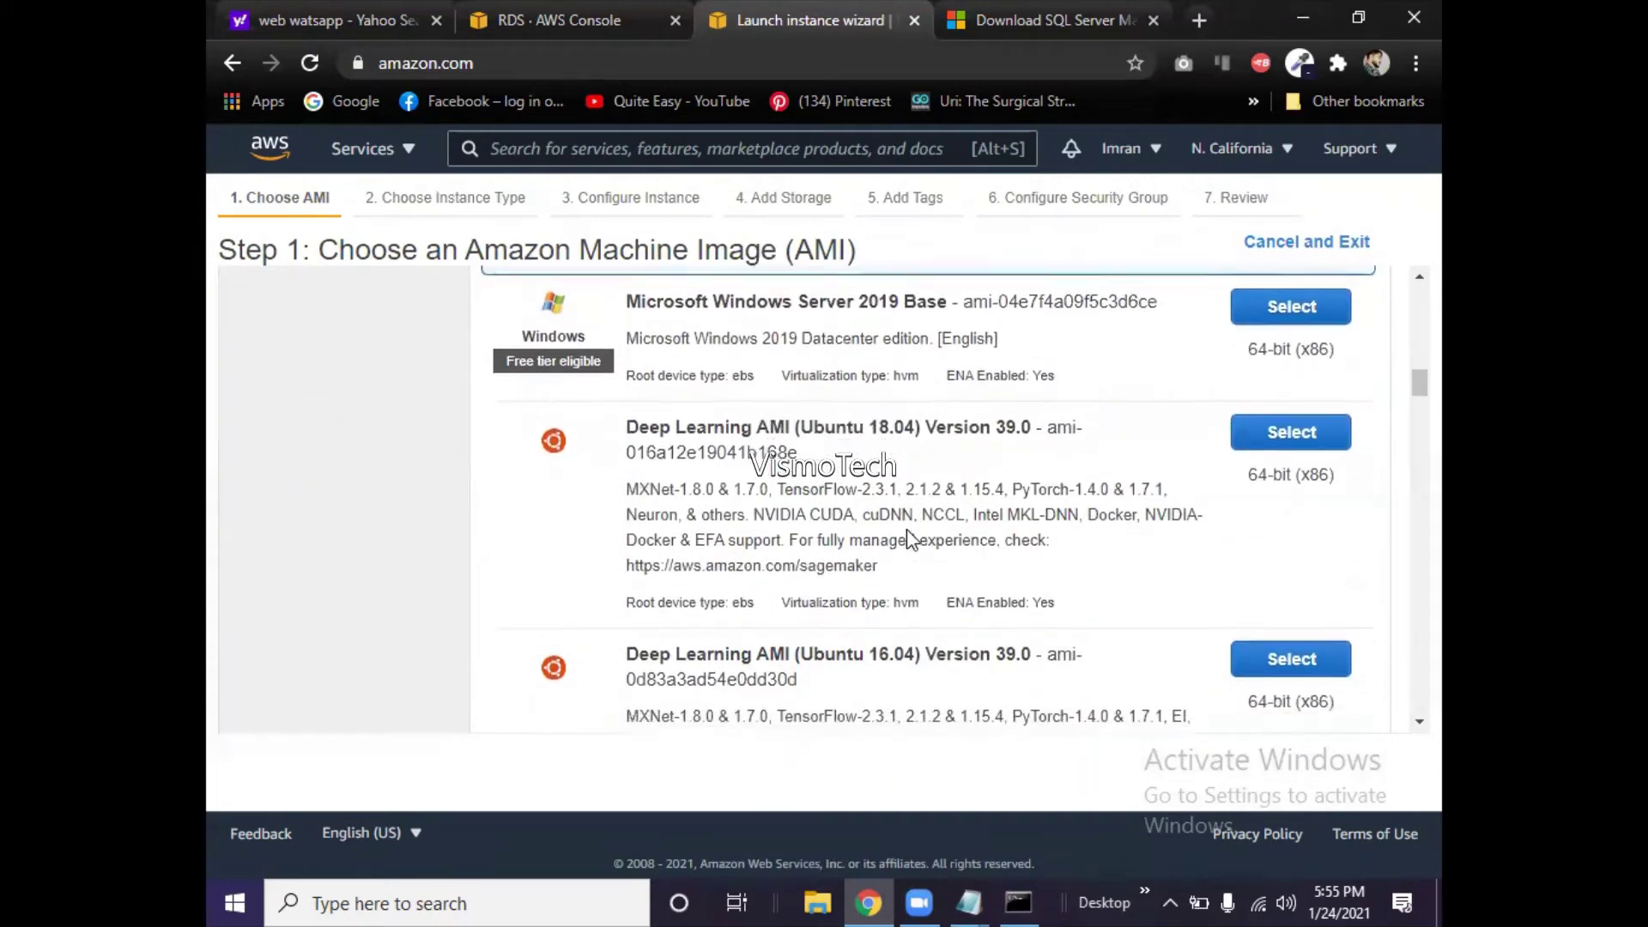
scroll(908, 534, down, 5)
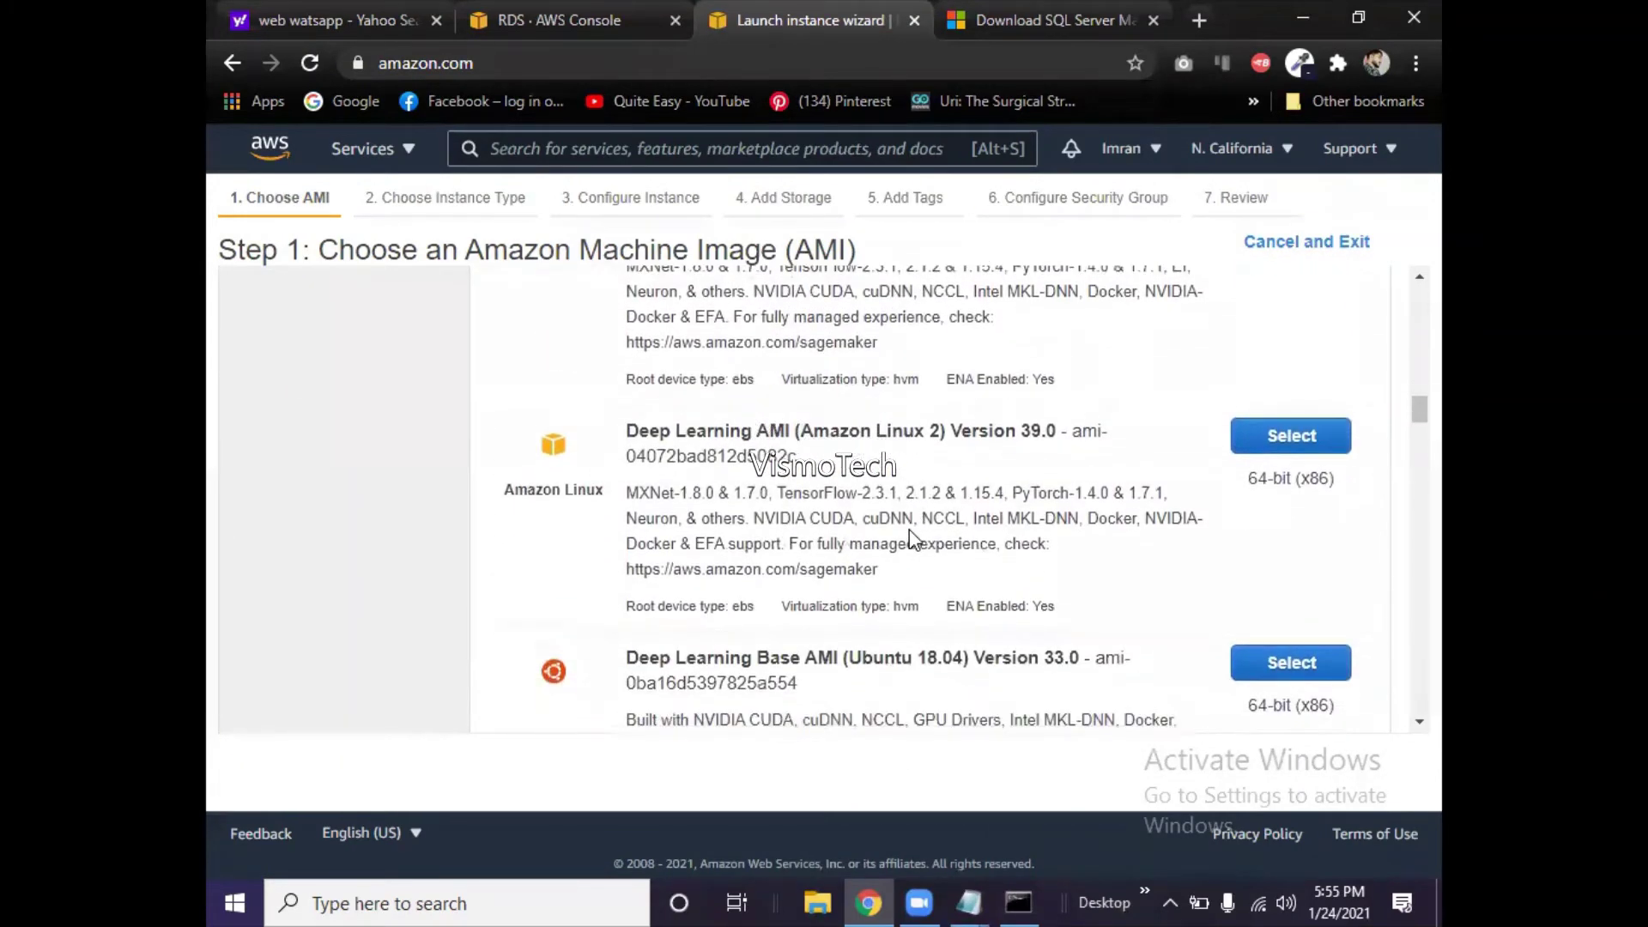
scroll(912, 539, down, 4)
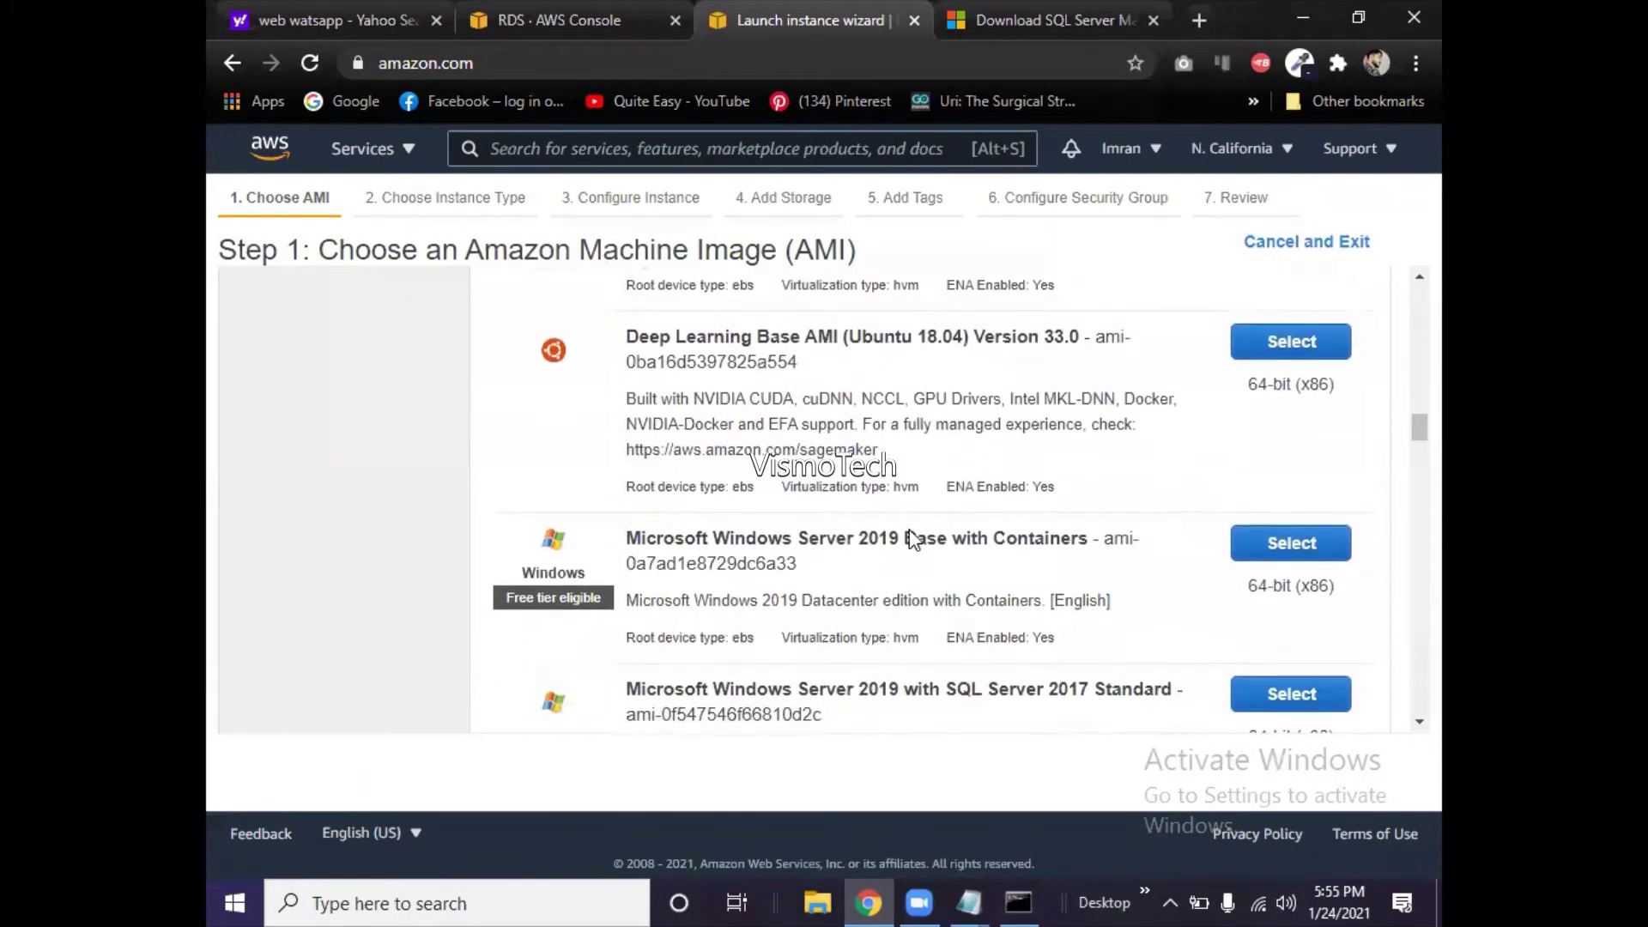
scroll(912, 539, down, 5)
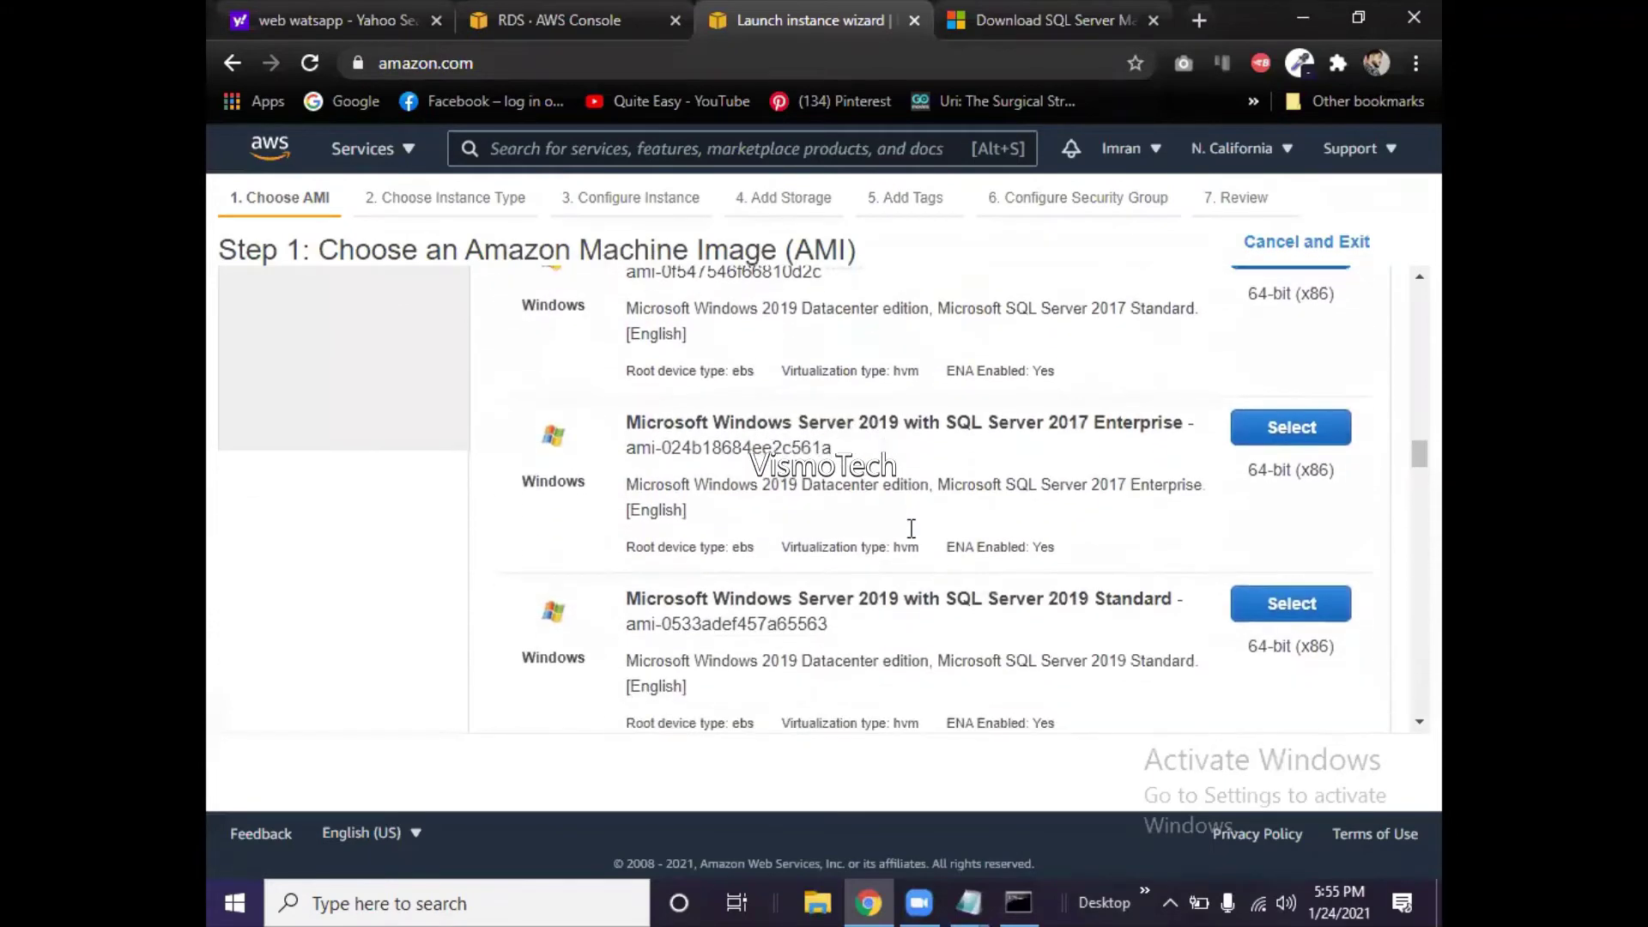
scroll(911, 528, down, 4)
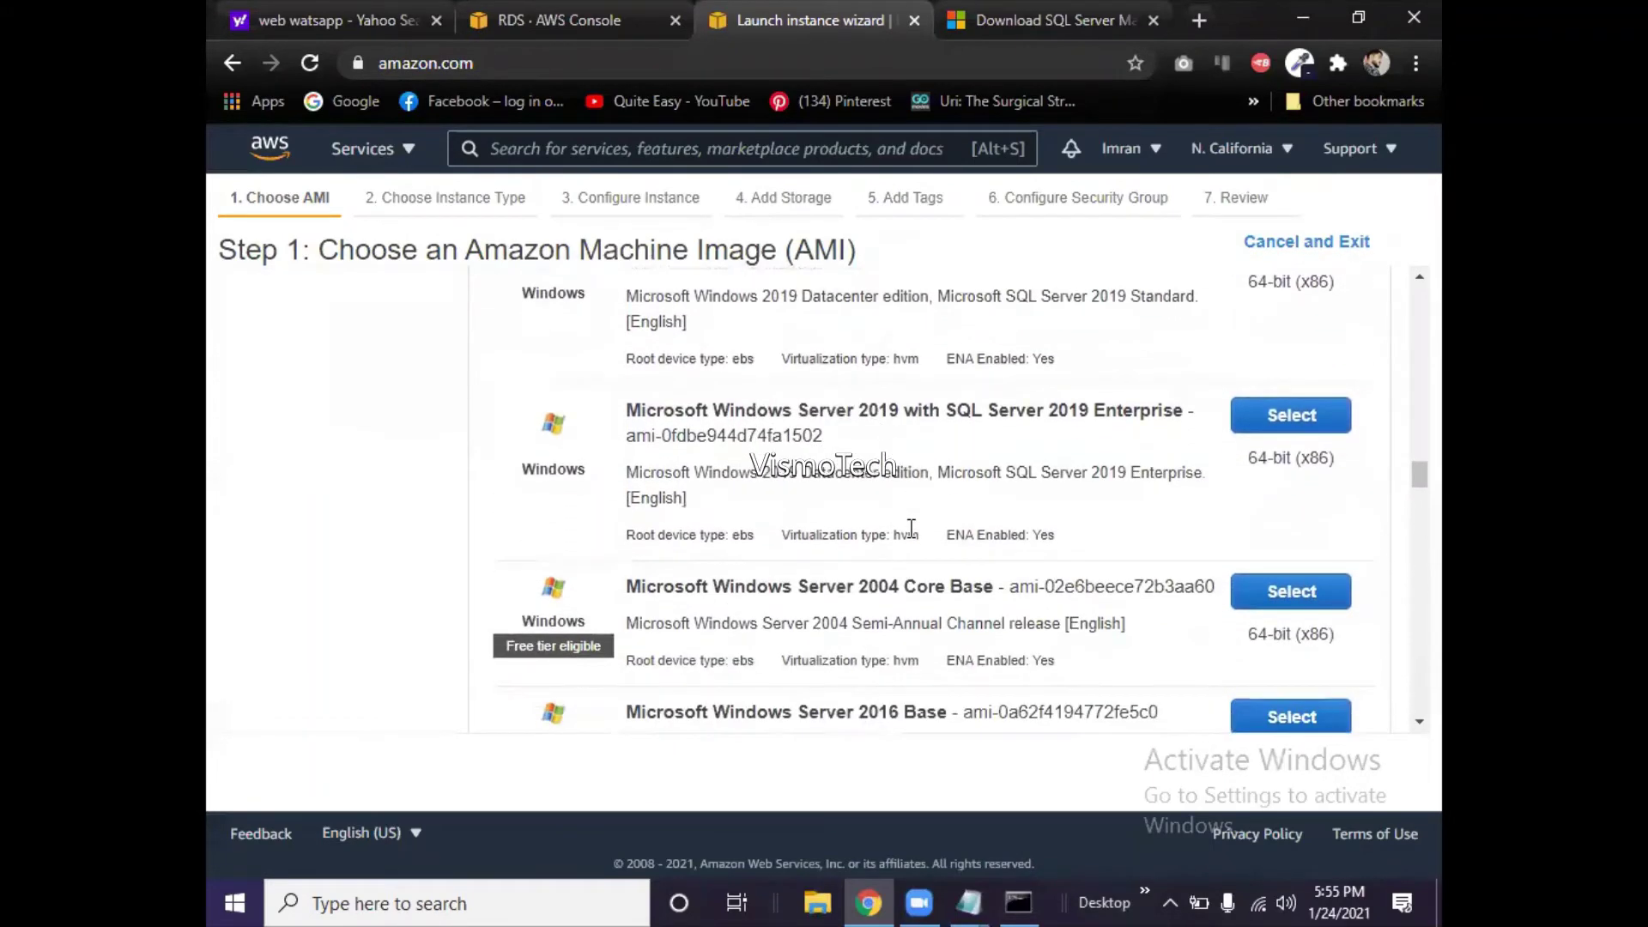
scroll(912, 528, down, 5)
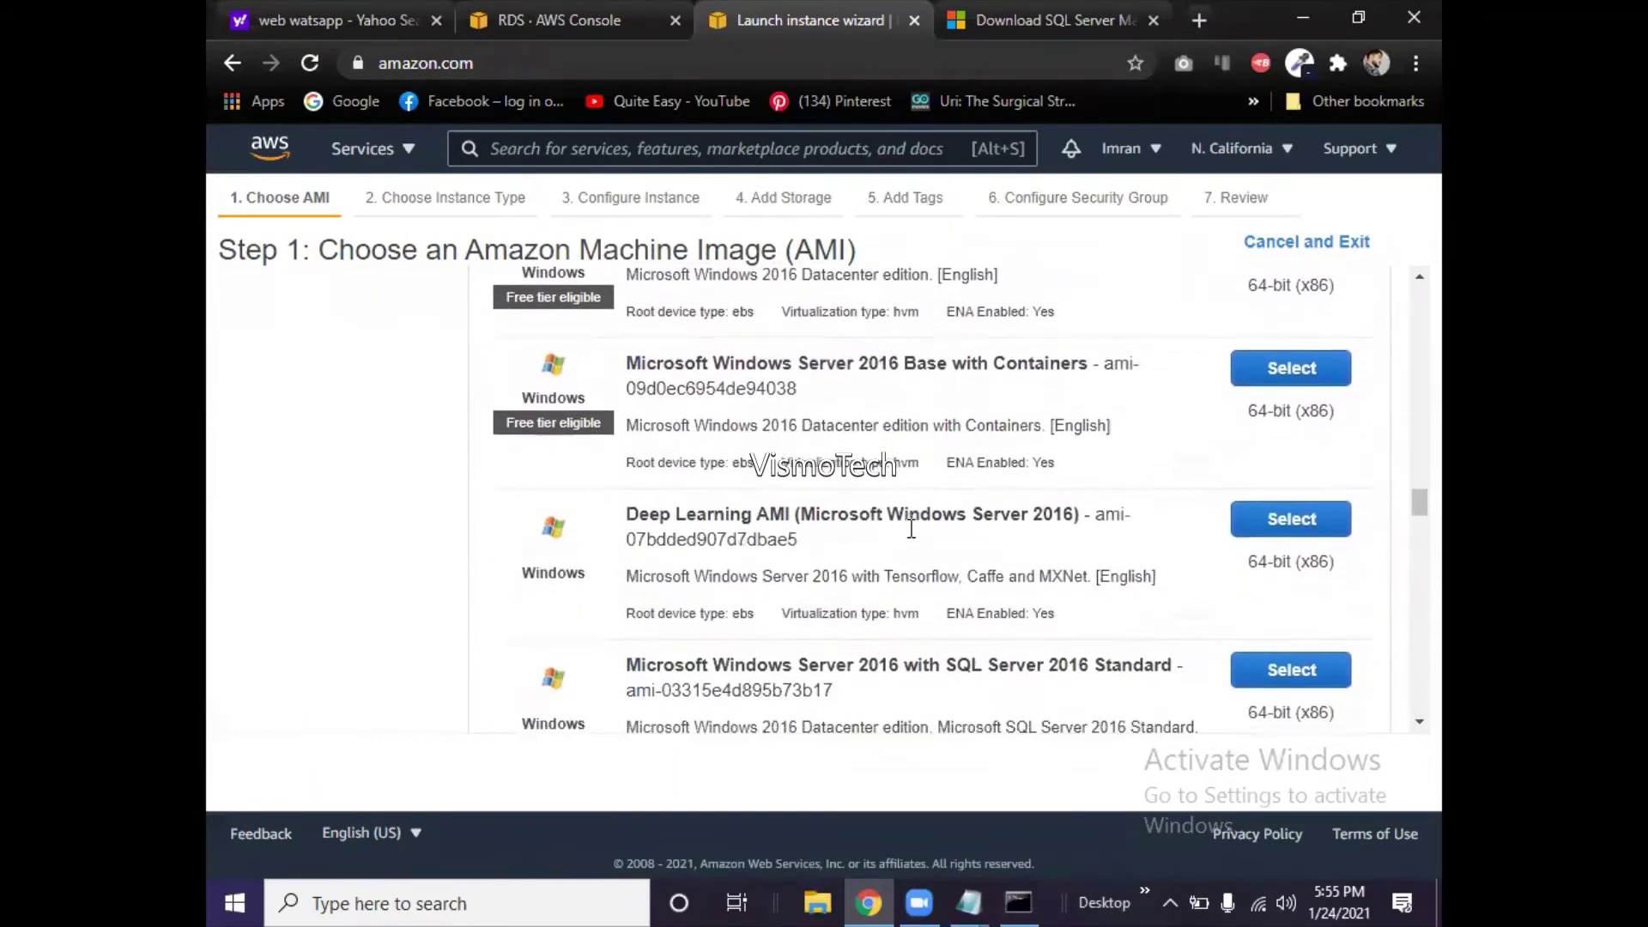
scroll(911, 527, down, 2)
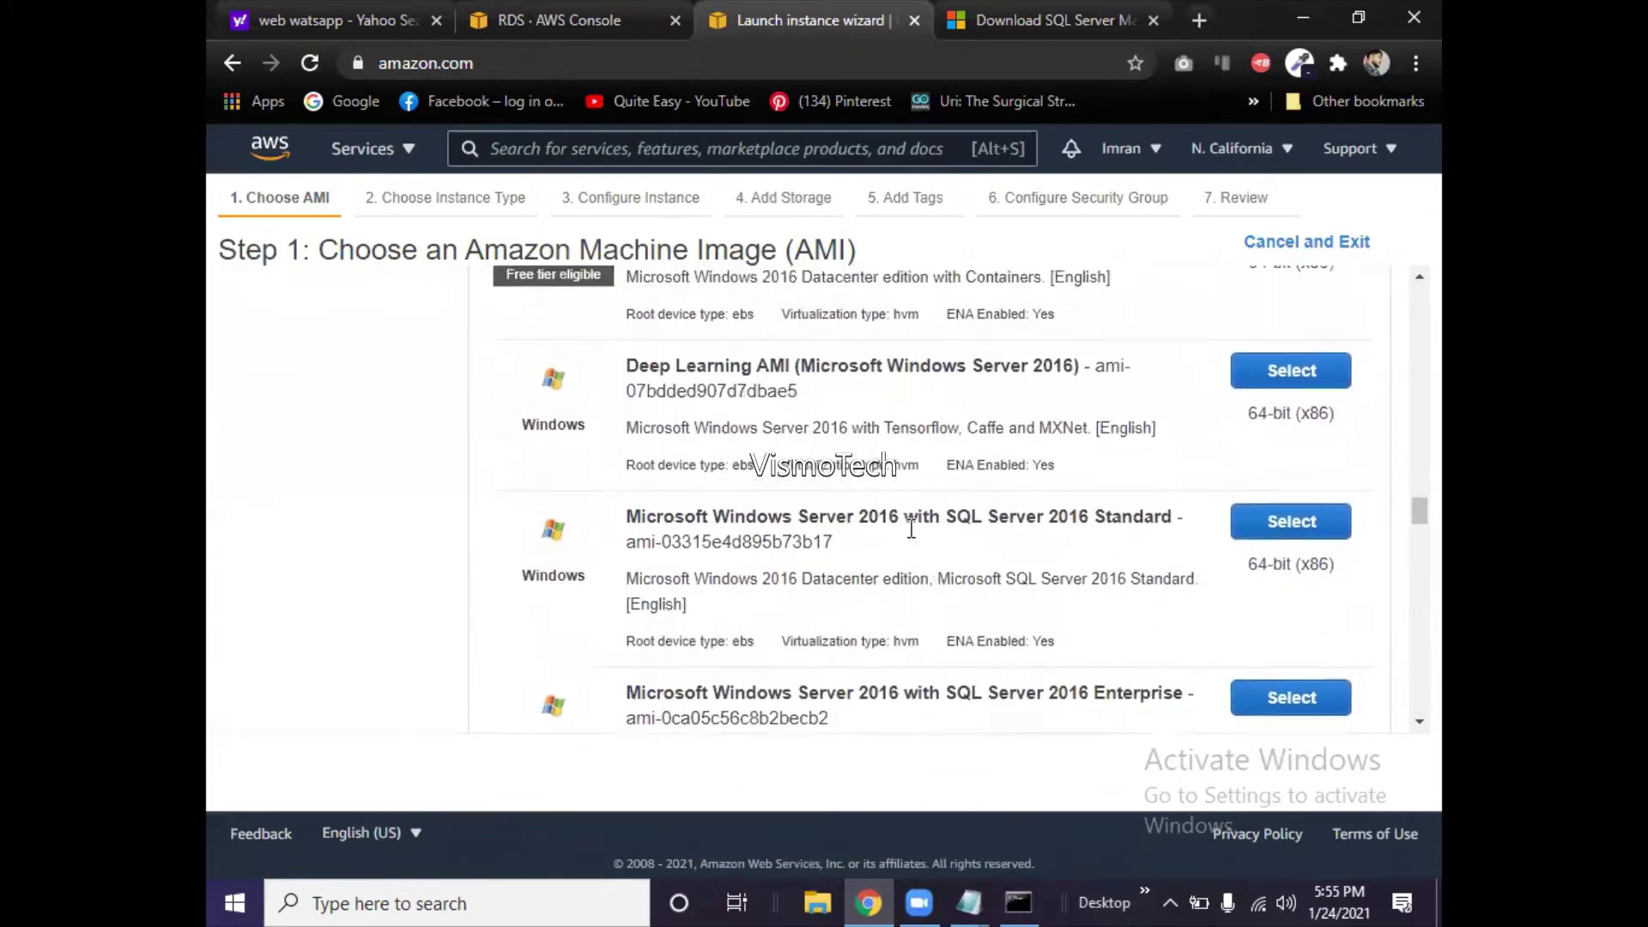
scroll(911, 528, up, 15)
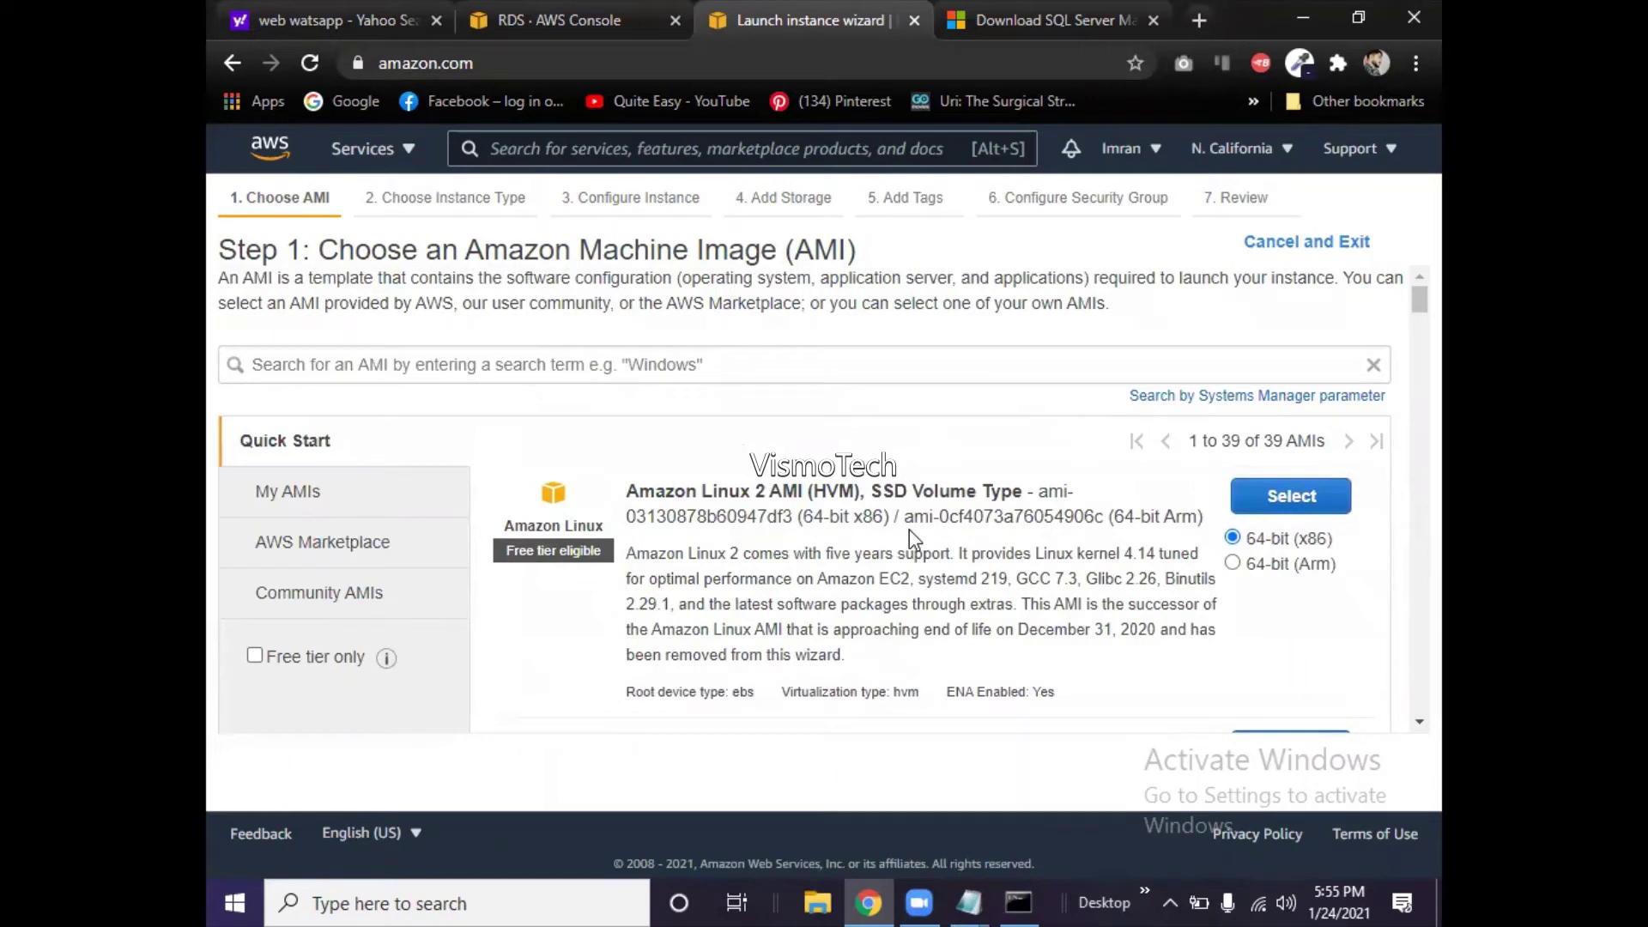
- Search the AMIs for 'windows' and look through the 19 results
click(476, 365)
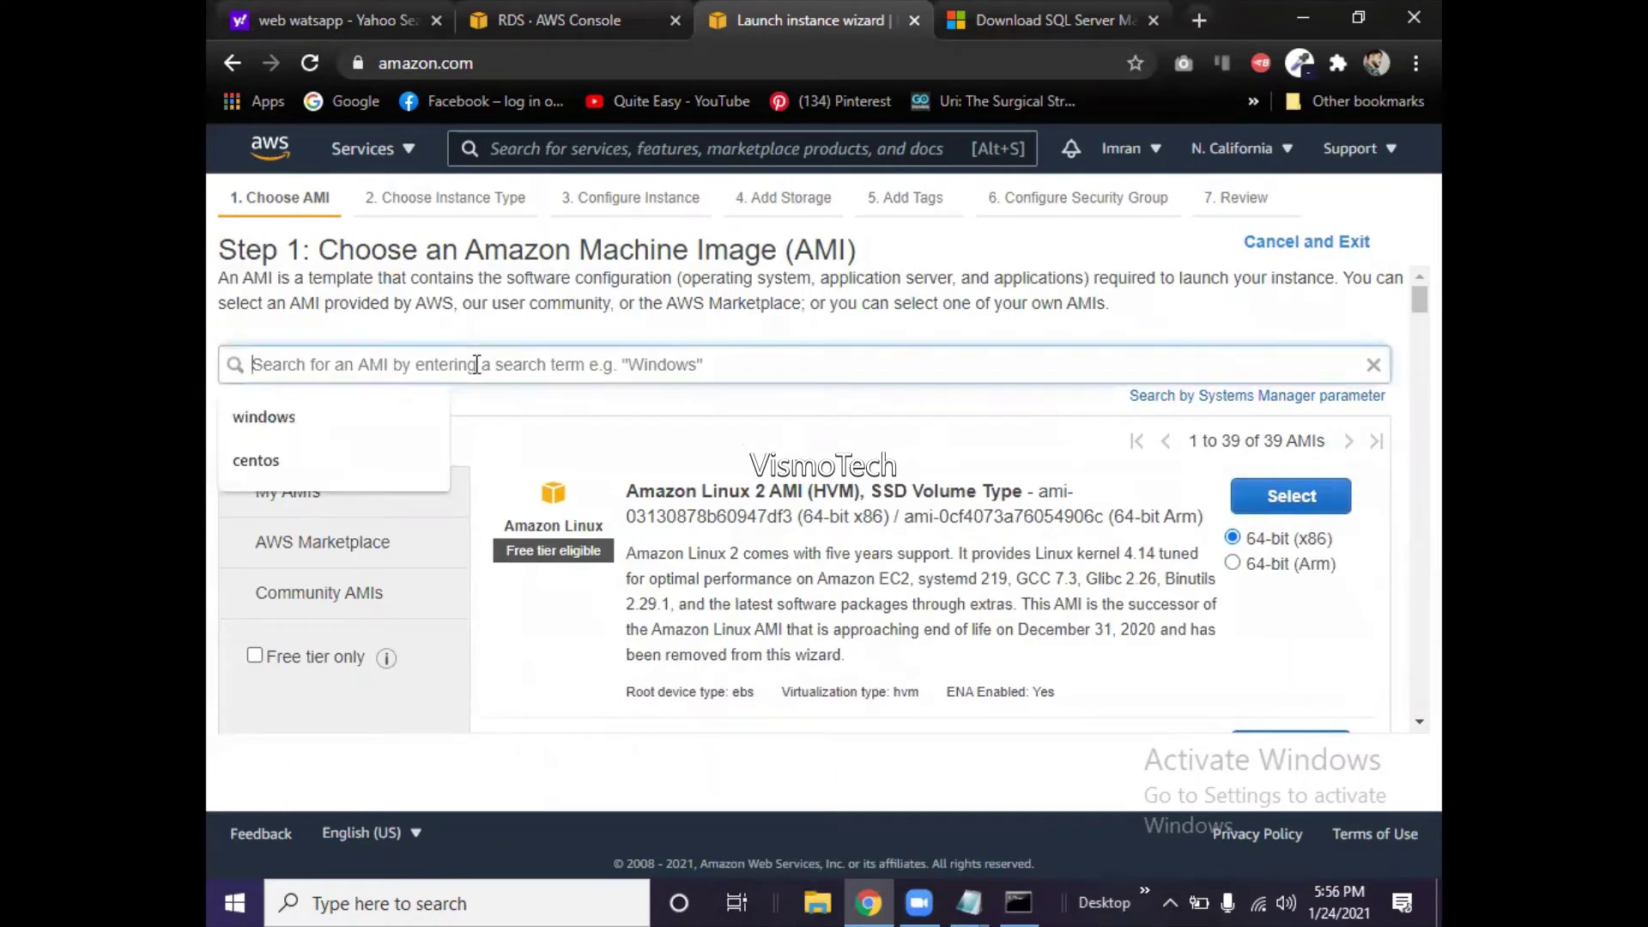
click(379, 416)
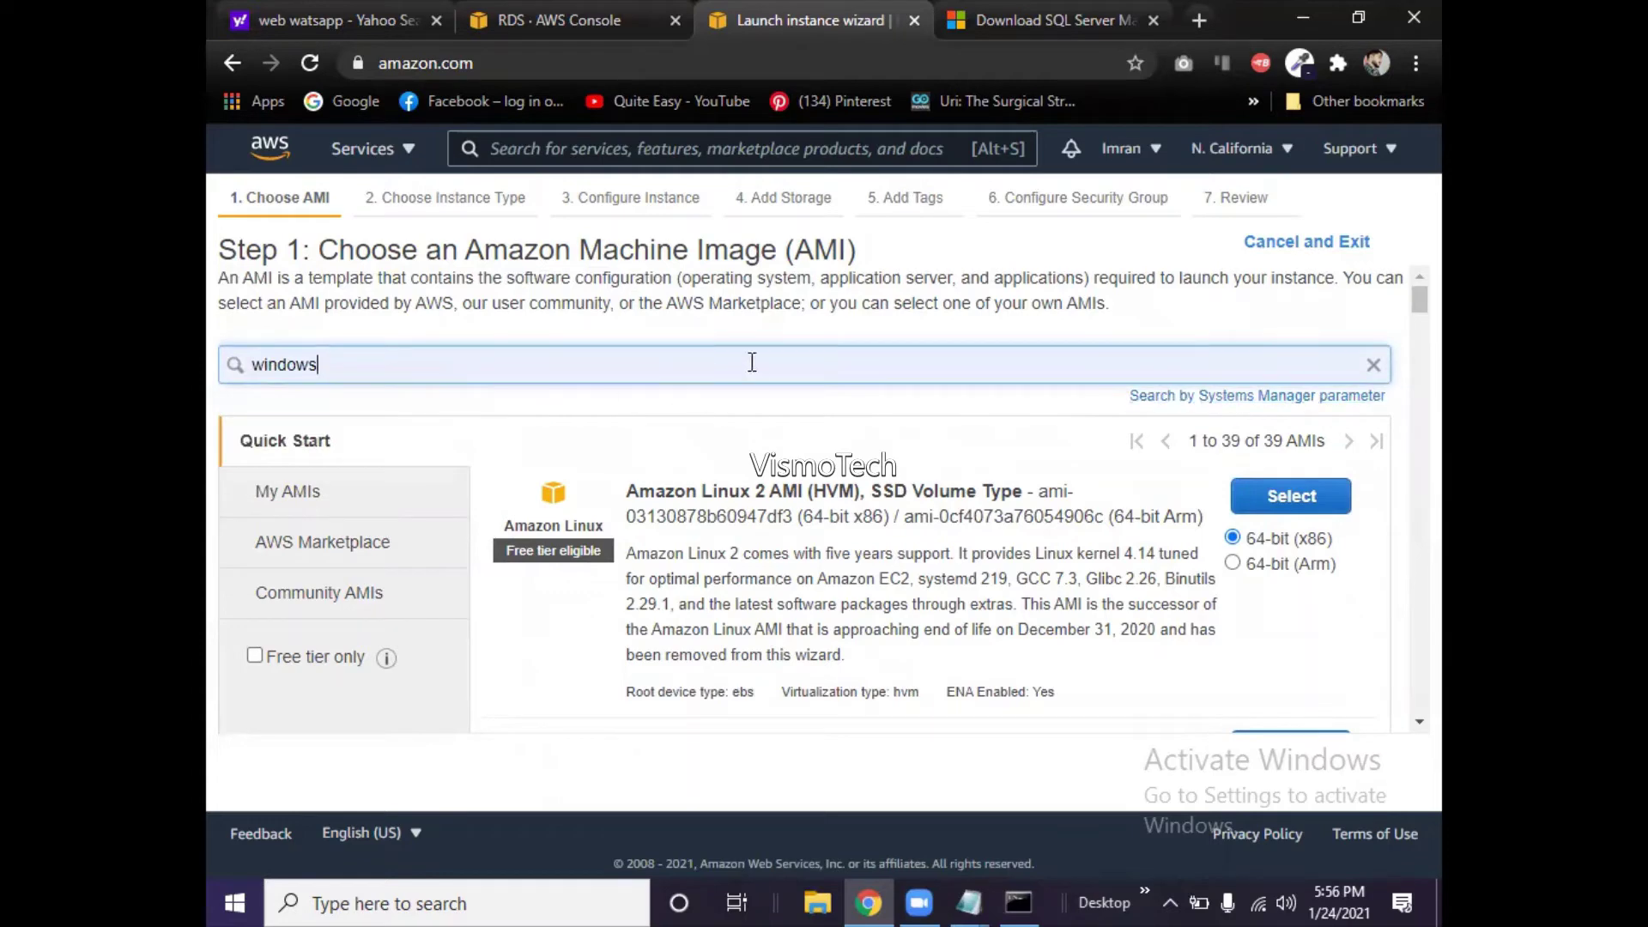
key(Return)
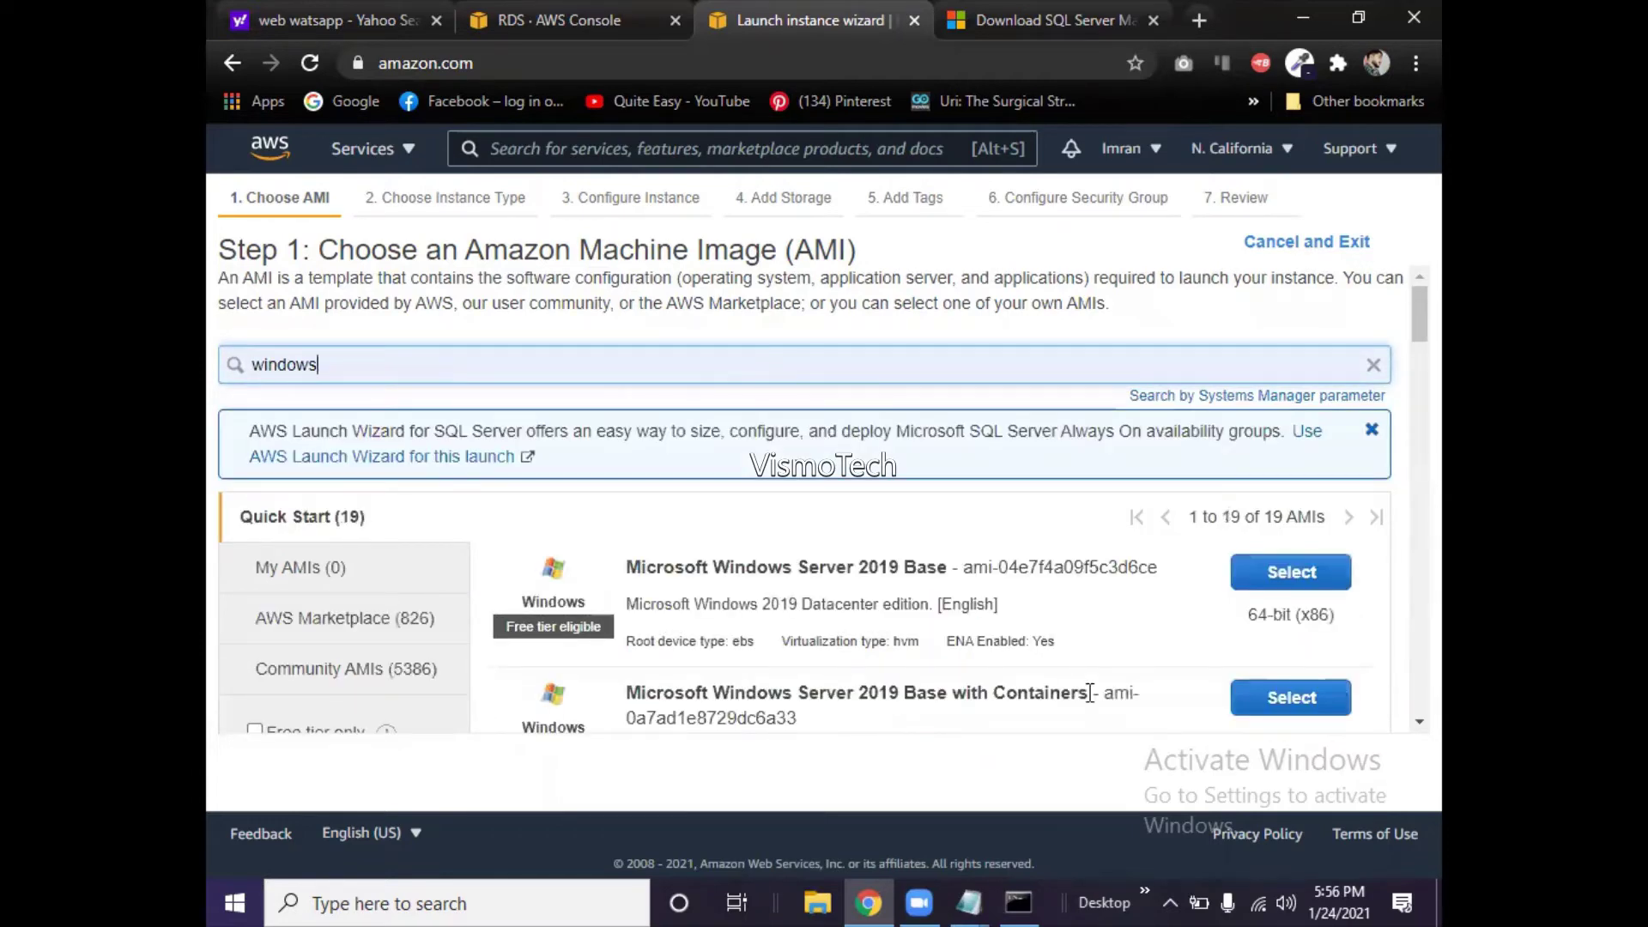
scroll(996, 575, down, 3)
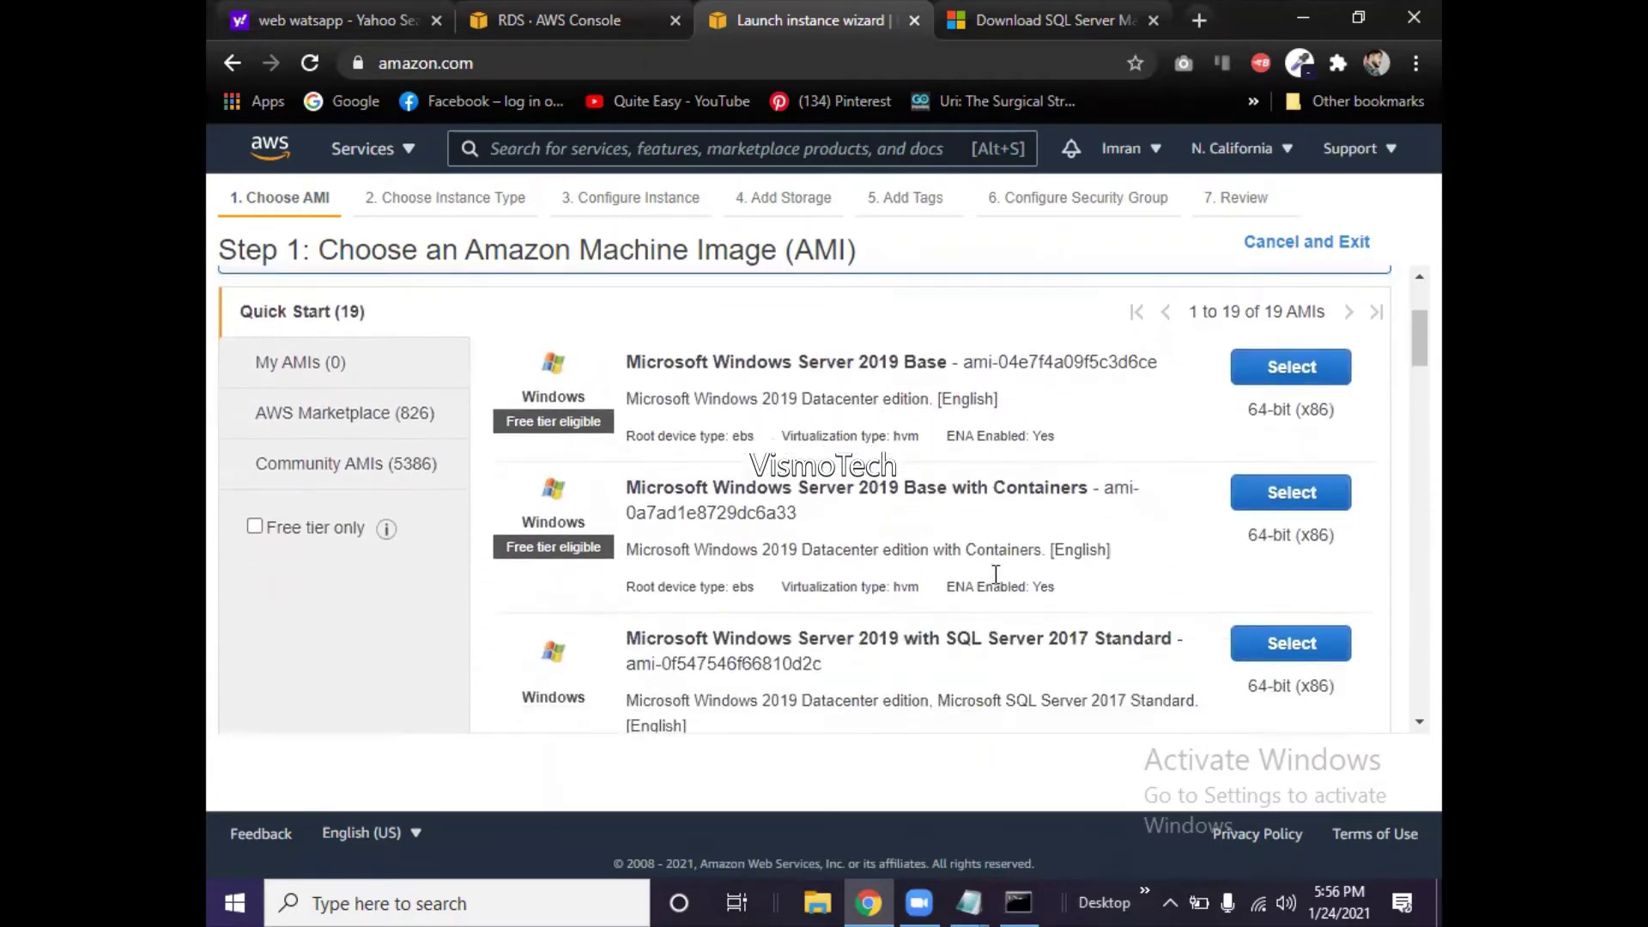
scroll(996, 575, down, 3)
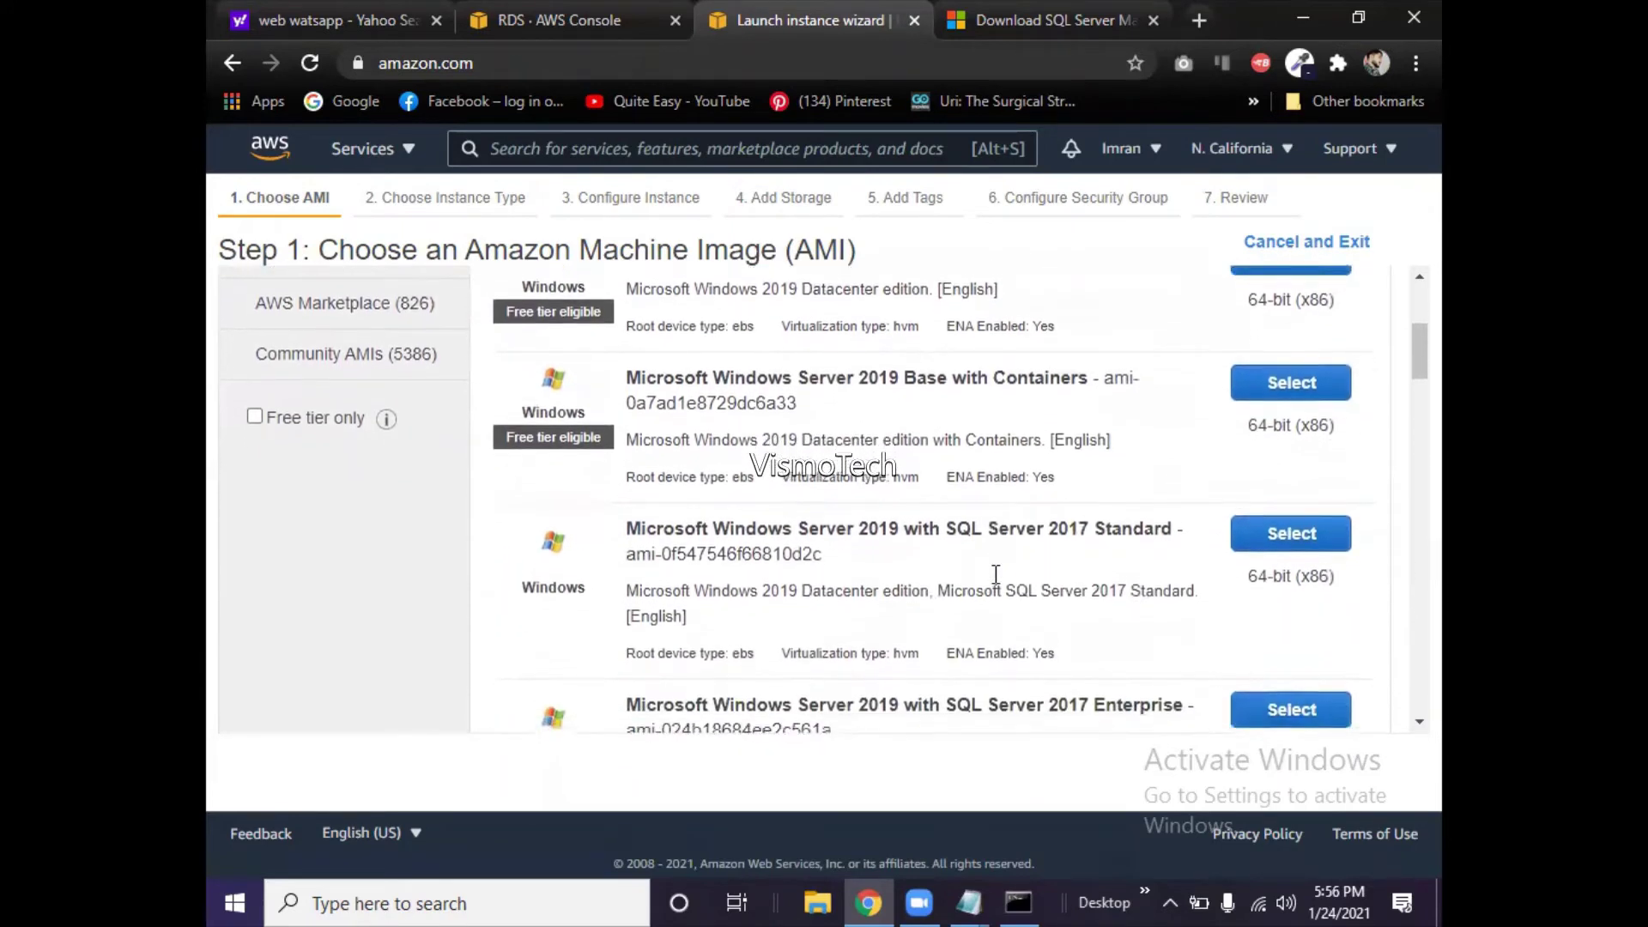
scroll(995, 575, down, 4)
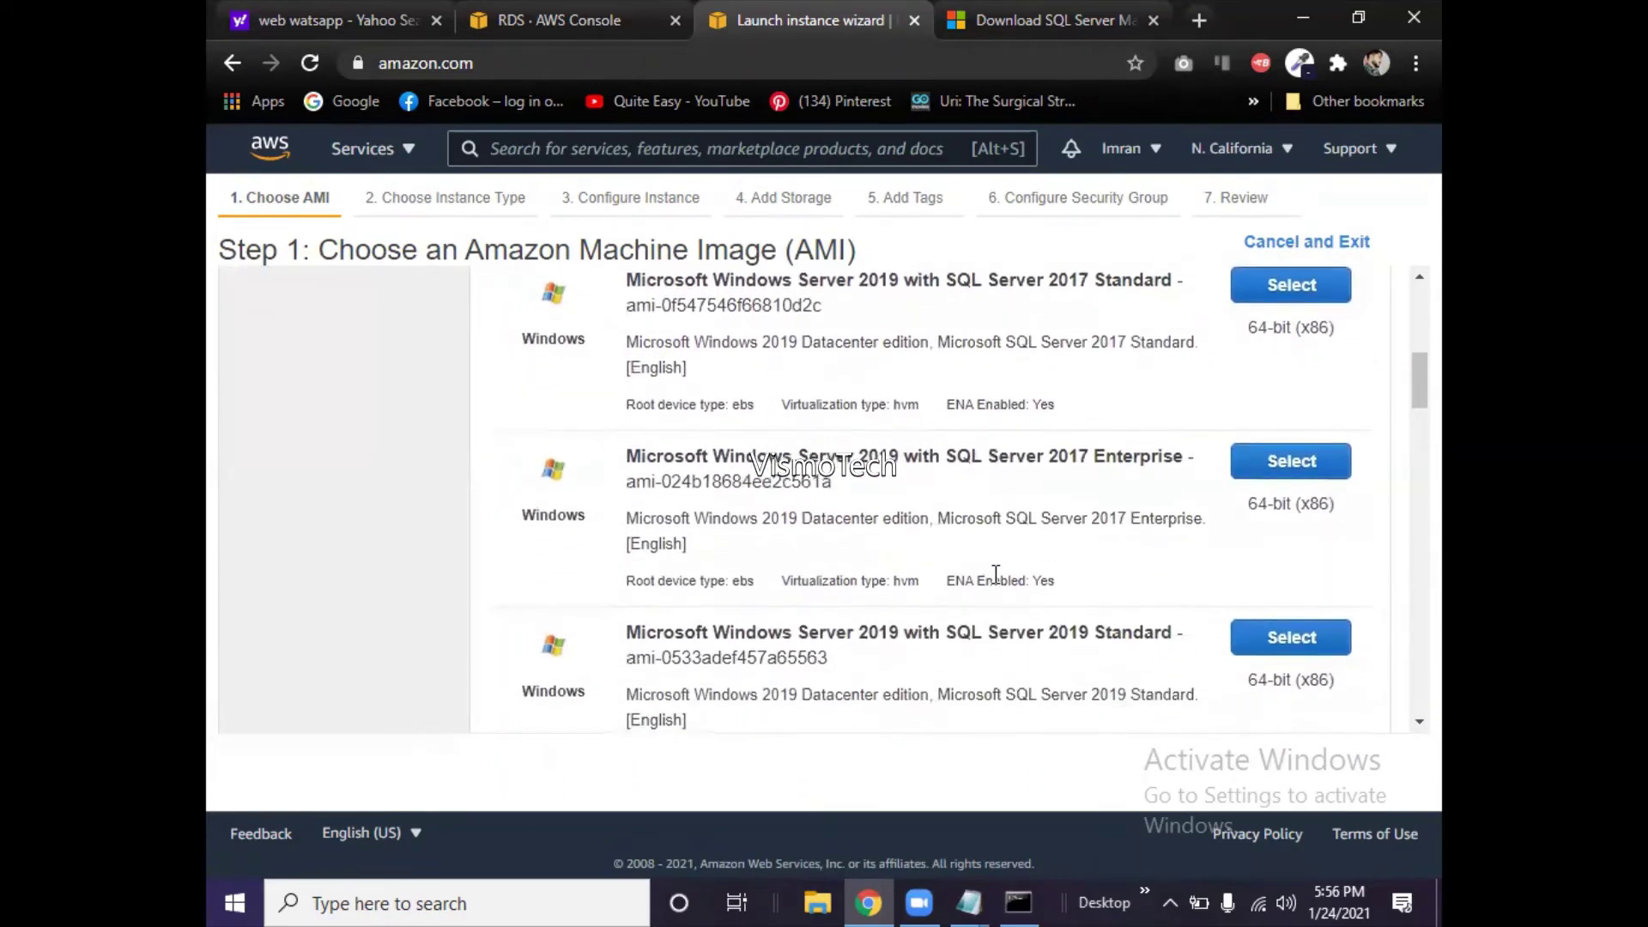
scroll(995, 575, down, 4)
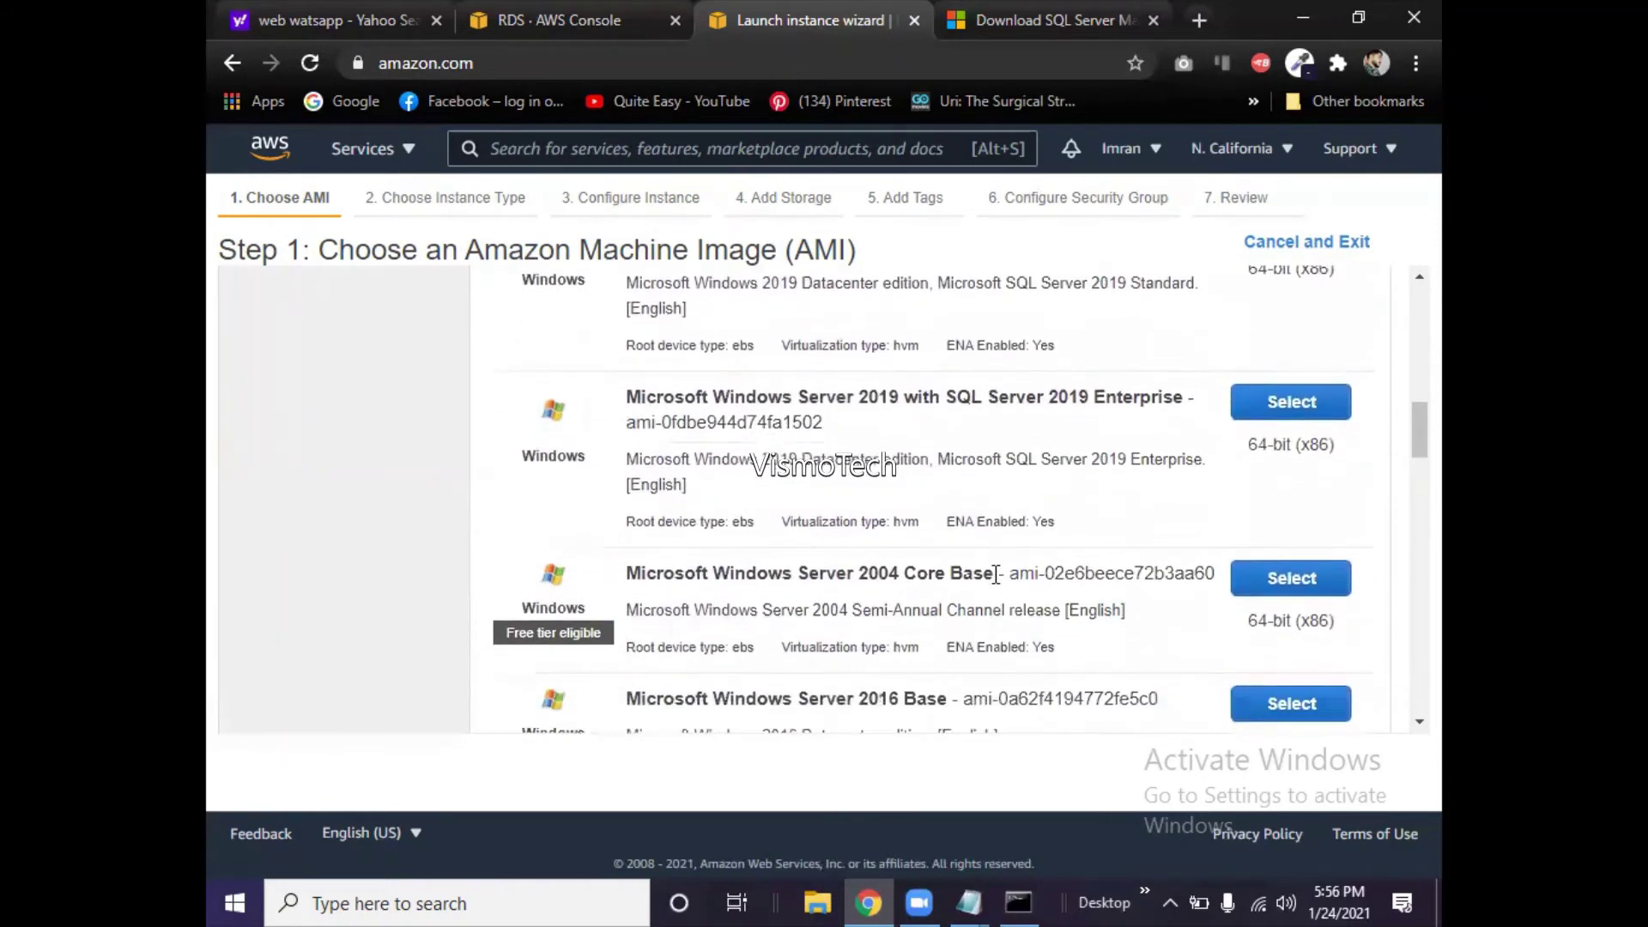
scroll(995, 575, down, 1)
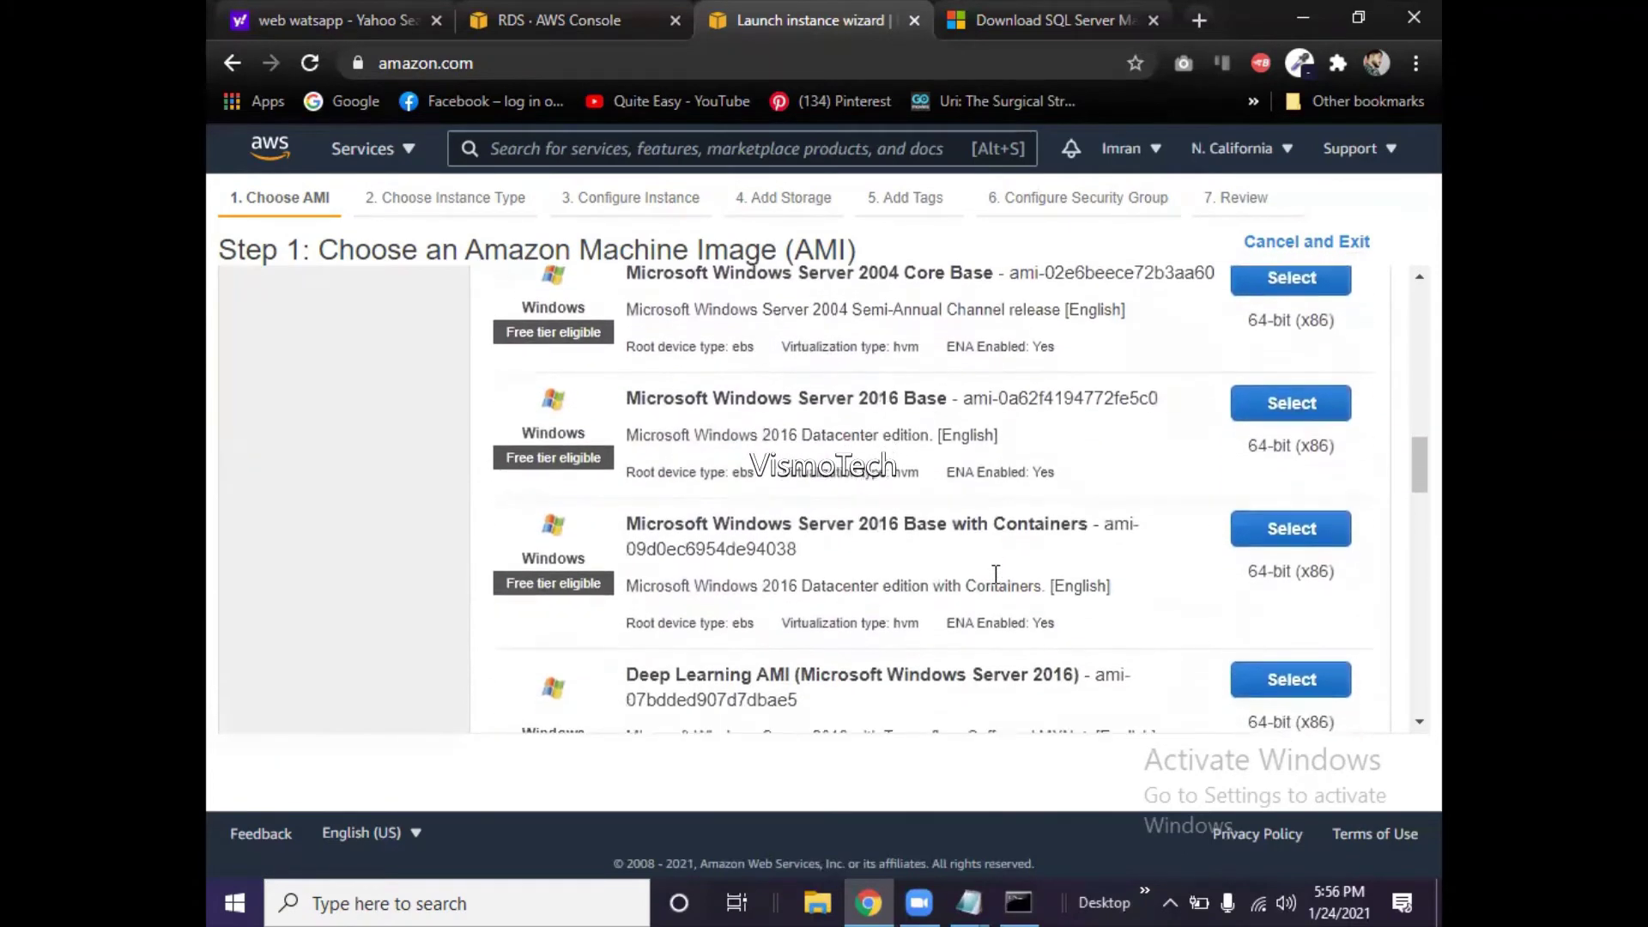
scroll(995, 570, down, 1)
scroll(944, 575, up, 2)
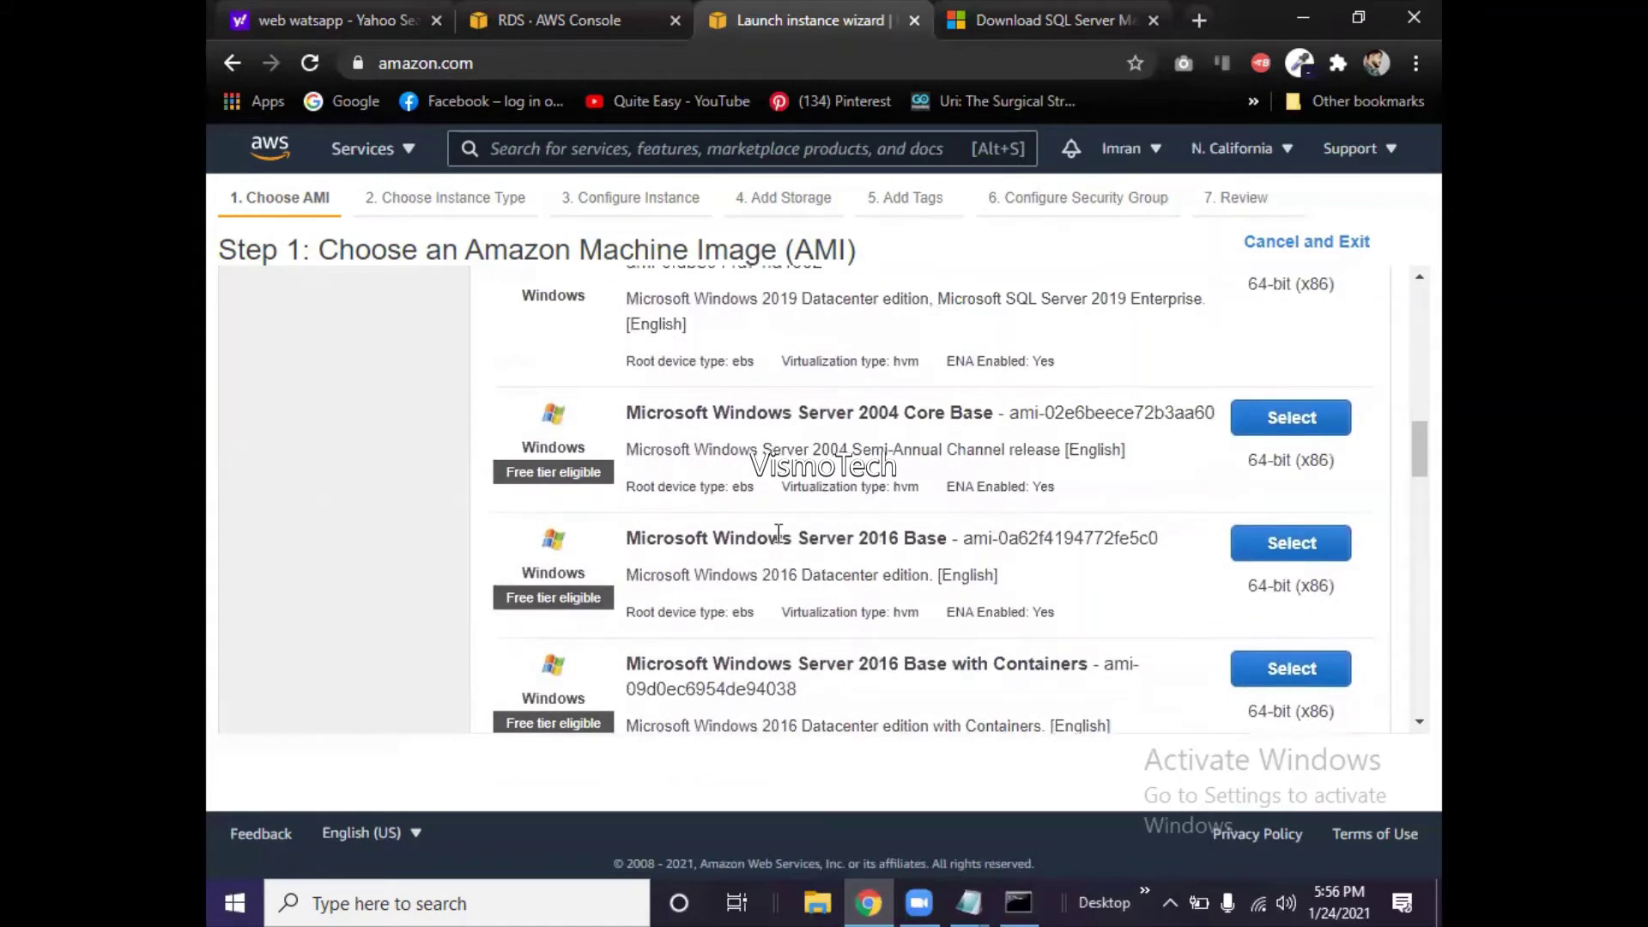
- Select Microsoft Windows Server 2016 Base and review the free-tier t2.micro (1 vCPU, 1 GiB) details
click(1275, 551)
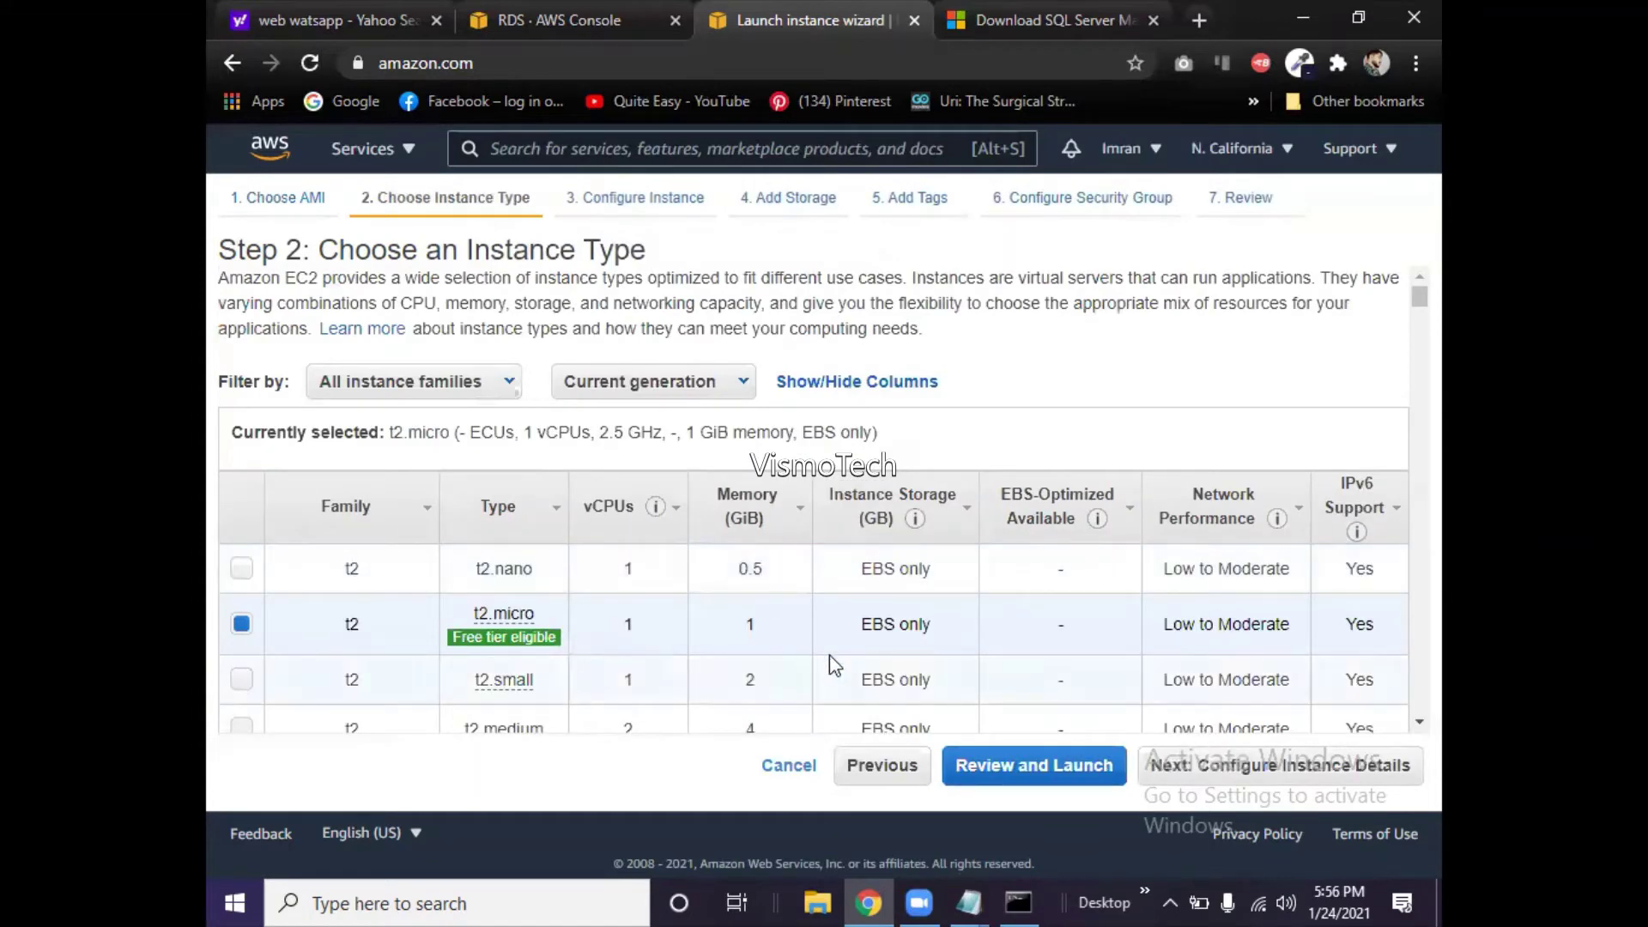
scroll(829, 656, down, 2)
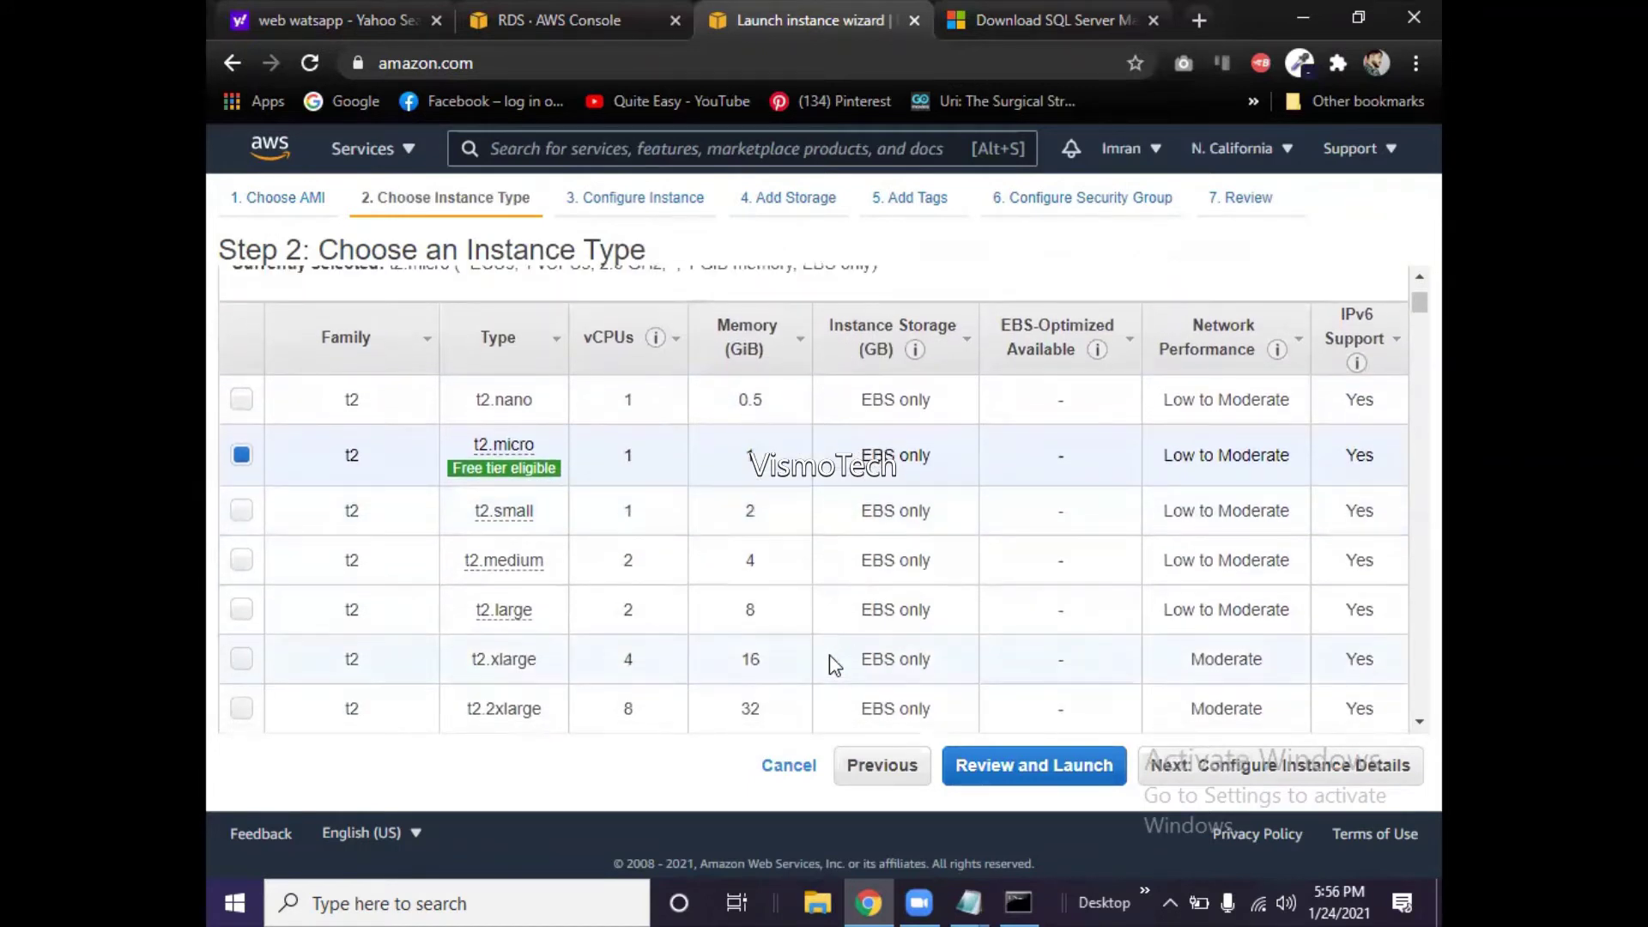
mouse_move(504, 471)
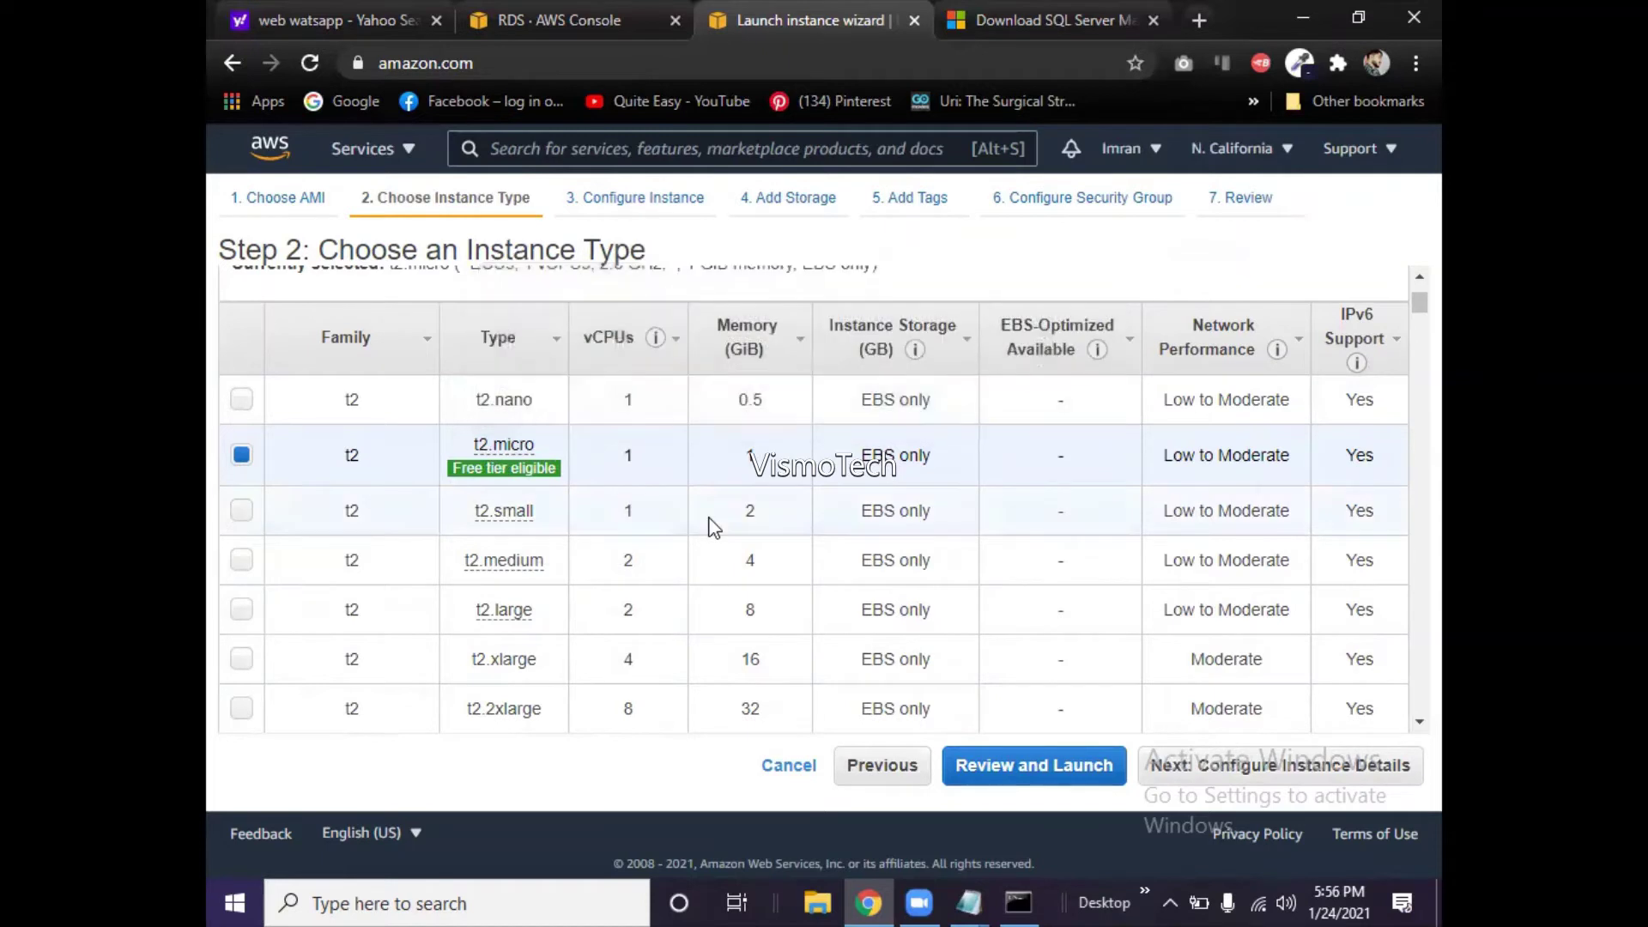
scroll(768, 502, up, 3)
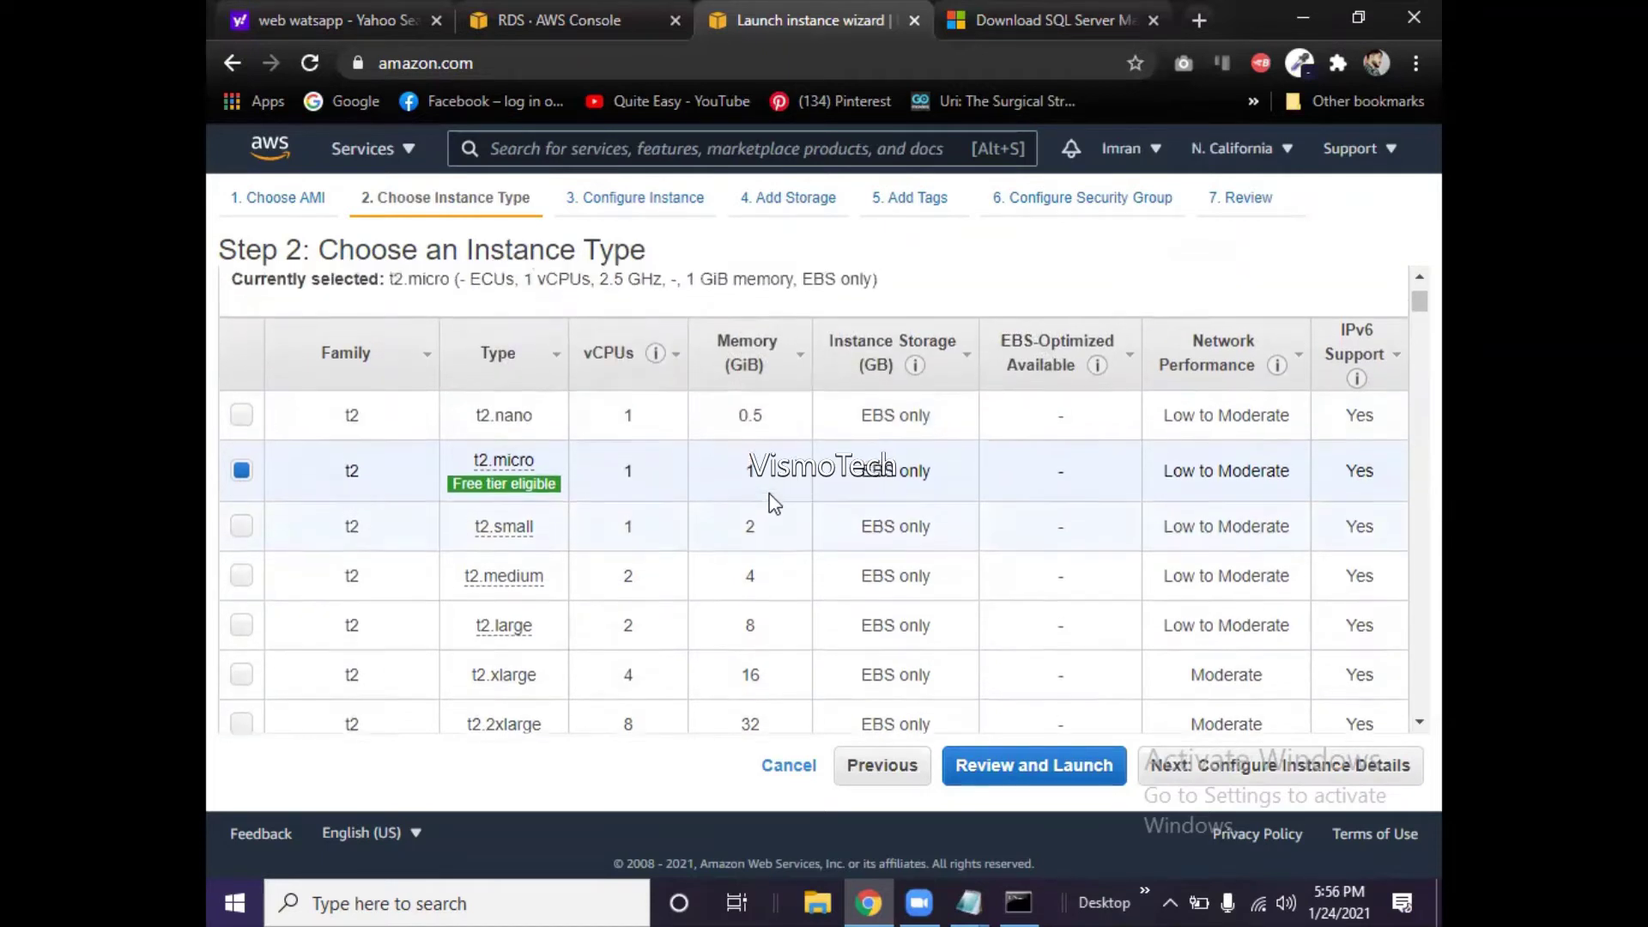
scroll(772, 503, down, 2)
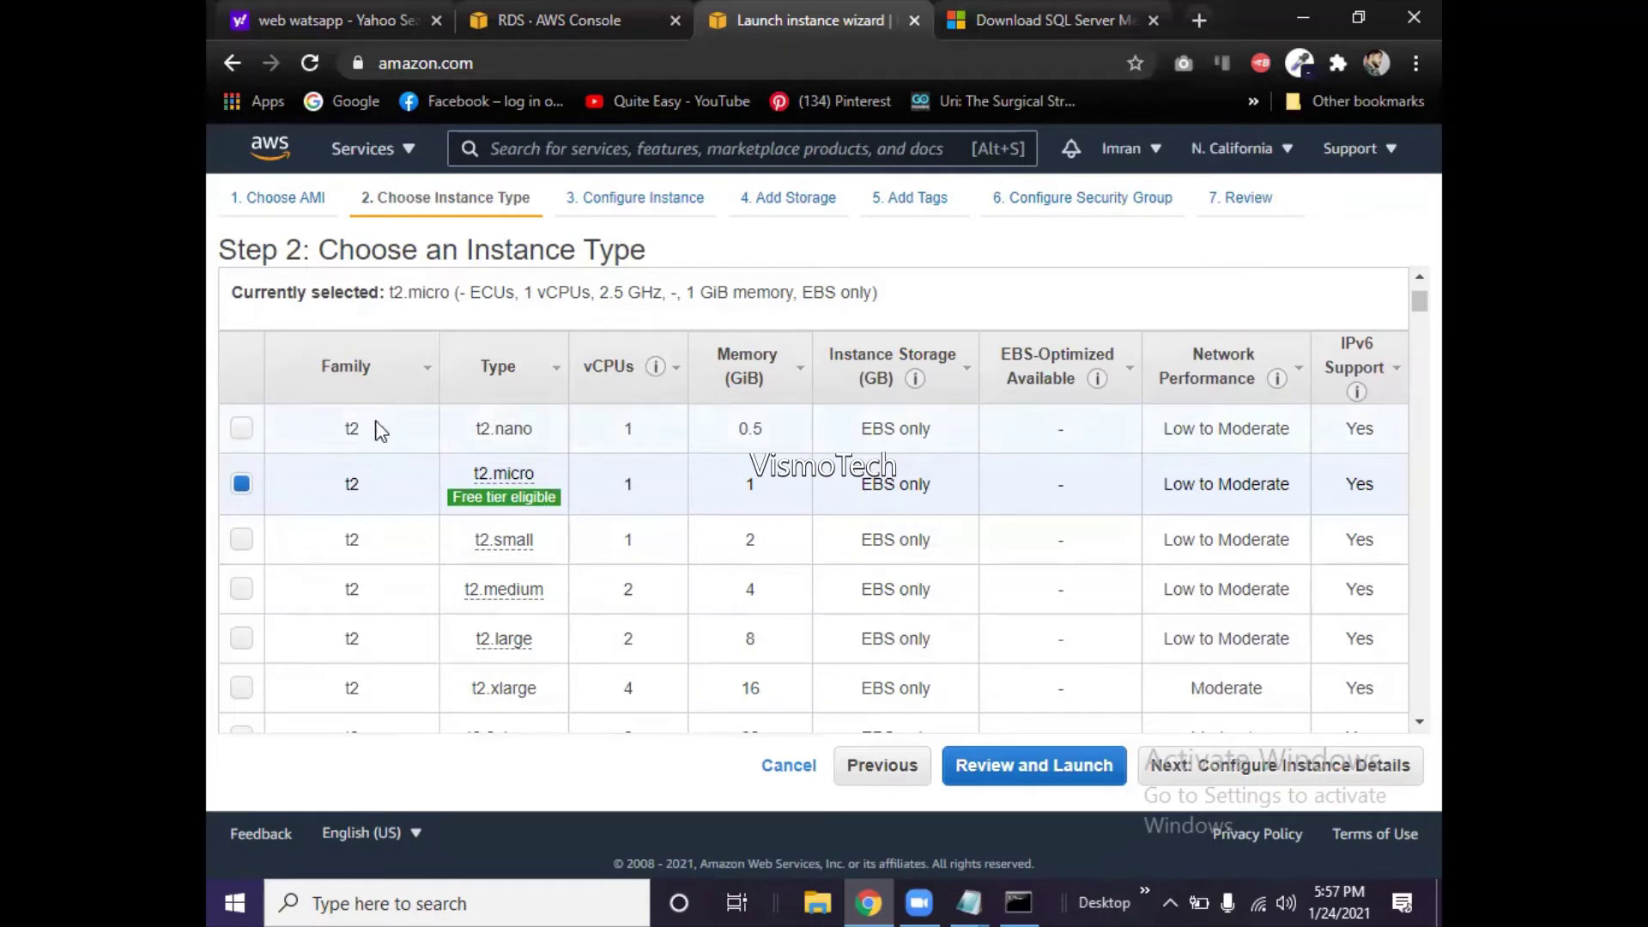
click(470, 513)
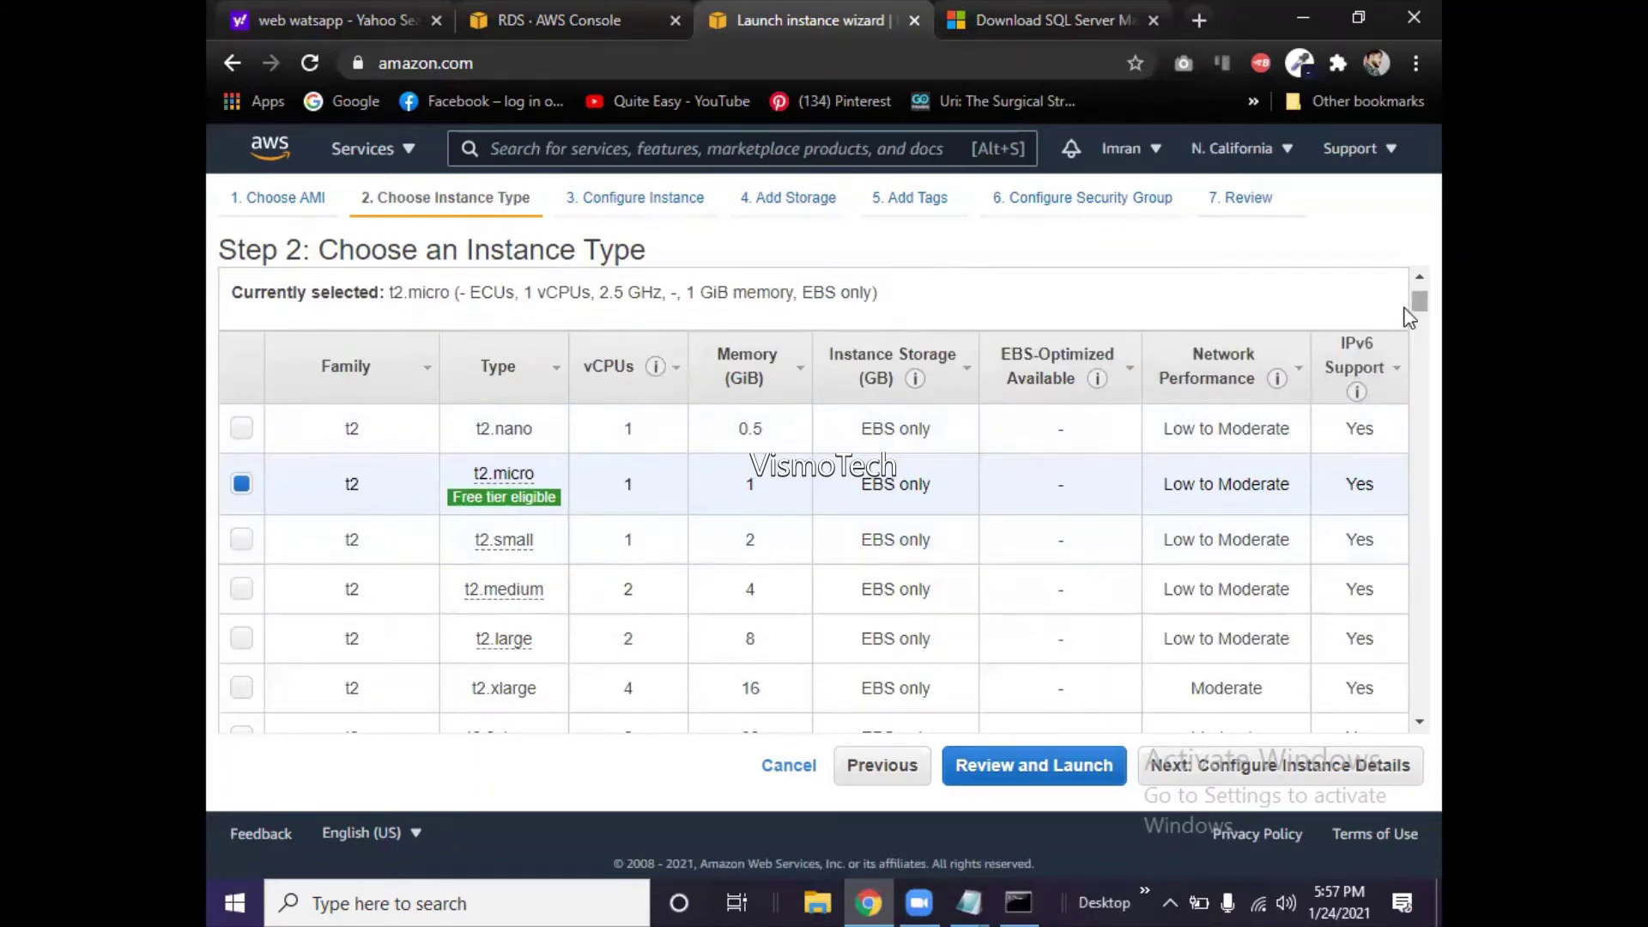
scroll(1408, 319, down, 2)
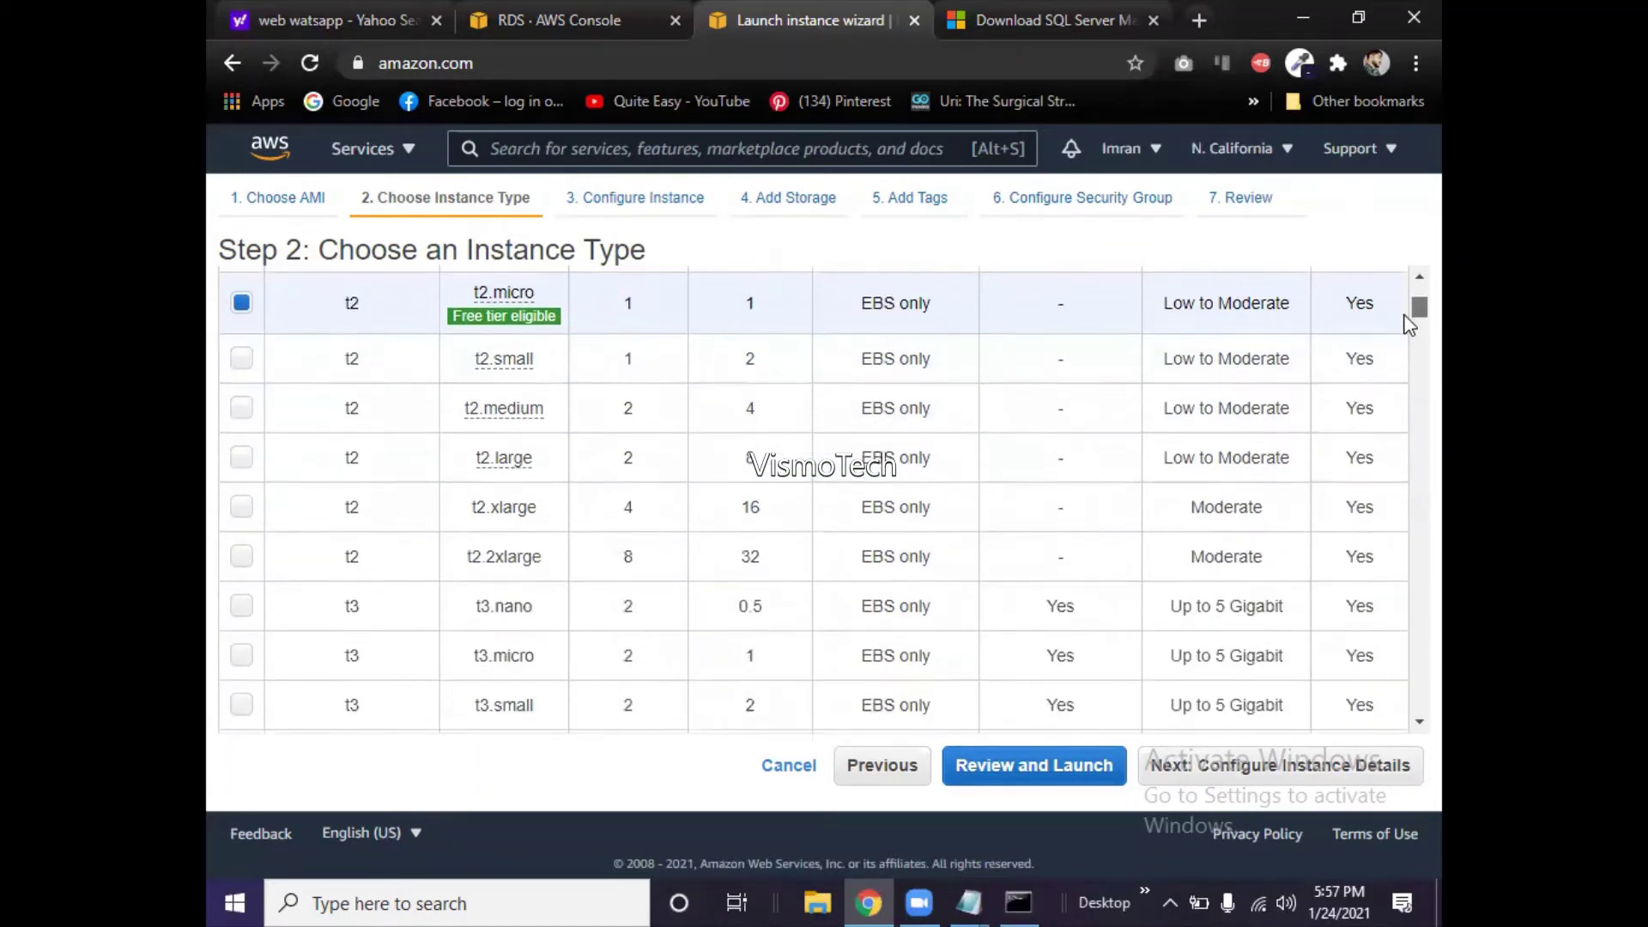
scroll(1409, 326, down, 2)
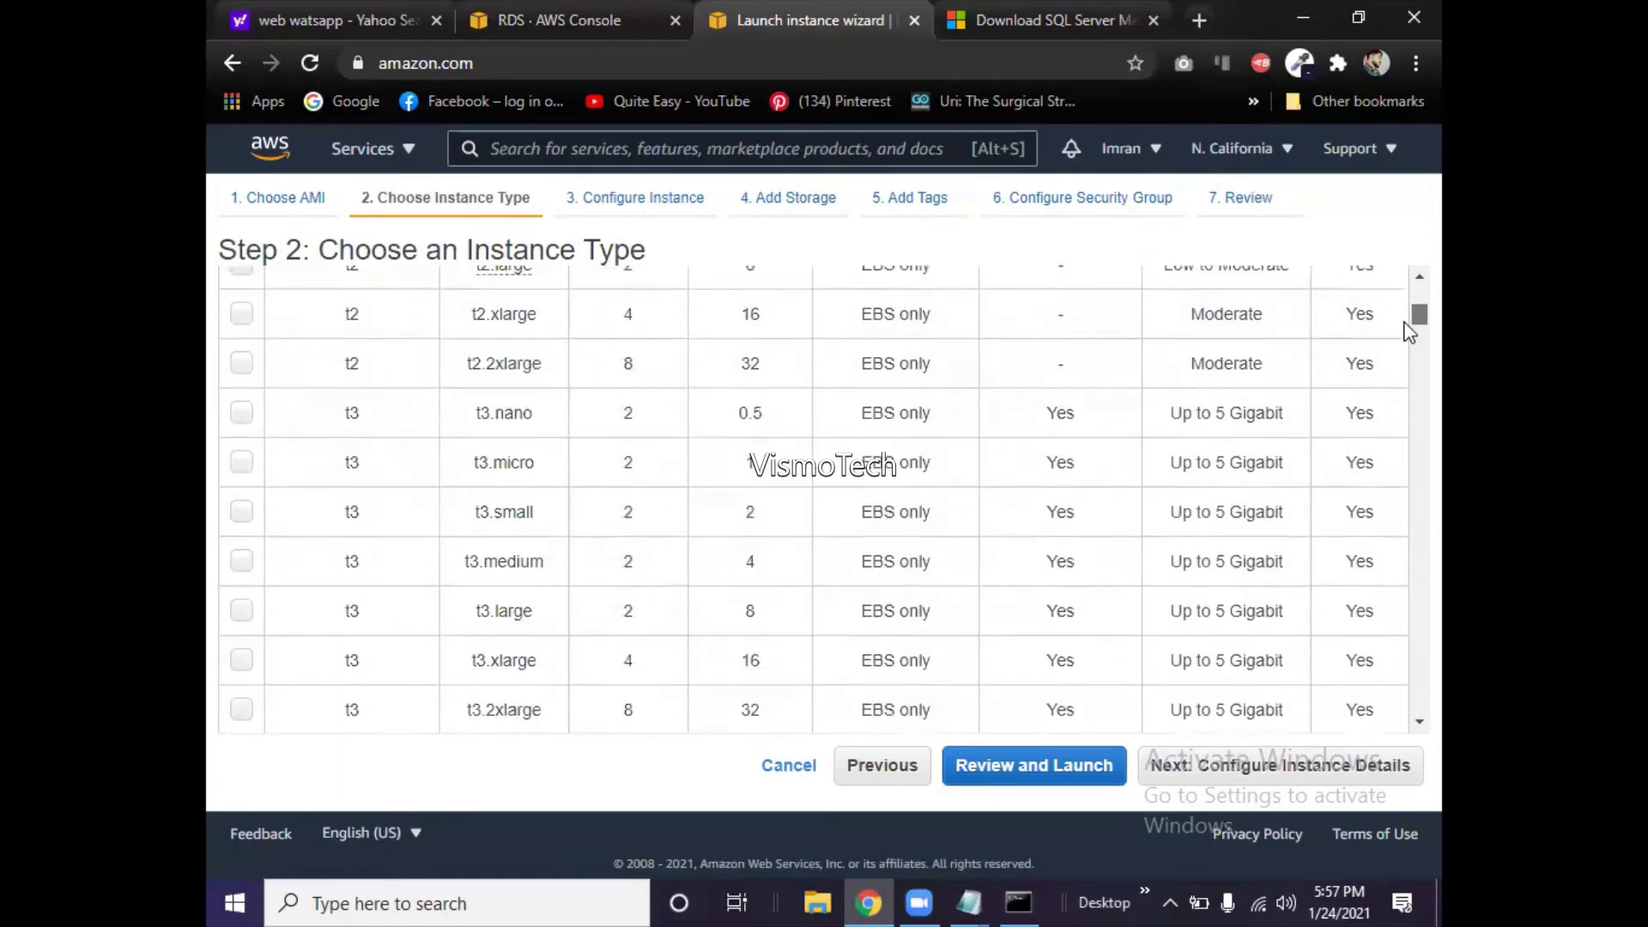
scroll(1409, 333, down, 4)
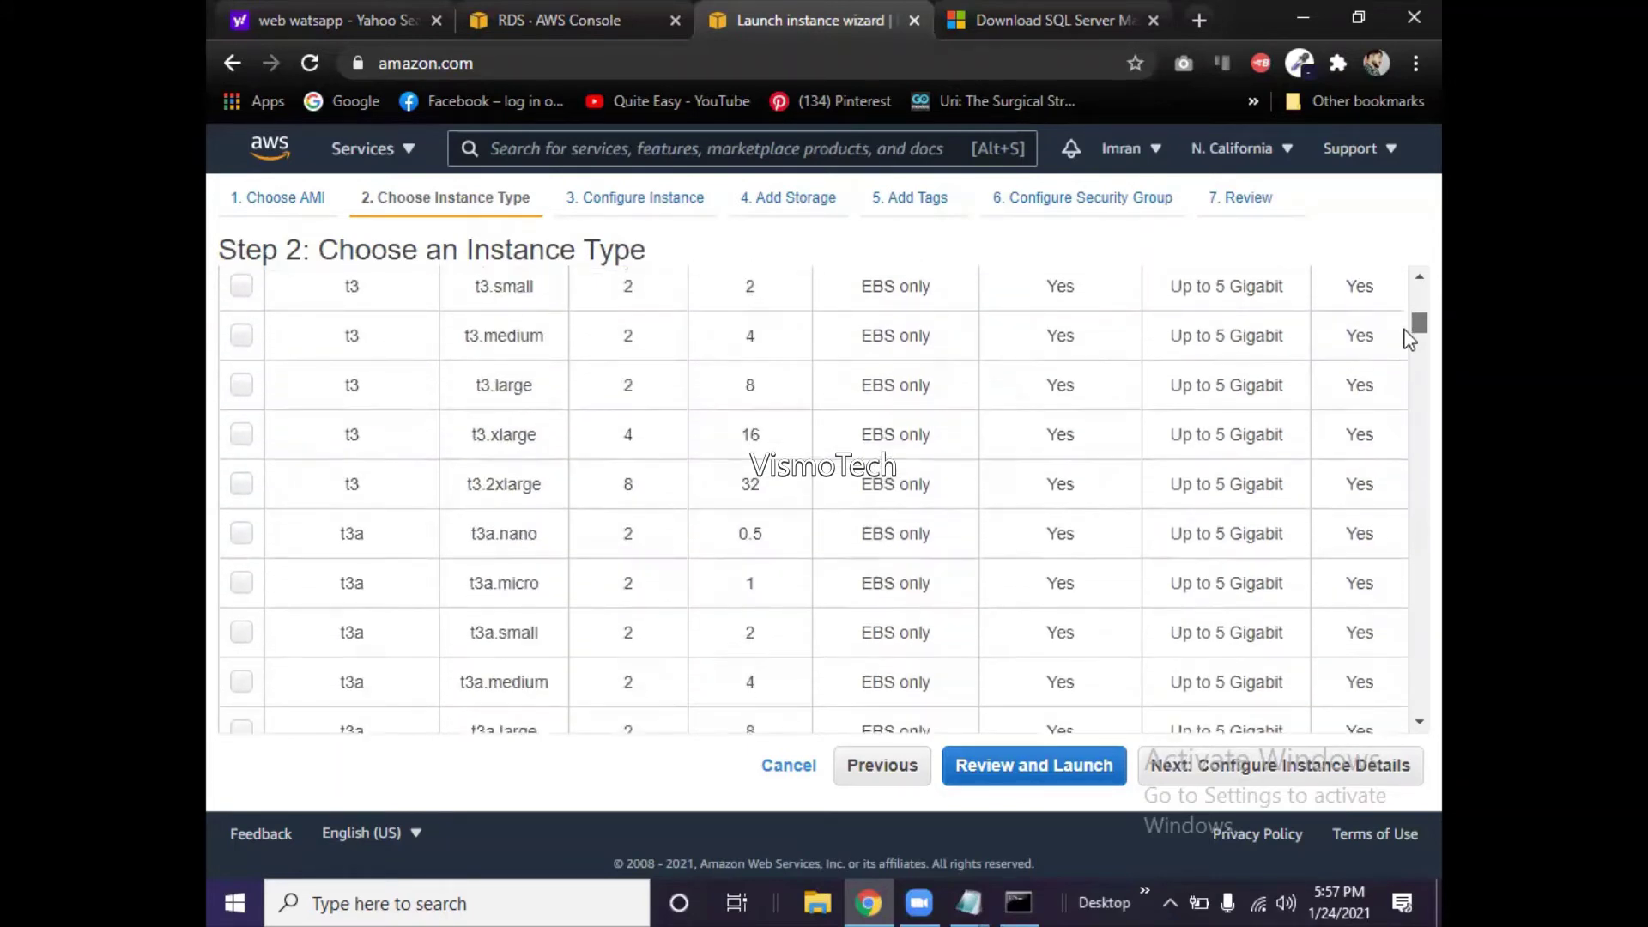
scroll(1408, 344, down, 3)
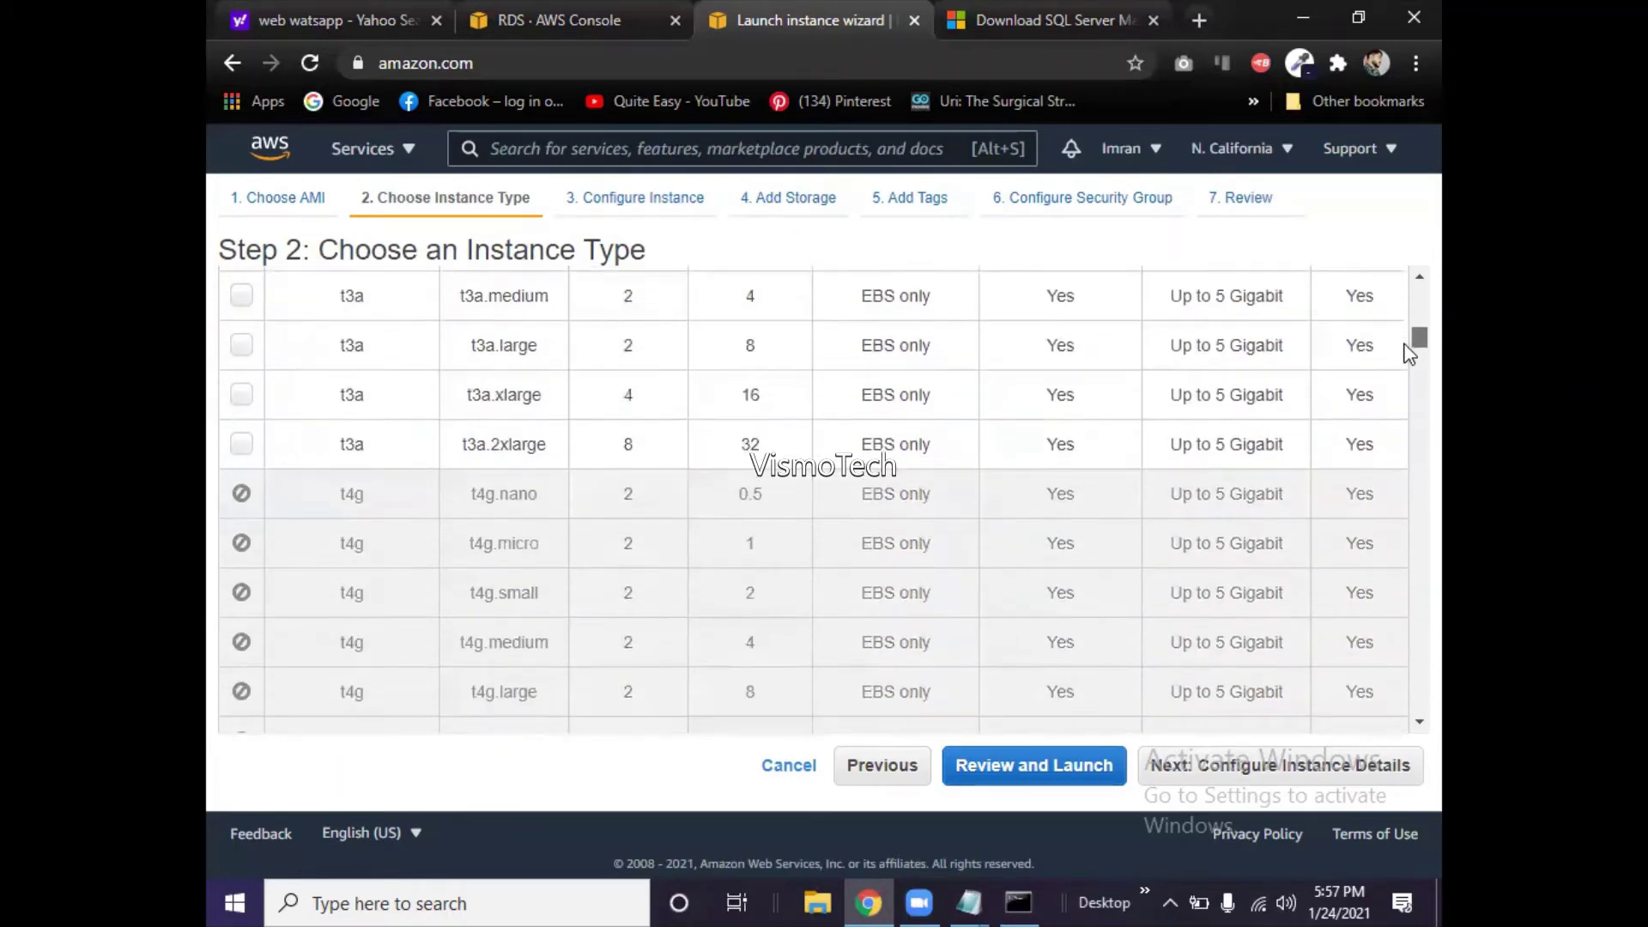
scroll(1405, 348, up, 5)
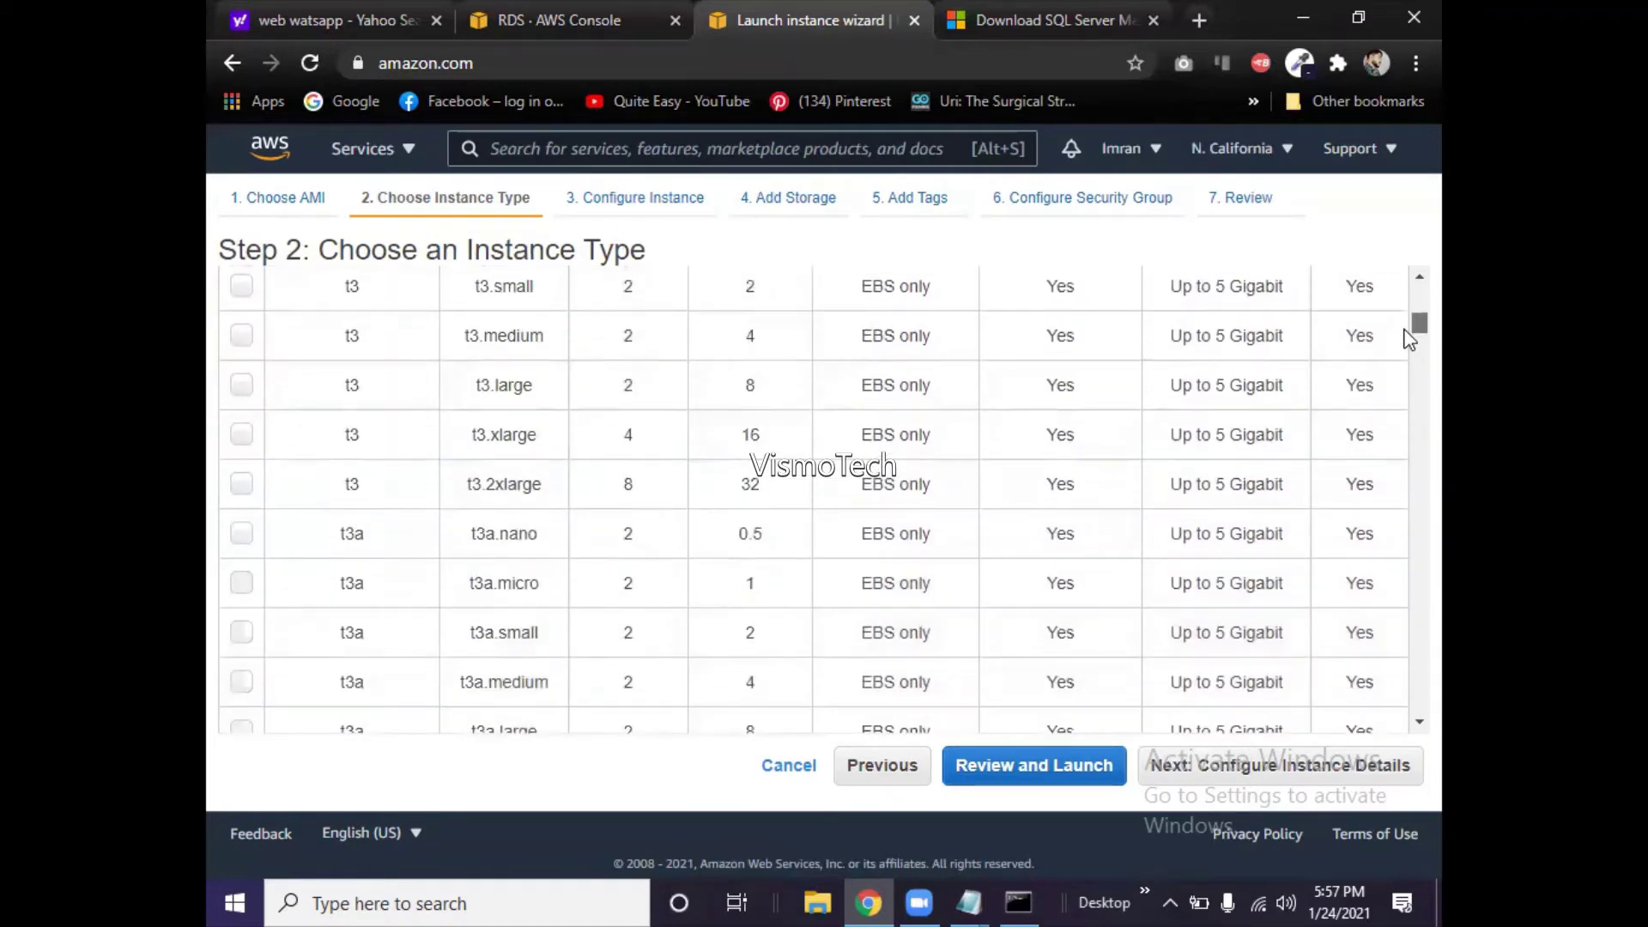
scroll(1409, 337, up, 3)
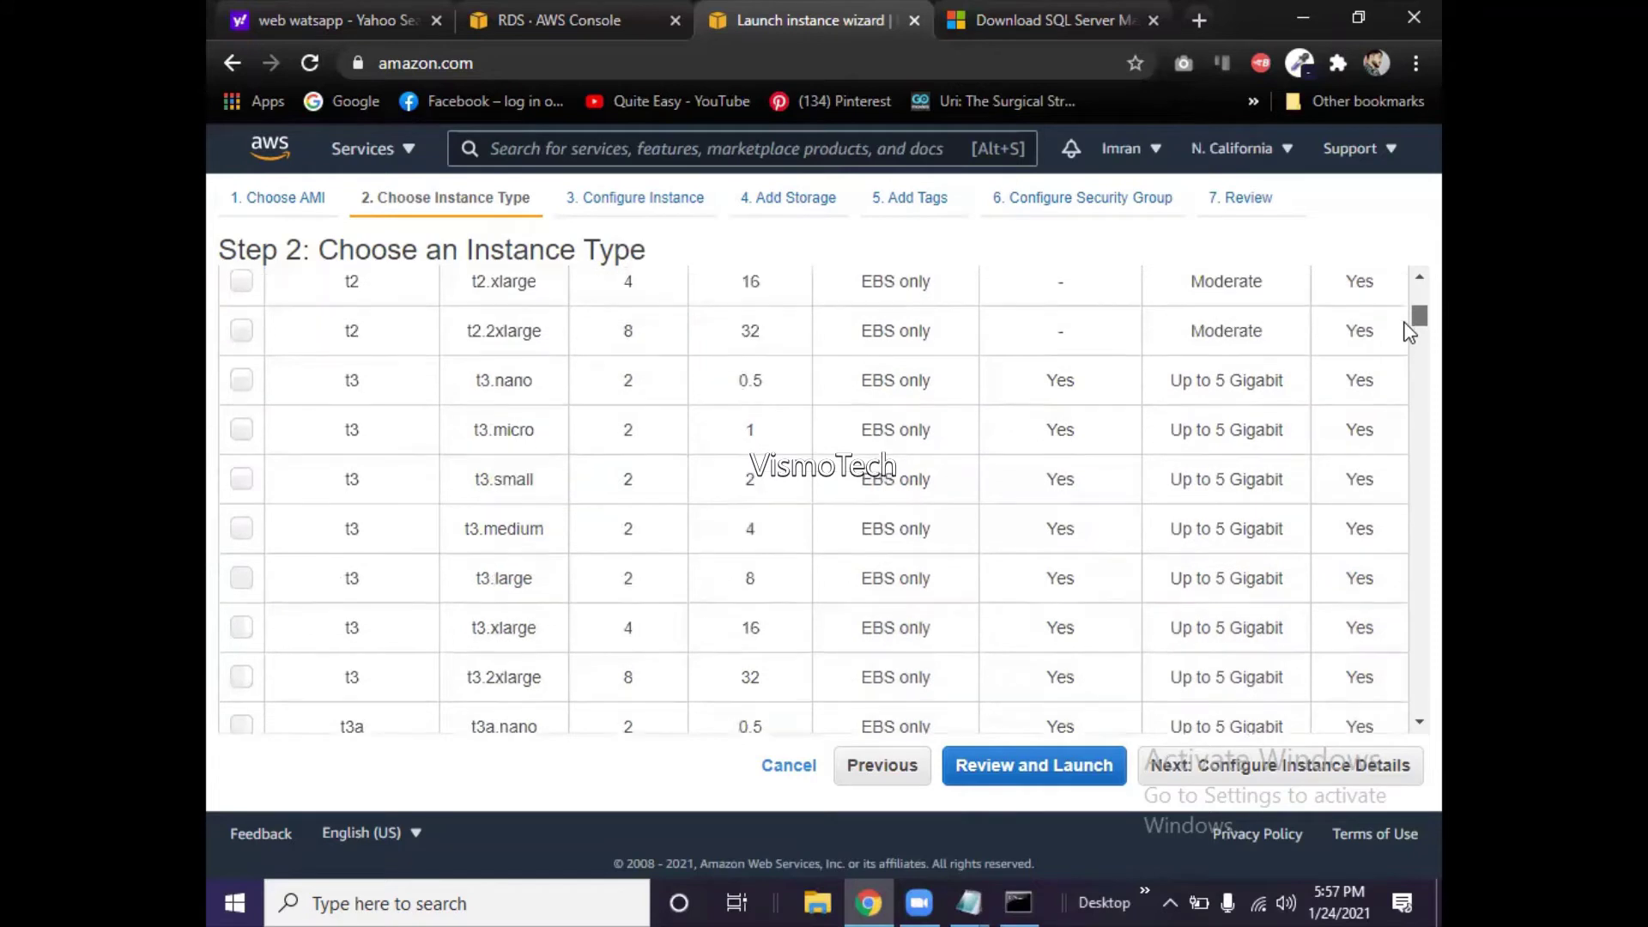
scroll(1408, 333, up, 1)
scroll(1408, 334, up, 1)
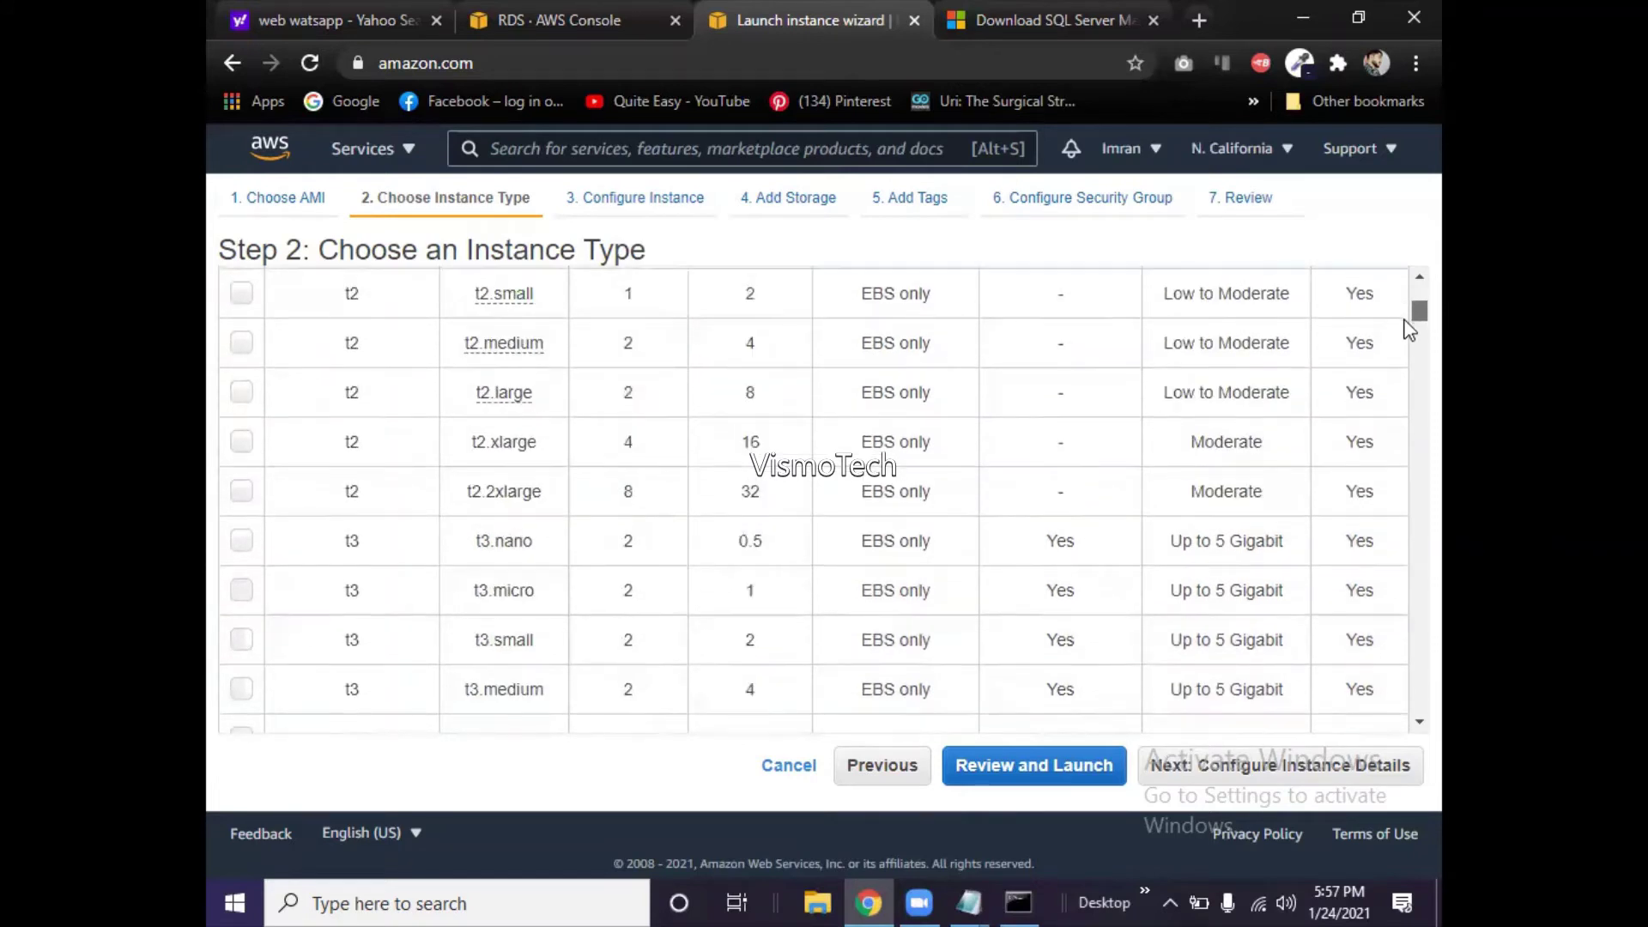
scroll(1409, 335, down, 3)
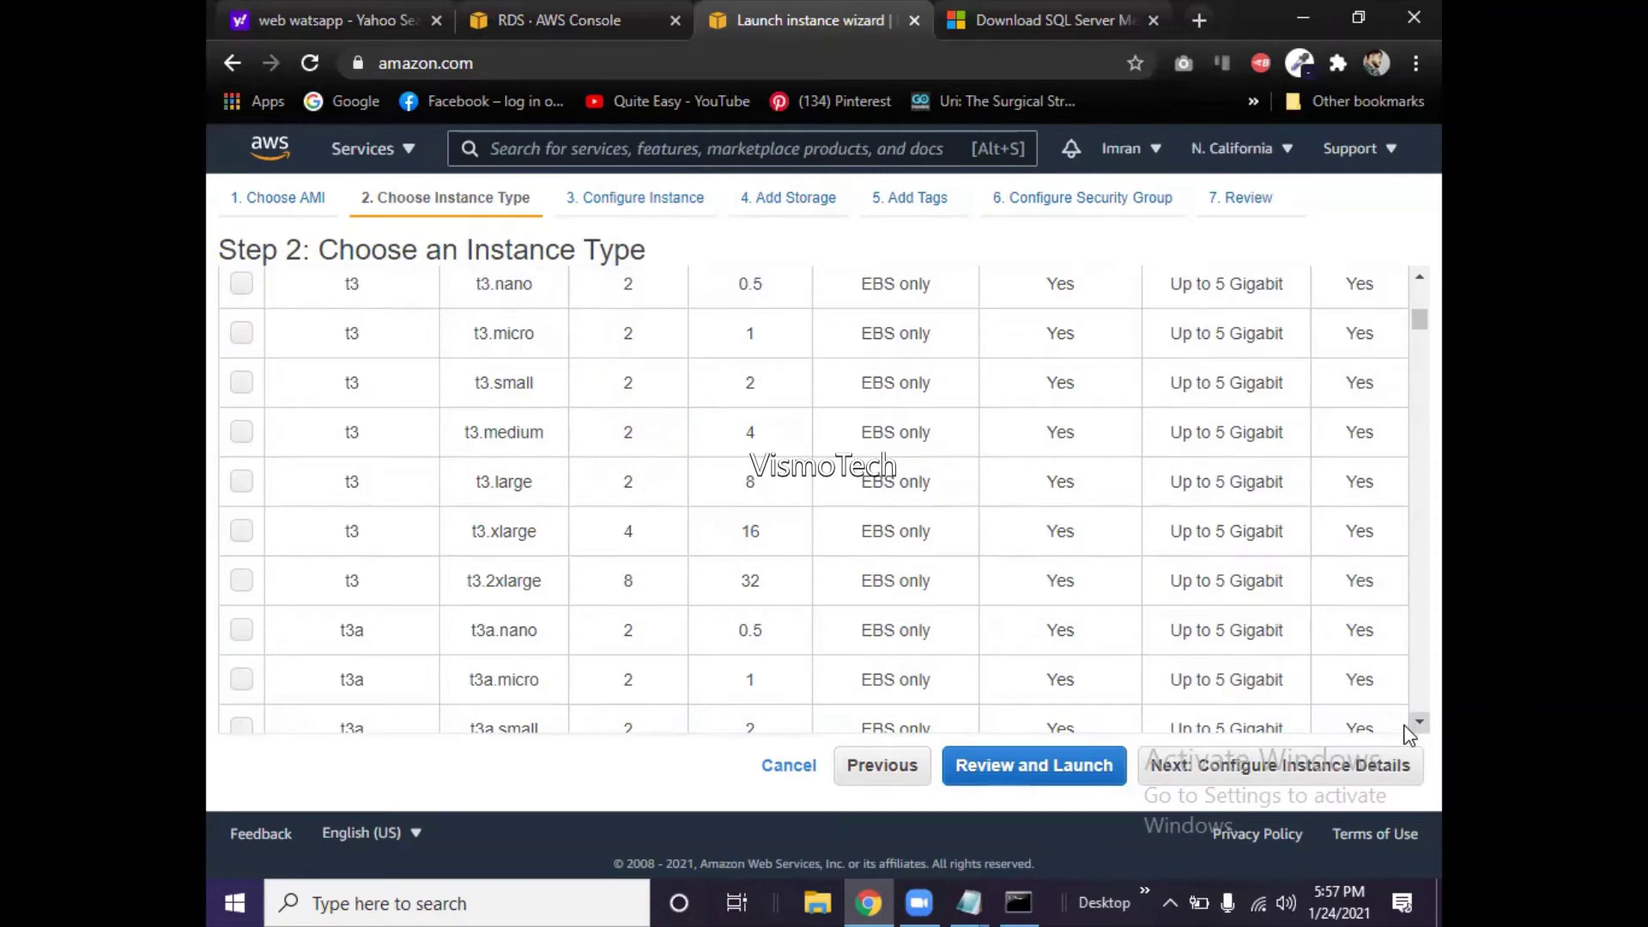
click(1409, 728)
click(1410, 728)
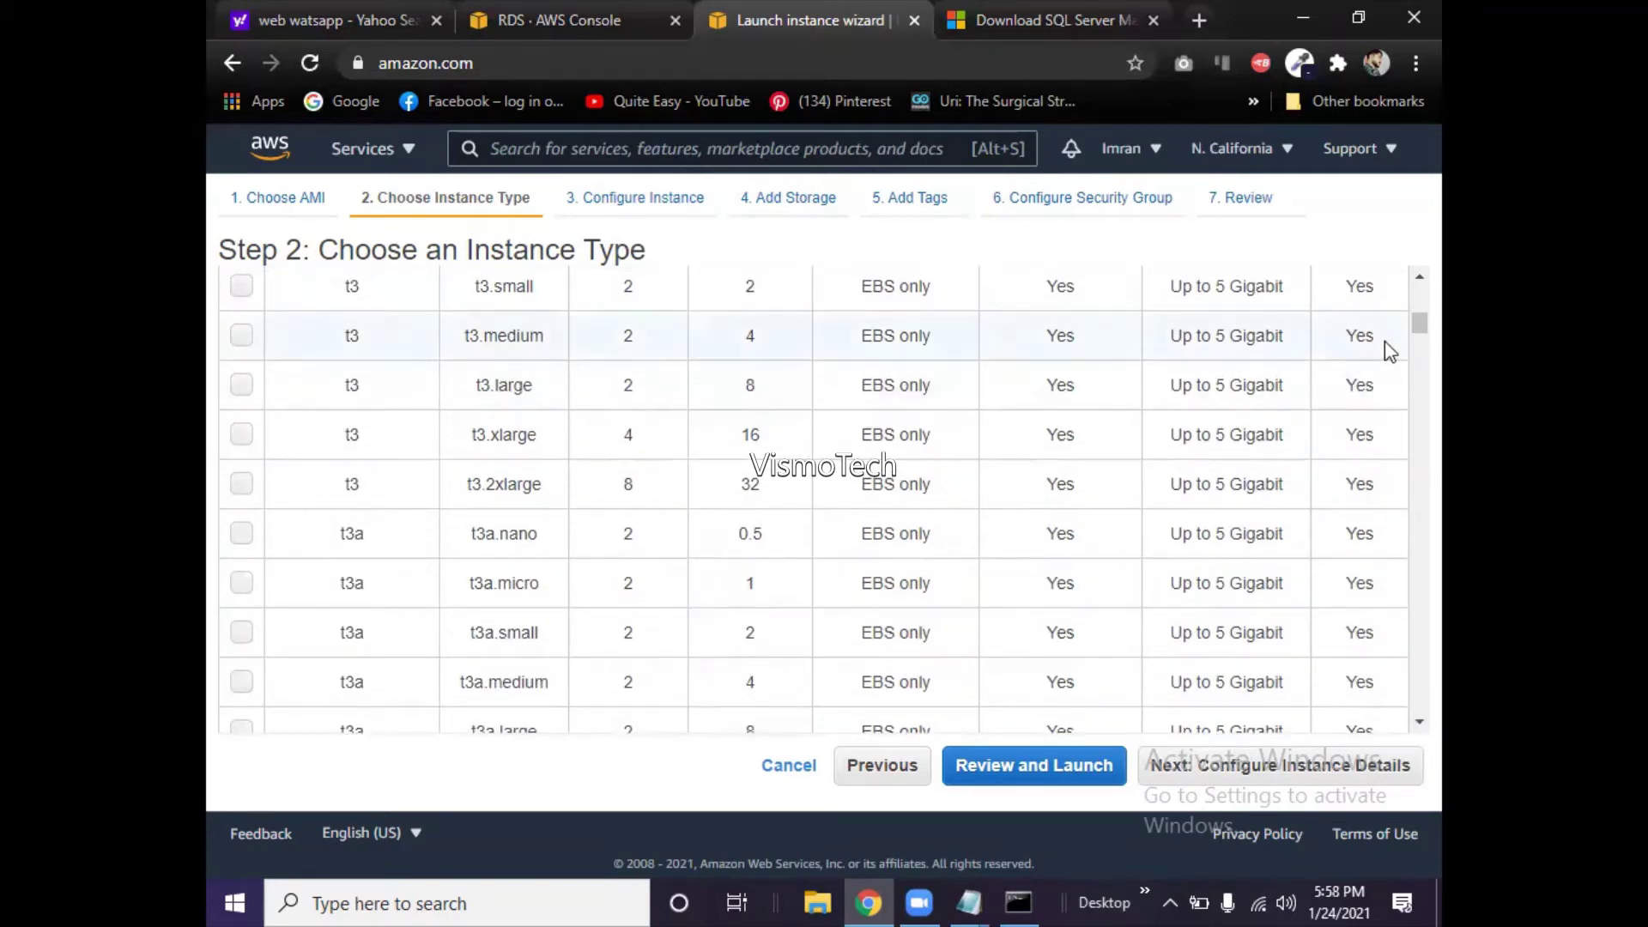
drag(1406, 329, 1406, 336)
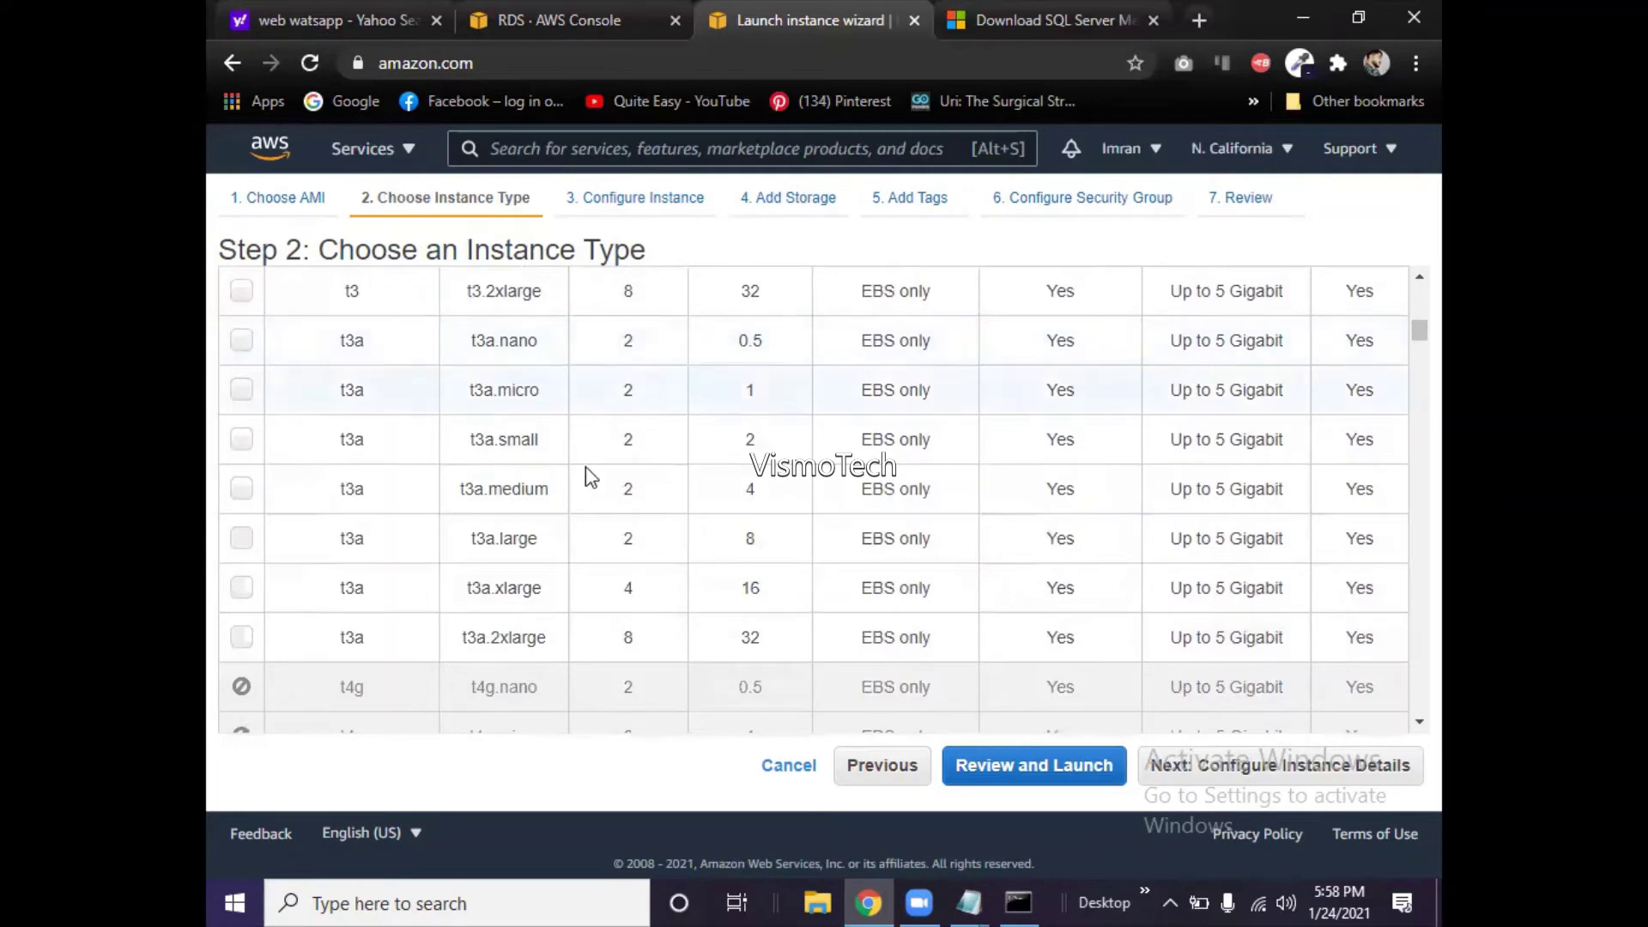
scroll(1150, 624, down, 7)
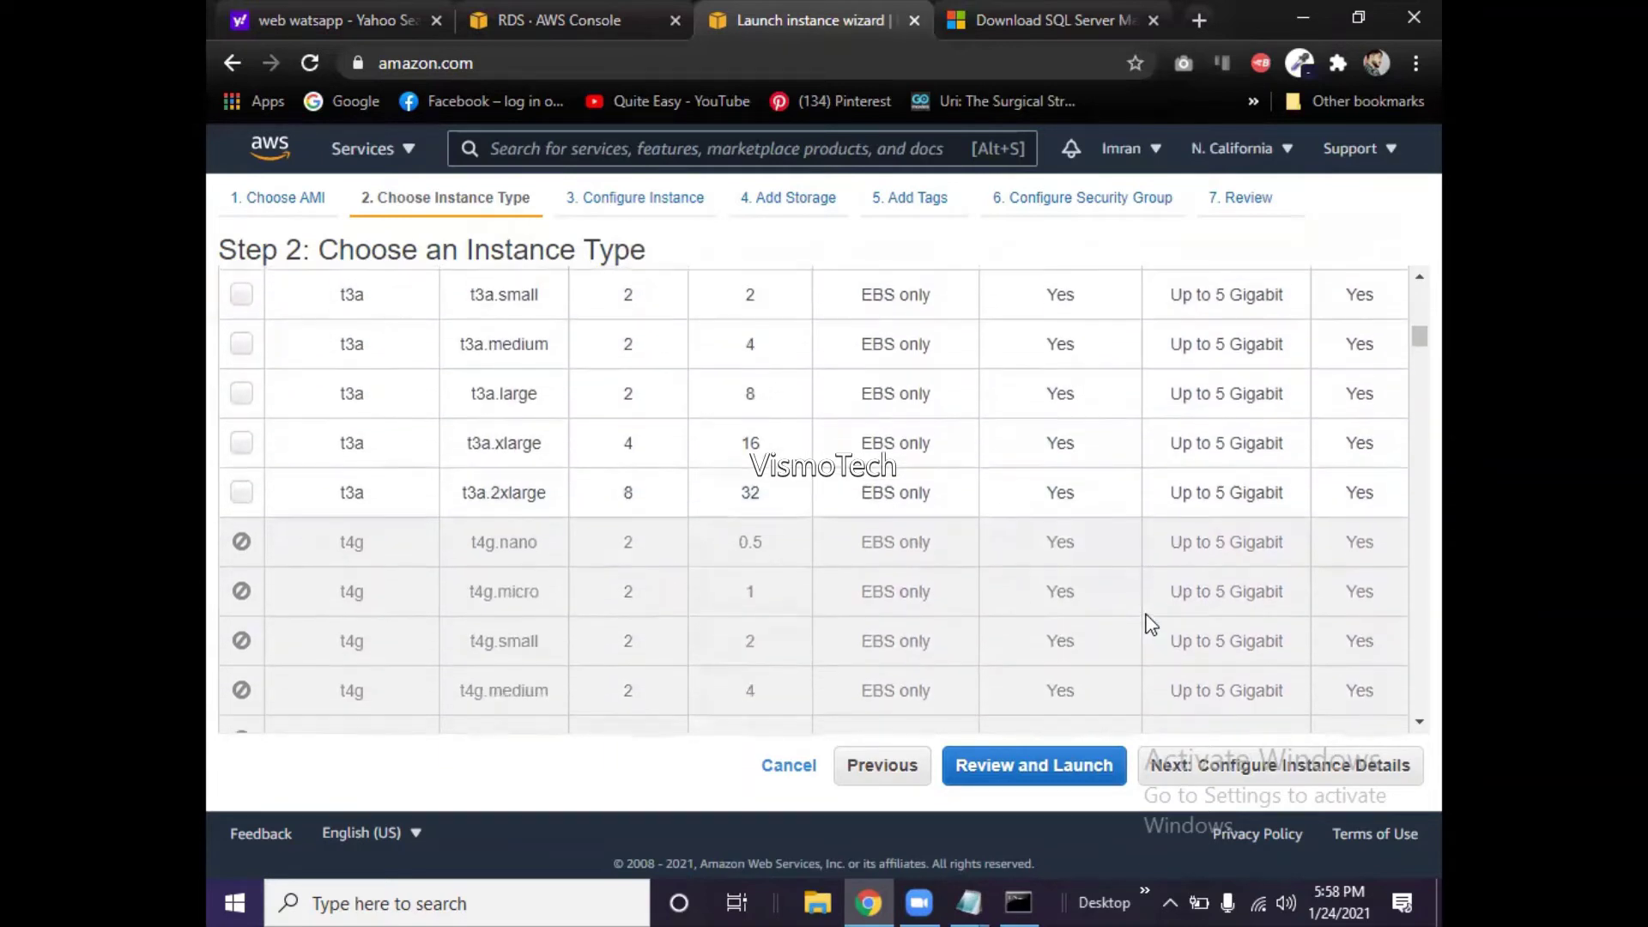
scroll(1150, 624, down, 1)
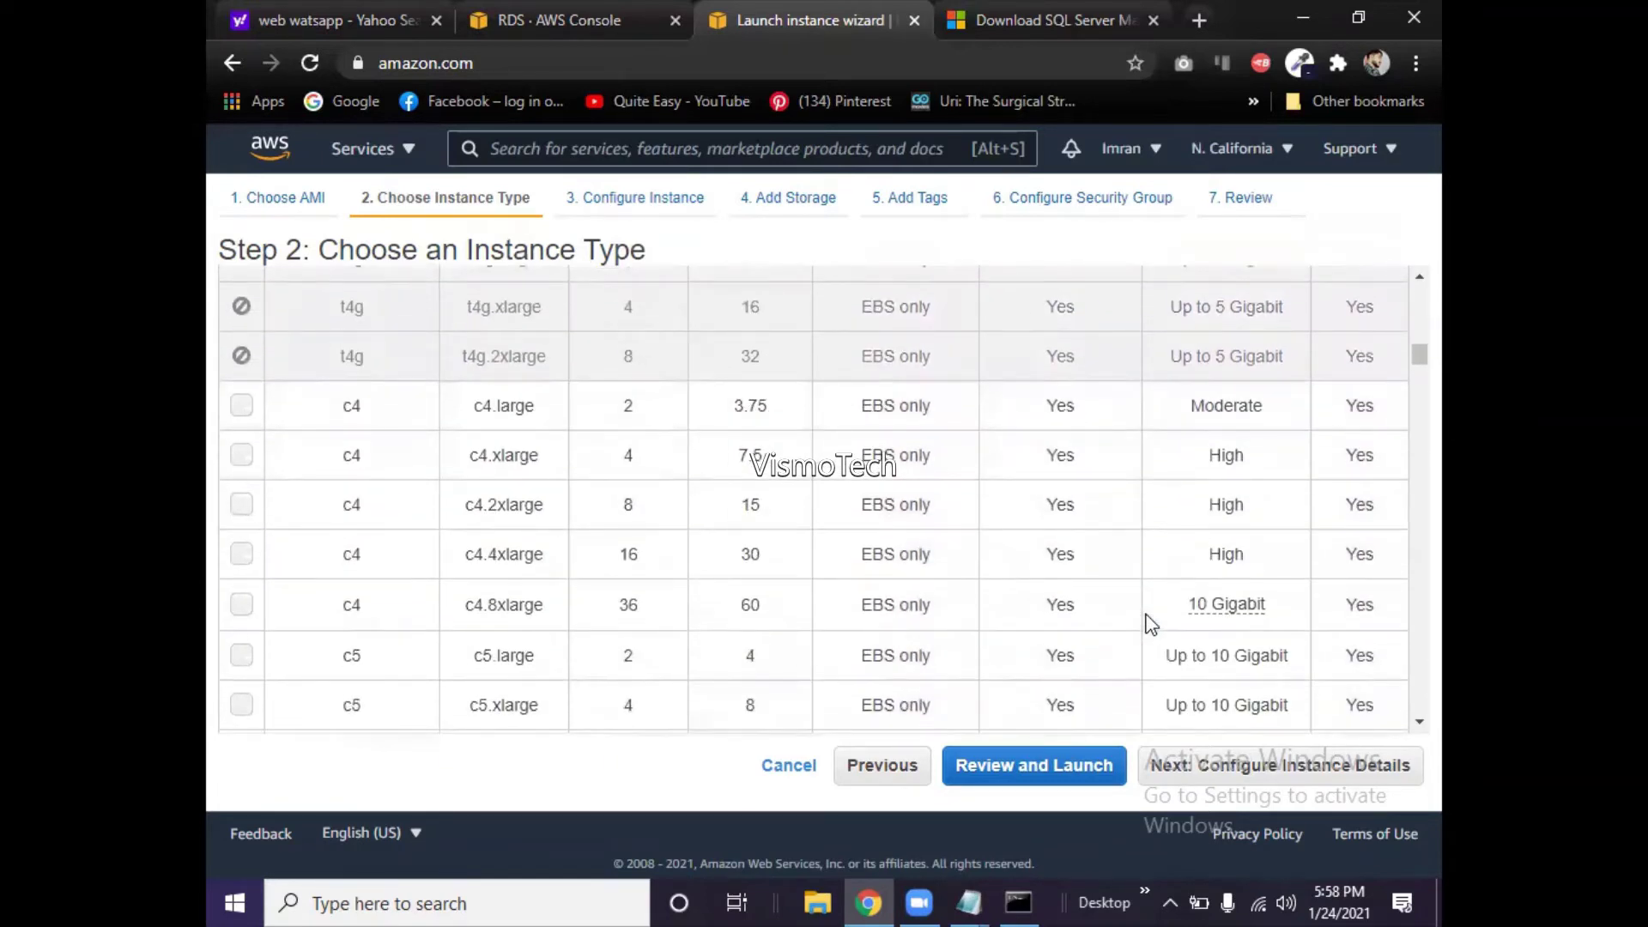
scroll(1150, 624, down, 1)
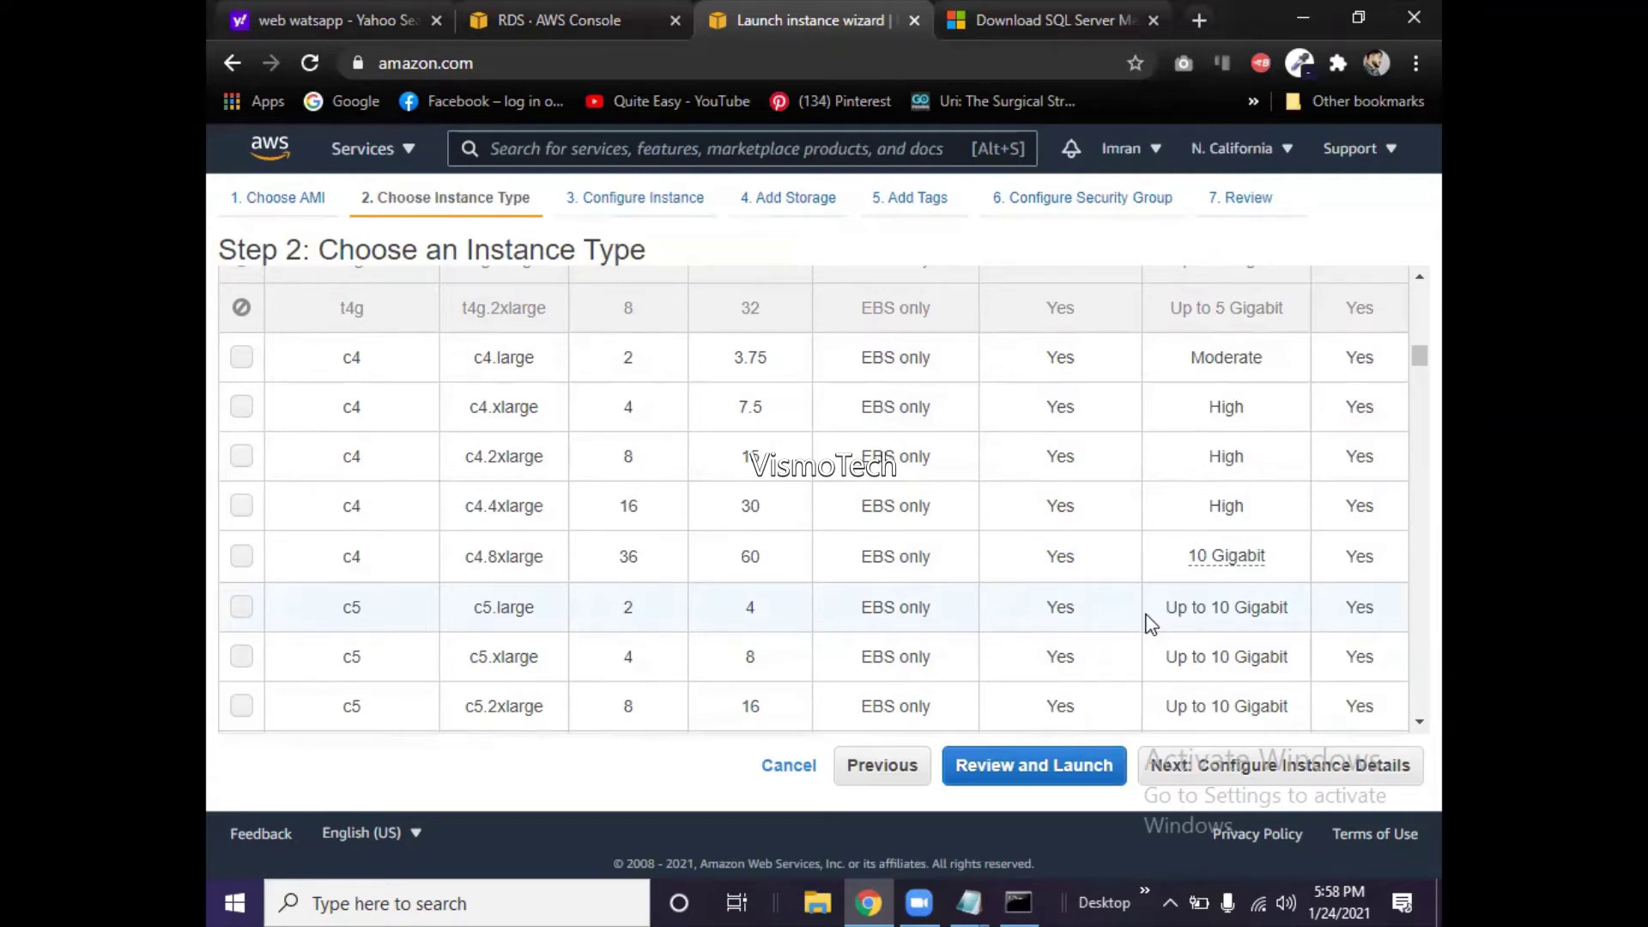
- Confirm t2.micro is still selected and advance to Step 3, Configure Instance Details
scroll(1150, 624, down, 1)
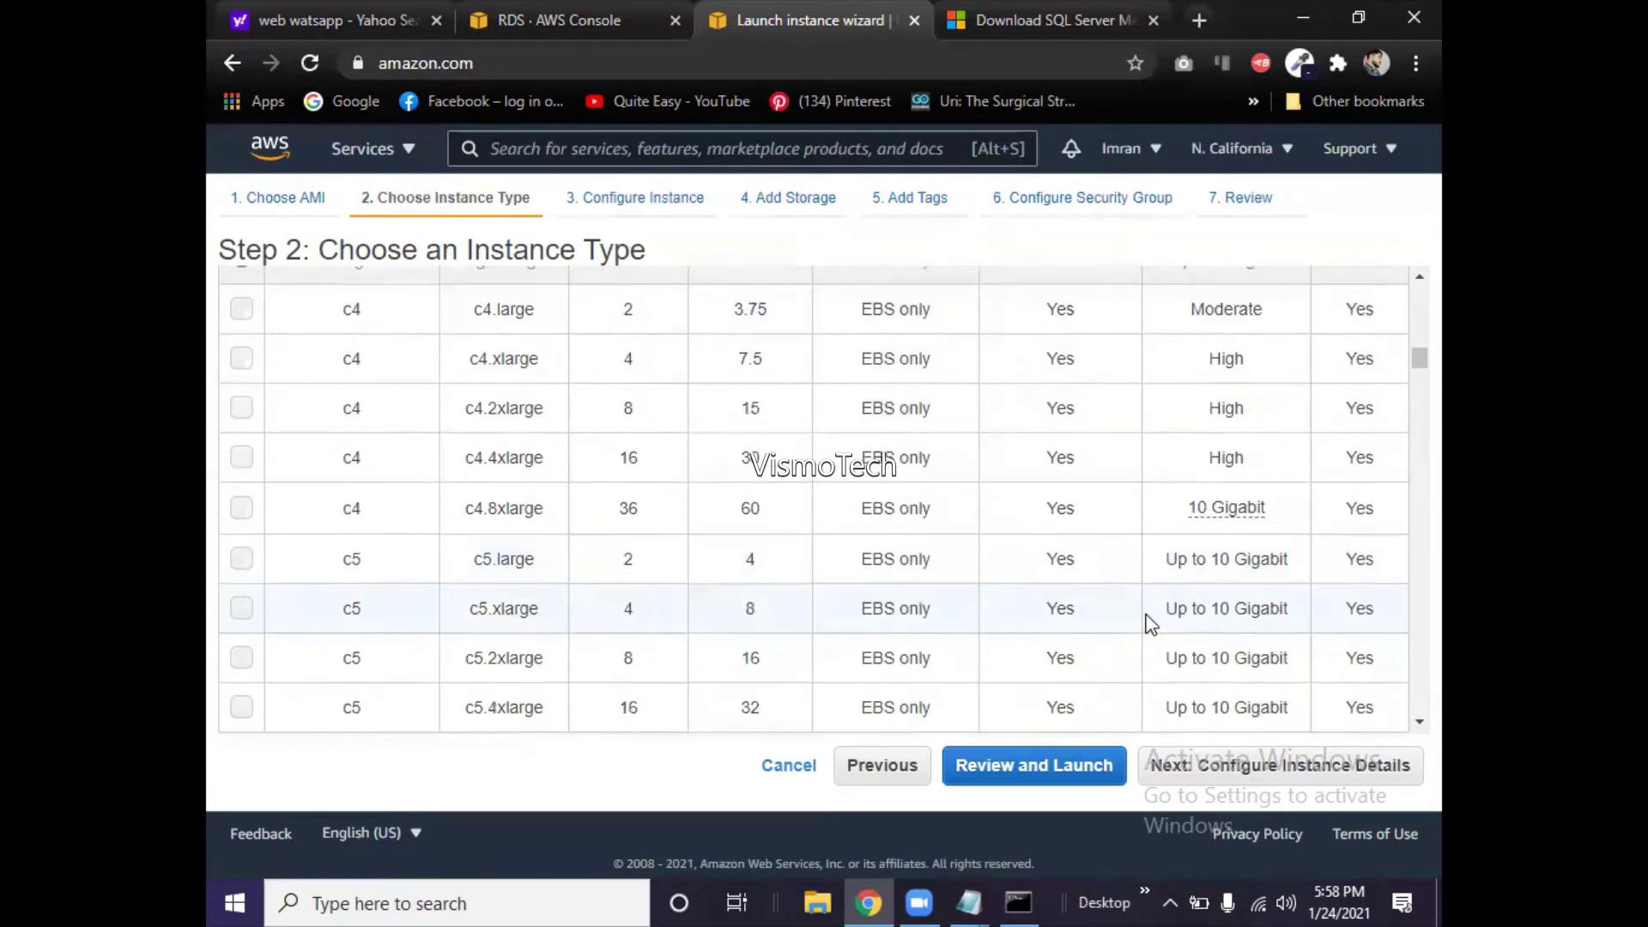
scroll(1150, 624, down, 3)
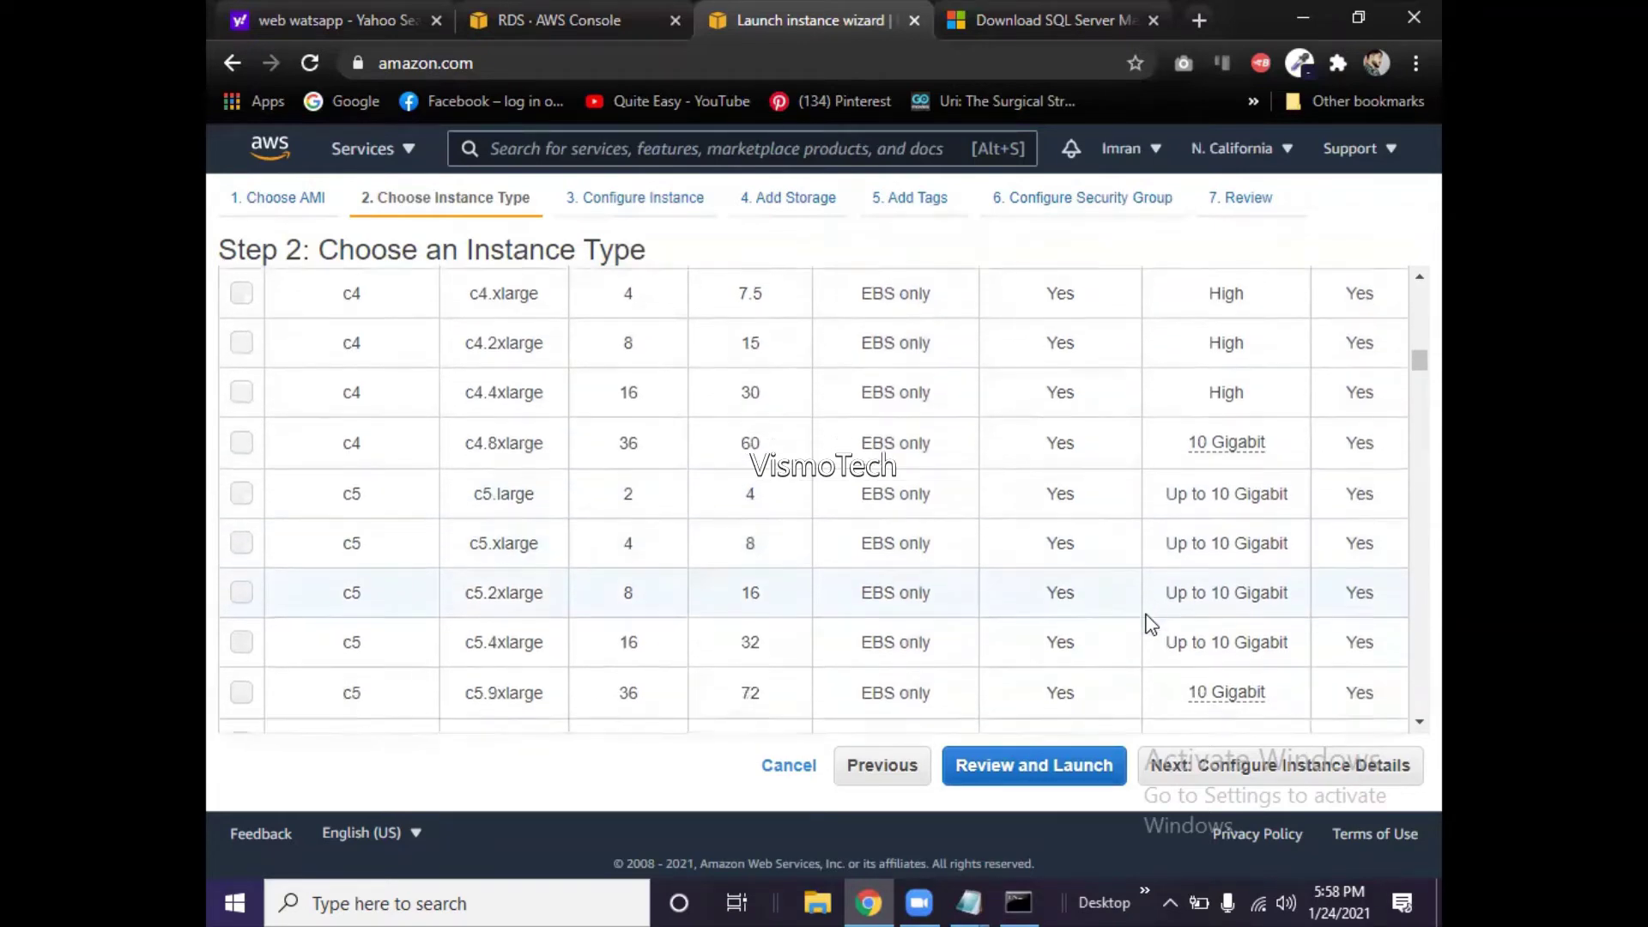
scroll(1150, 624, down, 4)
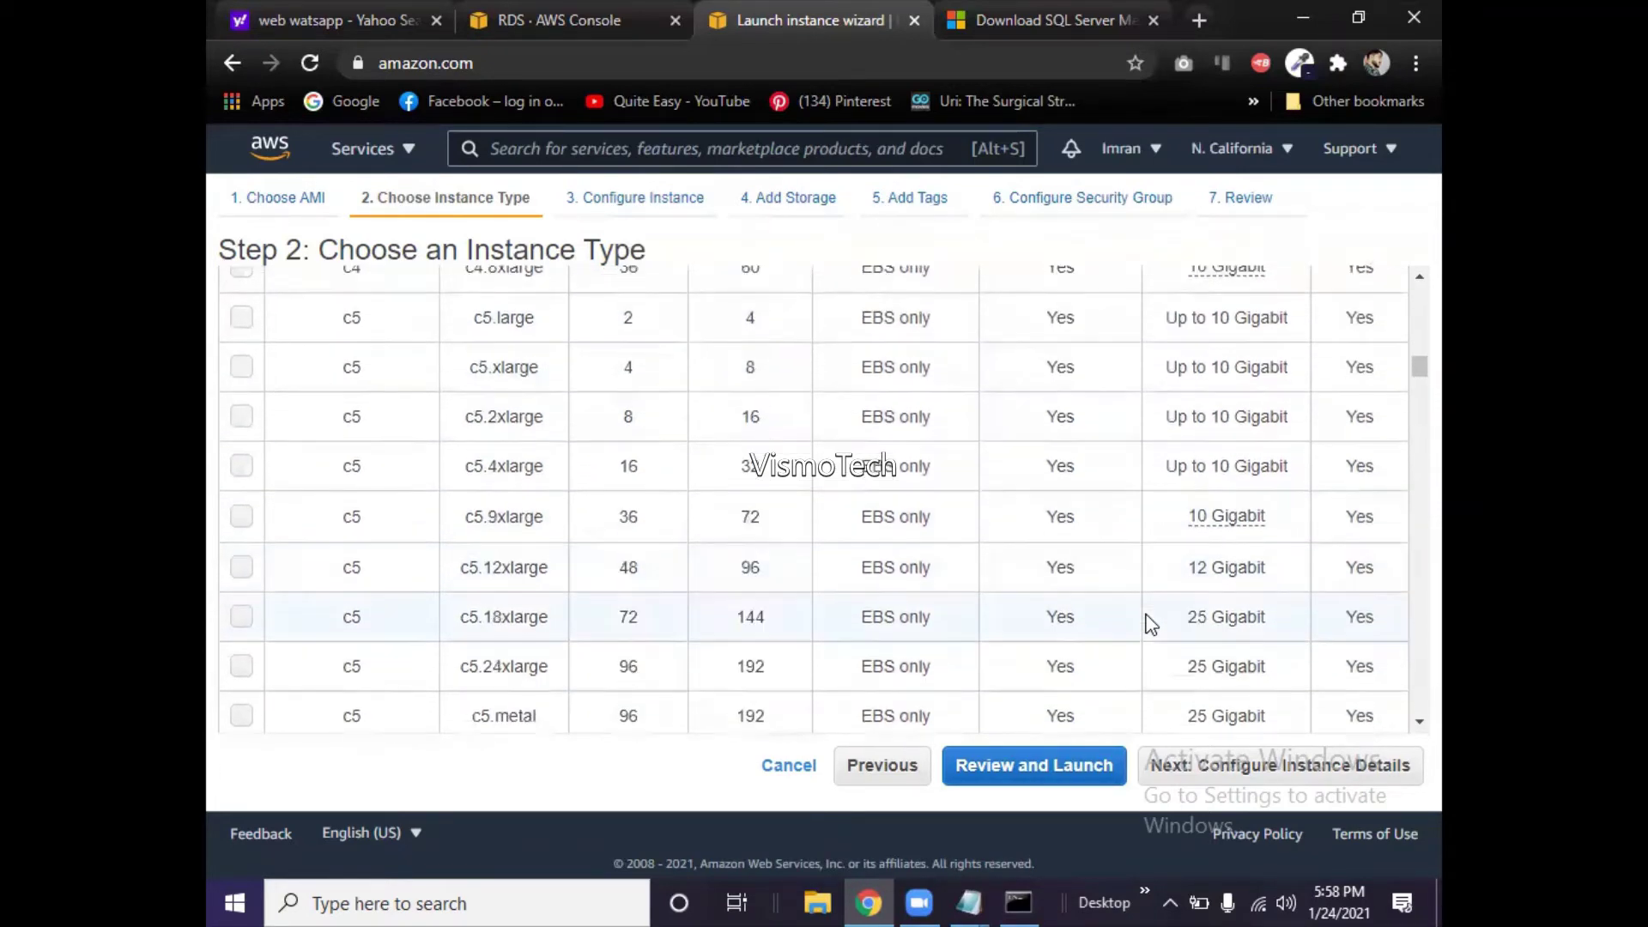
scroll(1150, 623, down, 10)
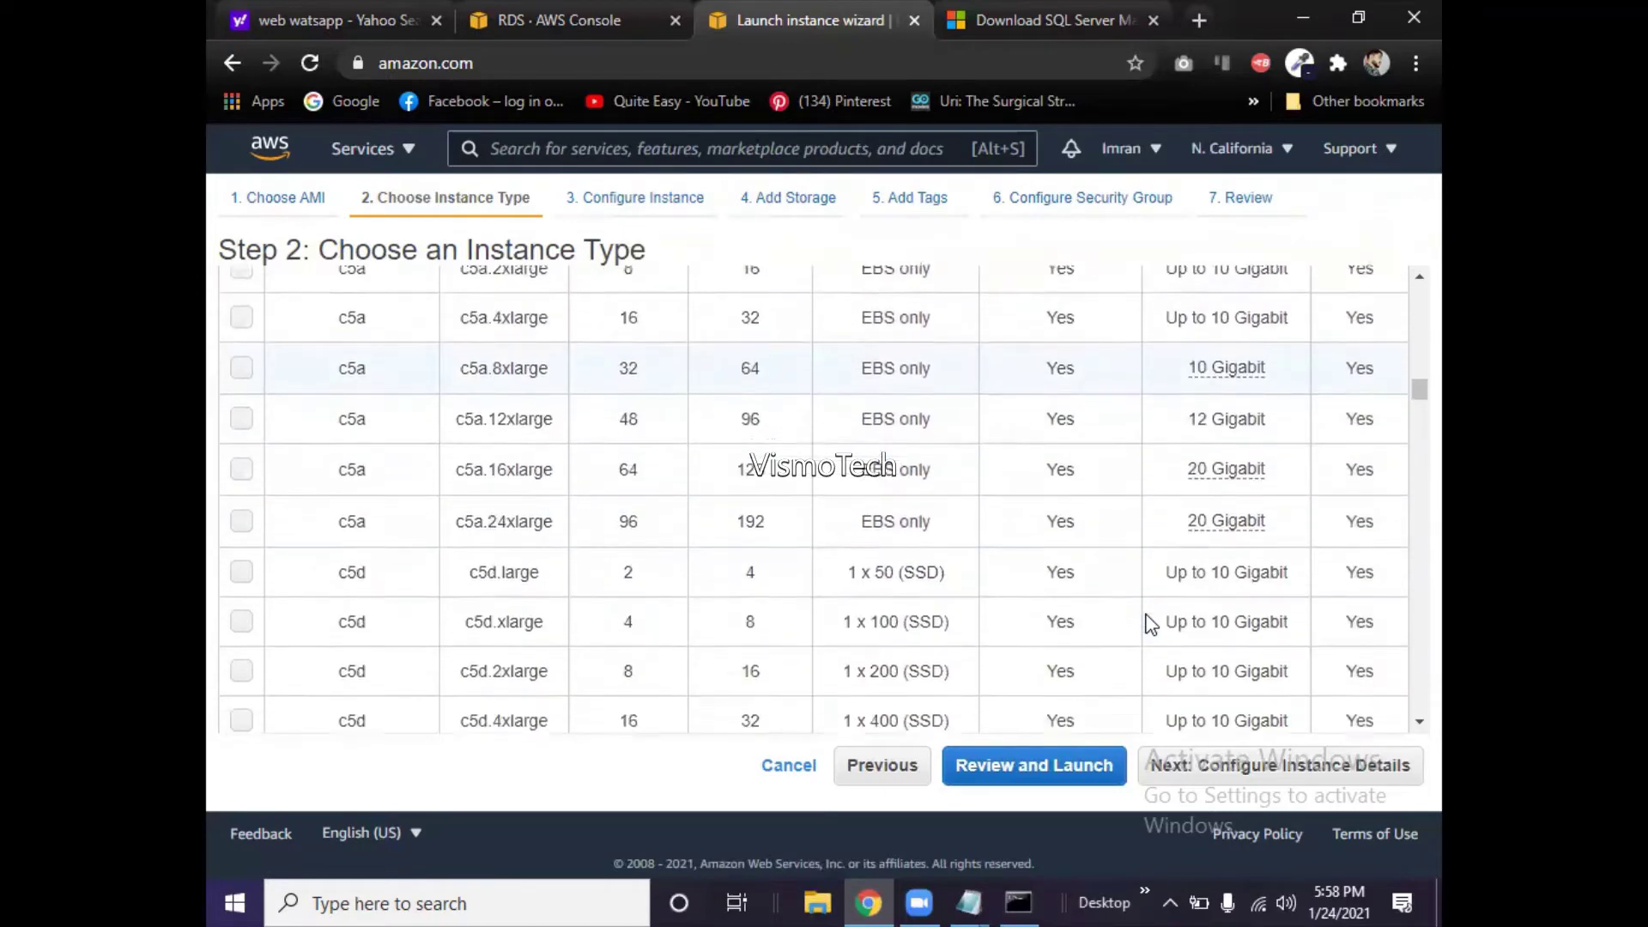
scroll(1150, 624, down, 4)
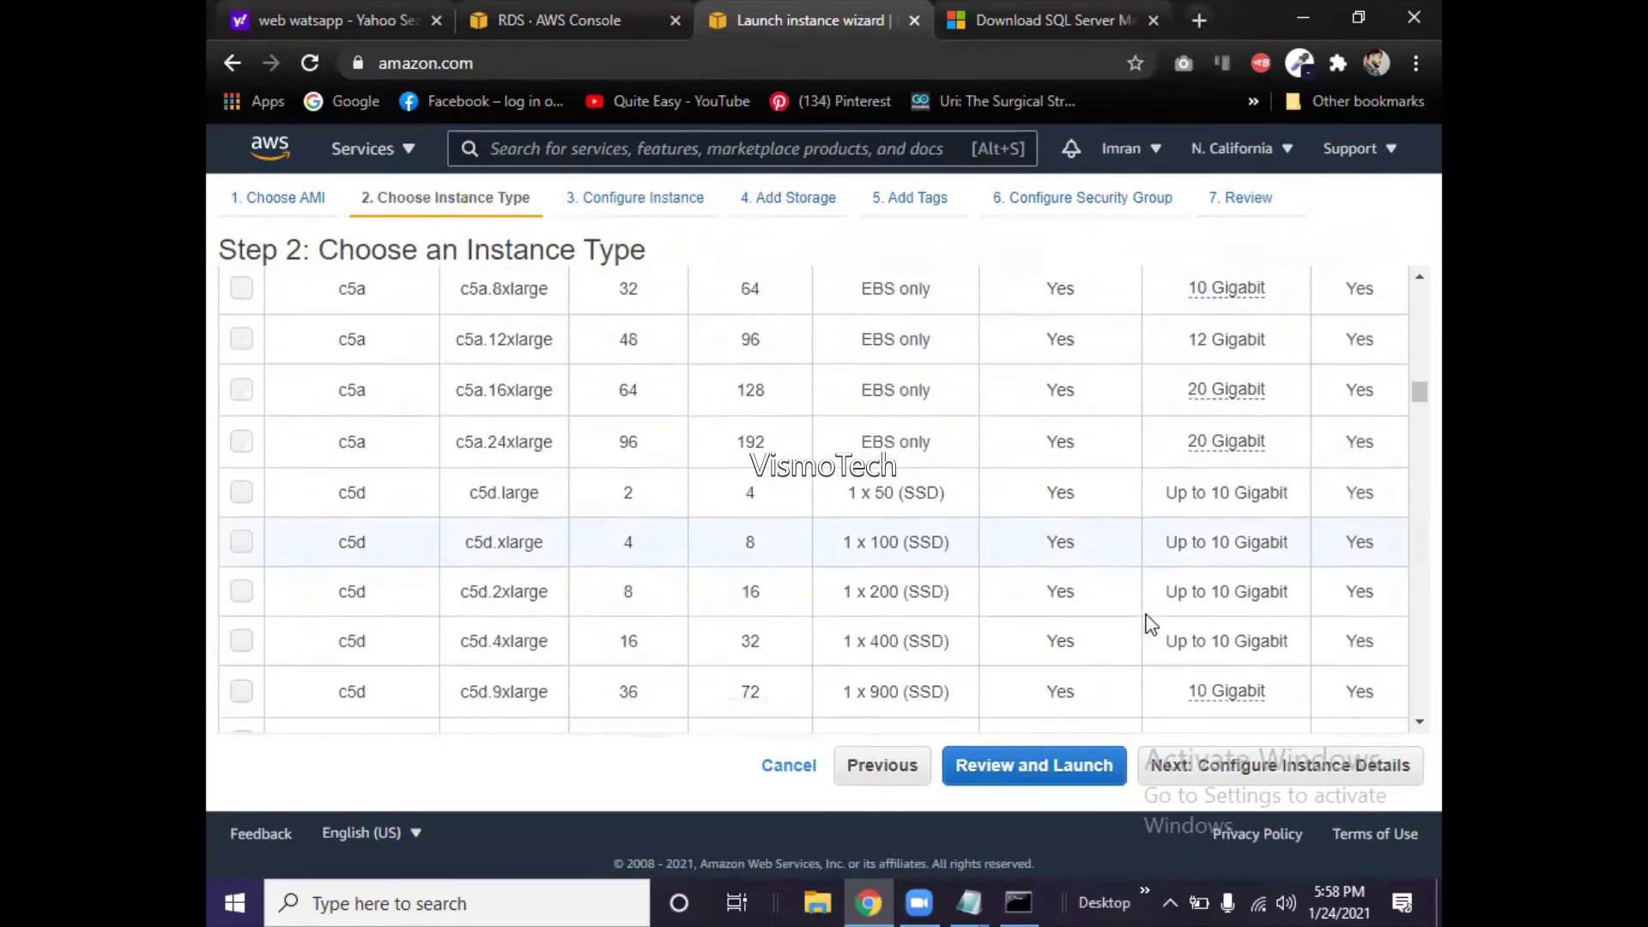
scroll(1150, 624, down, 11)
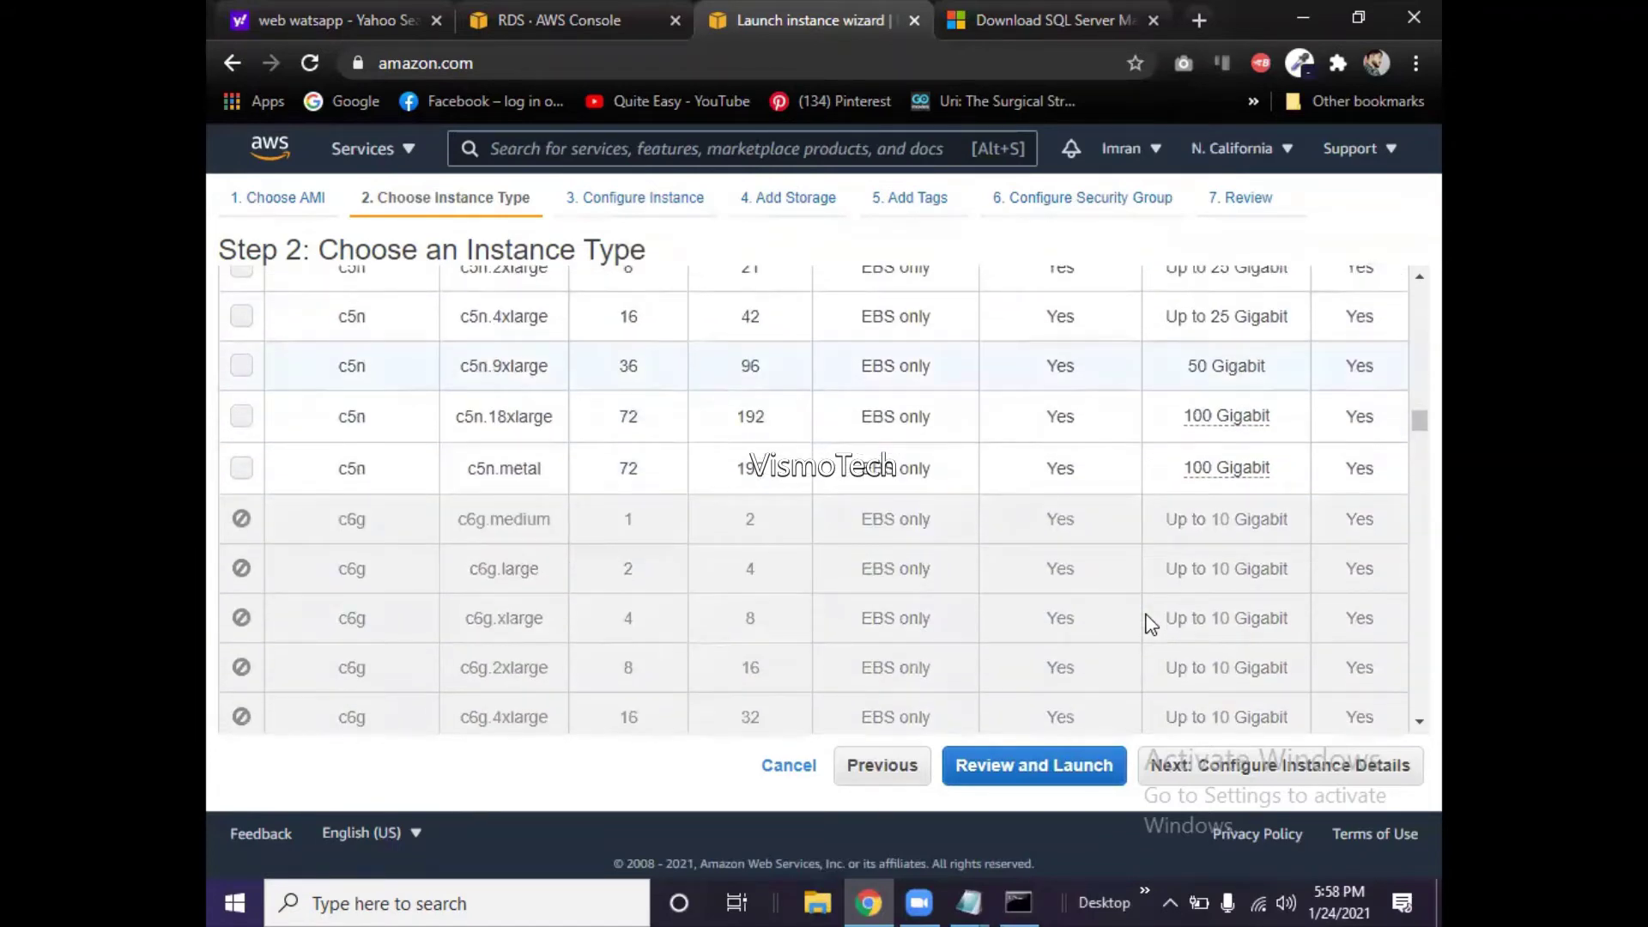
scroll(1150, 624, down, 10)
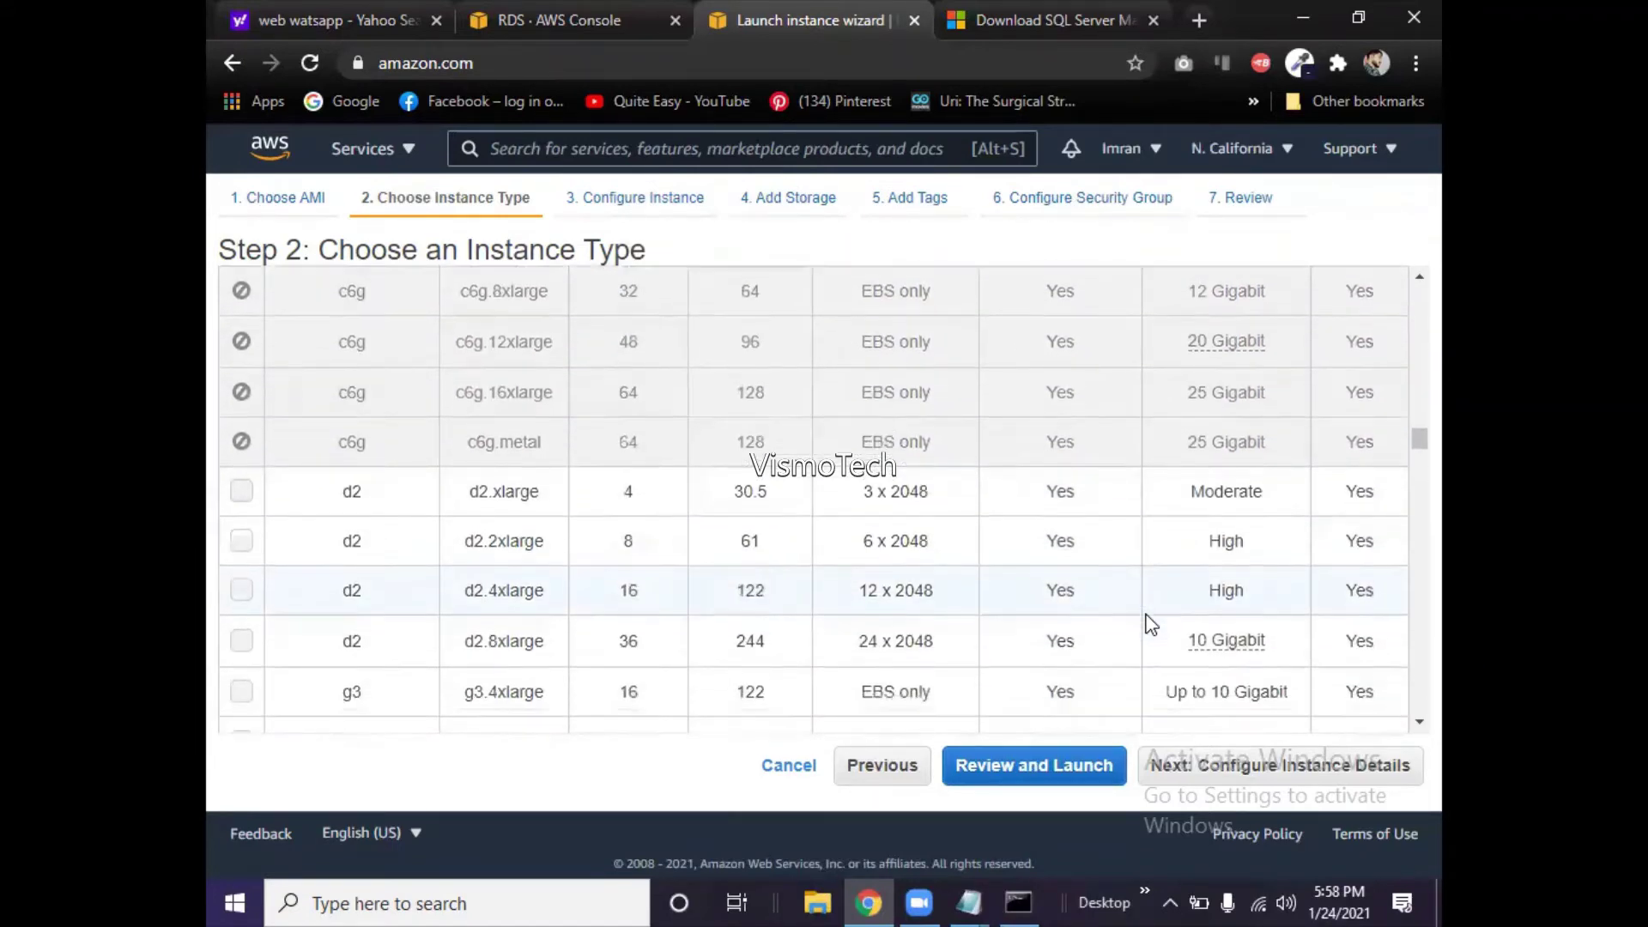
scroll(1150, 624, down, 3)
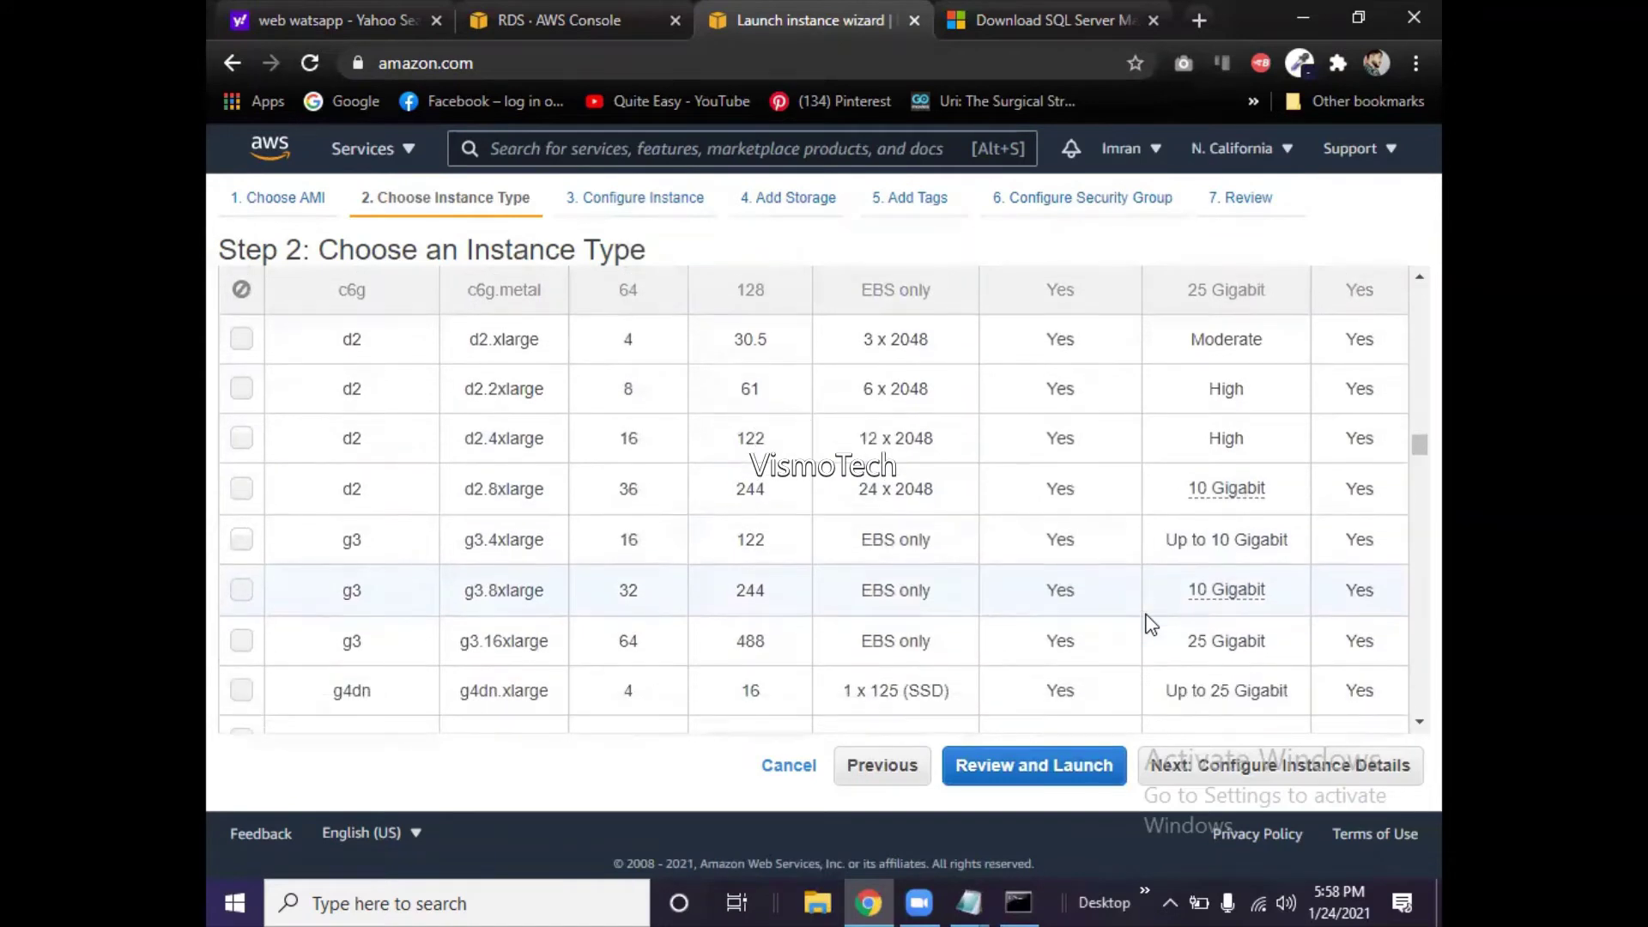
scroll(1150, 624, down, 1)
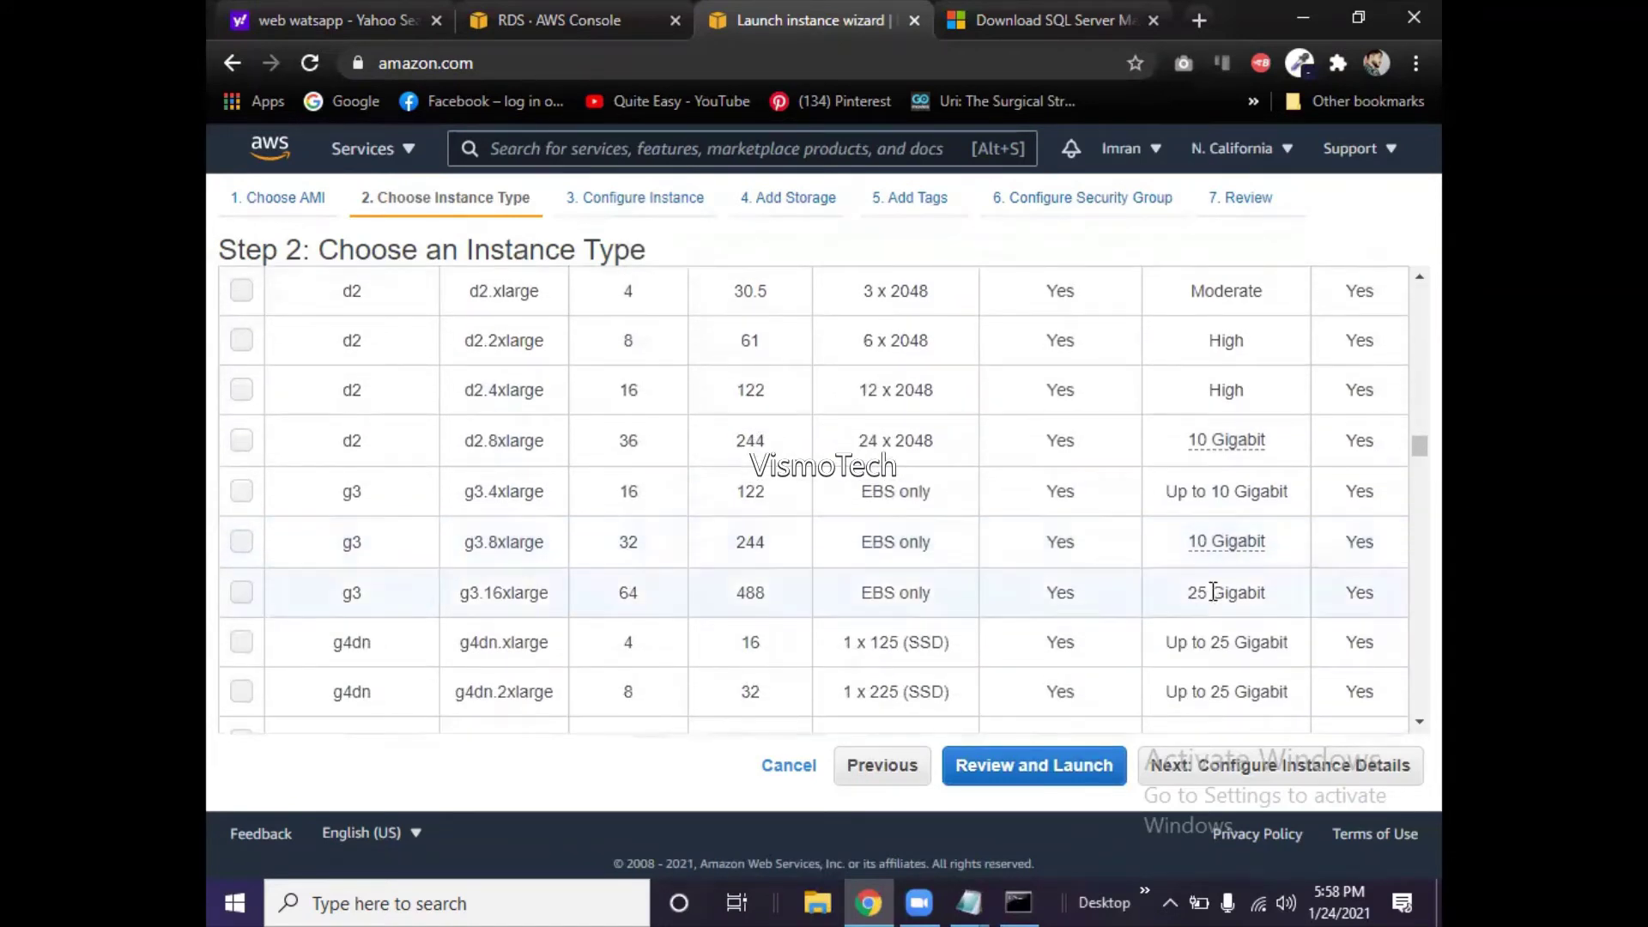
drag(1410, 453, 1410, 525)
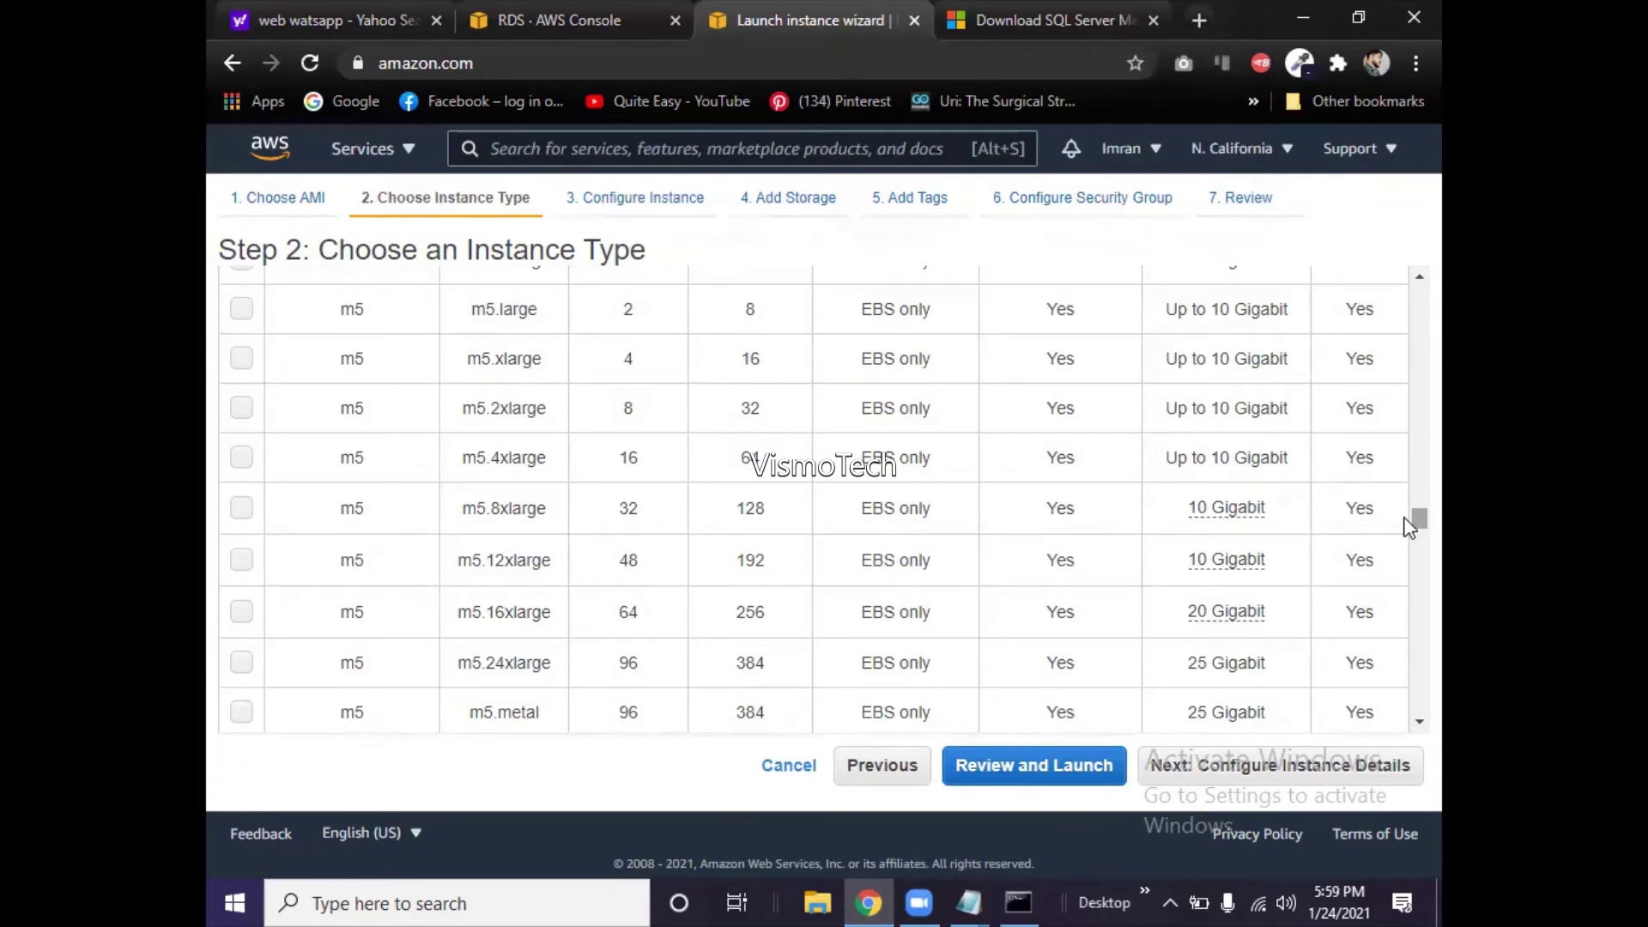
drag(1407, 522, 1404, 615)
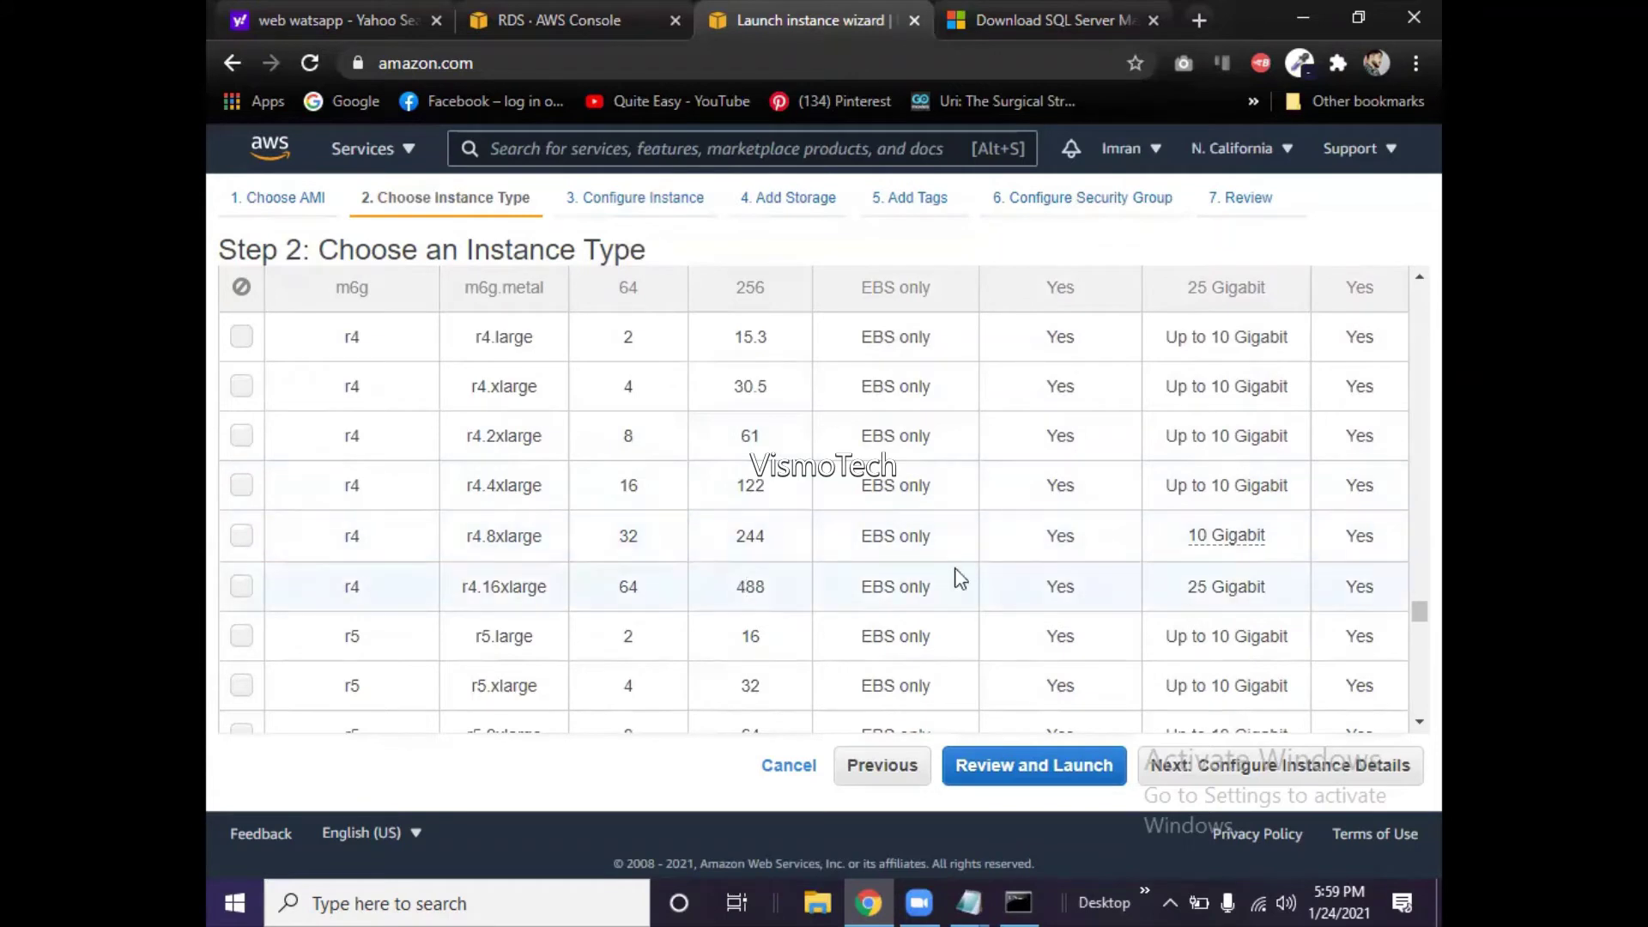
drag(1410, 615, 1409, 654)
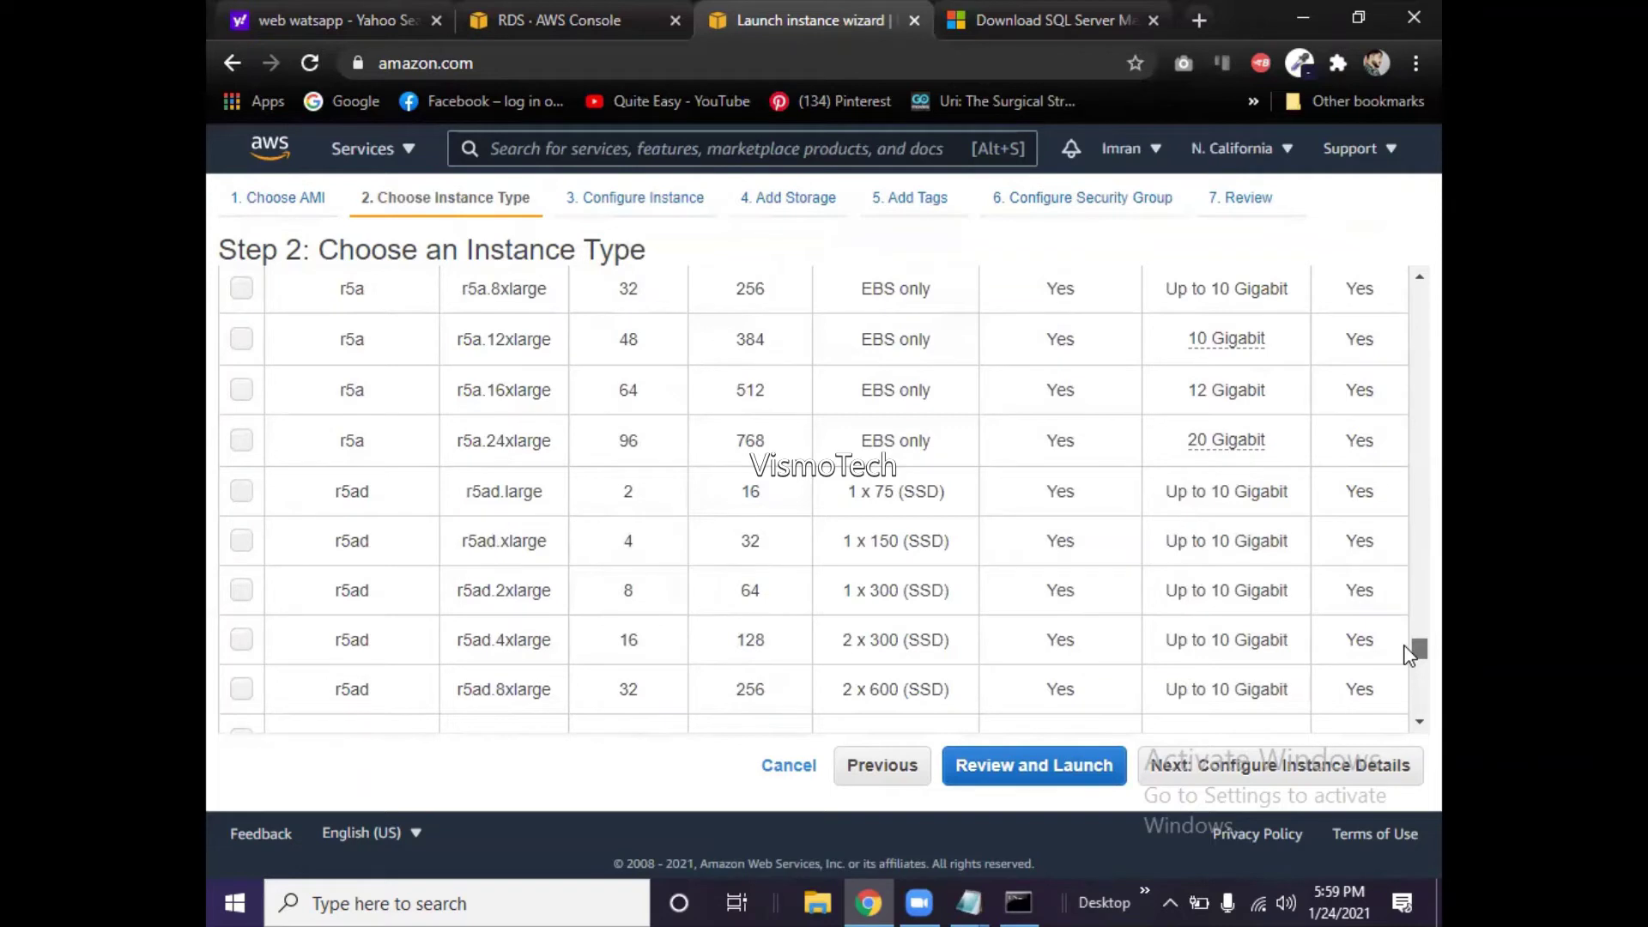
drag(1408, 654, 1409, 684)
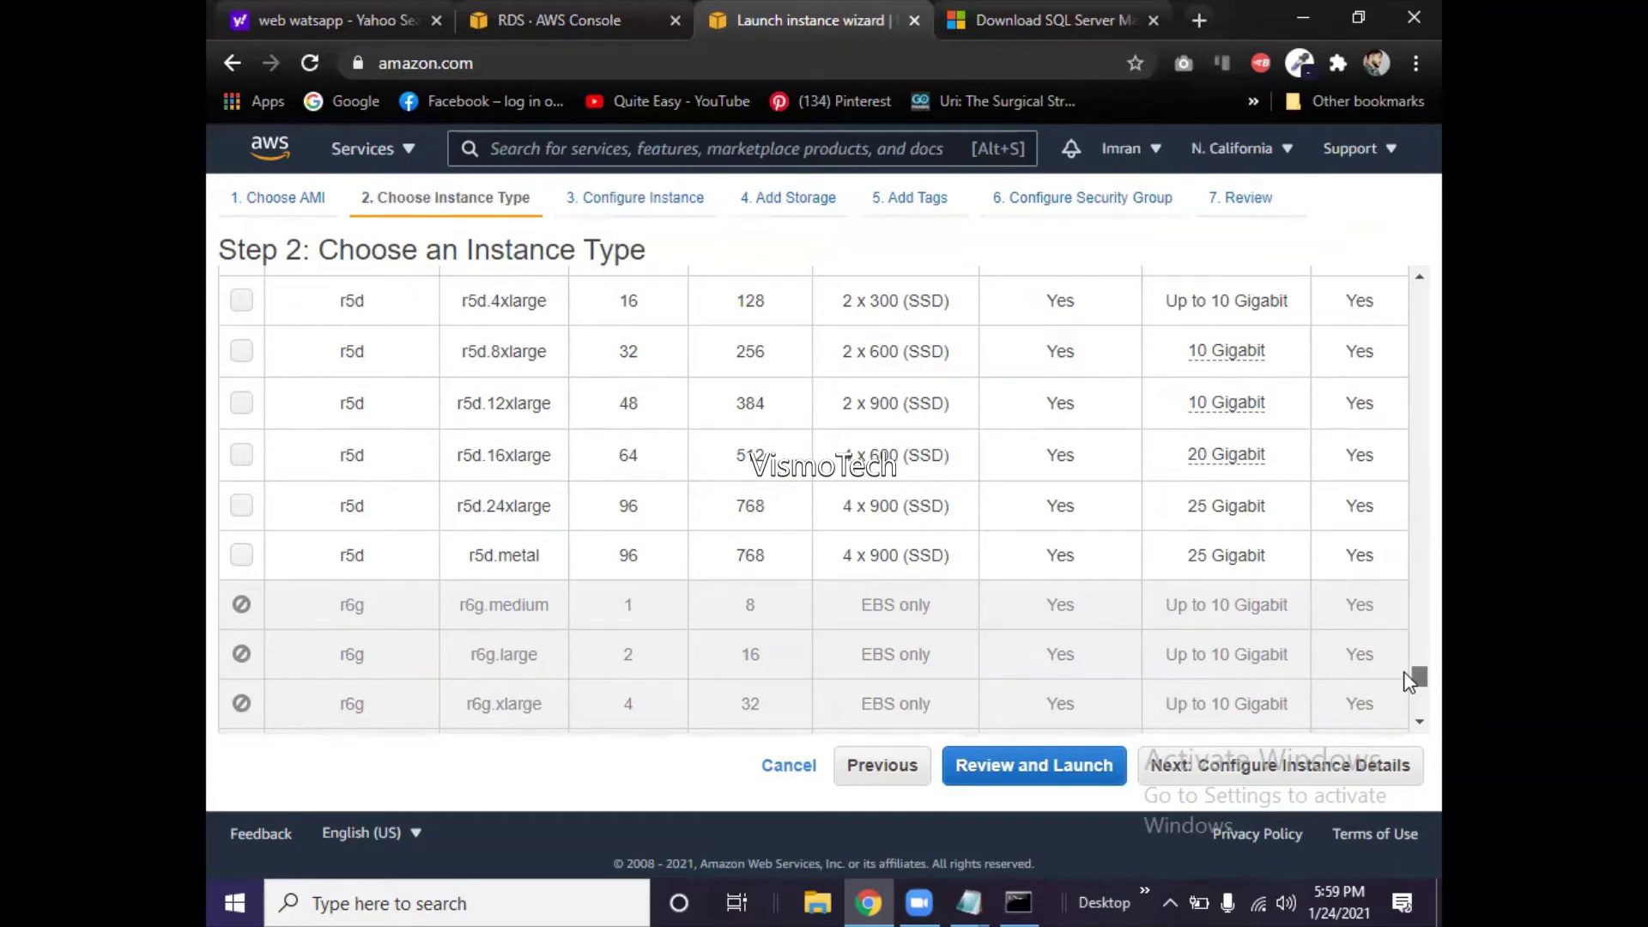
drag(1410, 682, 1408, 302)
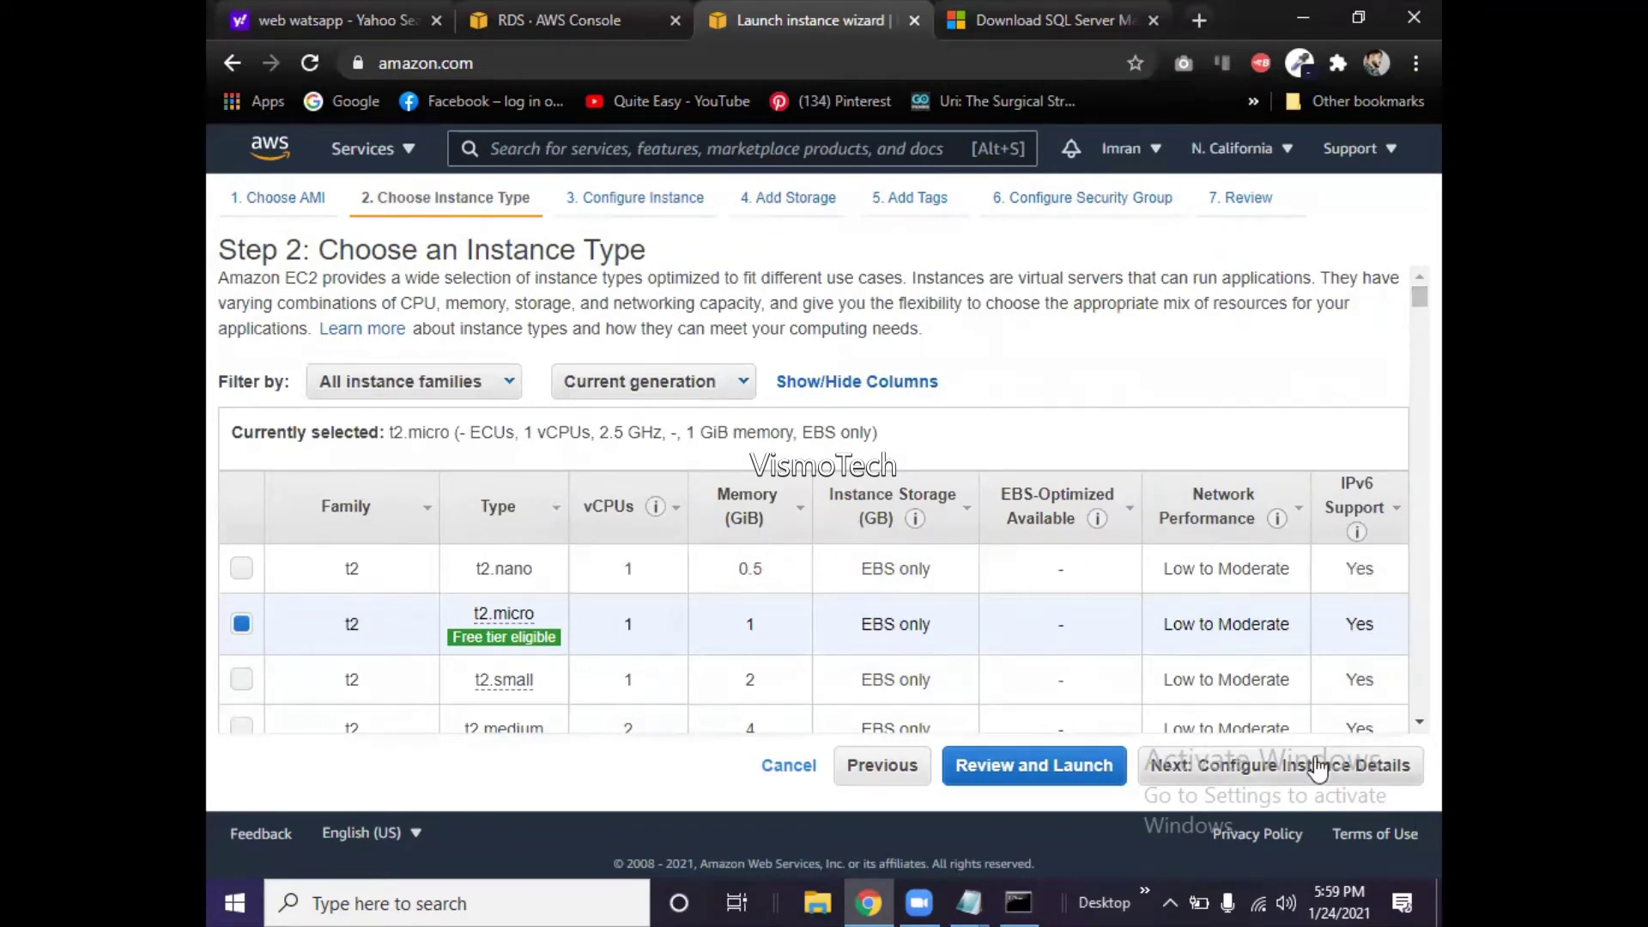
click(1268, 767)
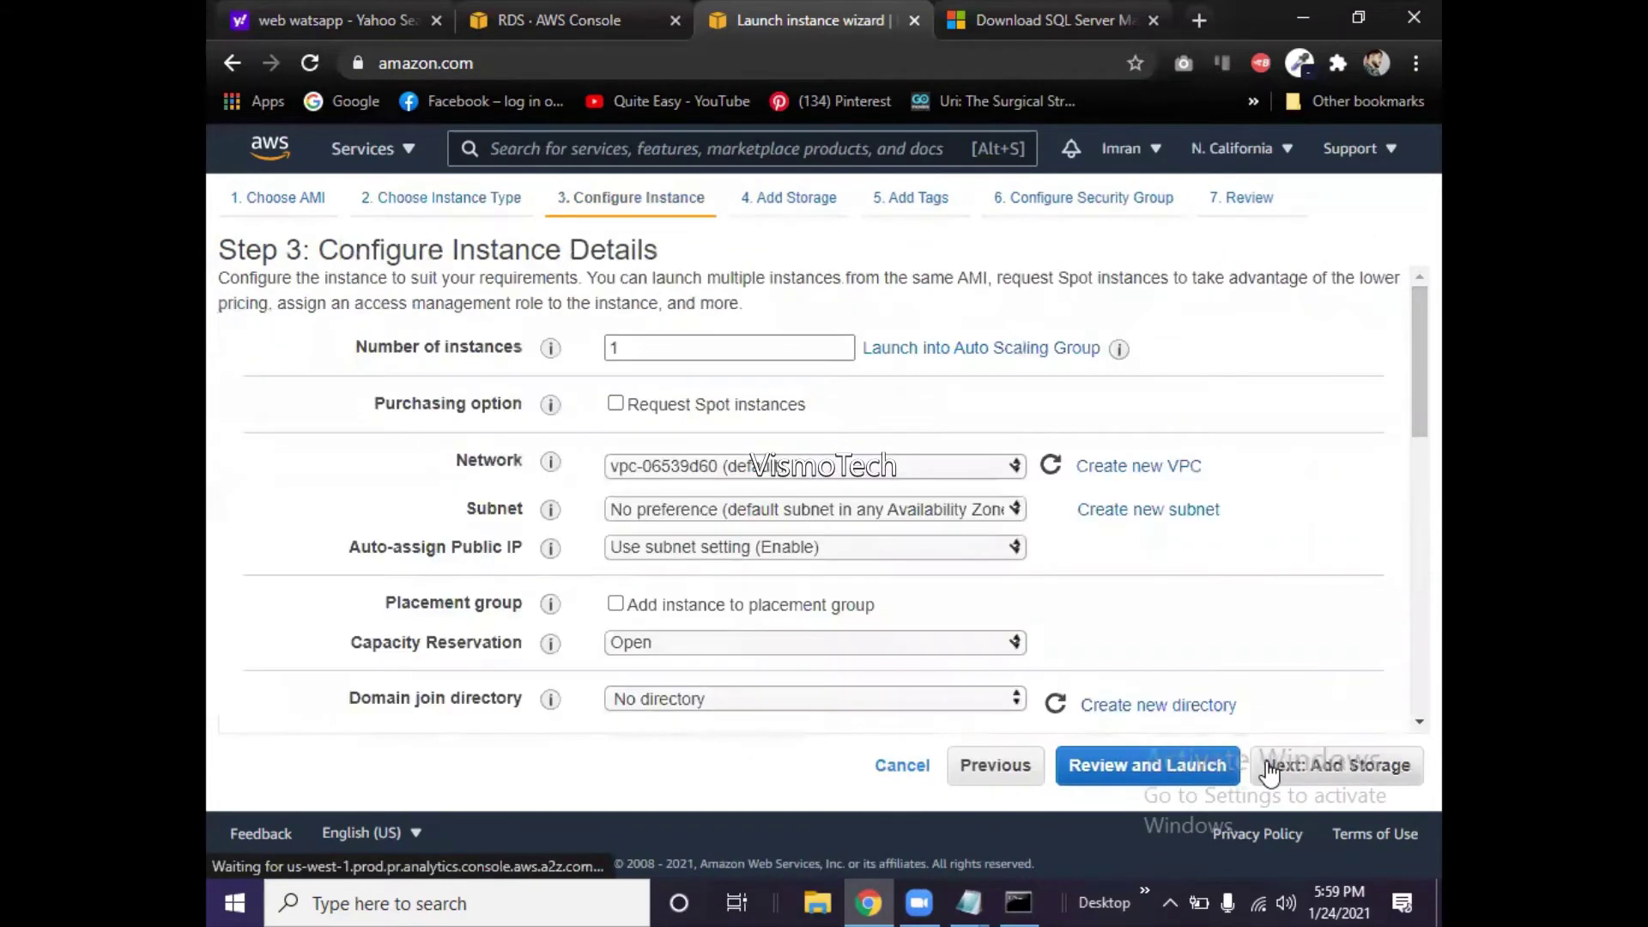
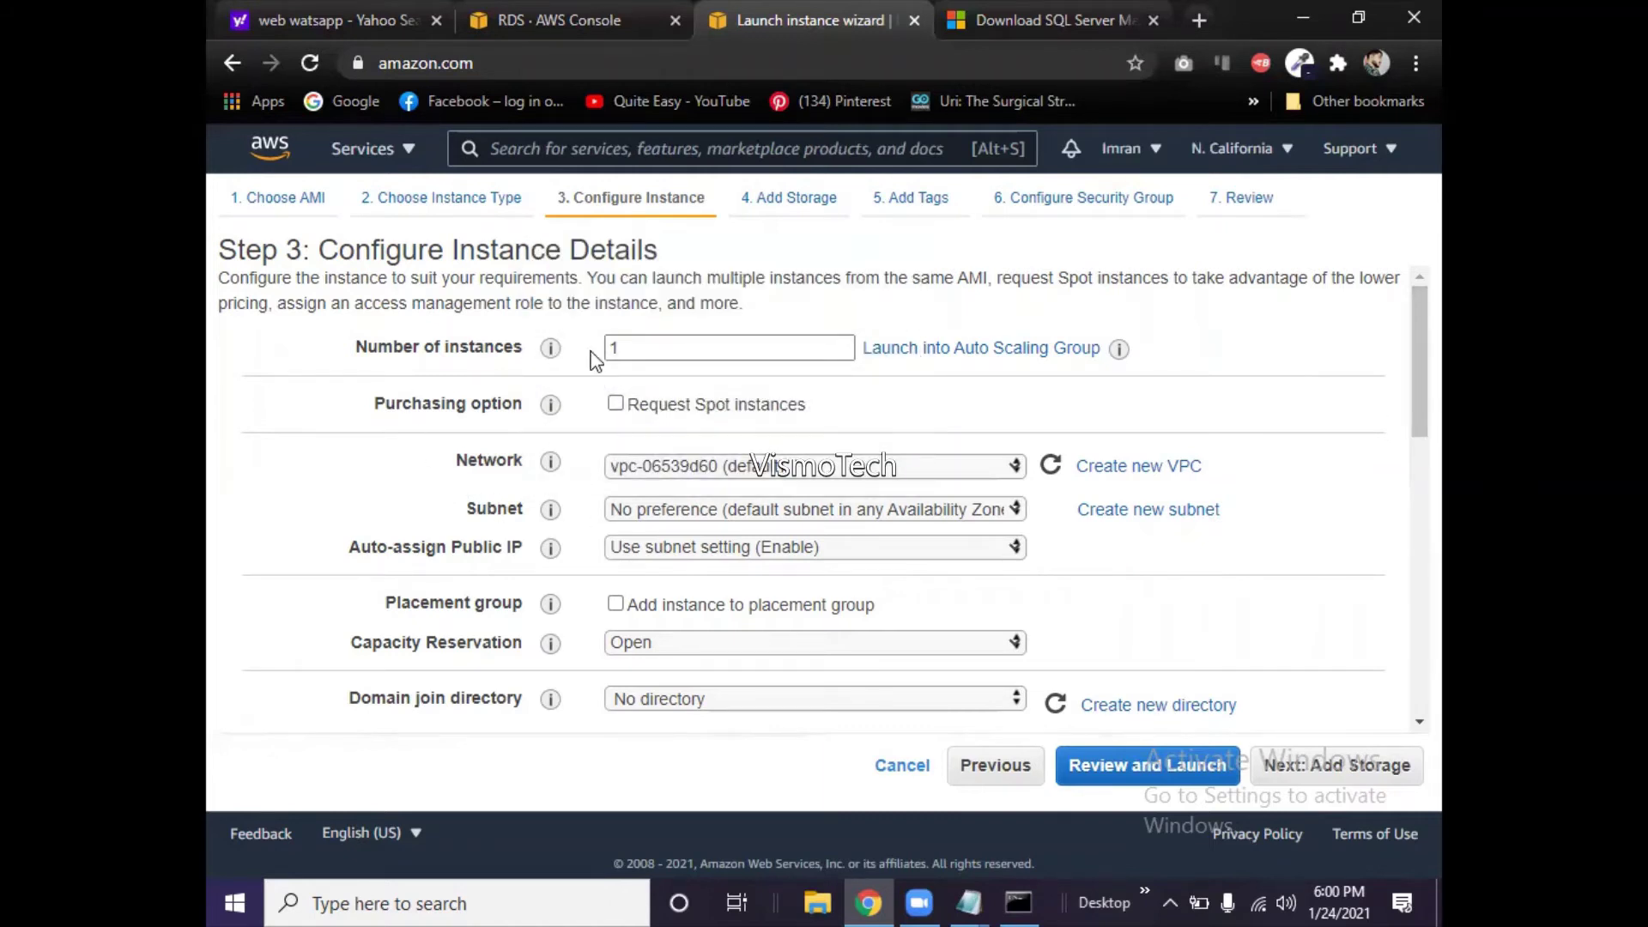
- Select the number-of-instances value on the Configure Instance Details page
double_click(639, 352)
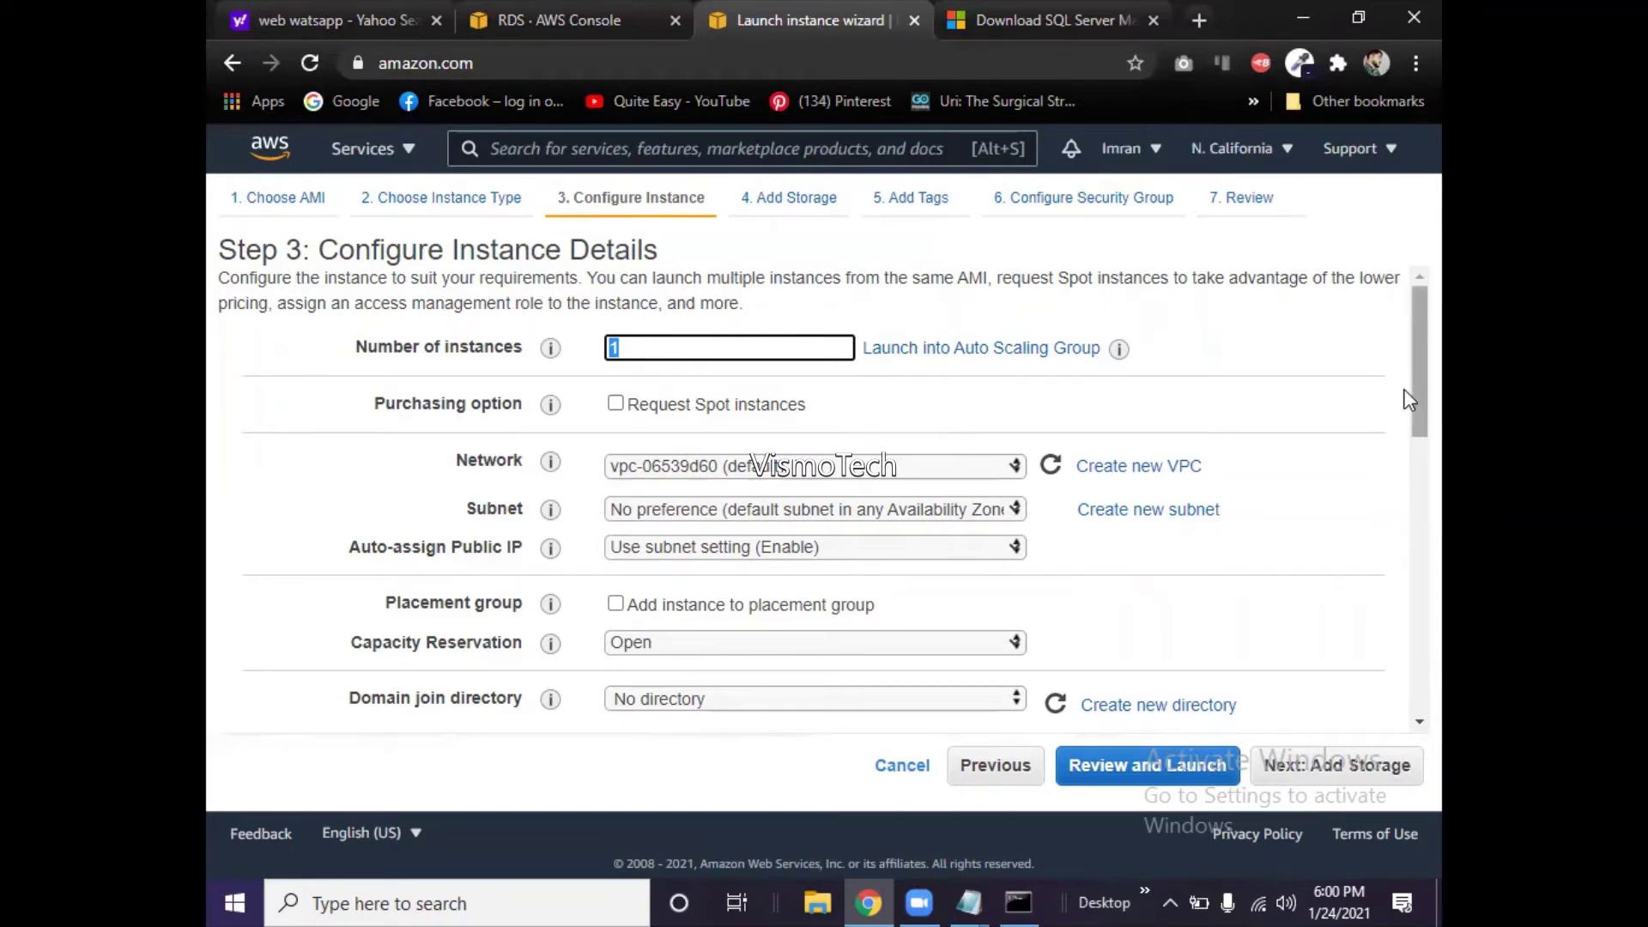
drag(1412, 397, 1412, 434)
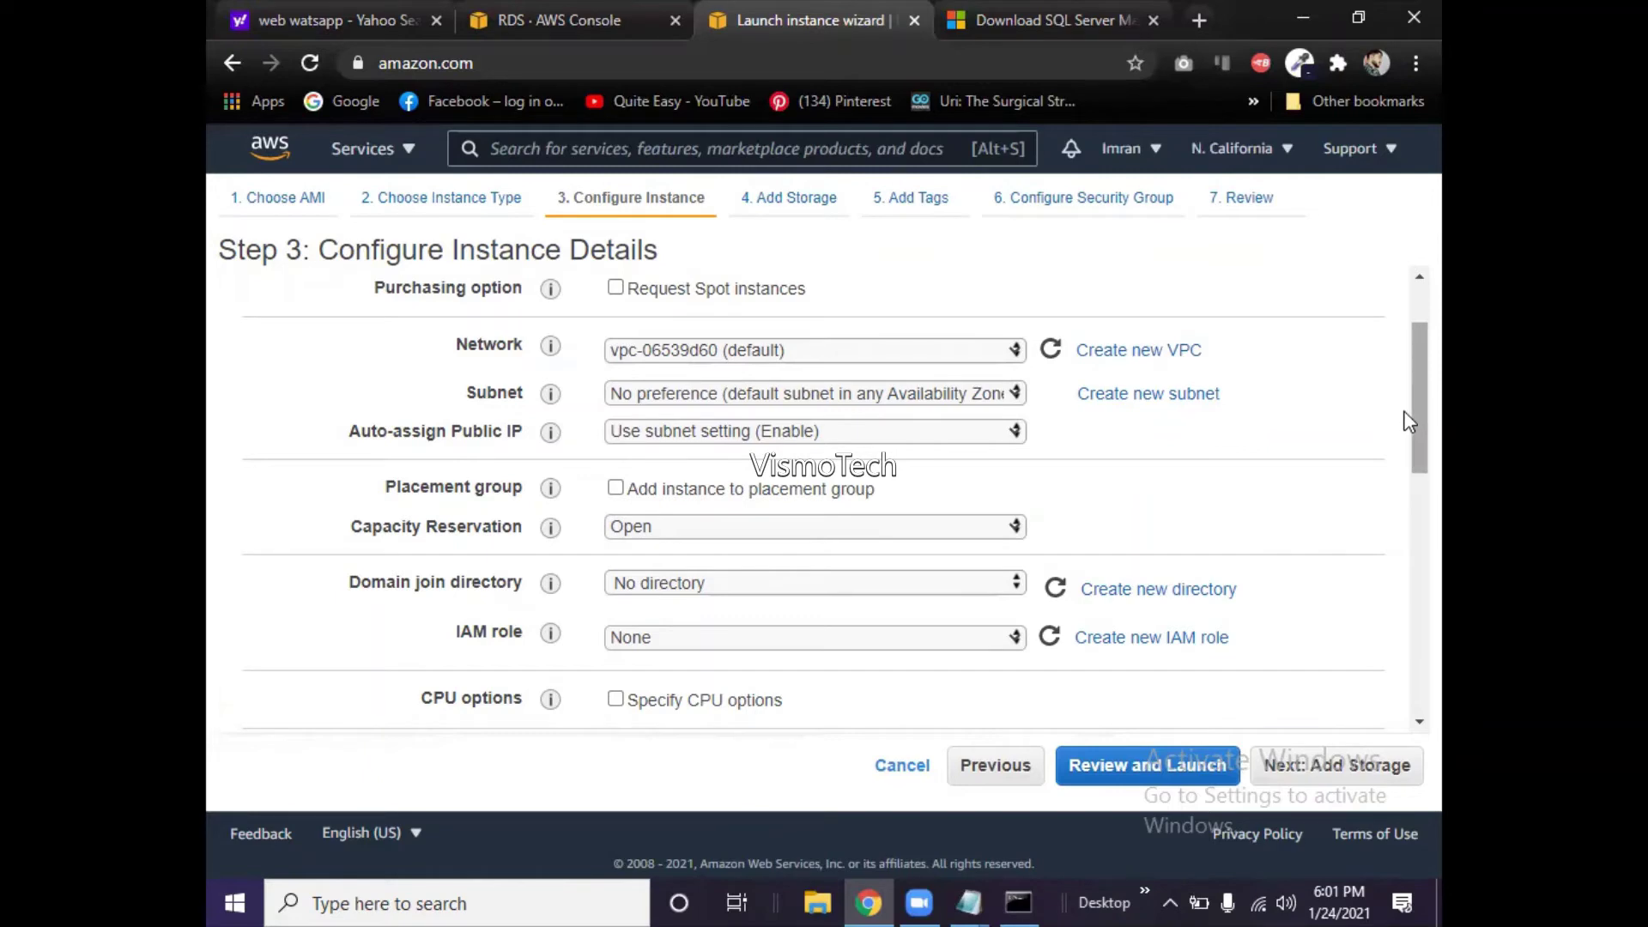
drag(1404, 412, 1404, 406)
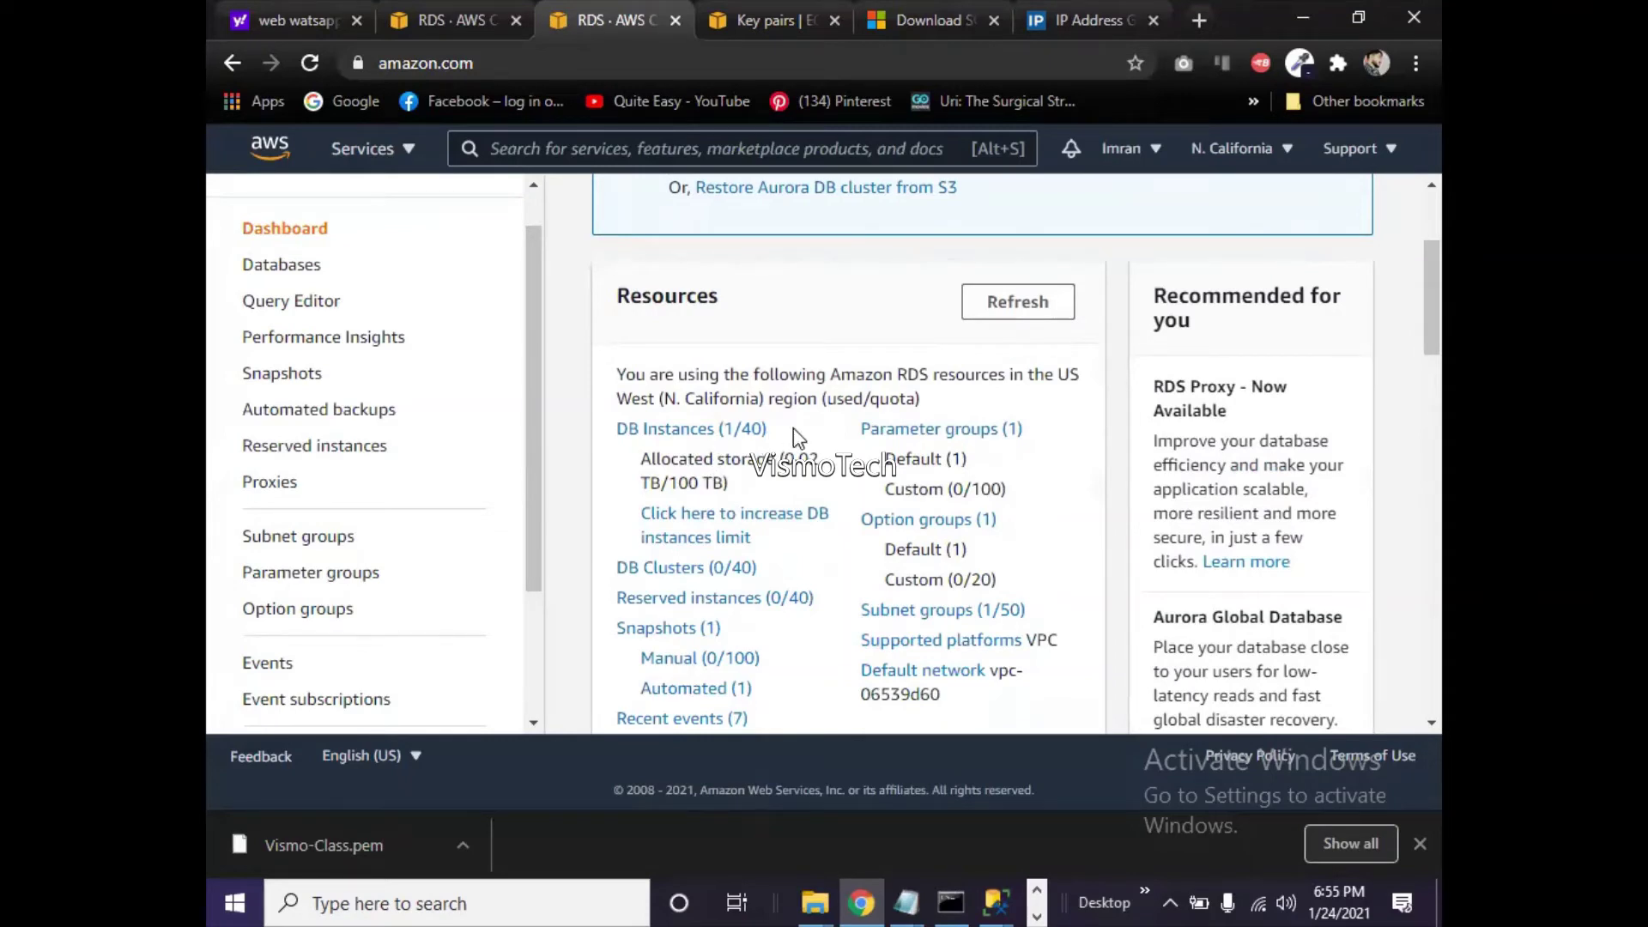
- Open the vismo-rds database in RDS and copy its Endpoint
click(292, 273)
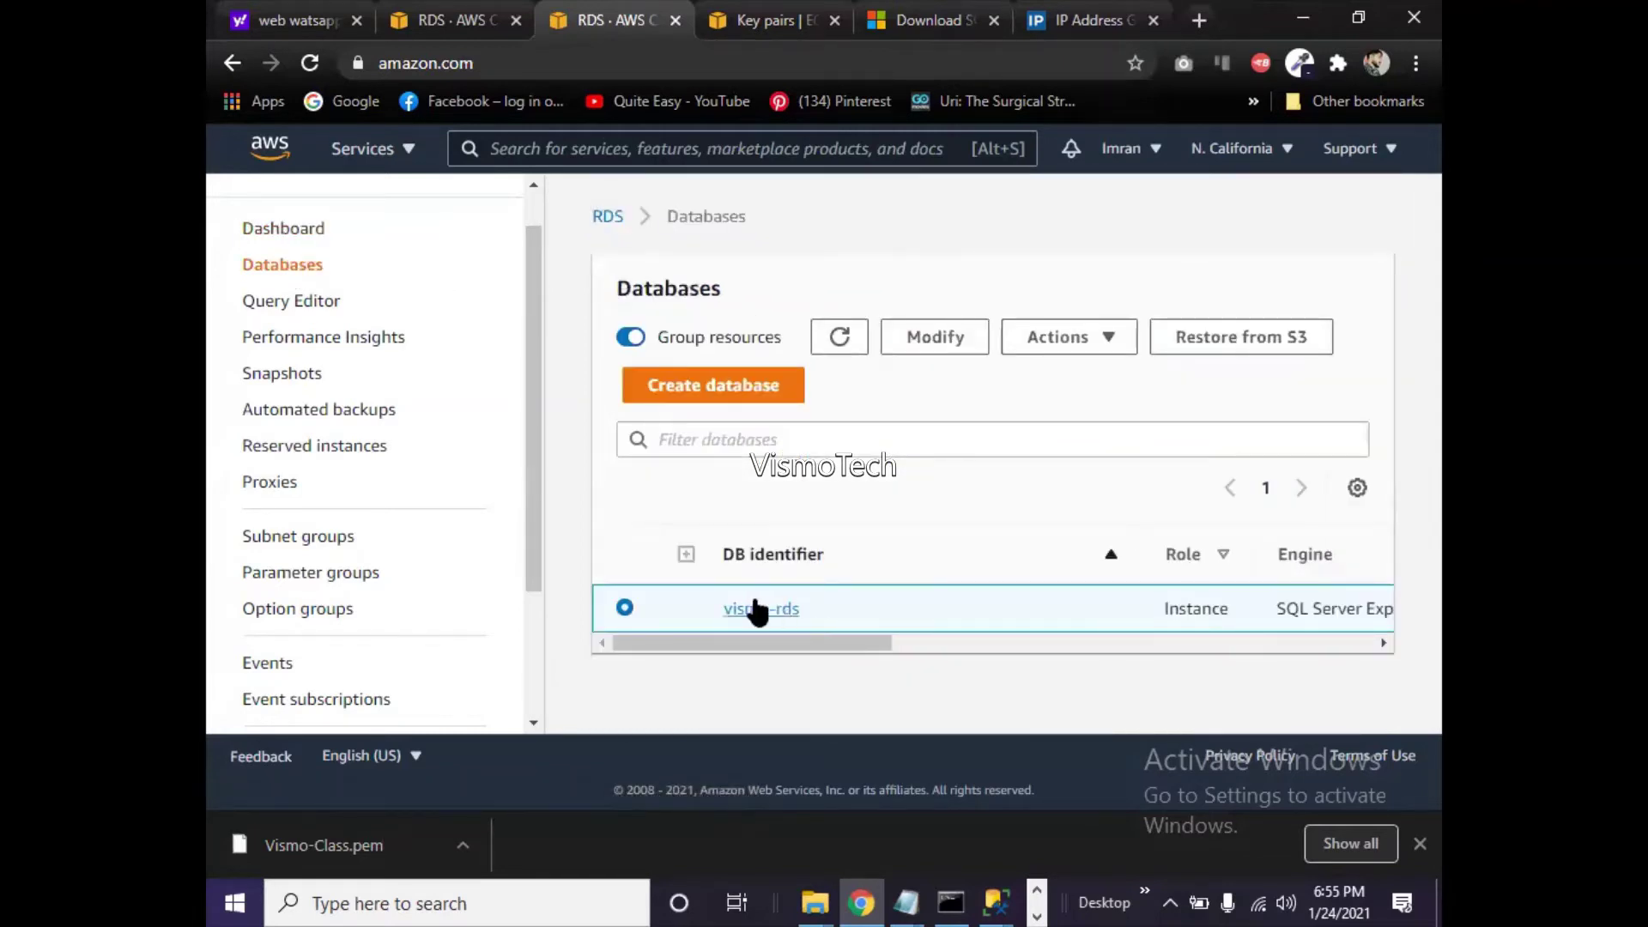
drag(780, 643, 615, 631)
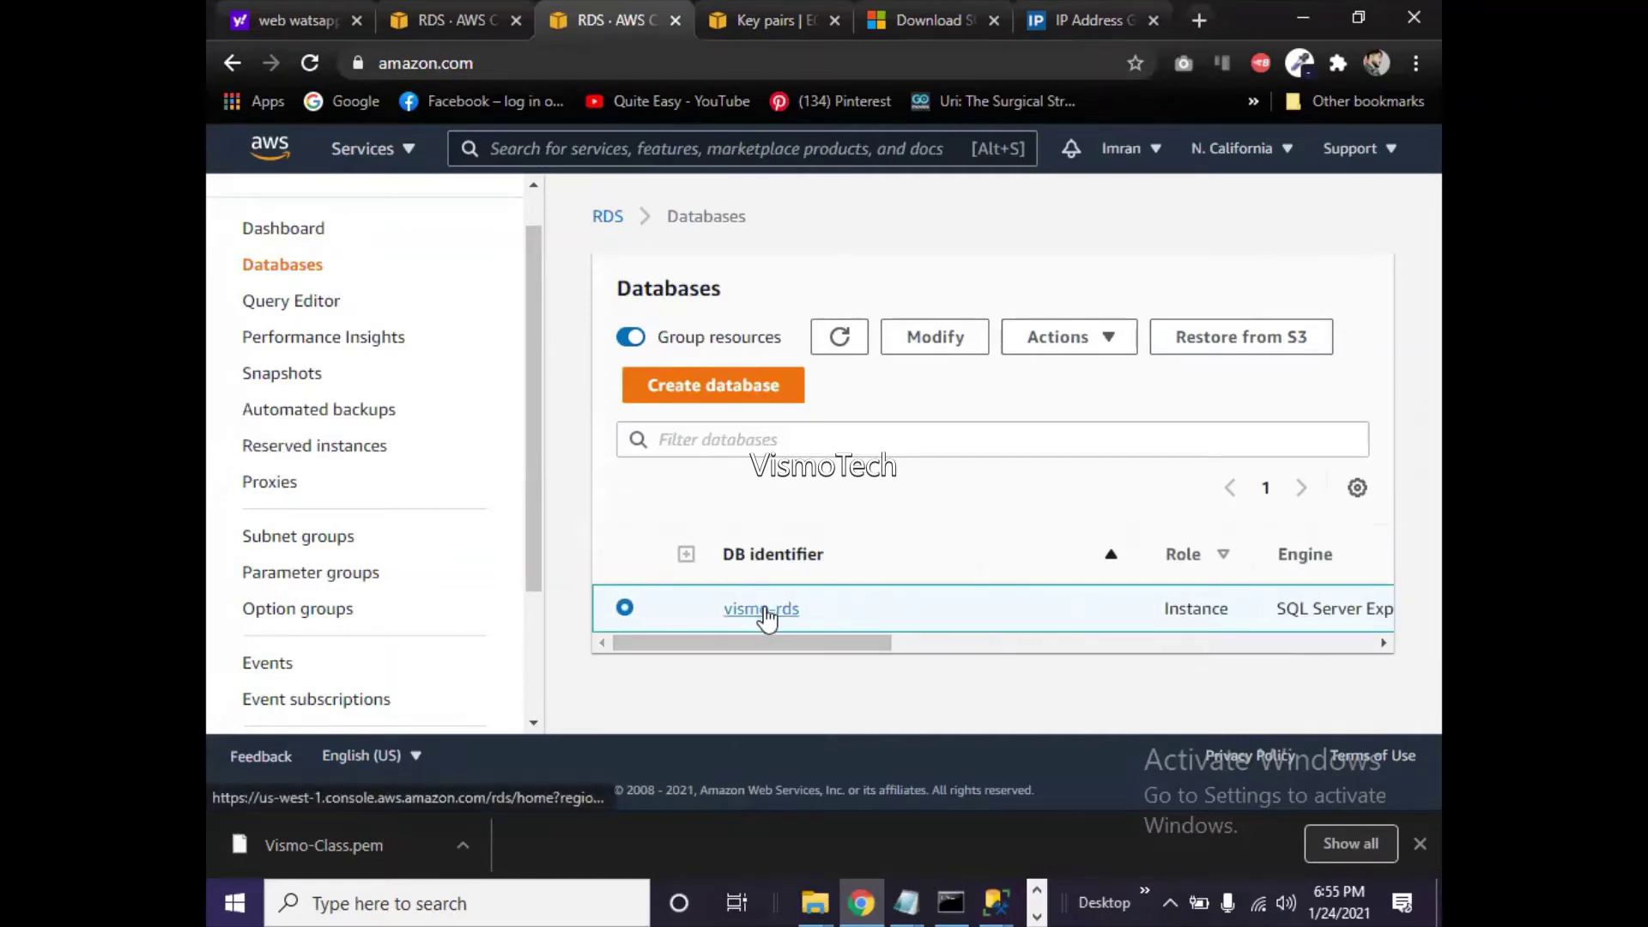
click(765, 611)
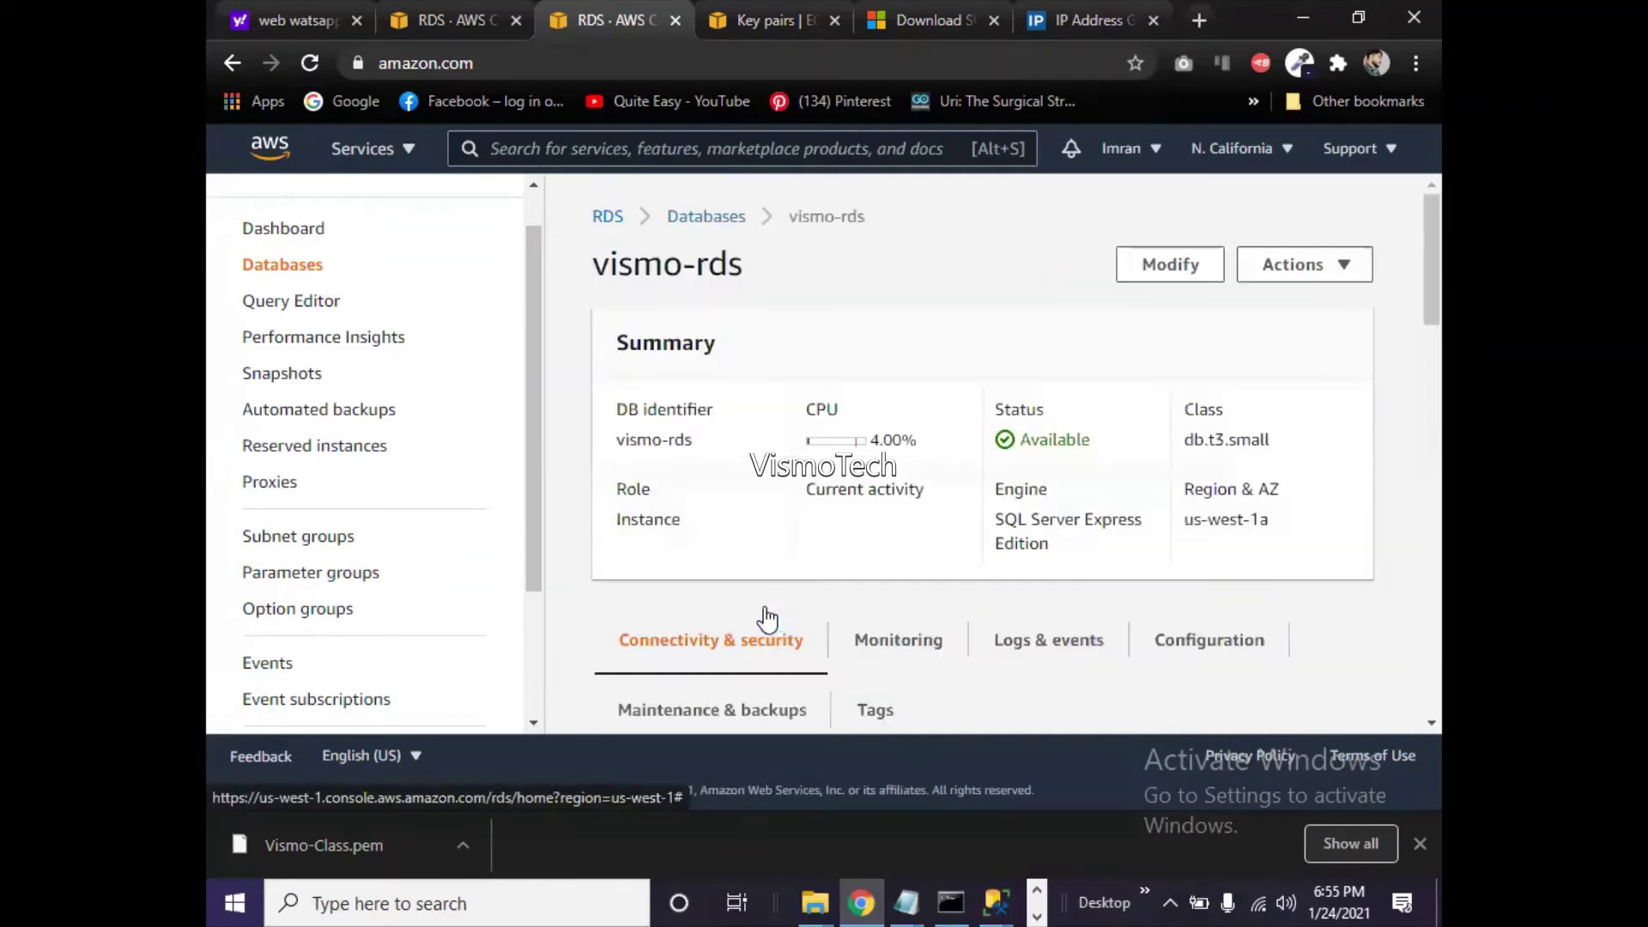
drag(1440, 276, 1415, 369)
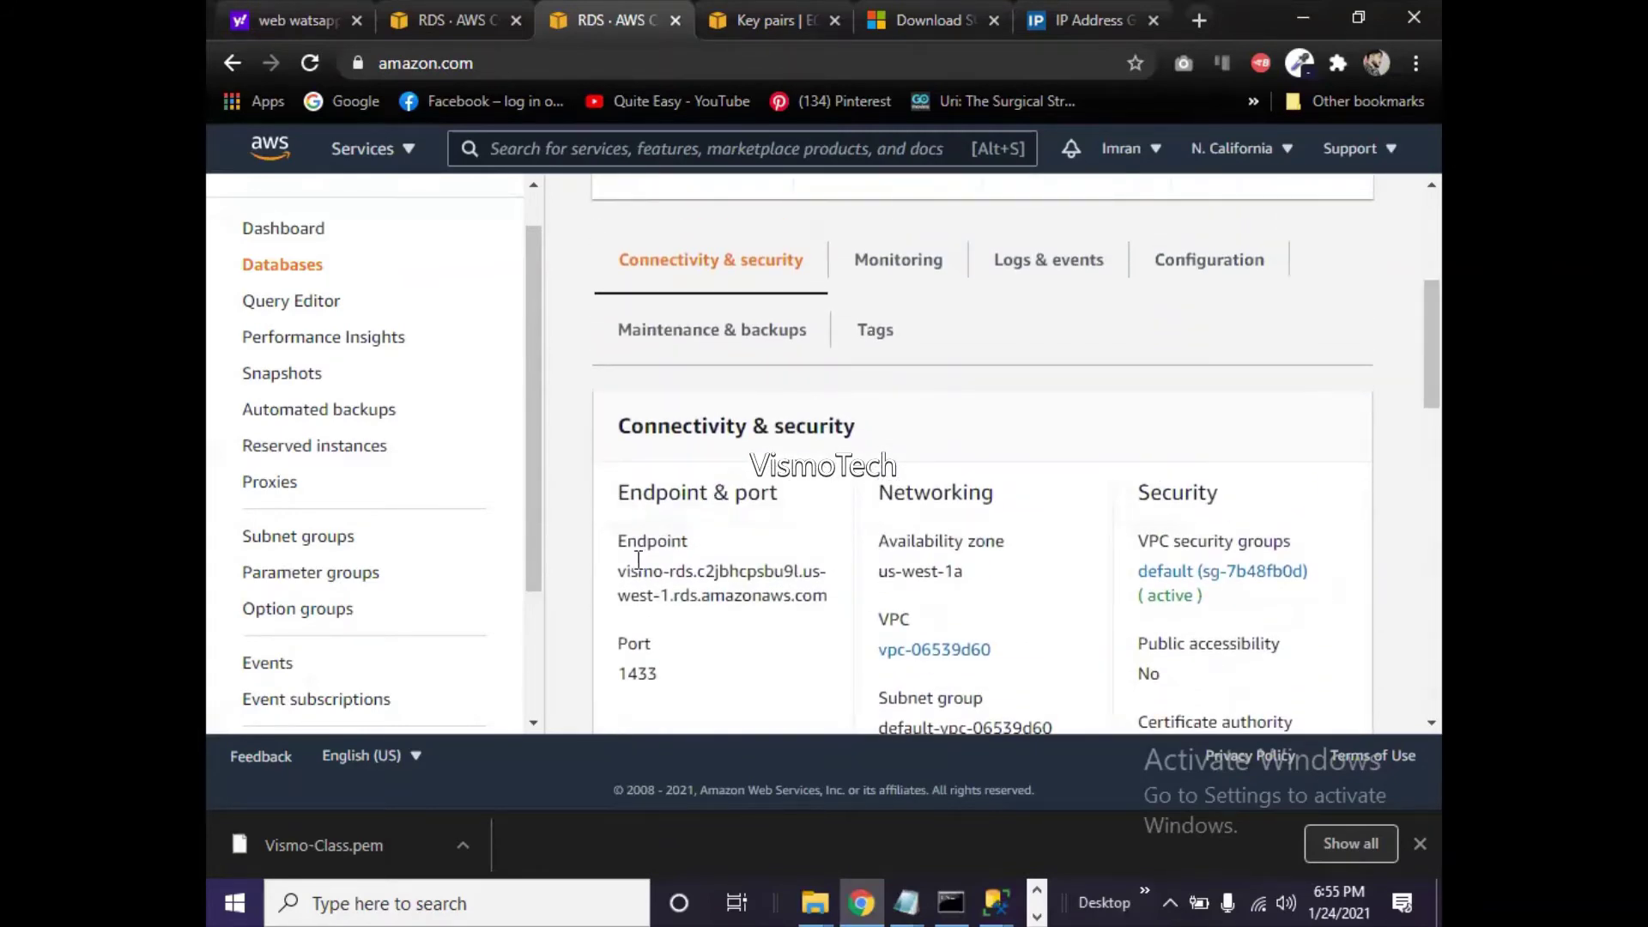
drag(616, 571, 829, 603)
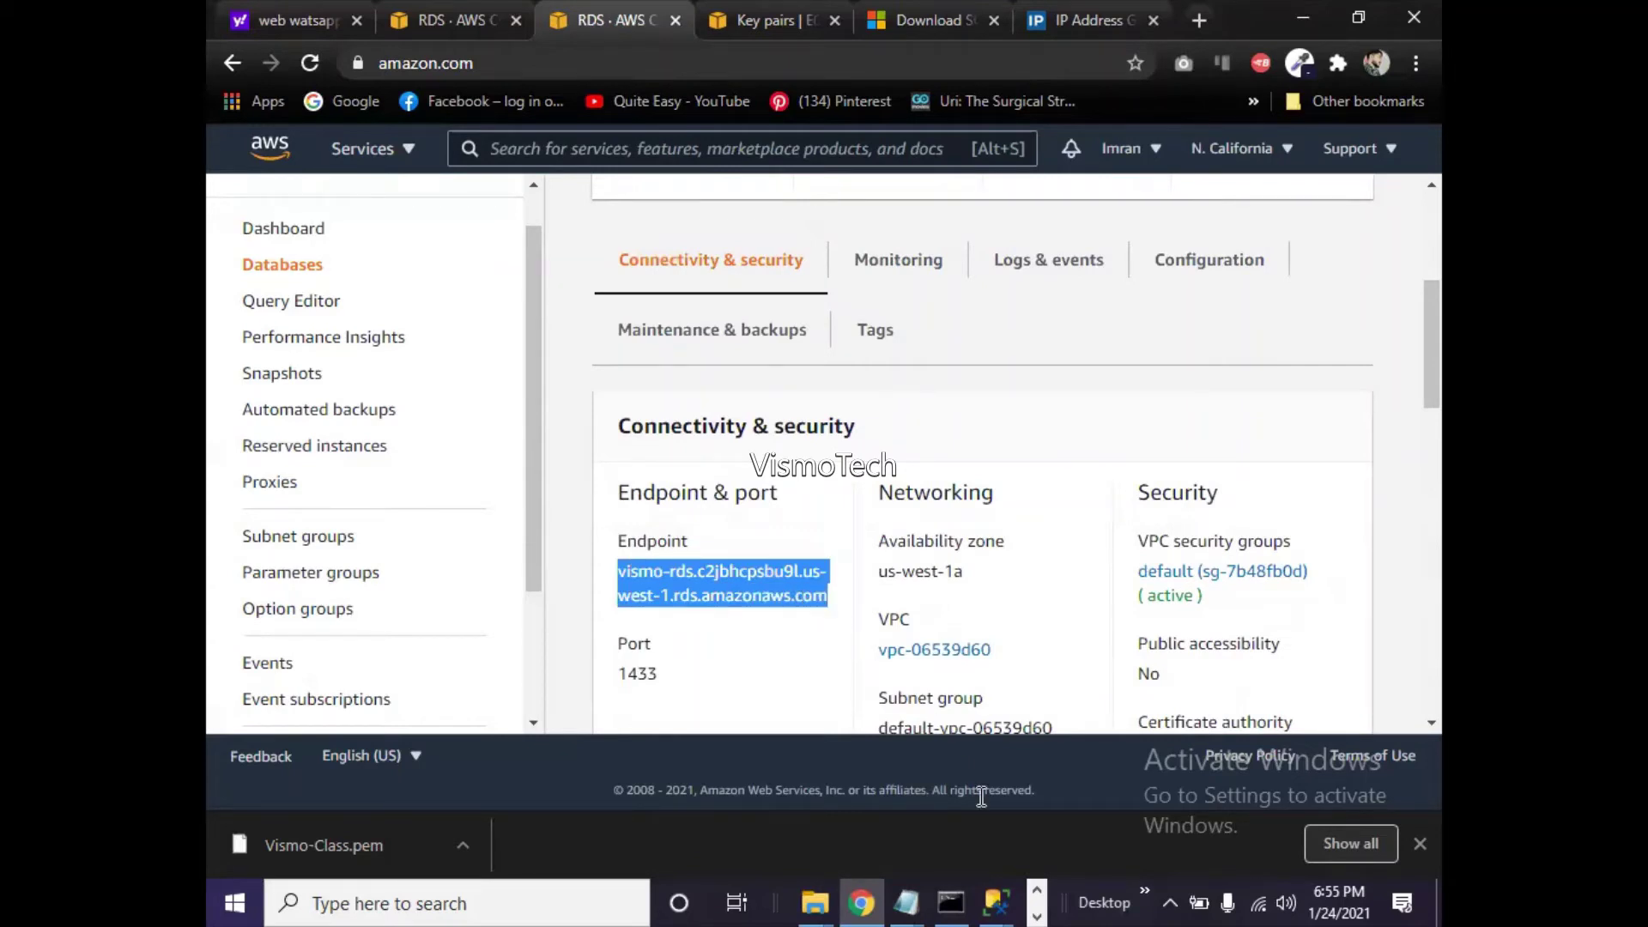
click(994, 902)
- Reopen Connect to Server, keep SQL Server Authentication, and focus the Login field
click(1071, 794)
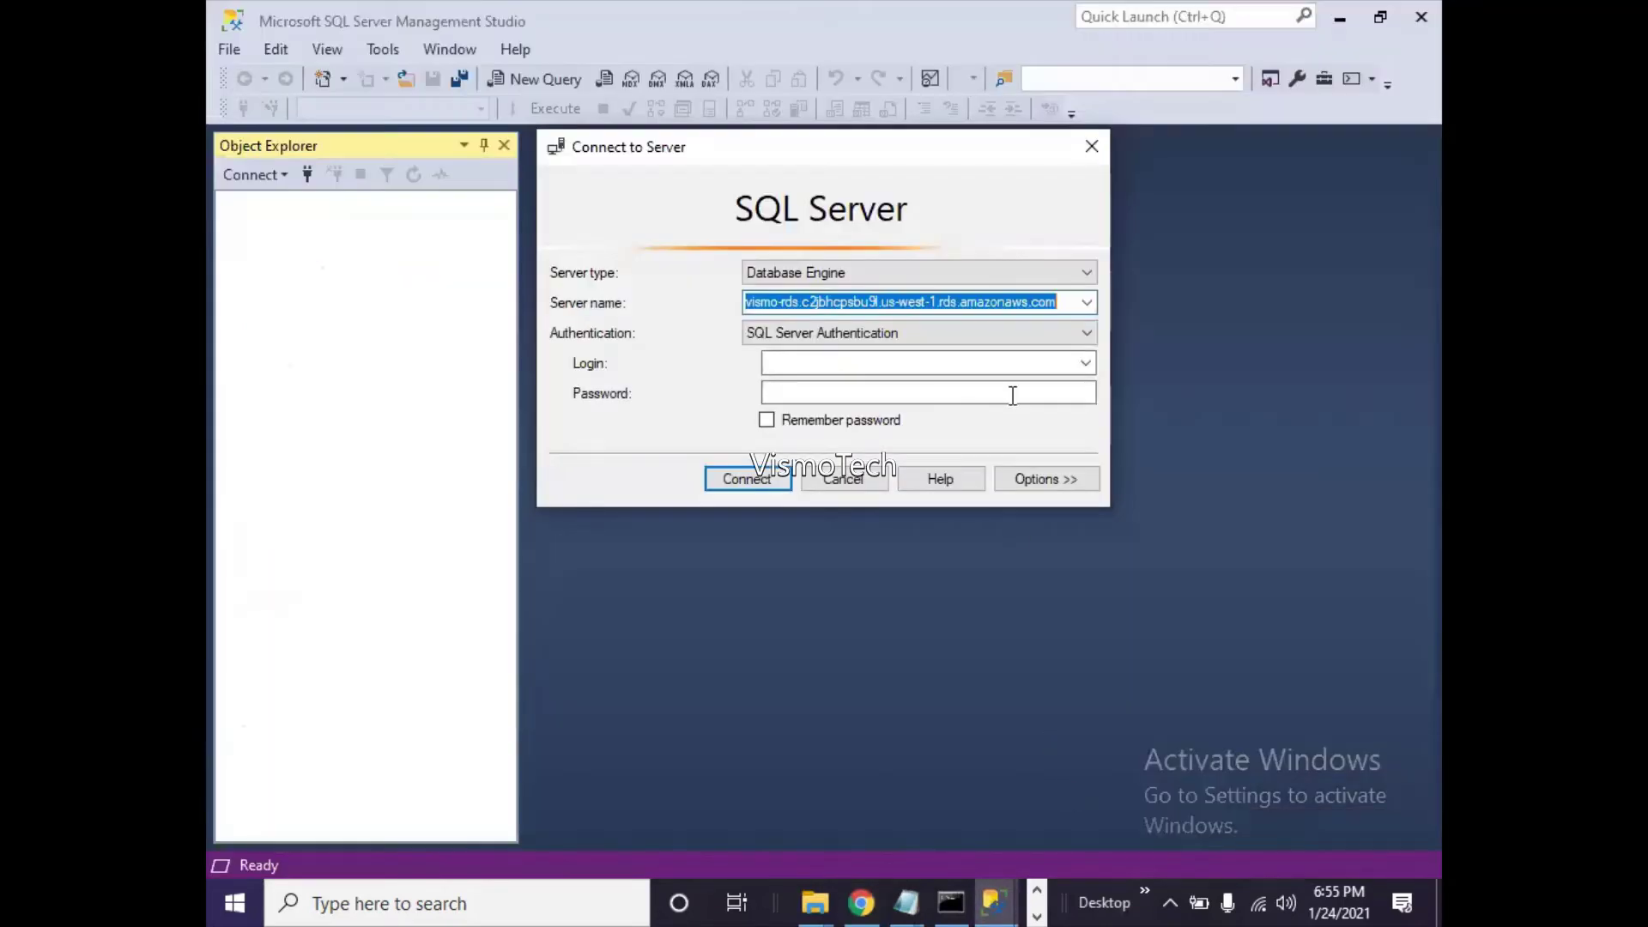
click(1058, 304)
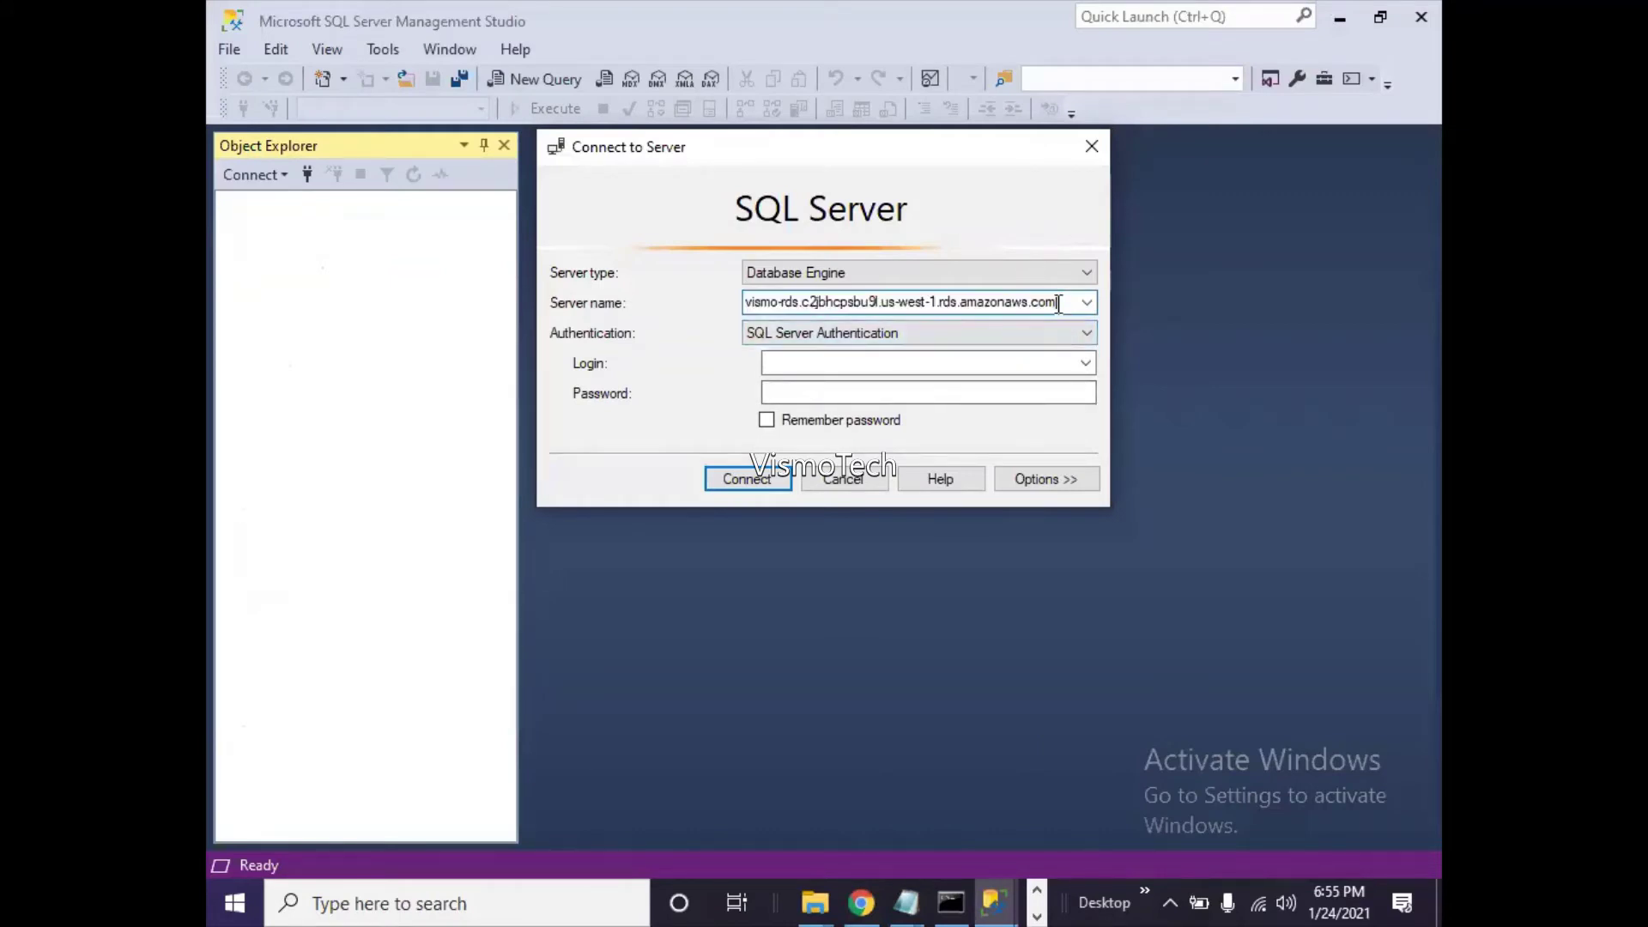
click(860, 340)
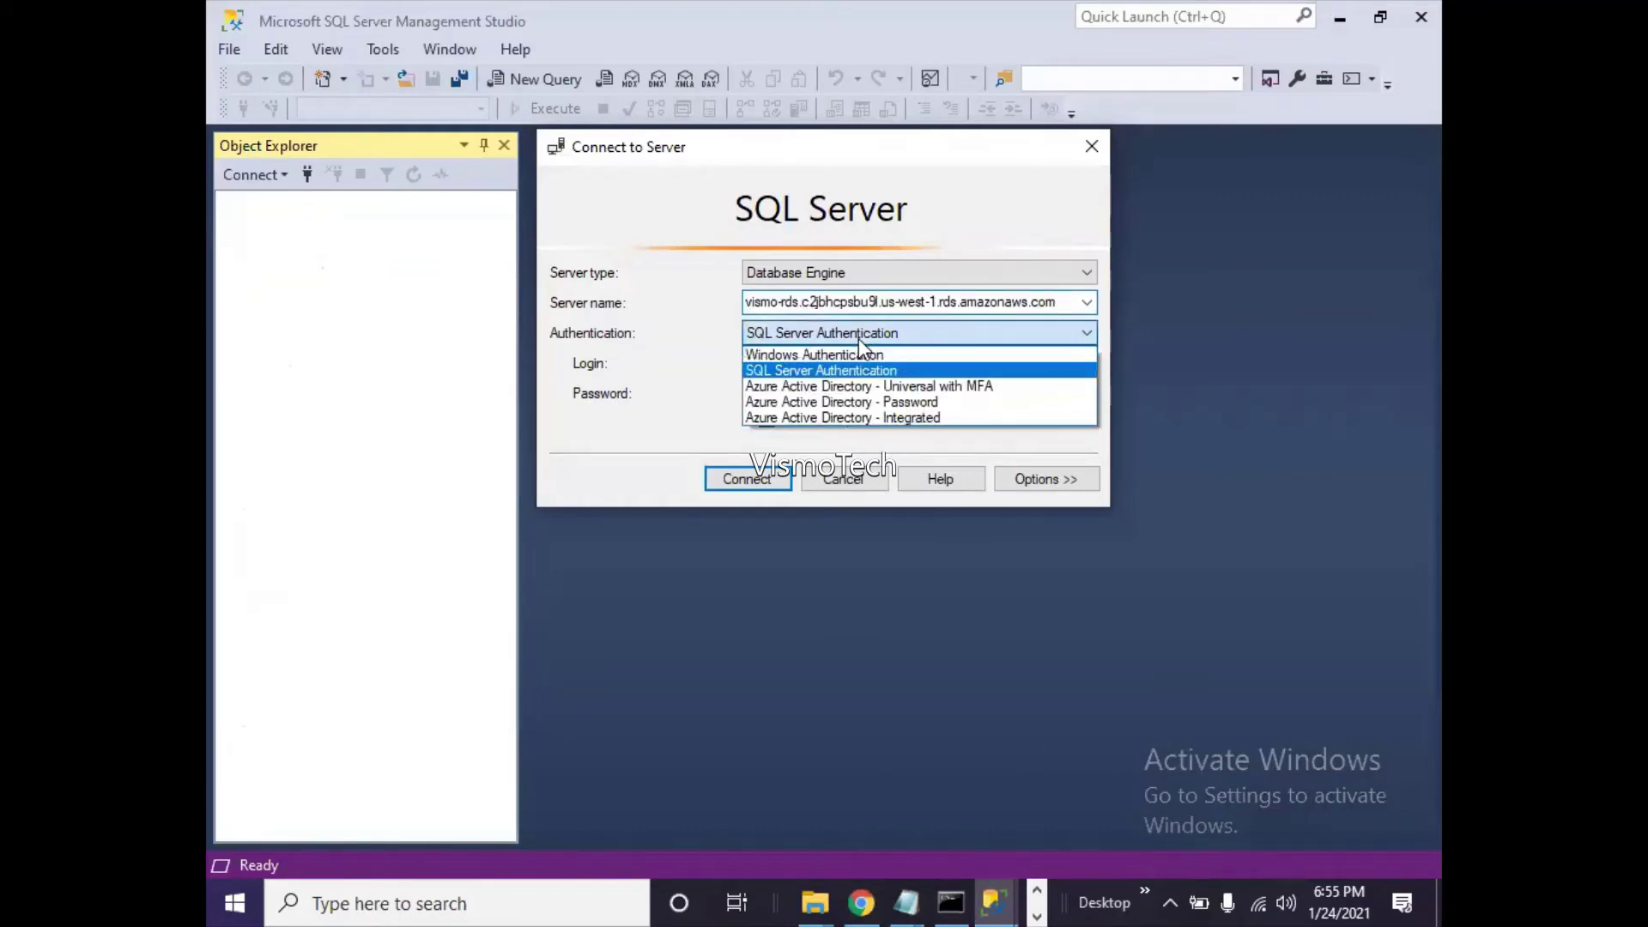
click(860, 340)
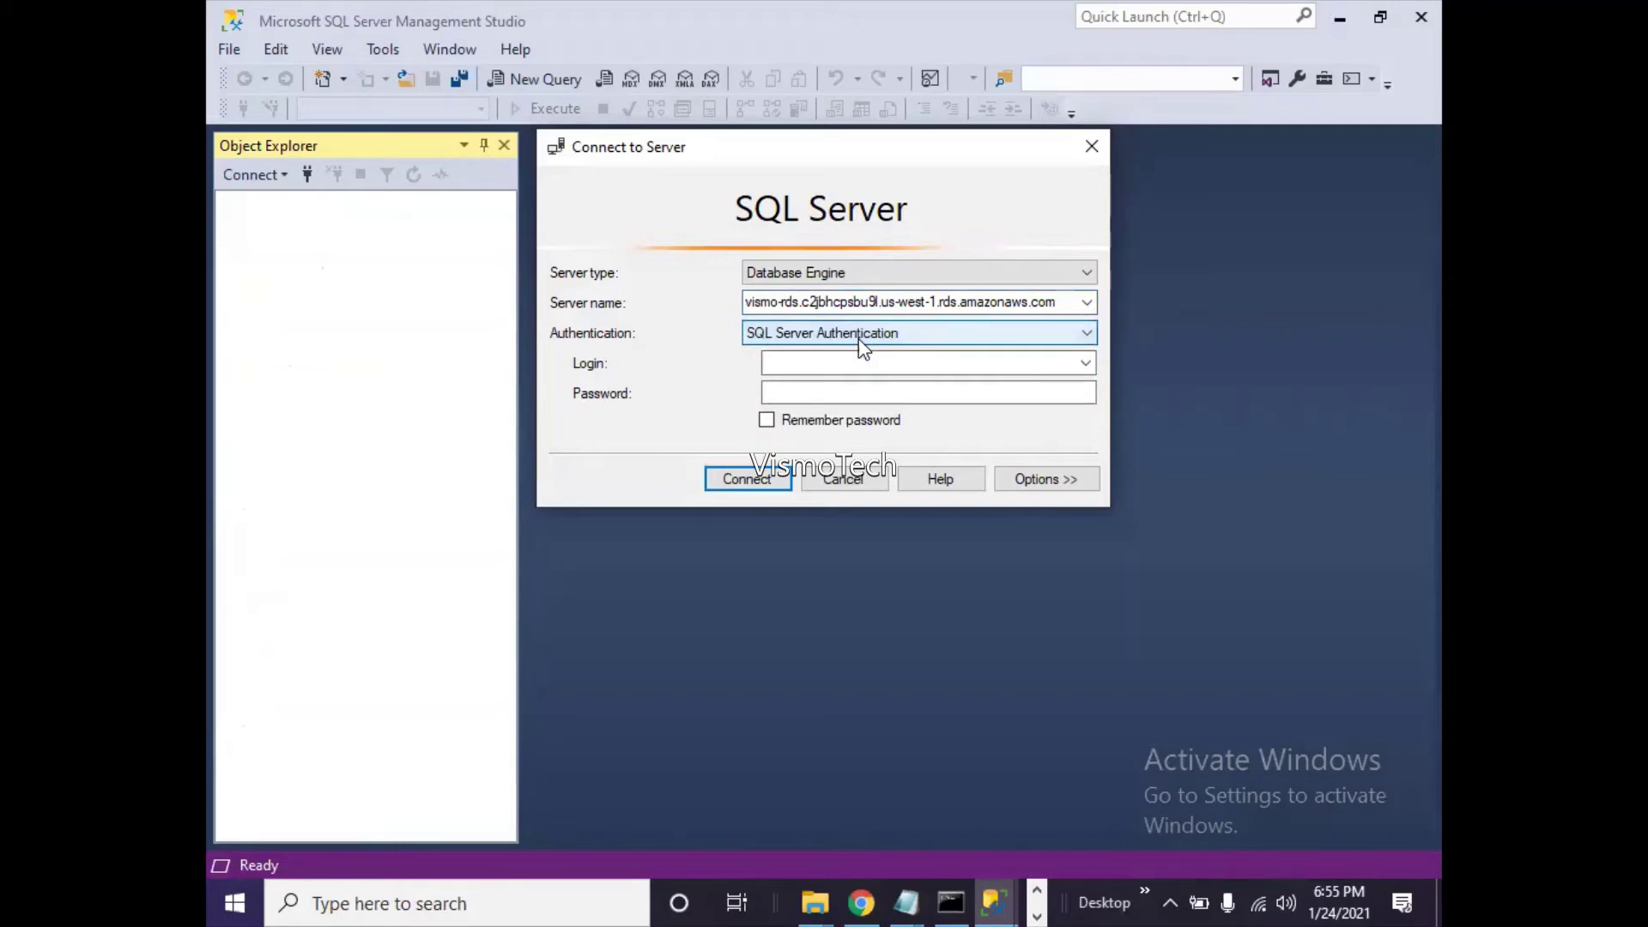
click(829, 363)
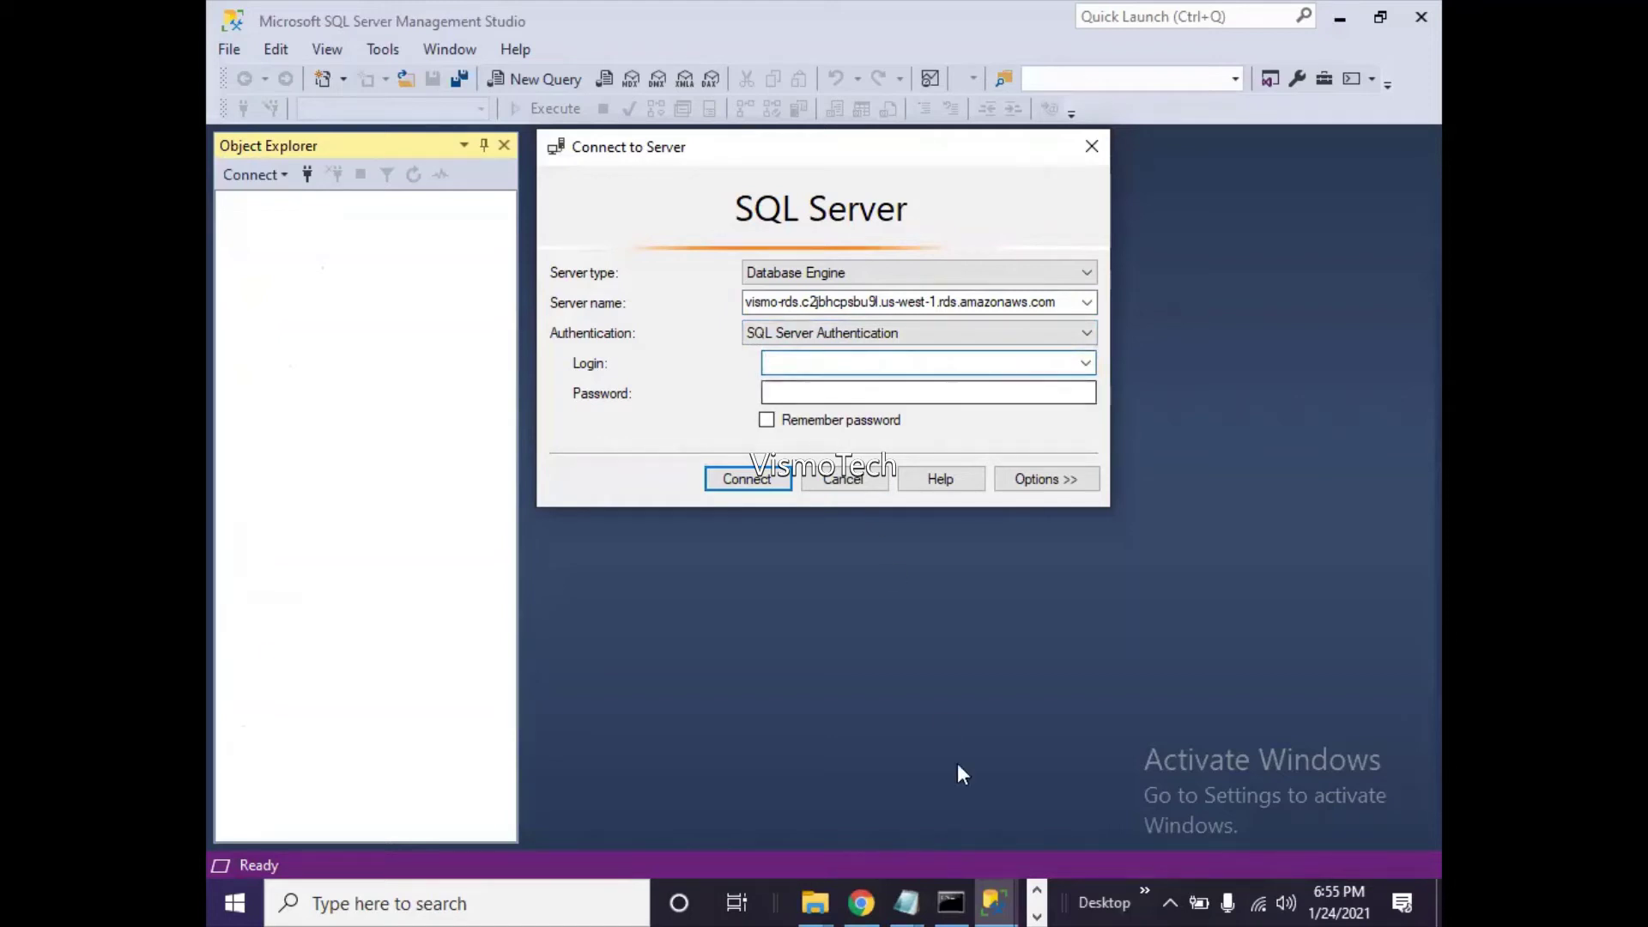
- Copy the database password from the credentials notes in Notepad
click(905, 902)
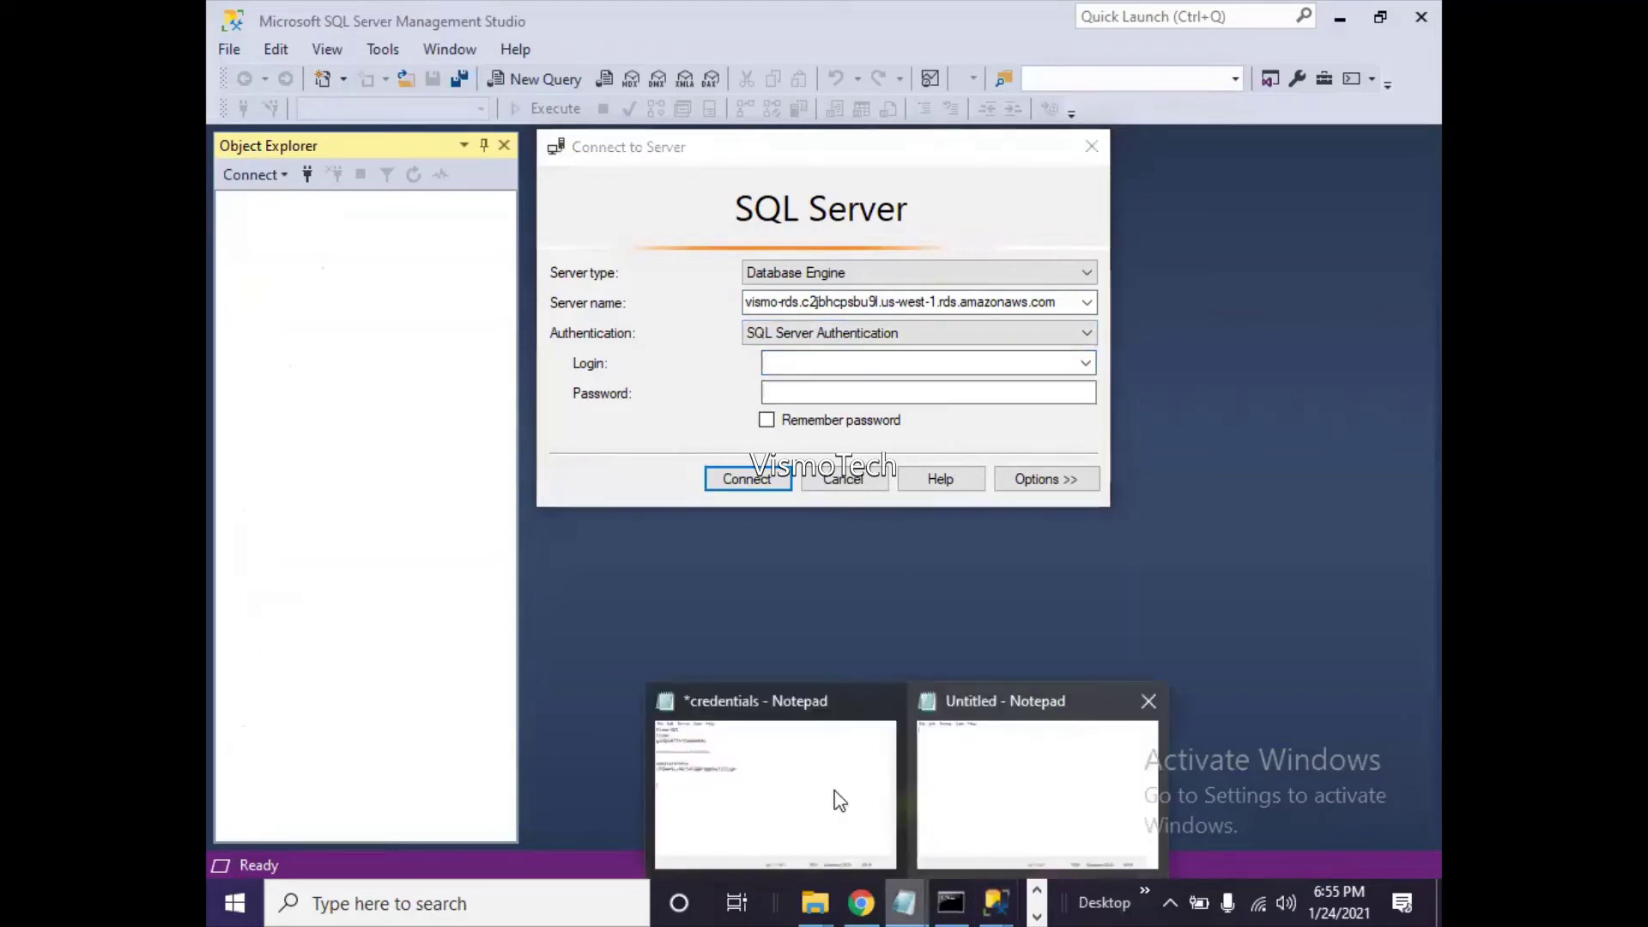
click(790, 772)
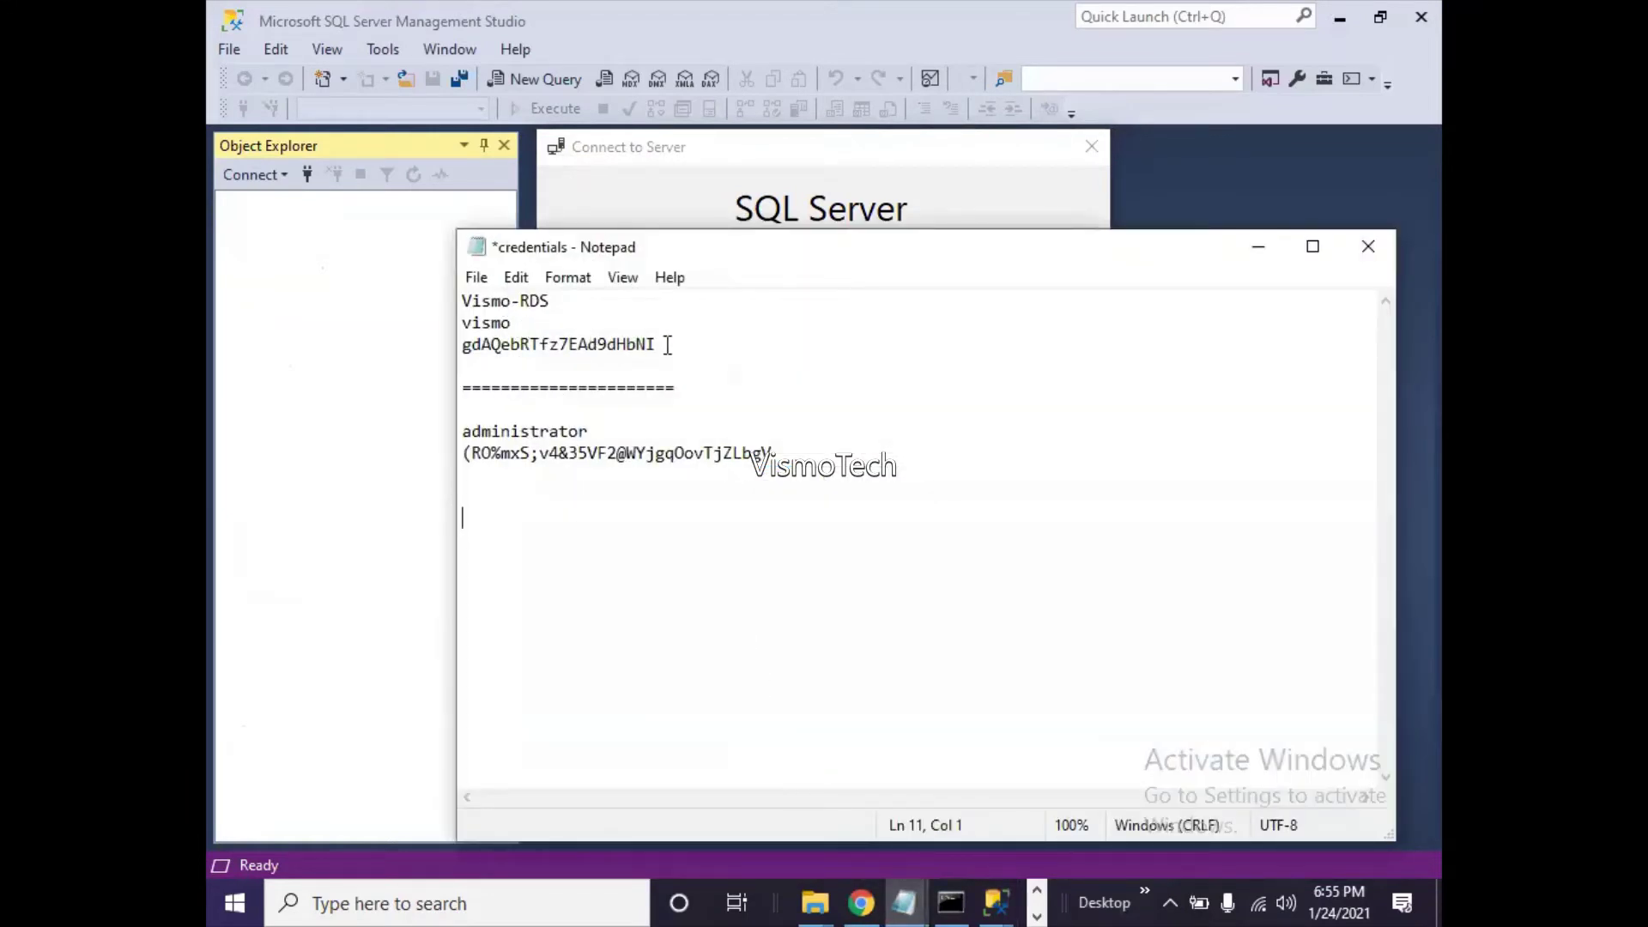
click(461, 360)
shift+click(449, 353)
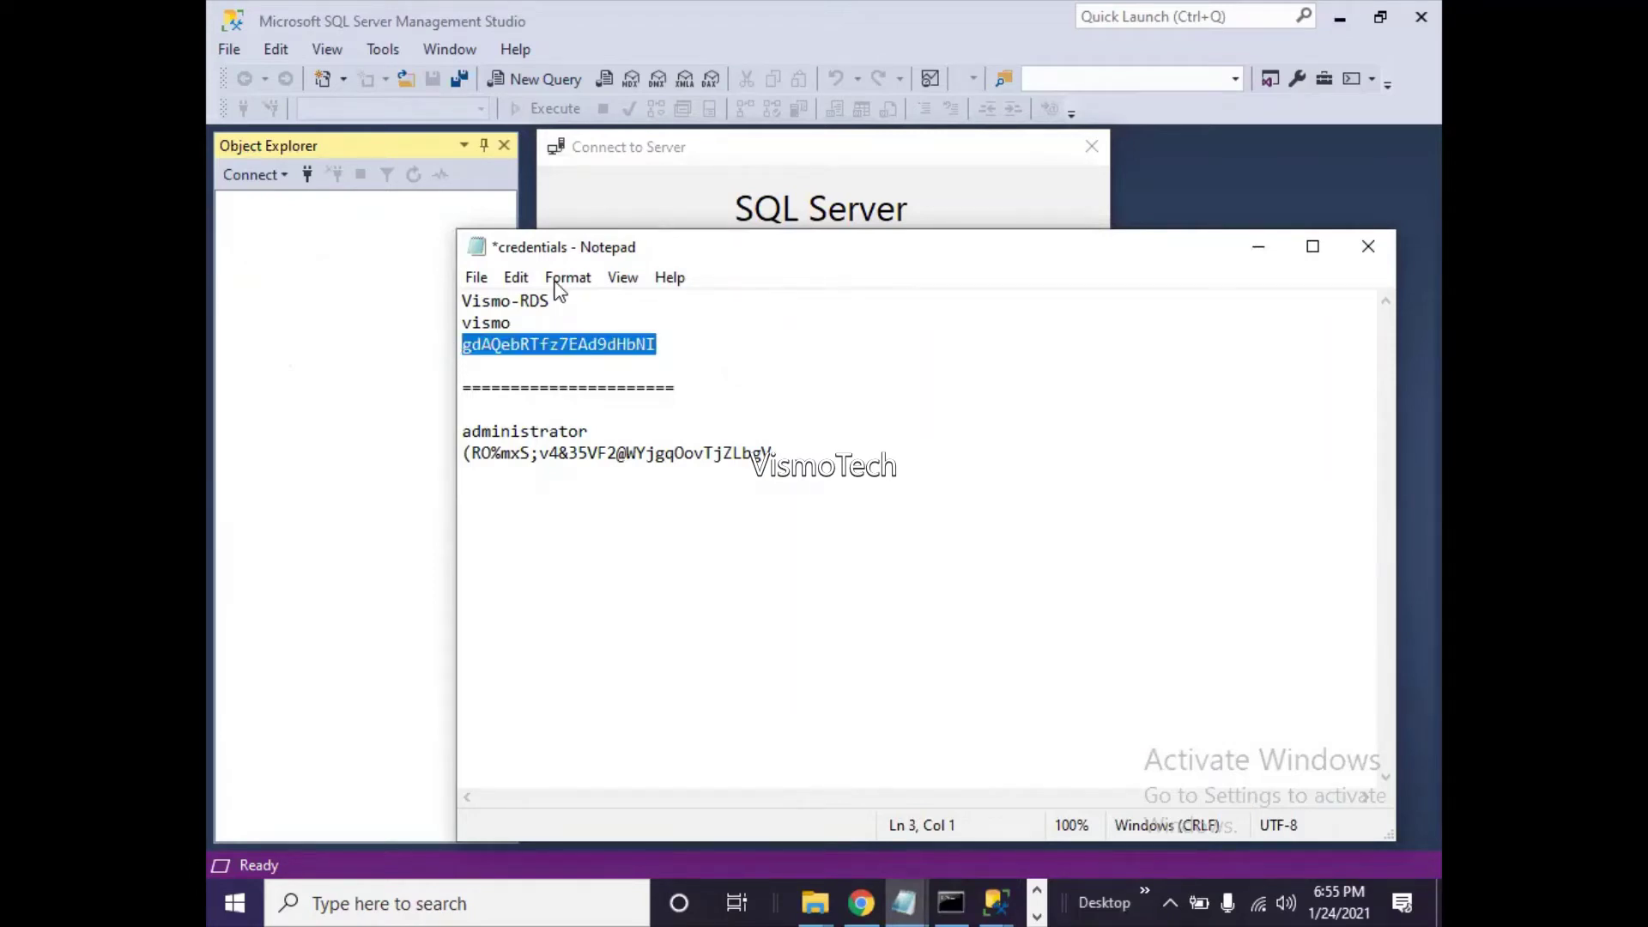
click(1258, 247)
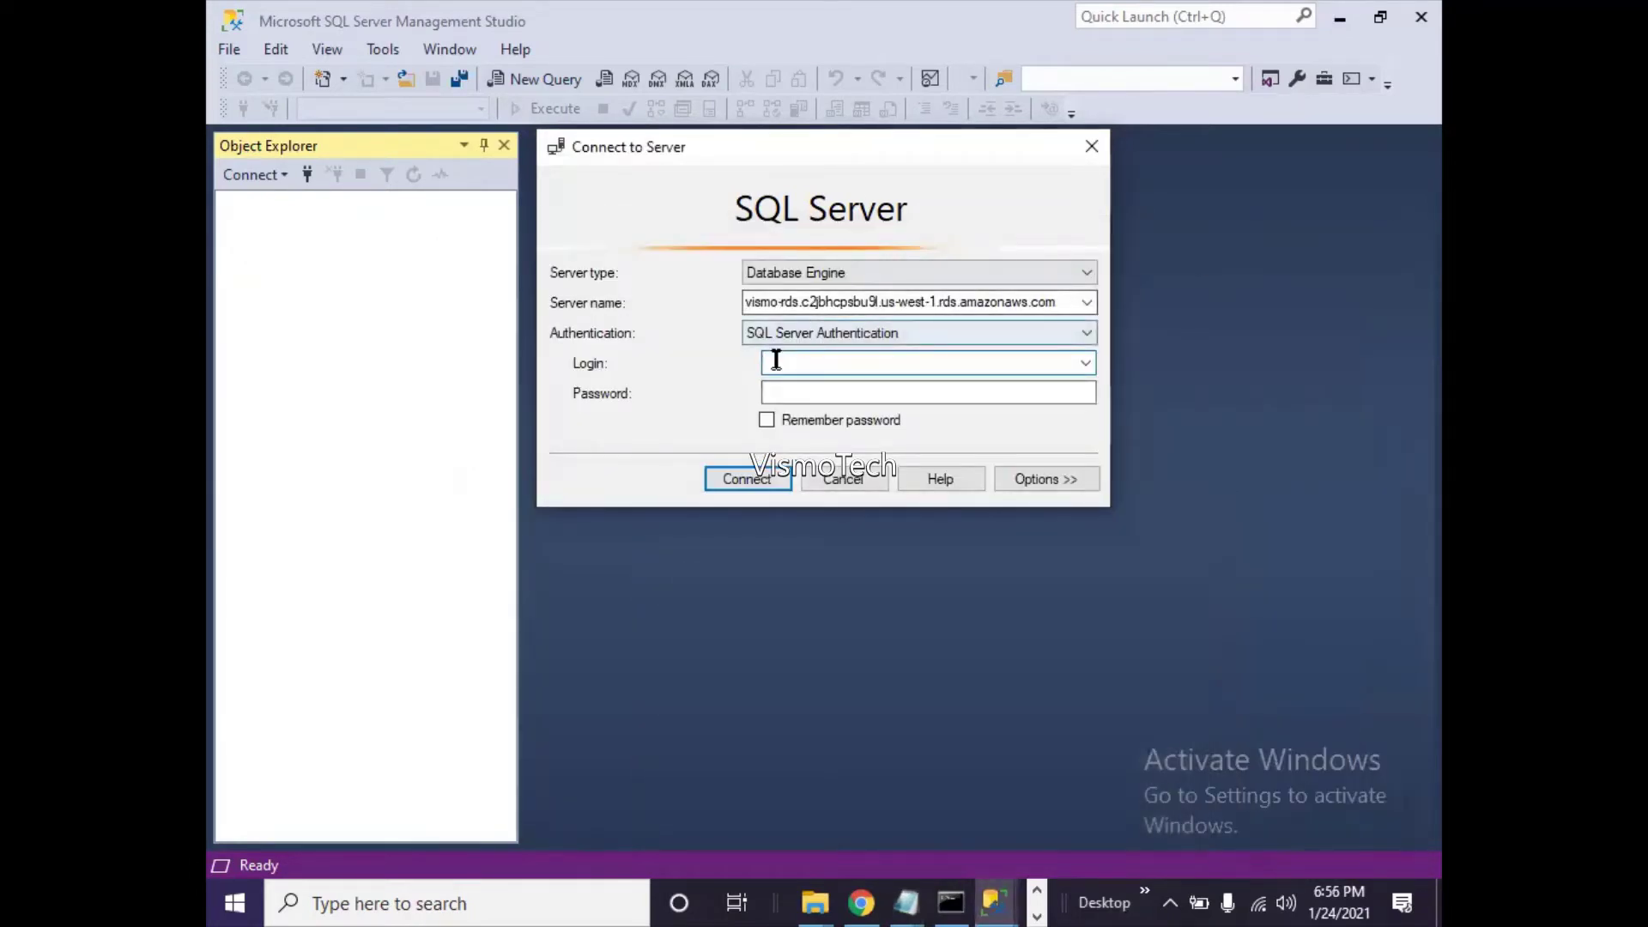
- Enter login 'vismo', paste the password, and connect to the RDS SQL Server
text(vismo)
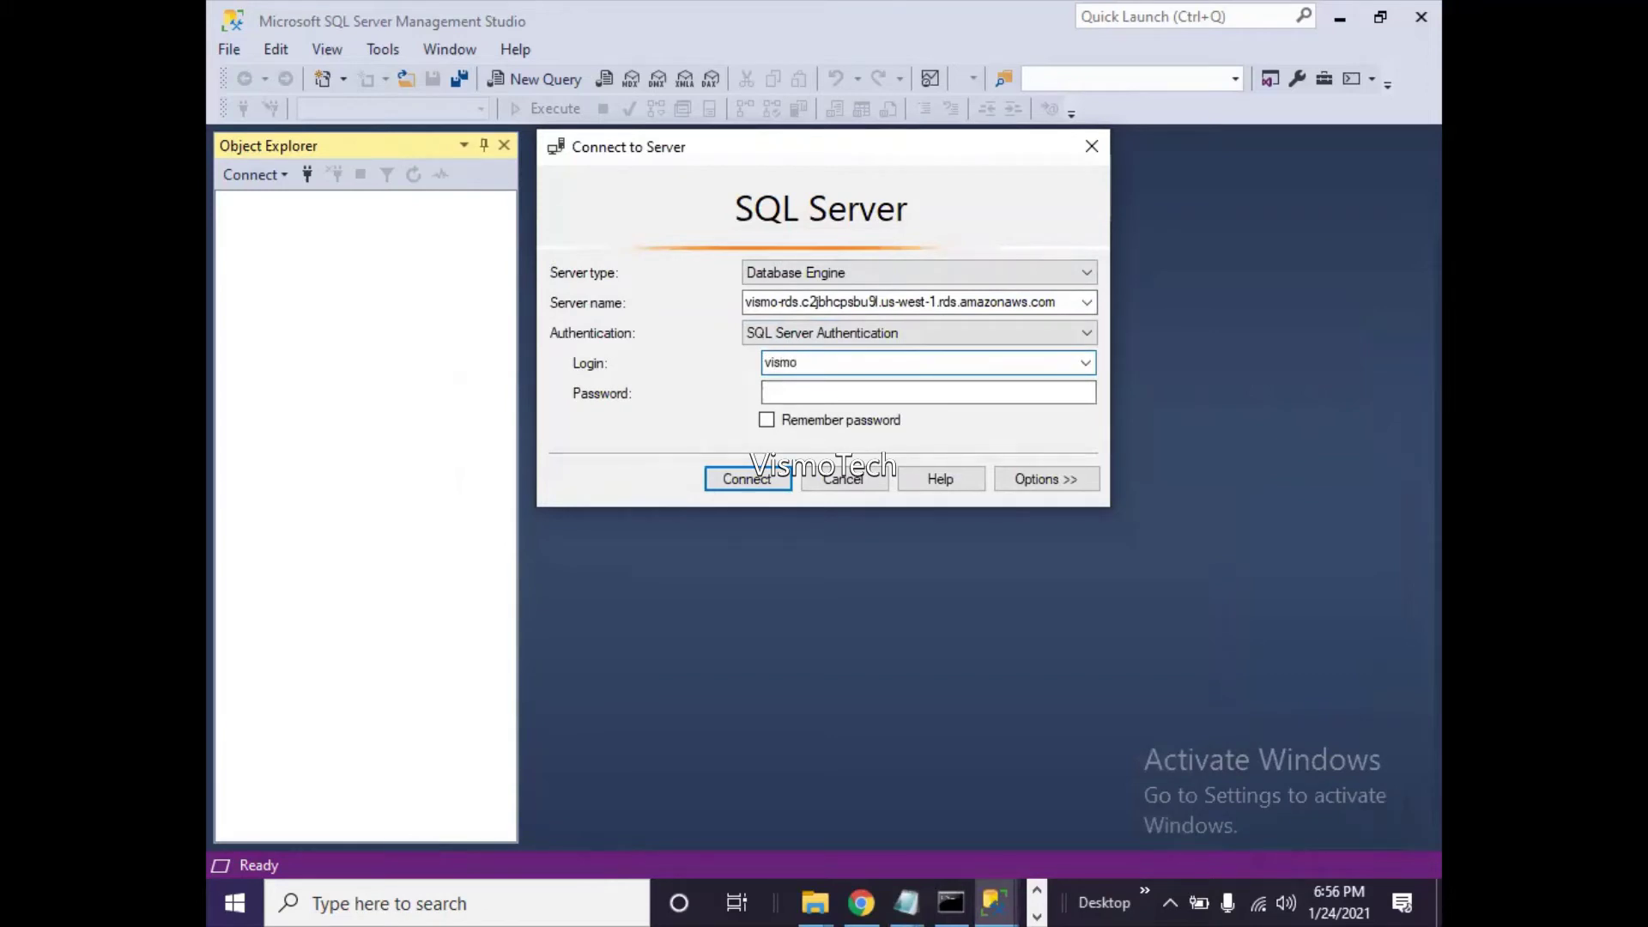
key(Tab)
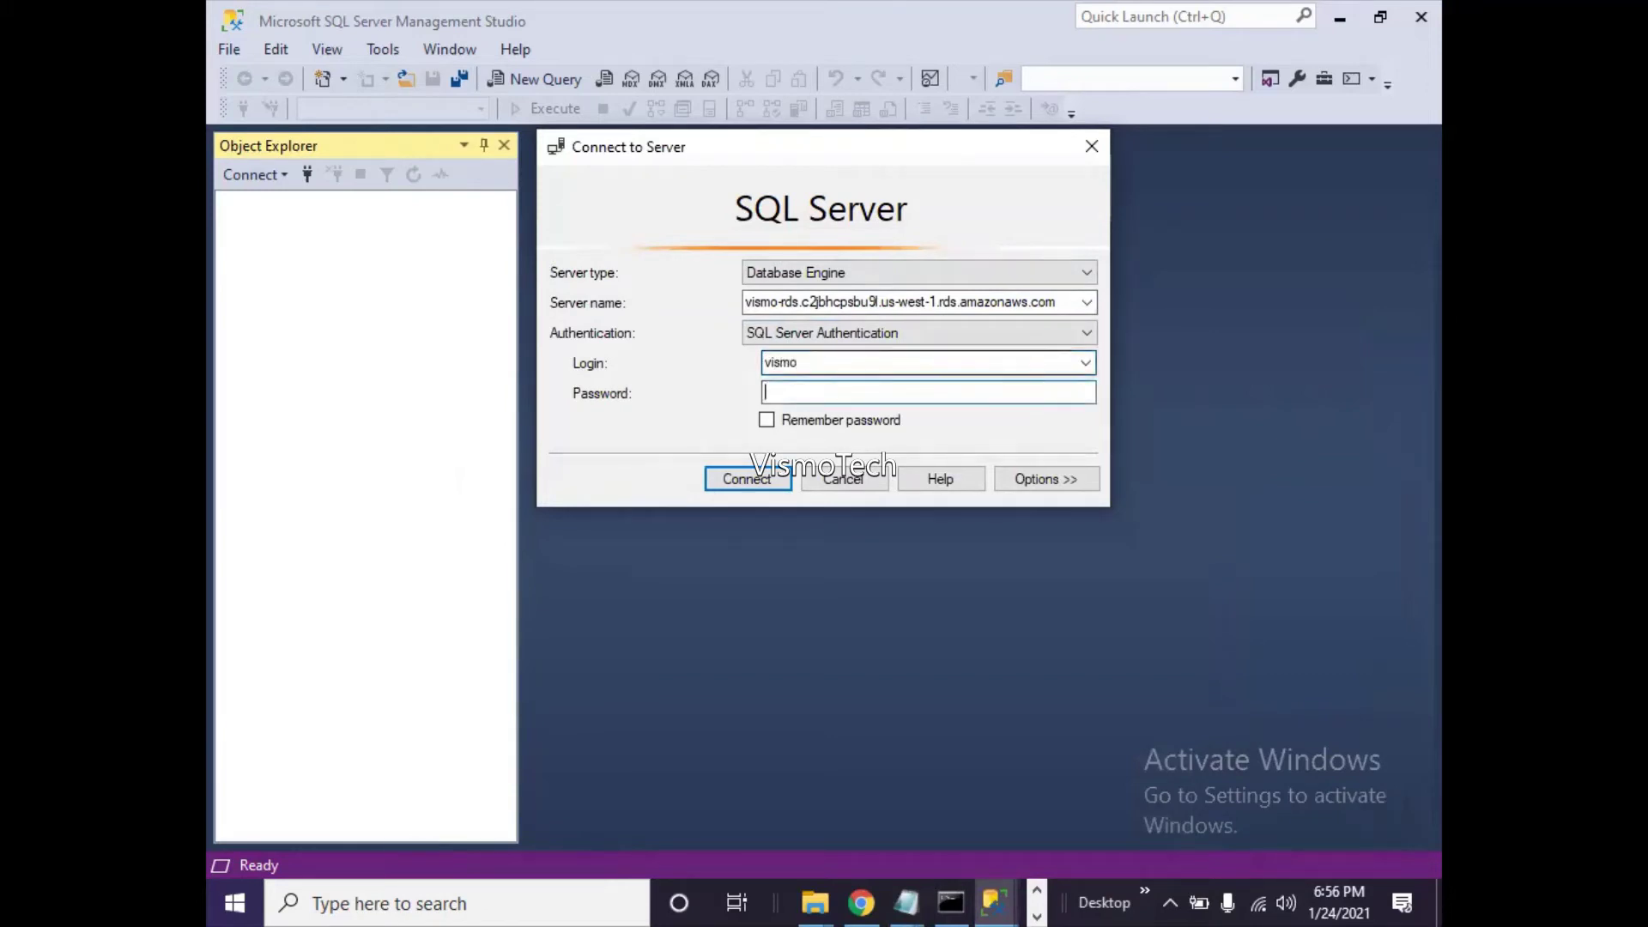
key(ctrl+v)
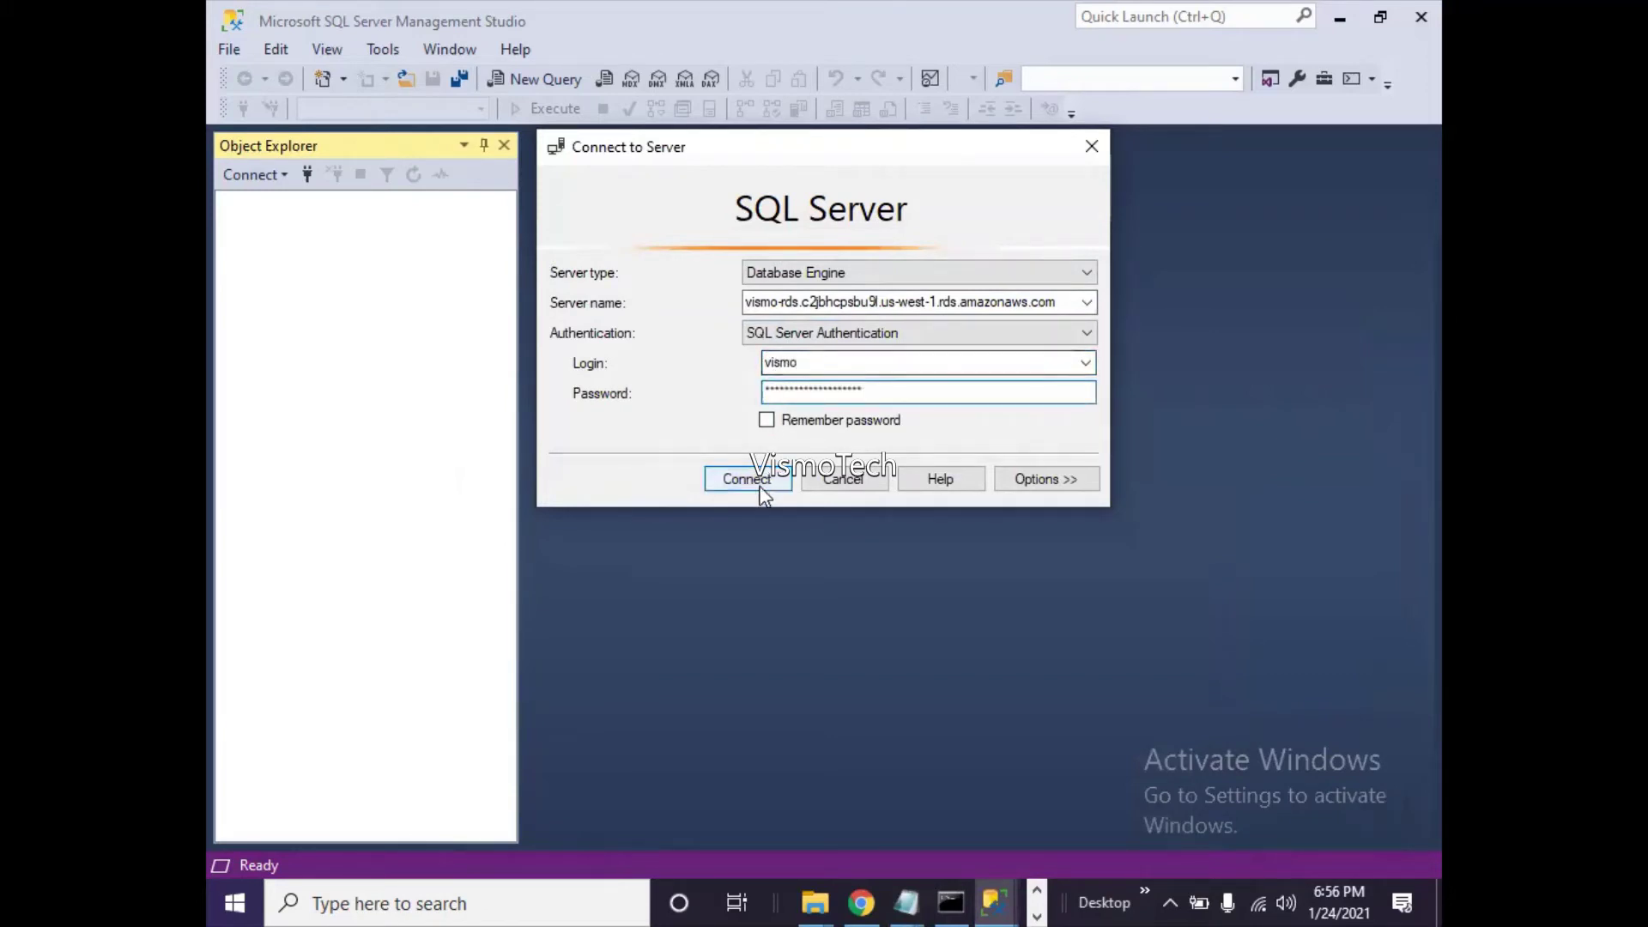
click(761, 483)
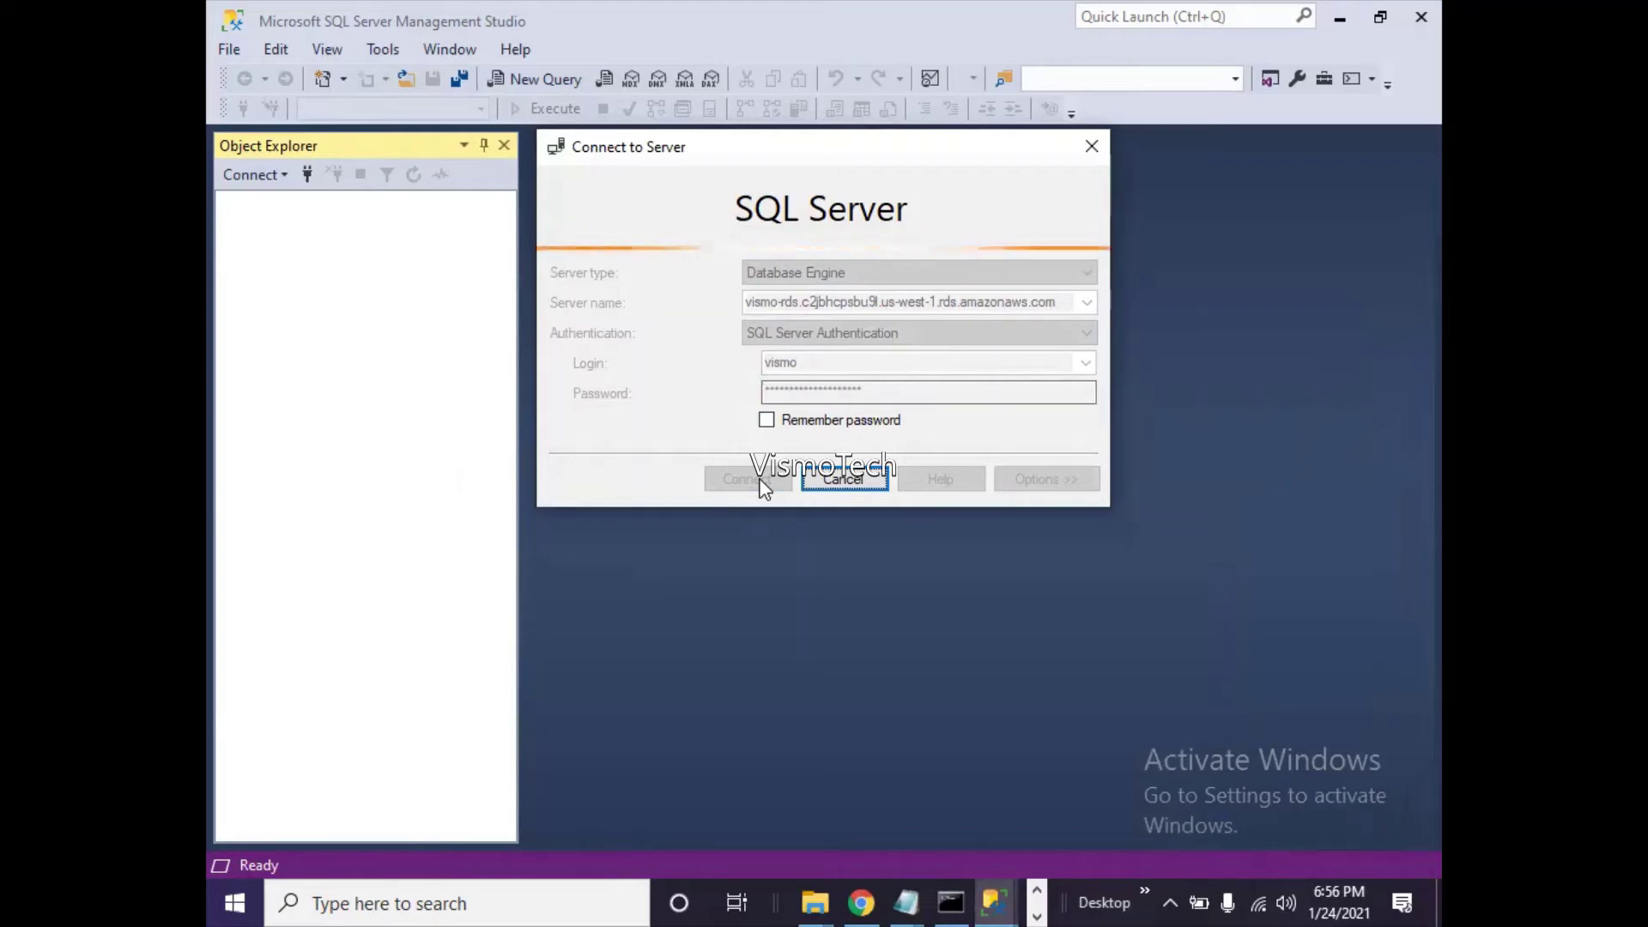
- Open Command Prompt via Run 'cmd' and start a telnet command
key(super+r)
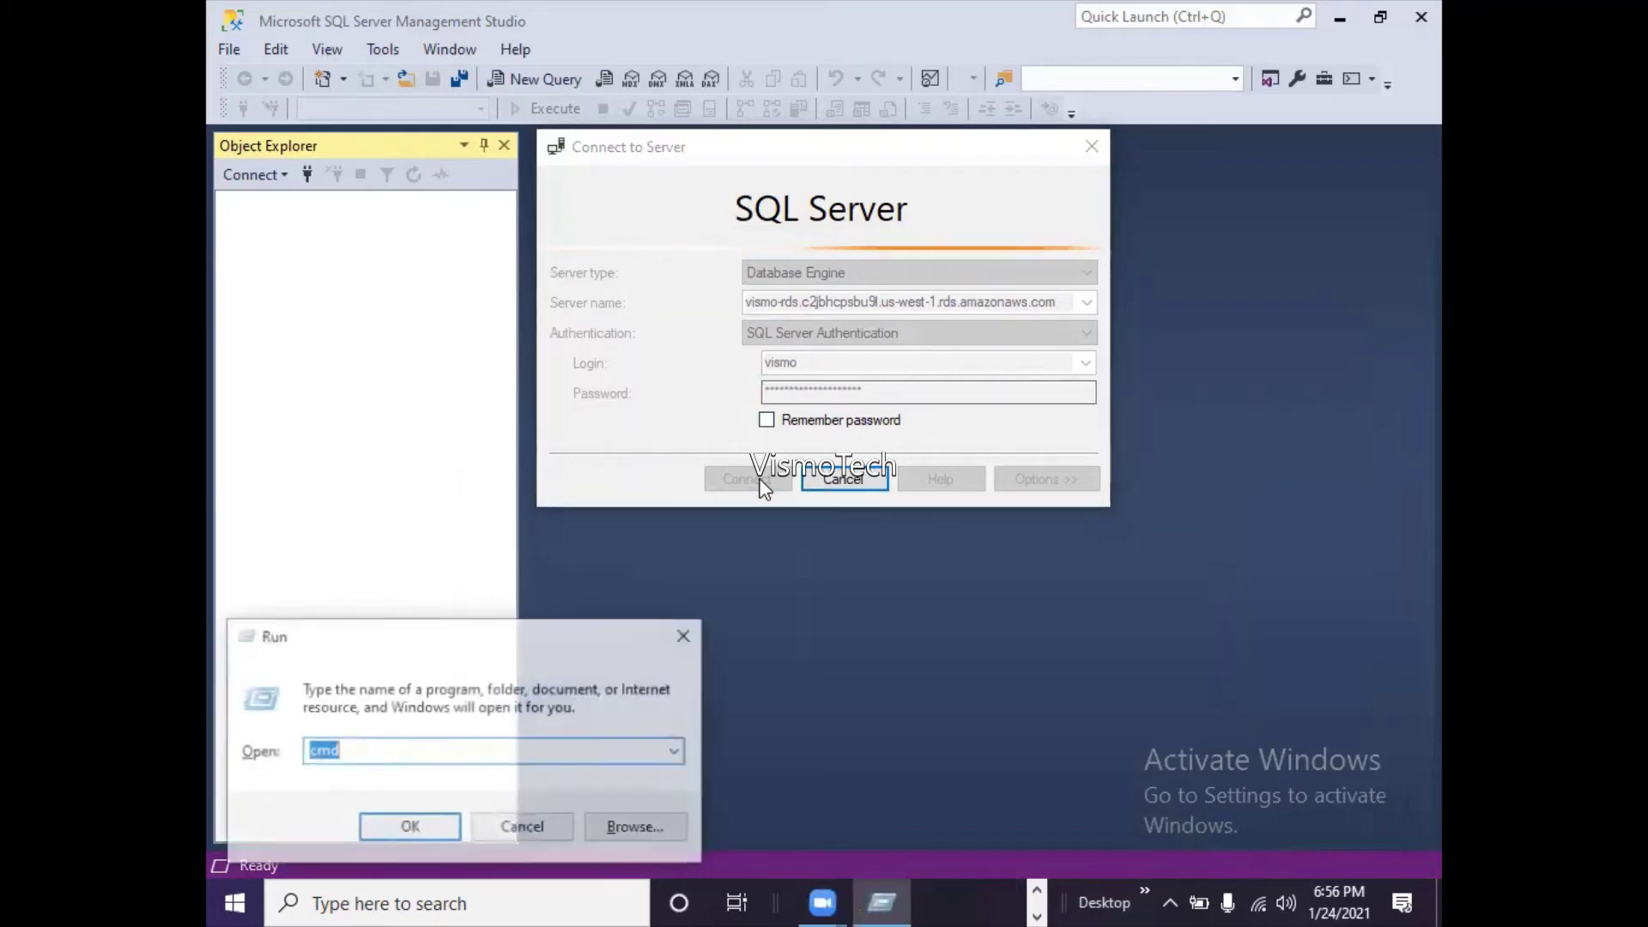
text(cmd)
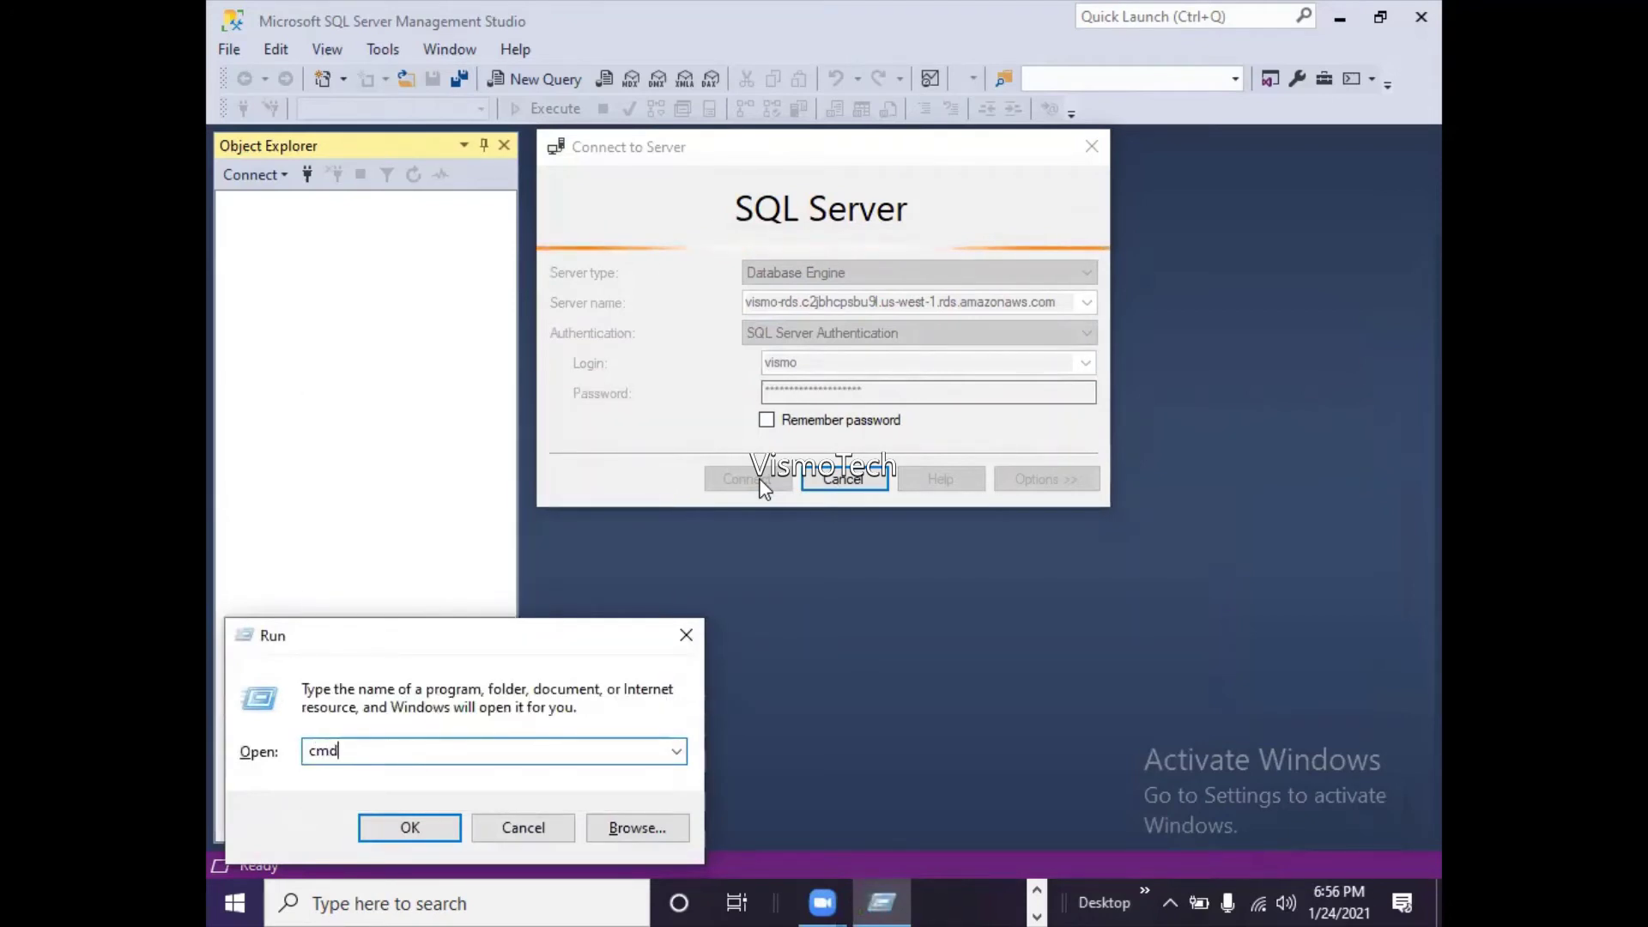
key(Return)
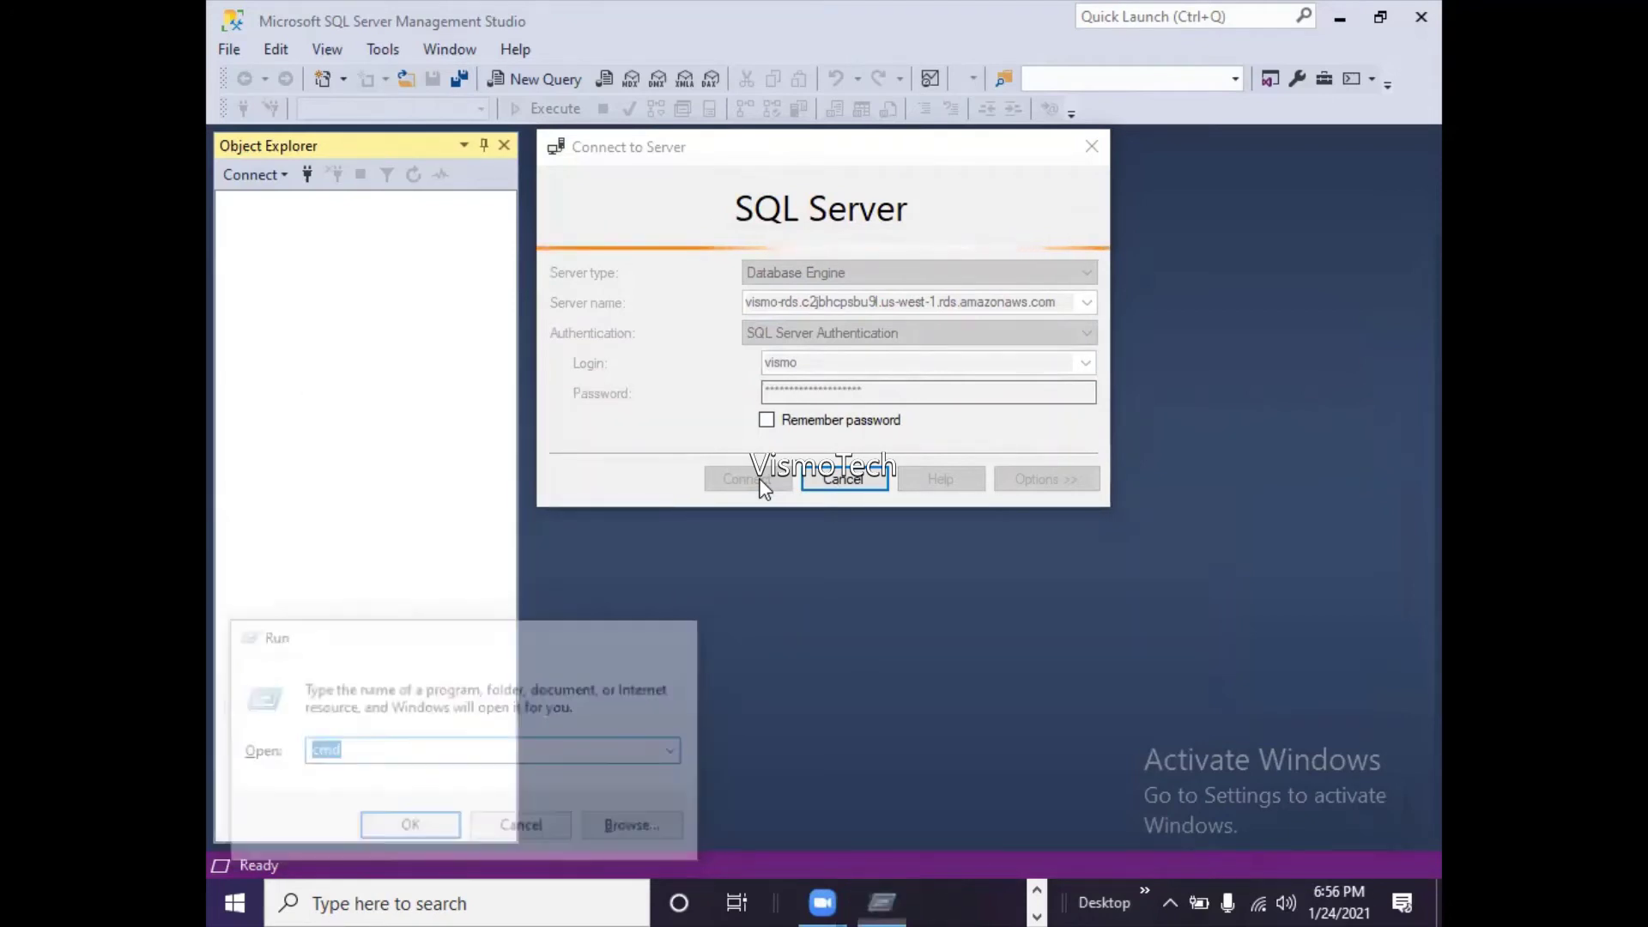
text(telnet)
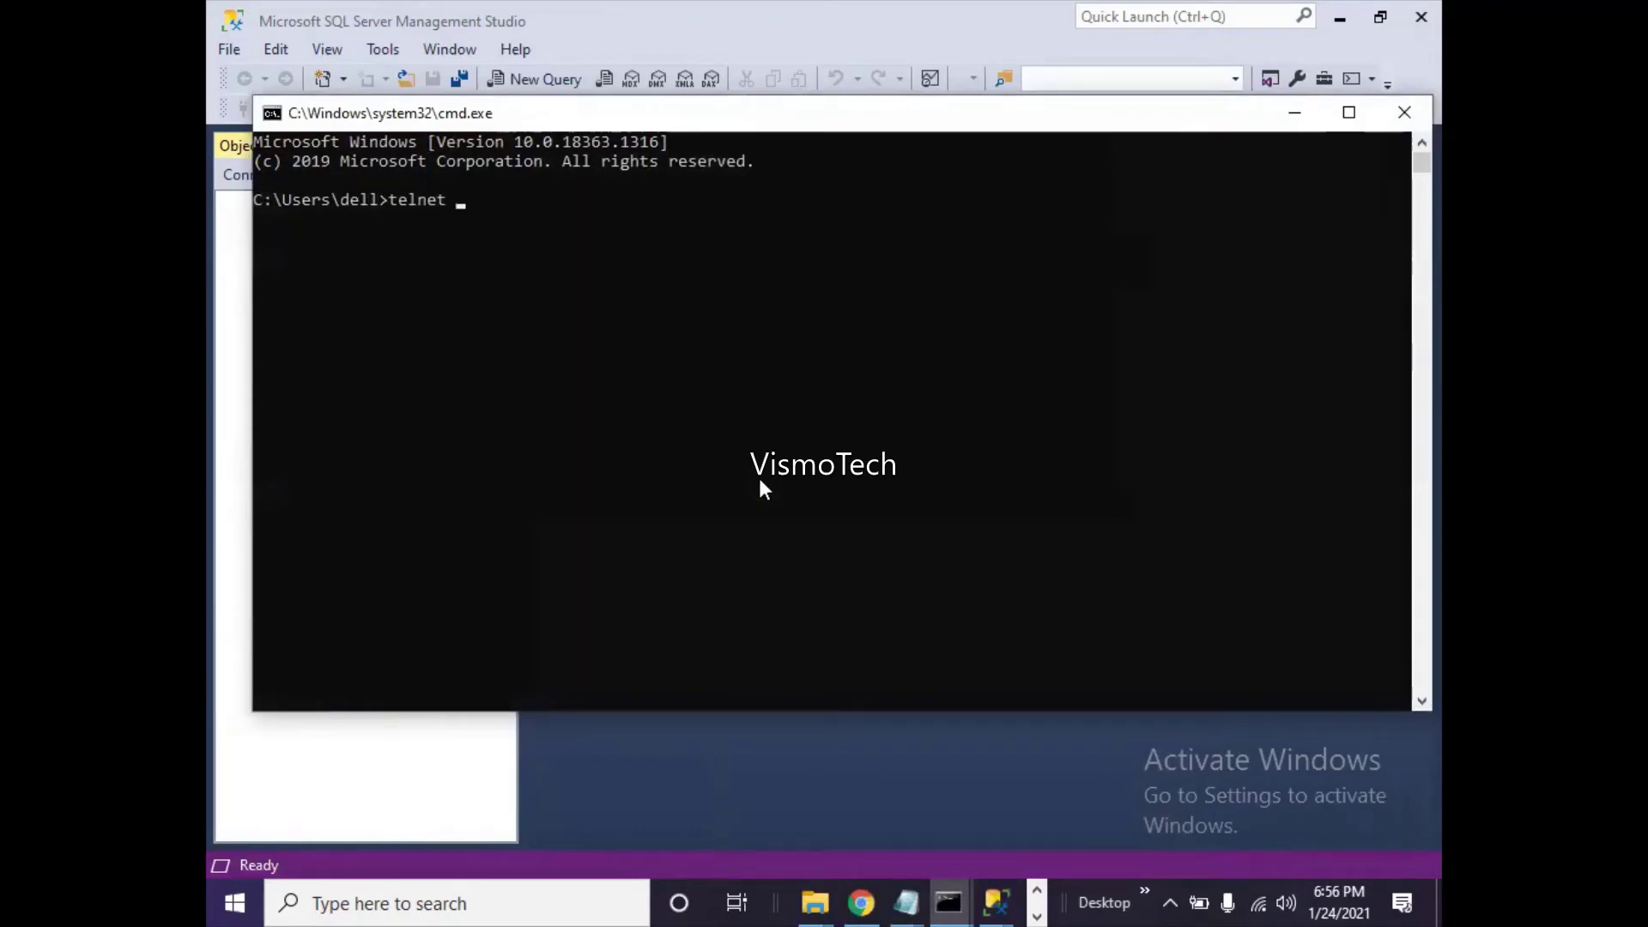
- Paste the RDS endpoint into the credentials notes below the password line
click(910, 901)
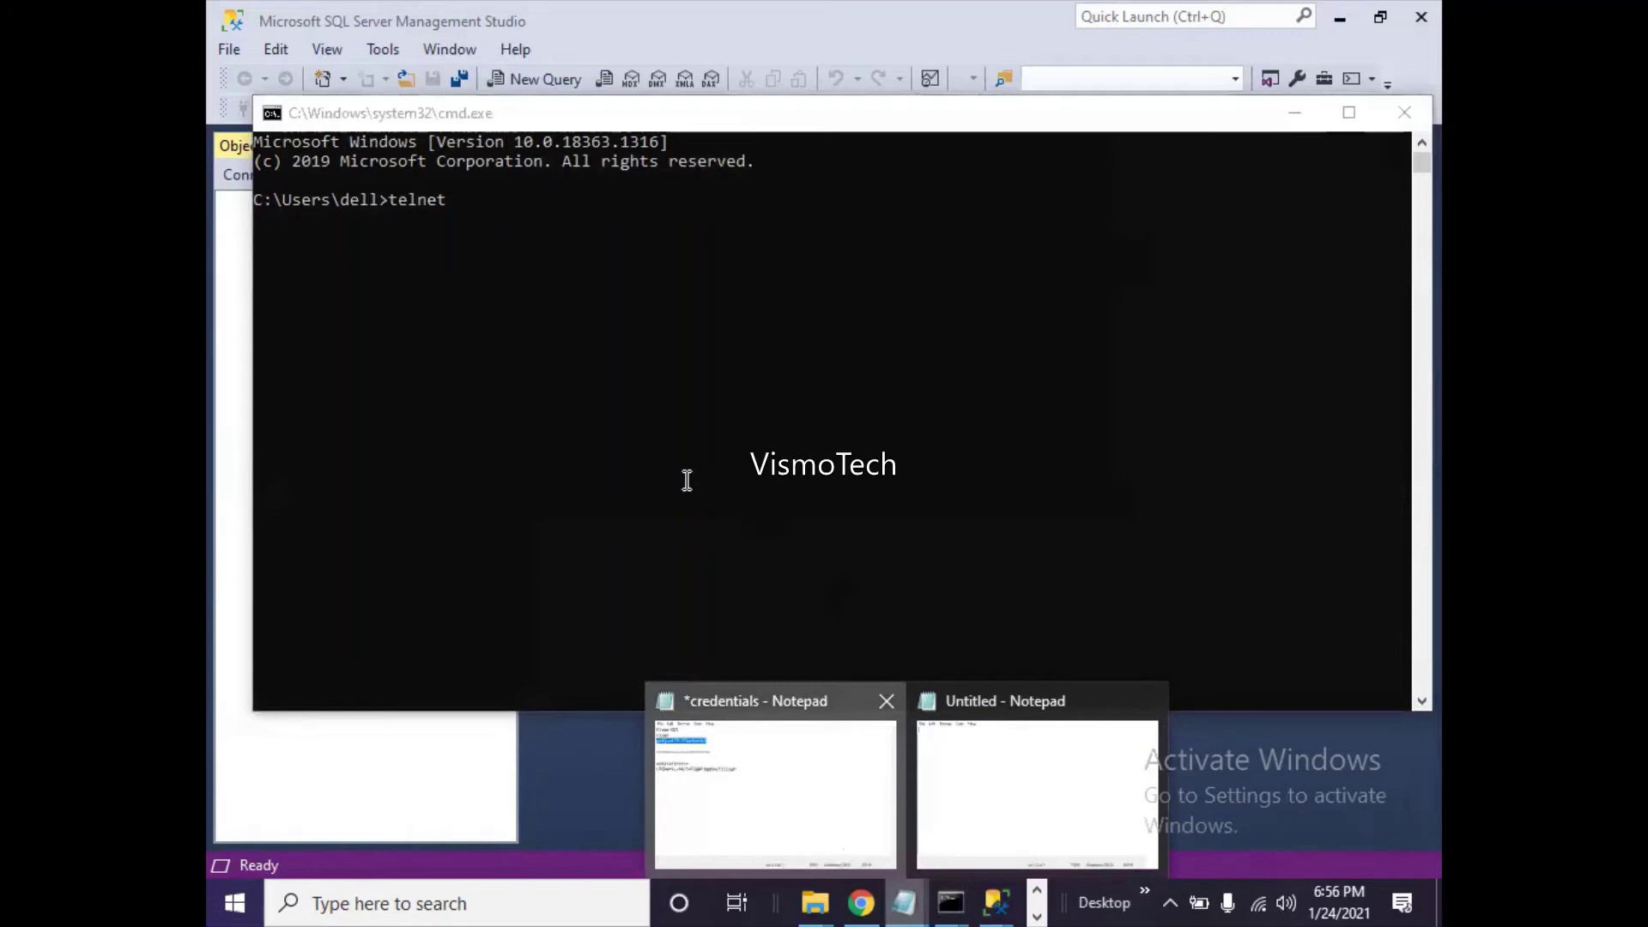
click(783, 781)
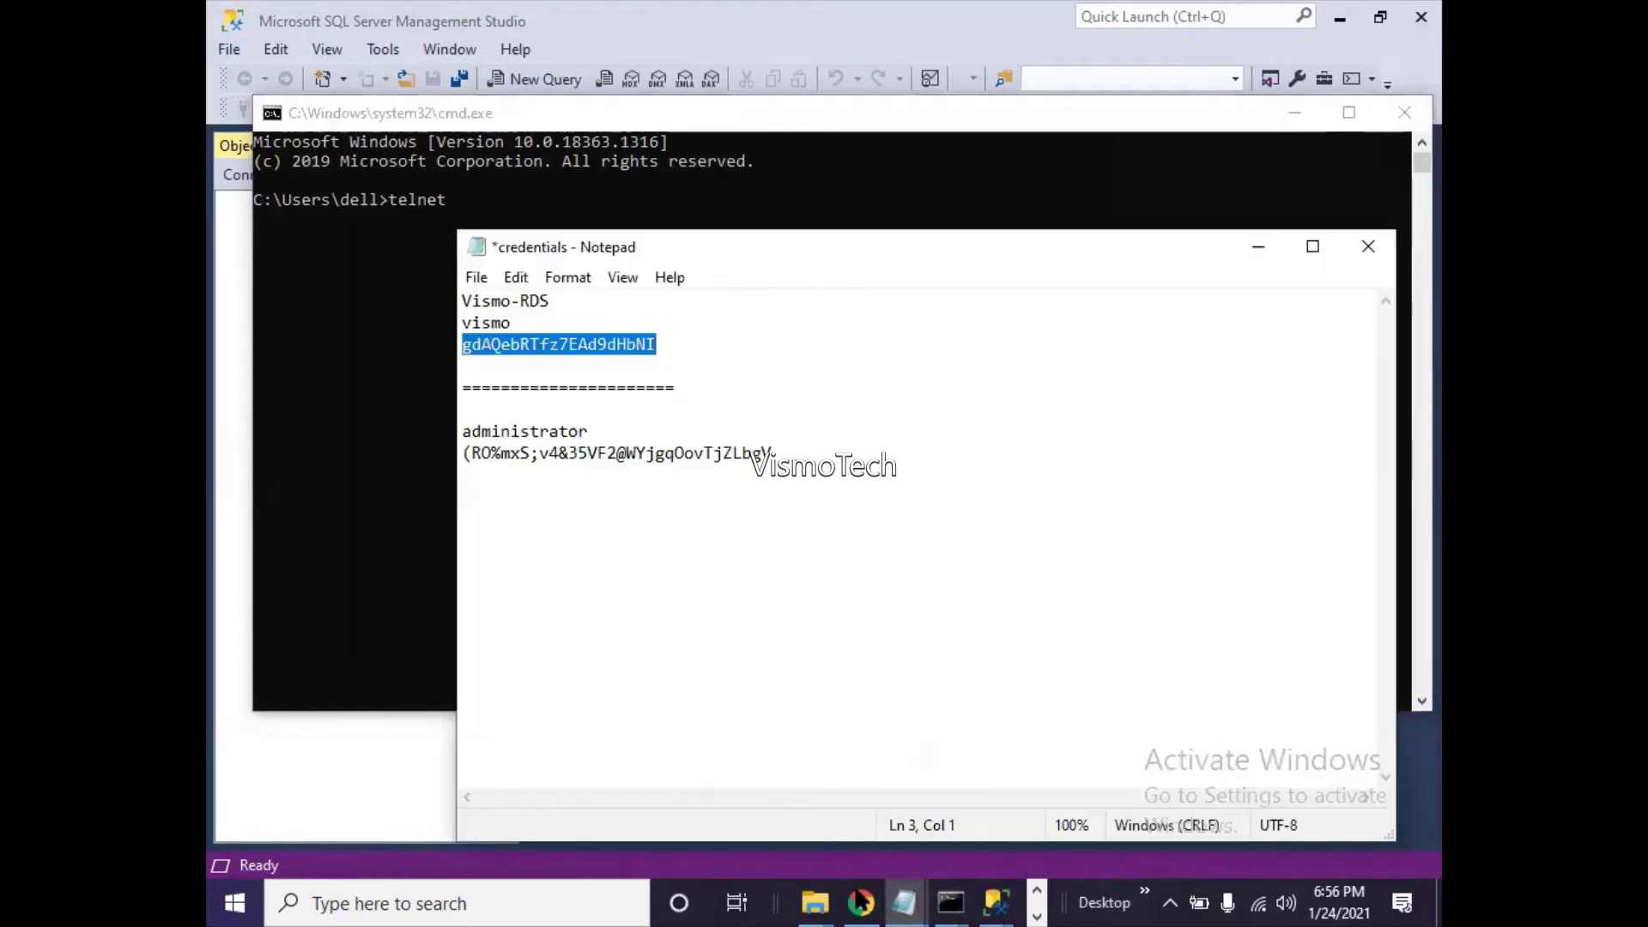
click(861, 901)
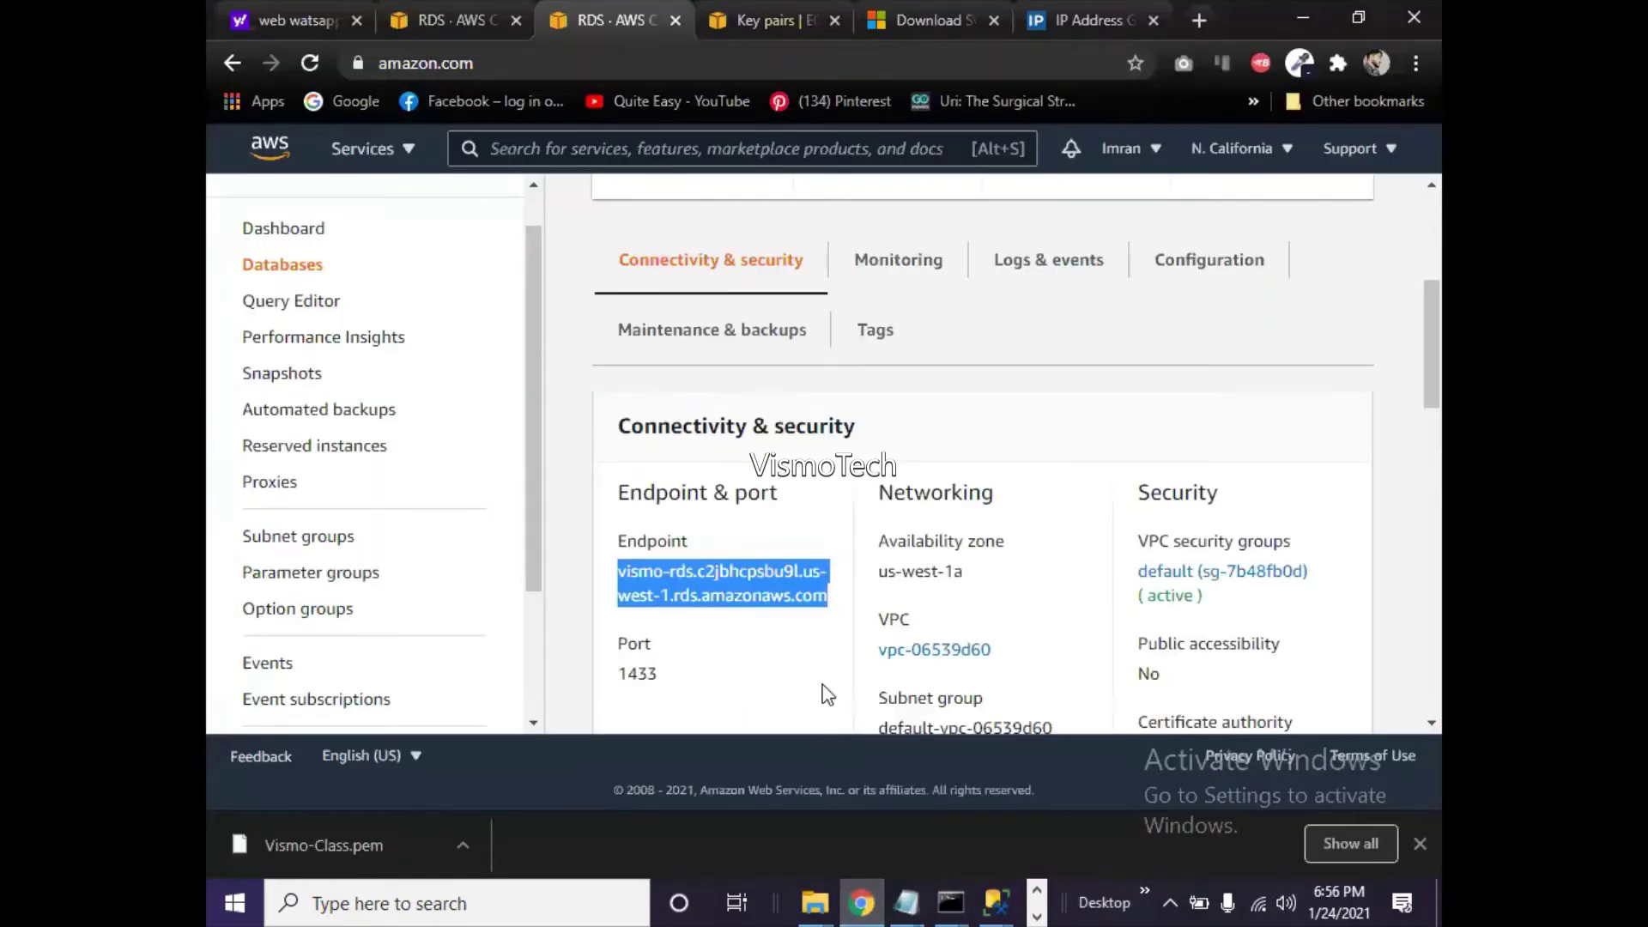
click(905, 901)
click(817, 846)
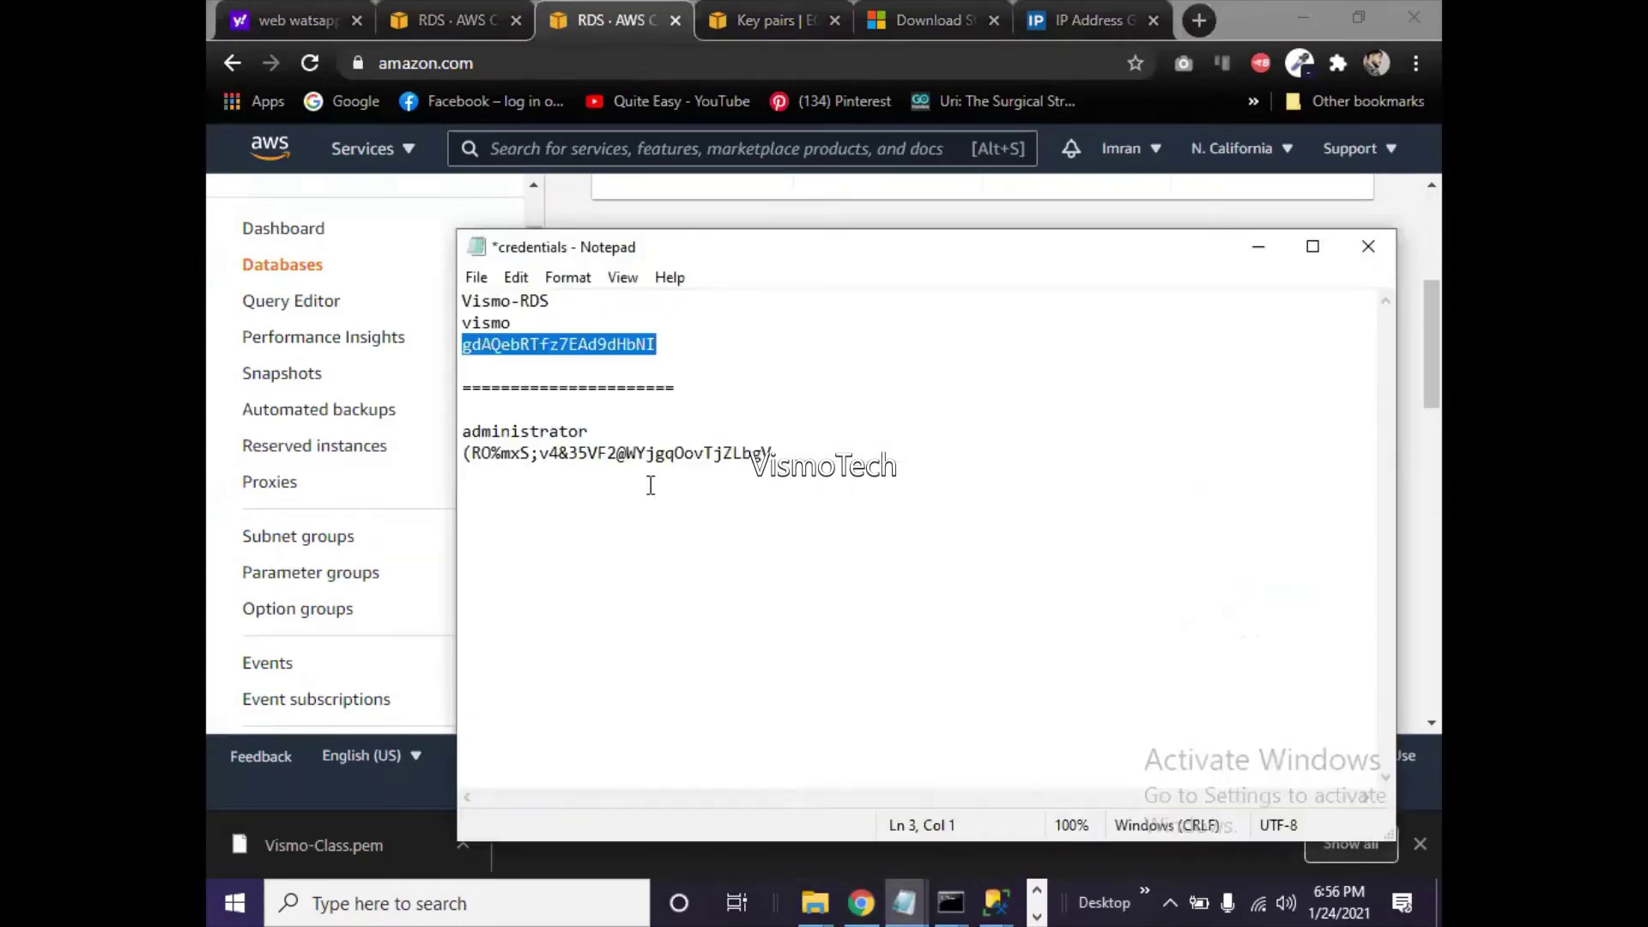
click(607, 367)
key(Return)
key(Return)
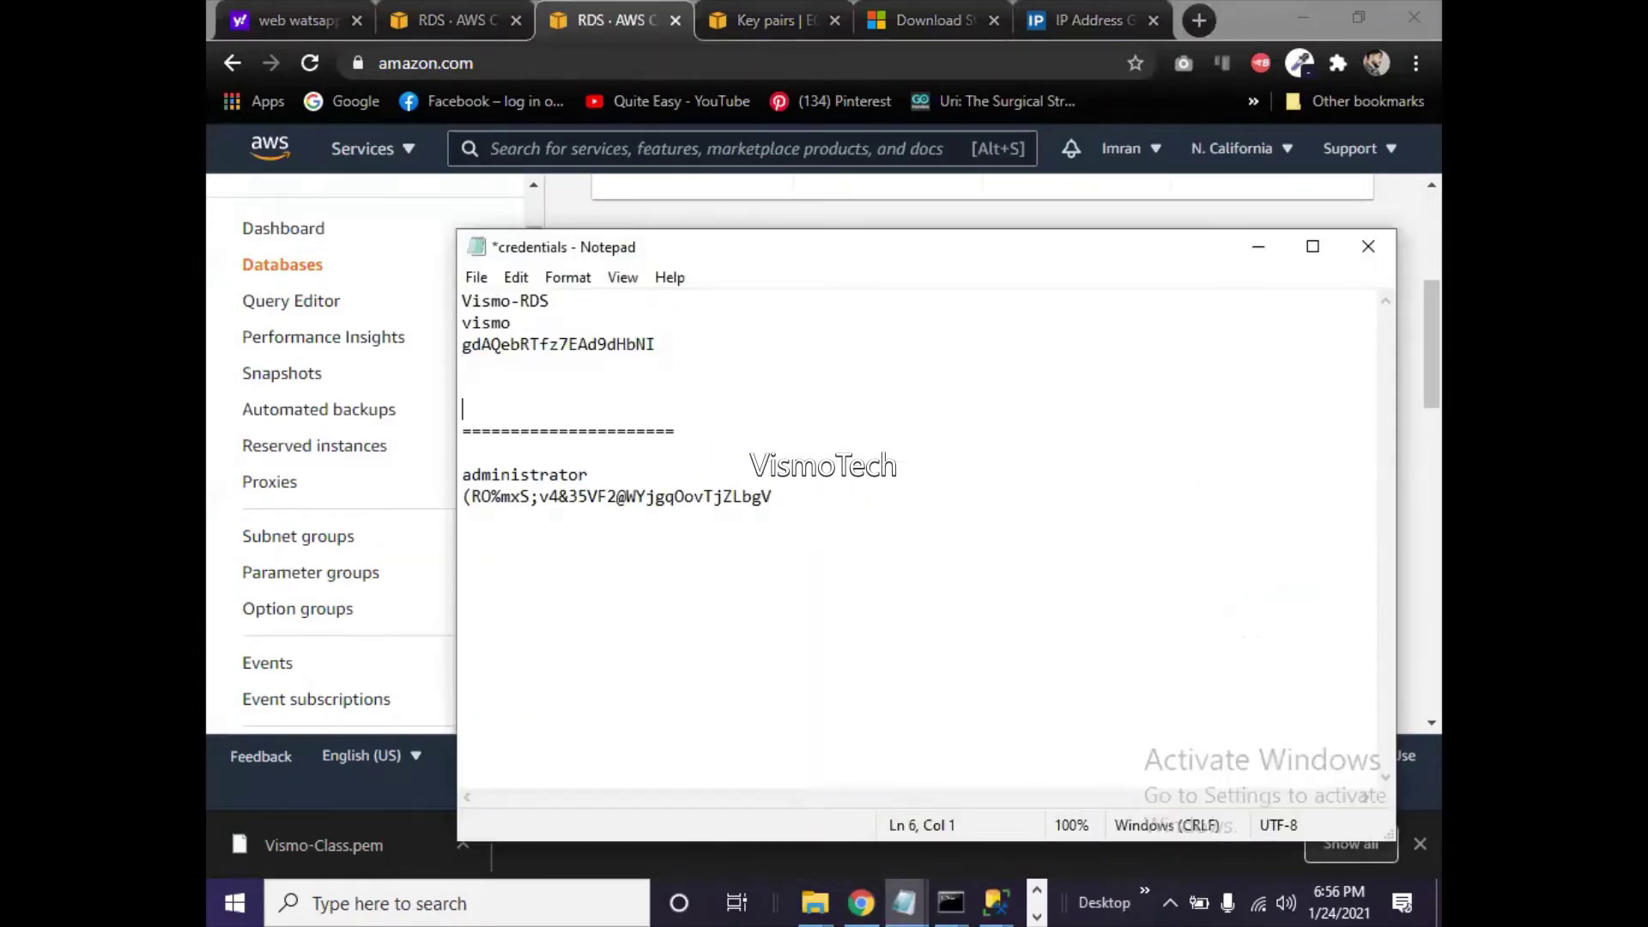
text(vismo-rds.c2jbhcpsbu9l.us-west-1.rds.amazonaws.com)
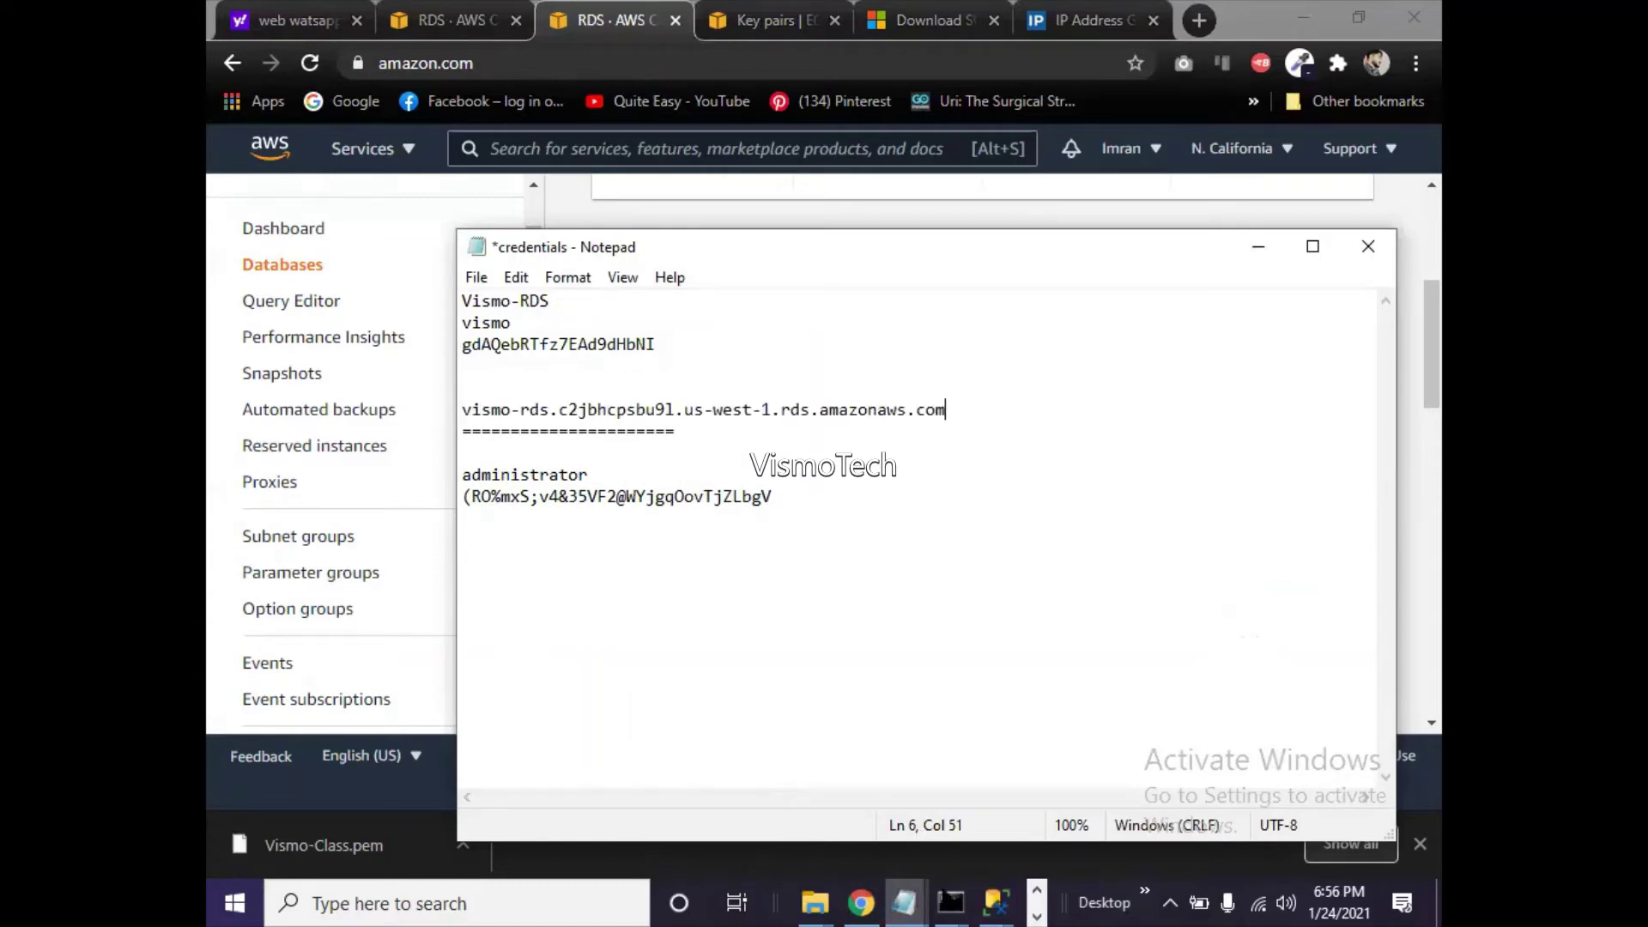
- Run 'telnet' with the pasted vismo-rds endpoint on port 1433
click(948, 899)
click(1043, 841)
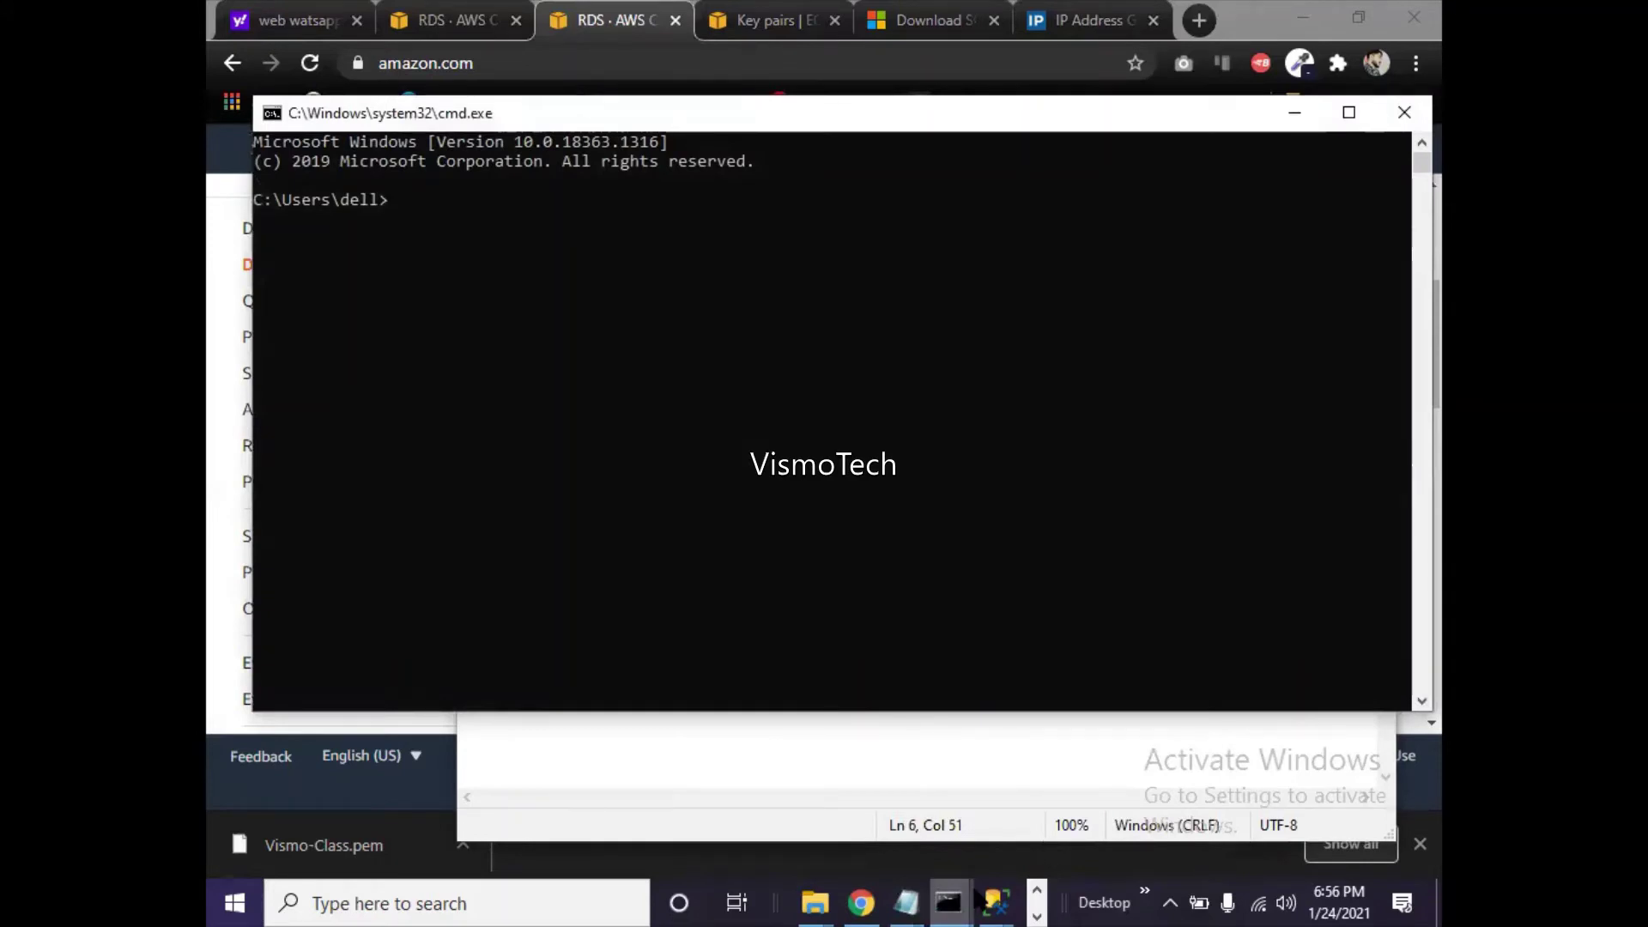
mouse_move(978, 898)
click(1040, 800)
text(telnet)
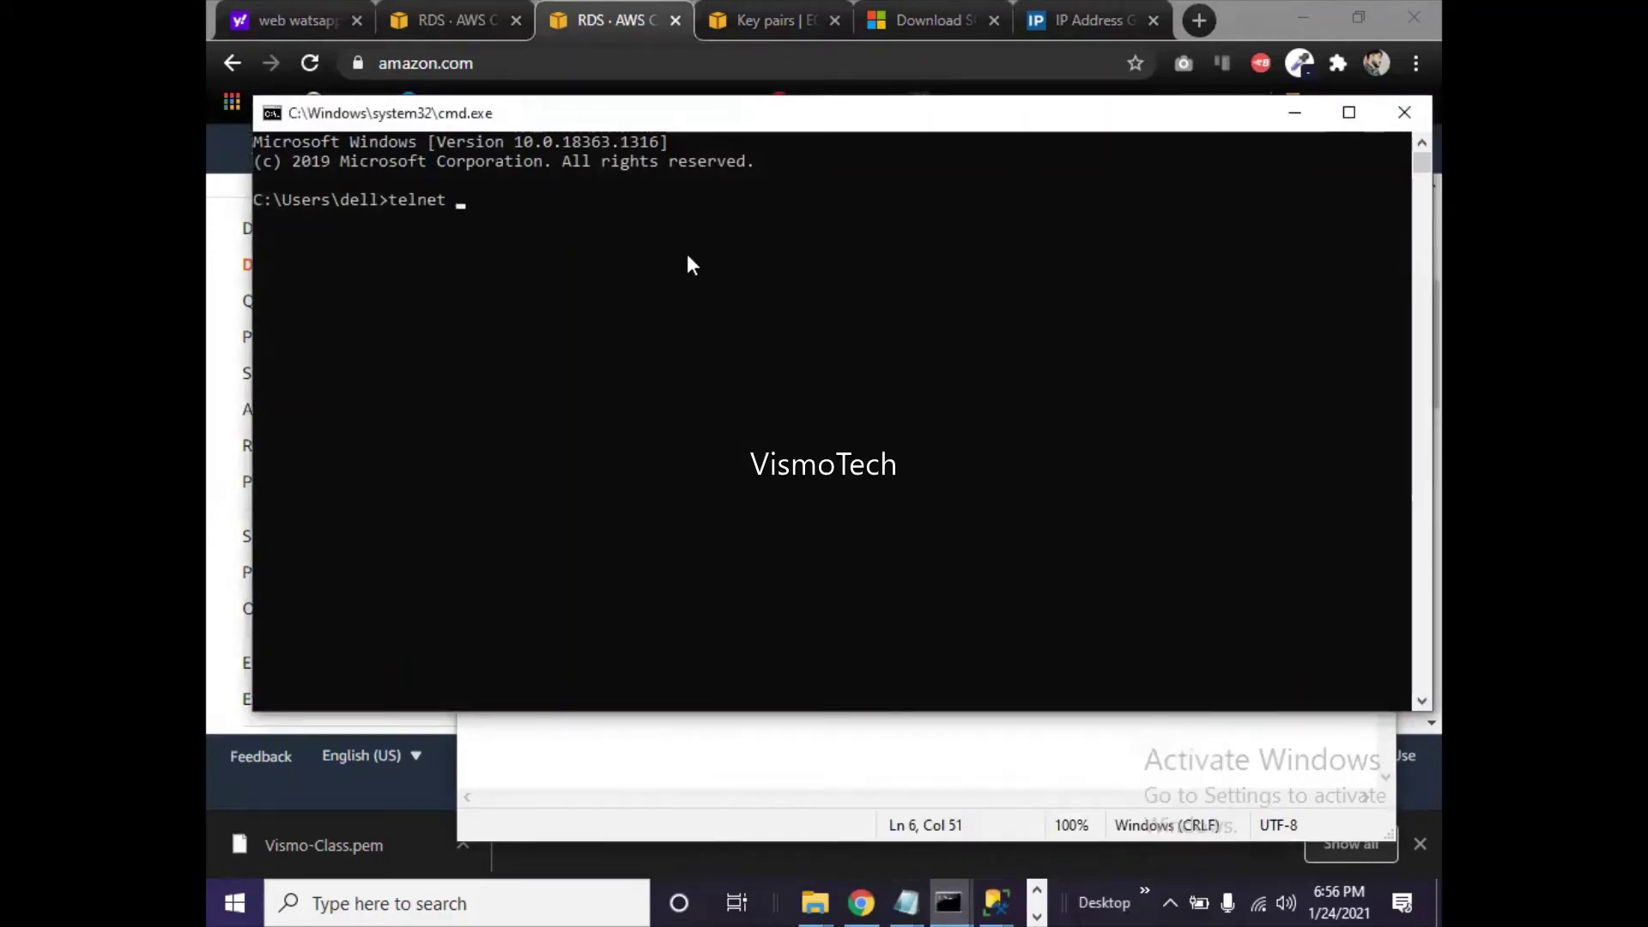
text(vismo-rds.c2jbhcpsbu9l.us-west-1.rds.amazonaws.com)
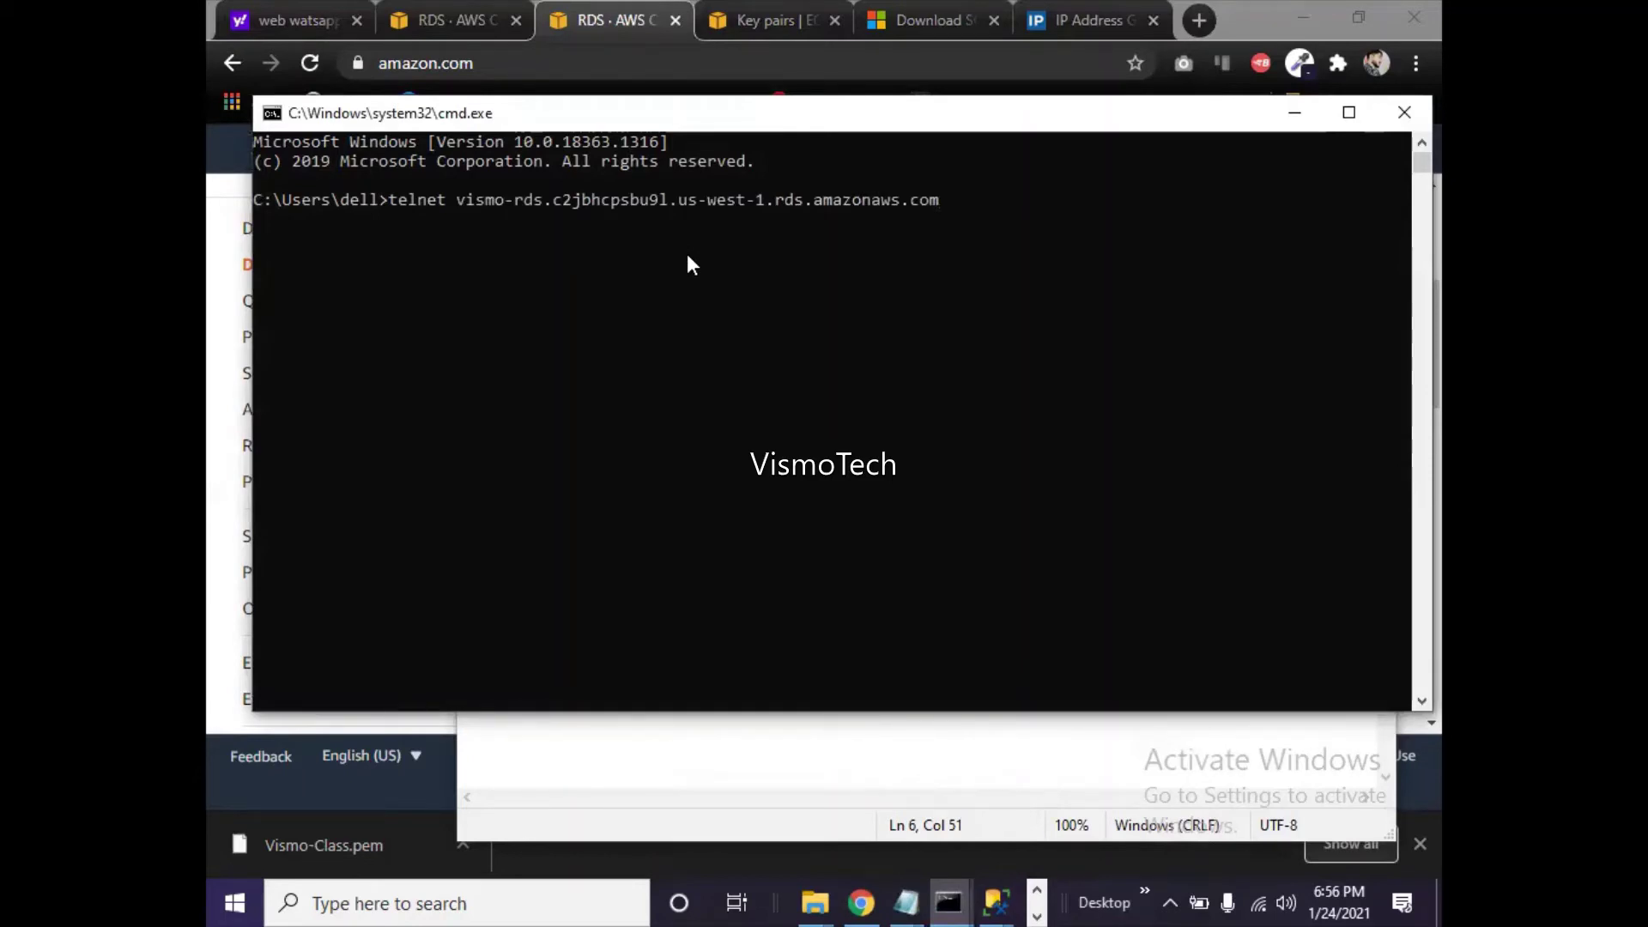
text(1433)
key(Return)
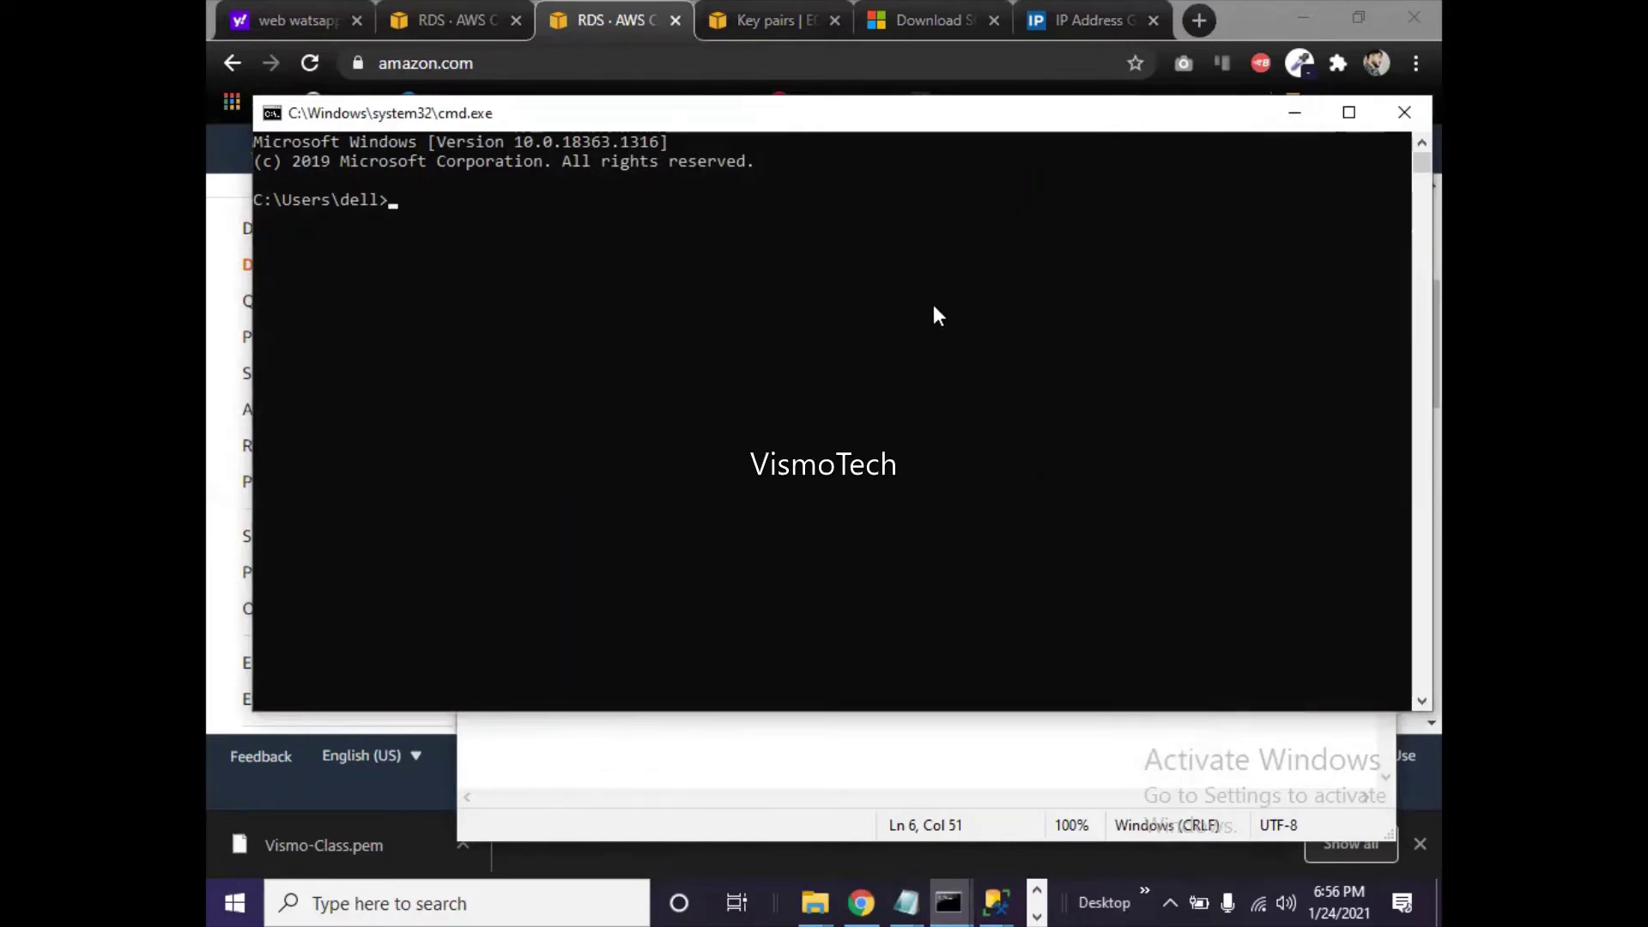
- Minimize Command Prompt, review the SSMS connection details, and return to the vismo-rds RDS page
click(1284, 125)
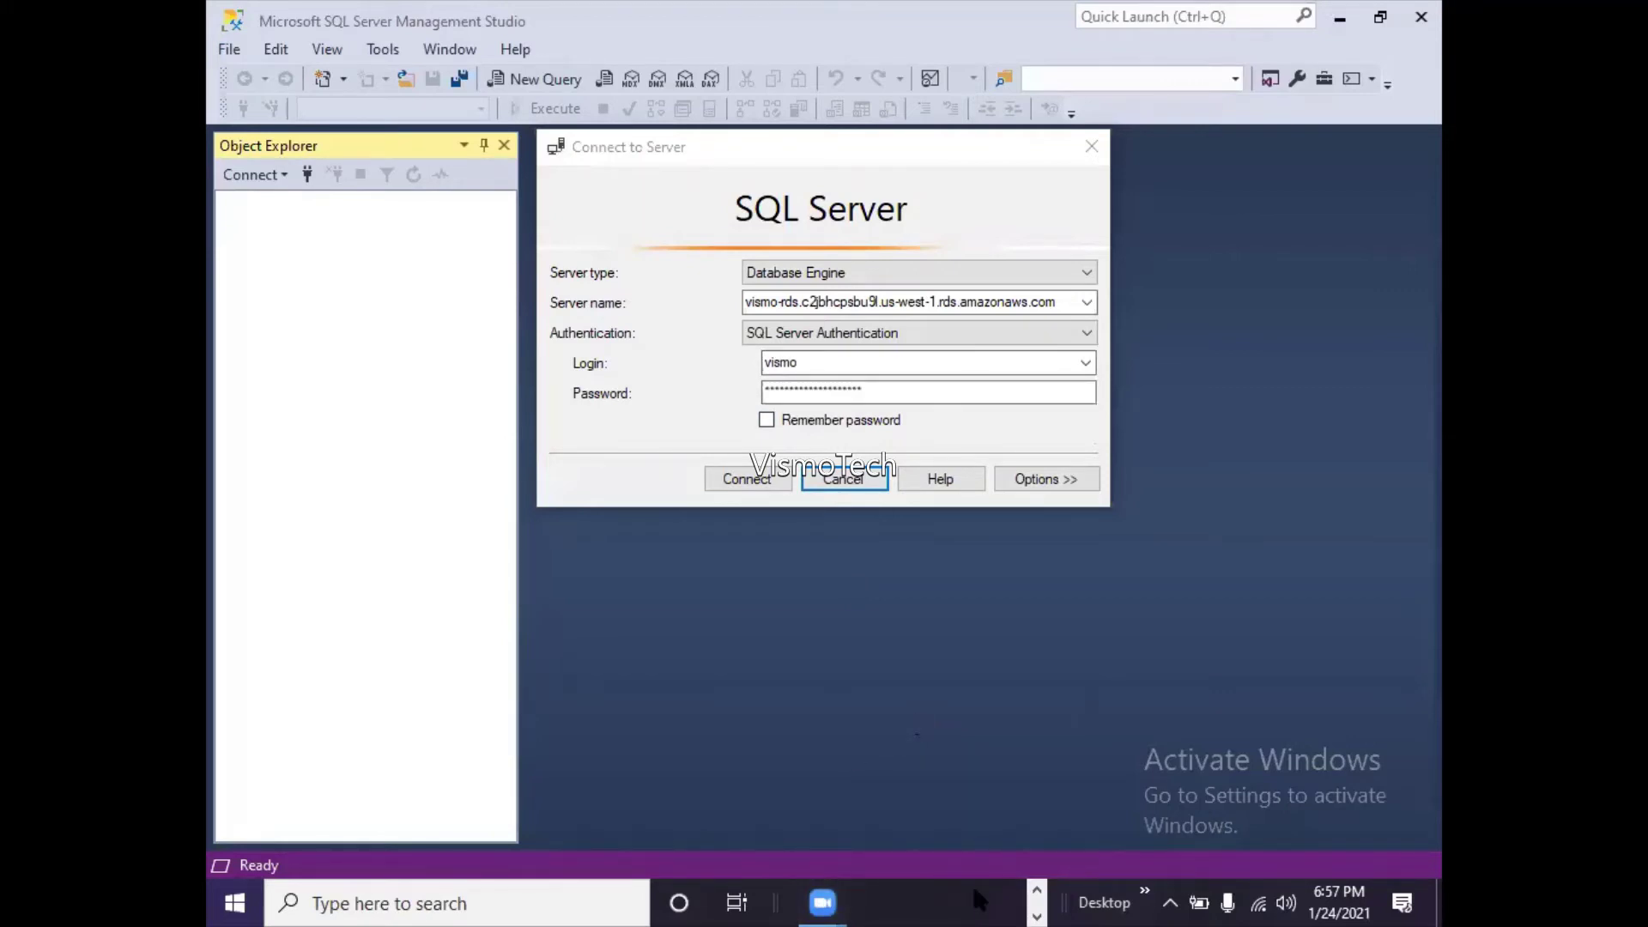
click(1038, 893)
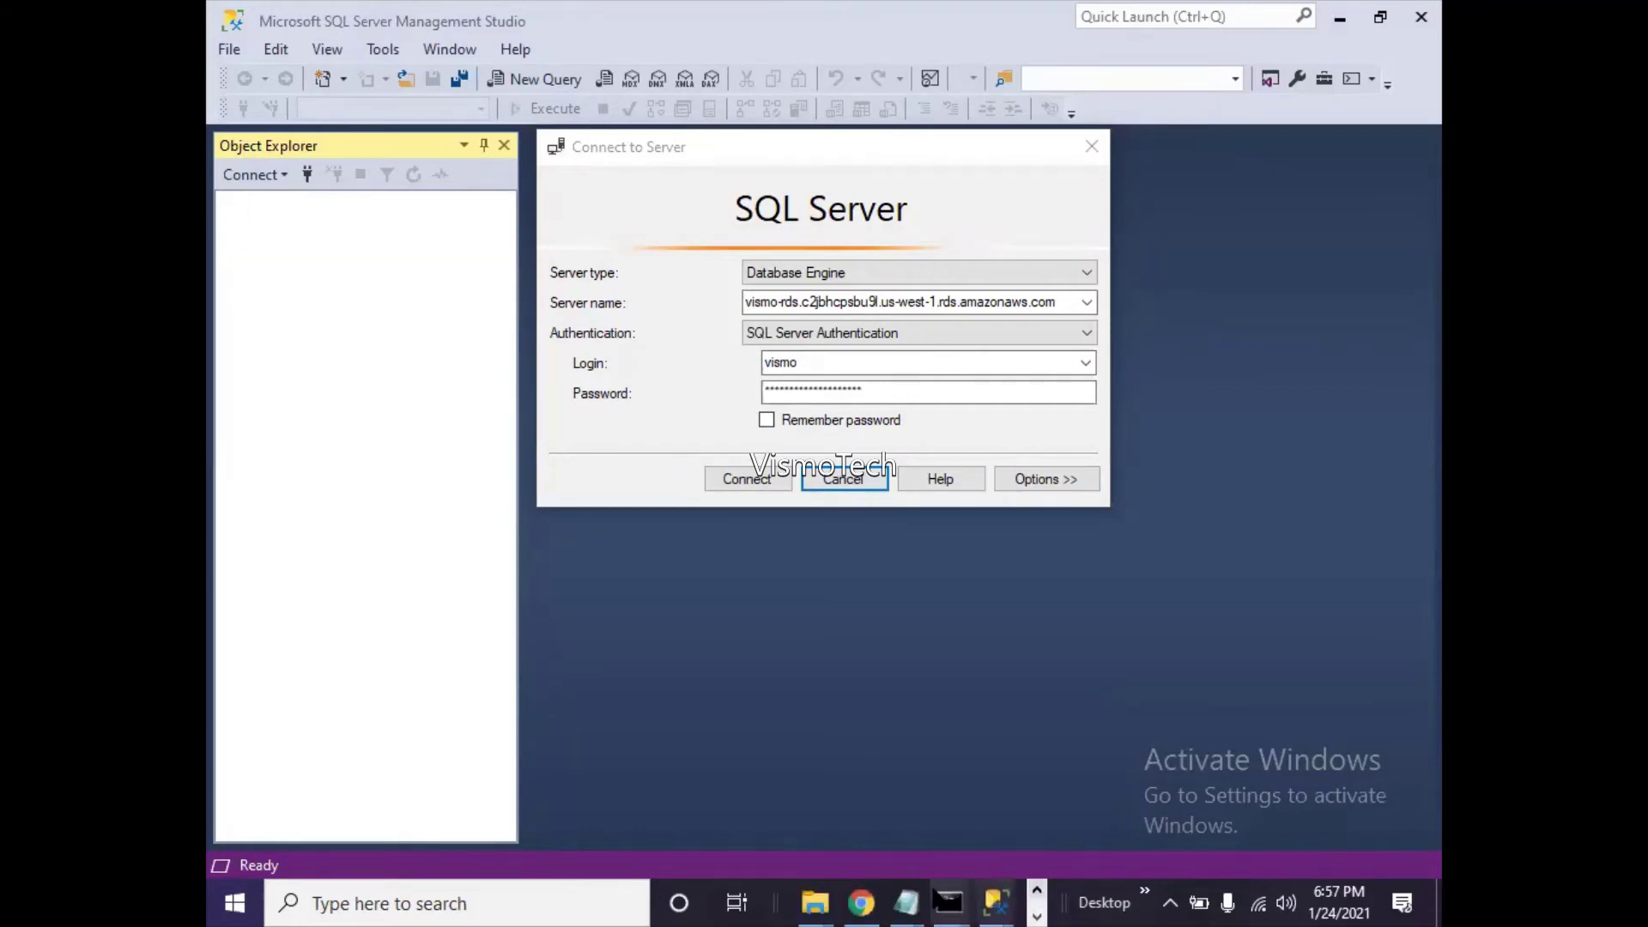
click(850, 901)
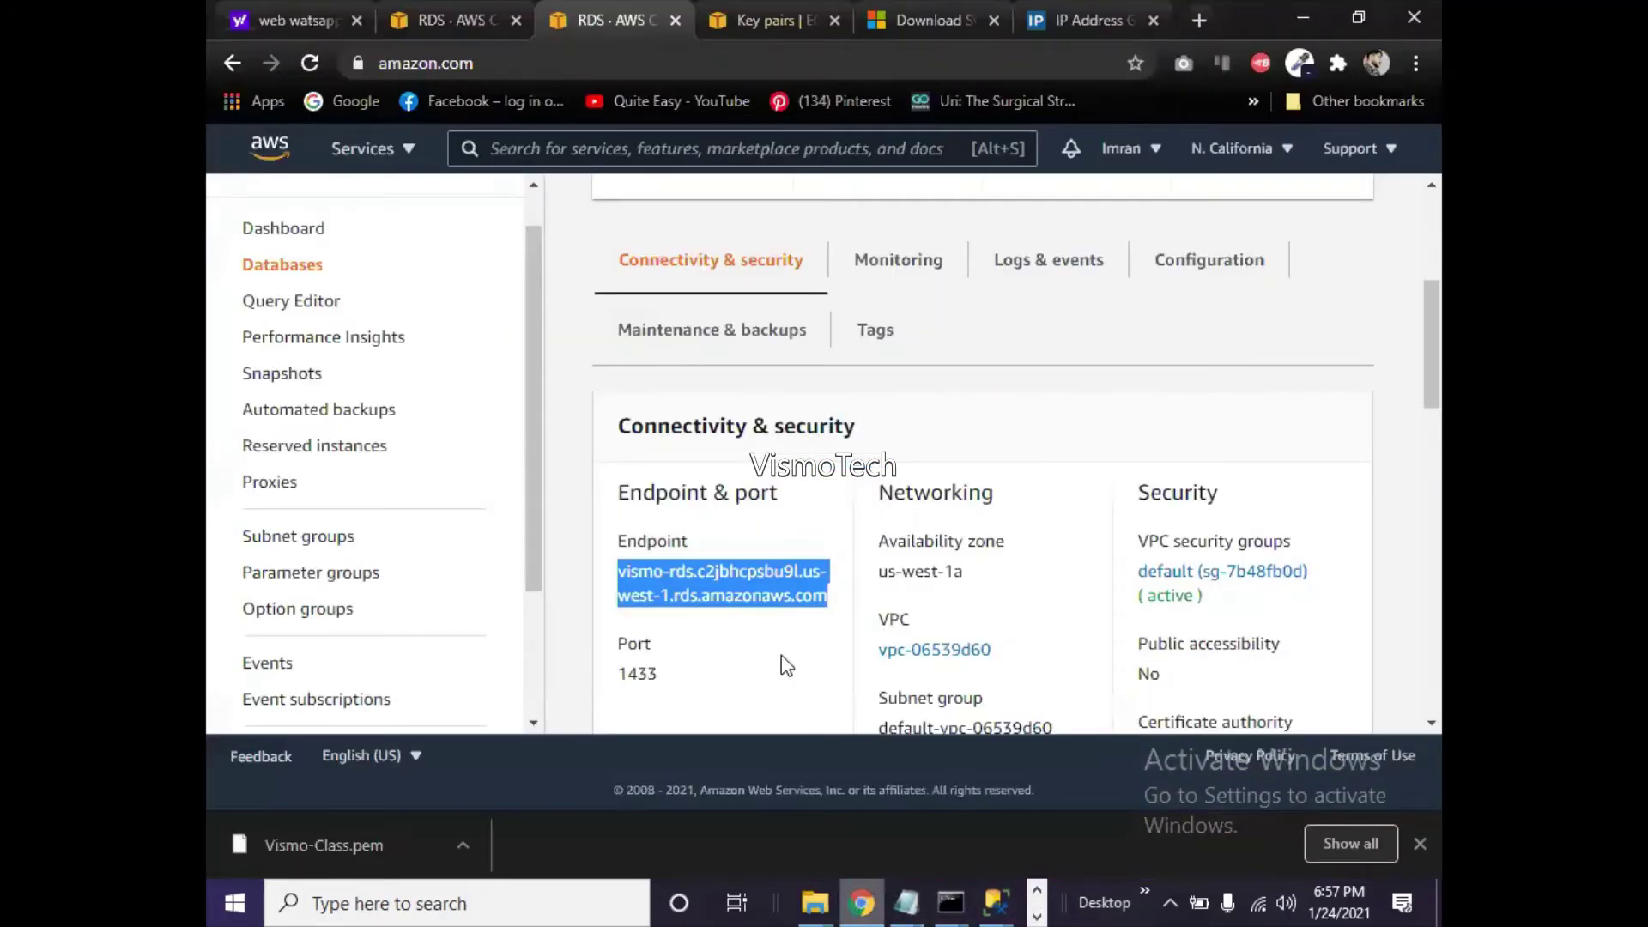
- Open the Modify settings page for the vismo-rds instance
drag(1429, 371, 1419, 256)
click(1170, 258)
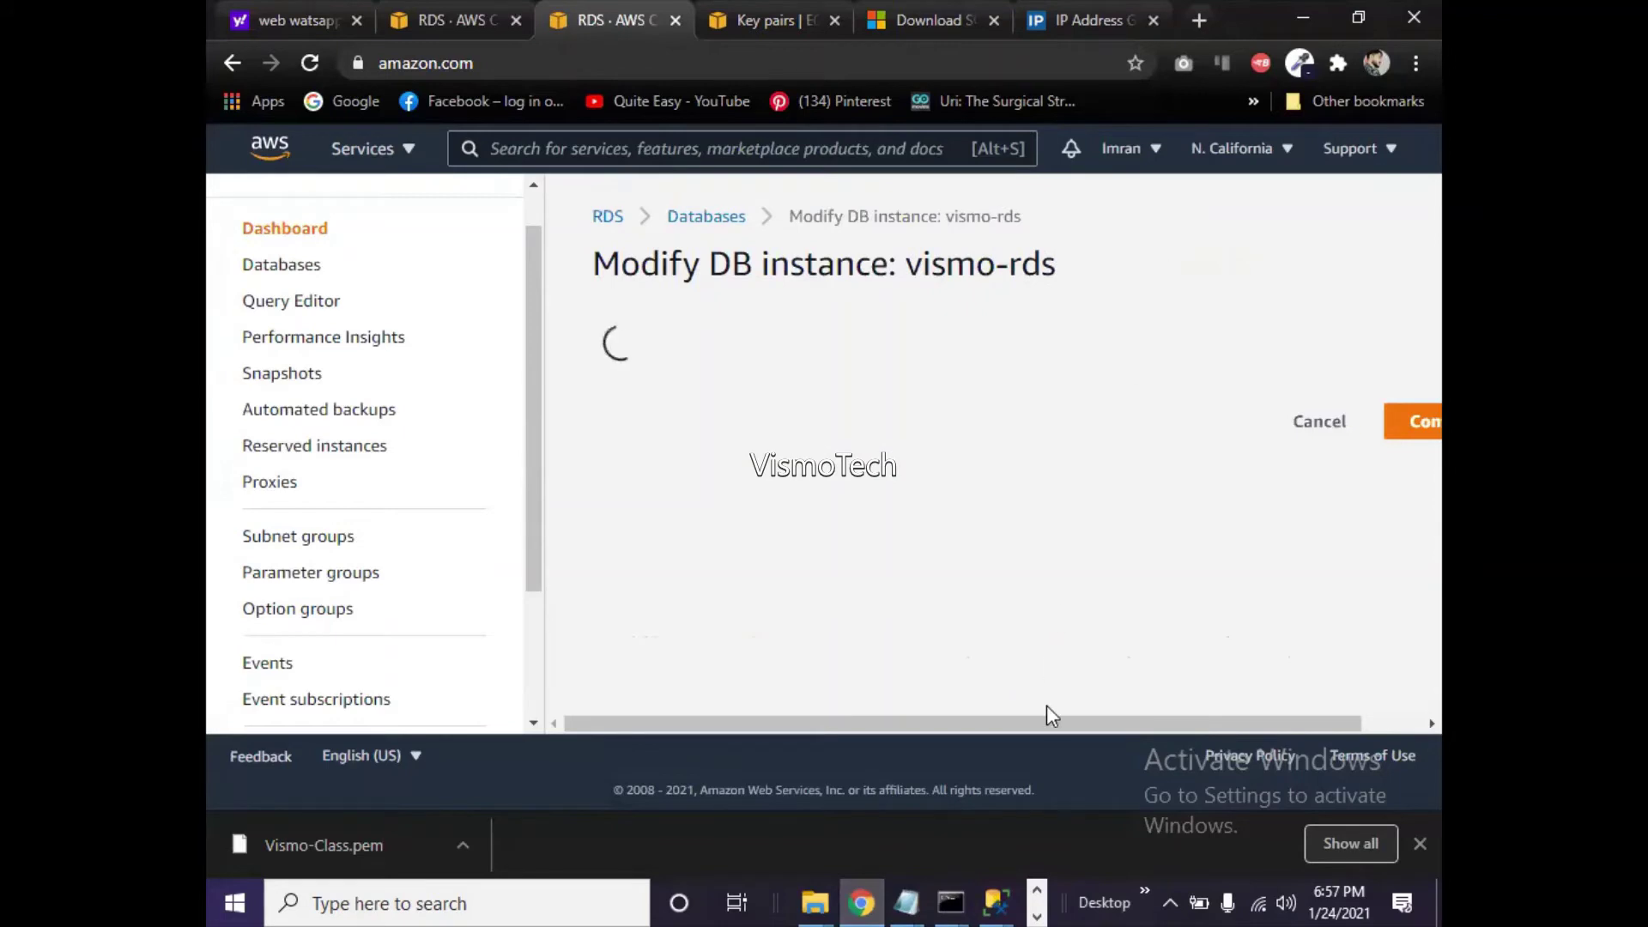
drag(1053, 717, 1229, 725)
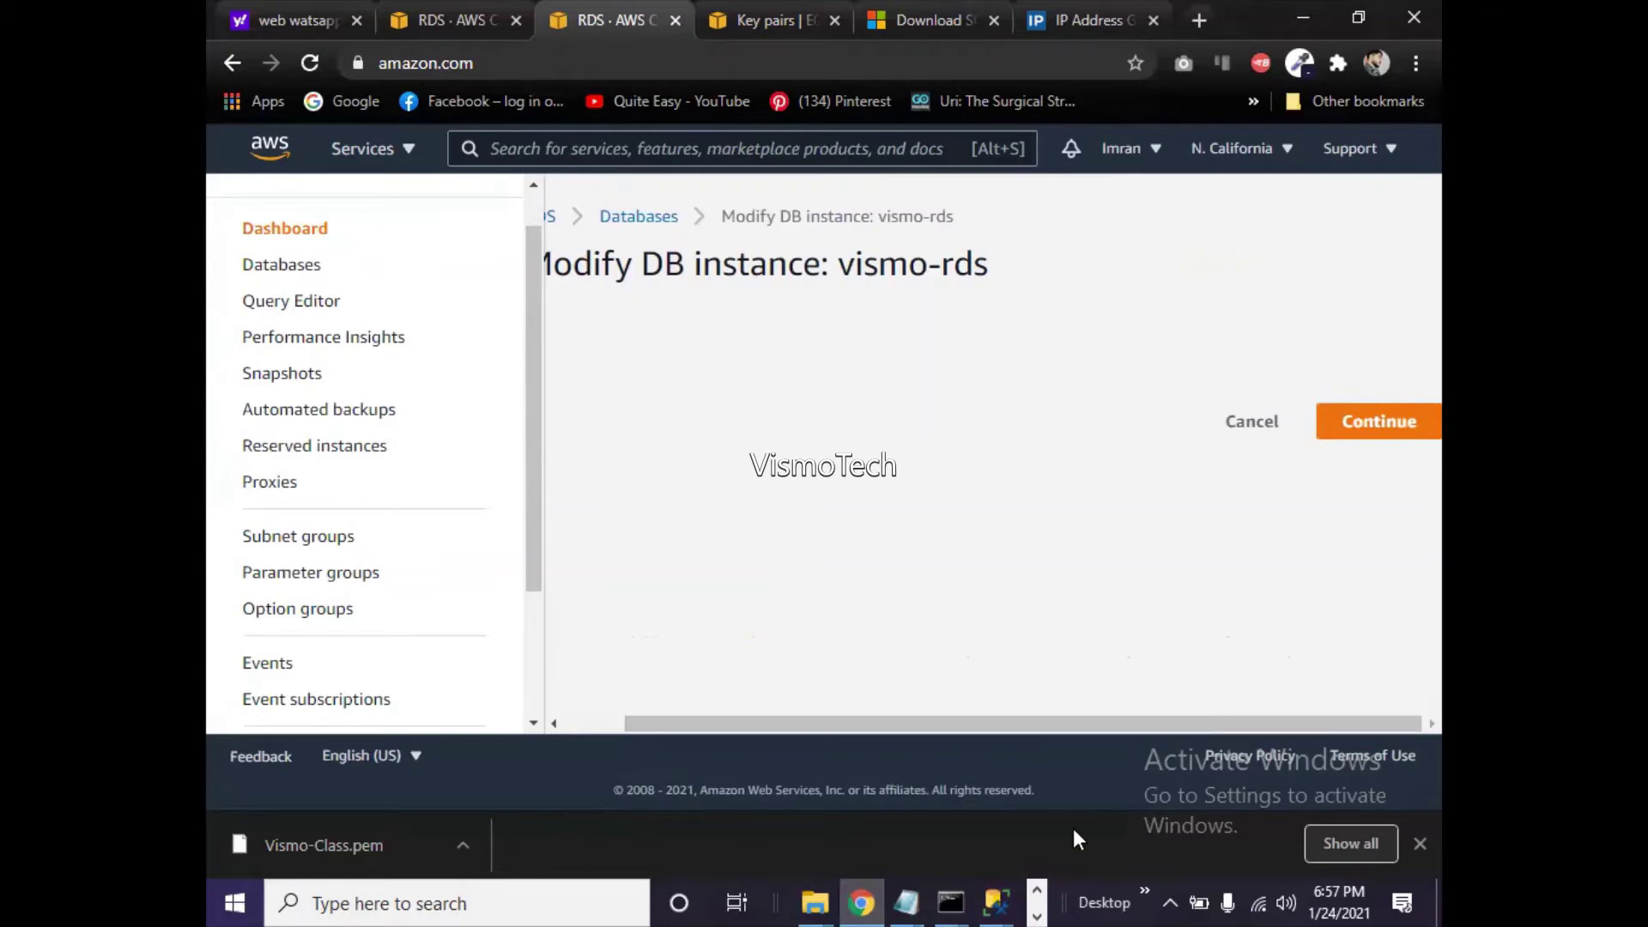
mouse_move(960, 900)
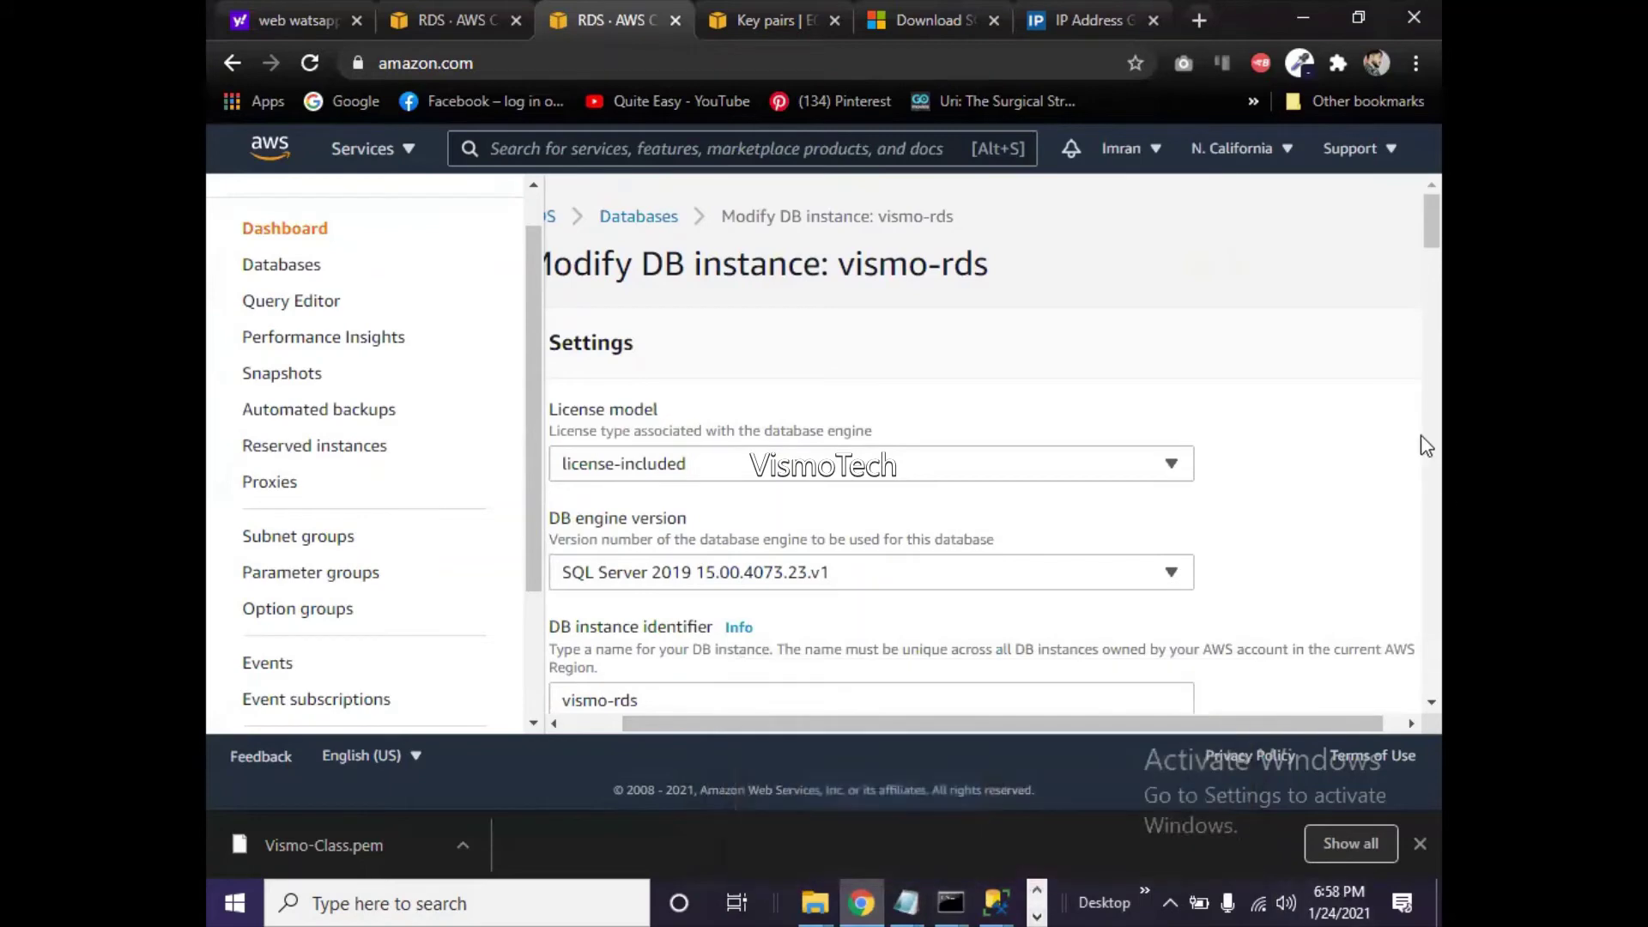
scroll(1433, 257, down, 3)
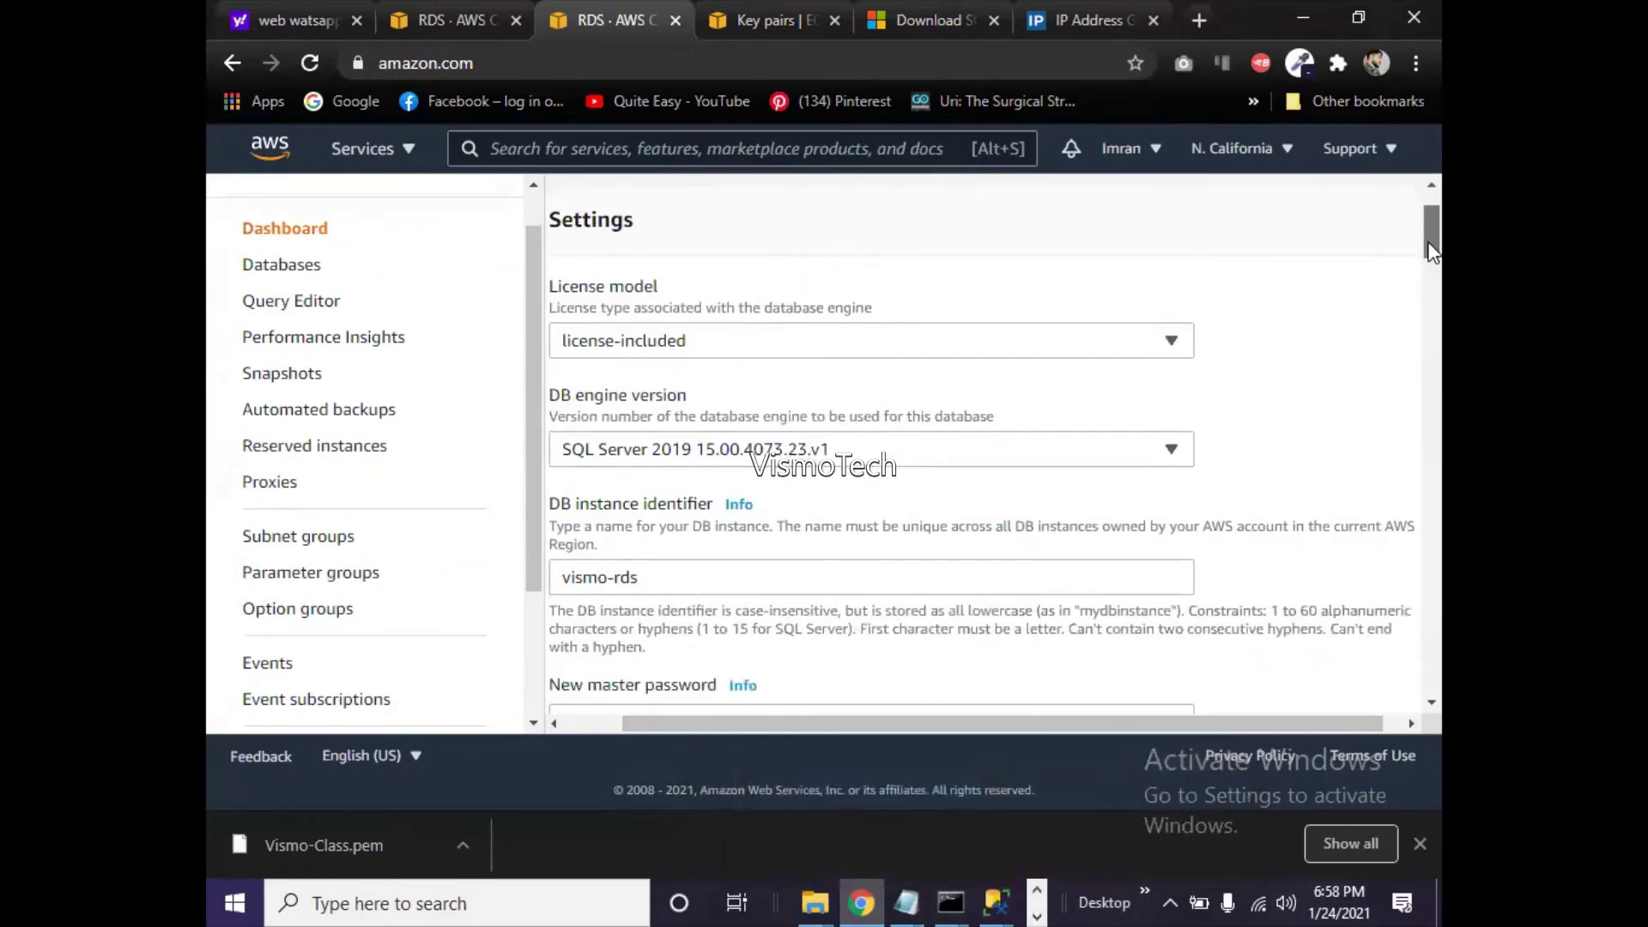
drag(1432, 266, 1410, 424)
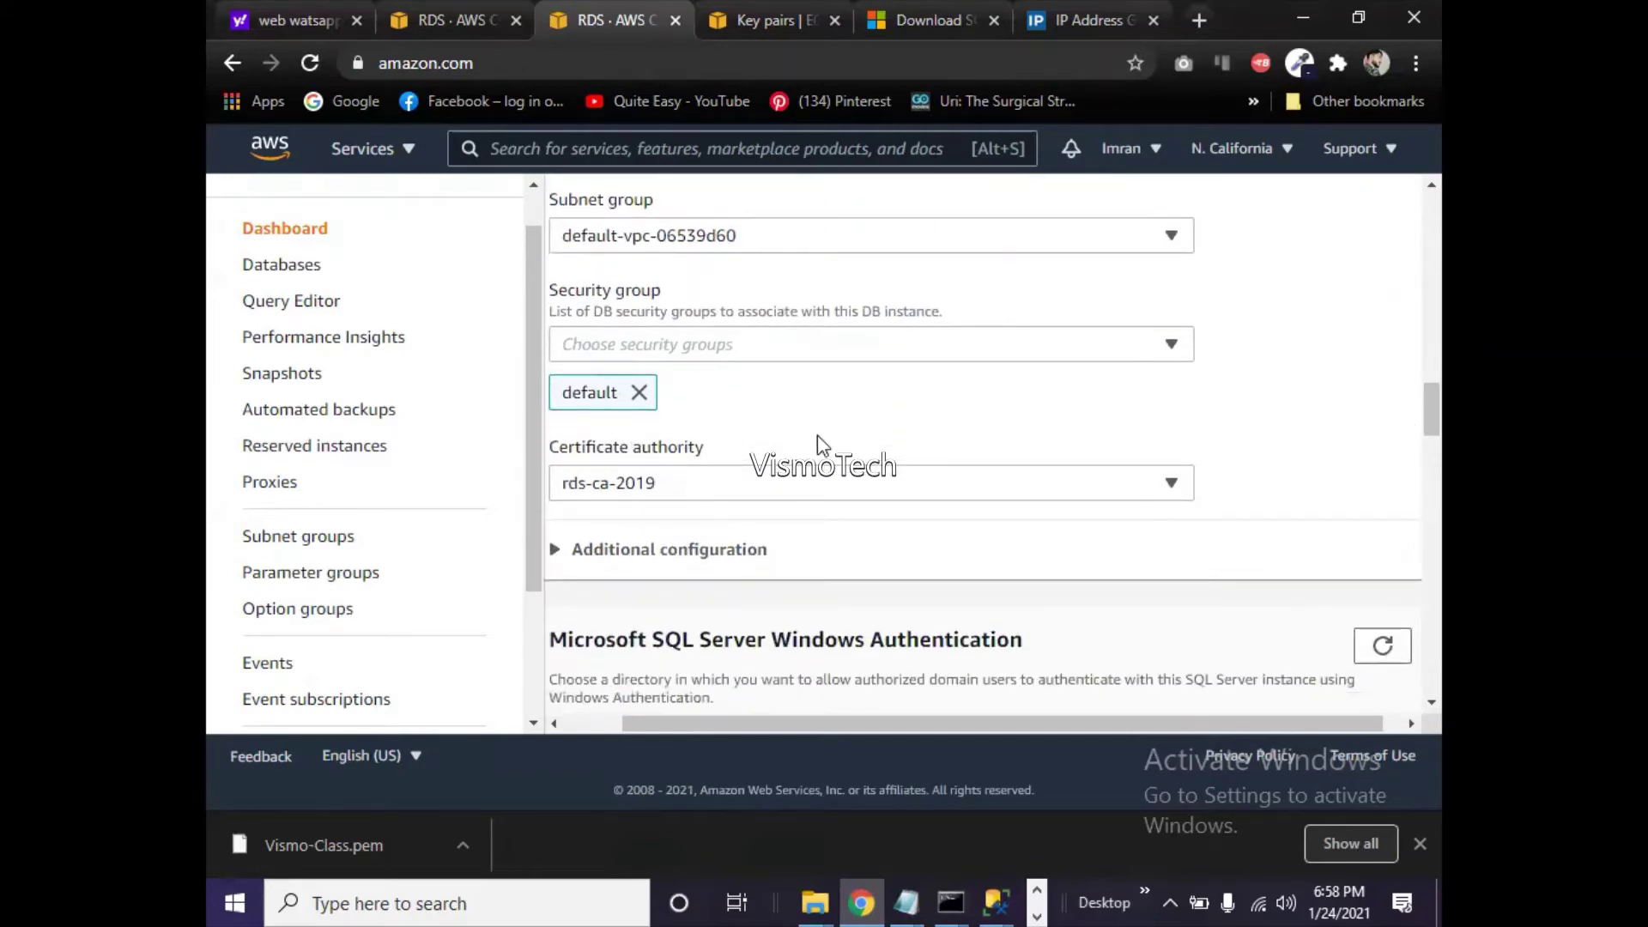
- Set Publicly accessible under Additional configuration and apply the vismo-rds modification
click(581, 553)
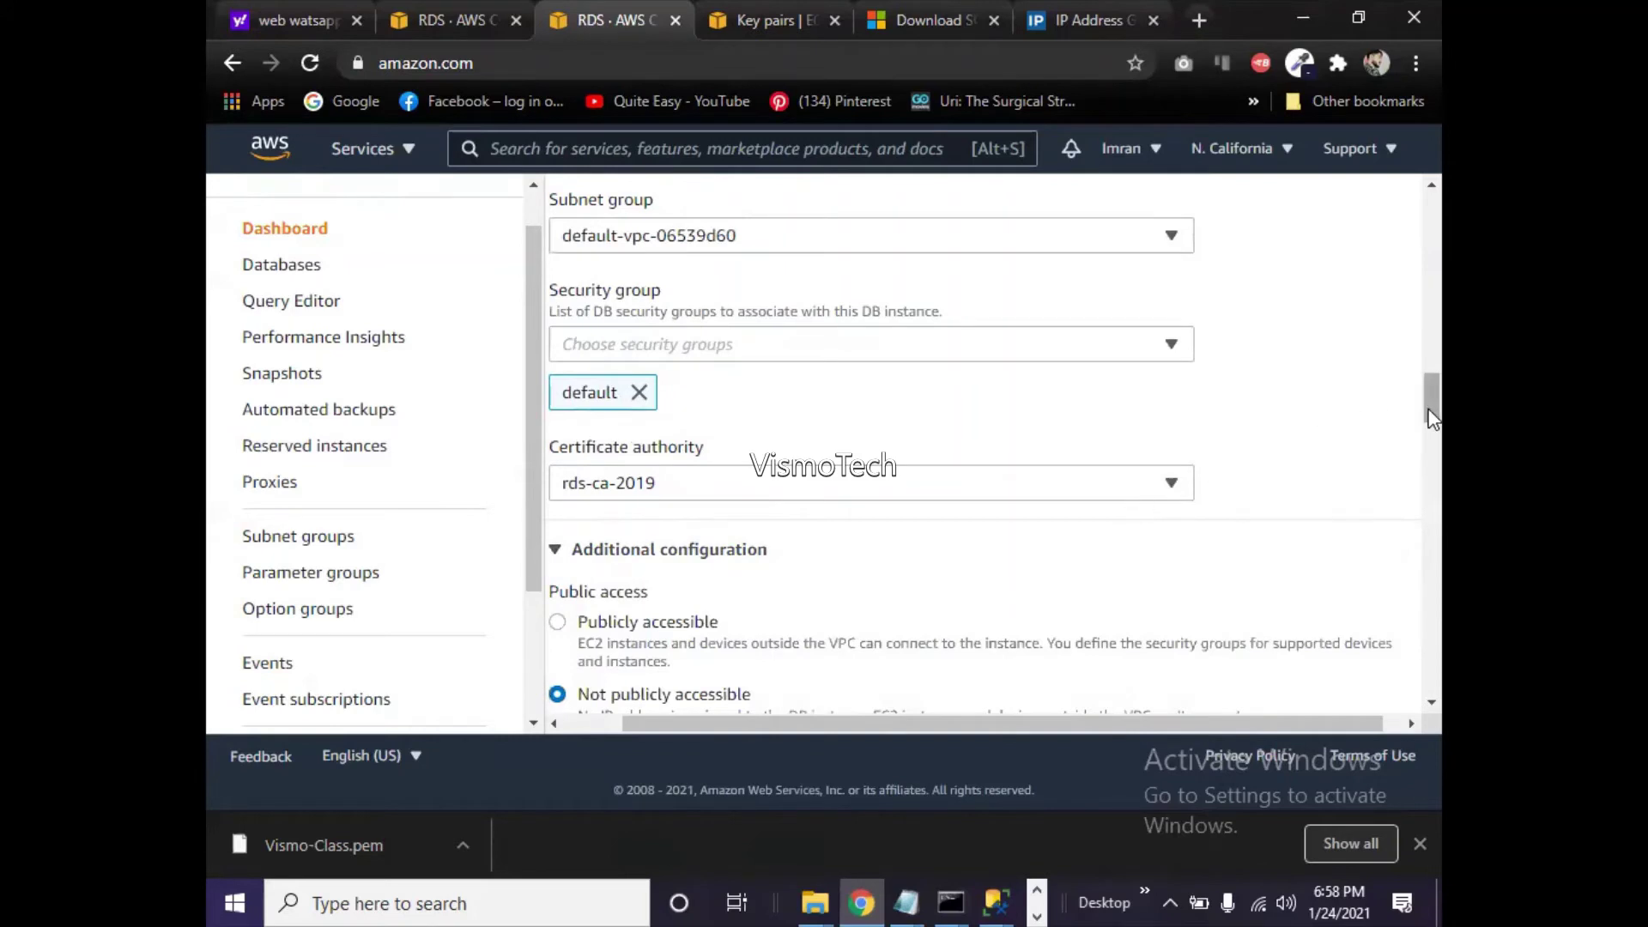
scroll(1440, 427, down, 3)
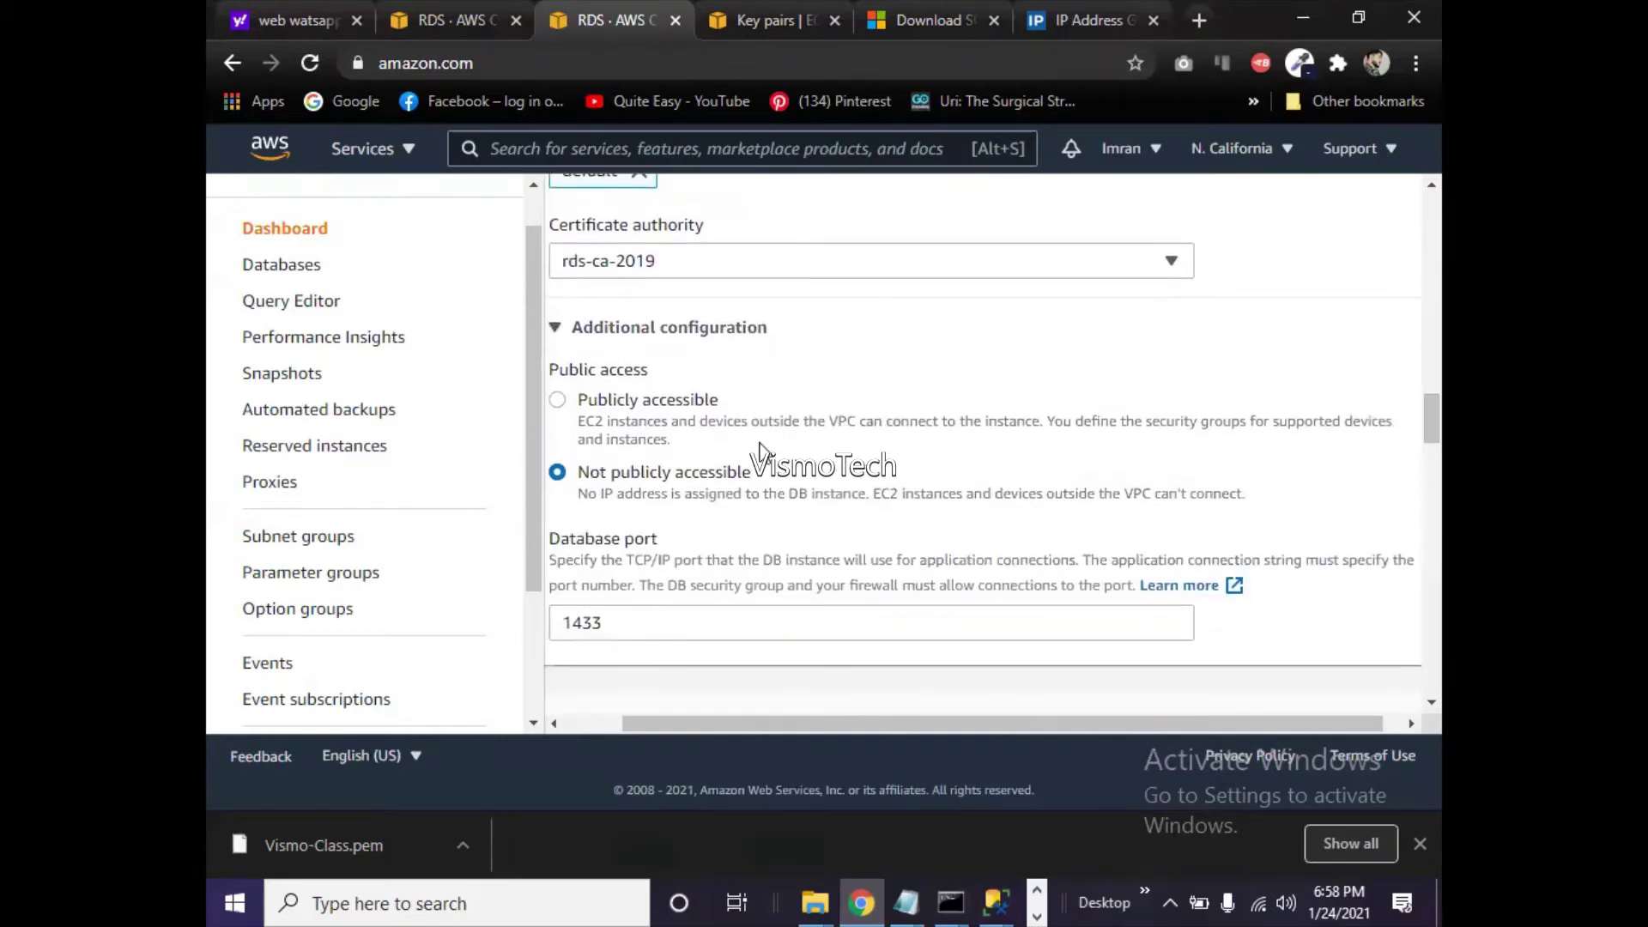
click(618, 399)
drag(1435, 414, 1438, 678)
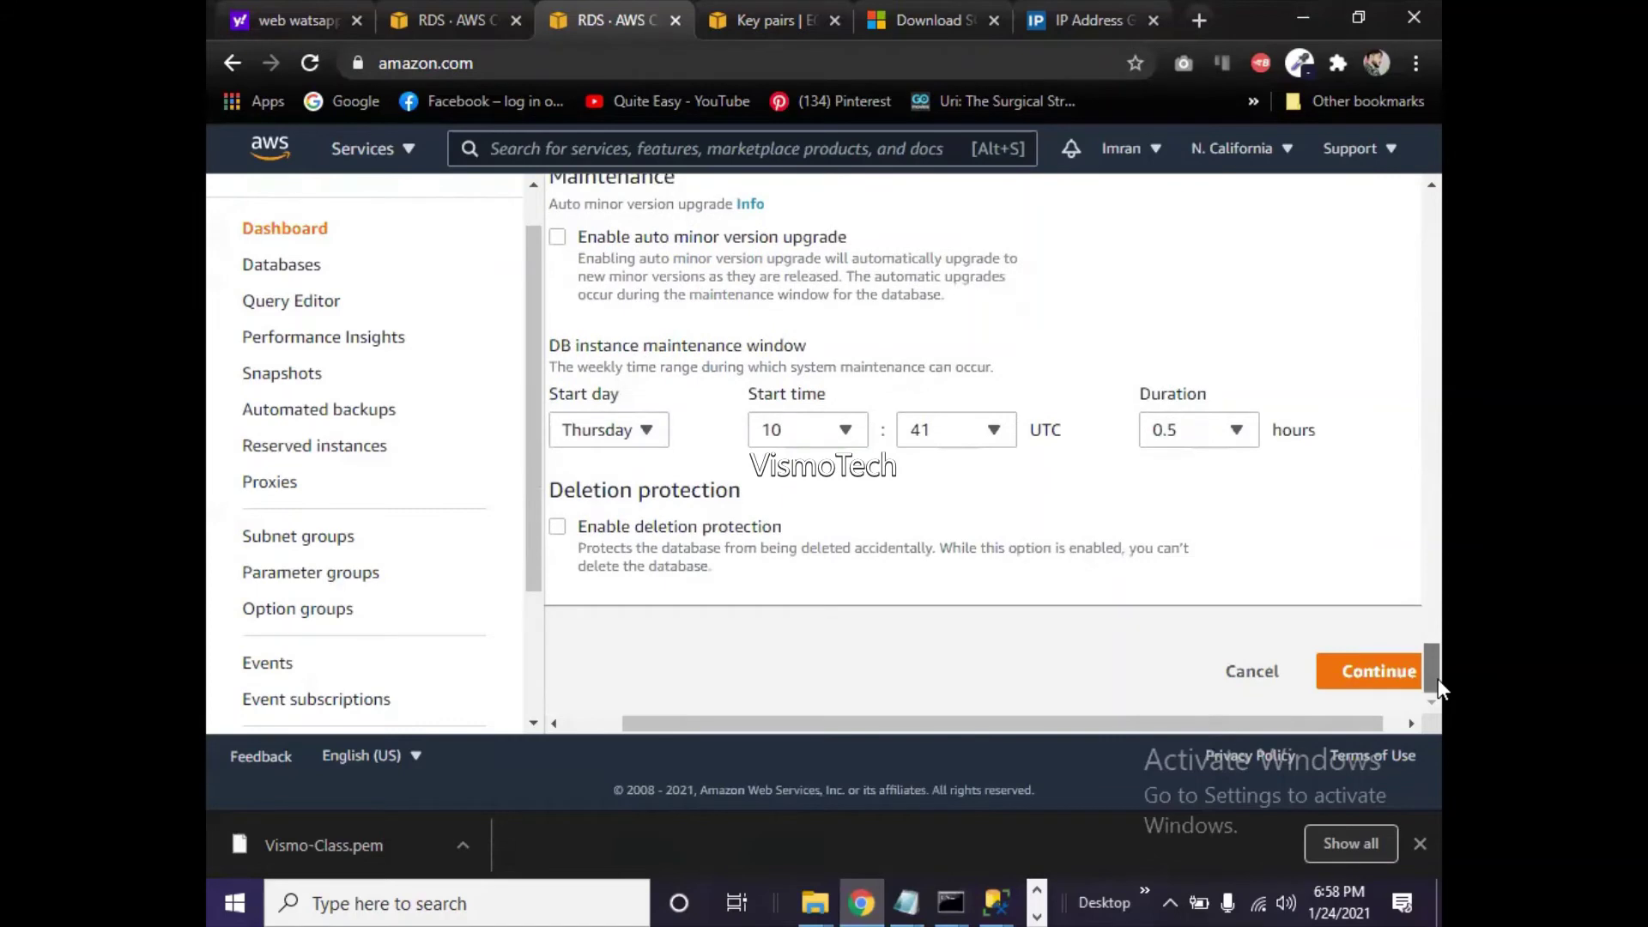
click(1392, 671)
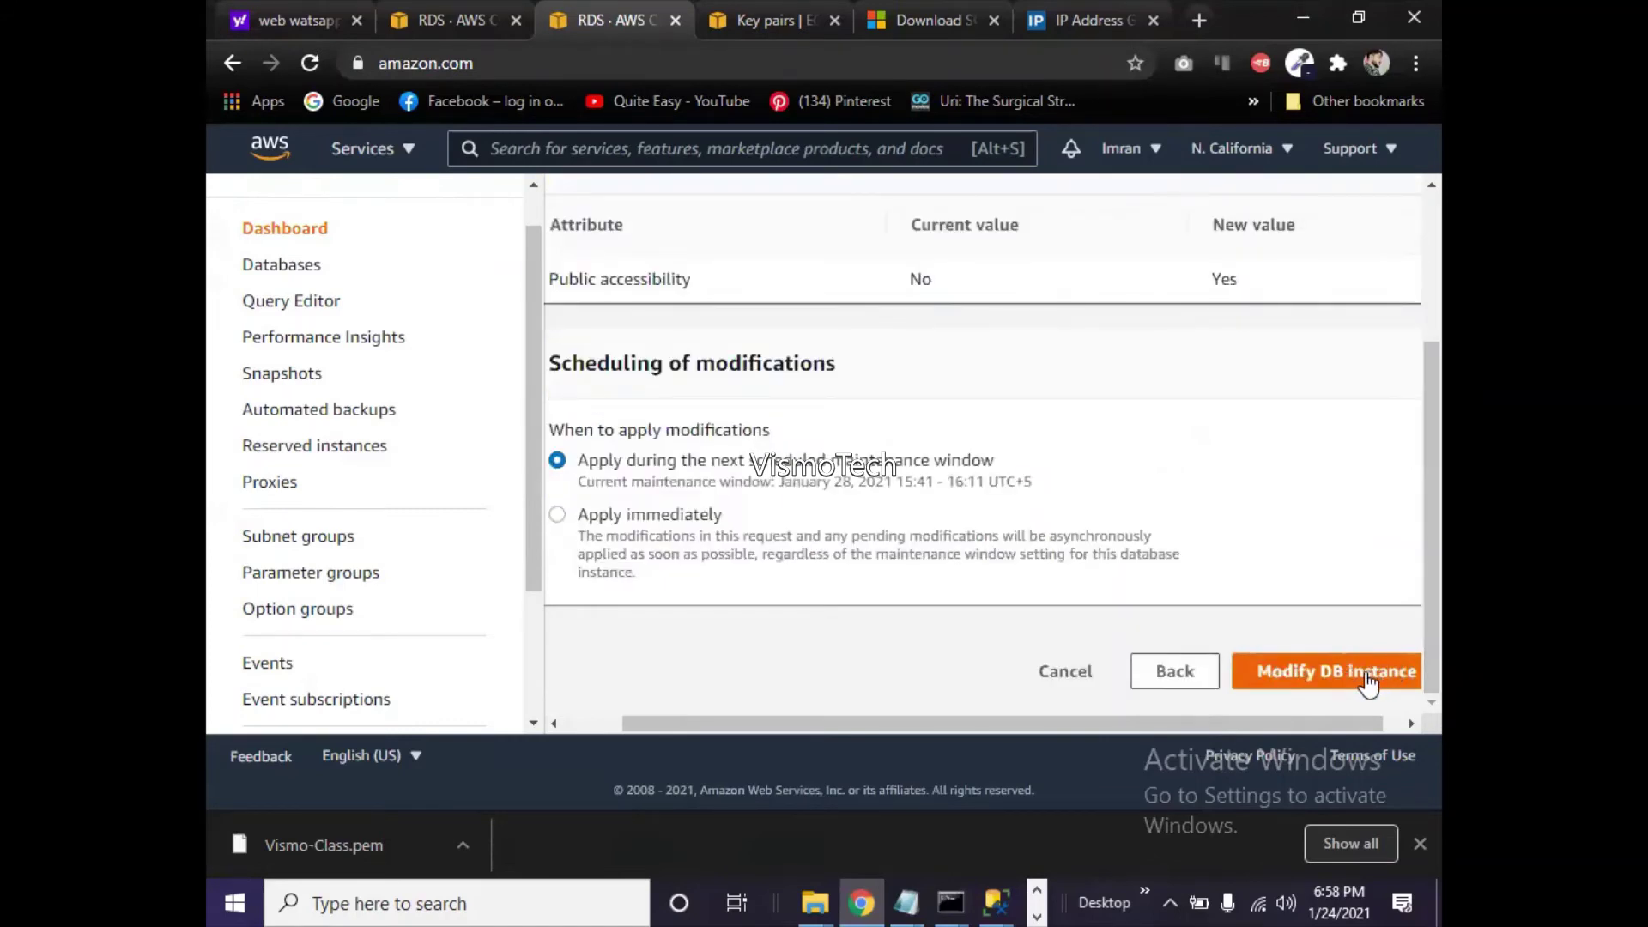
click(1369, 678)
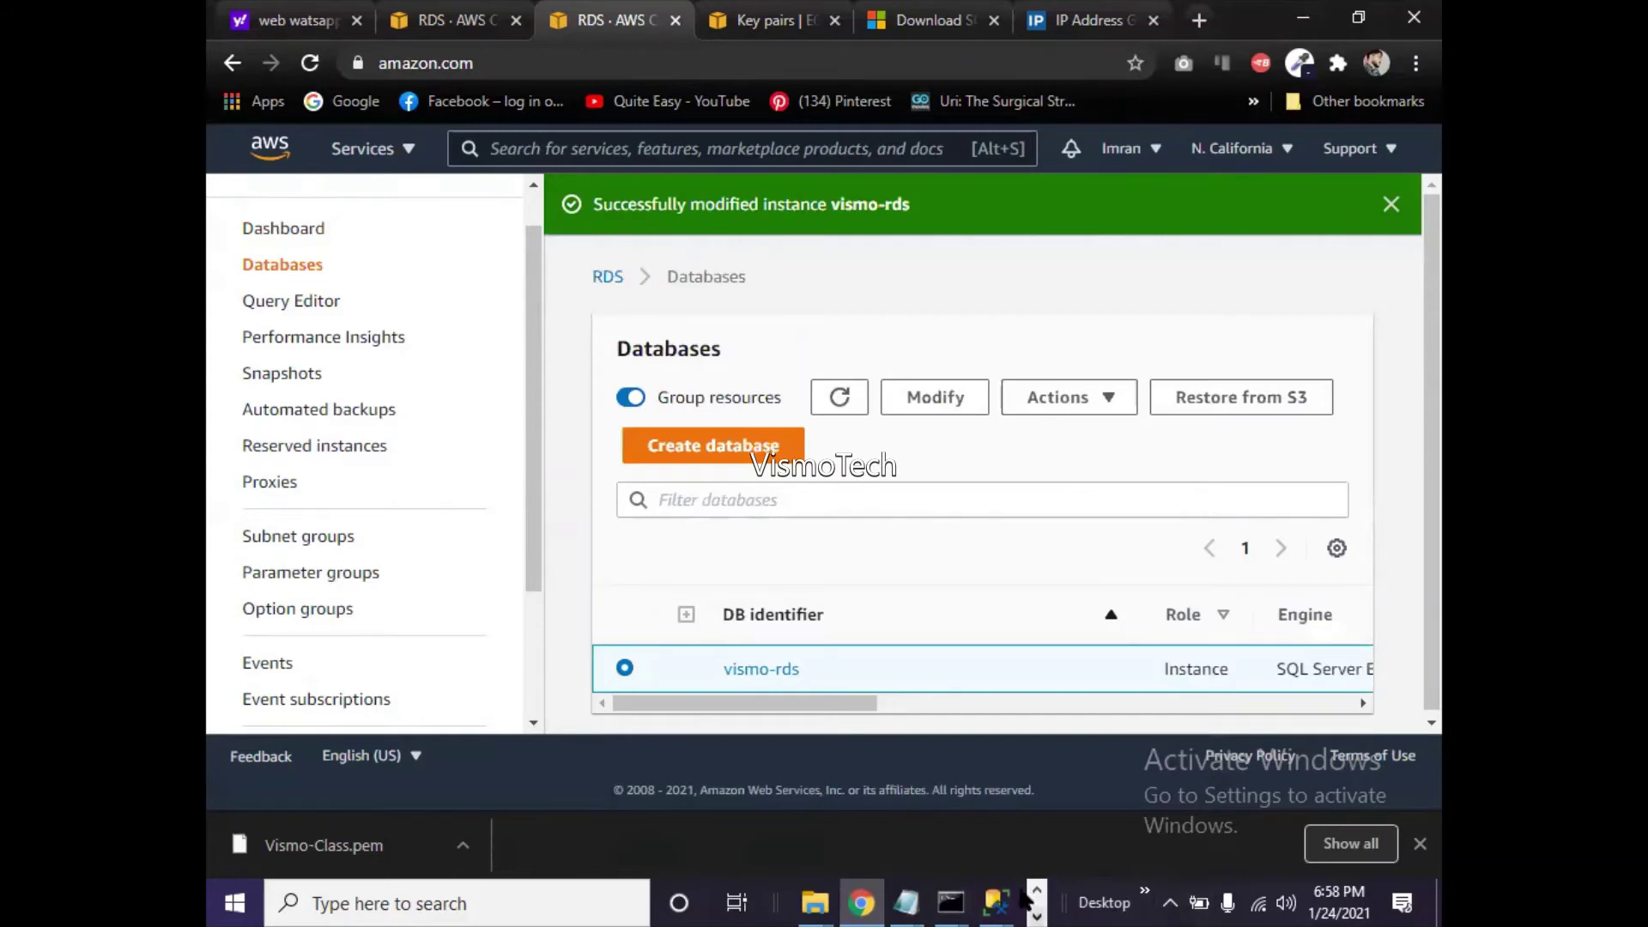
- Retry the SSMS connection to vismo-rds, then return to the RDS databases list
click(1083, 773)
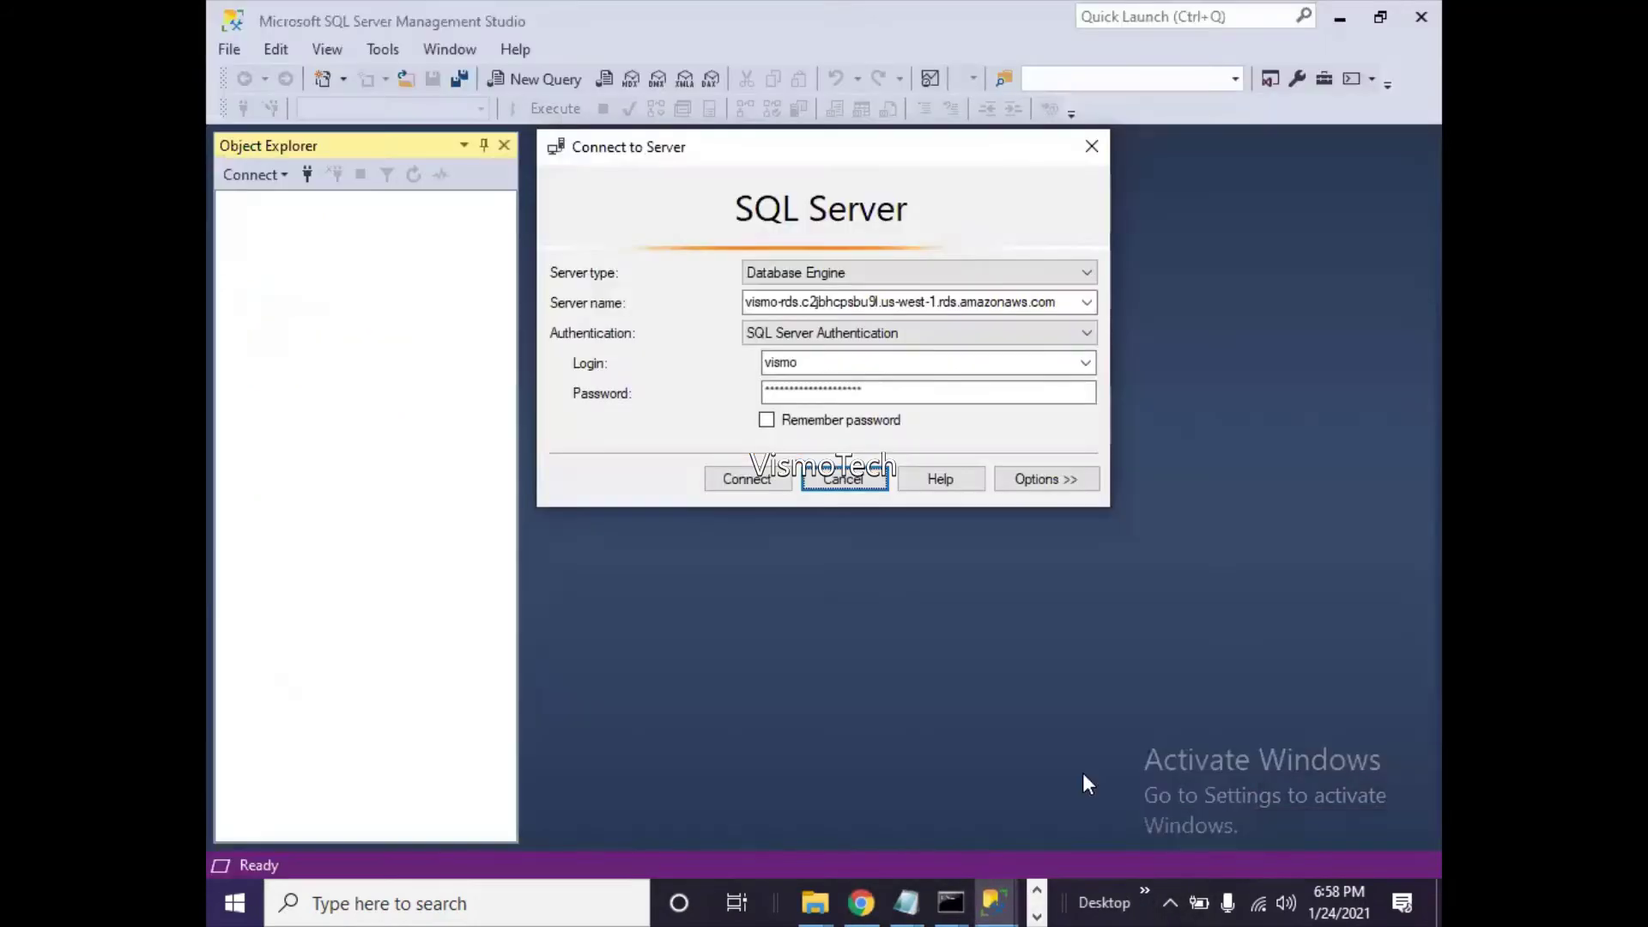
click(746, 483)
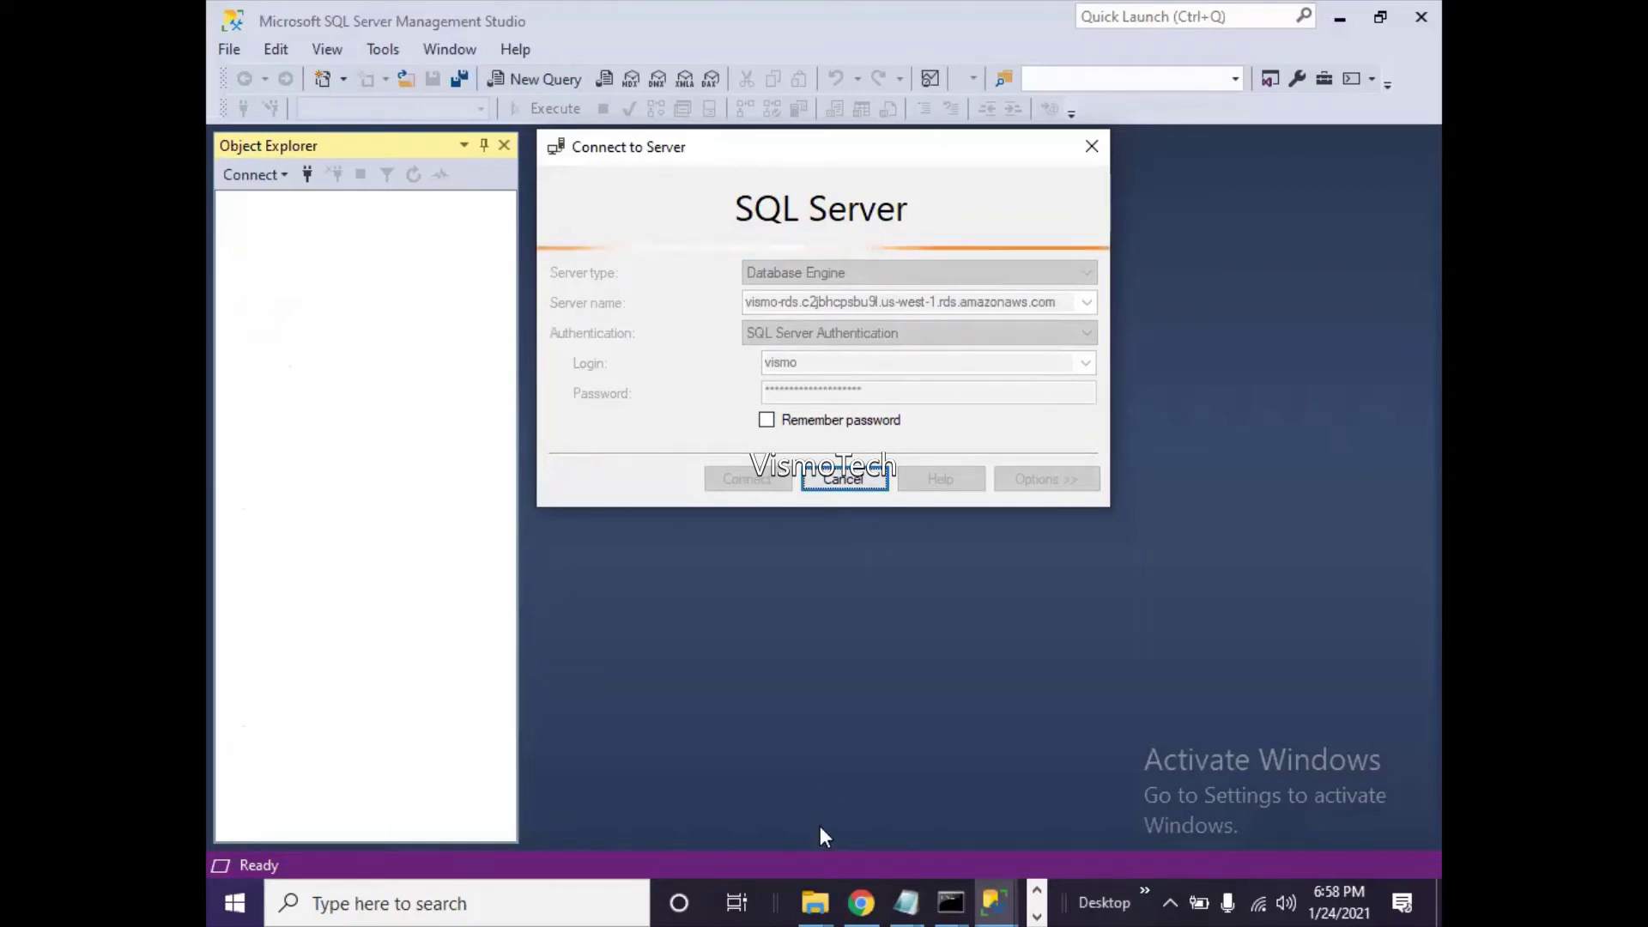
click(861, 901)
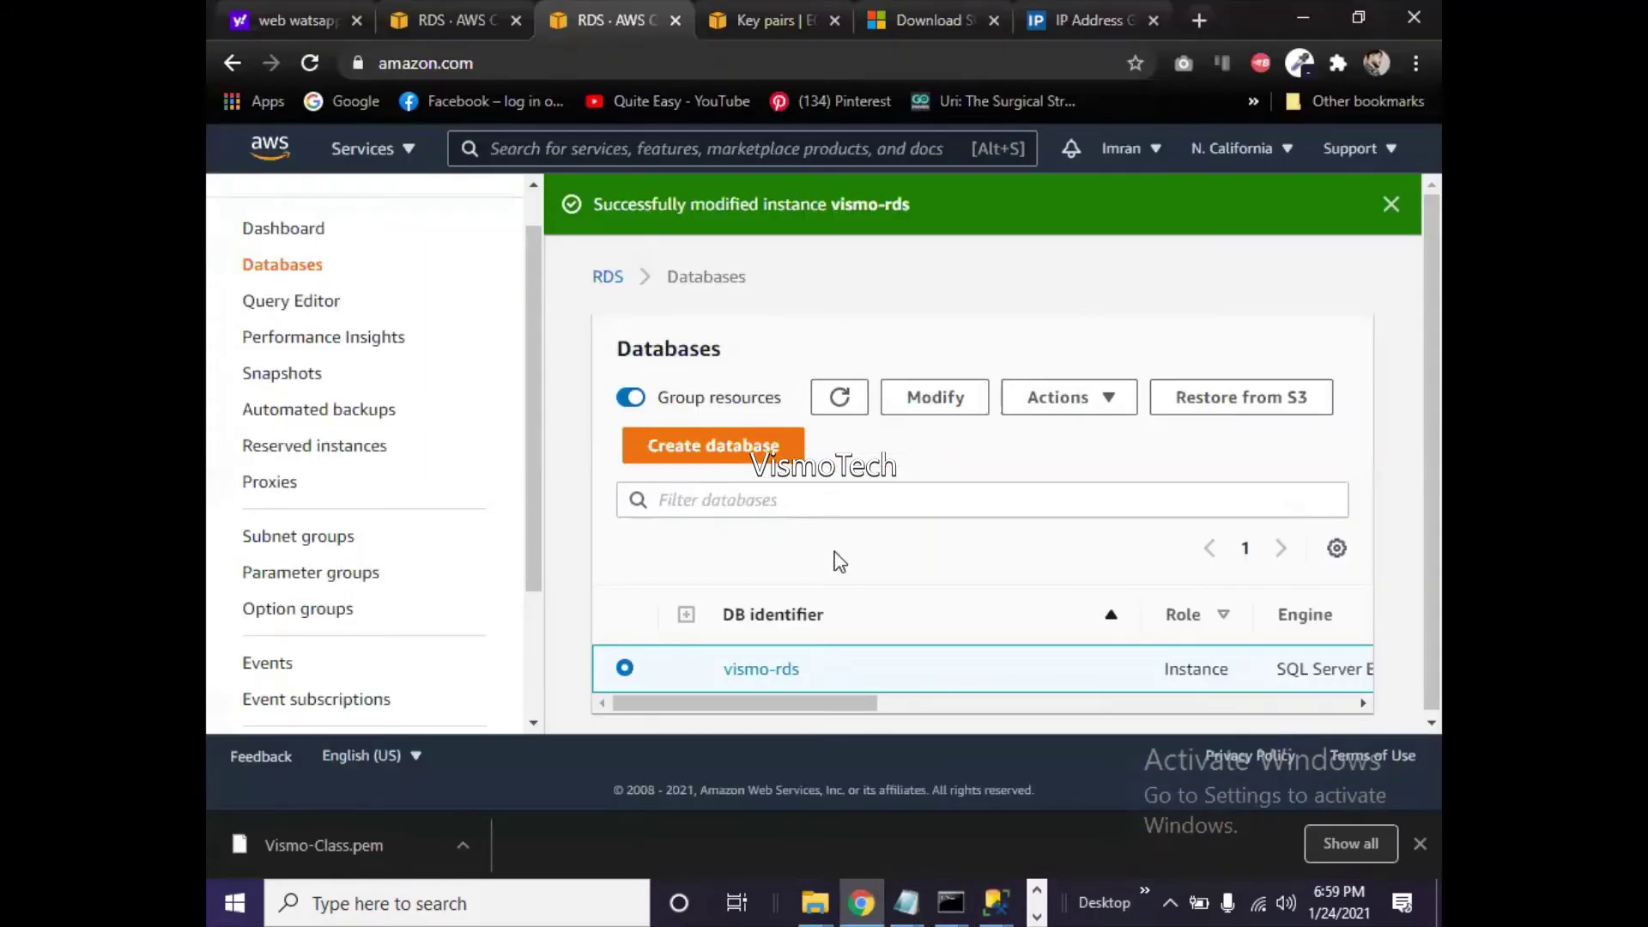
drag(856, 704, 1183, 725)
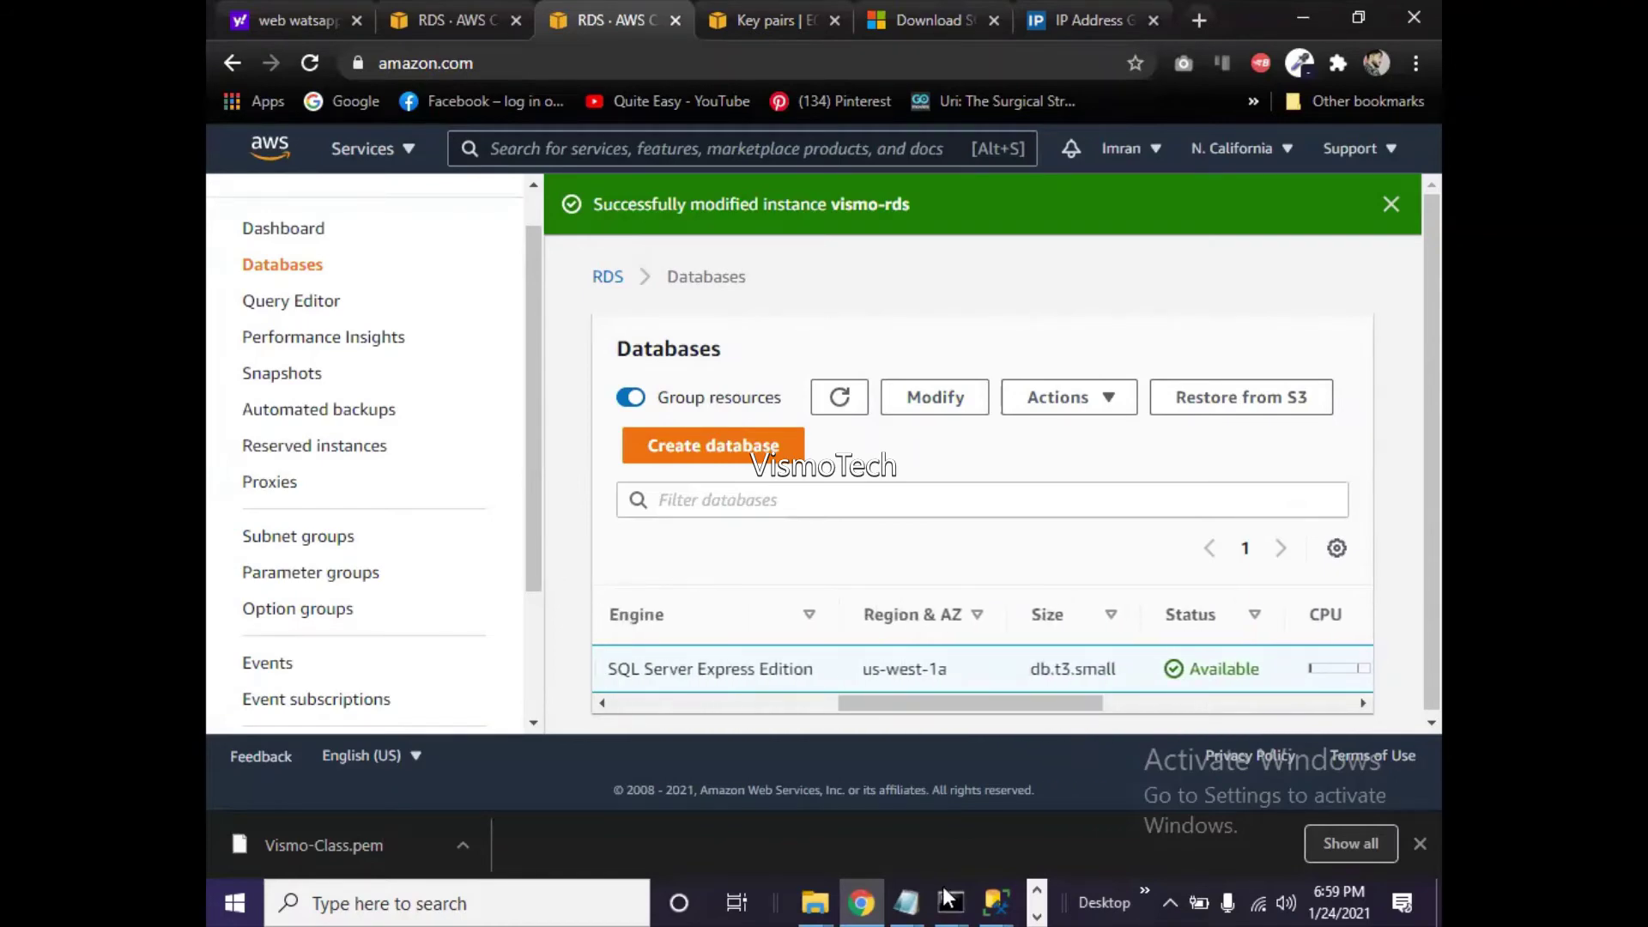
- Minimize Command Prompt and open the vismo-rds instance details
mouse_move(946, 892)
click(1102, 836)
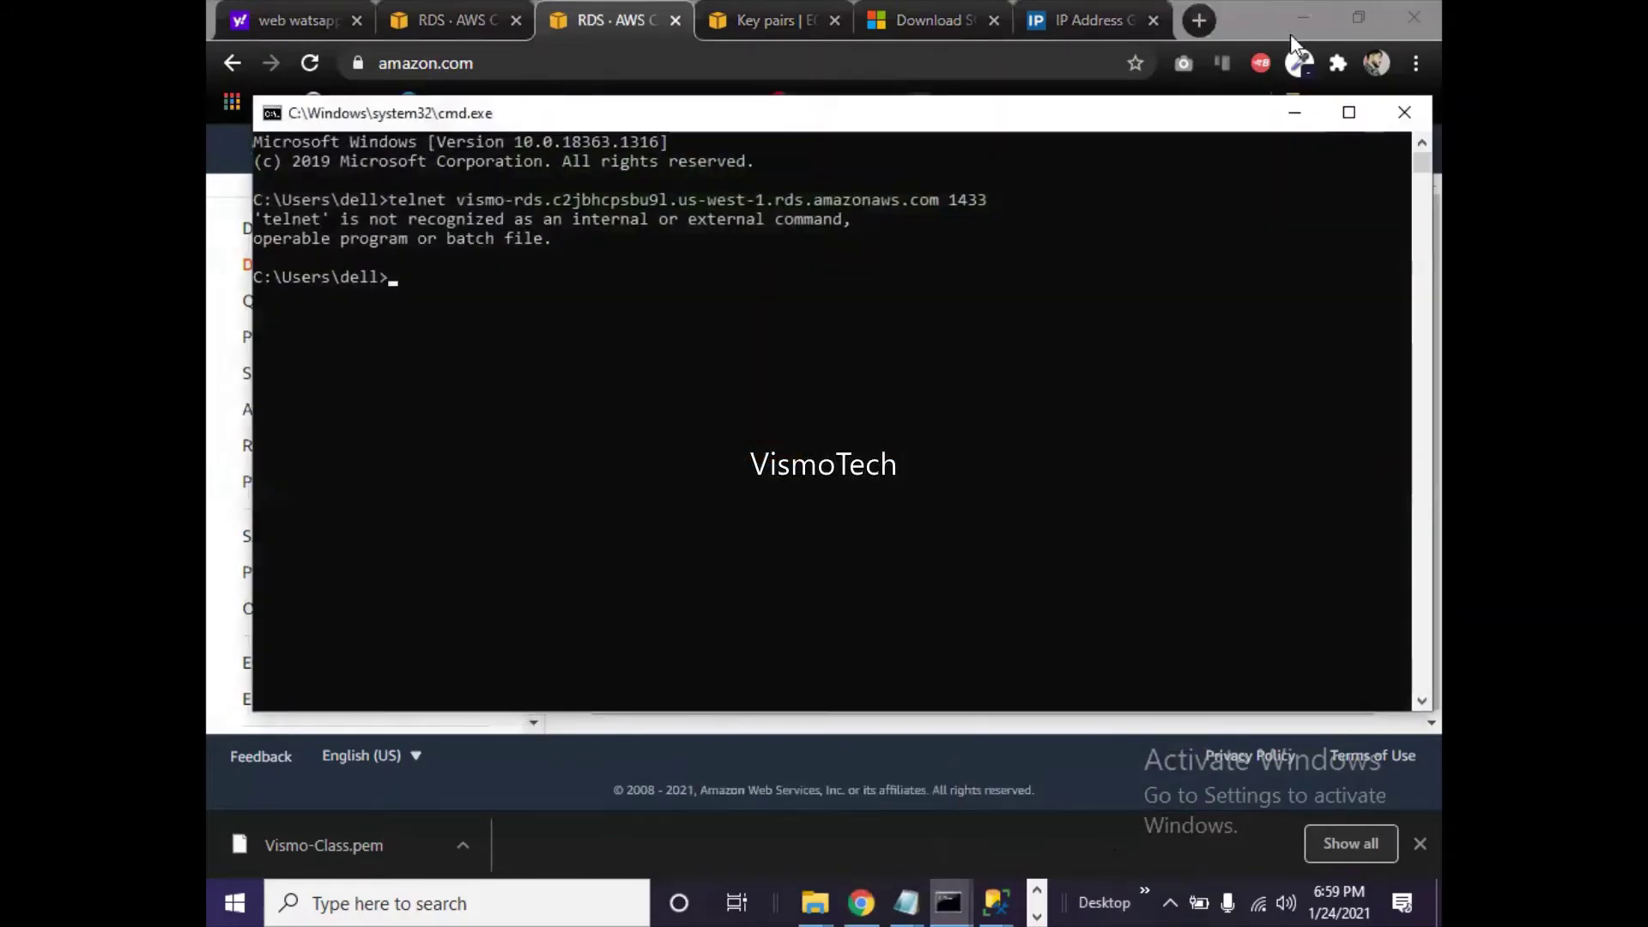
click(1298, 114)
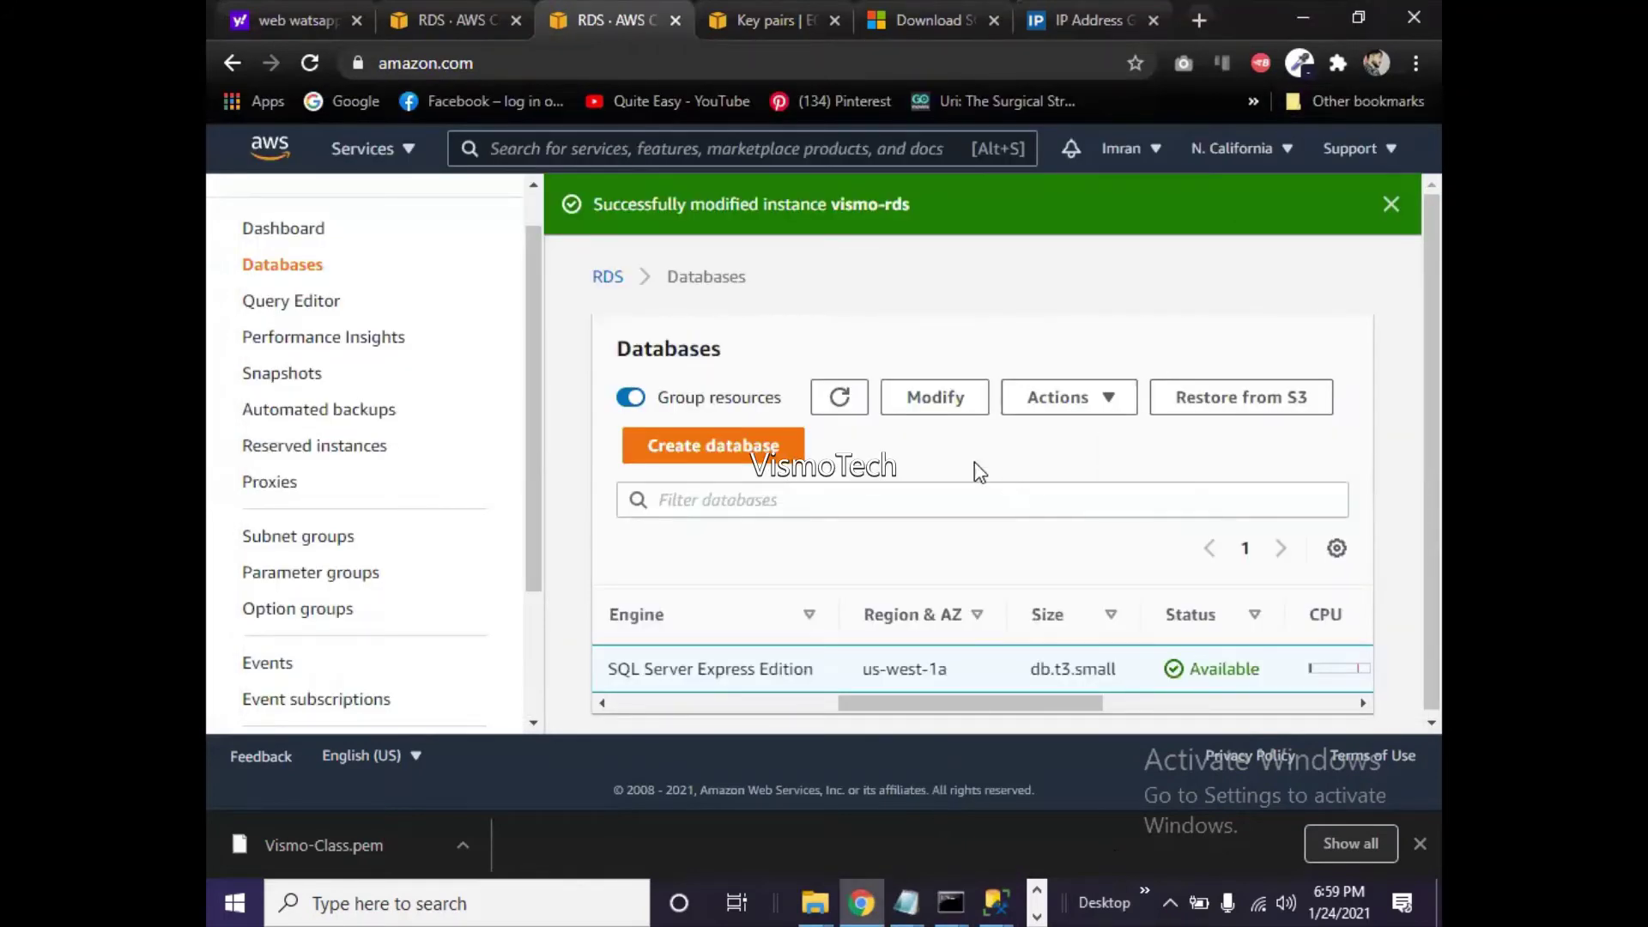
drag(901, 703, 651, 709)
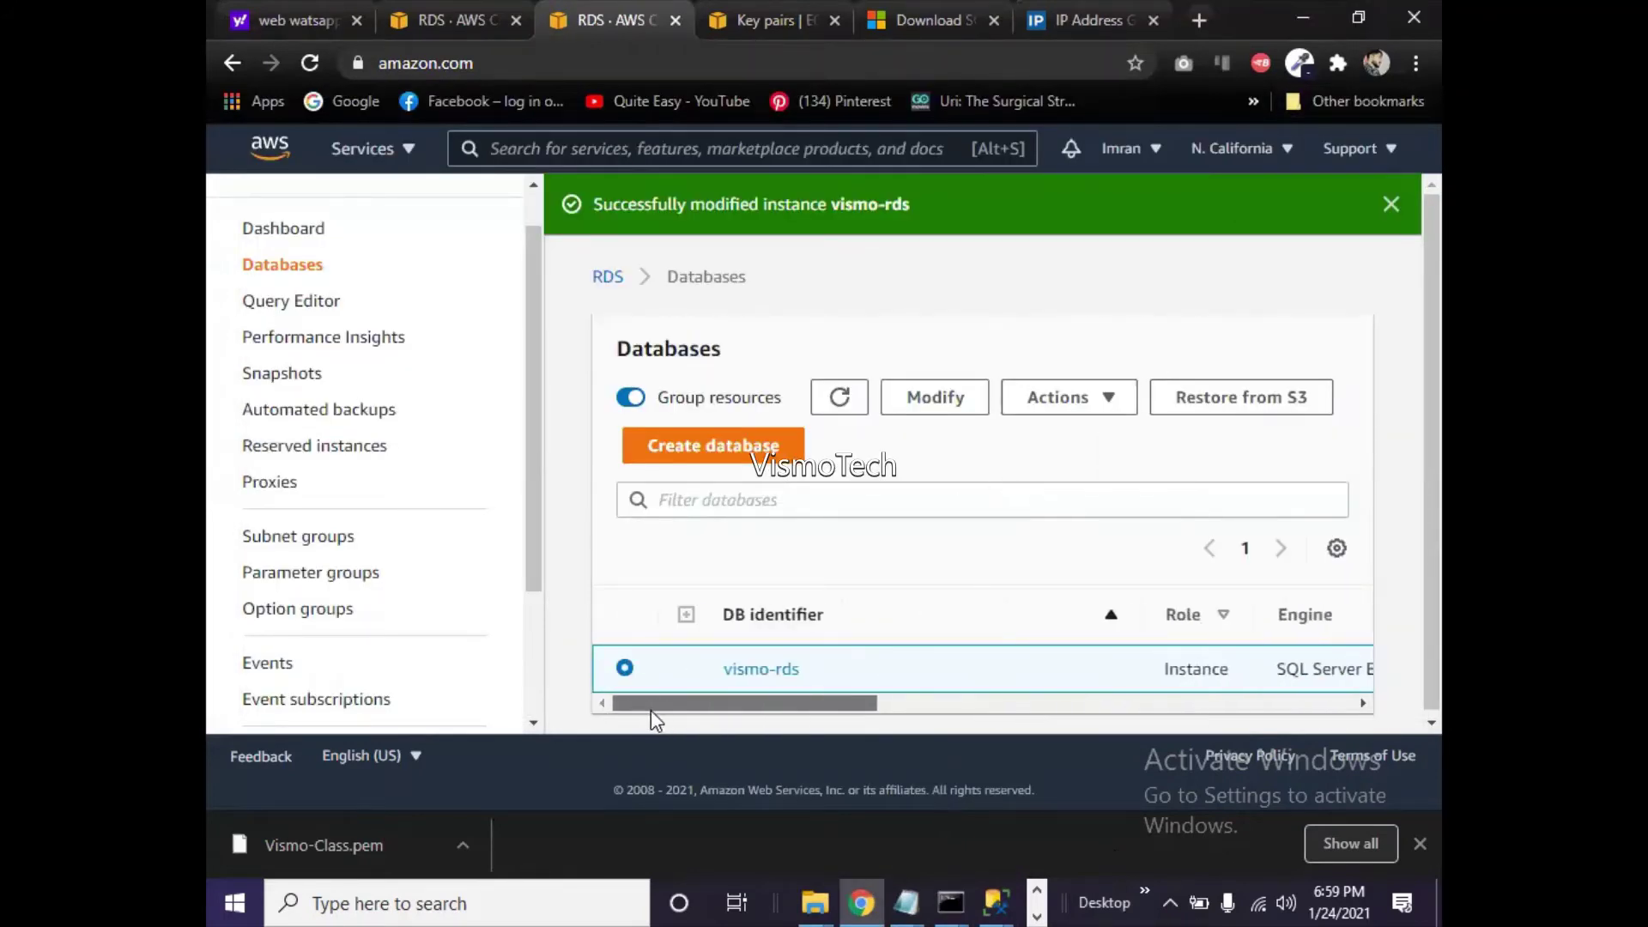
click(754, 675)
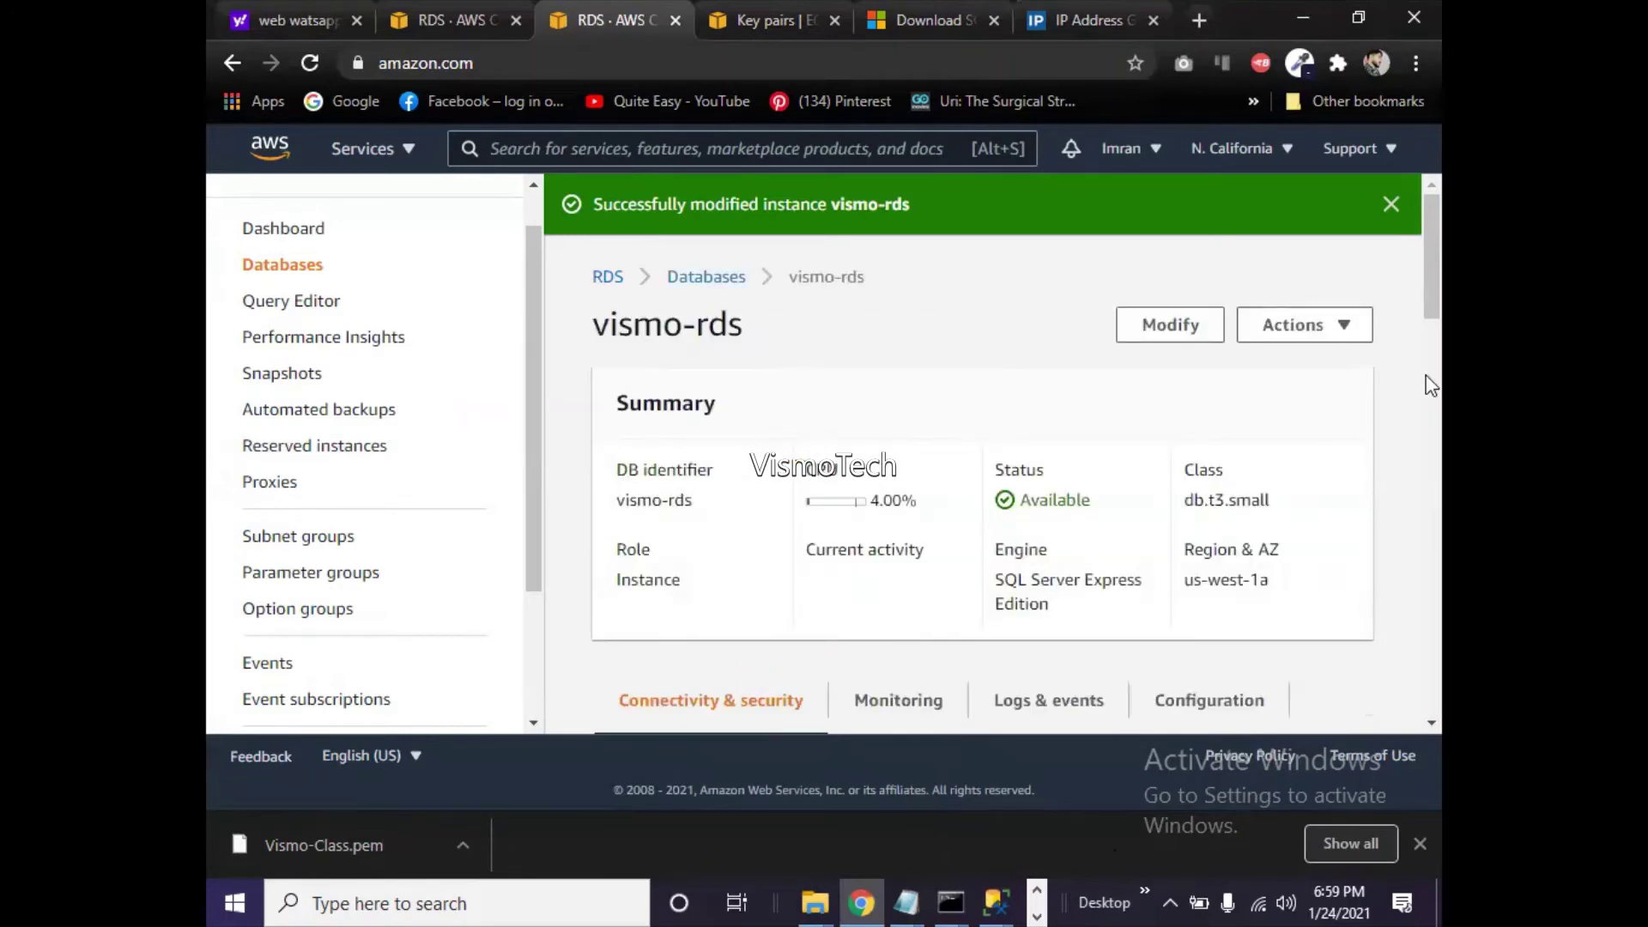
- Check vismo-rds connectivity and the telnet error, then reload the instance page with F5
drag(1436, 300, 1399, 433)
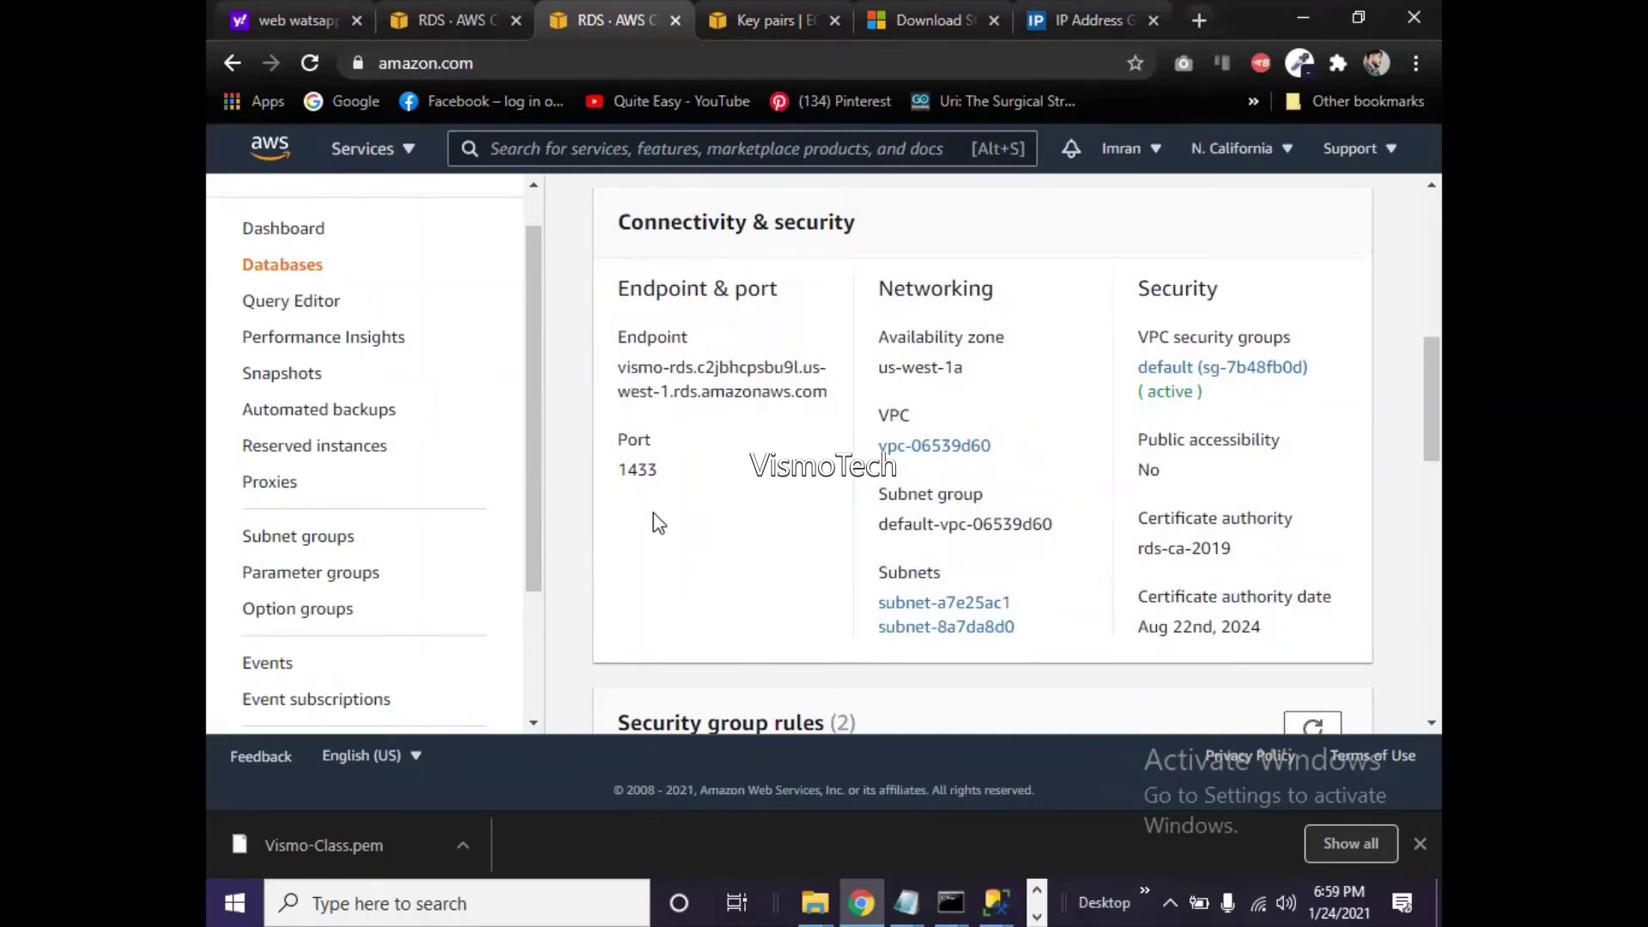
click(949, 901)
click(1037, 837)
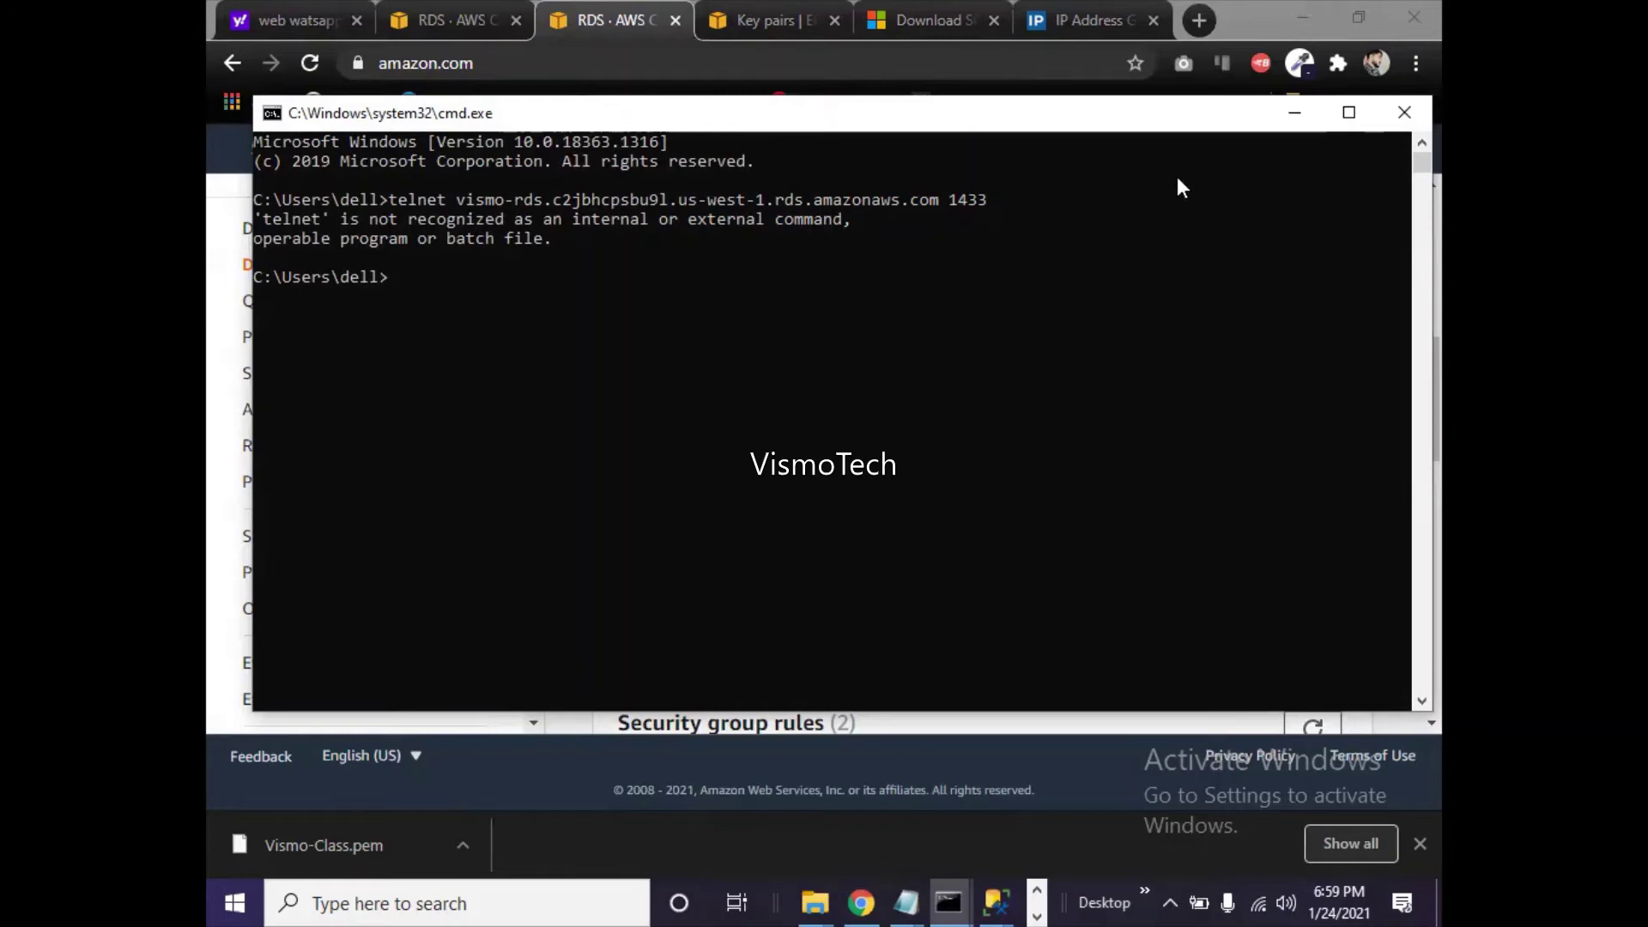
click(1301, 111)
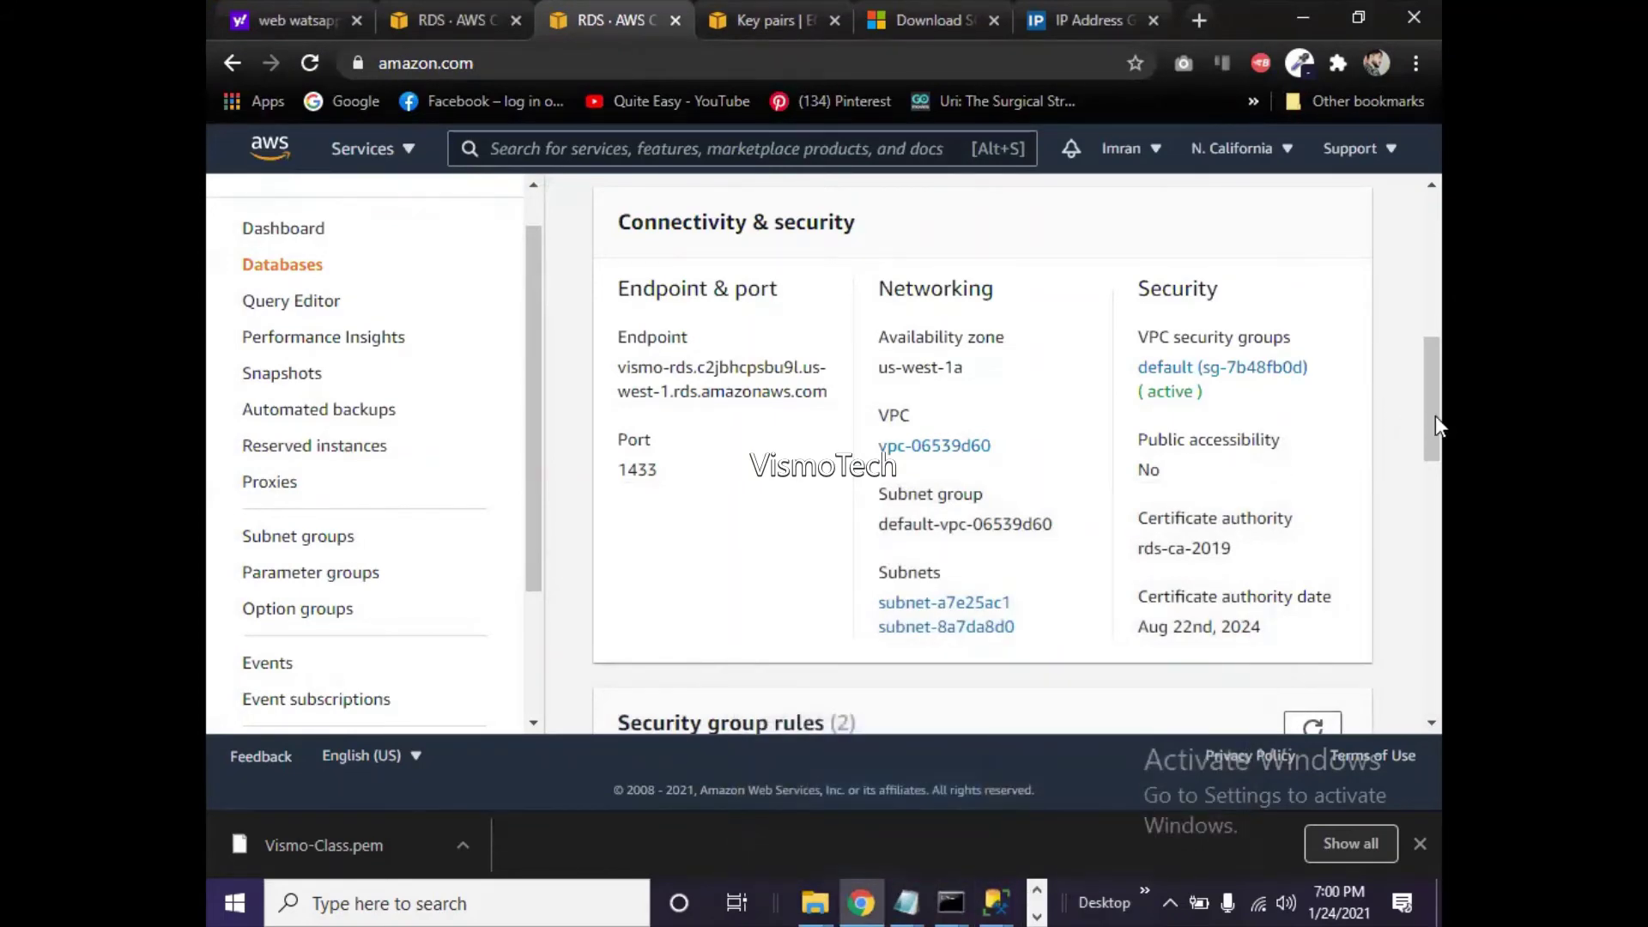
drag(1435, 416, 1428, 275)
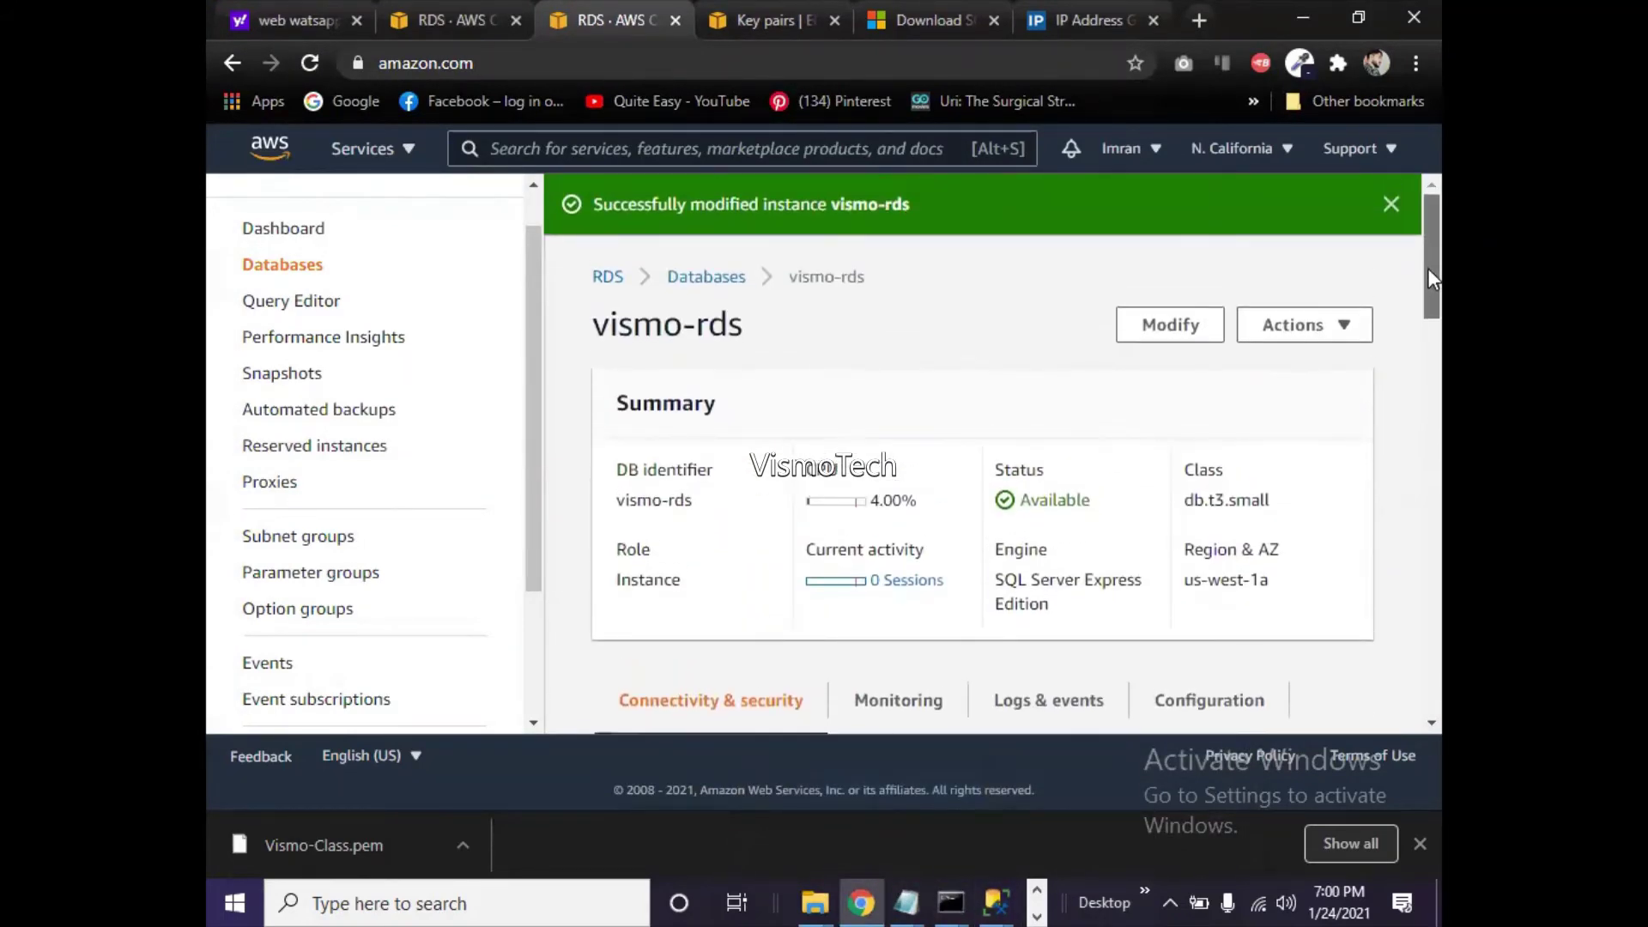
key(F5)
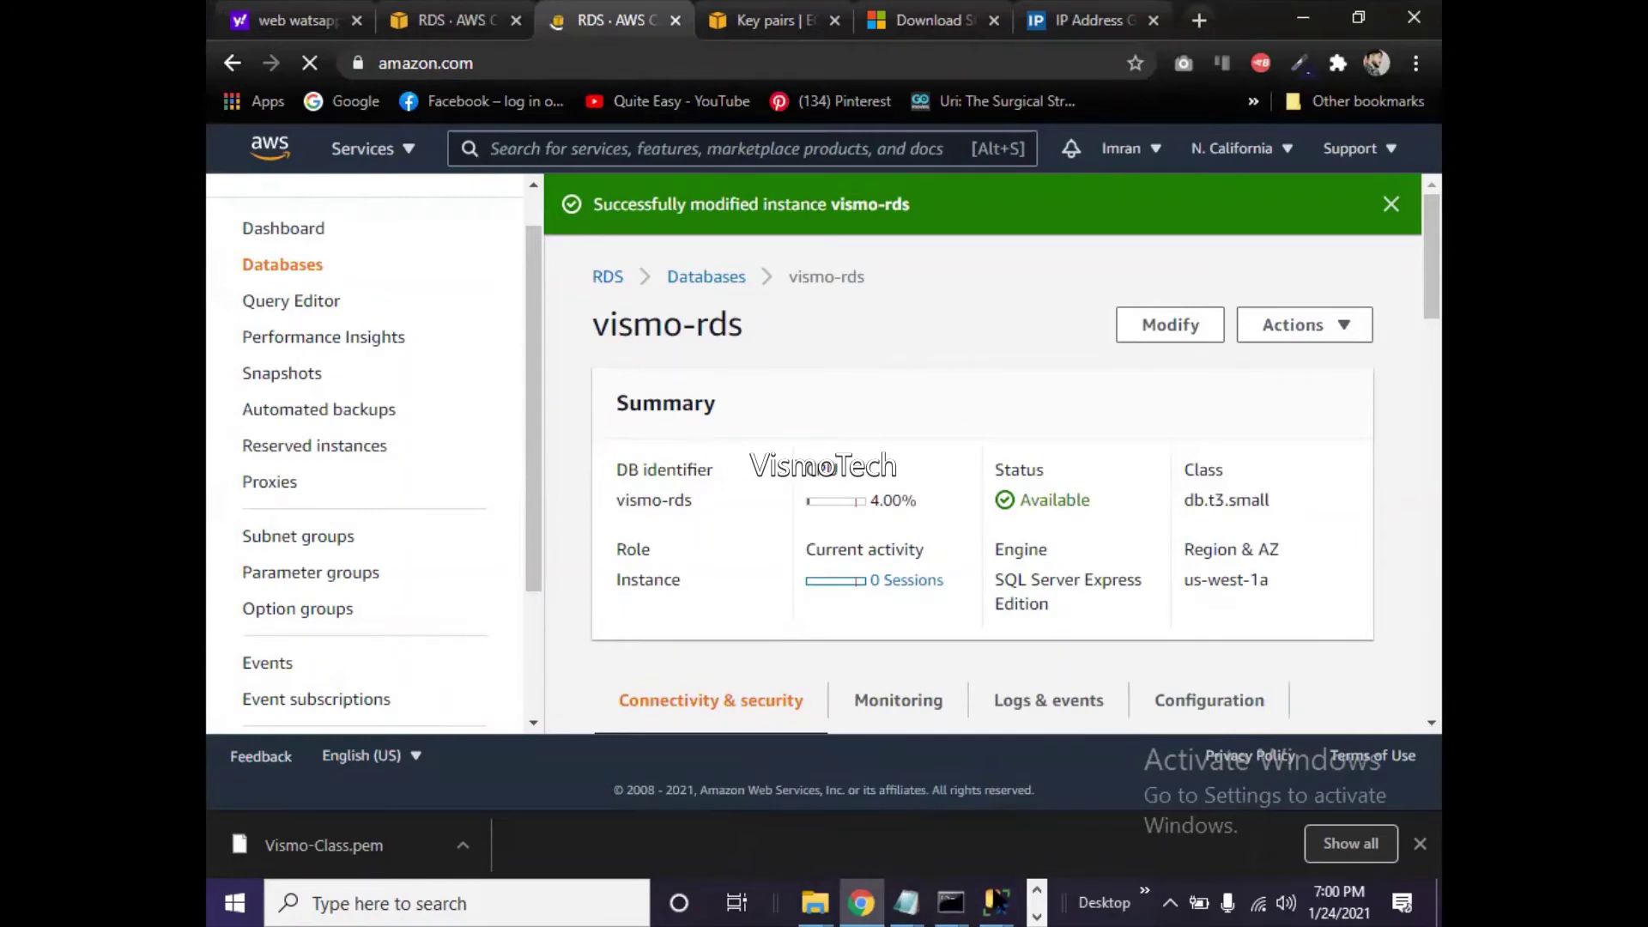
- Dismiss the SSMS error 53 connection failure and bring the RDS page back
mouse_move(996, 901)
click(1064, 782)
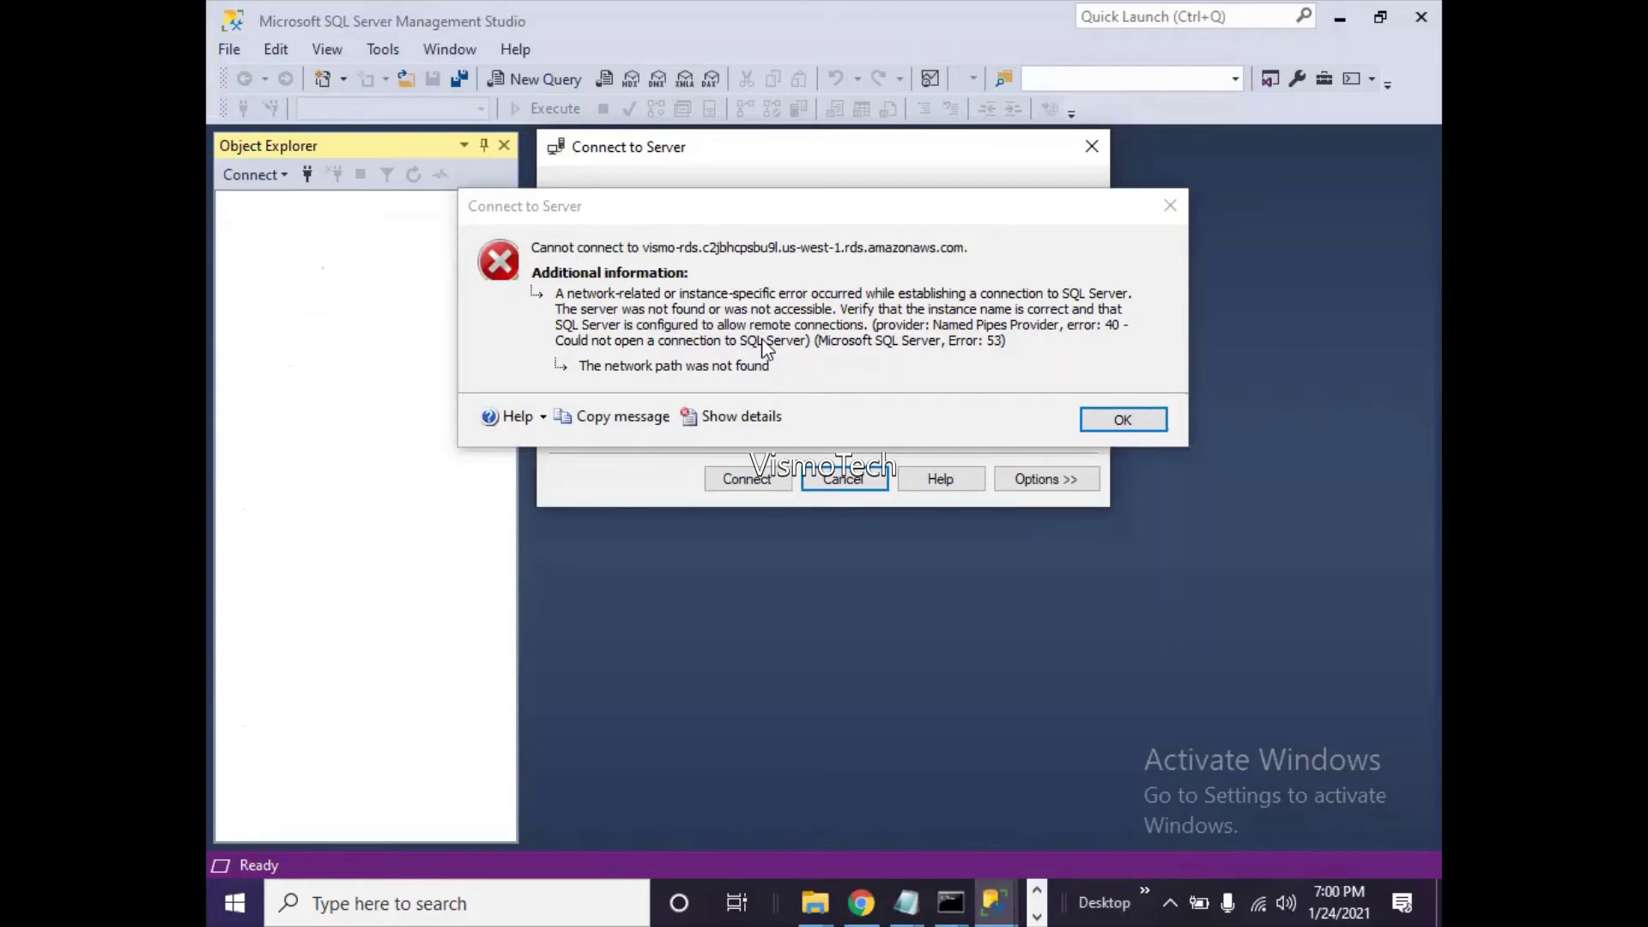
click(1138, 422)
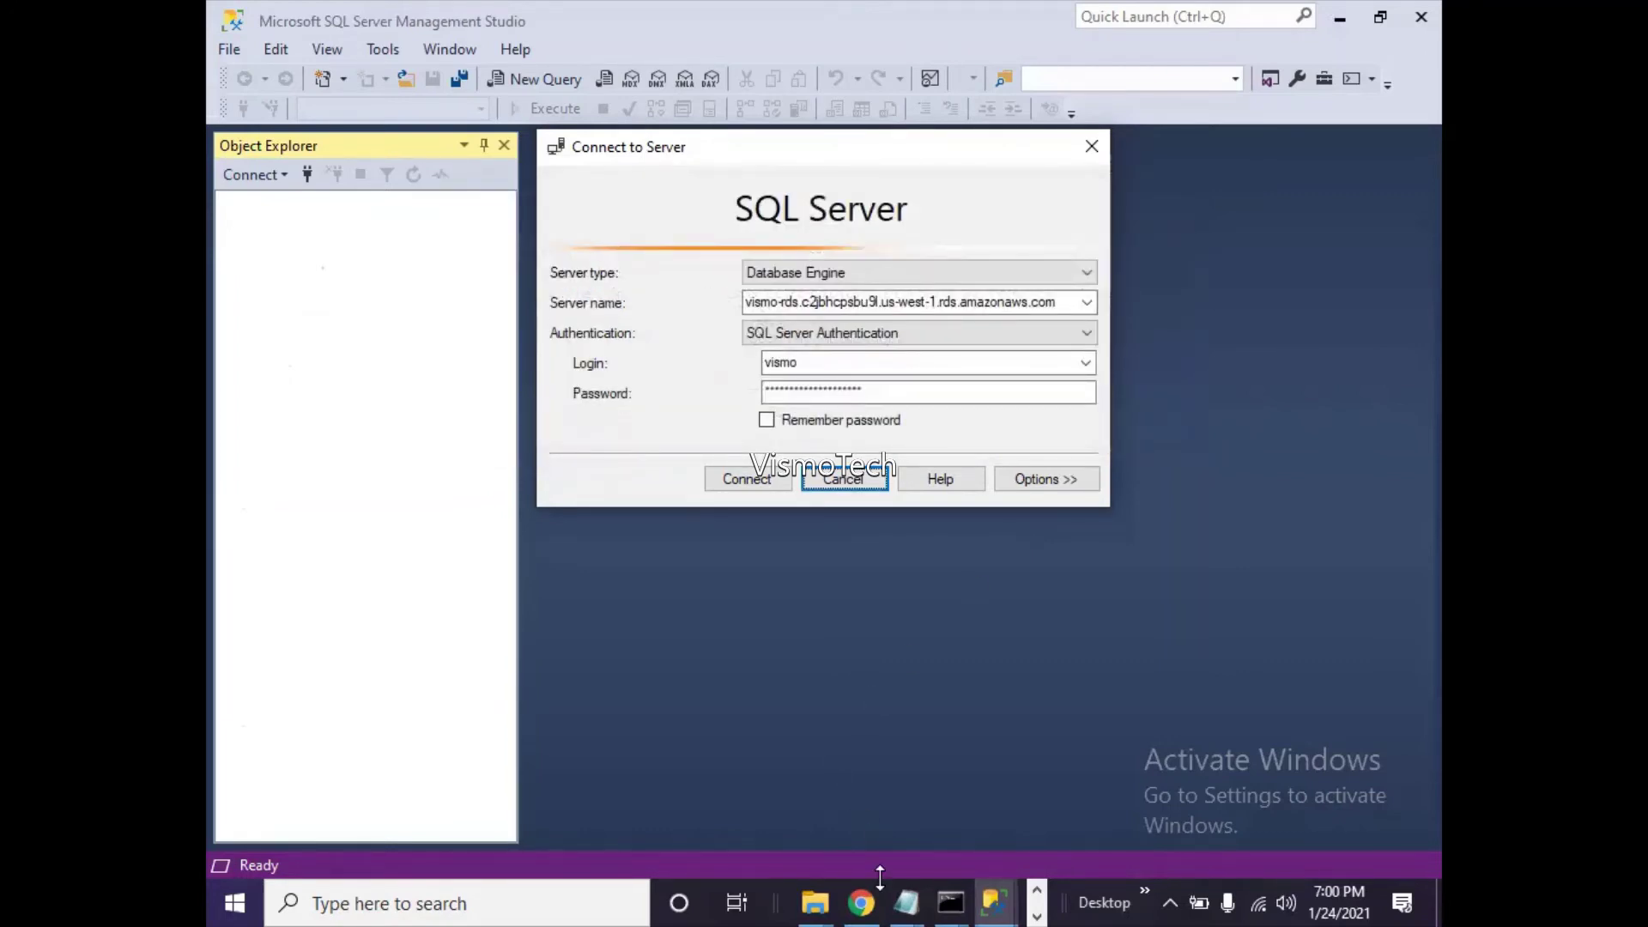
click(864, 899)
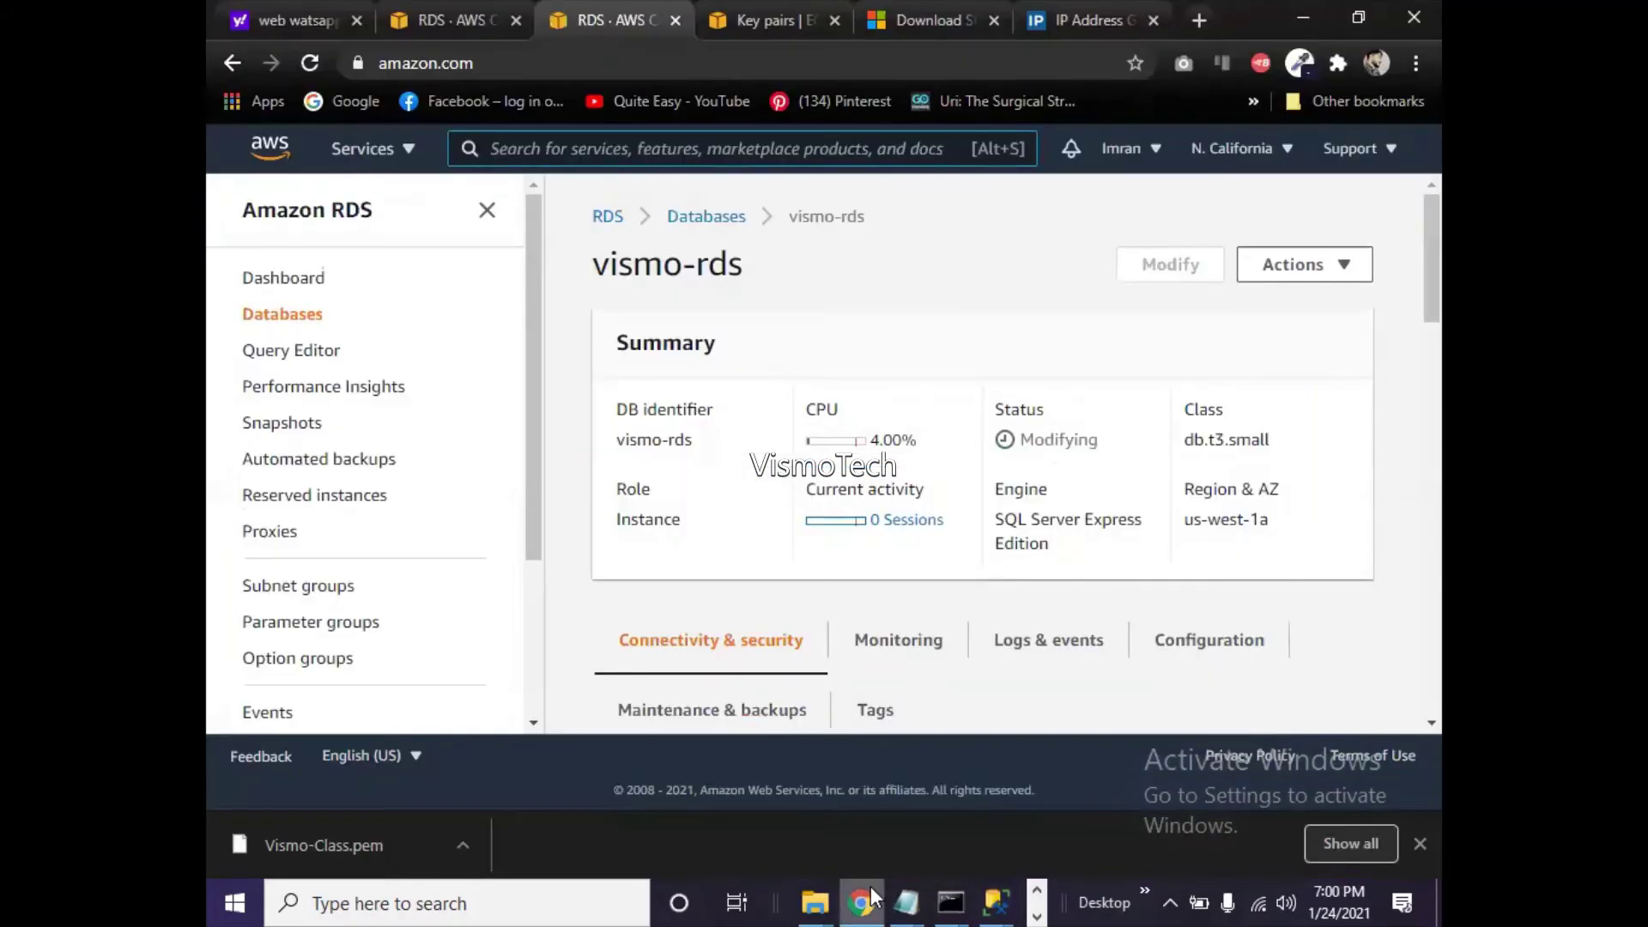
- Open the default (sg-7b48fb0d) security group link from Connectivity & security in a new tab
drag(1436, 297, 1430, 244)
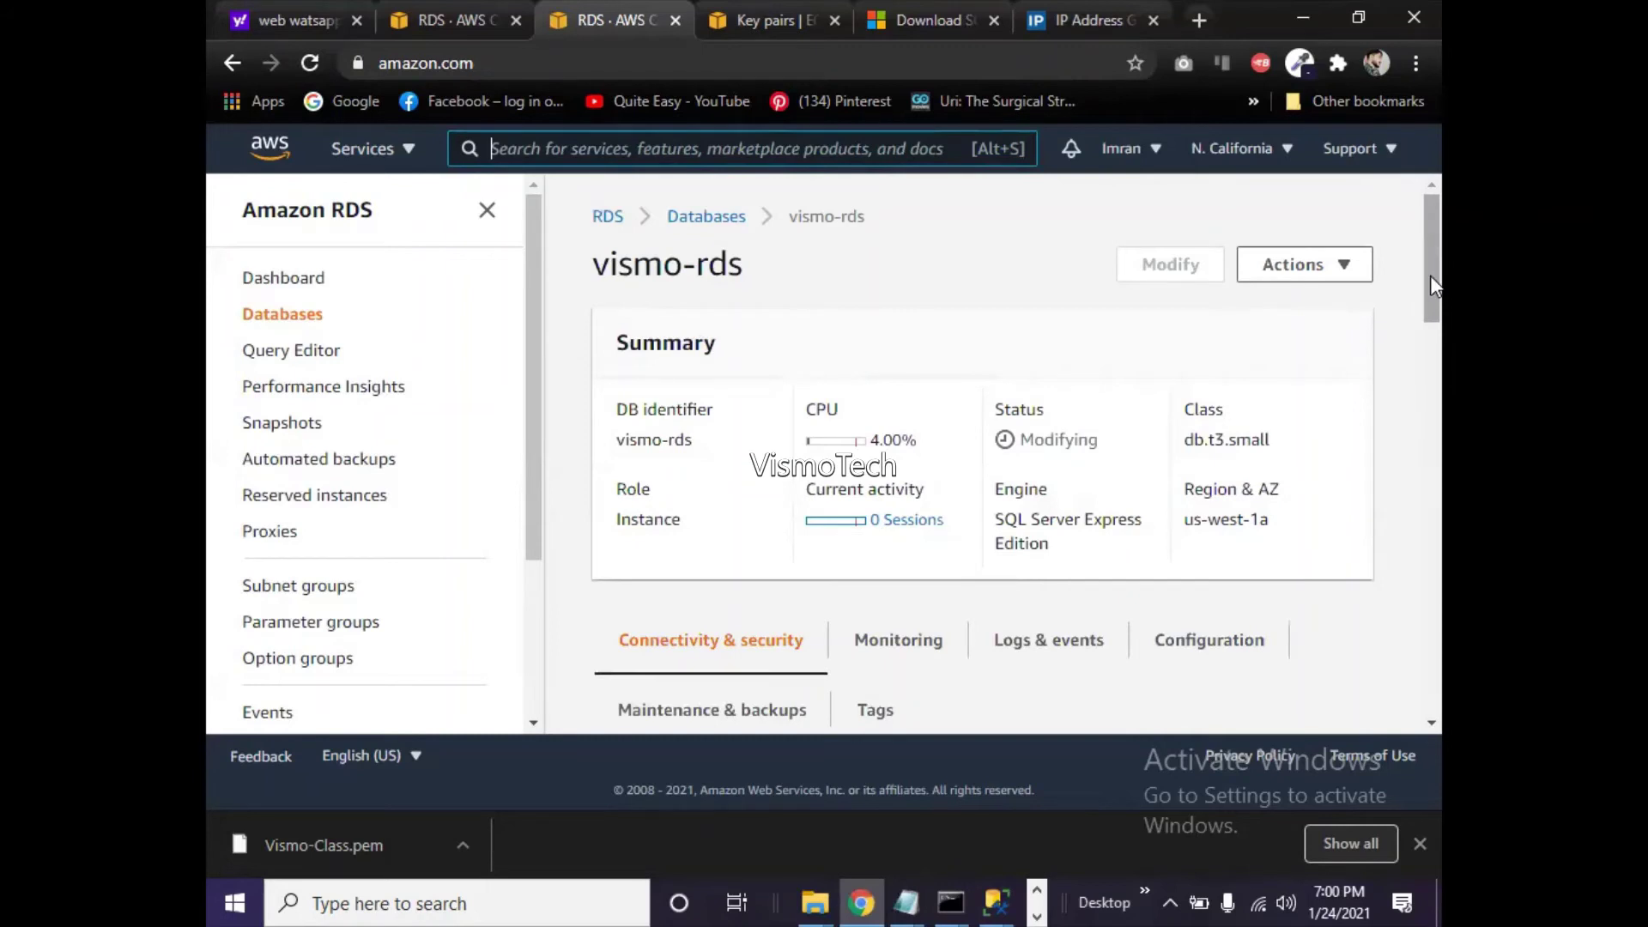
drag(1430, 275, 1439, 412)
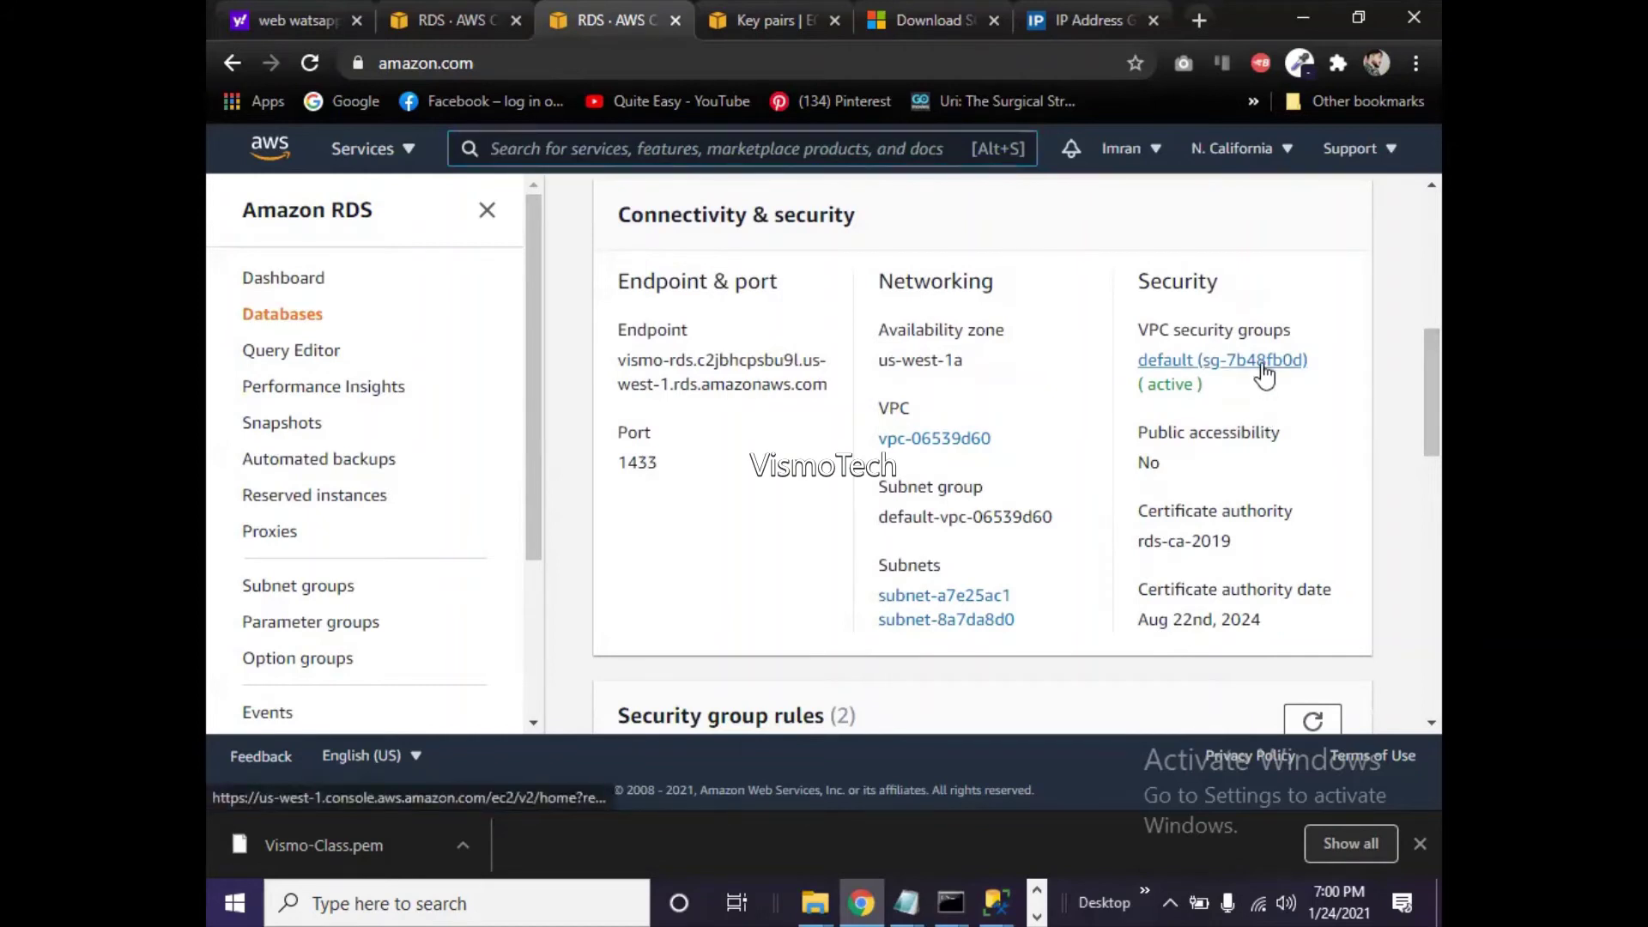
right_click(1262, 364)
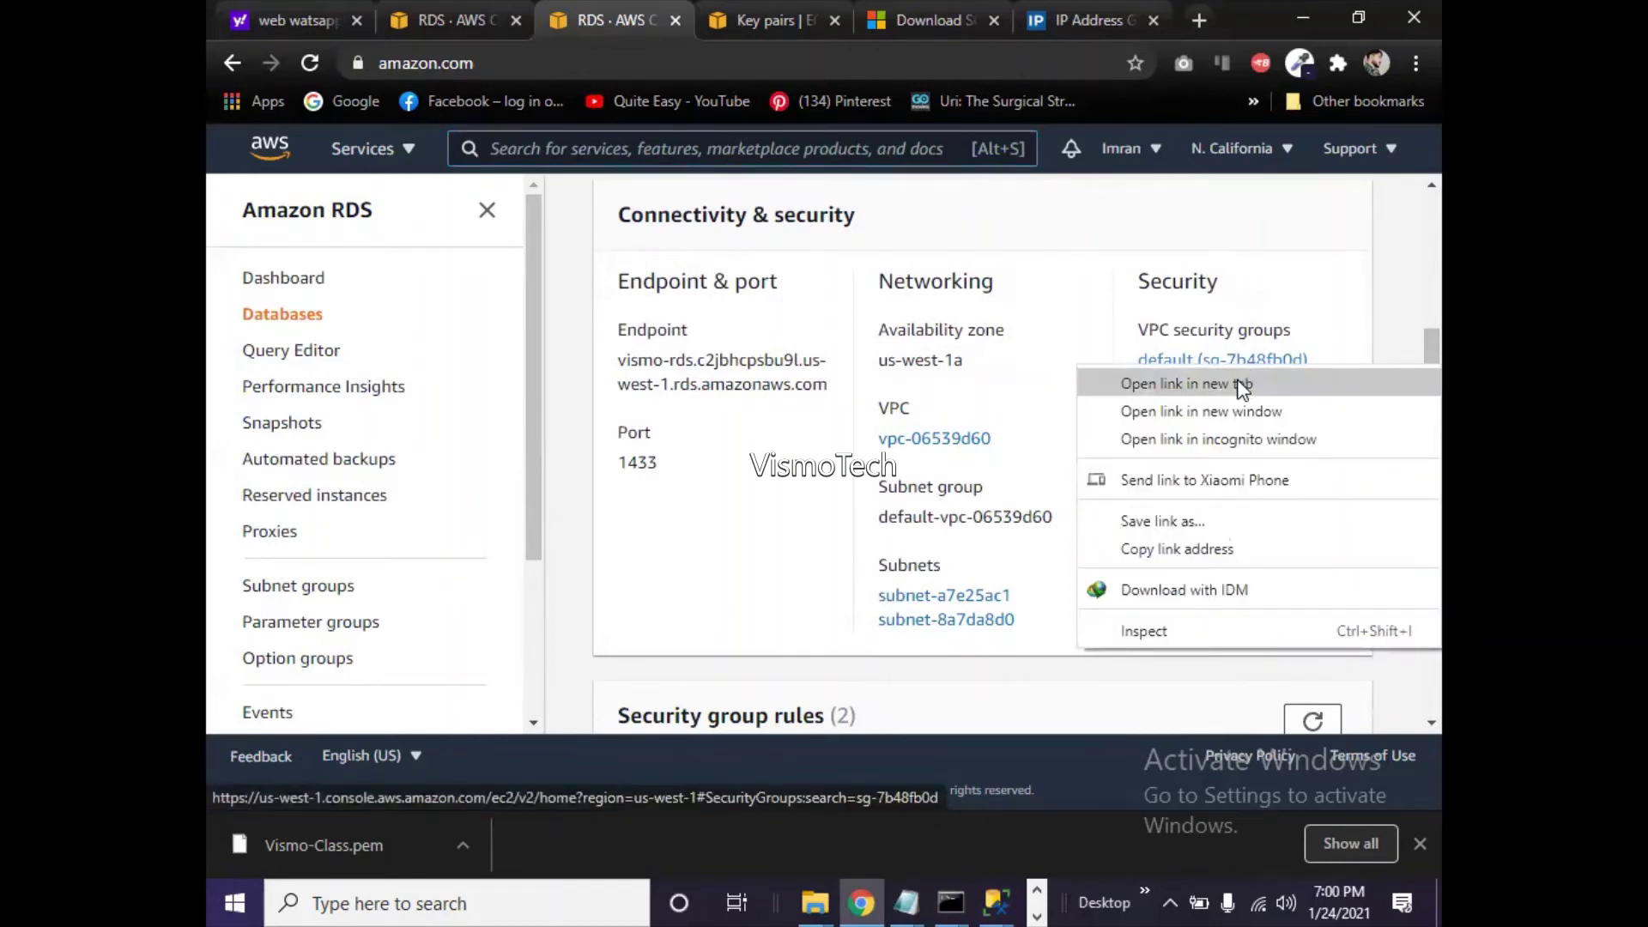
click(1242, 389)
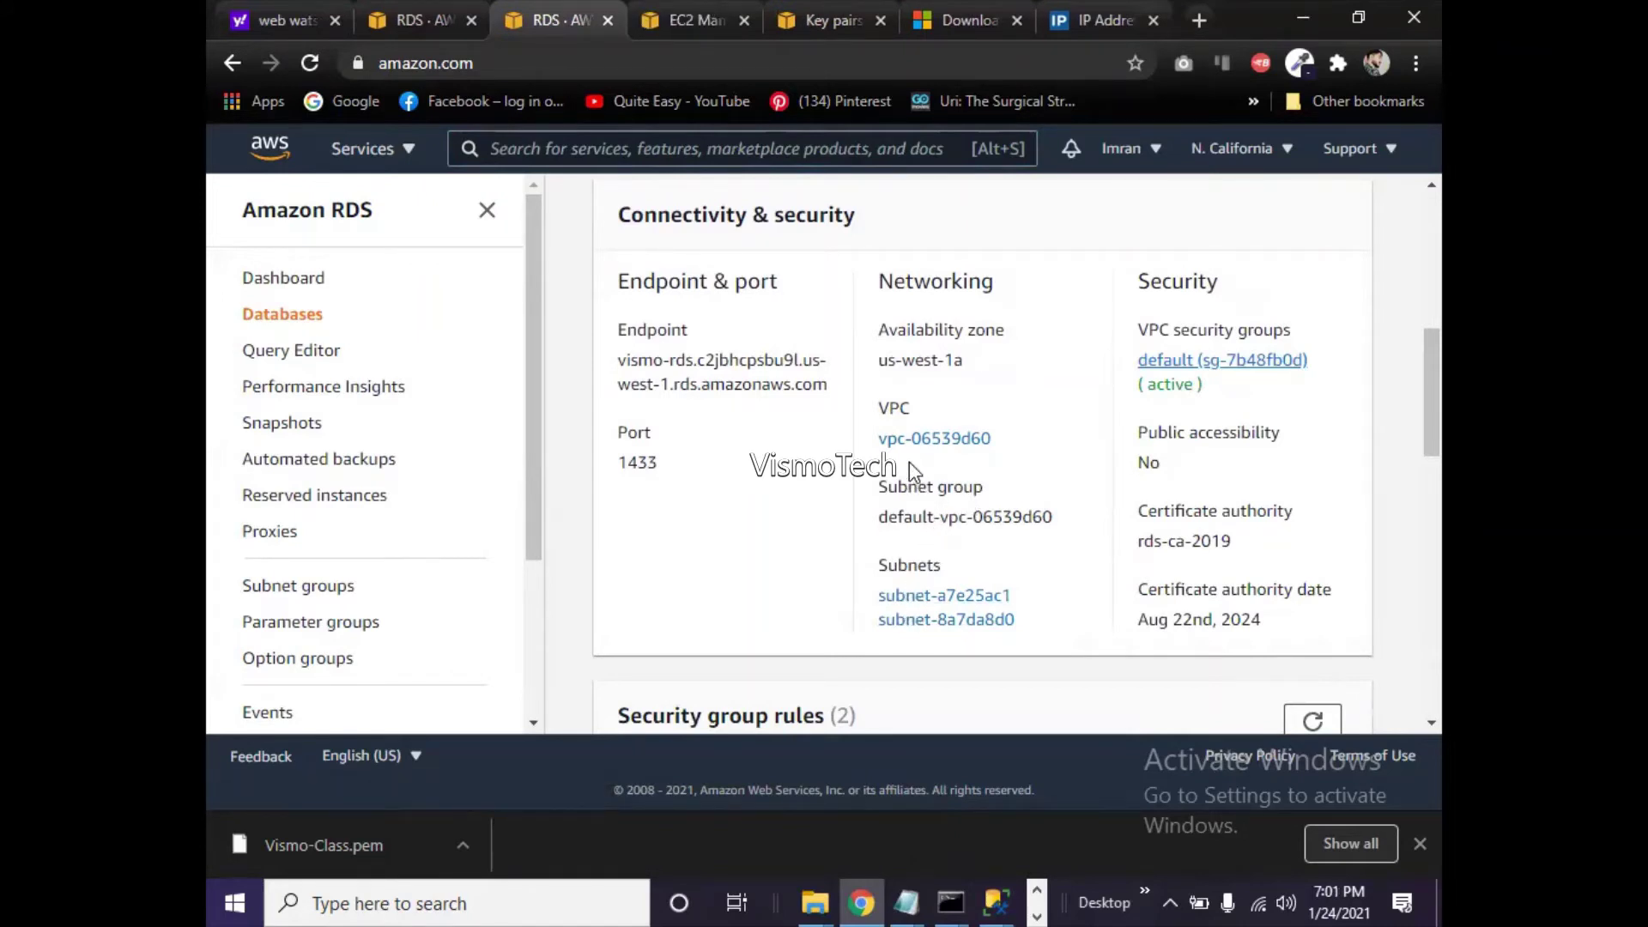
- Open security group sg-7b48fb0d and start editing its inbound rules
click(703, 28)
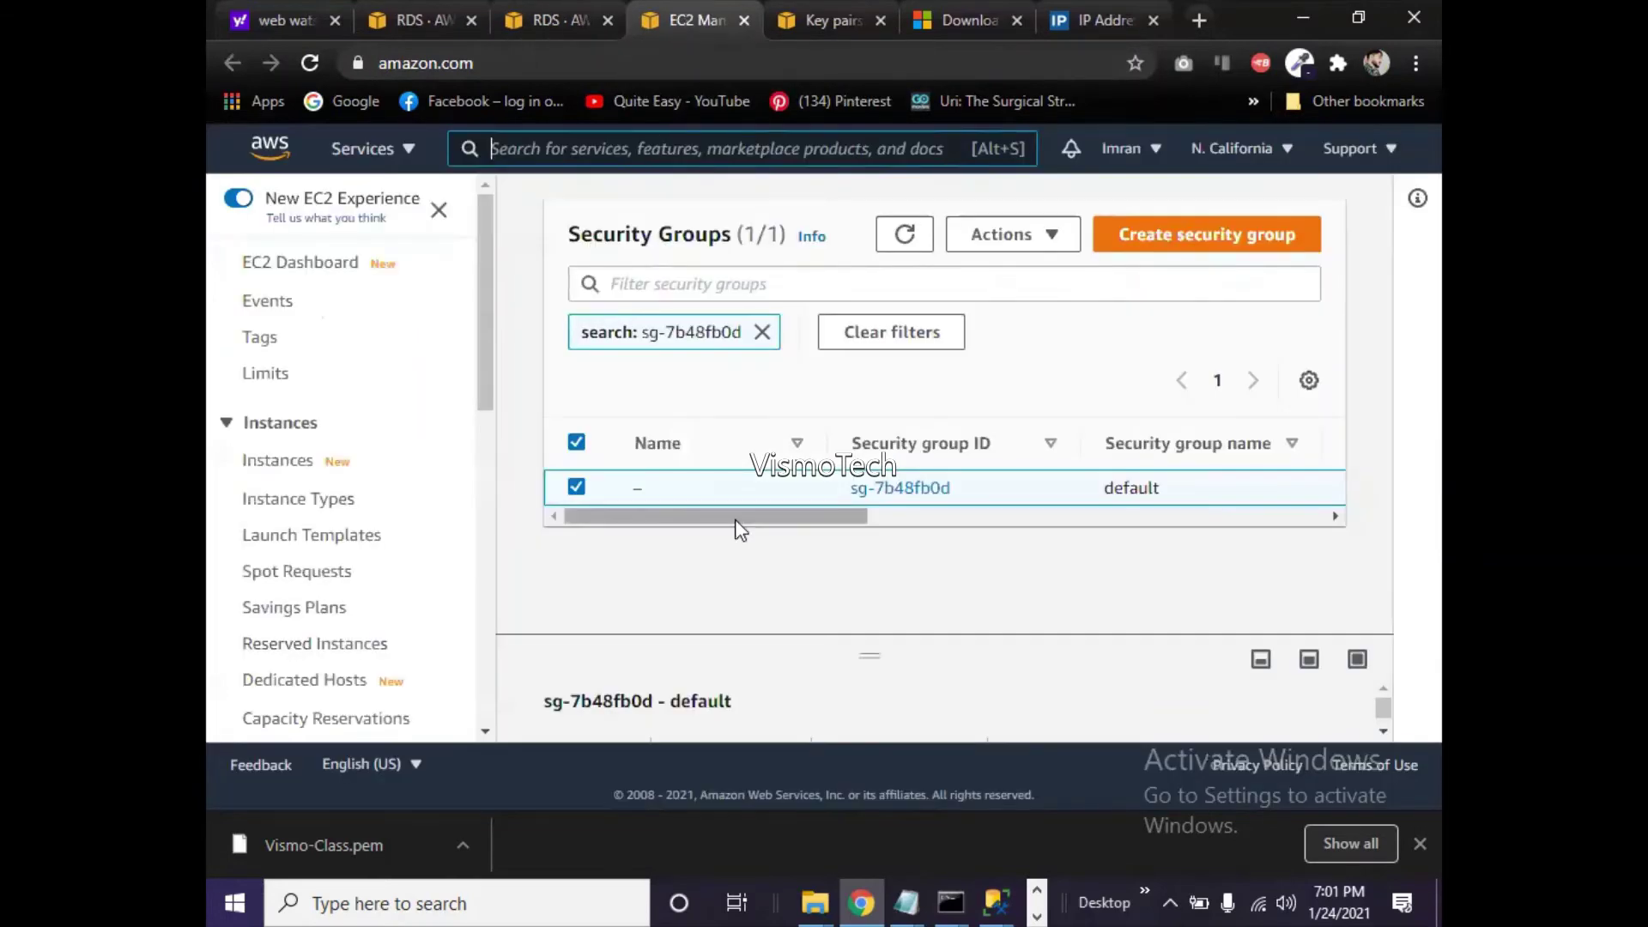
click(919, 494)
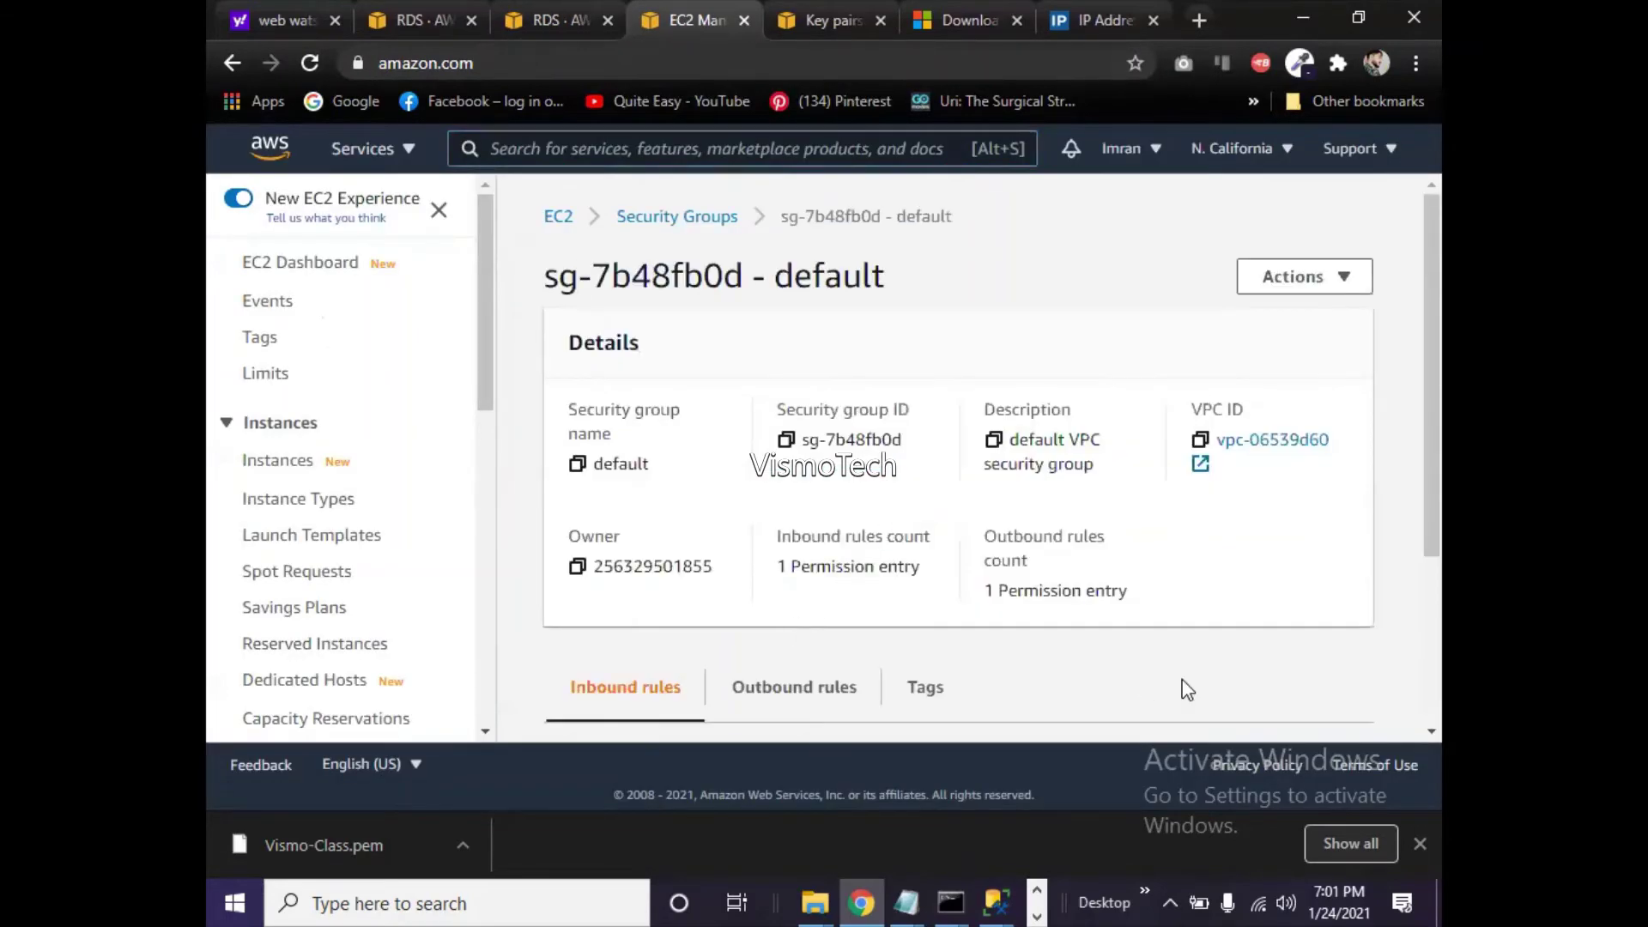
drag(1430, 494, 1438, 610)
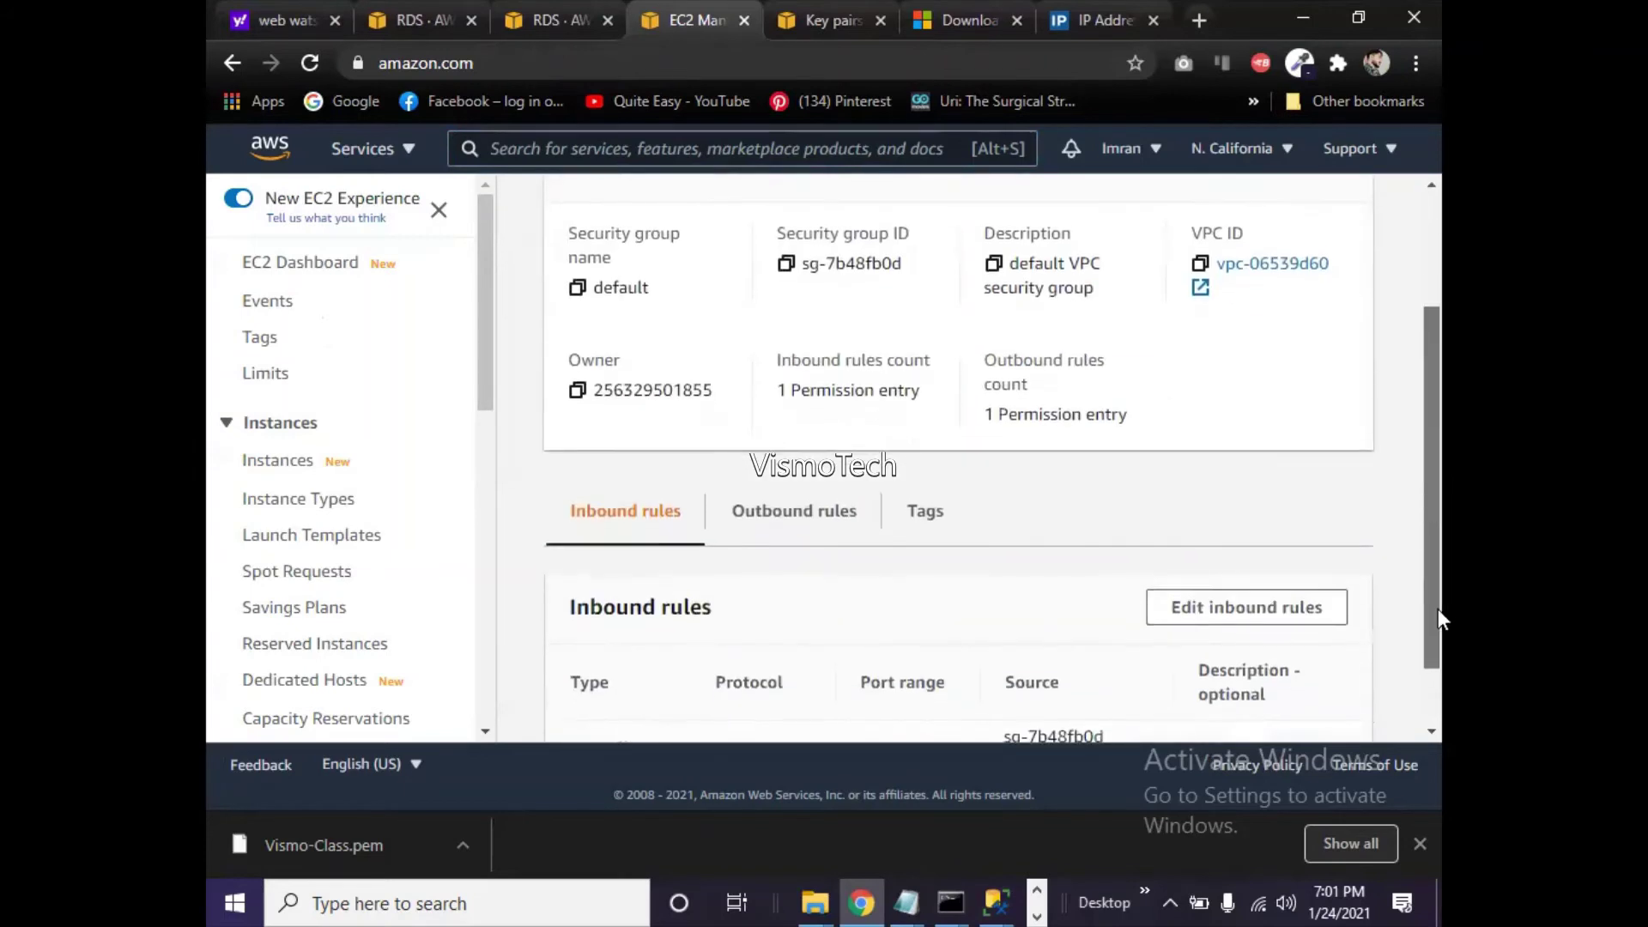
click(1315, 603)
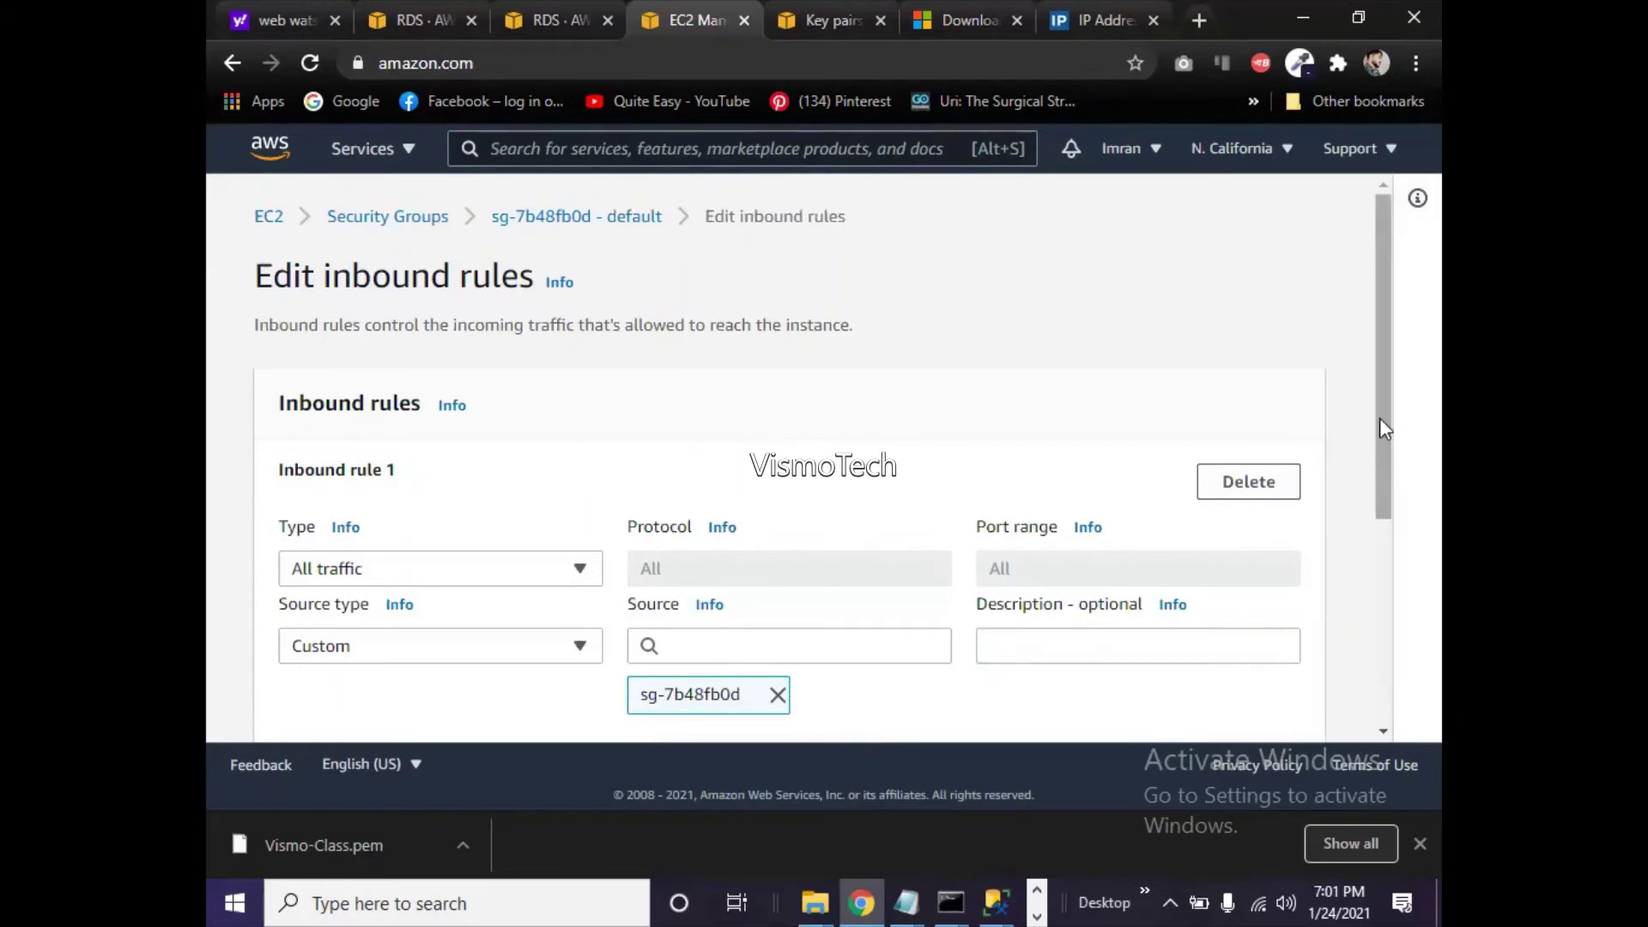
drag(1379, 419, 1394, 544)
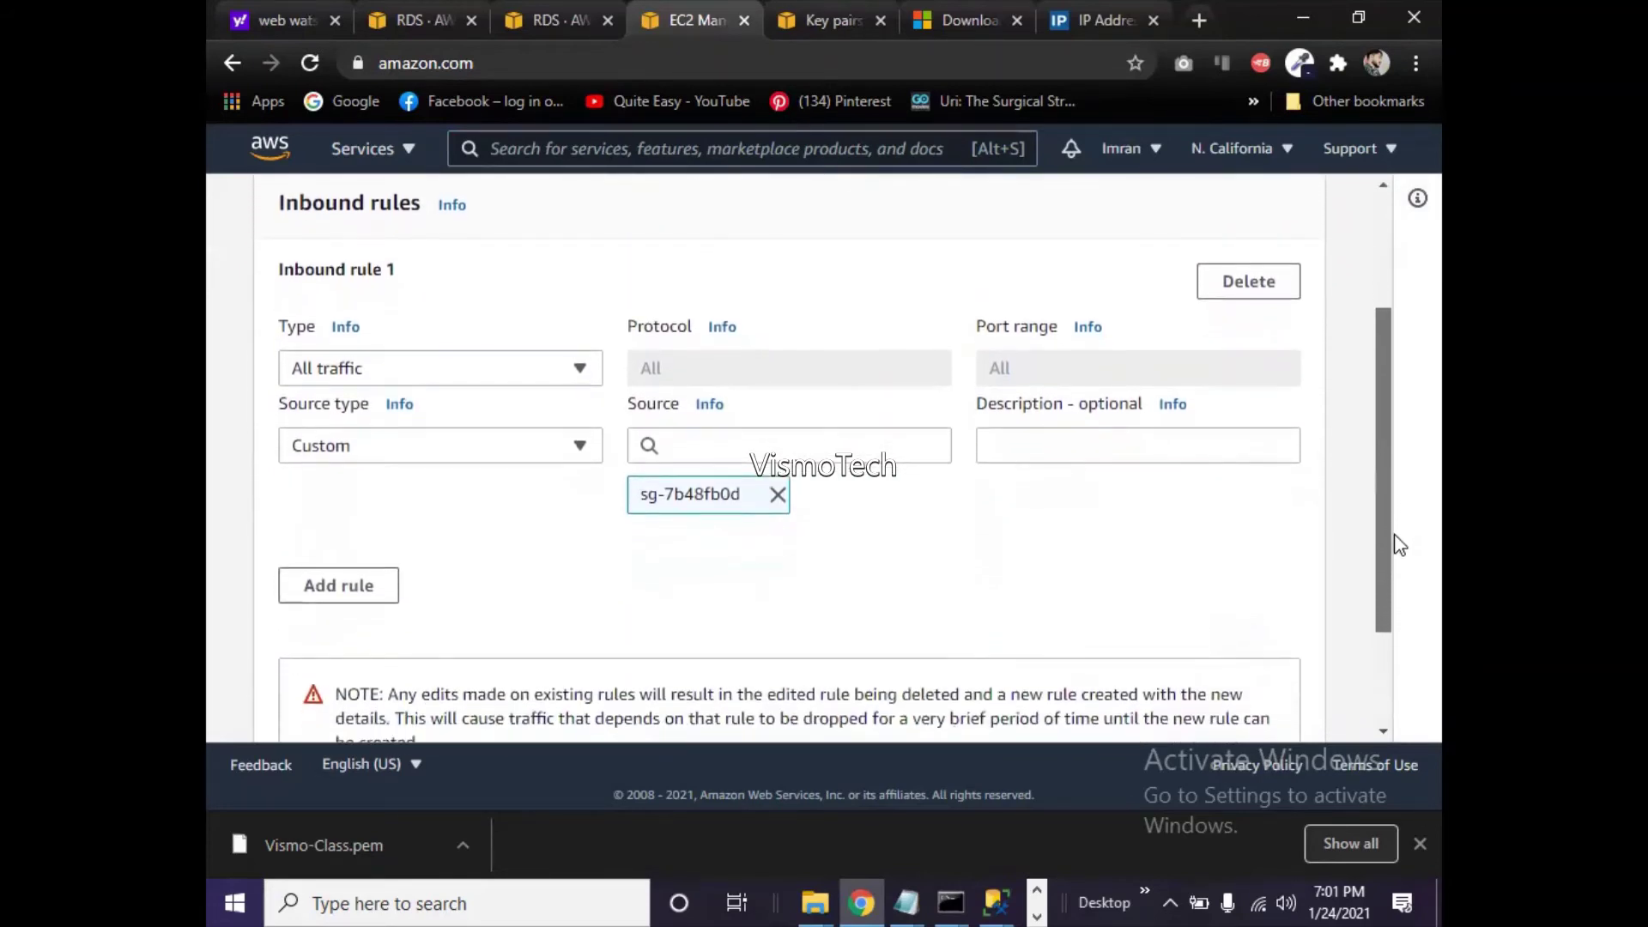
- Add inbound rule 2 allowing All traffic from 0.0.0.0/0 and save the rules
click(344, 587)
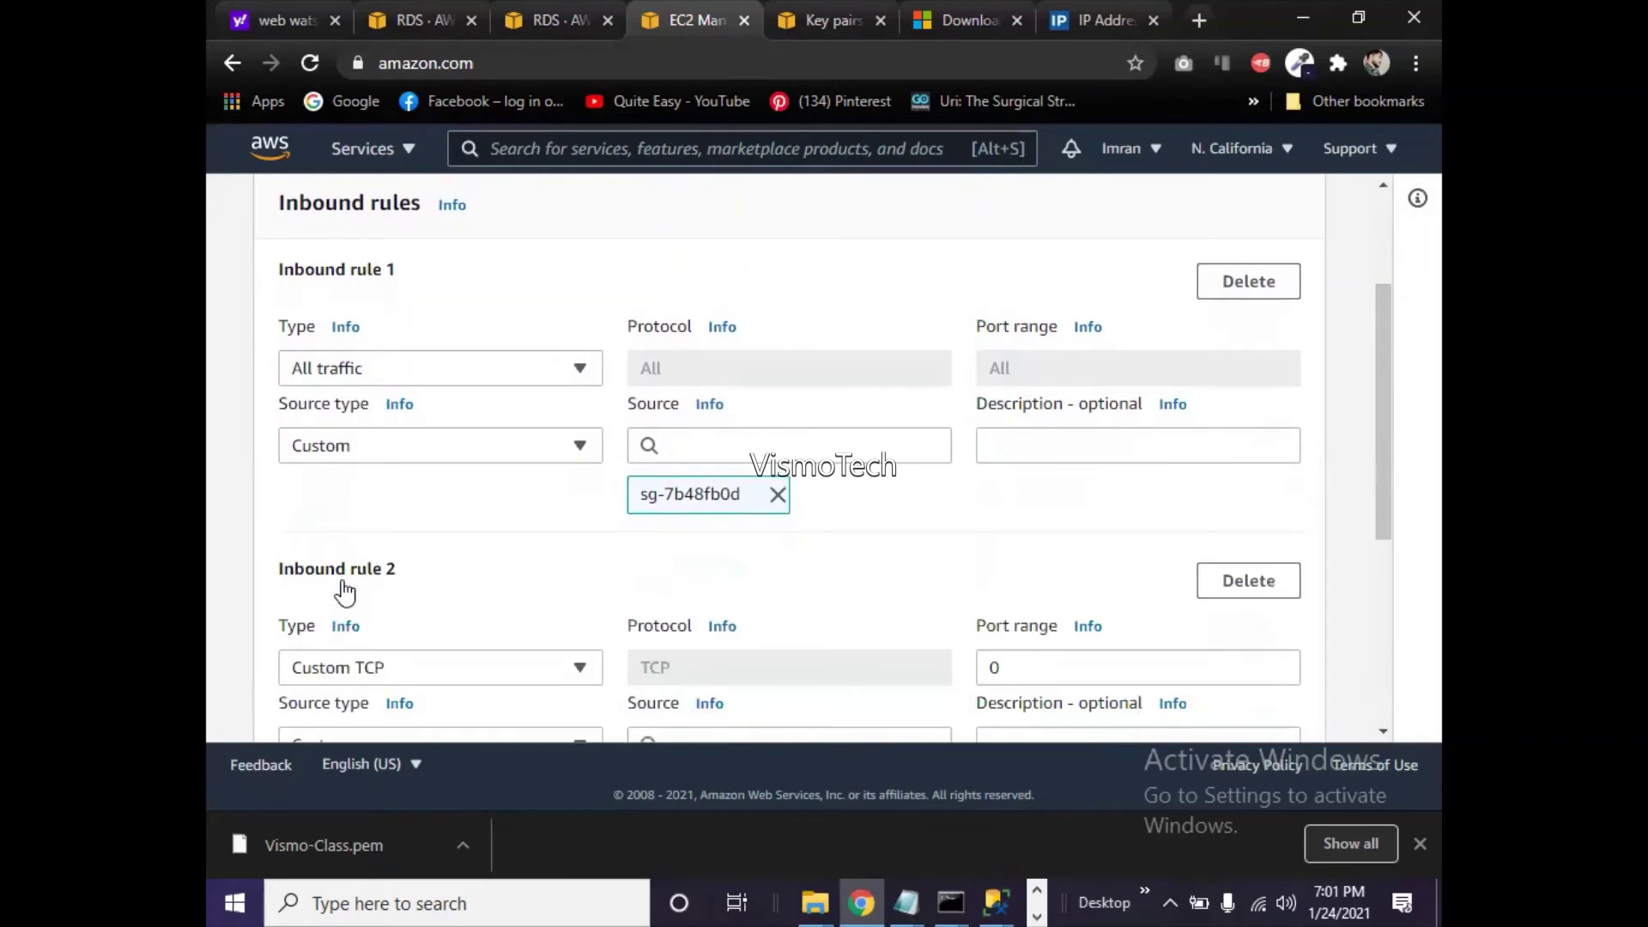
click(380, 667)
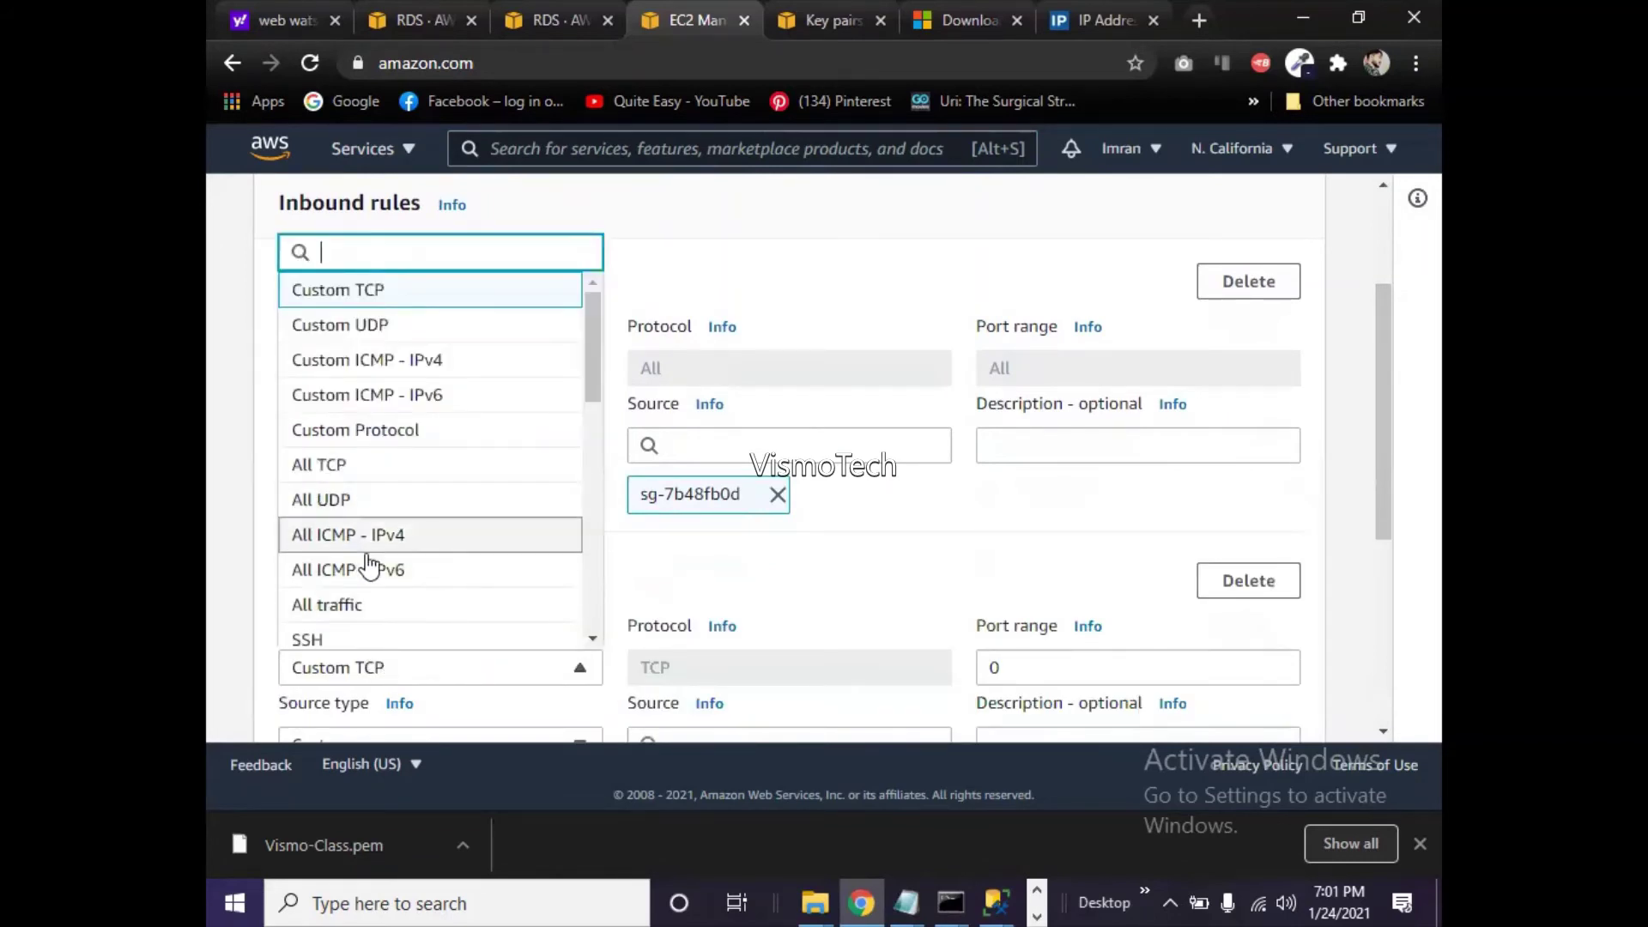
click(356, 604)
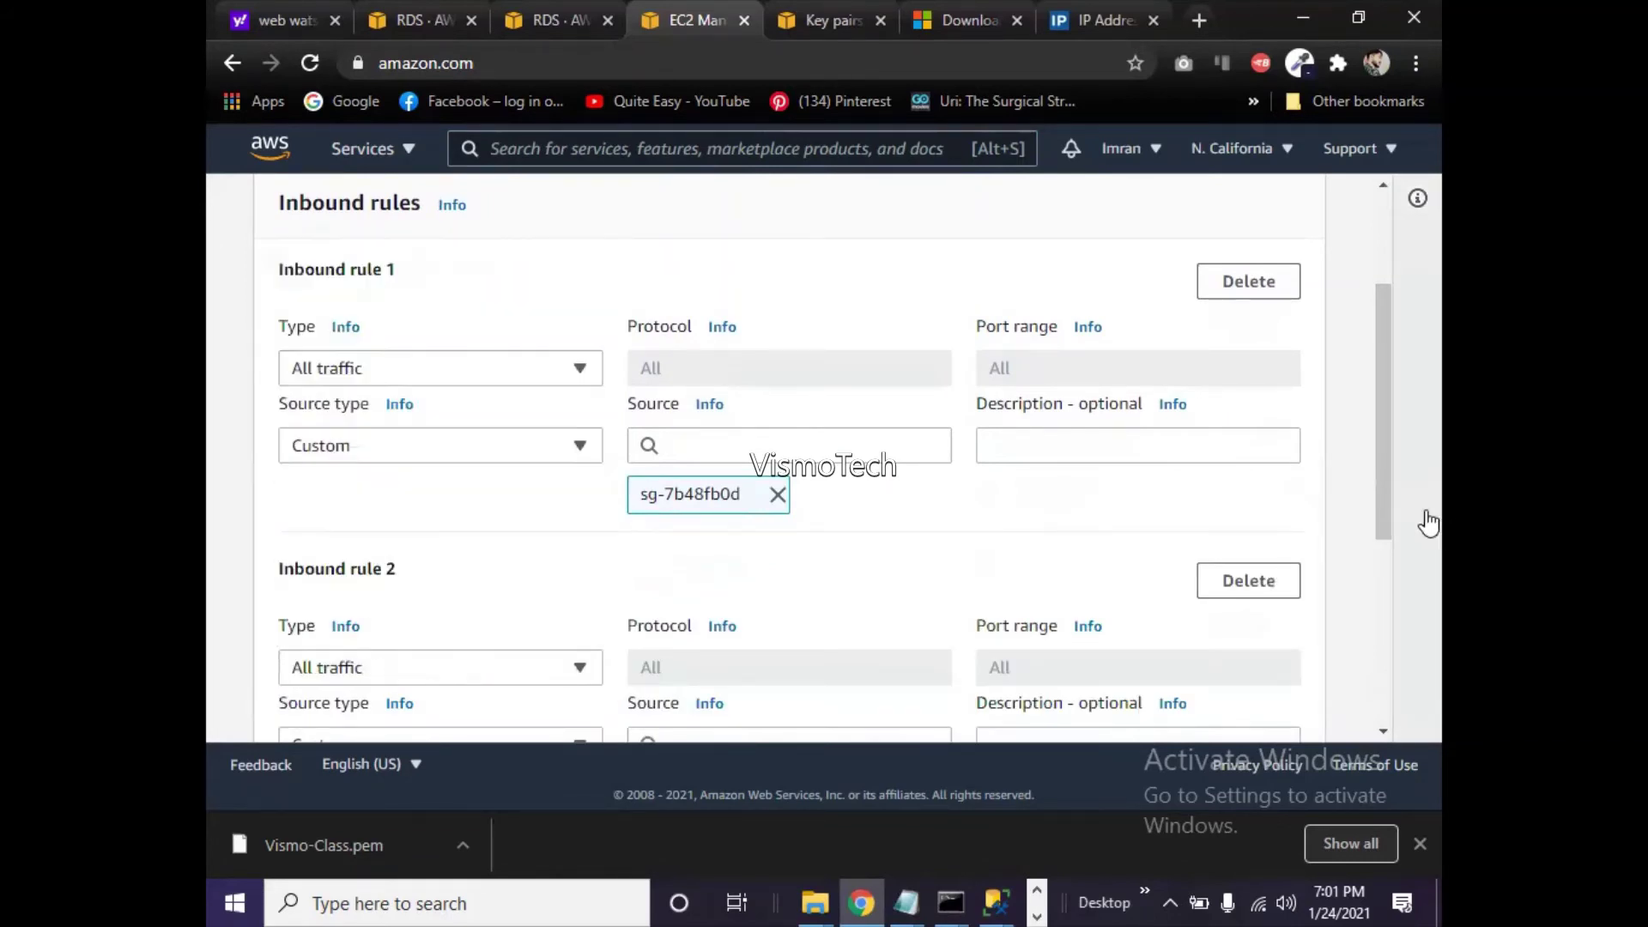
drag(1392, 464, 1398, 533)
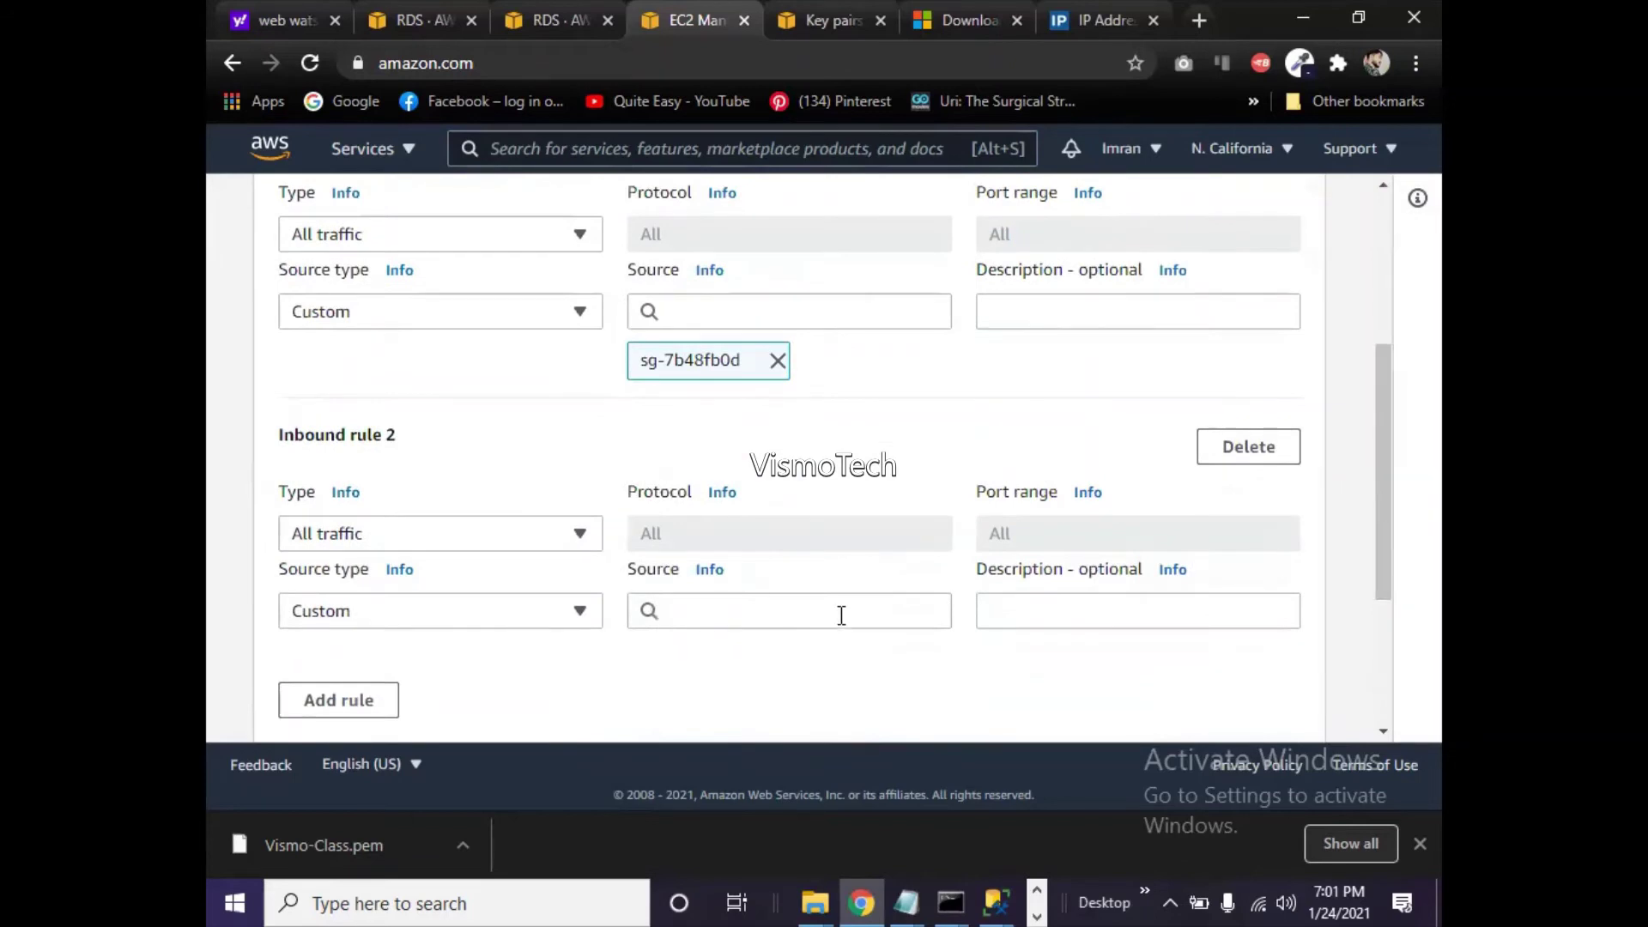
click(708, 610)
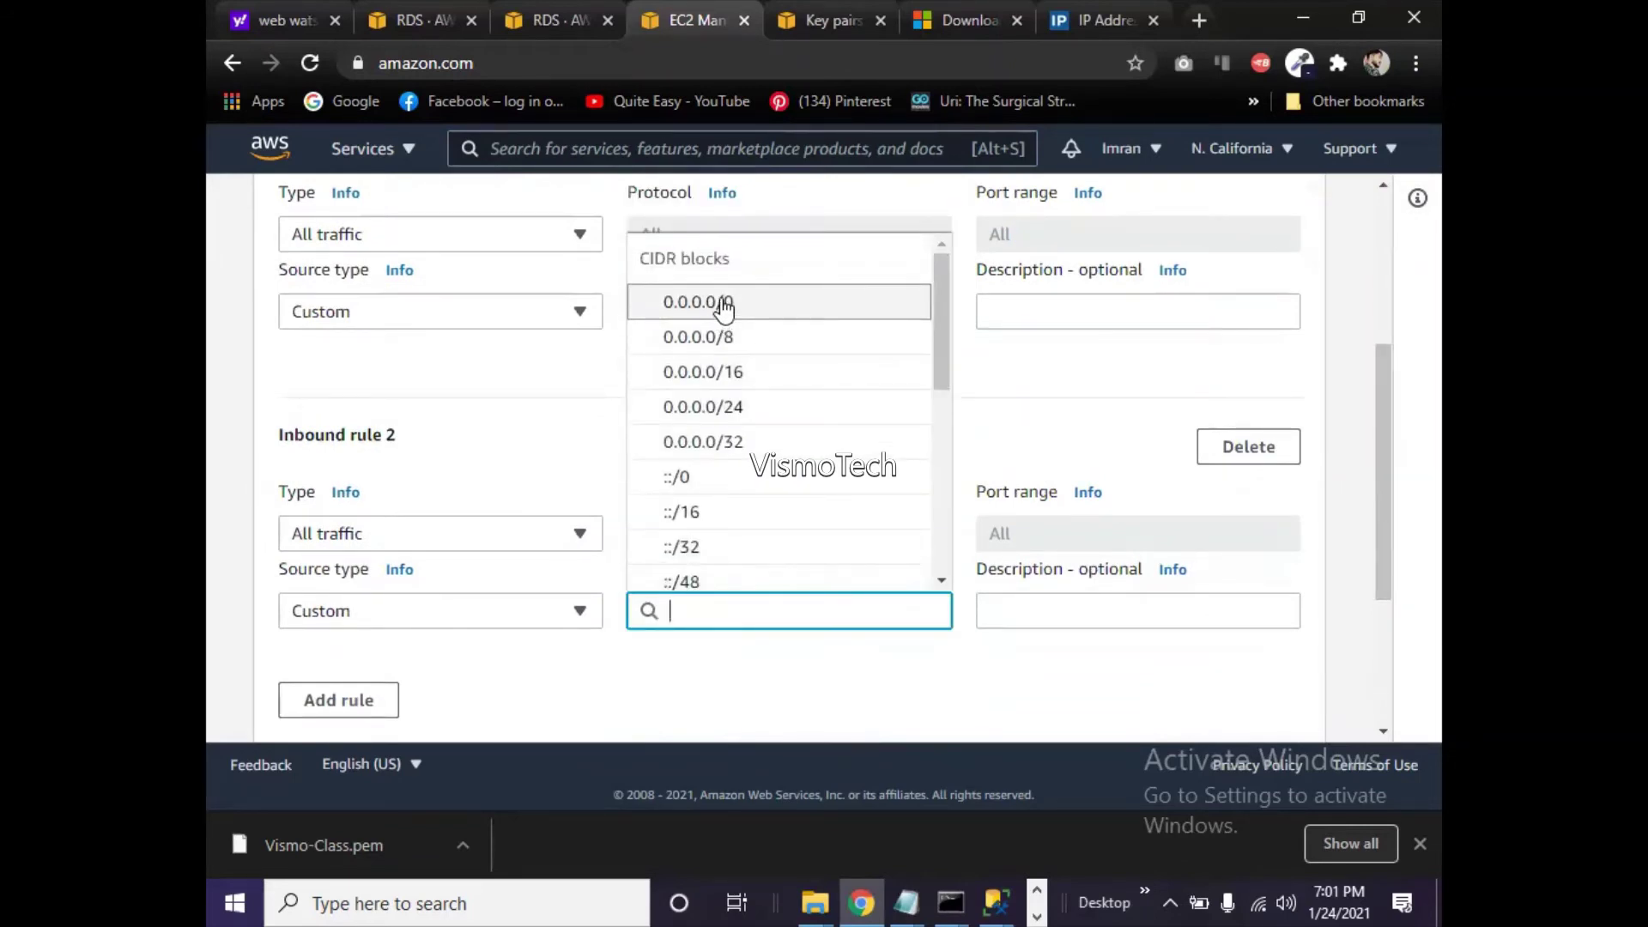
click(724, 303)
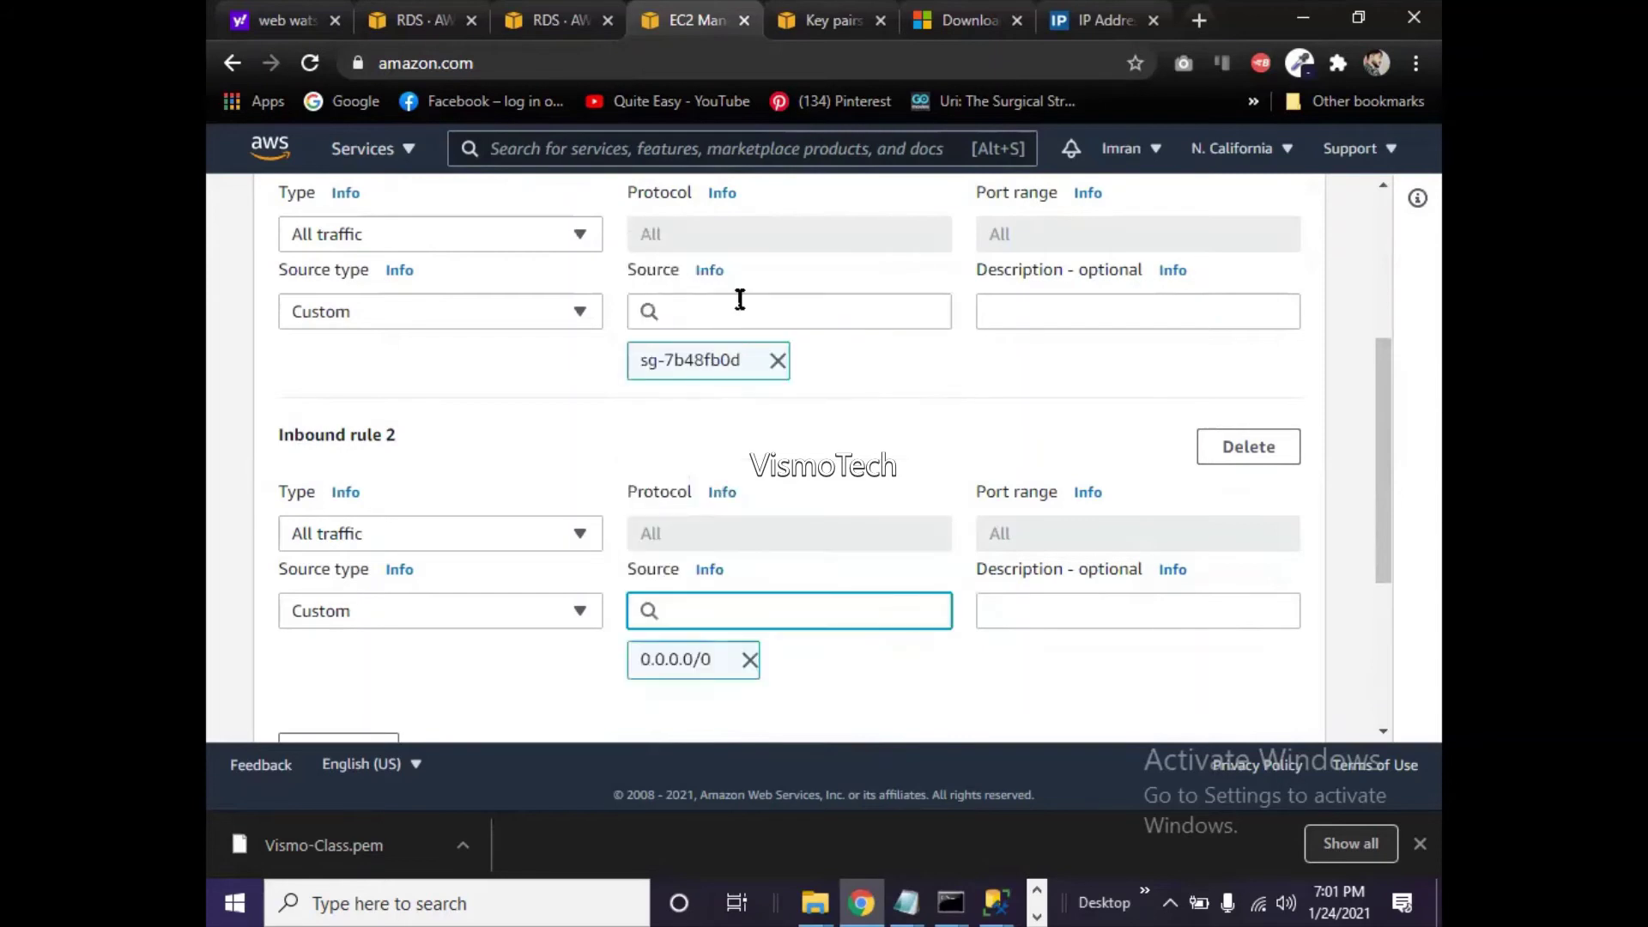
drag(1394, 543, 1405, 687)
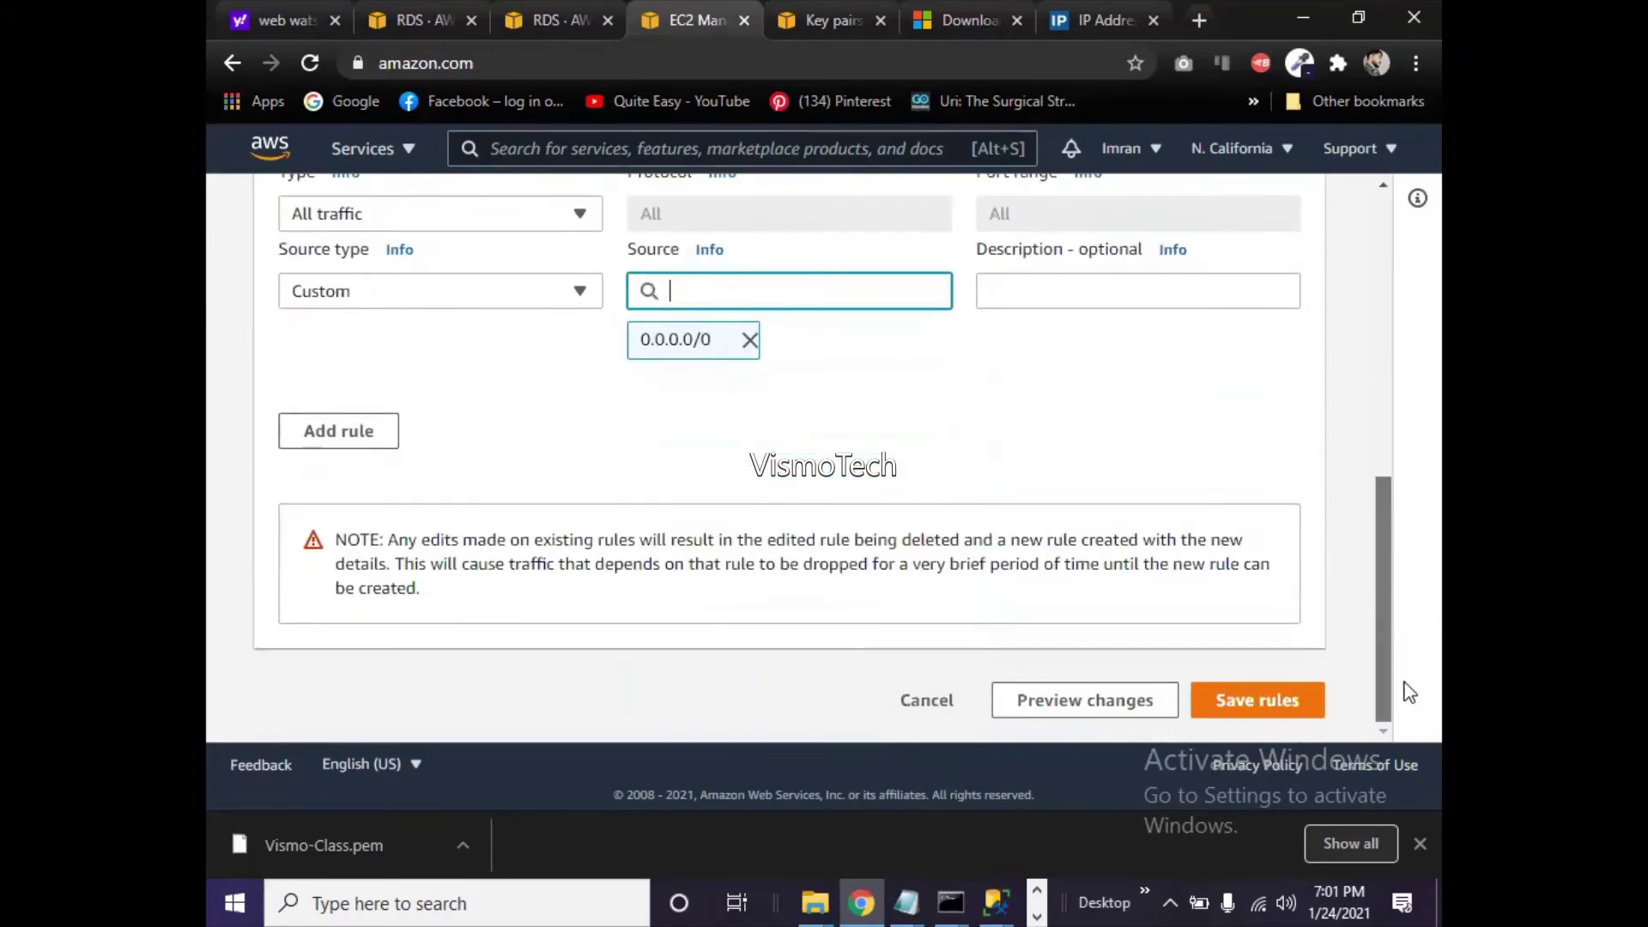
click(1246, 709)
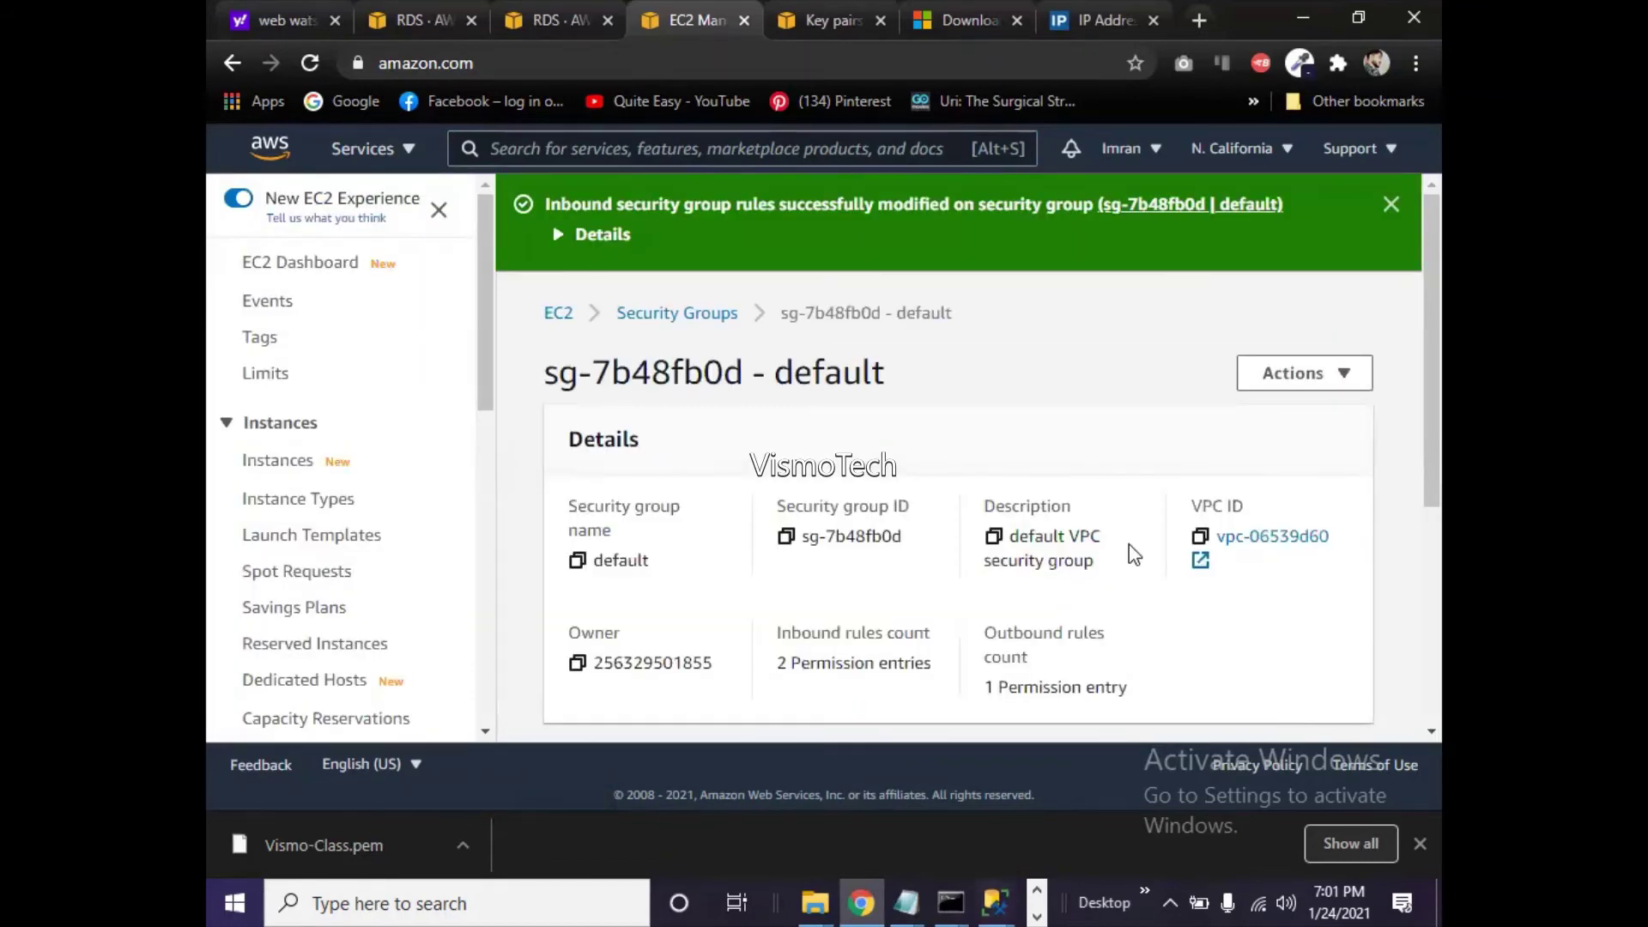
mouse_move(1433, 284)
mouse_down()
mouse_move(1439, 472)
mouse_move(1421, 275)
mouse_up()
- Check vismo-rds public accessibility and return to the RDS Databases list
click(549, 18)
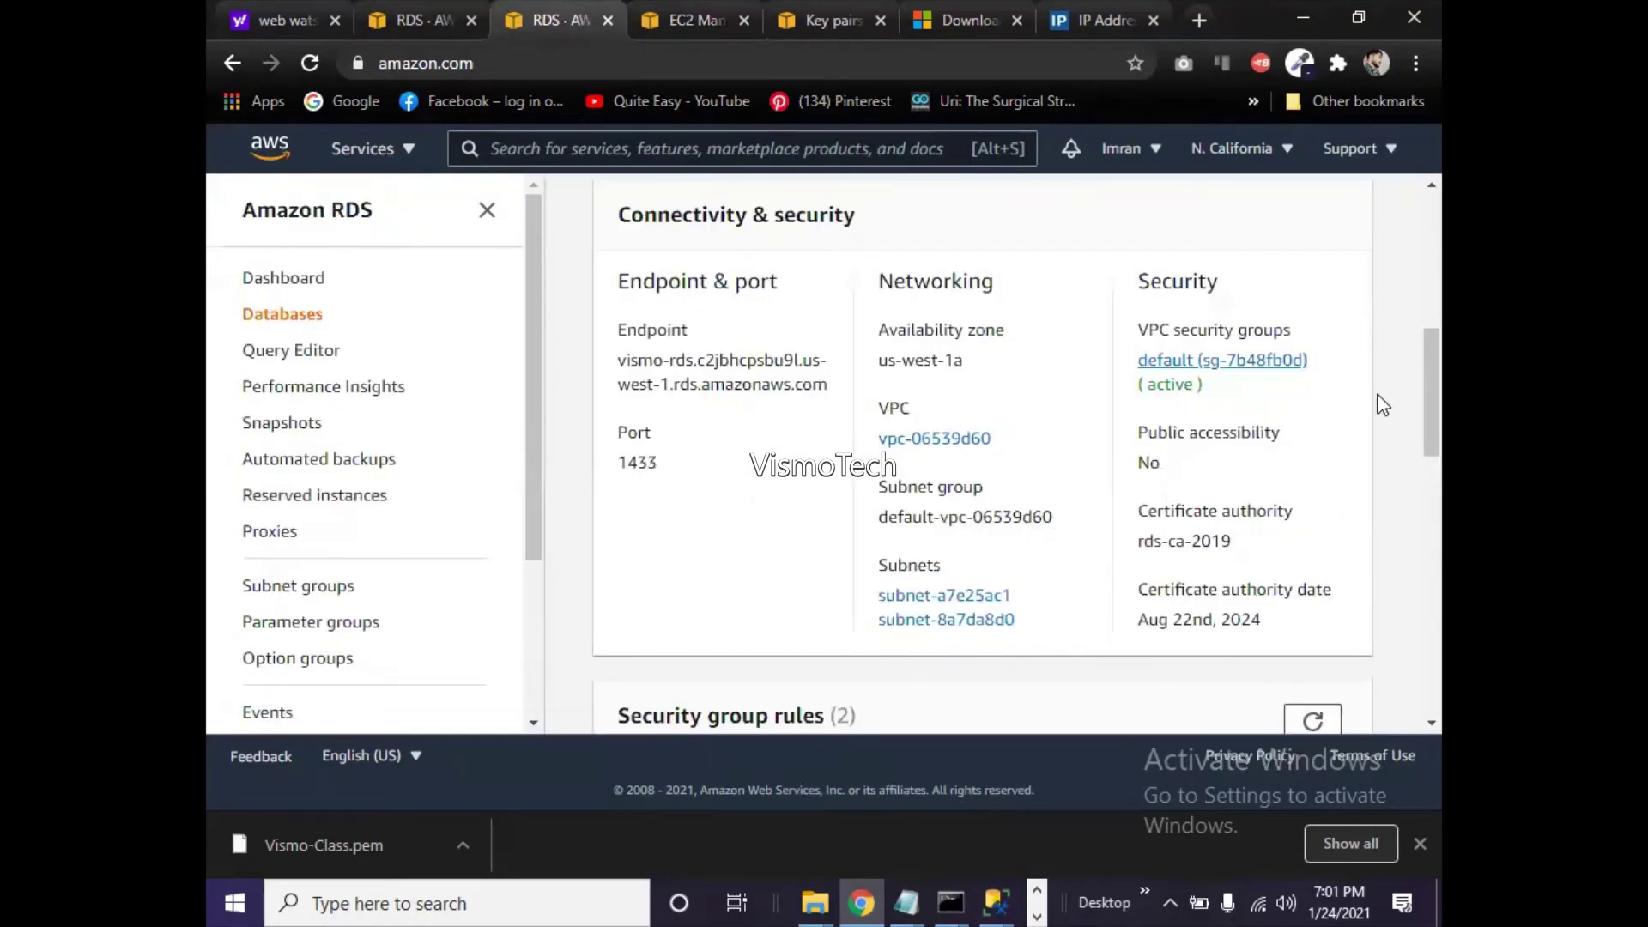
mouse_move(1434, 404)
mouse_down()
mouse_move(1414, 207)
mouse_move(1439, 549)
mouse_move(1439, 418)
mouse_up()
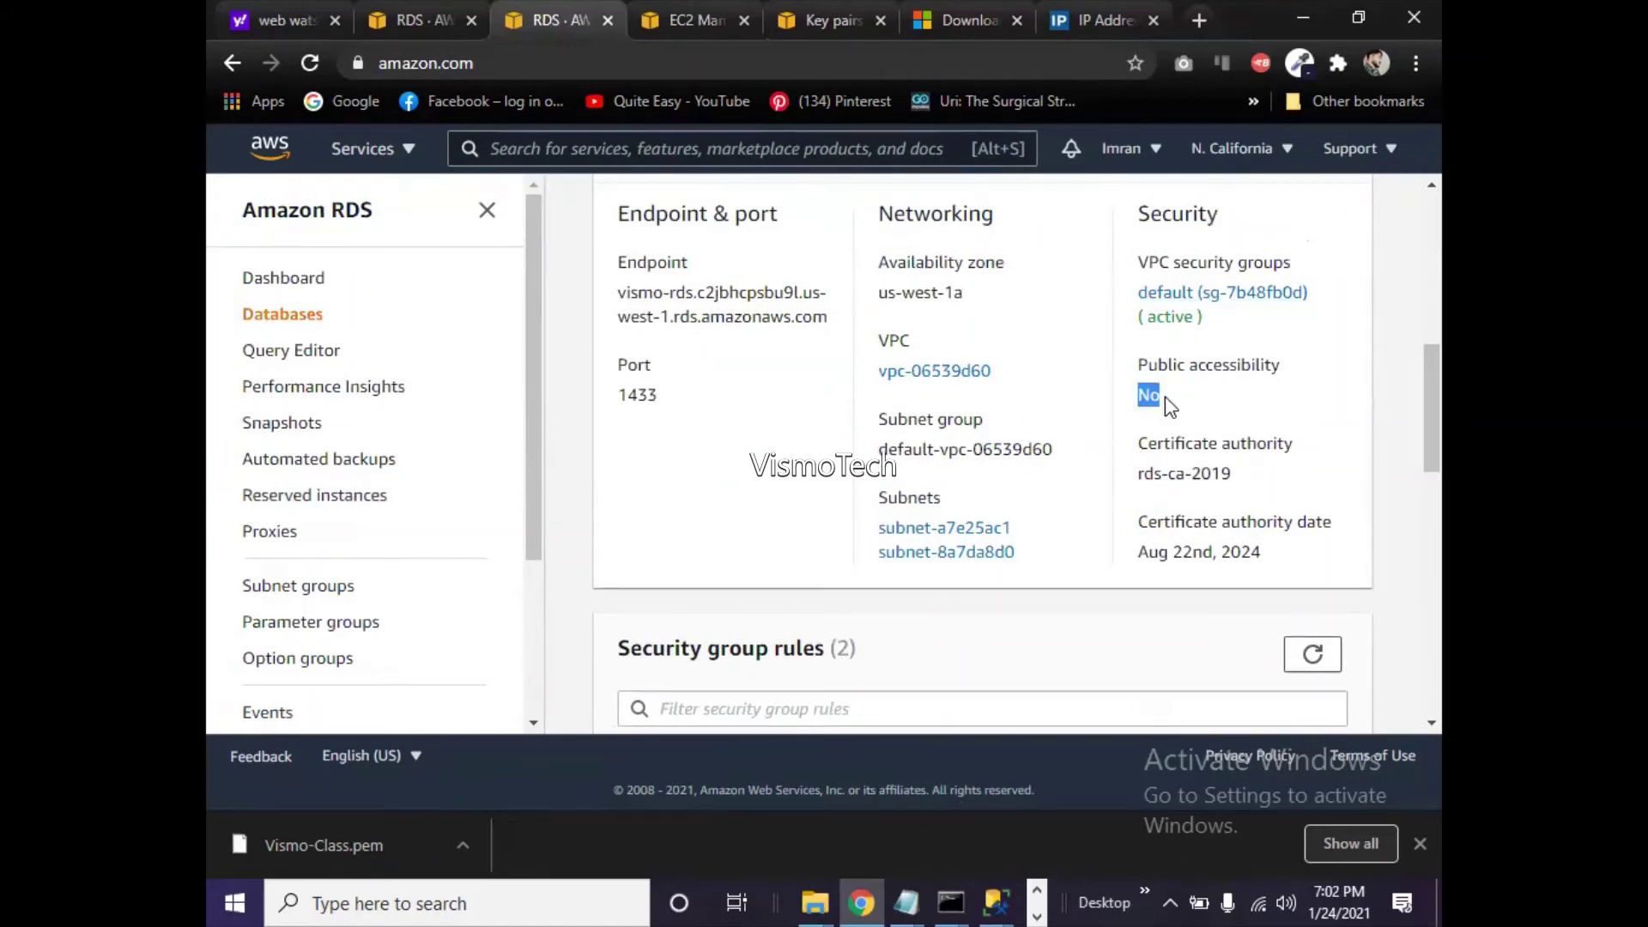
drag(1430, 436, 1410, 235)
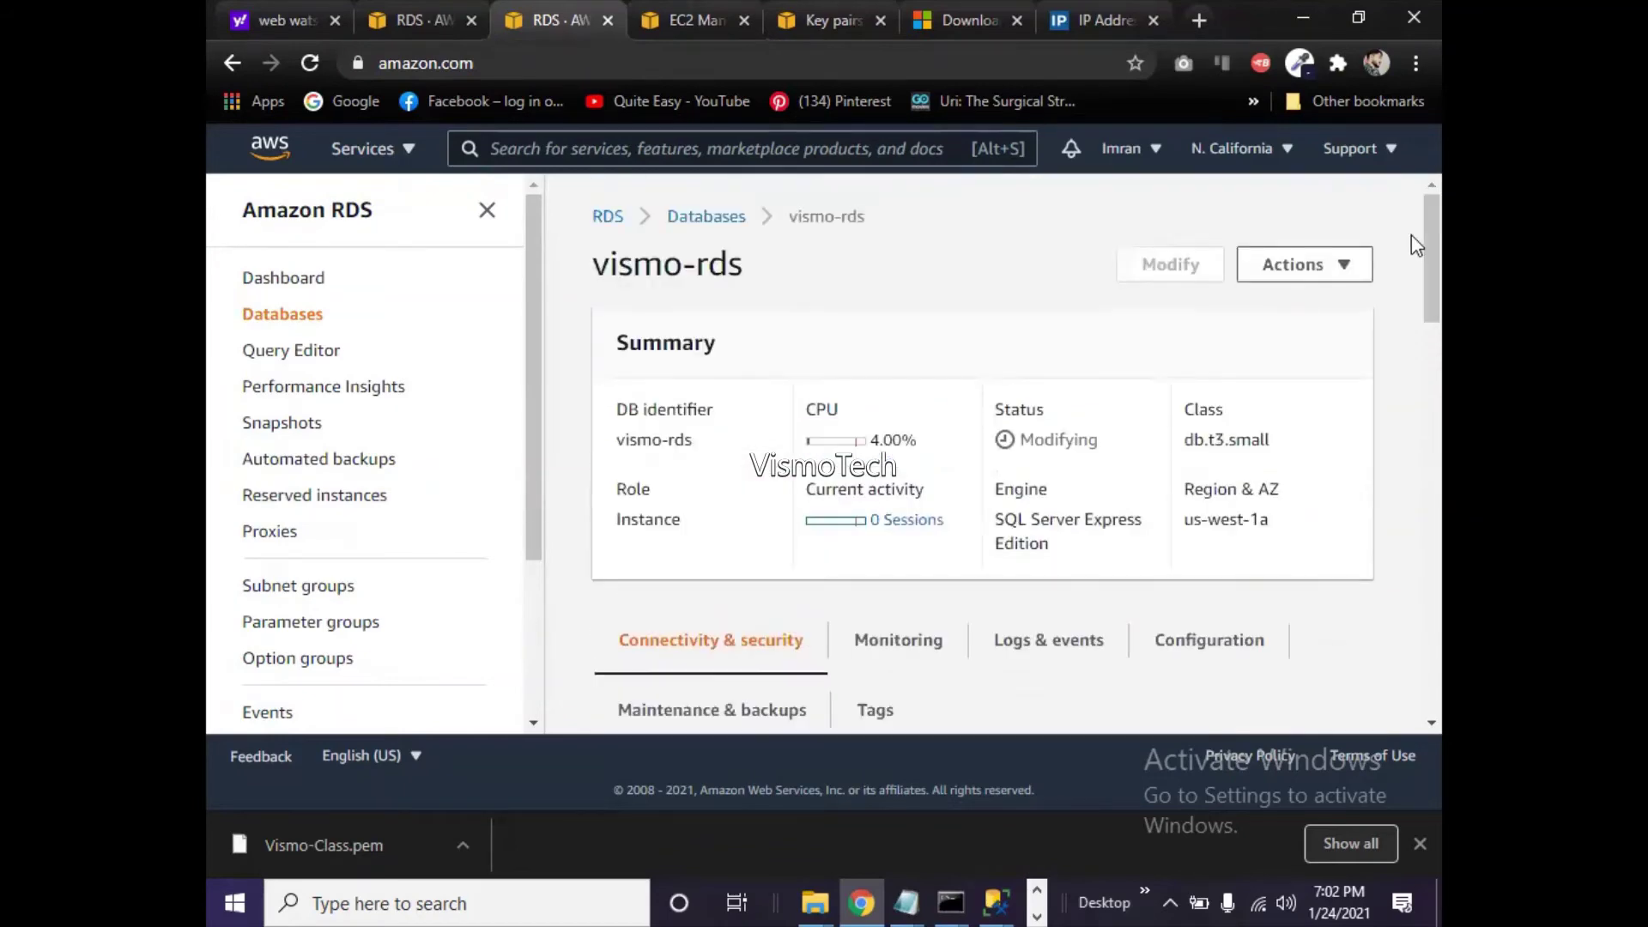
click(1316, 282)
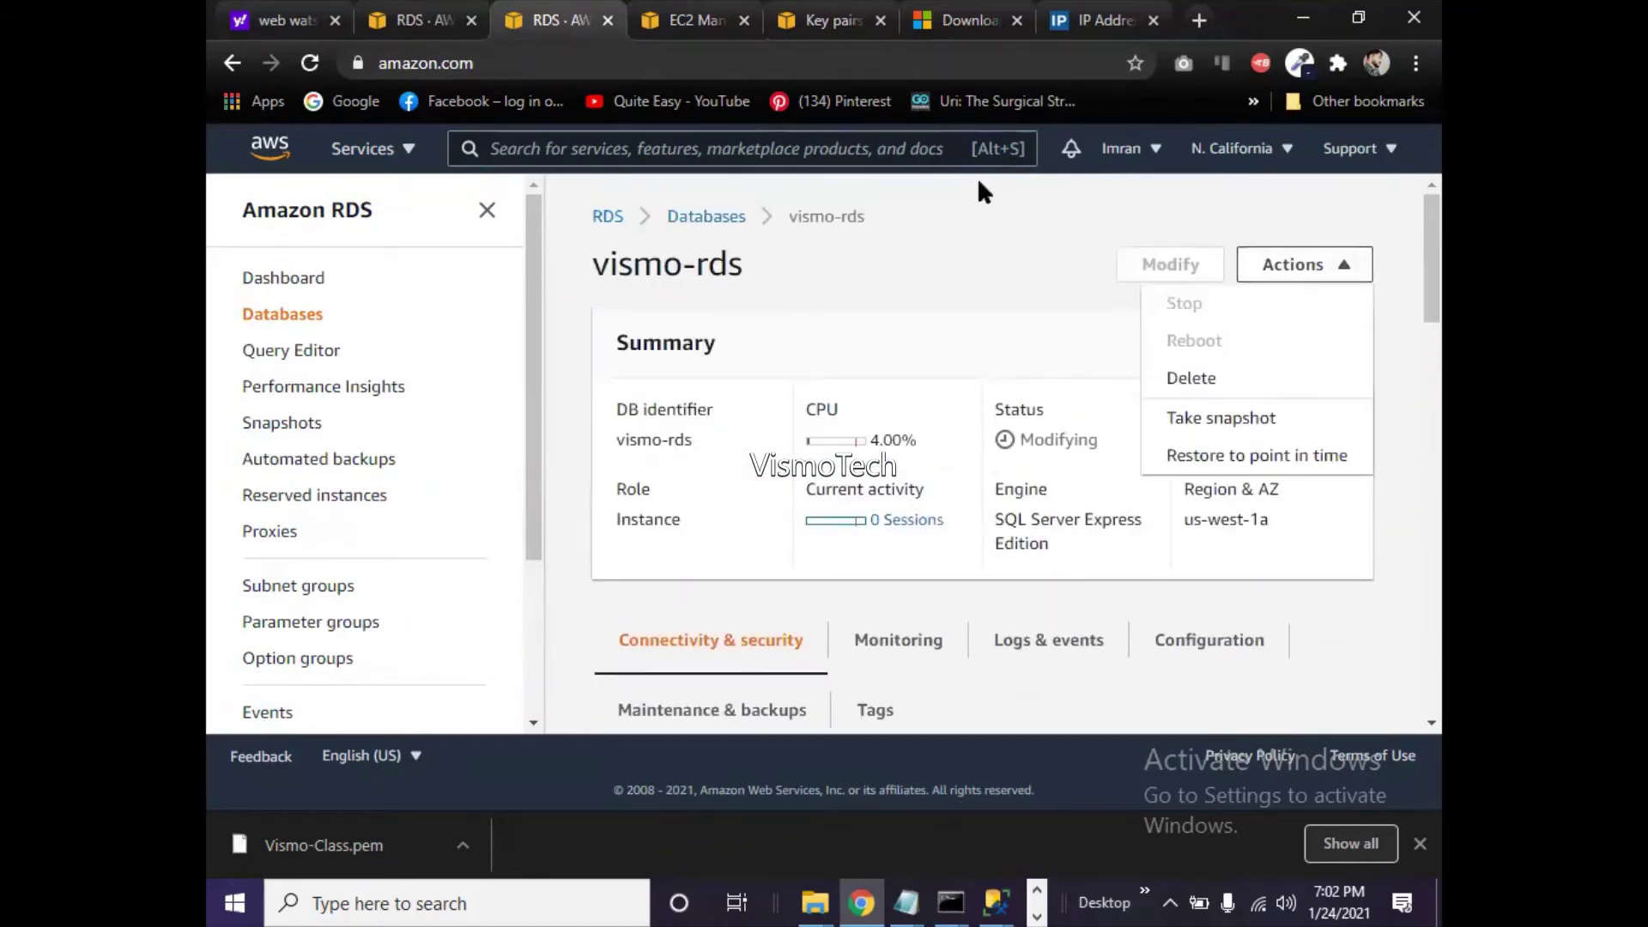
click(684, 224)
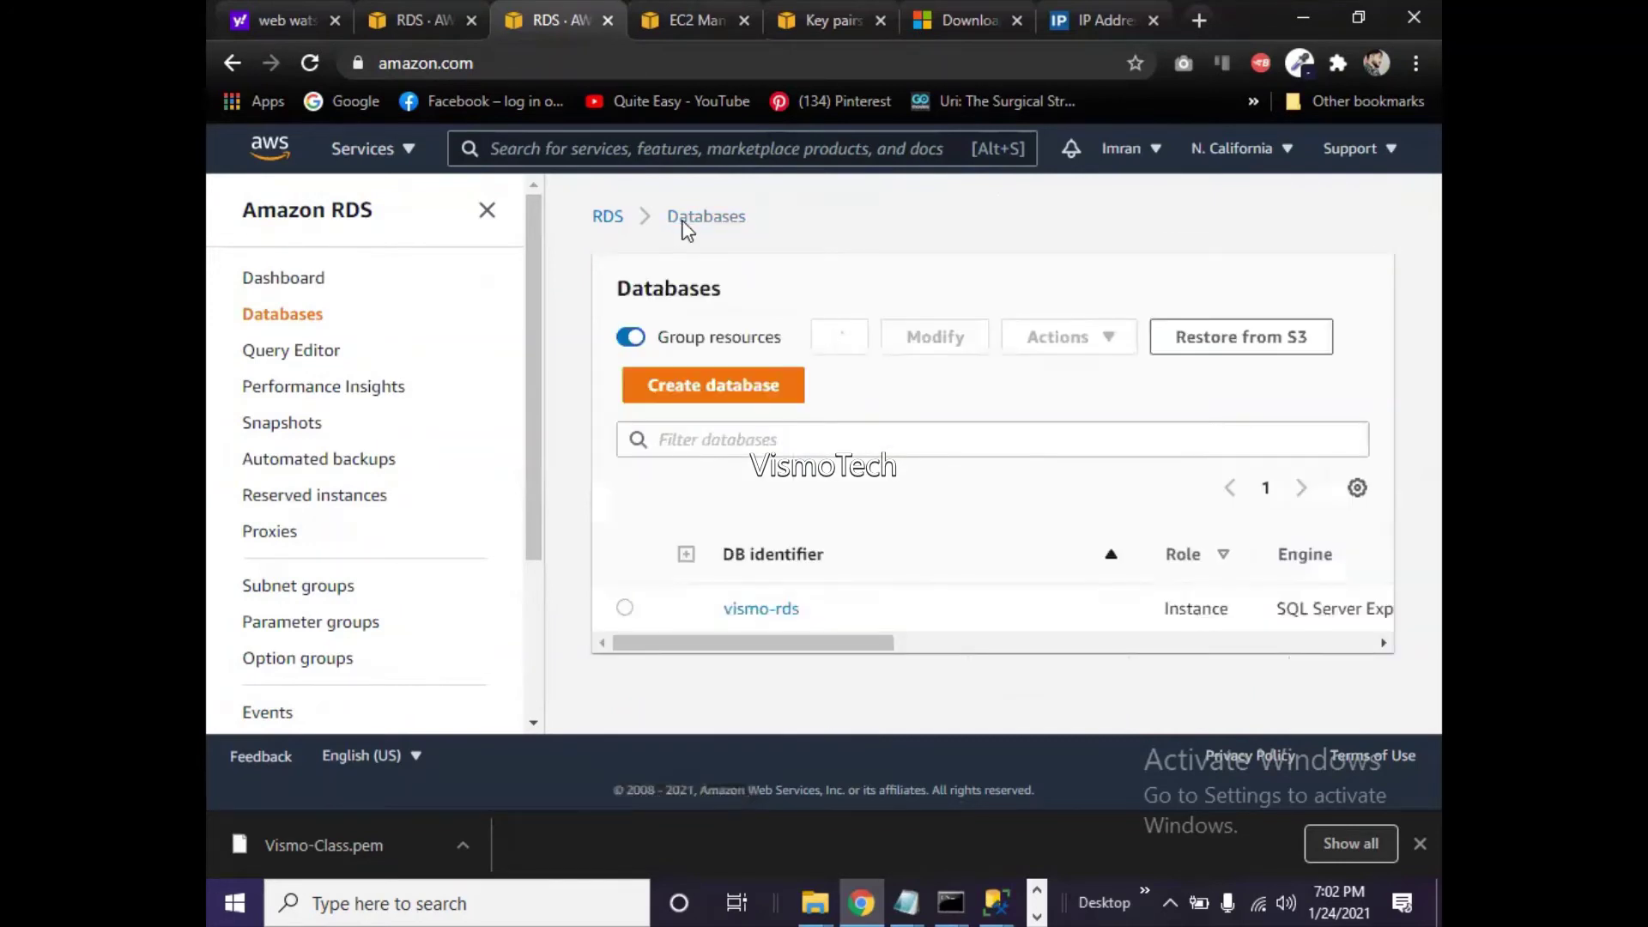
- Open Modify for vismo-rds, then bring back SSMS's filled-in Connect to Server dialog
click(625, 608)
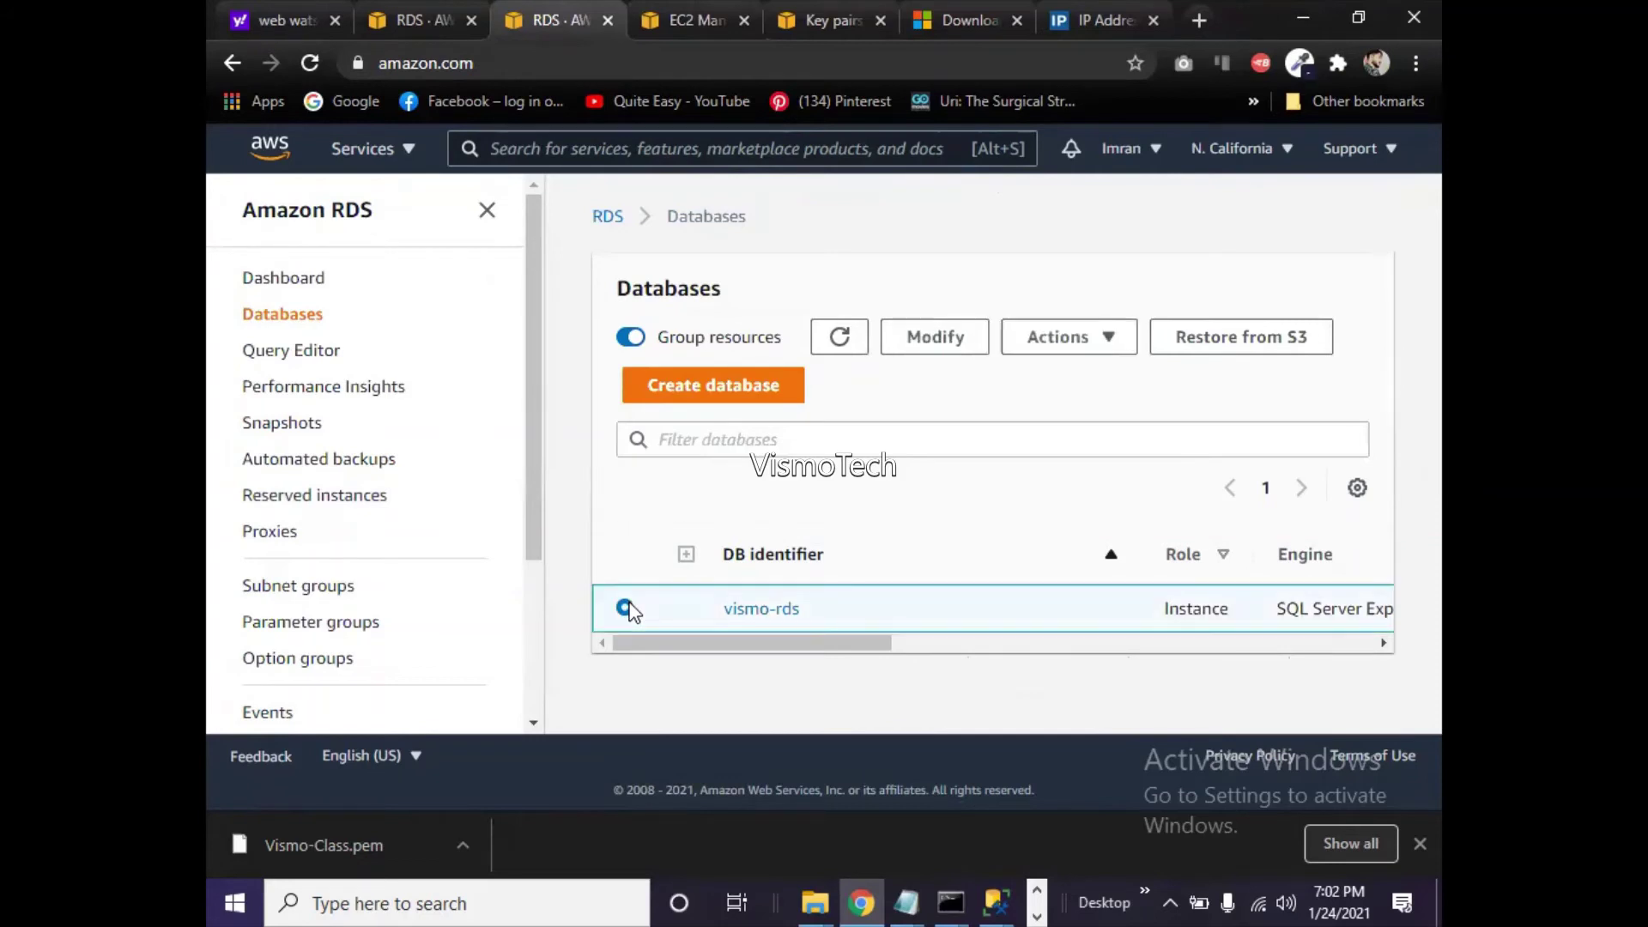
click(921, 351)
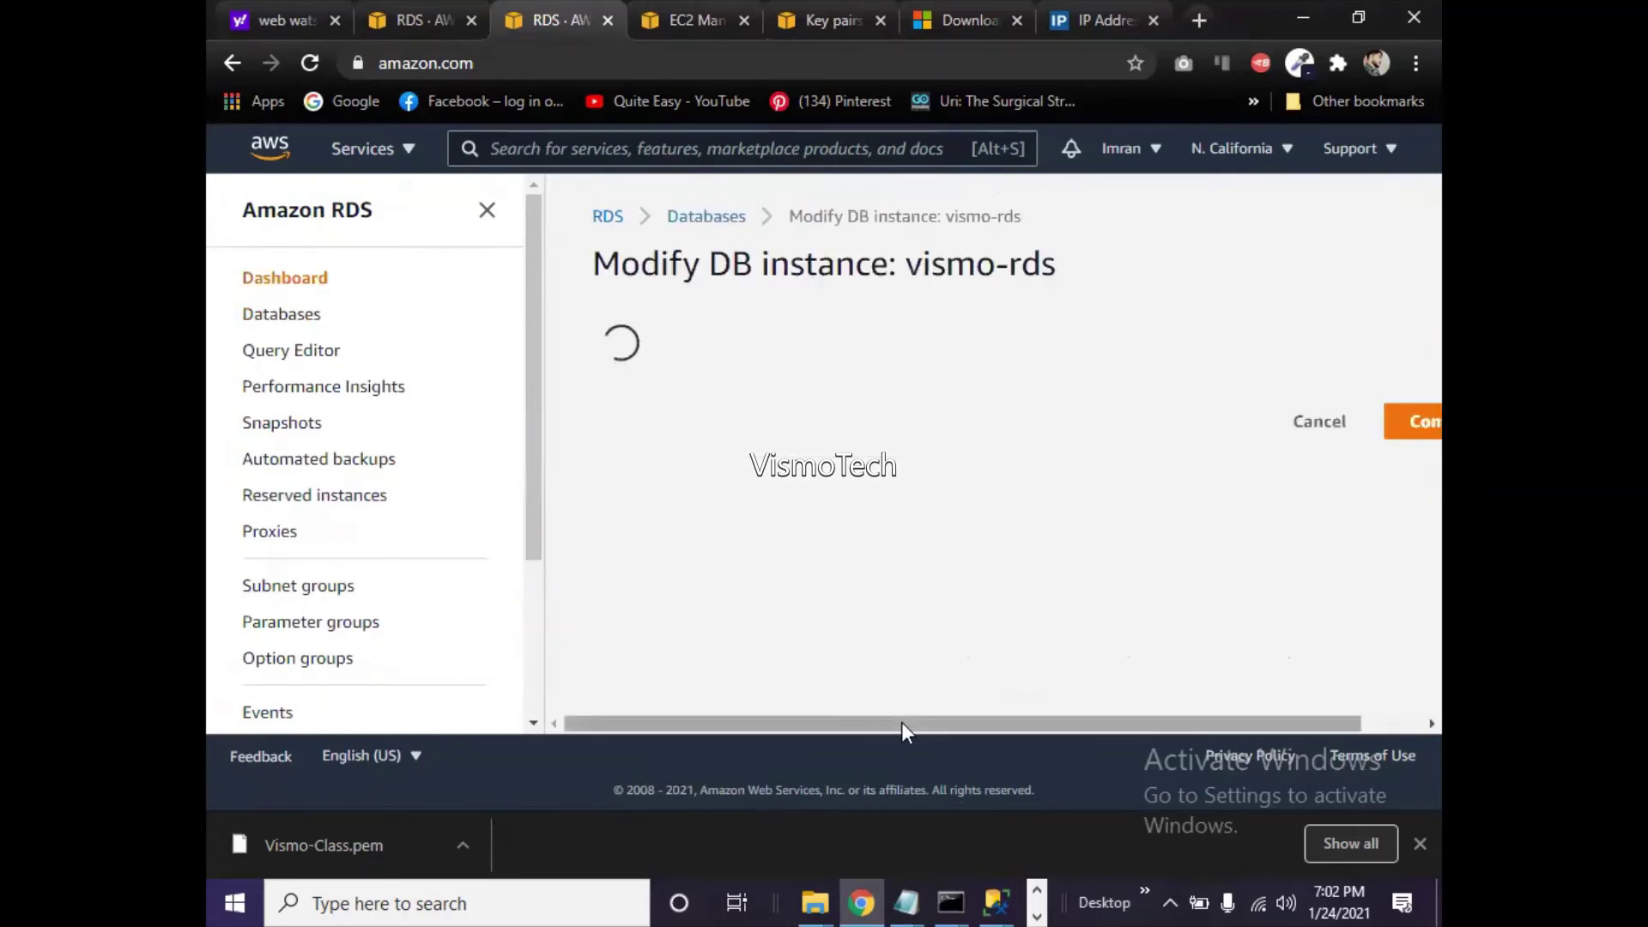
drag(901, 723, 1150, 729)
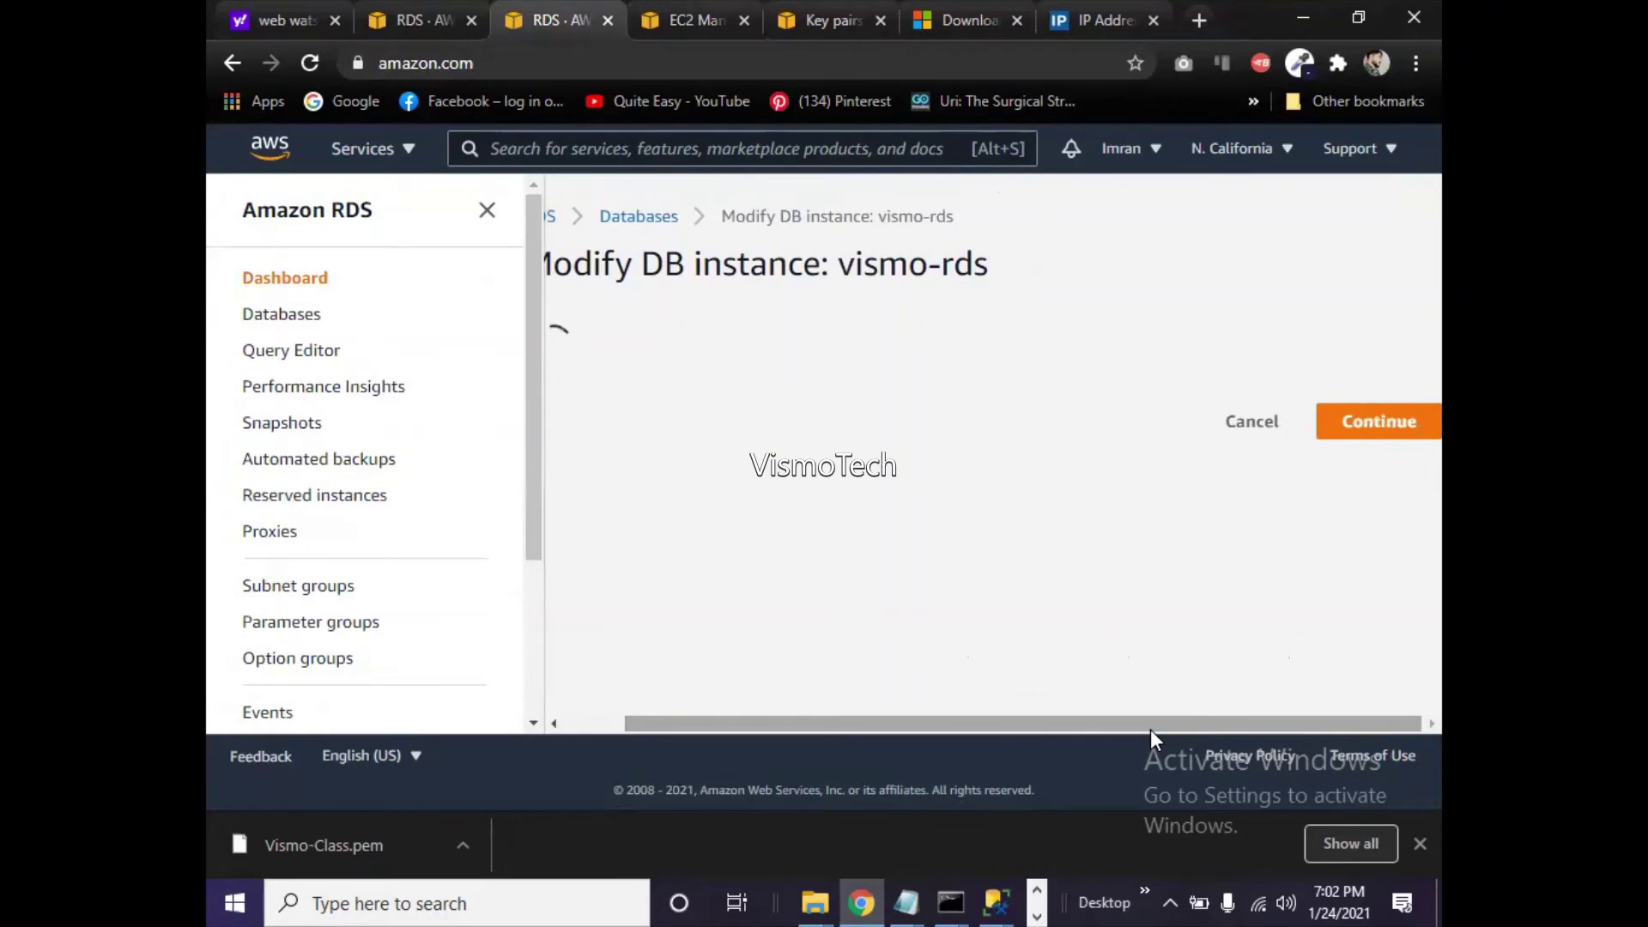
click(996, 903)
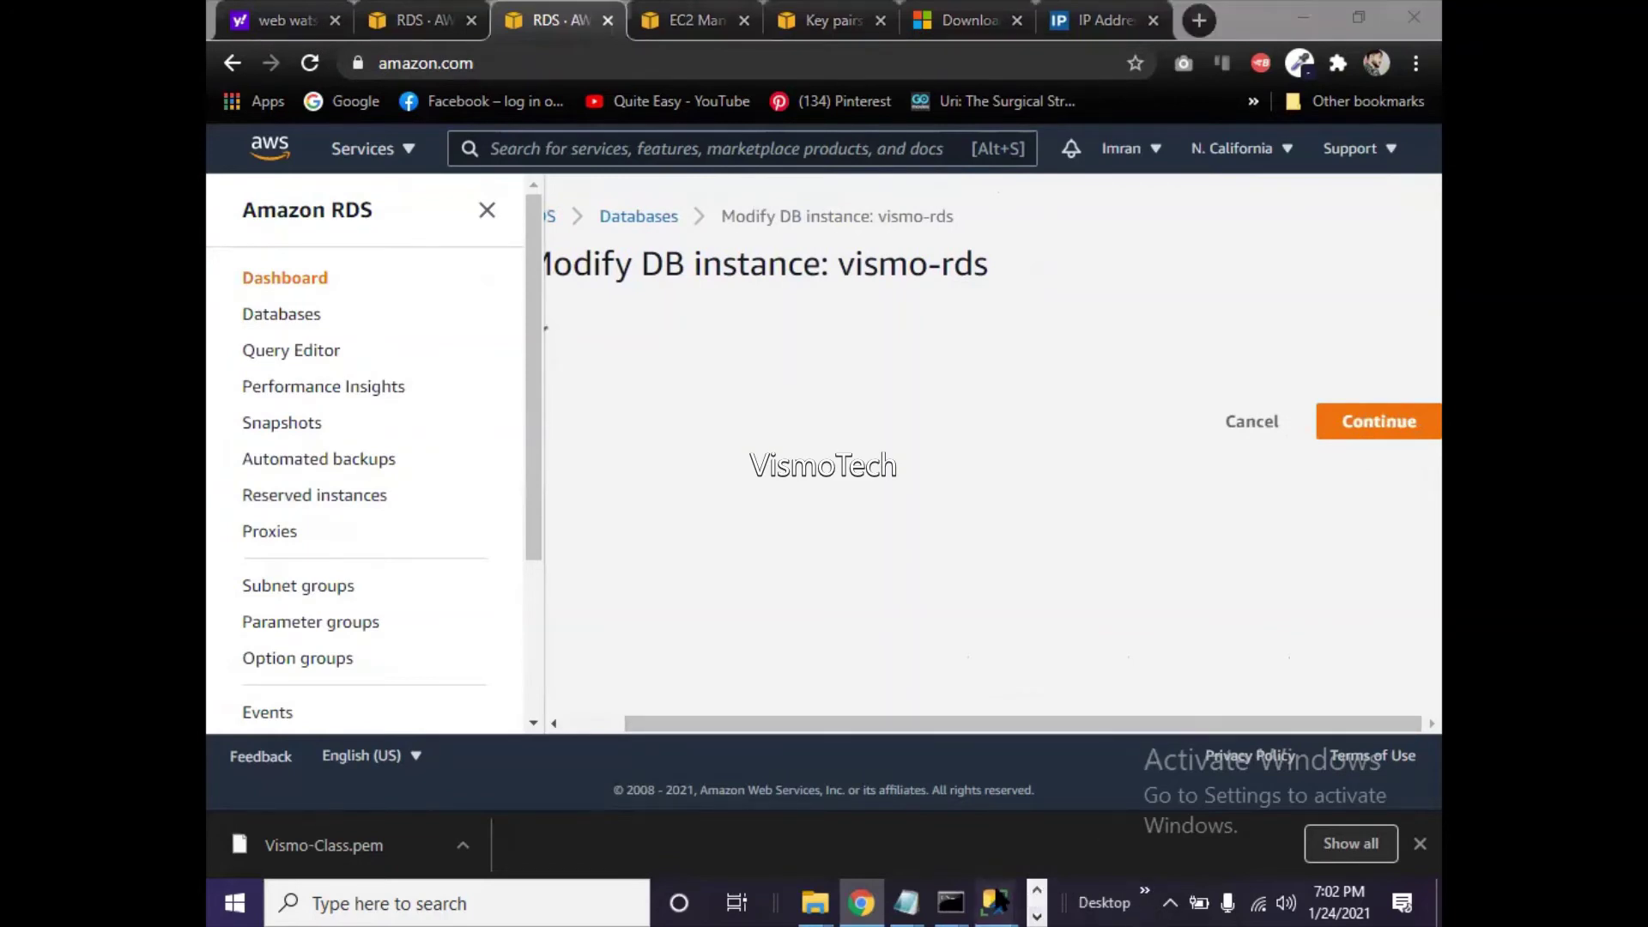
click(1085, 843)
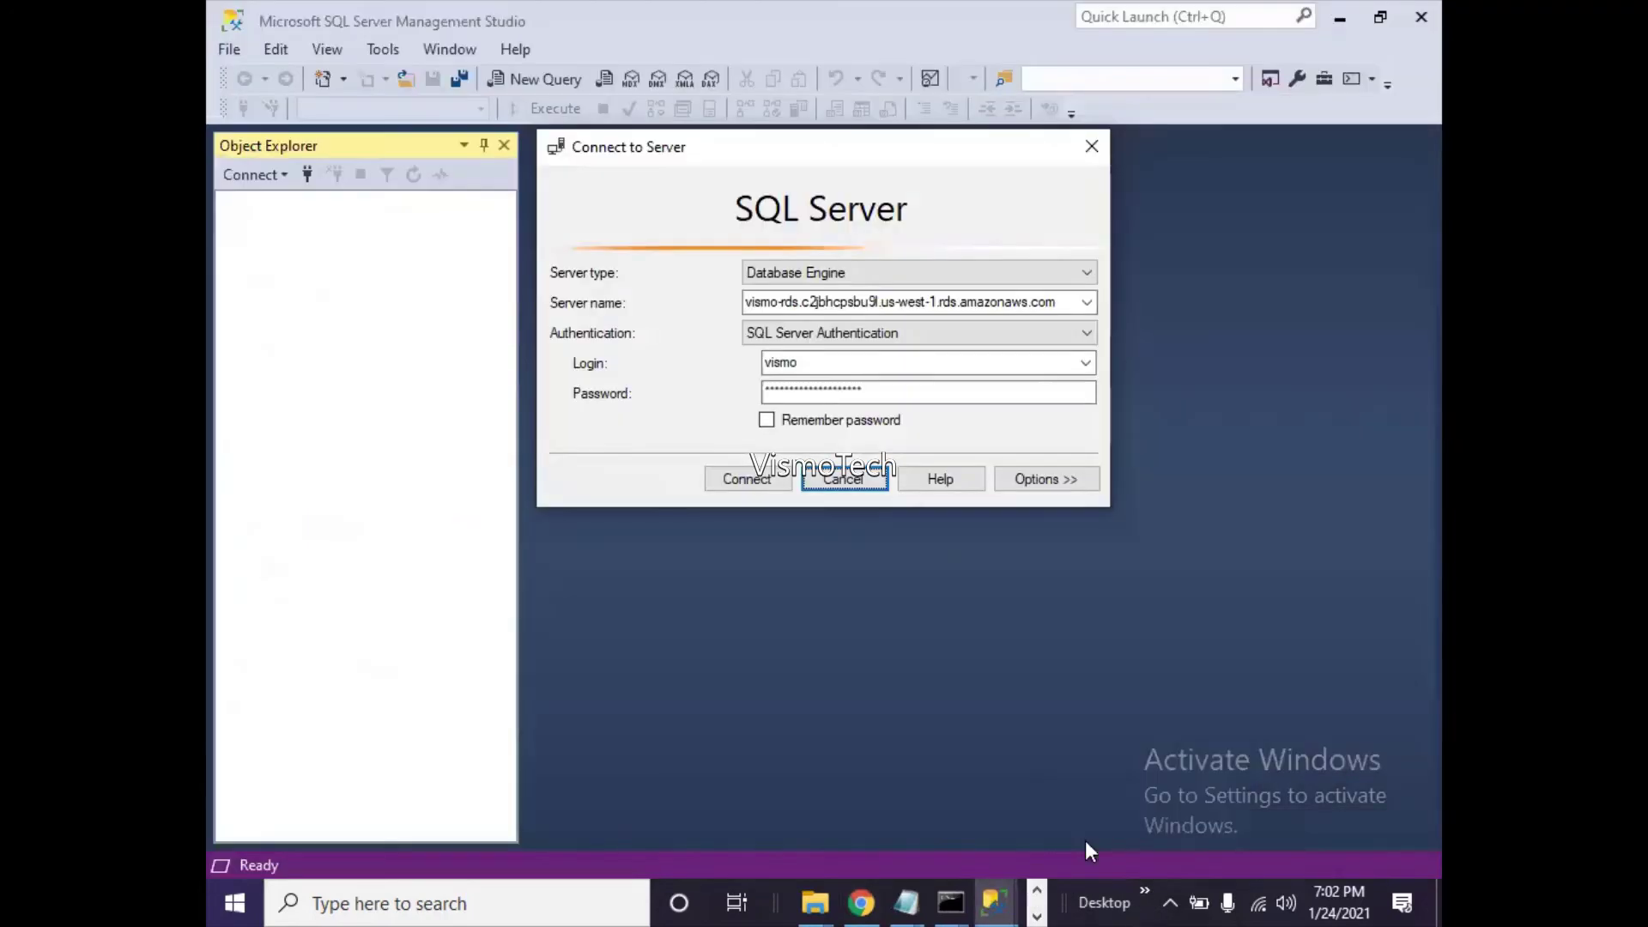
- Connect SSMS to the vismo-rds server, then return to the Modify DB instance page
click(774, 488)
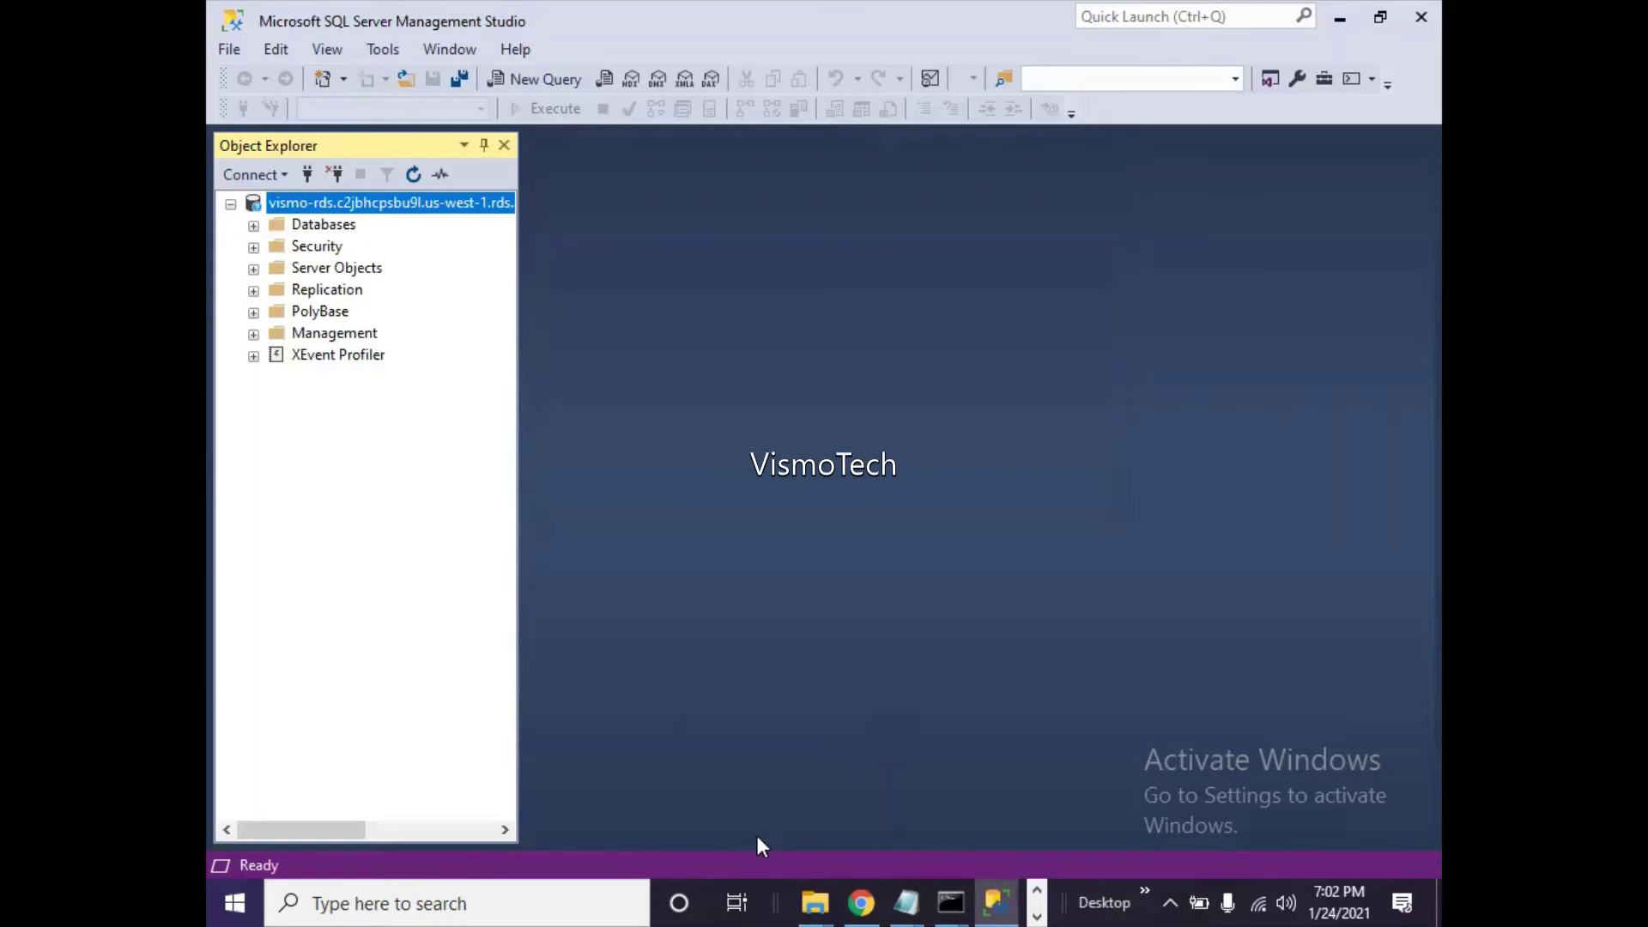
click(874, 901)
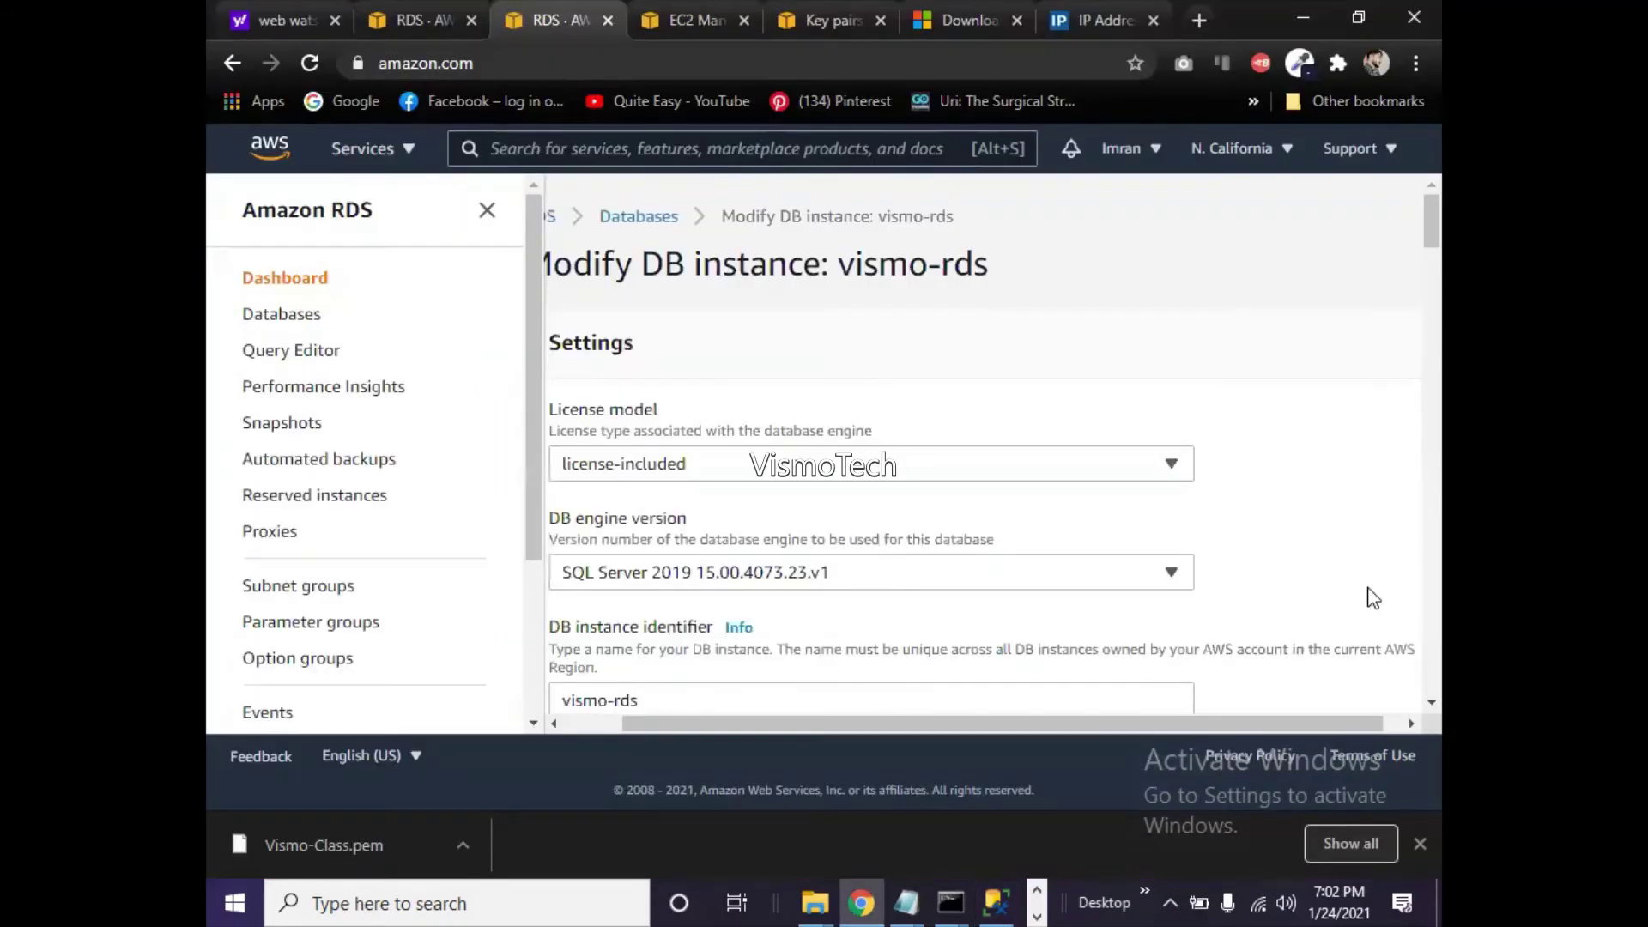
- Expand Additional configuration on the vismo-rds Modify page to check public access
drag(1431, 224, 1439, 369)
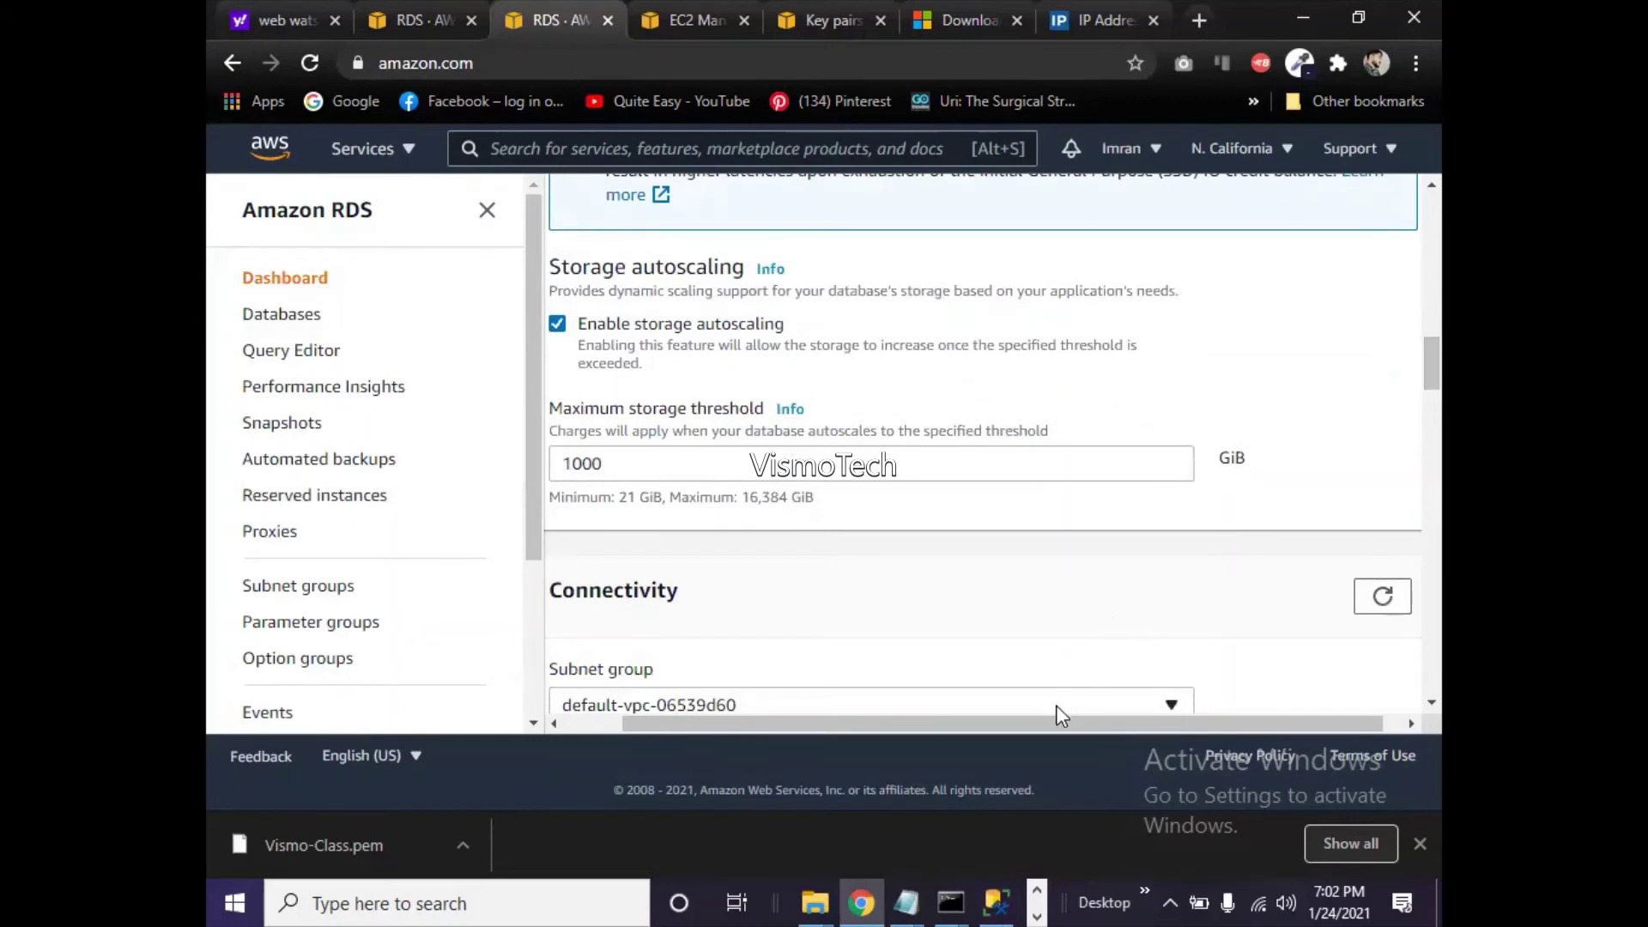
drag(1033, 725, 755, 738)
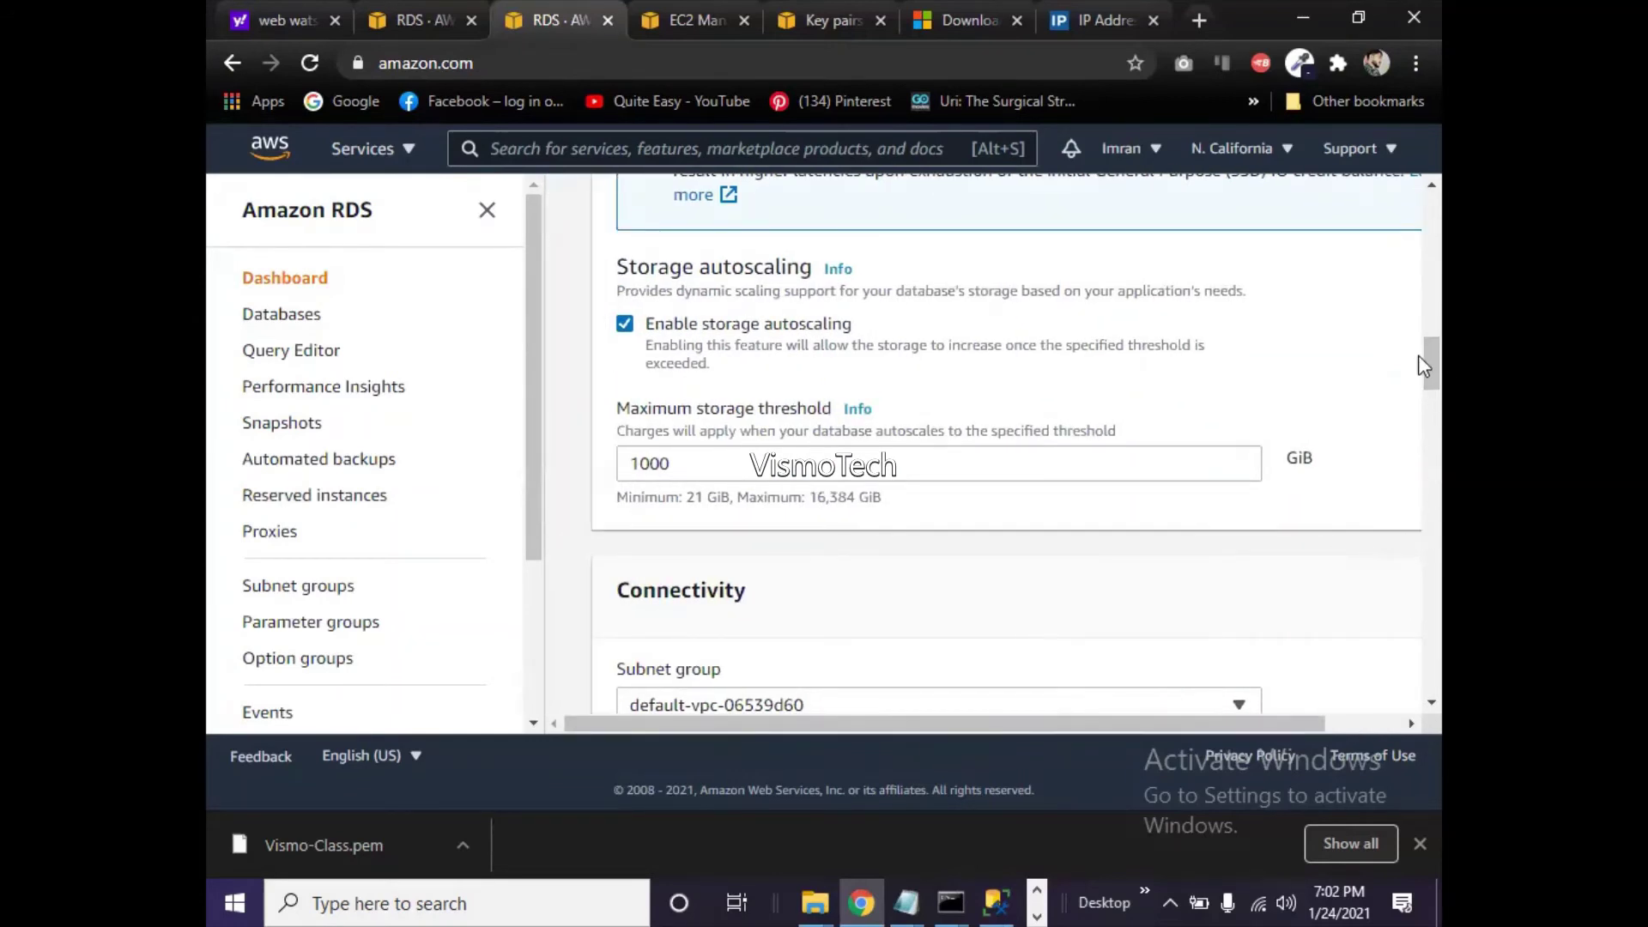
drag(1419, 357, 1441, 419)
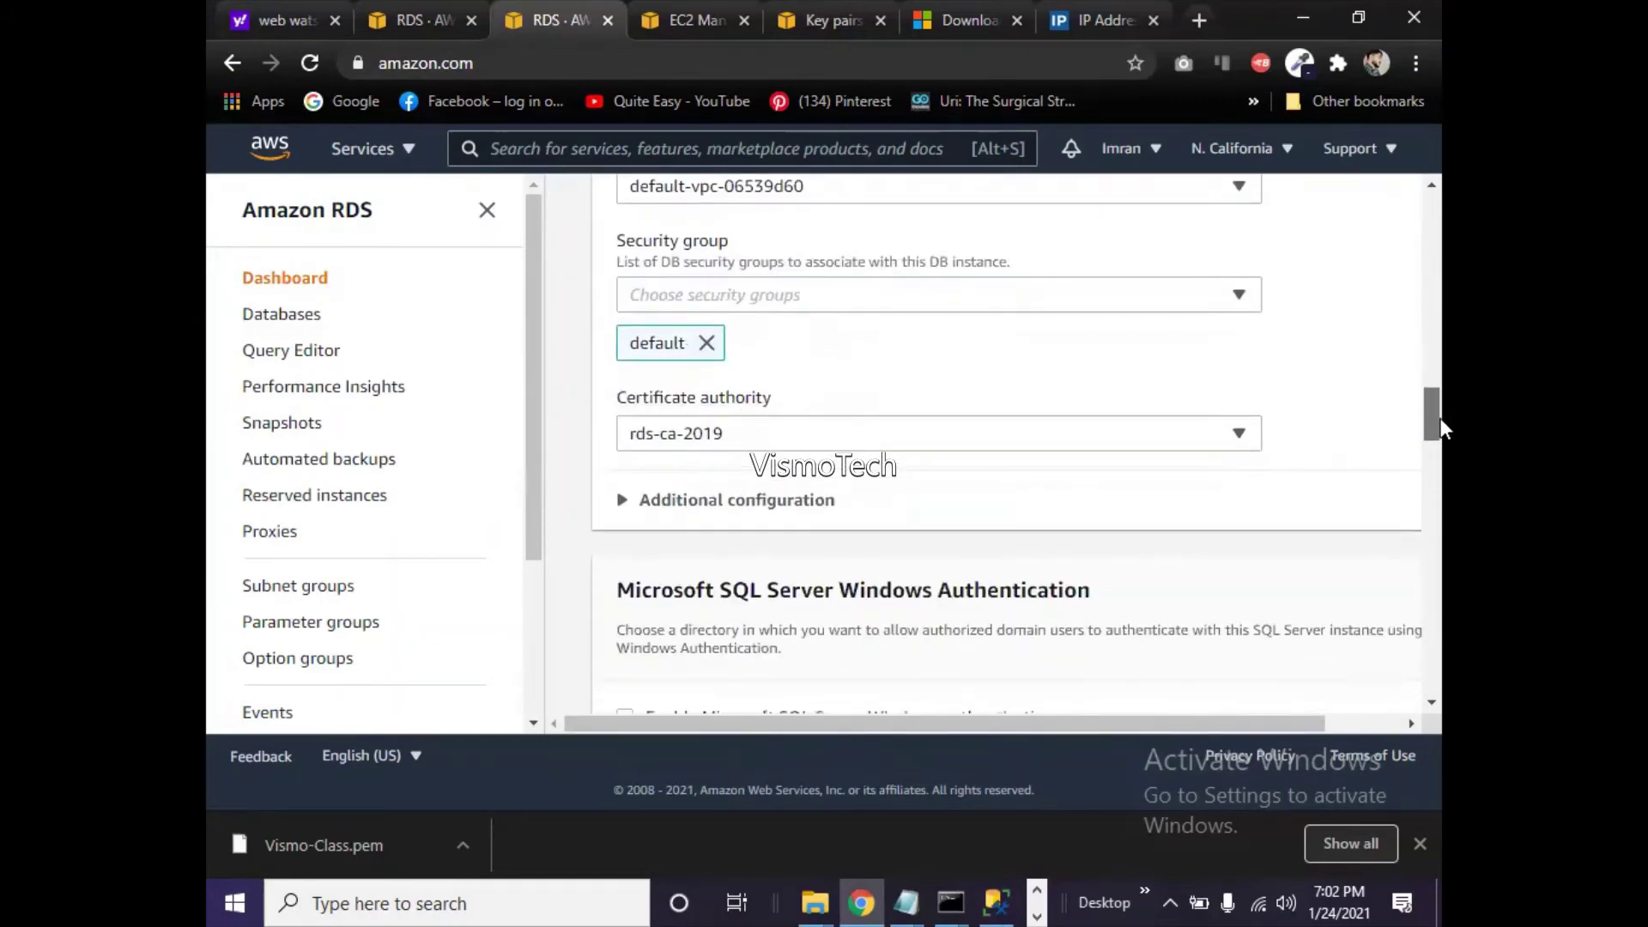
click(624, 500)
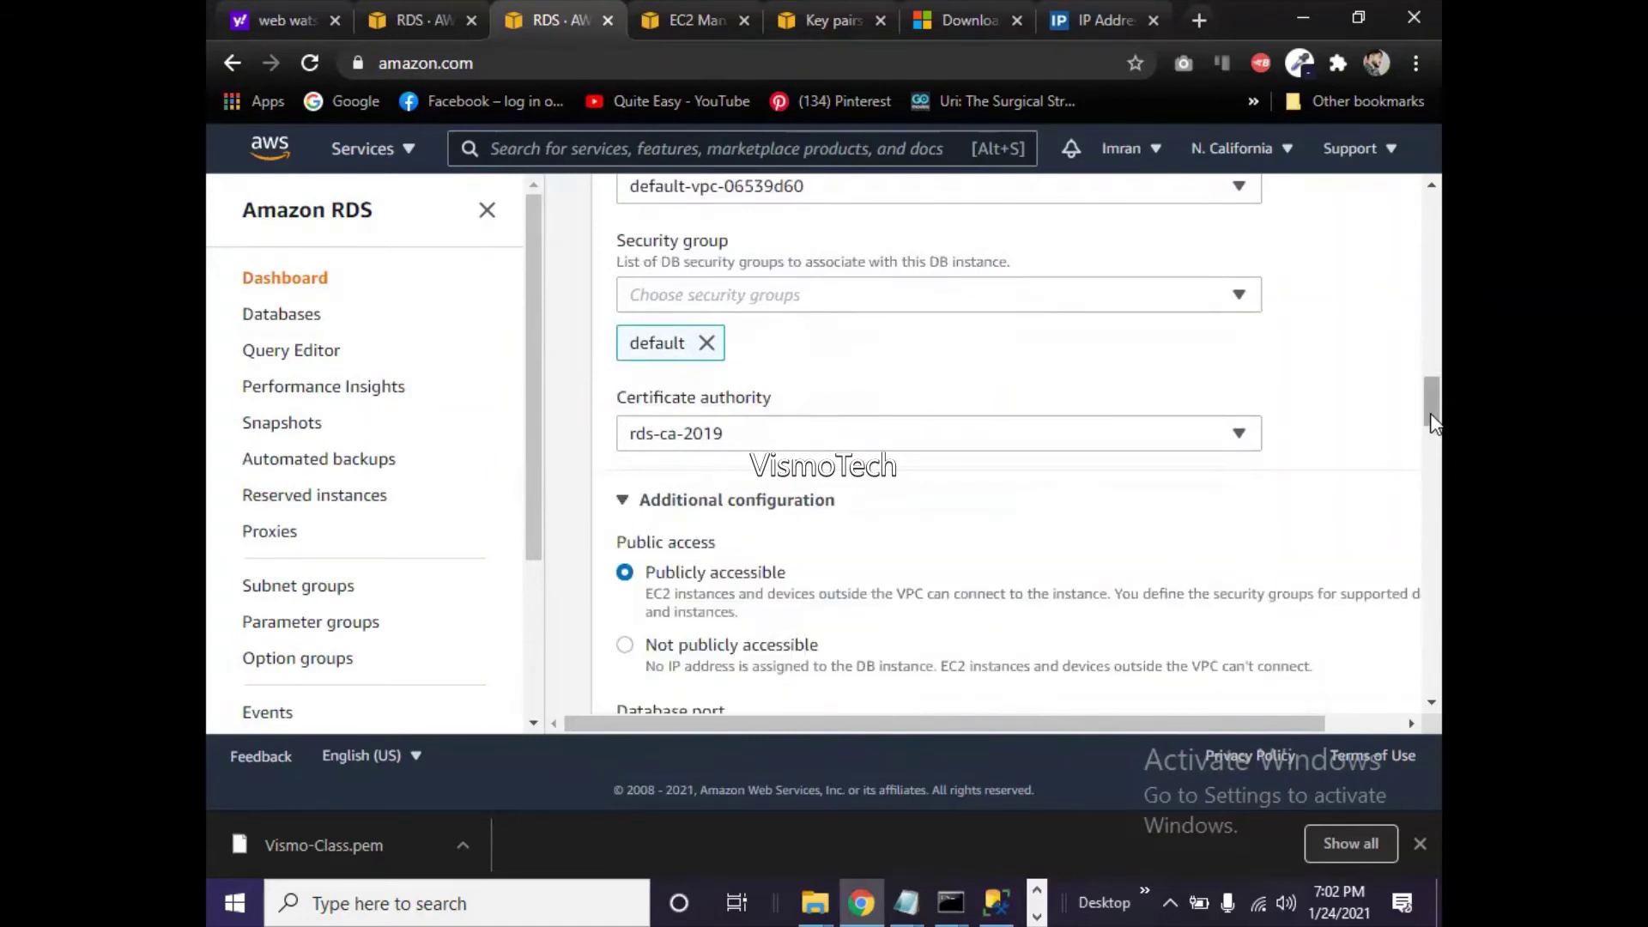
drag(1433, 420, 1423, 228)
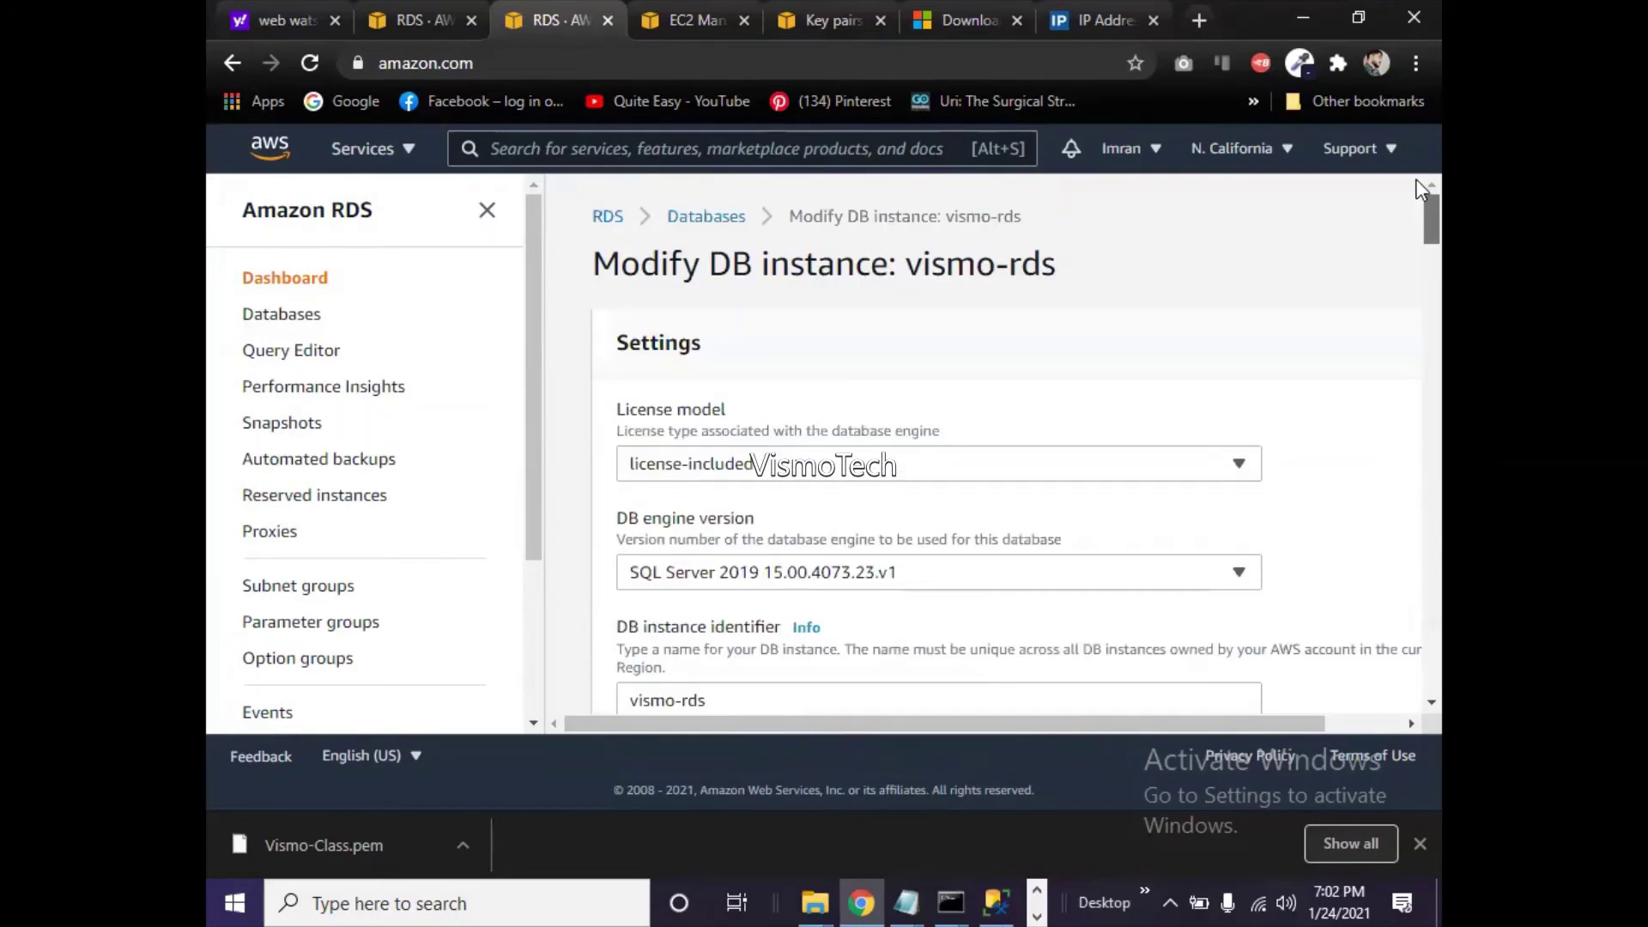
- Reopen vismo-rds details at Connectivity & security and bring up the default security group's link options
click(698, 219)
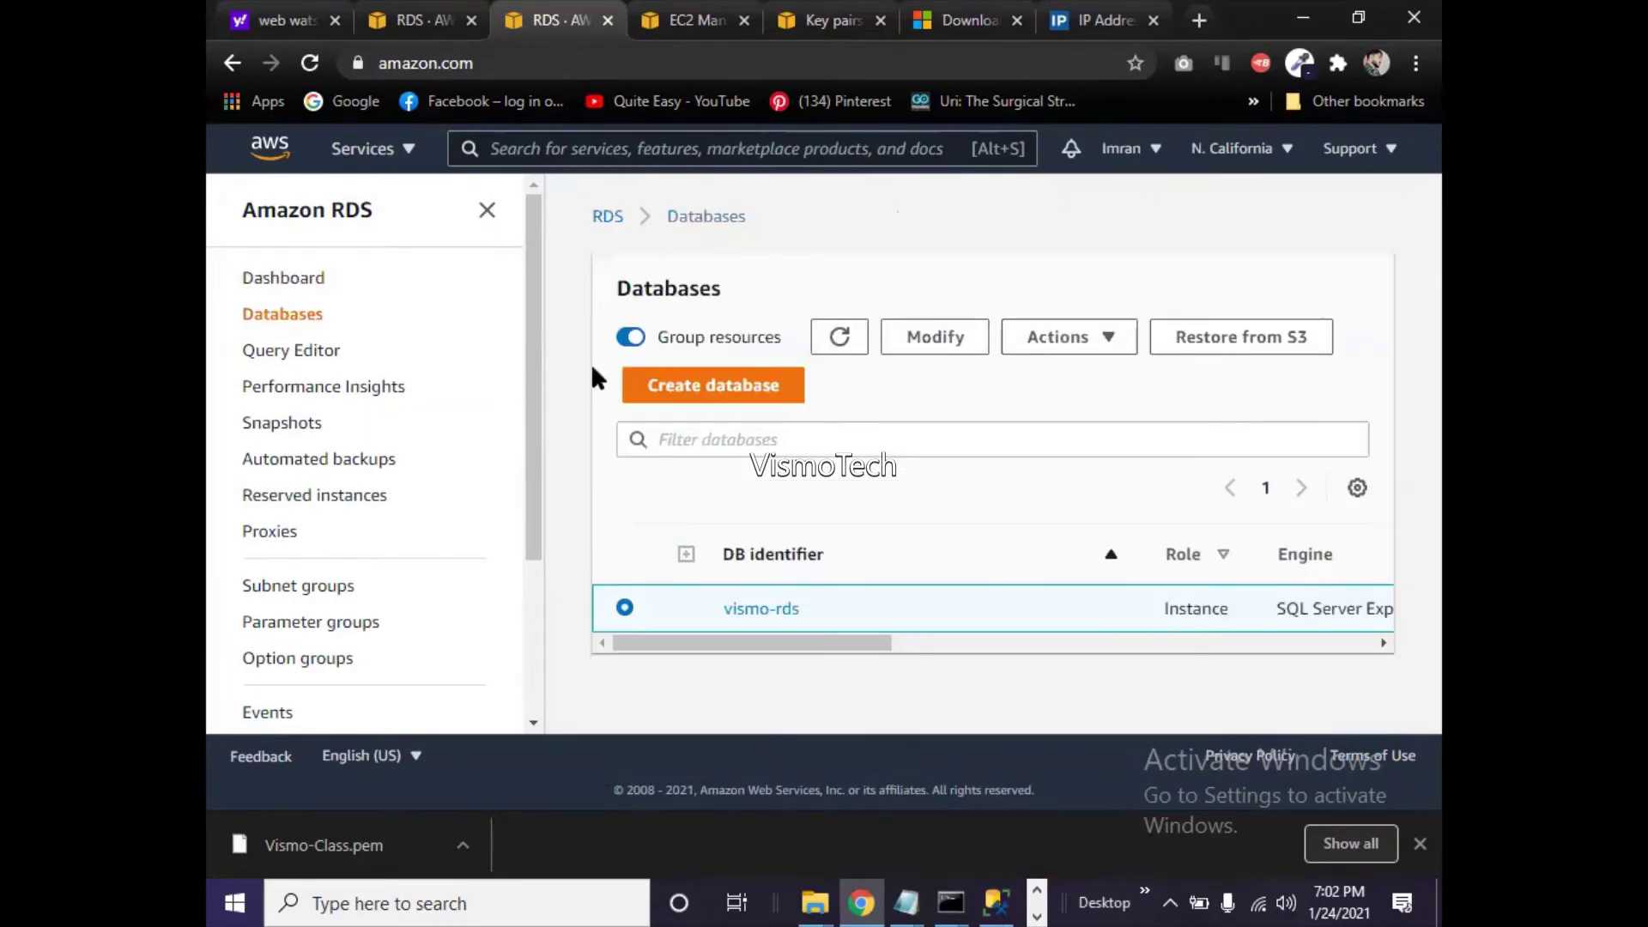
click(755, 611)
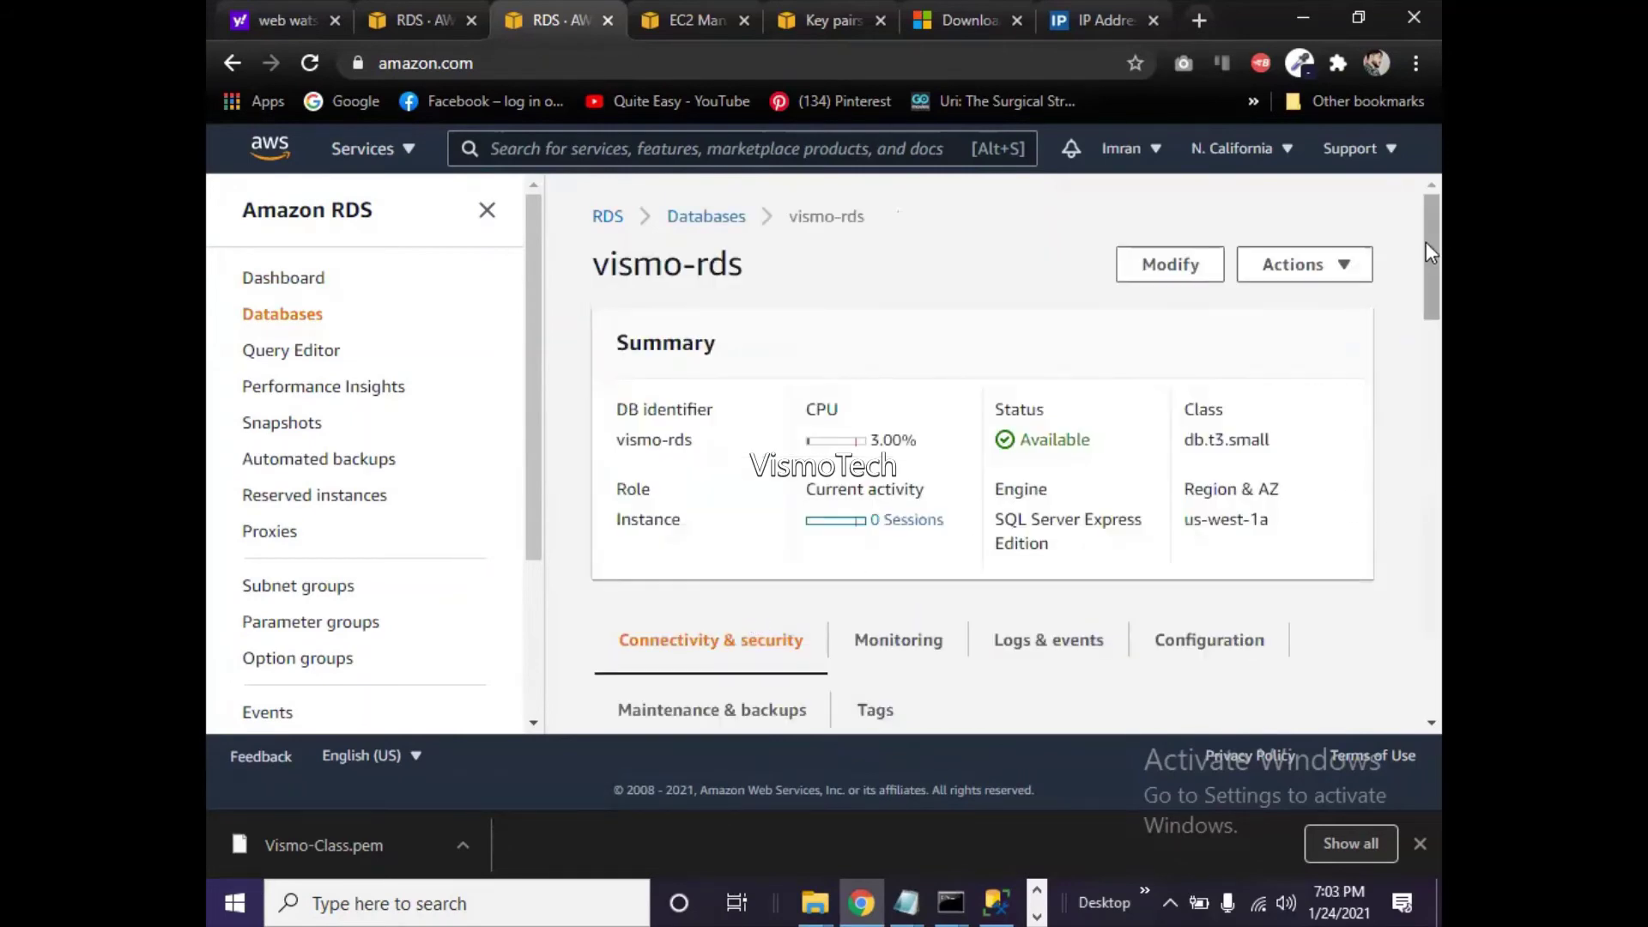
drag(1425, 243, 1440, 372)
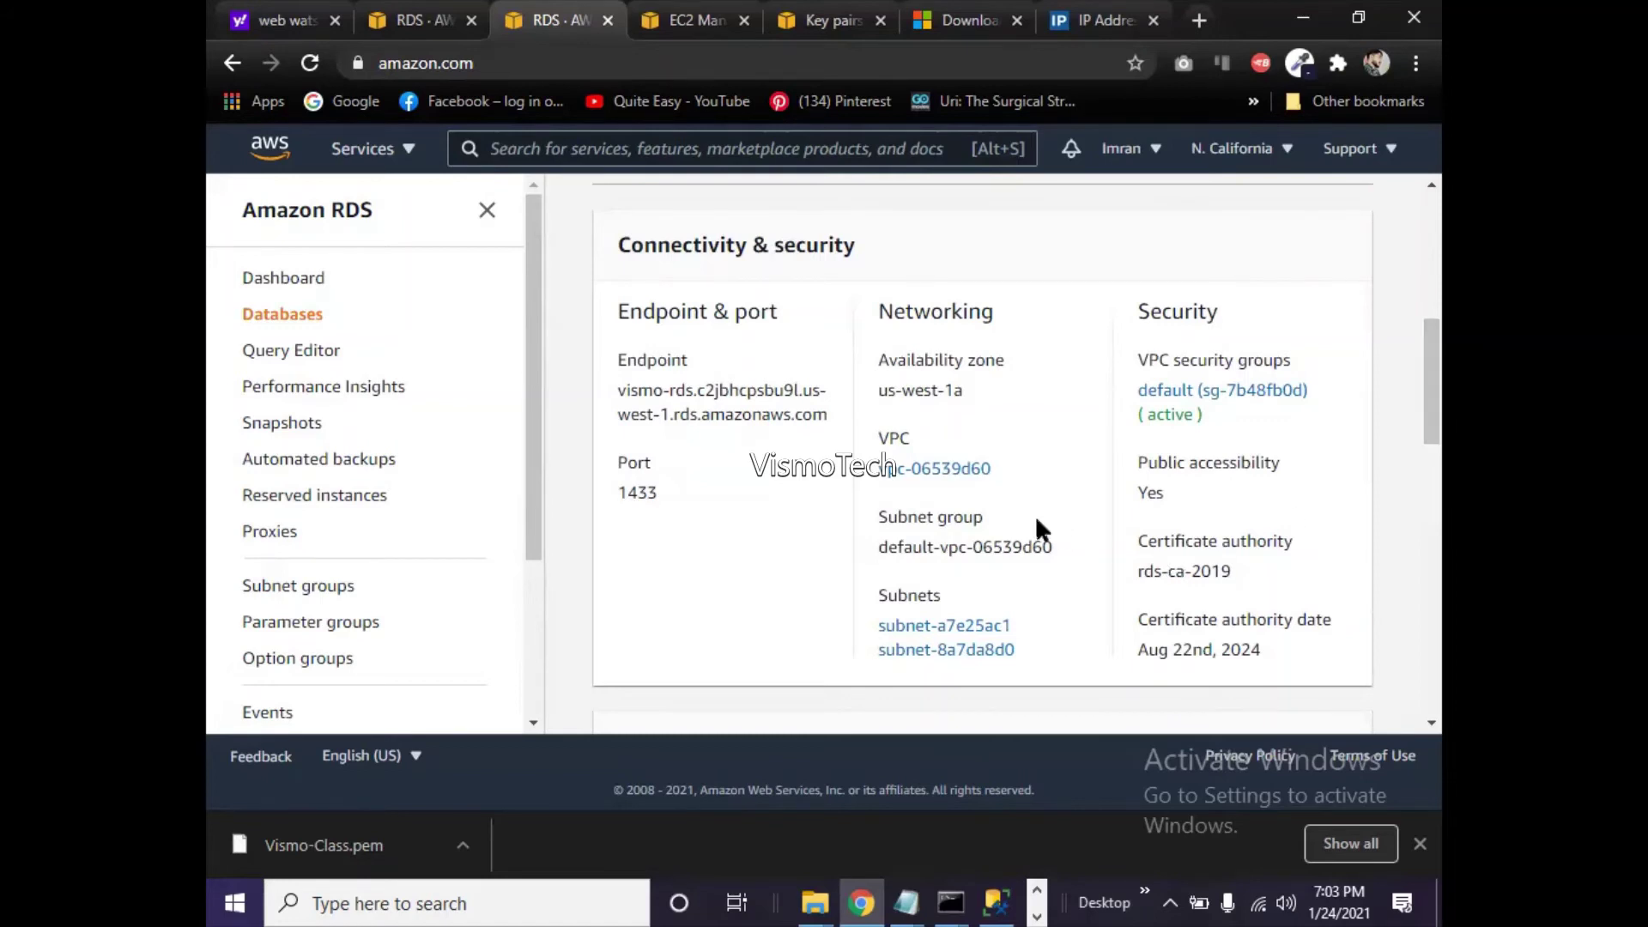
right_click(1218, 402)
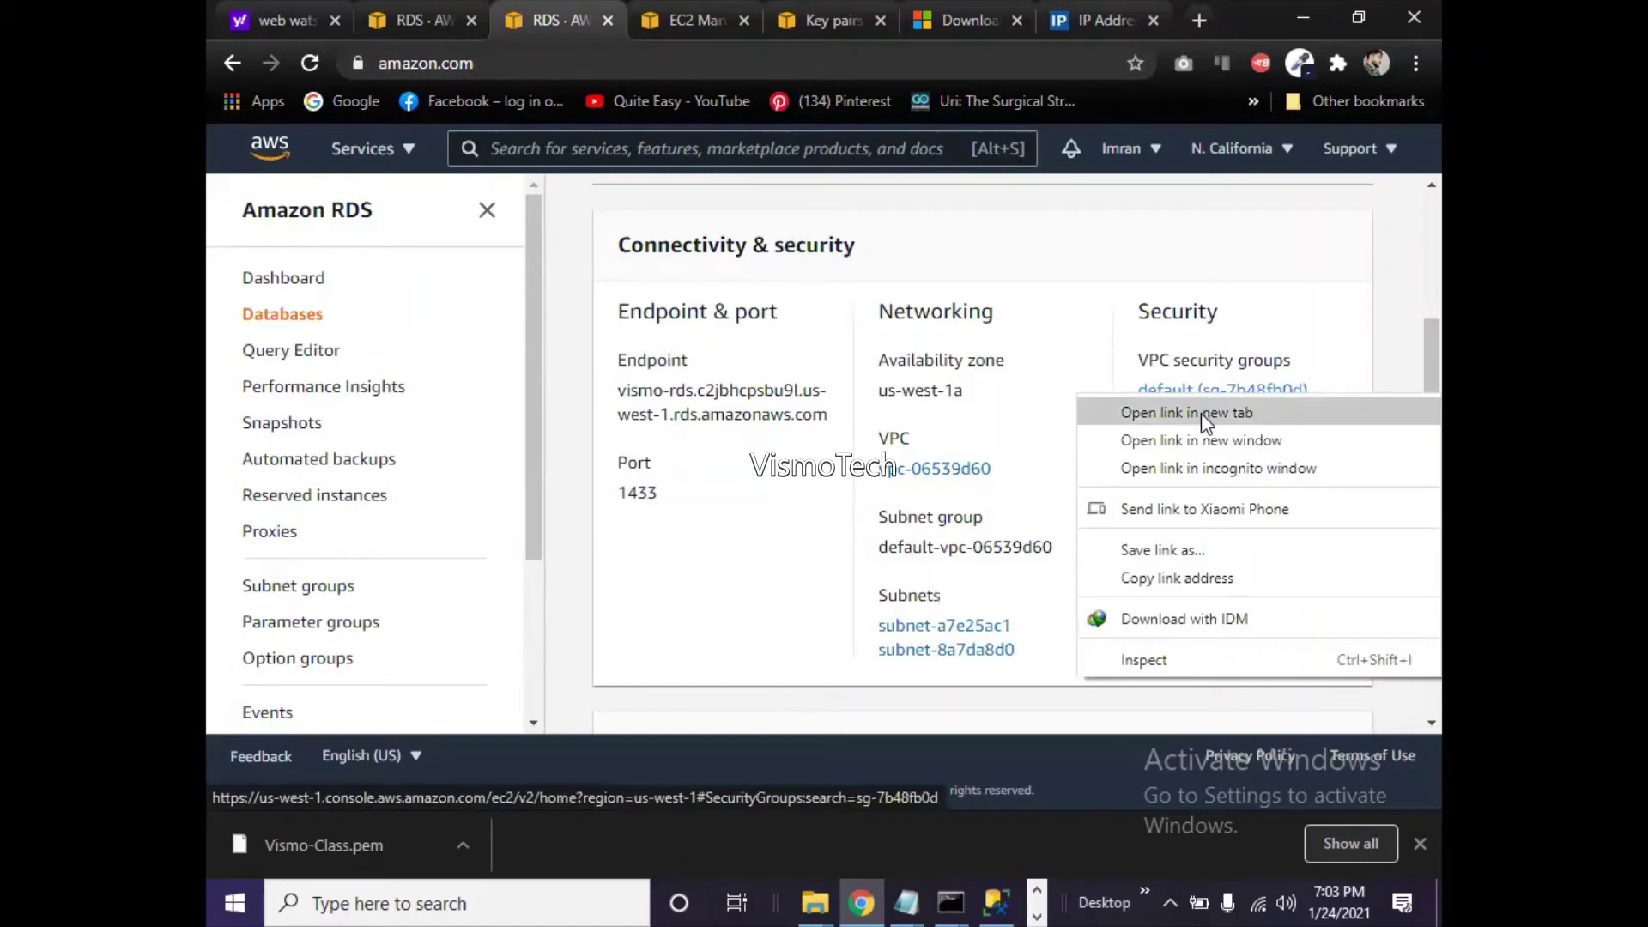
- Open security group sg-7b48fb0d's details in a new tab, closing the older EC2 tab
click(1200, 414)
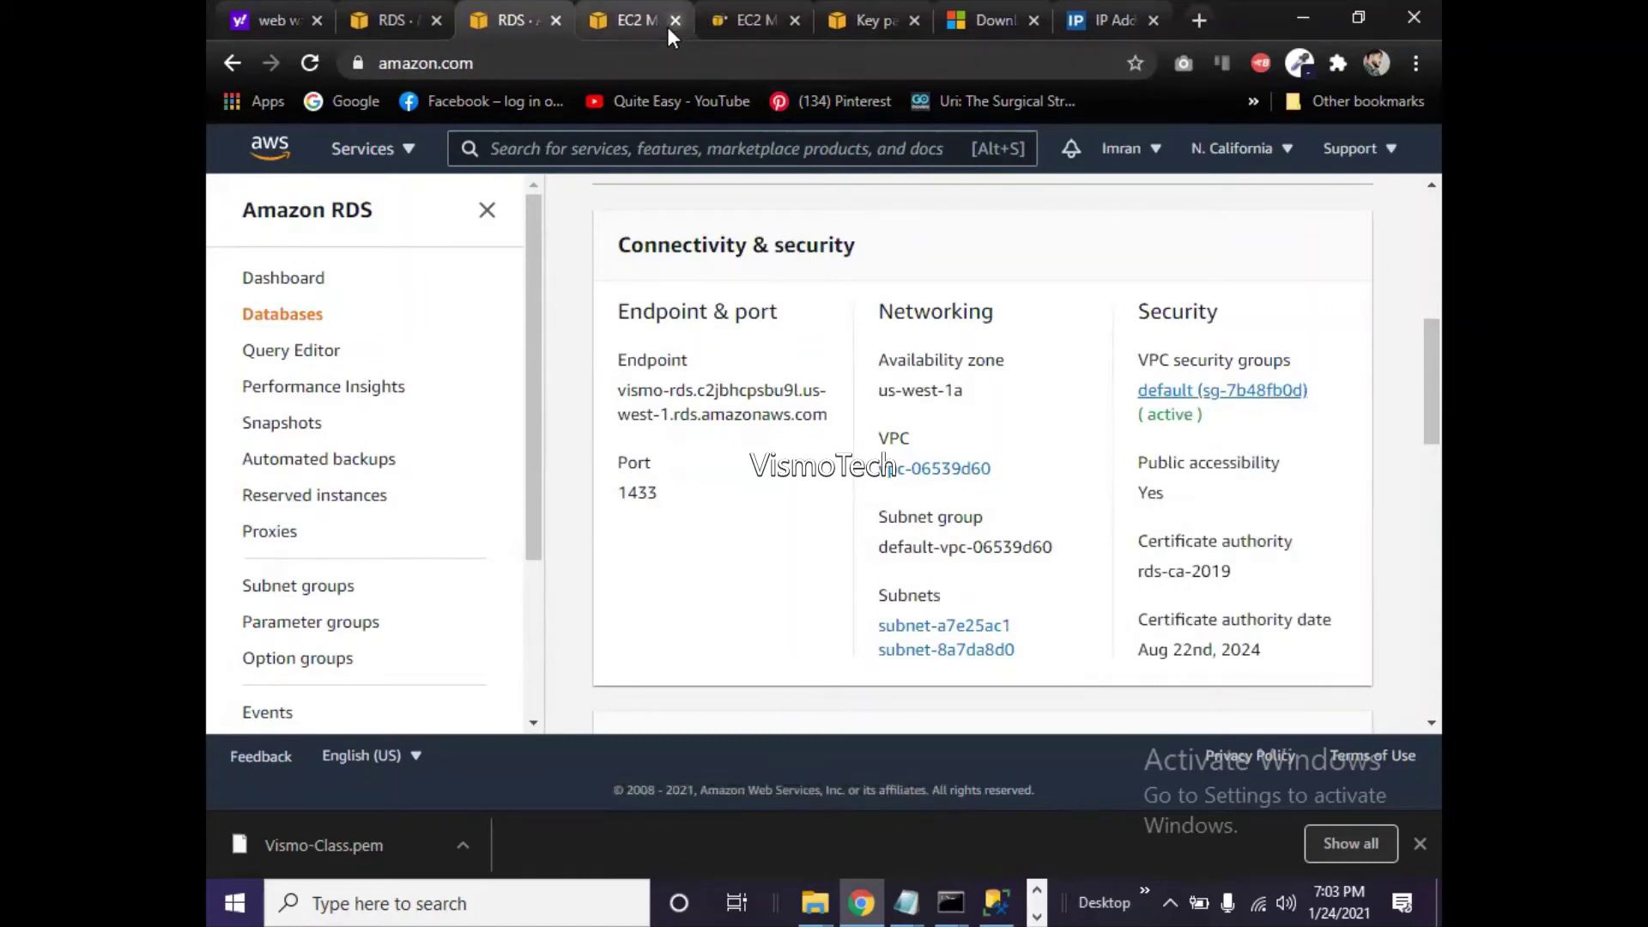
click(675, 20)
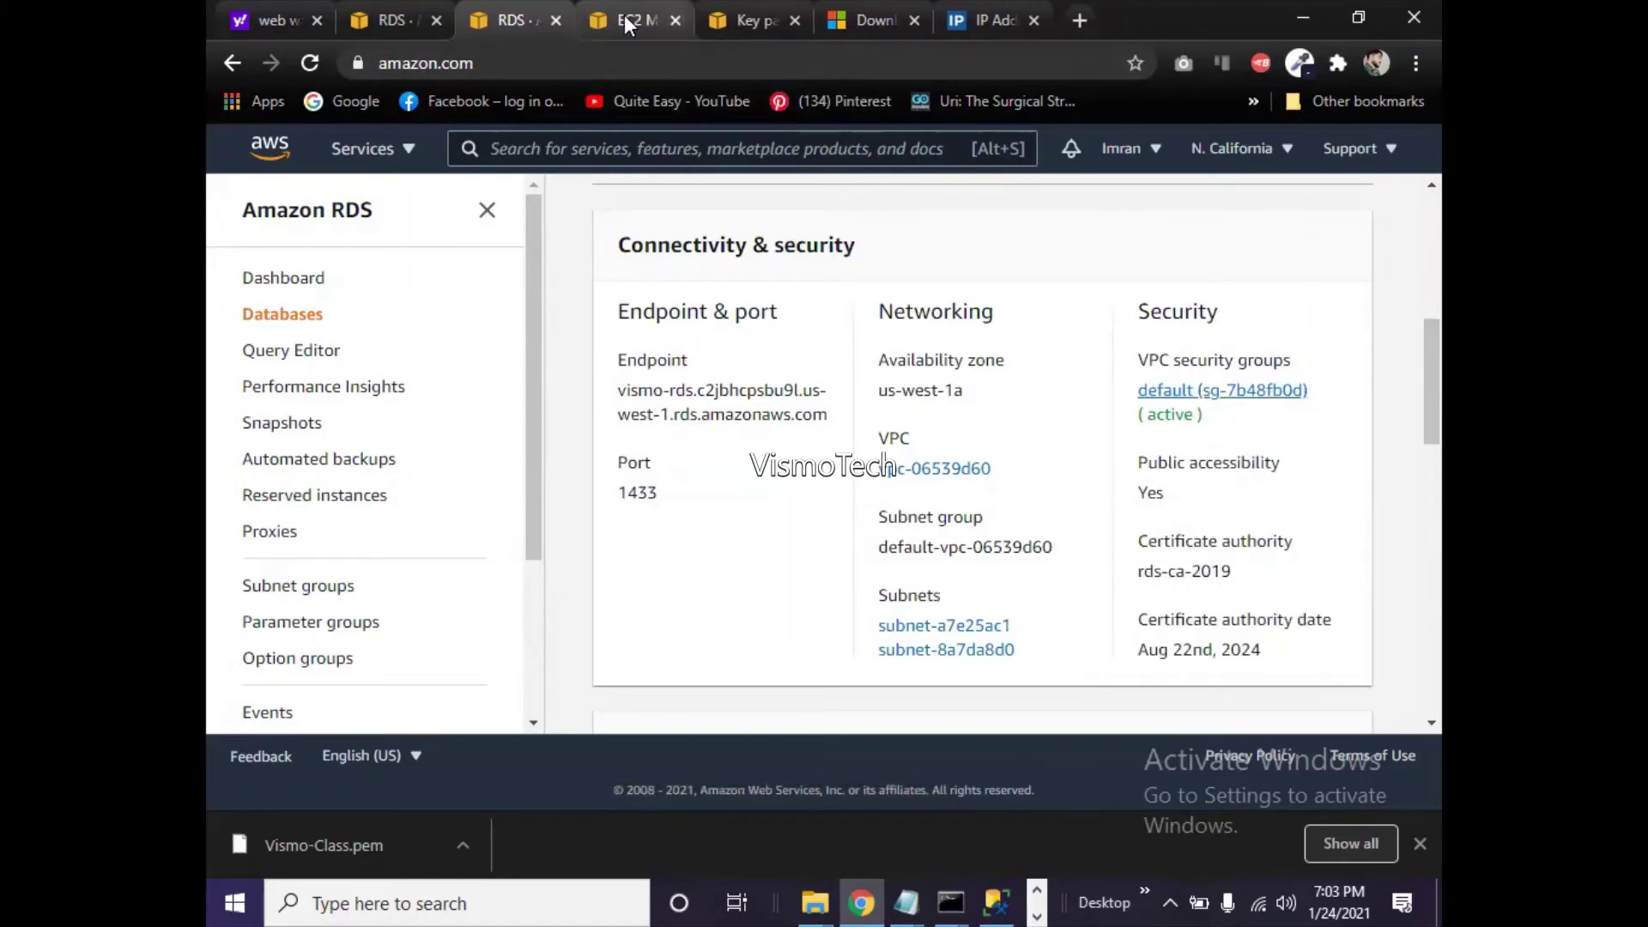
click(625, 14)
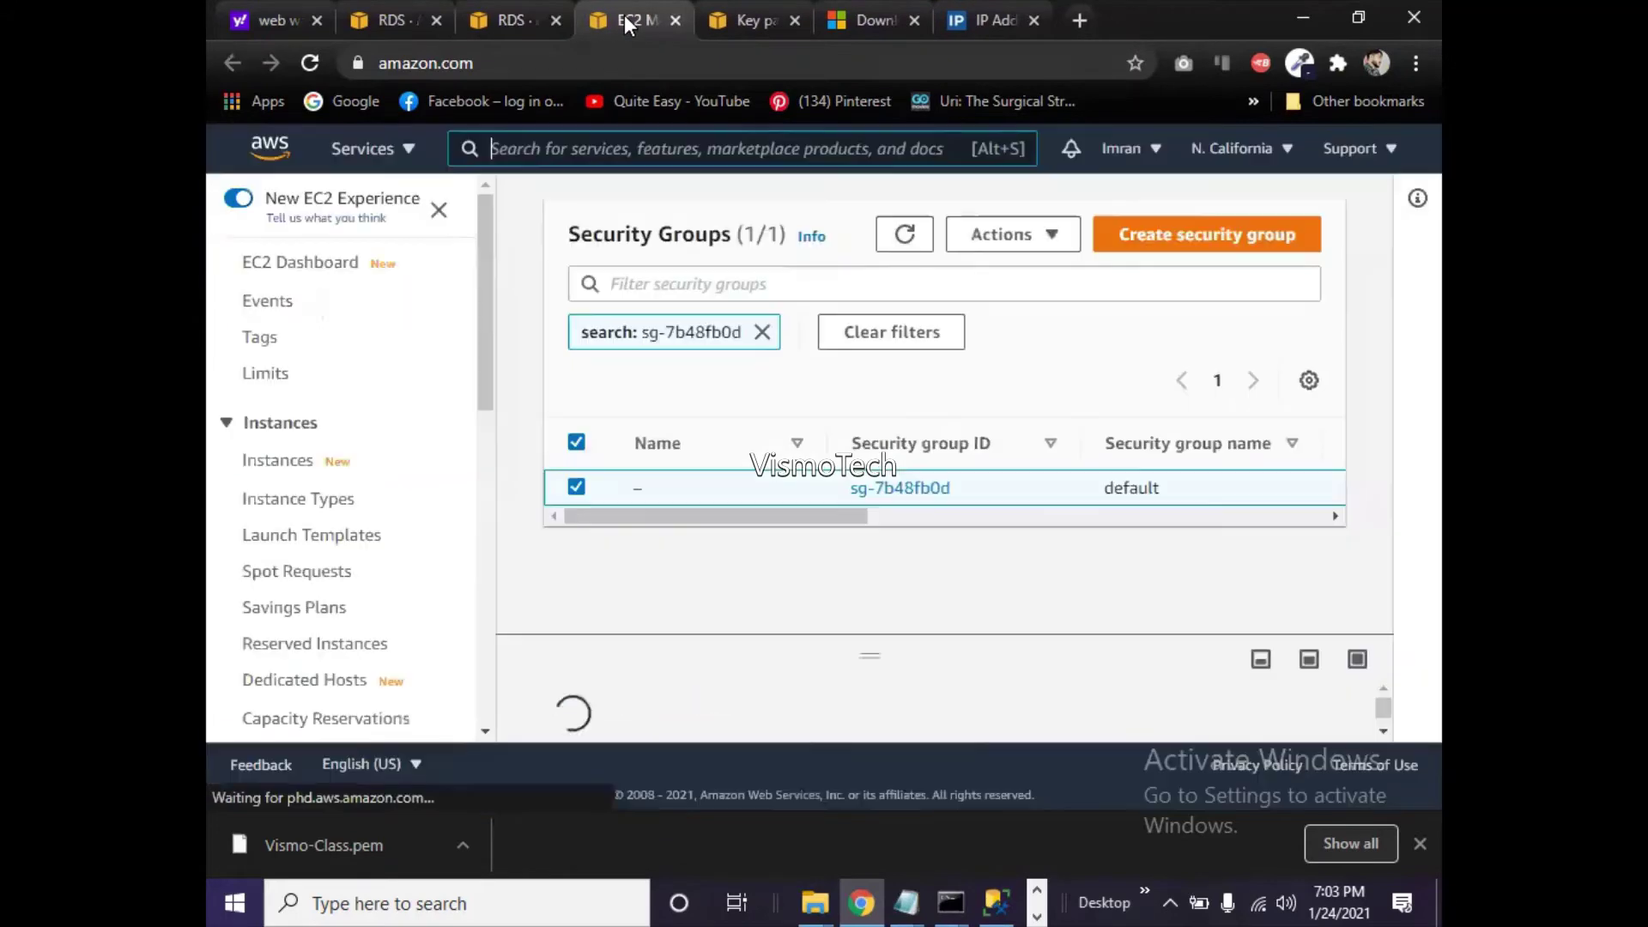
click(915, 489)
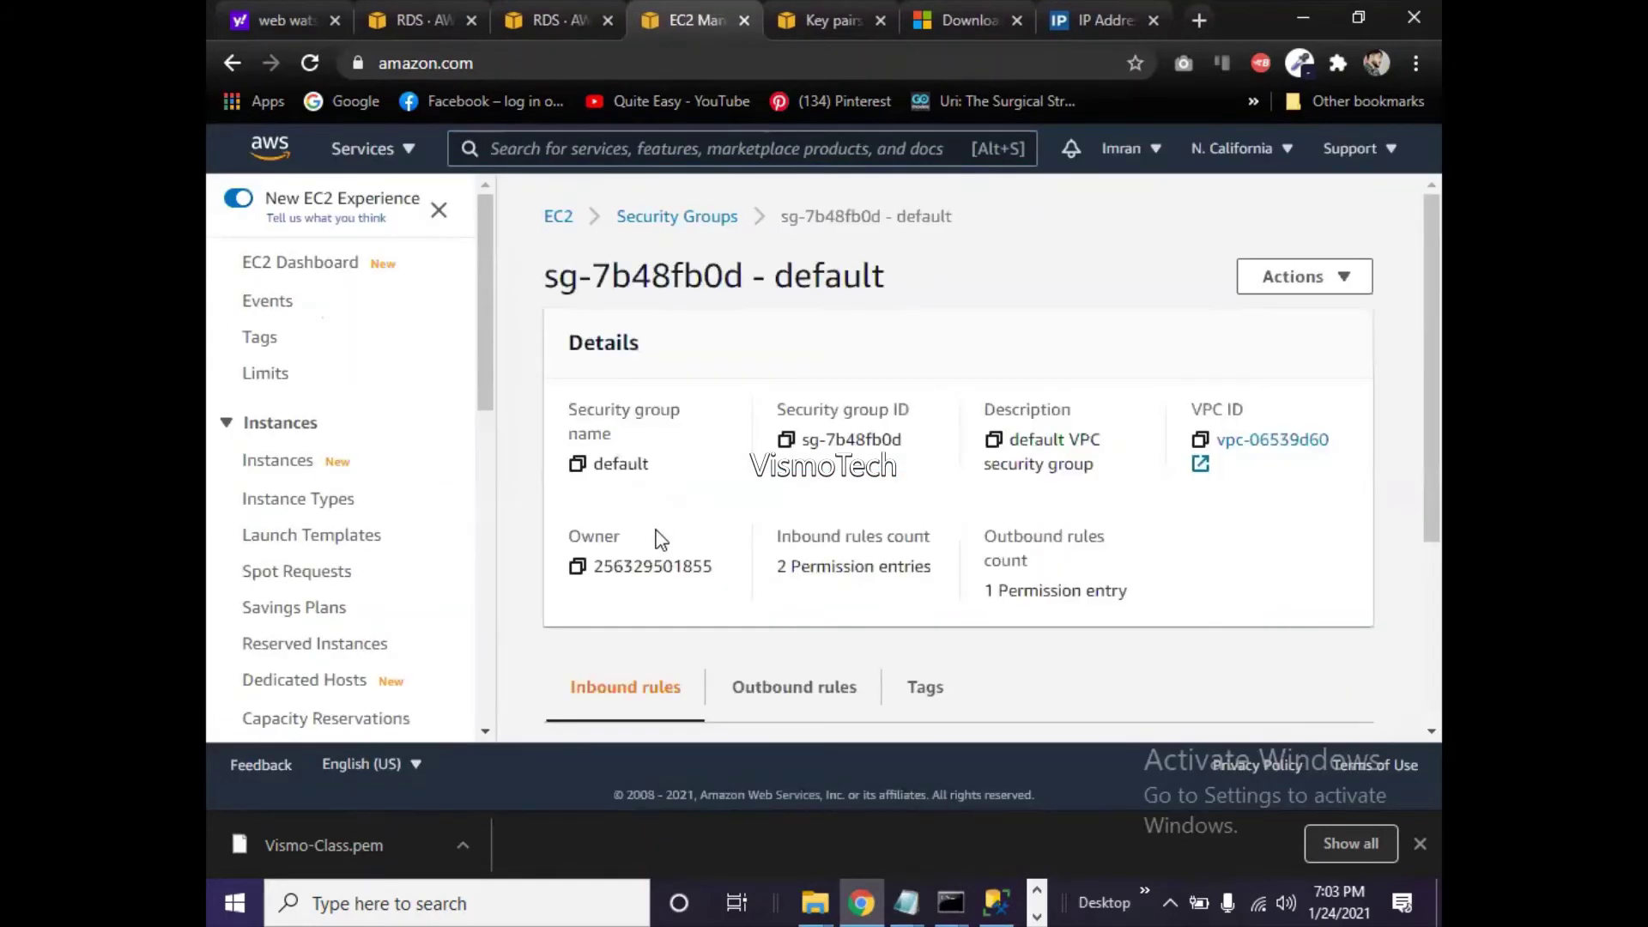
drag(1431, 463, 1438, 635)
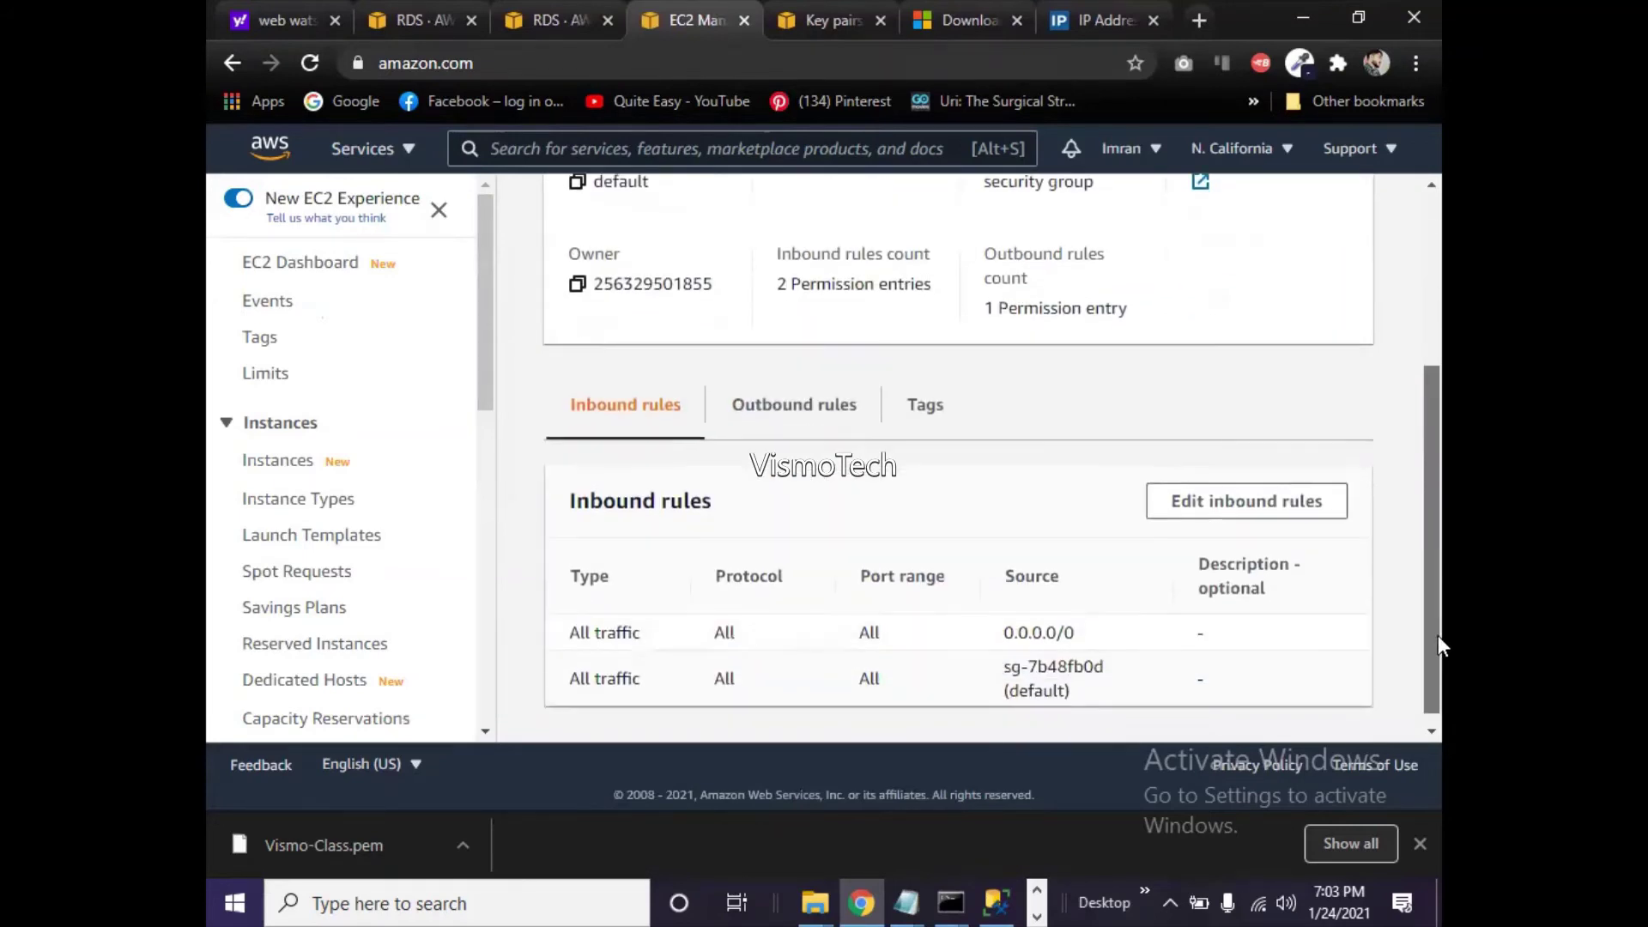
- Delete the 0.0.0.0/0 all-traffic inbound rule and save the inbound rules
click(1264, 526)
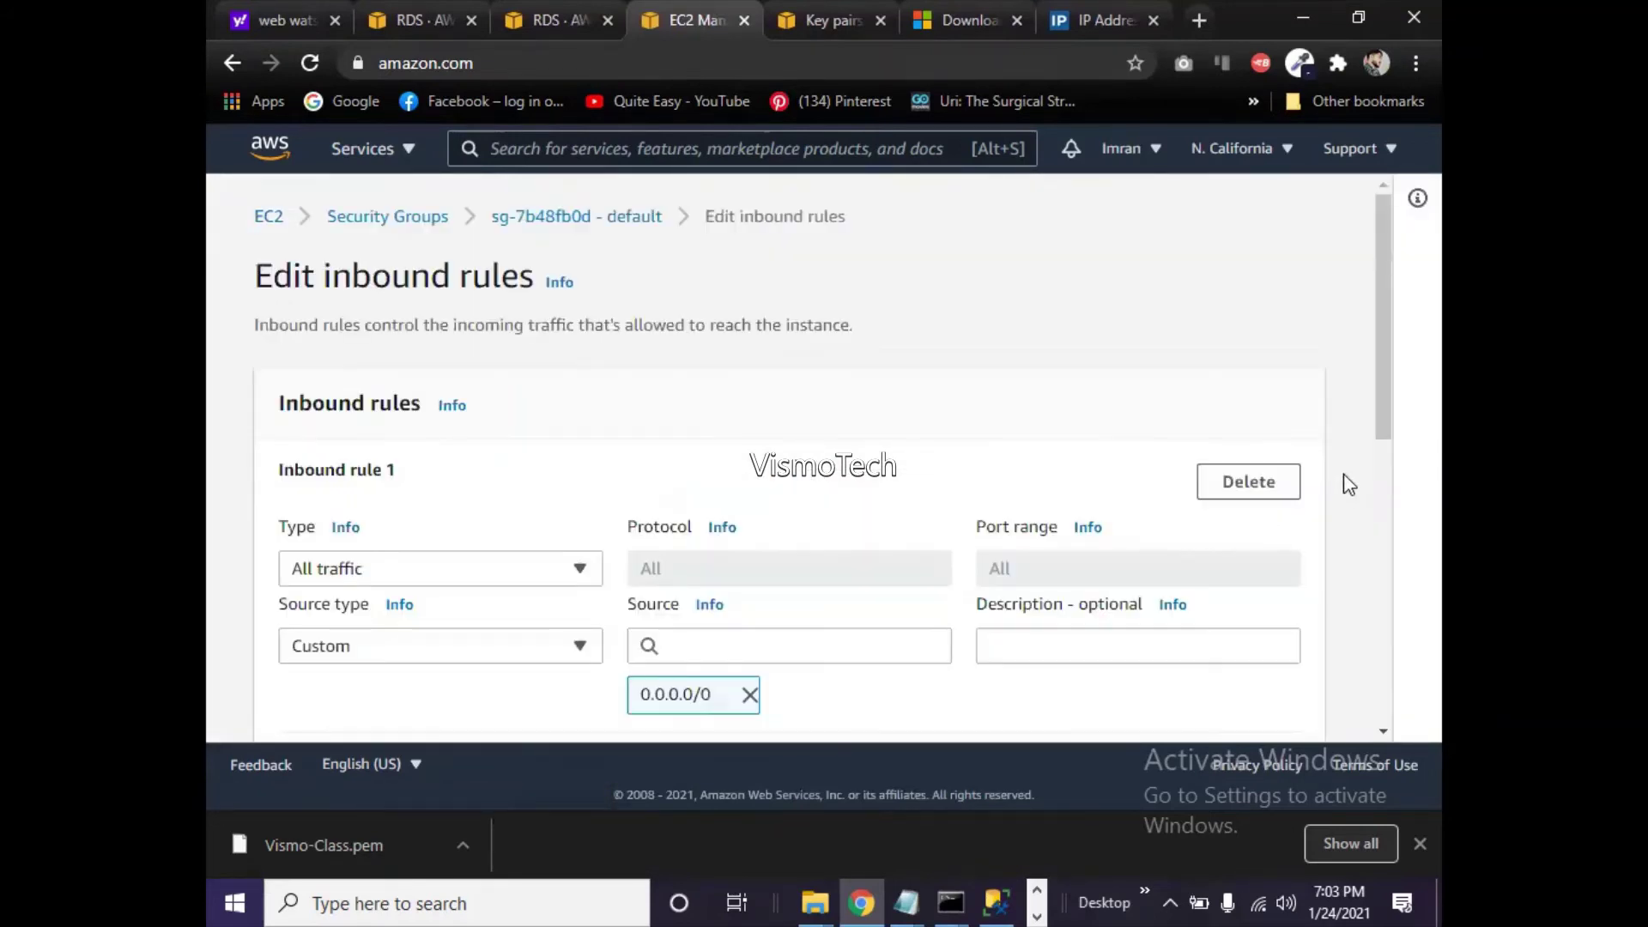
drag(1382, 427, 1399, 569)
mouse_move(1395, 560)
mouse_down()
mouse_move(1399, 520)
mouse_move(1391, 559)
mouse_up()
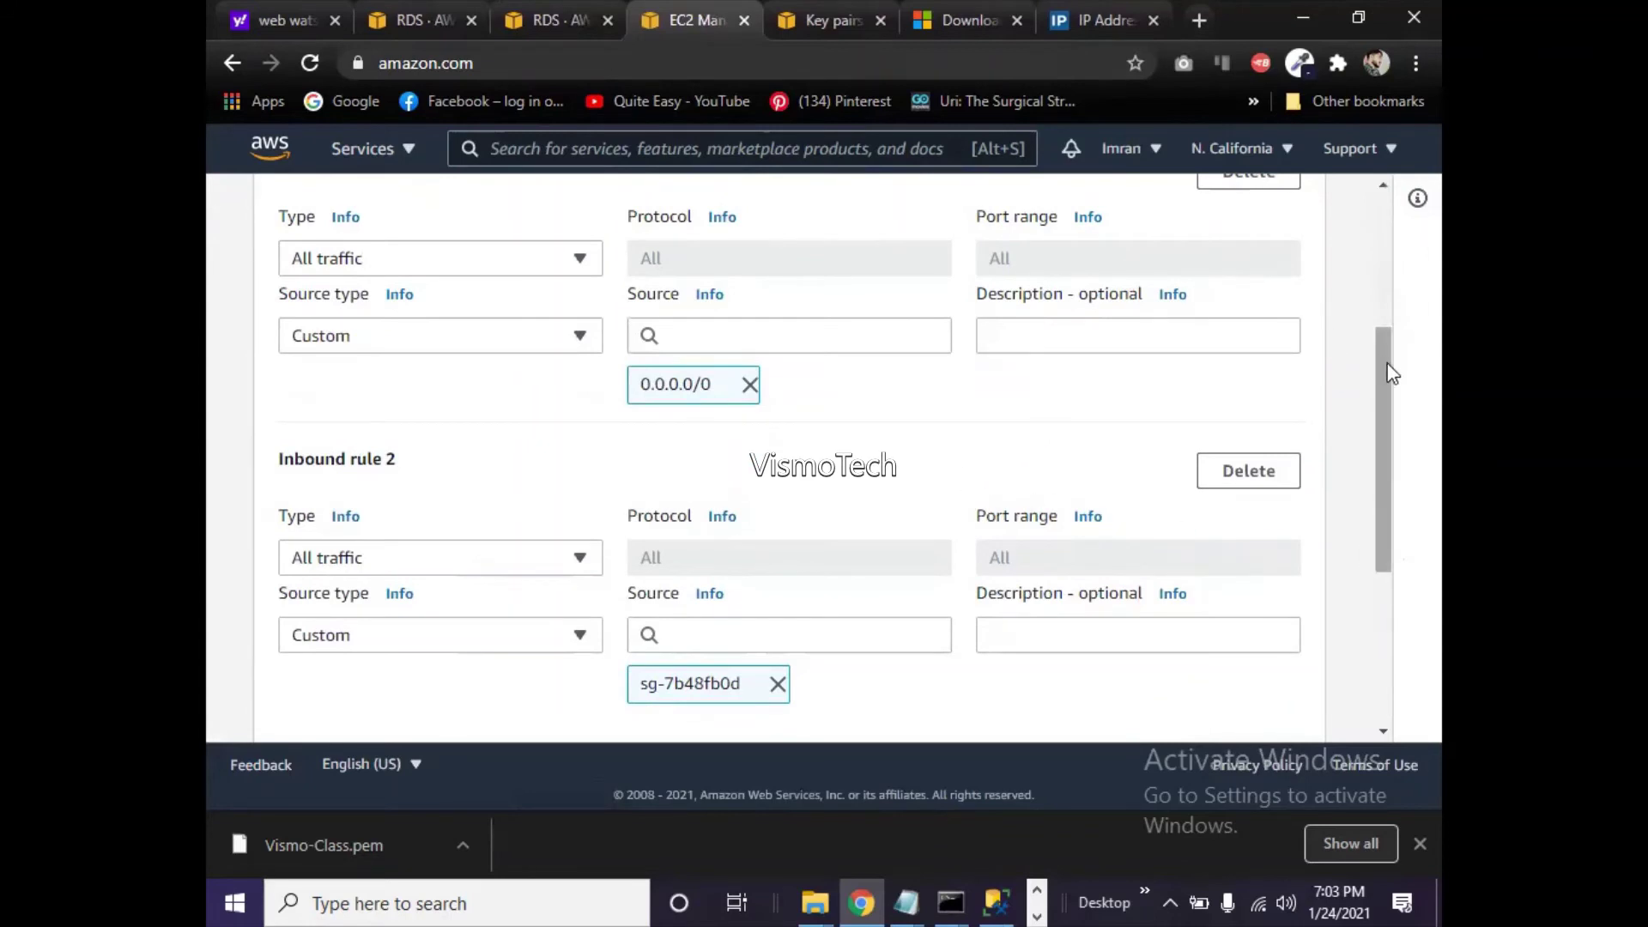
scroll(1380, 337, up, 1)
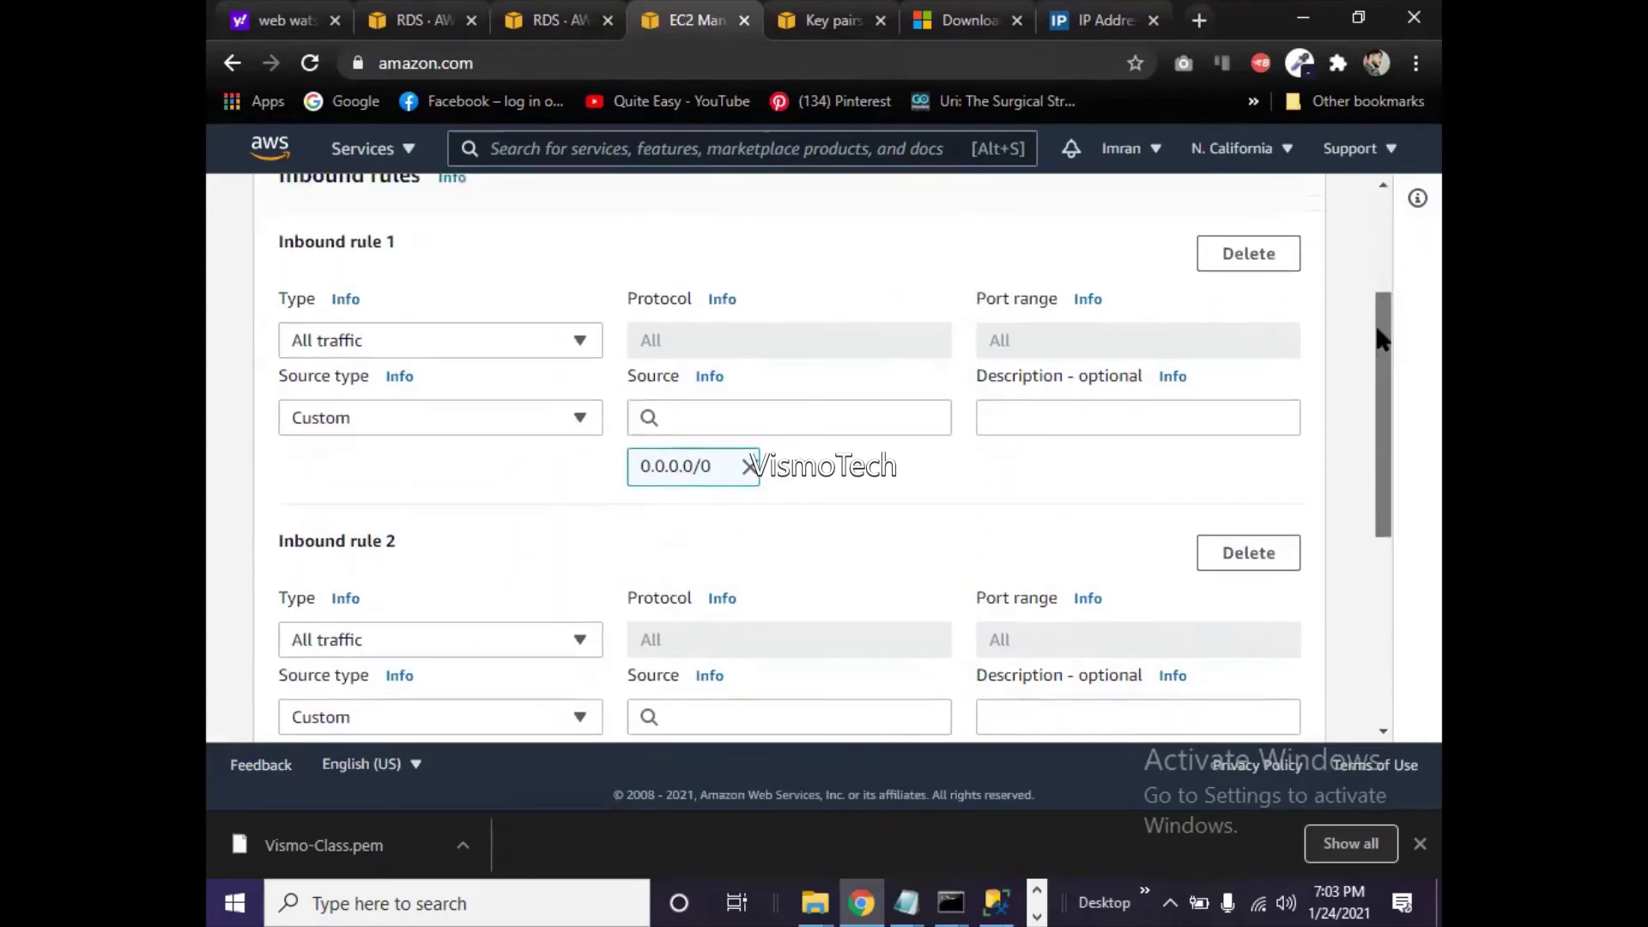
click(1236, 257)
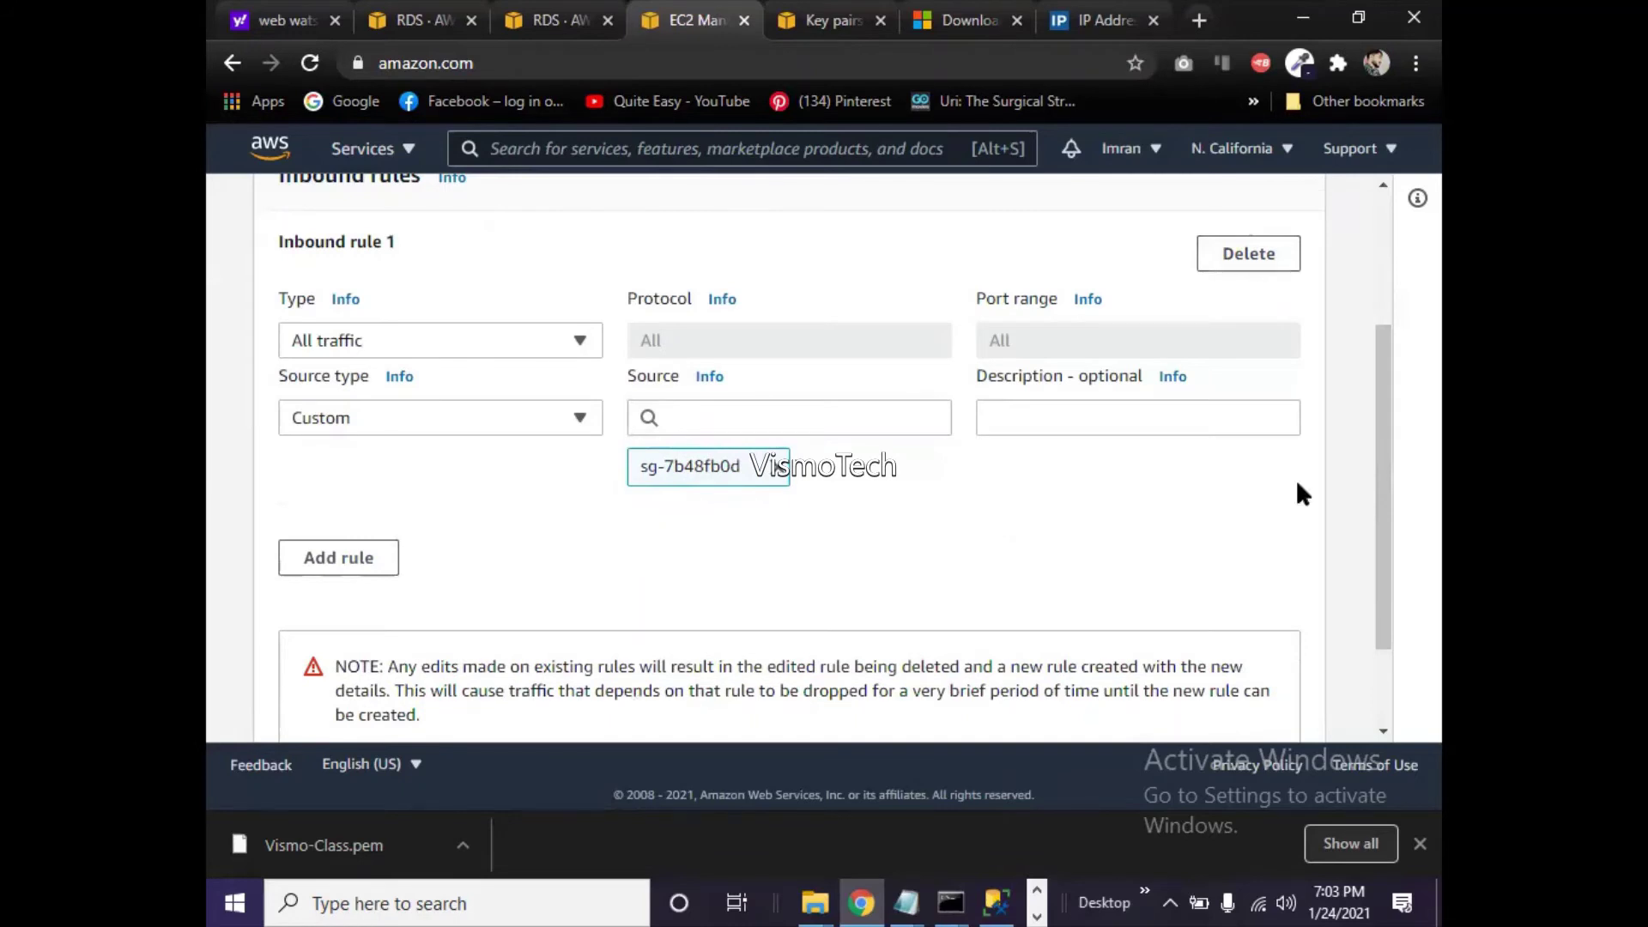
drag(1384, 480, 1380, 519)
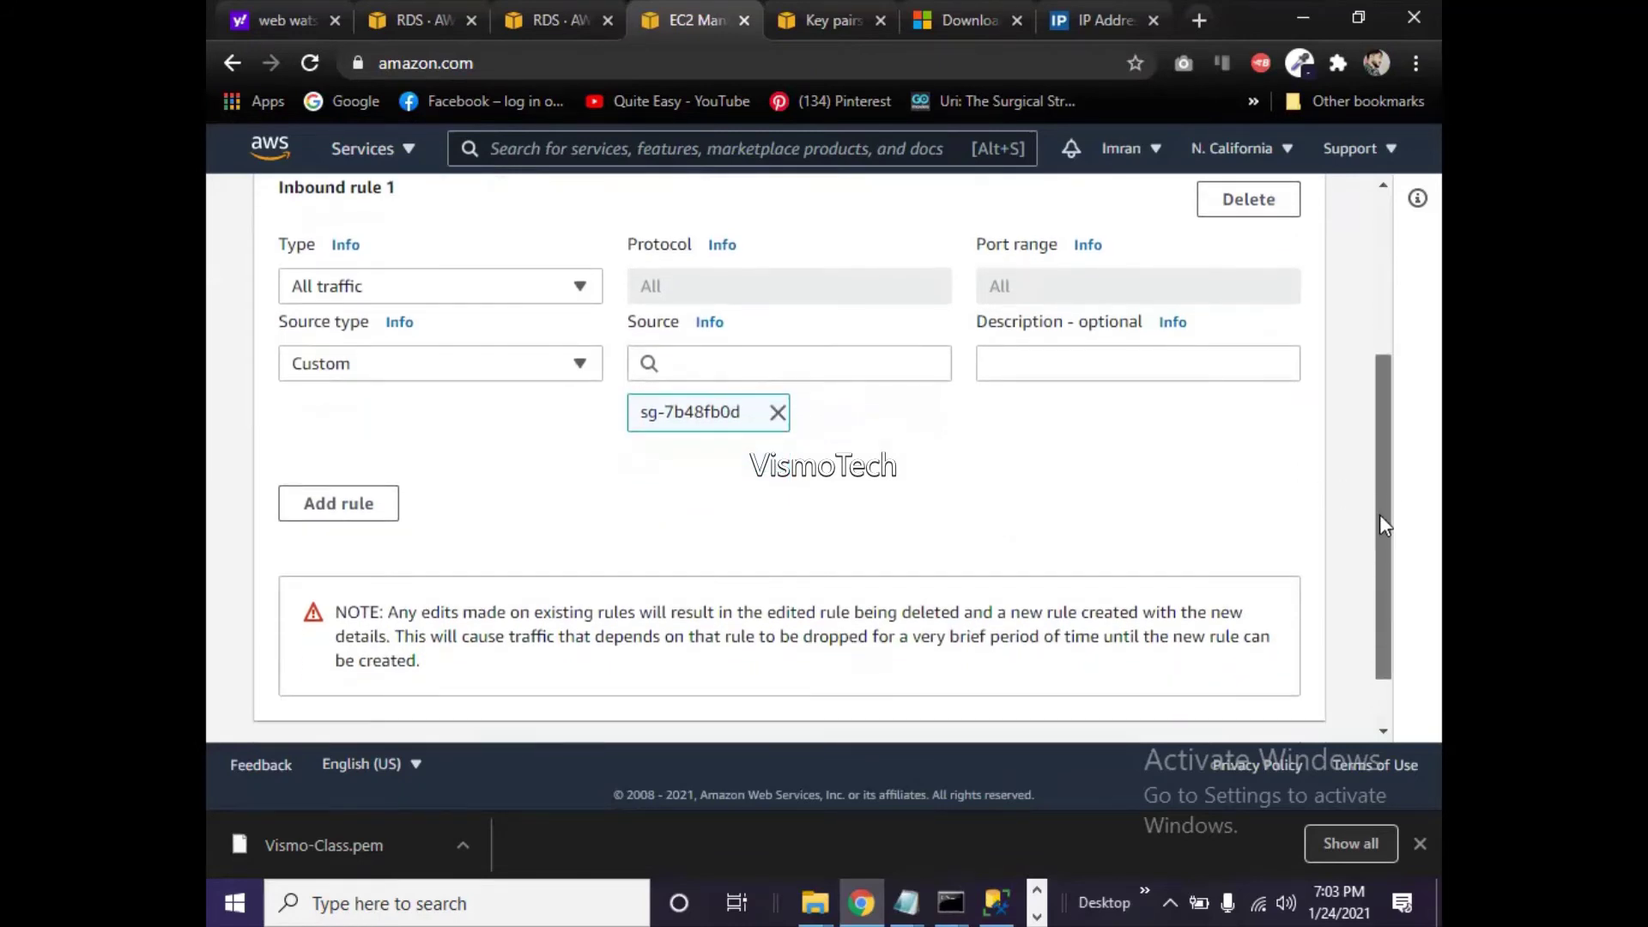
scroll(1382, 523, down, 2)
click(1261, 714)
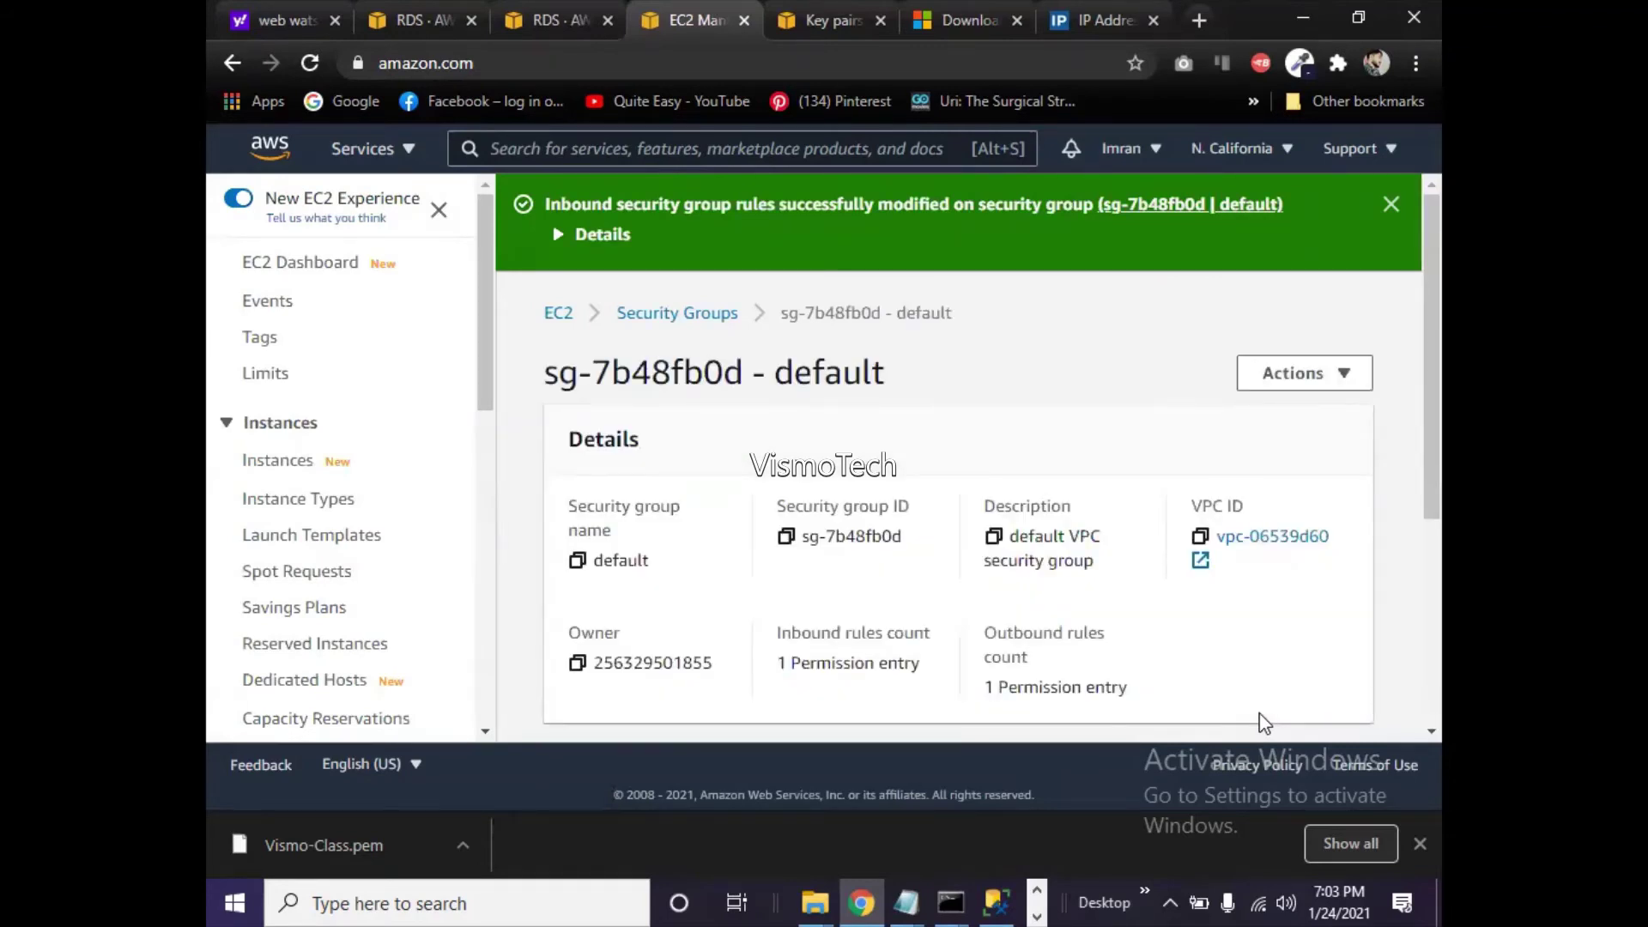
click(995, 903)
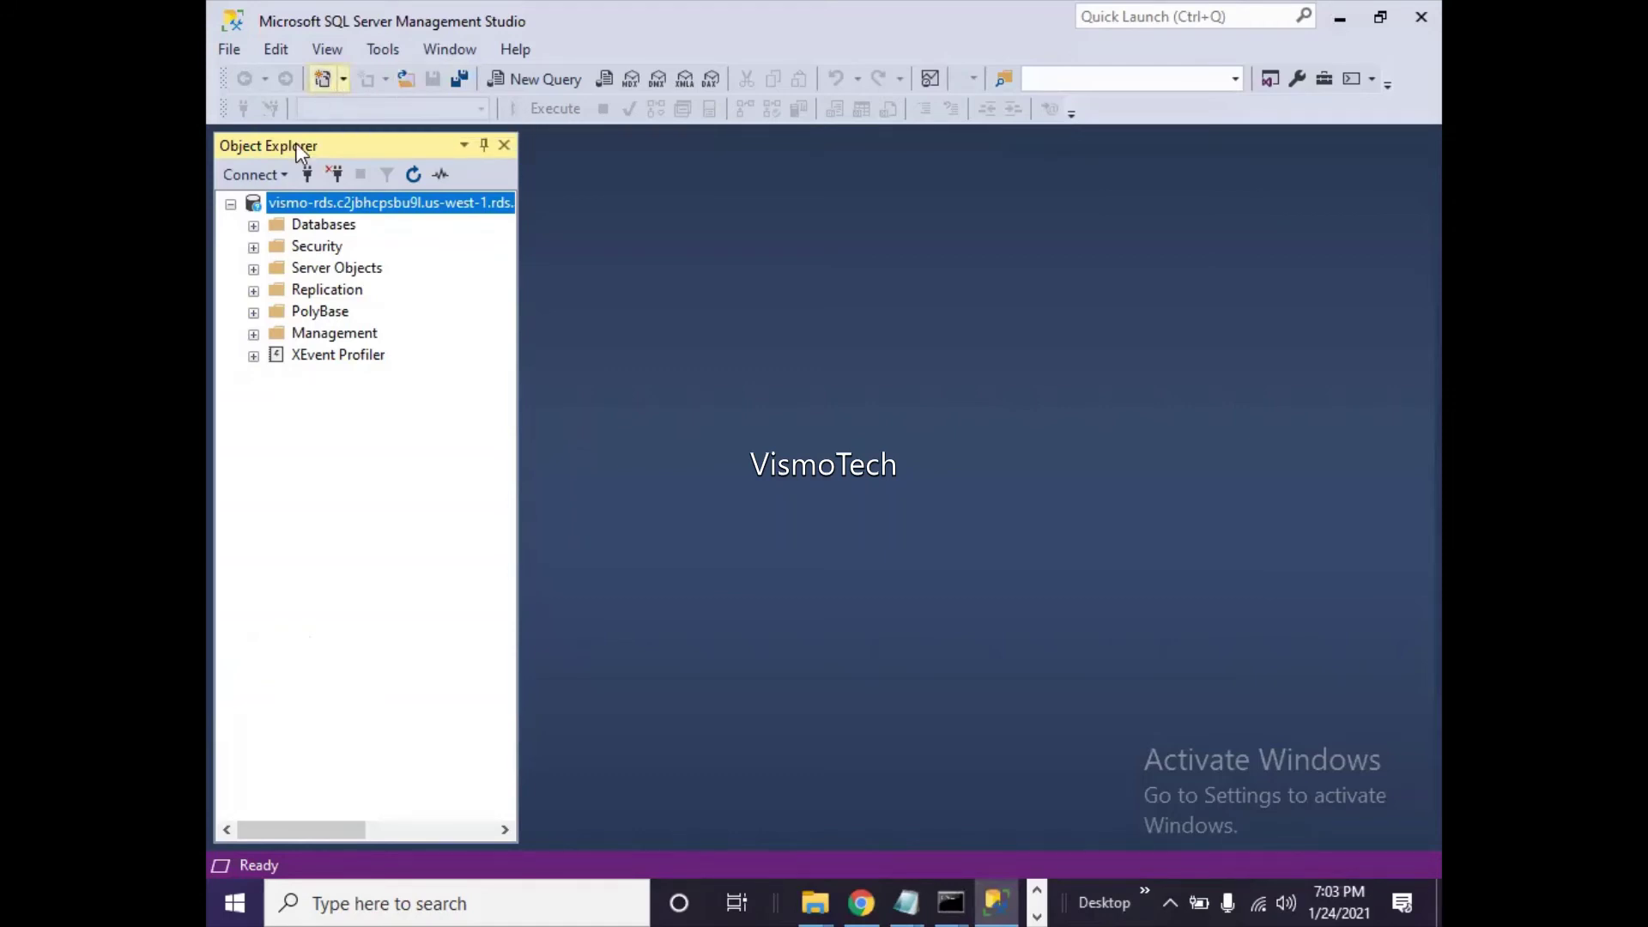
- Reconnect to the server node, pasting the stored password from the Notepad credentials file
right_click(292, 203)
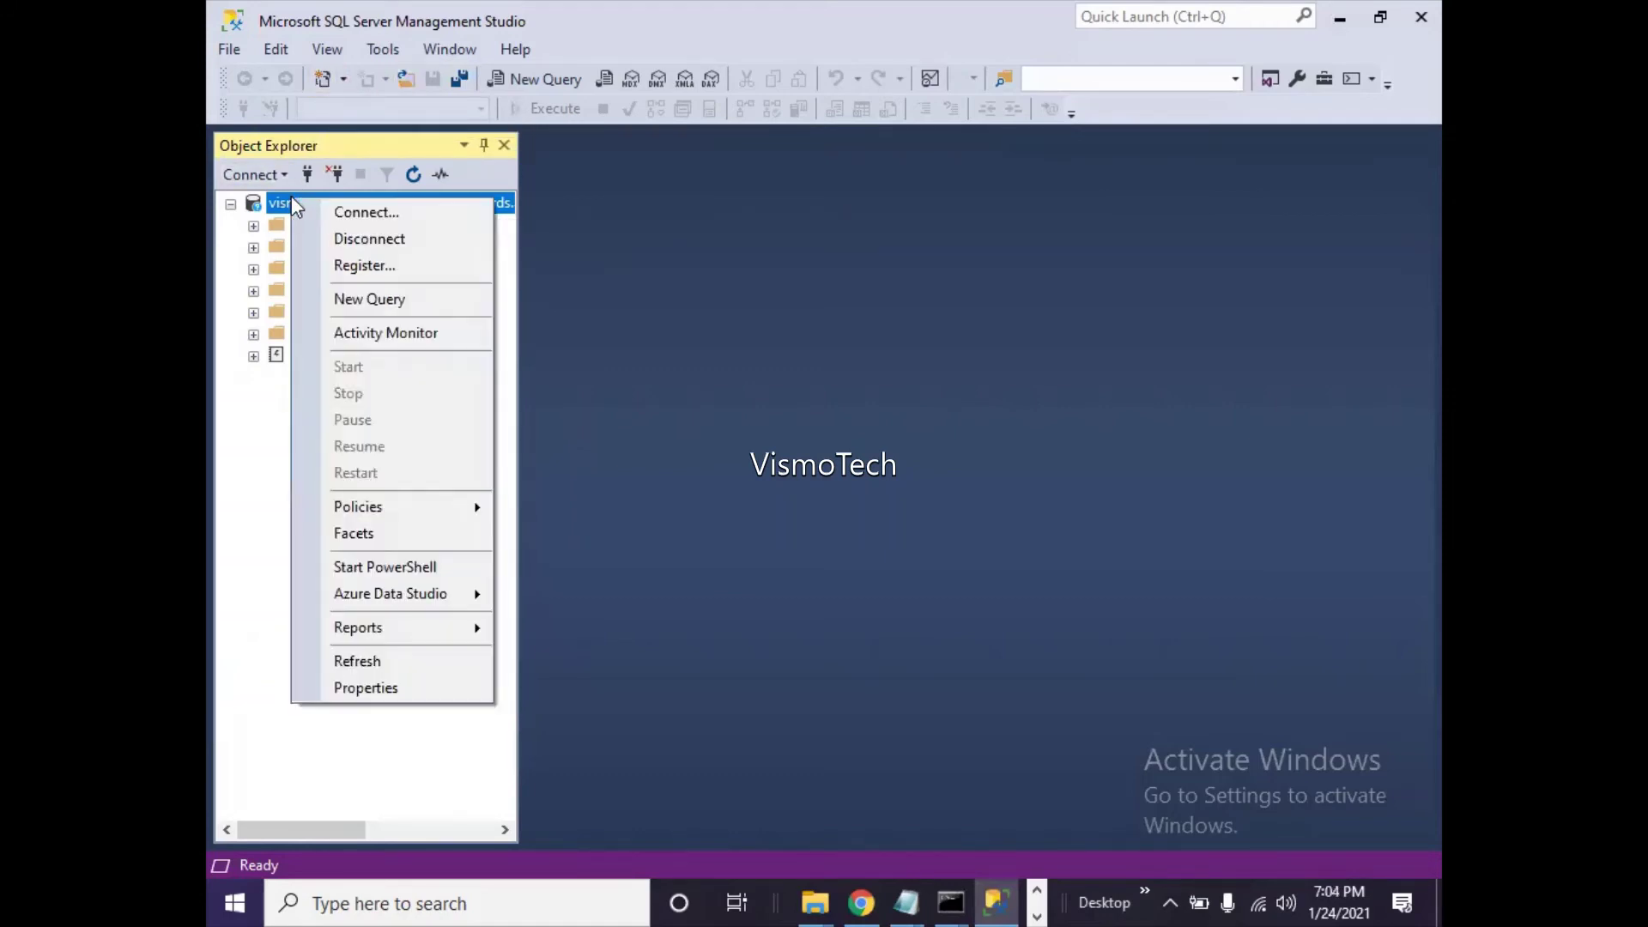
click(366, 213)
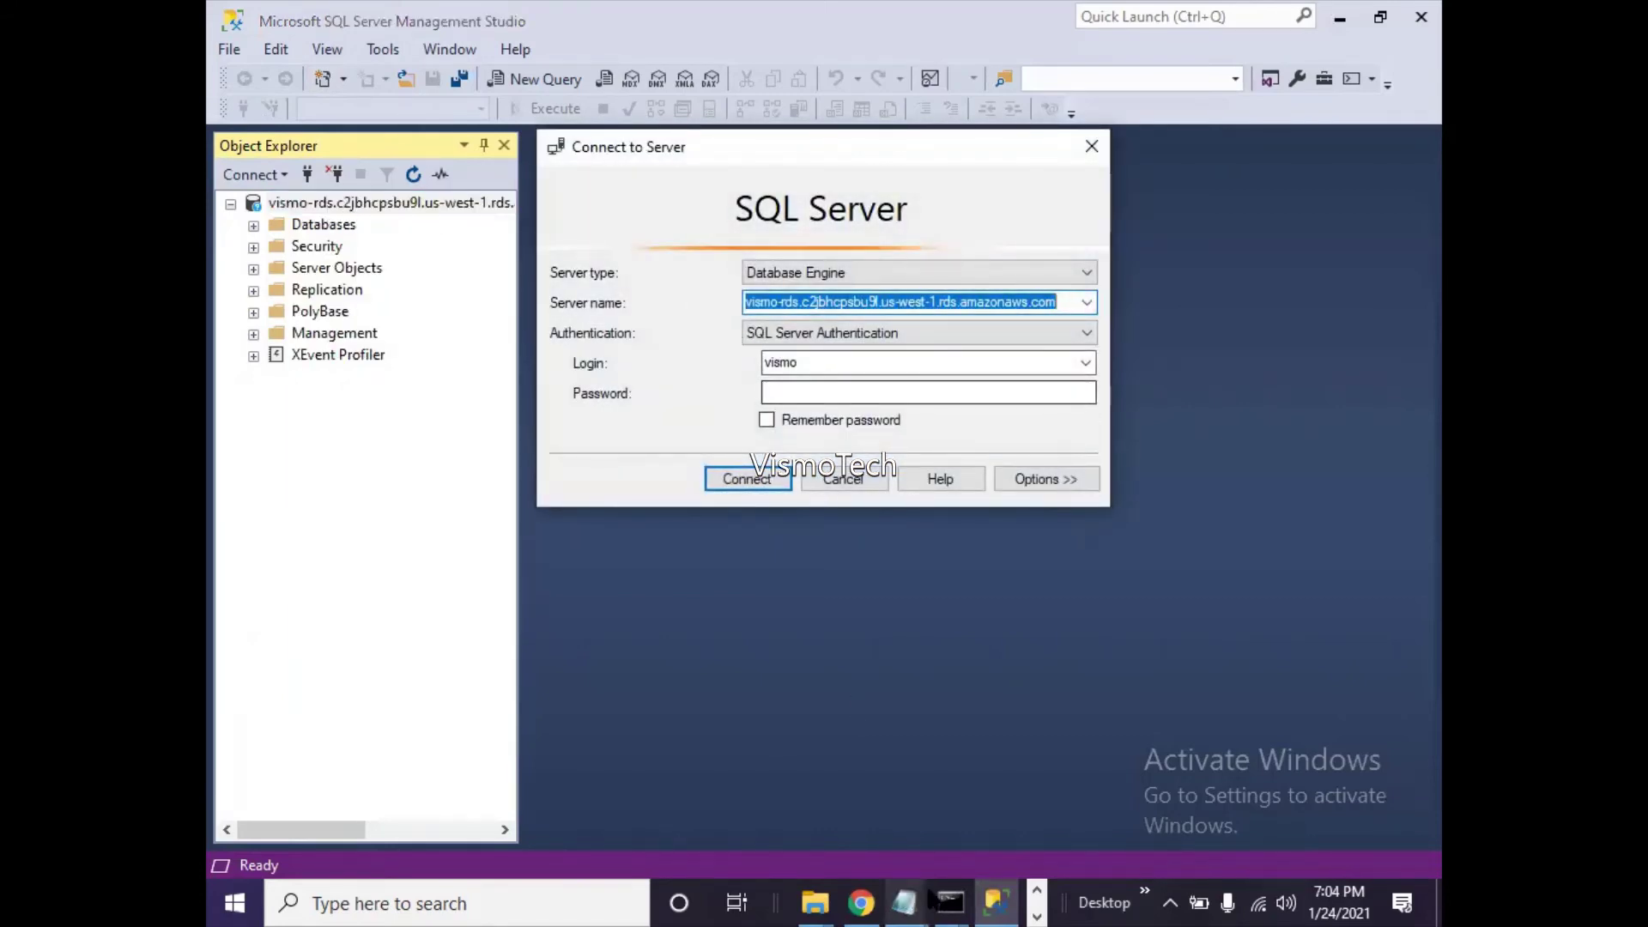
click(904, 902)
click(813, 841)
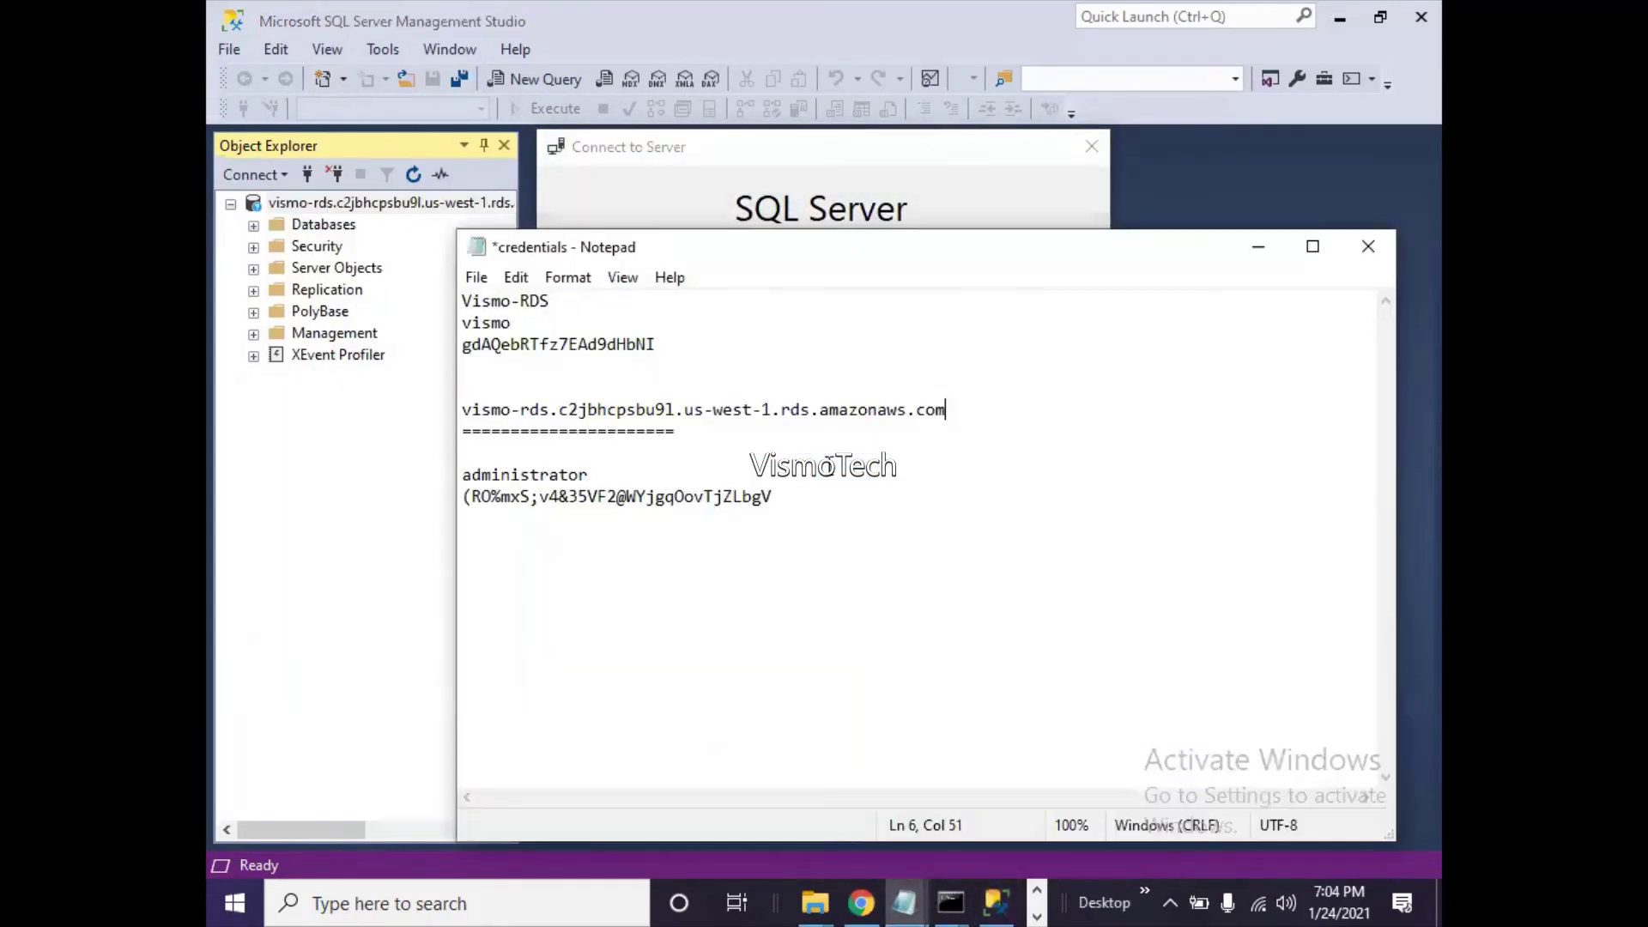
drag(668, 343, 464, 352)
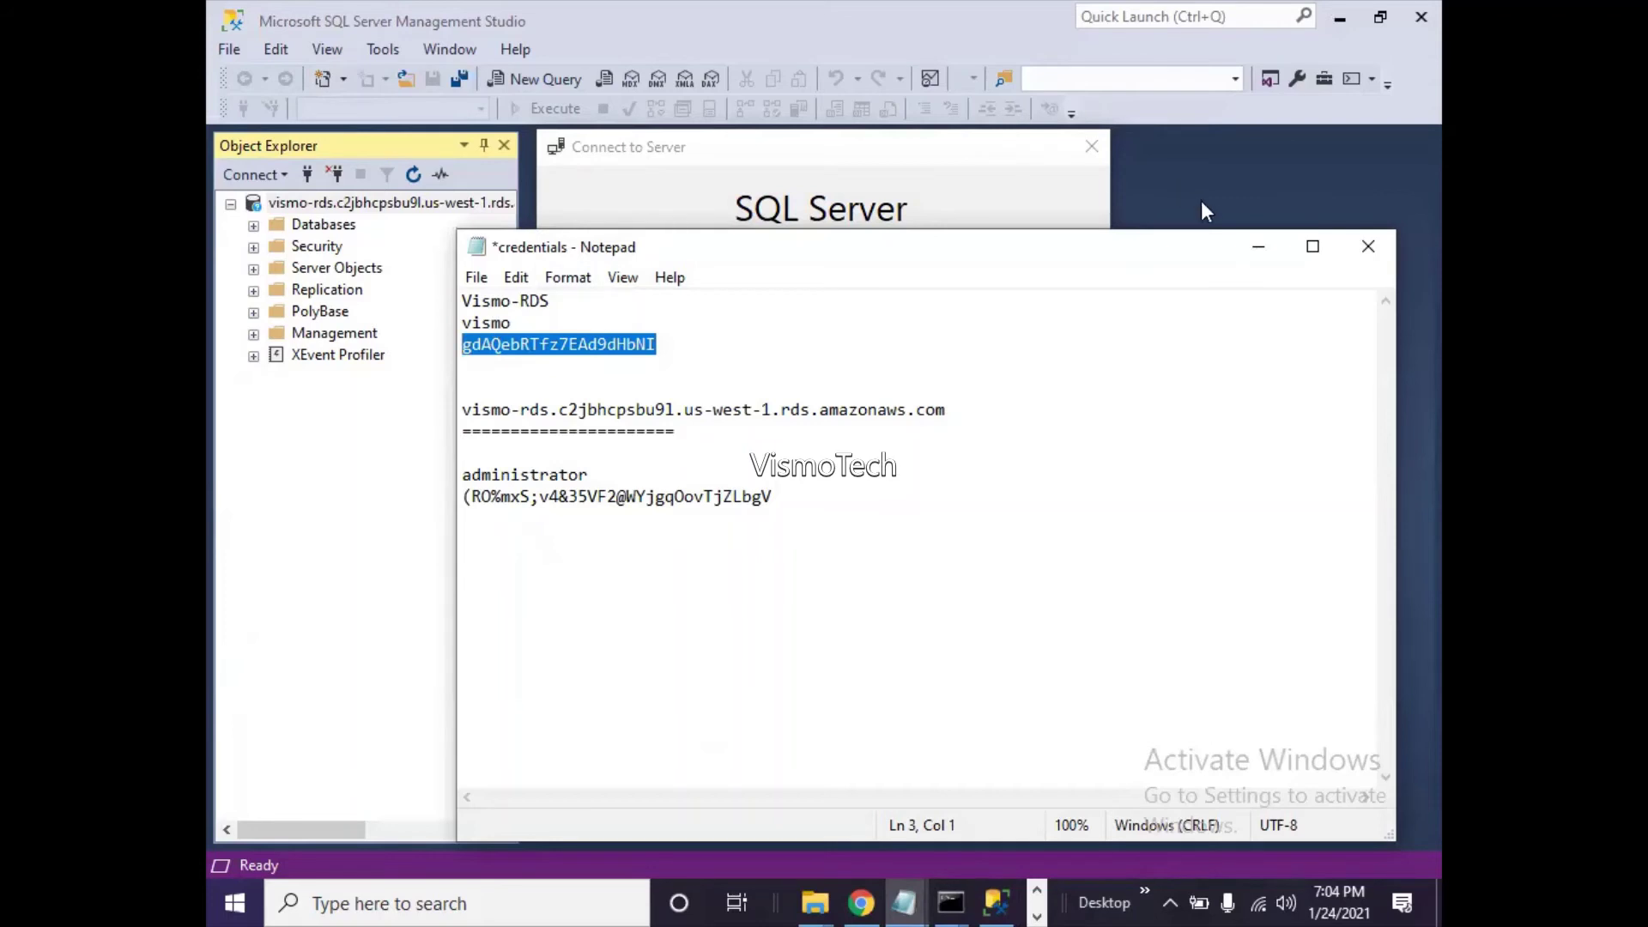
click(1257, 256)
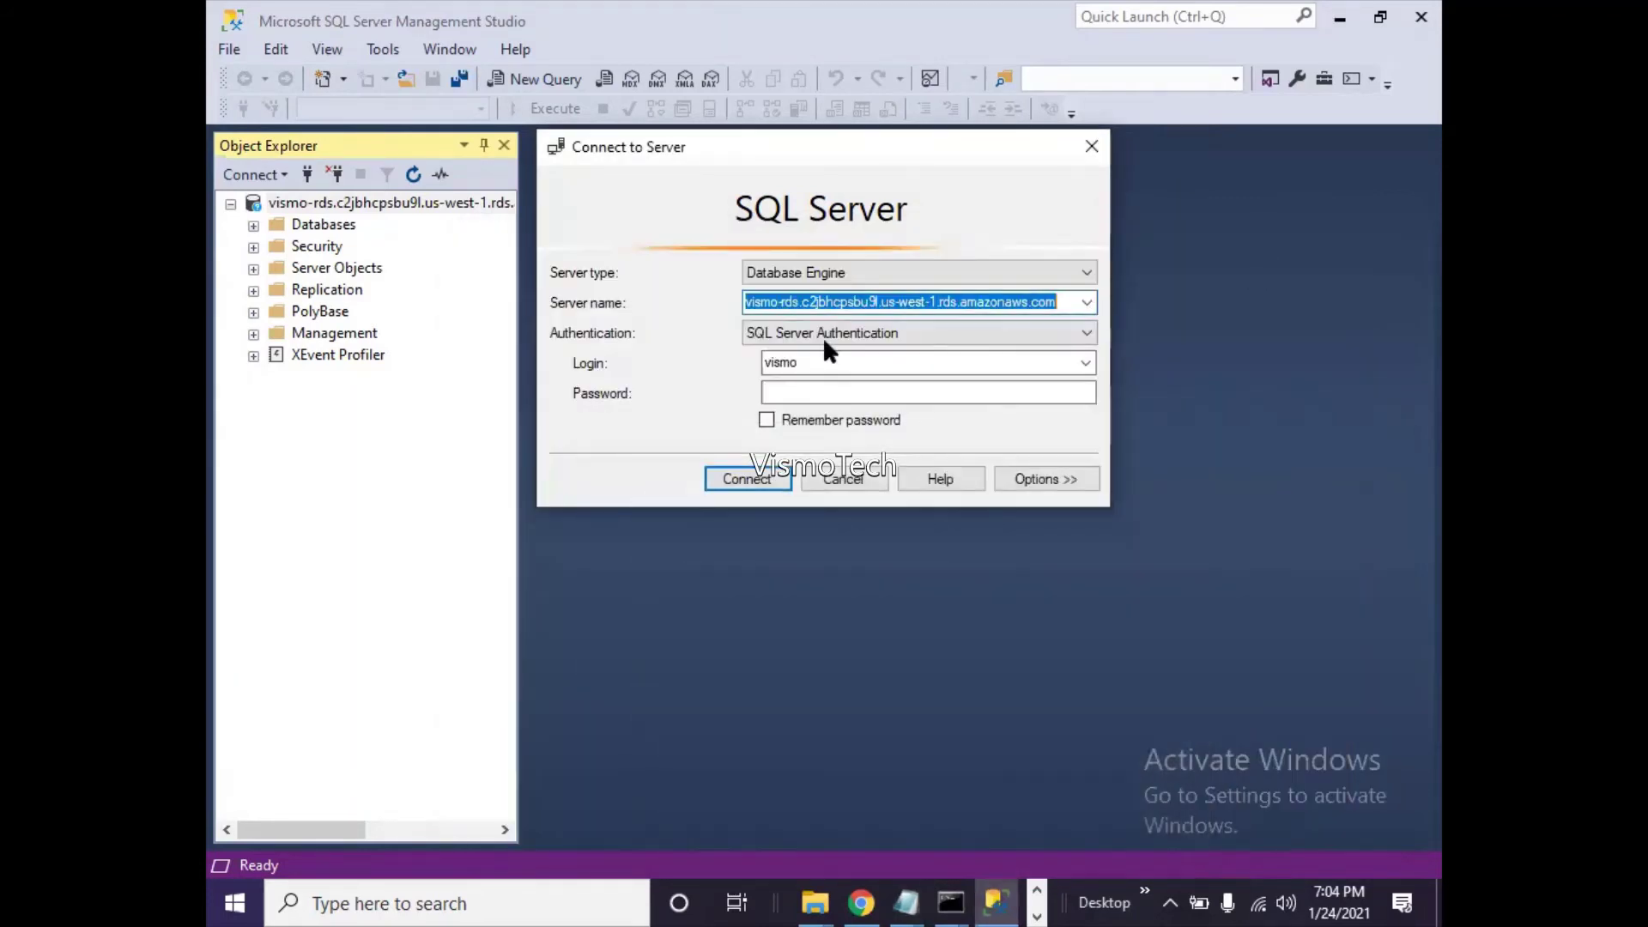
click(811, 390)
key(ctrl+v)
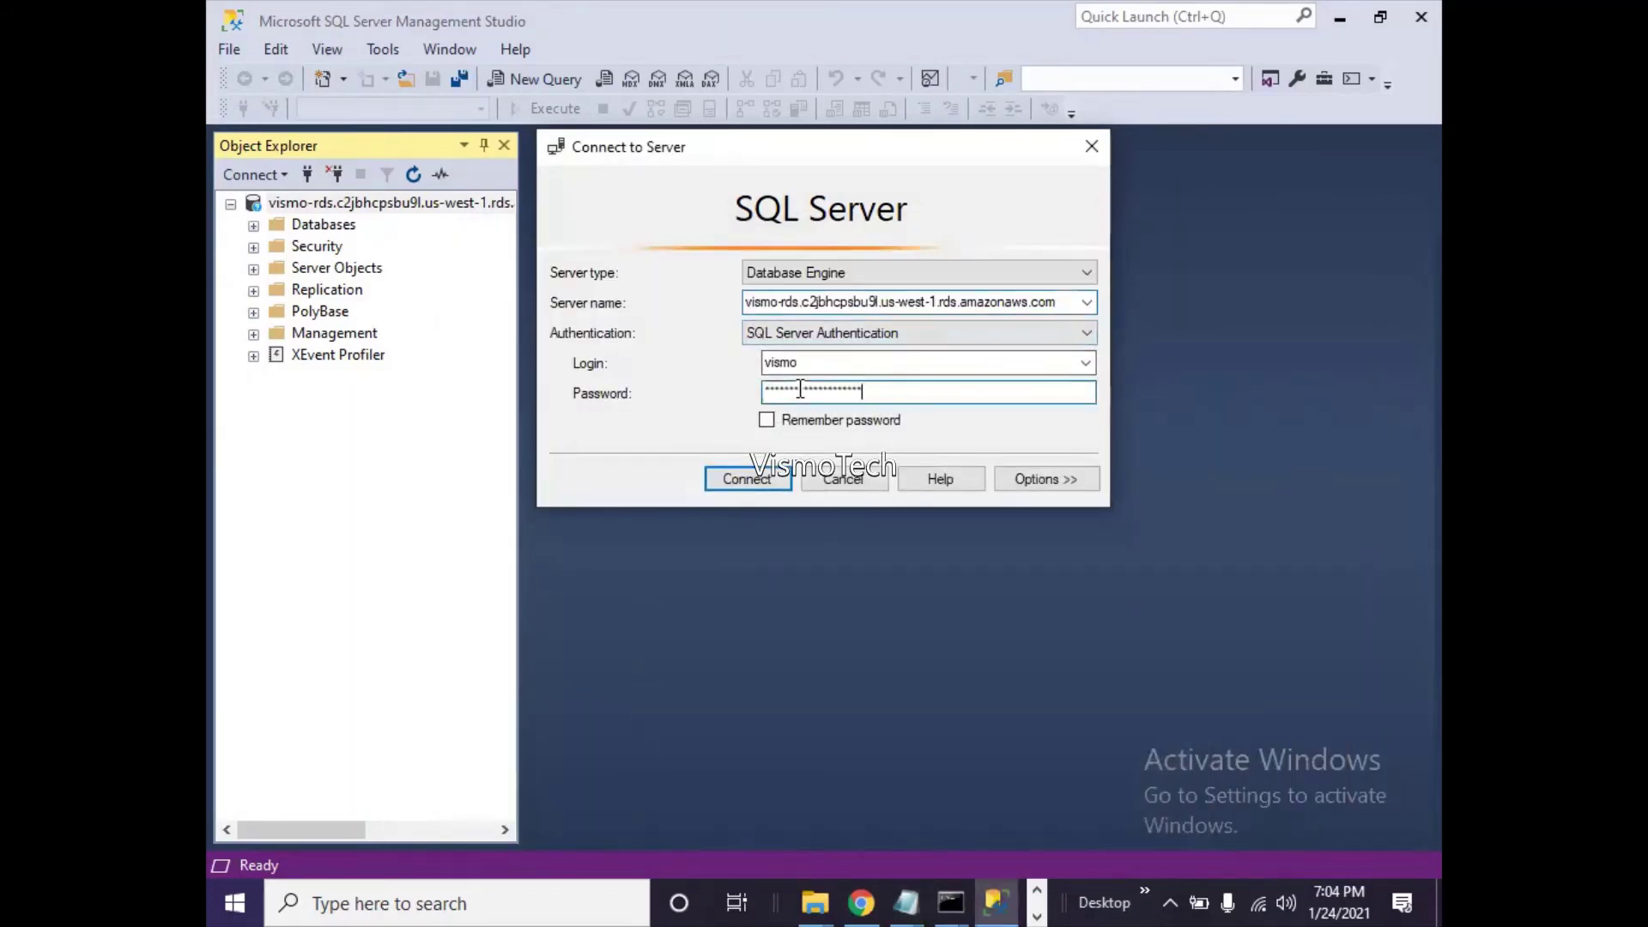
click(704, 482)
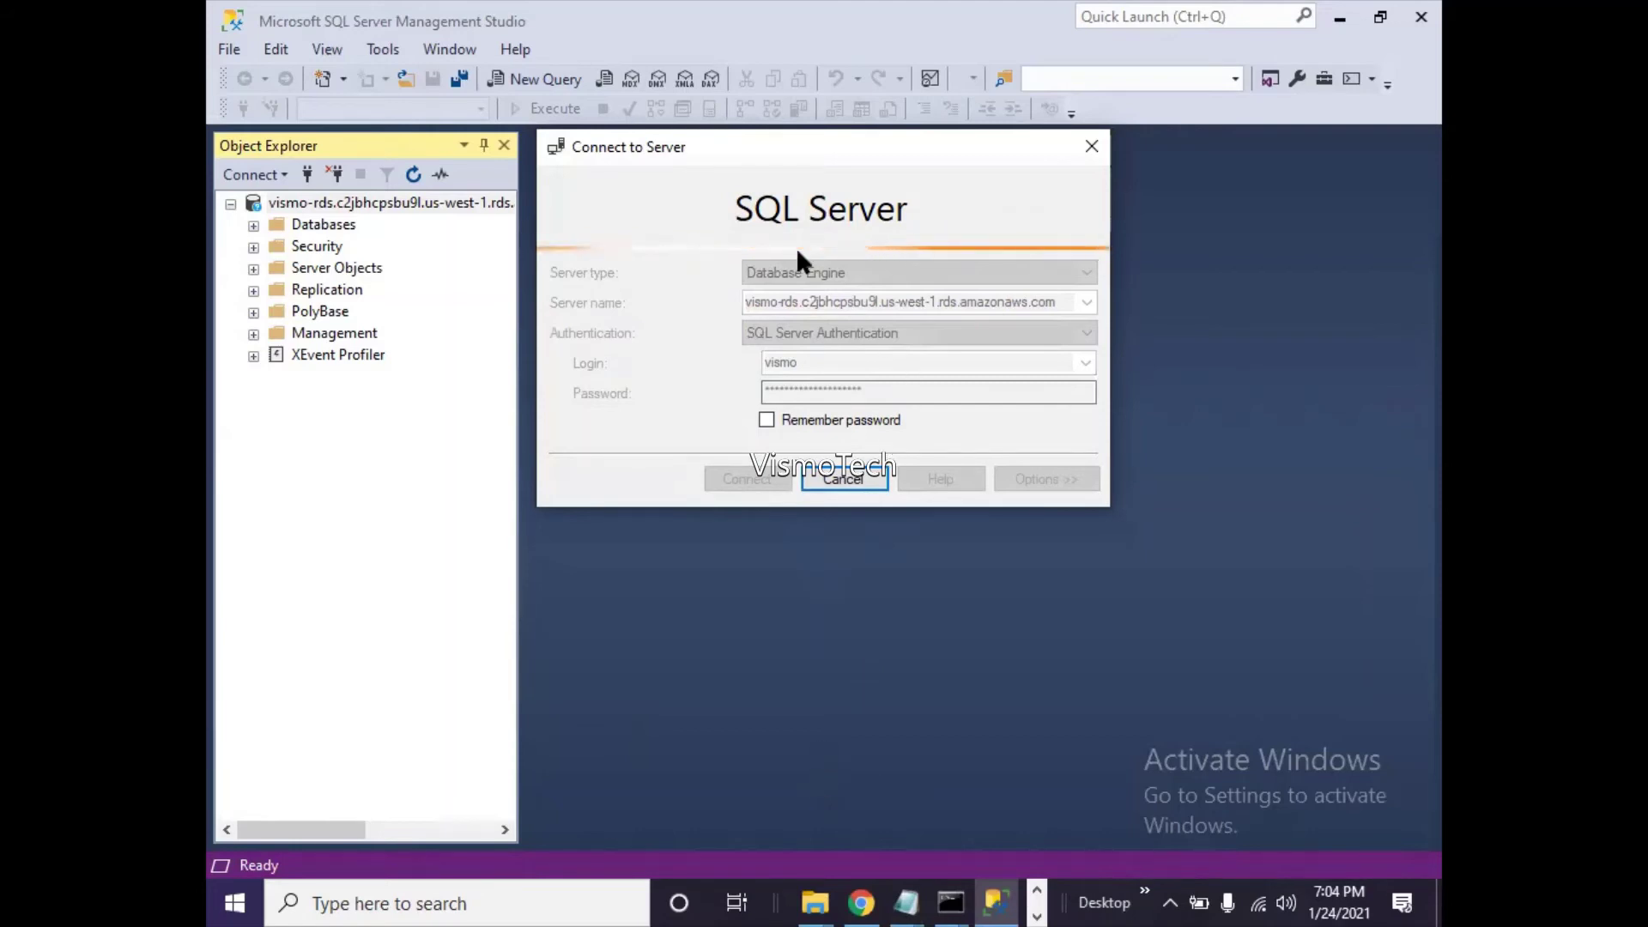
click(860, 901)
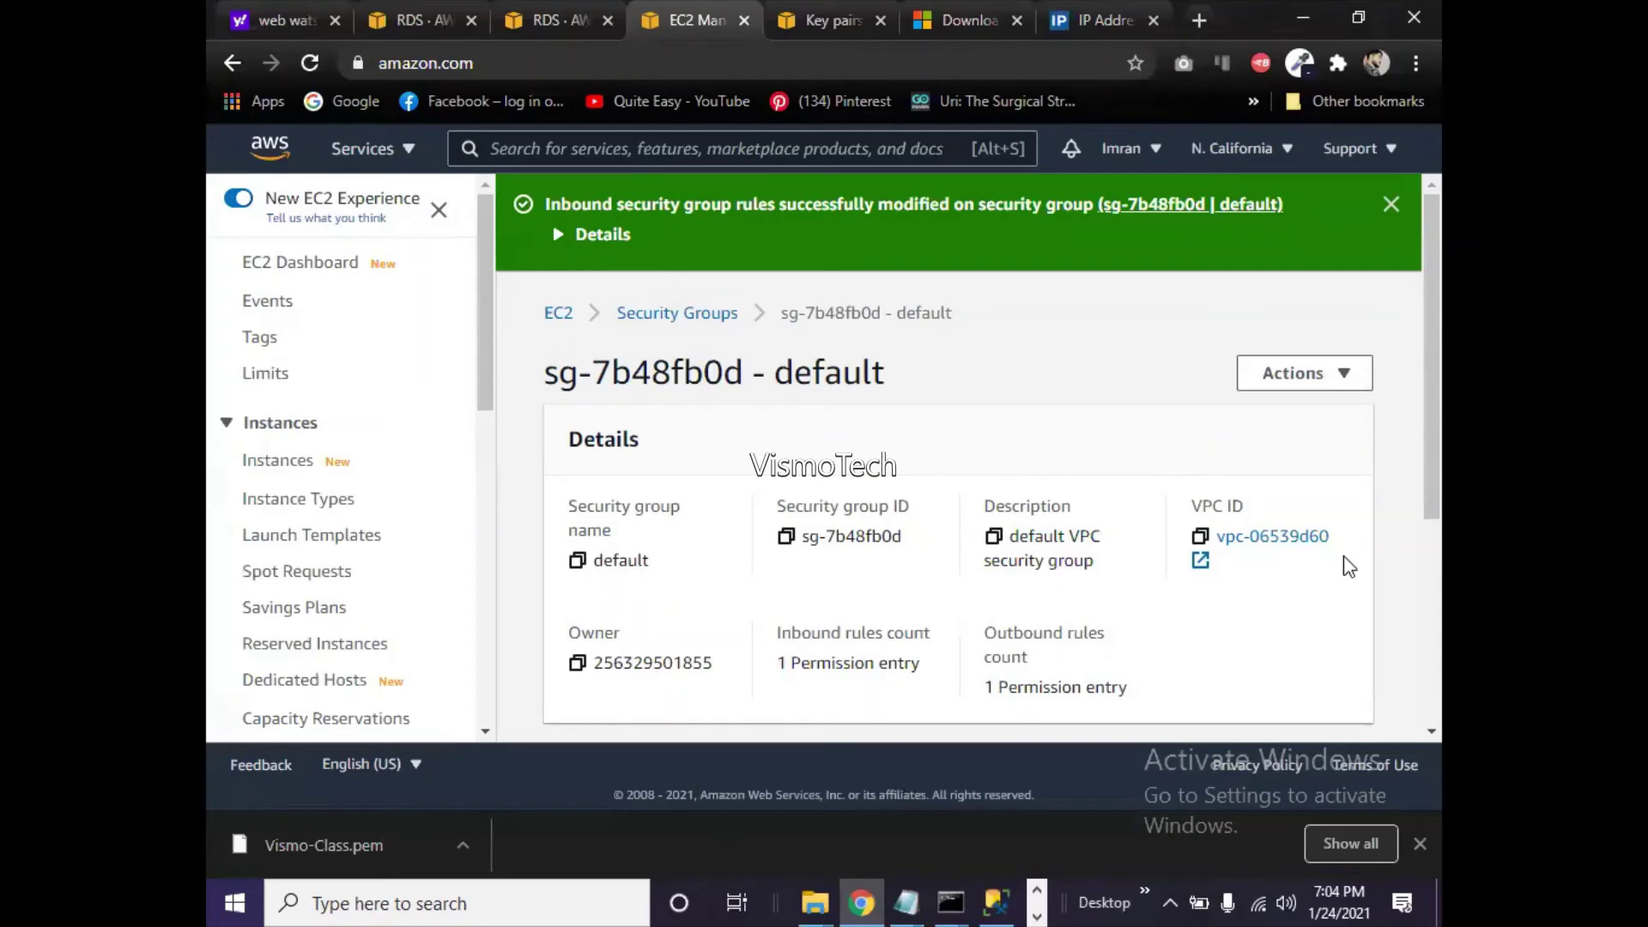
- Reload the vismo-rds details page until it shows Available, 3.00% CPU and 0 sessions
click(568, 17)
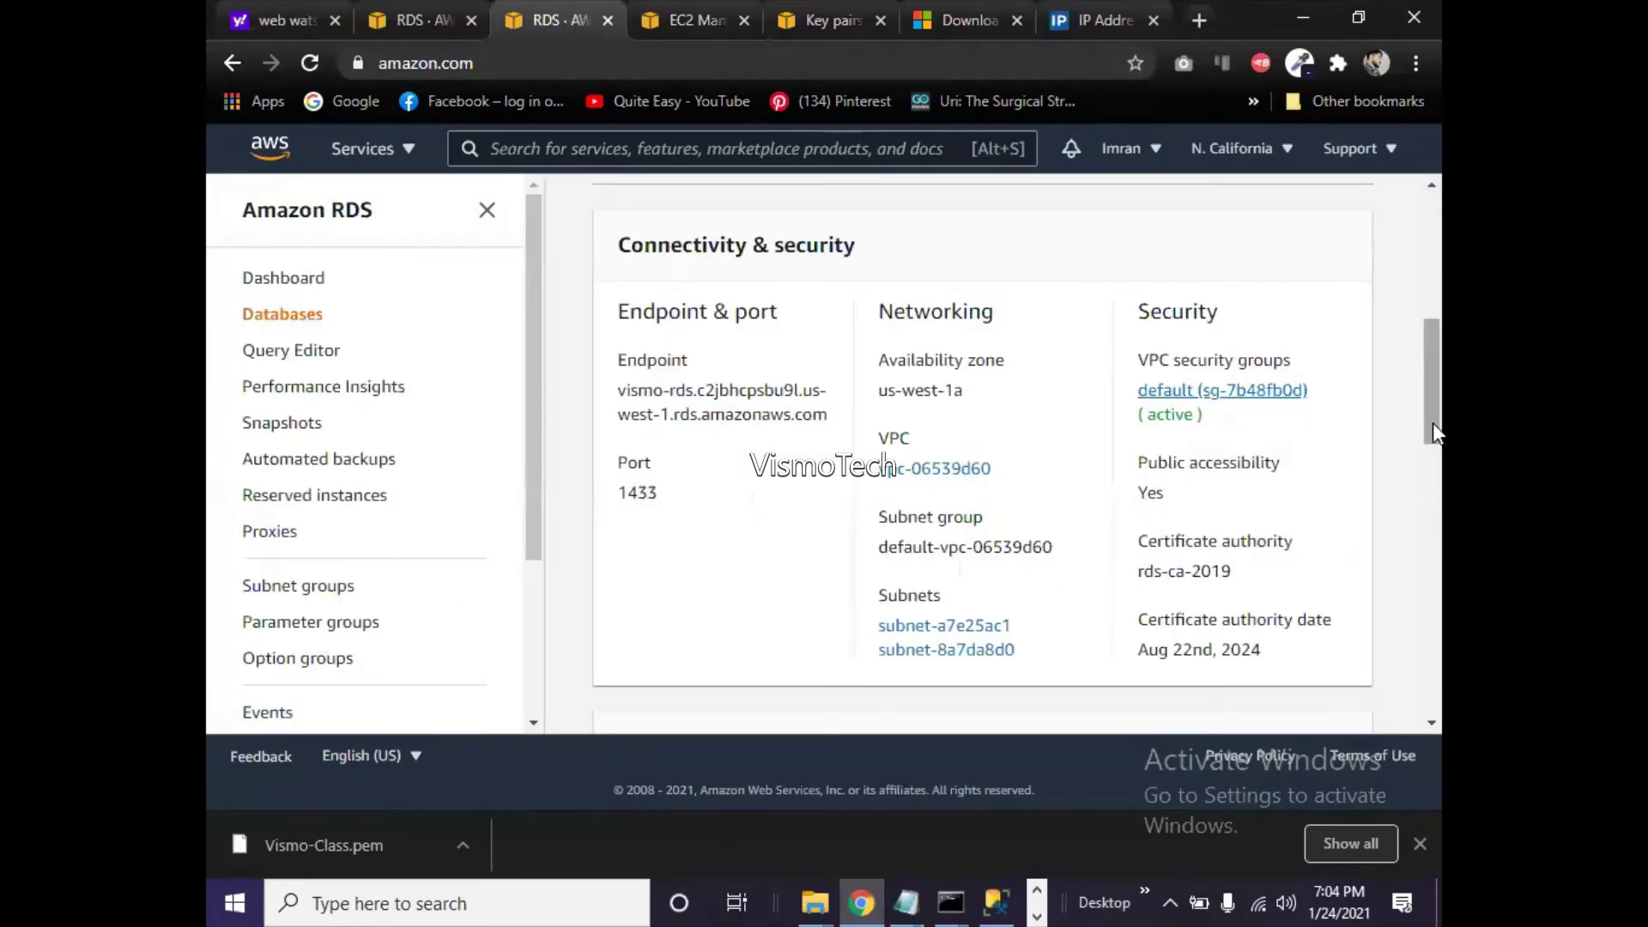
drag(1433, 422, 1411, 287)
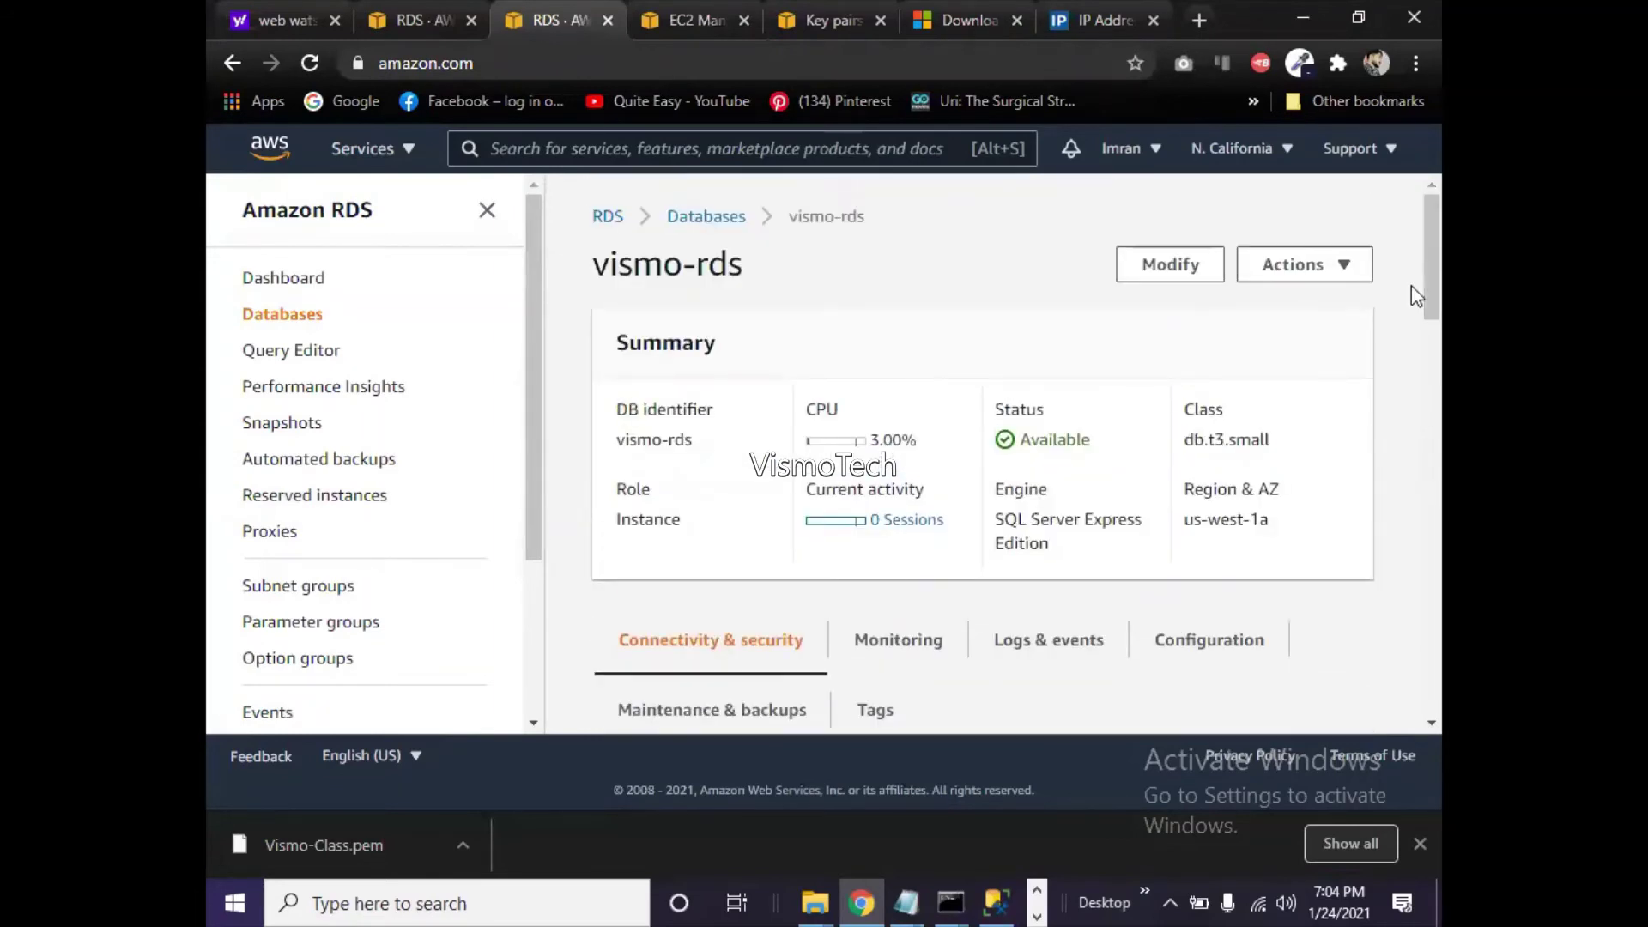
key(F5)
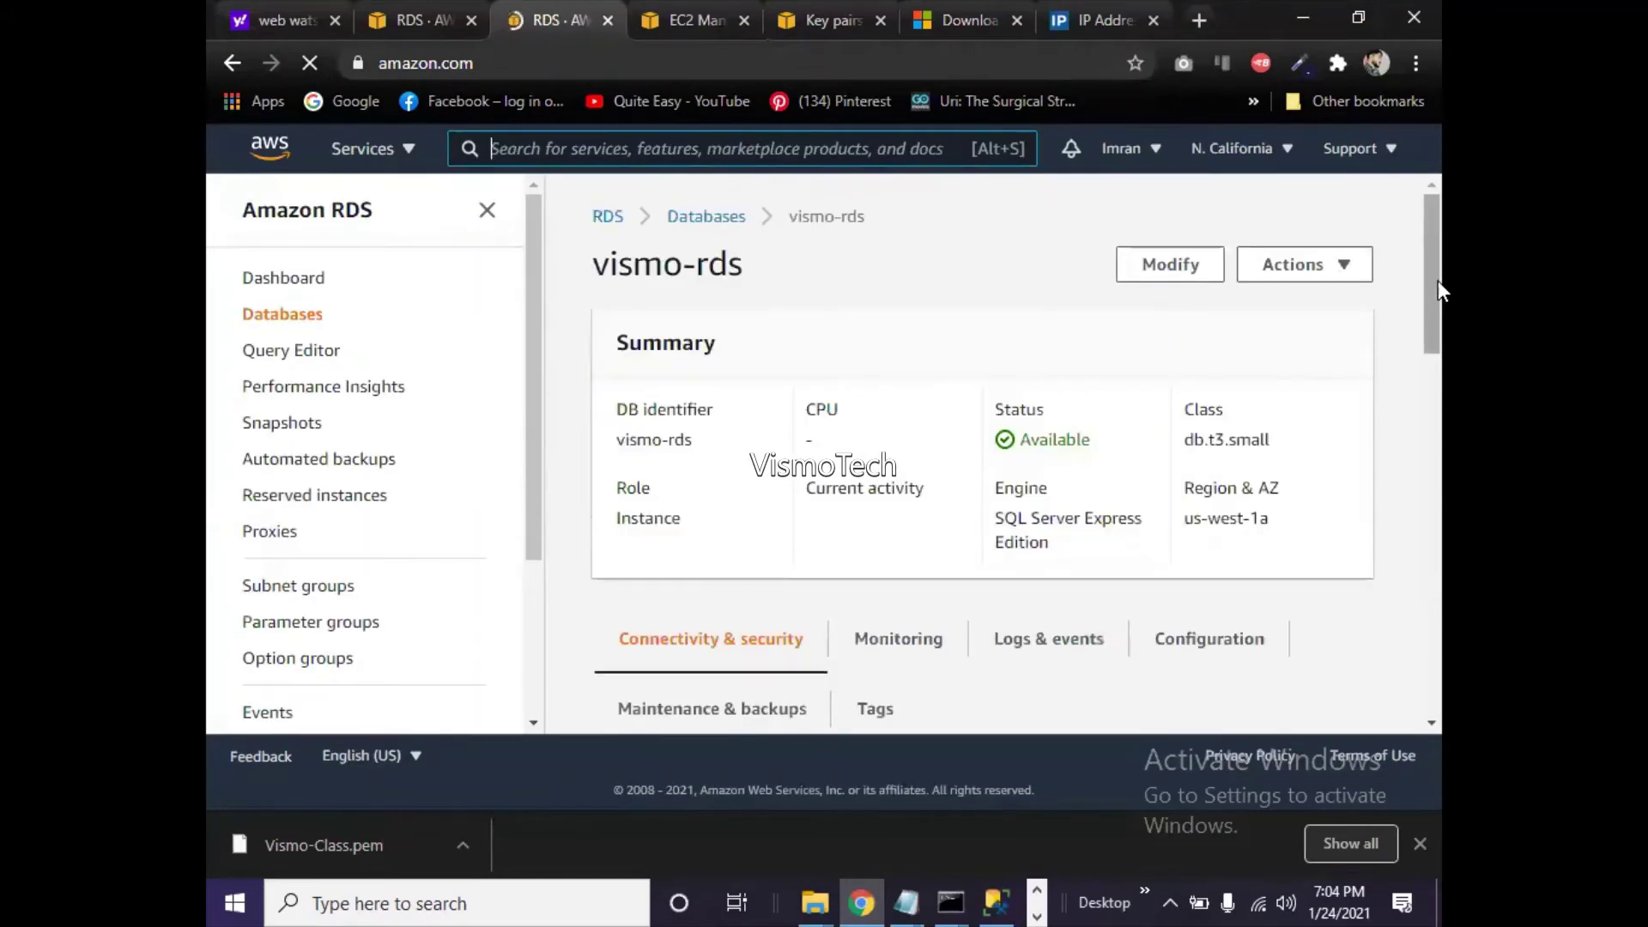
drag(1438, 280, 1412, 244)
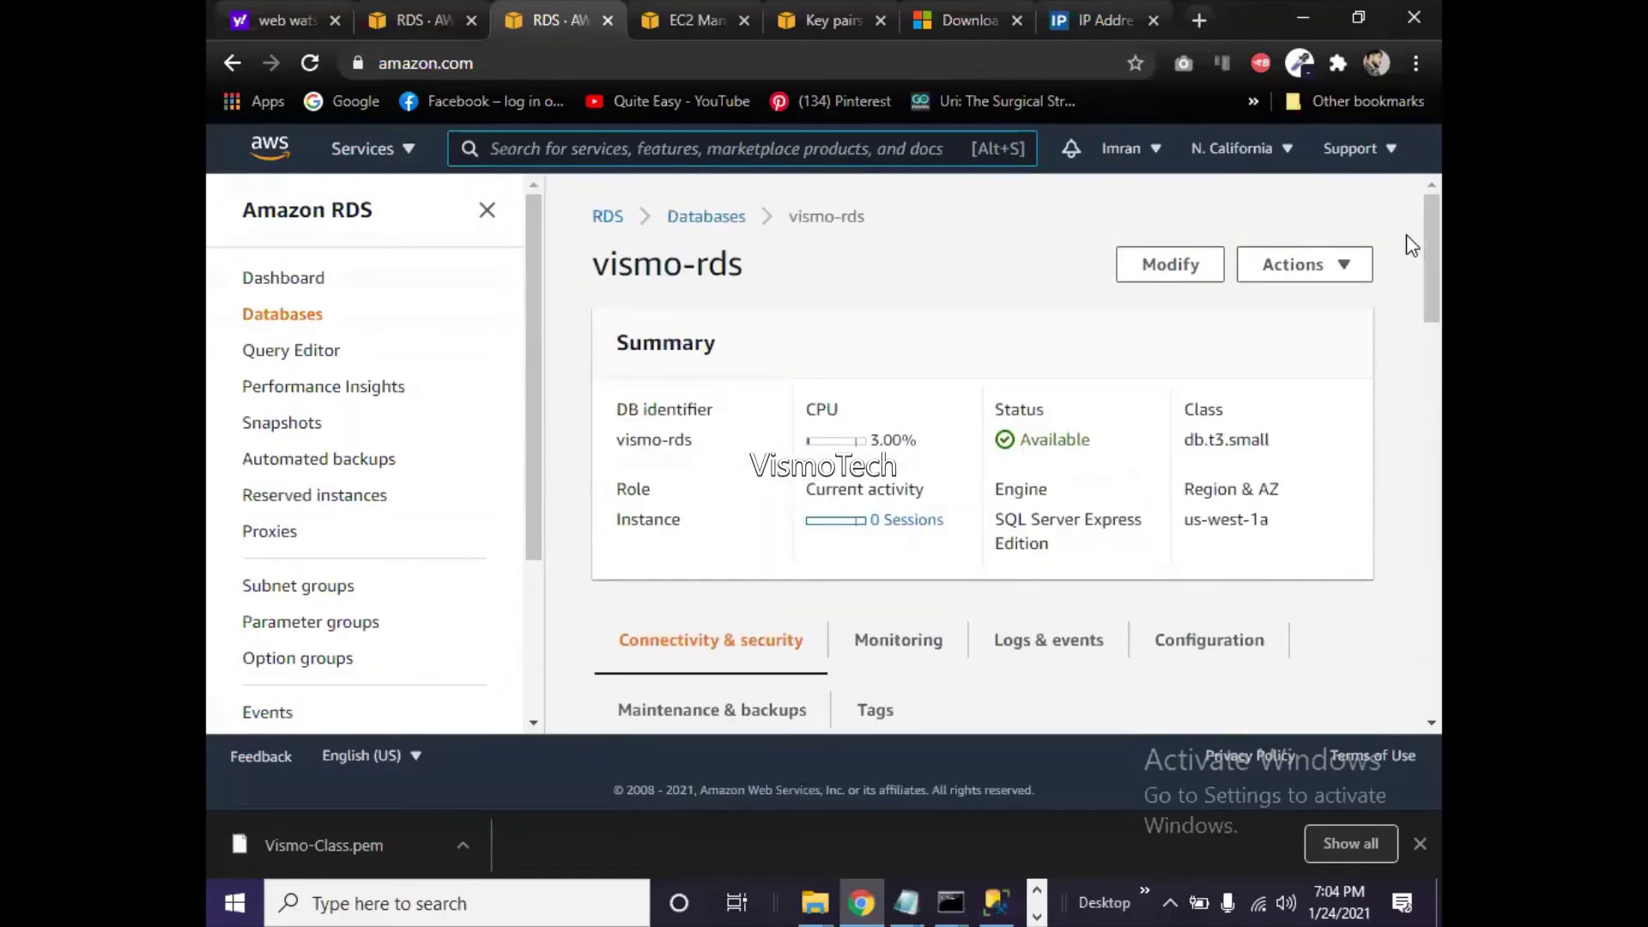
key(F5)
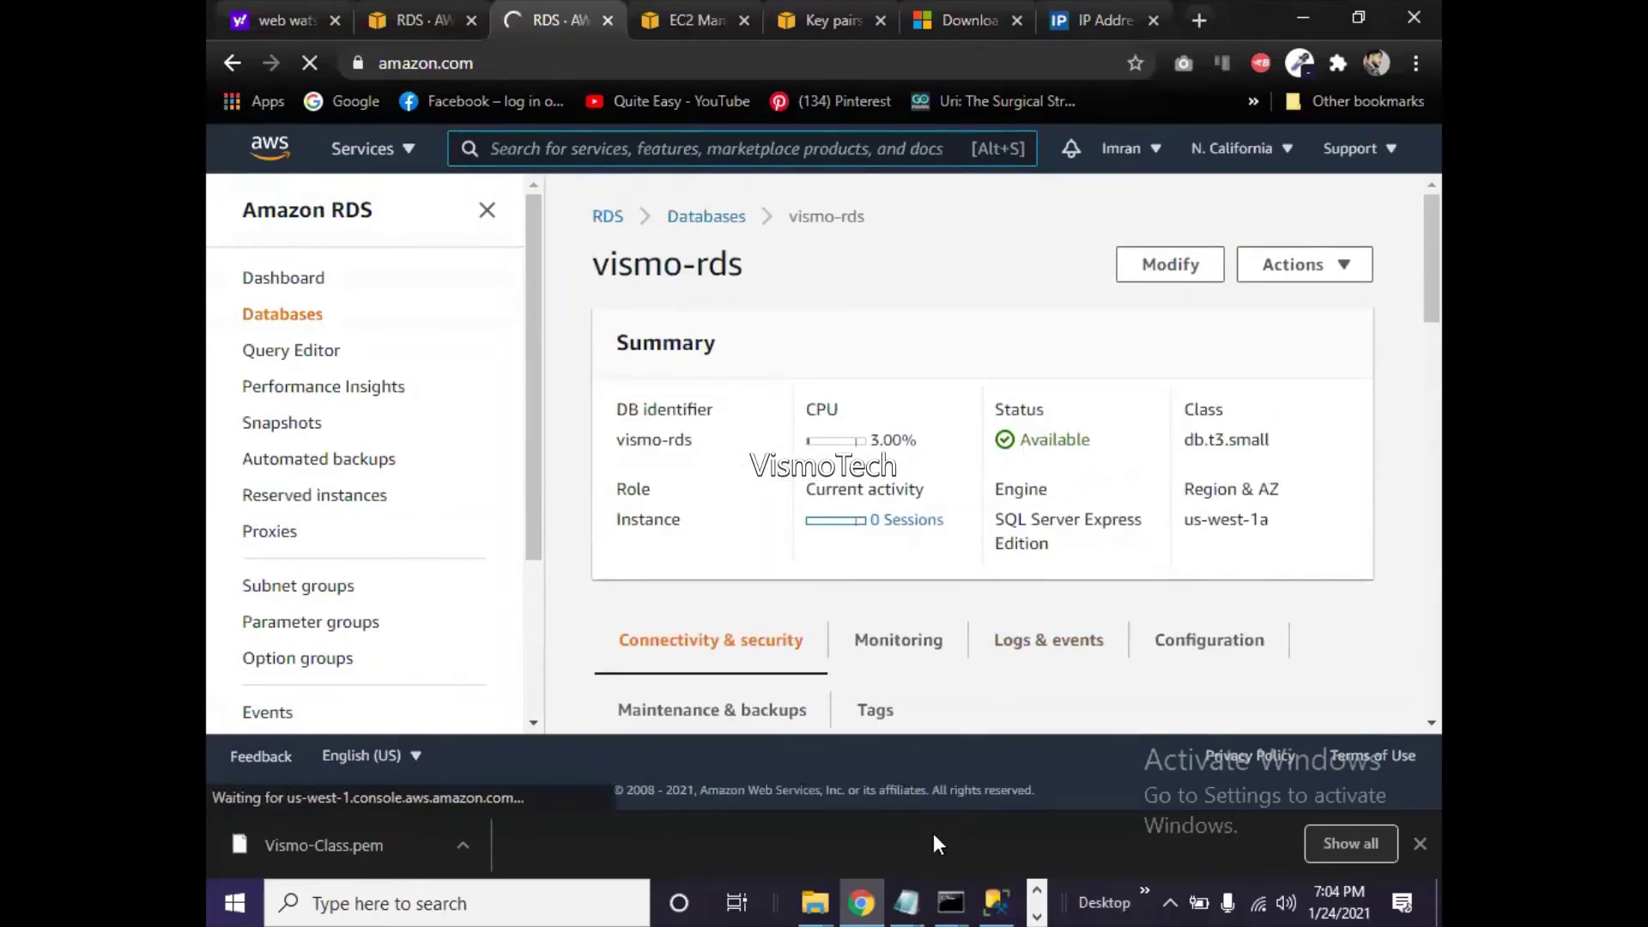
- Dismiss SSMS's cannot-connect error 53 message and bring Chrome back to the front
click(862, 901)
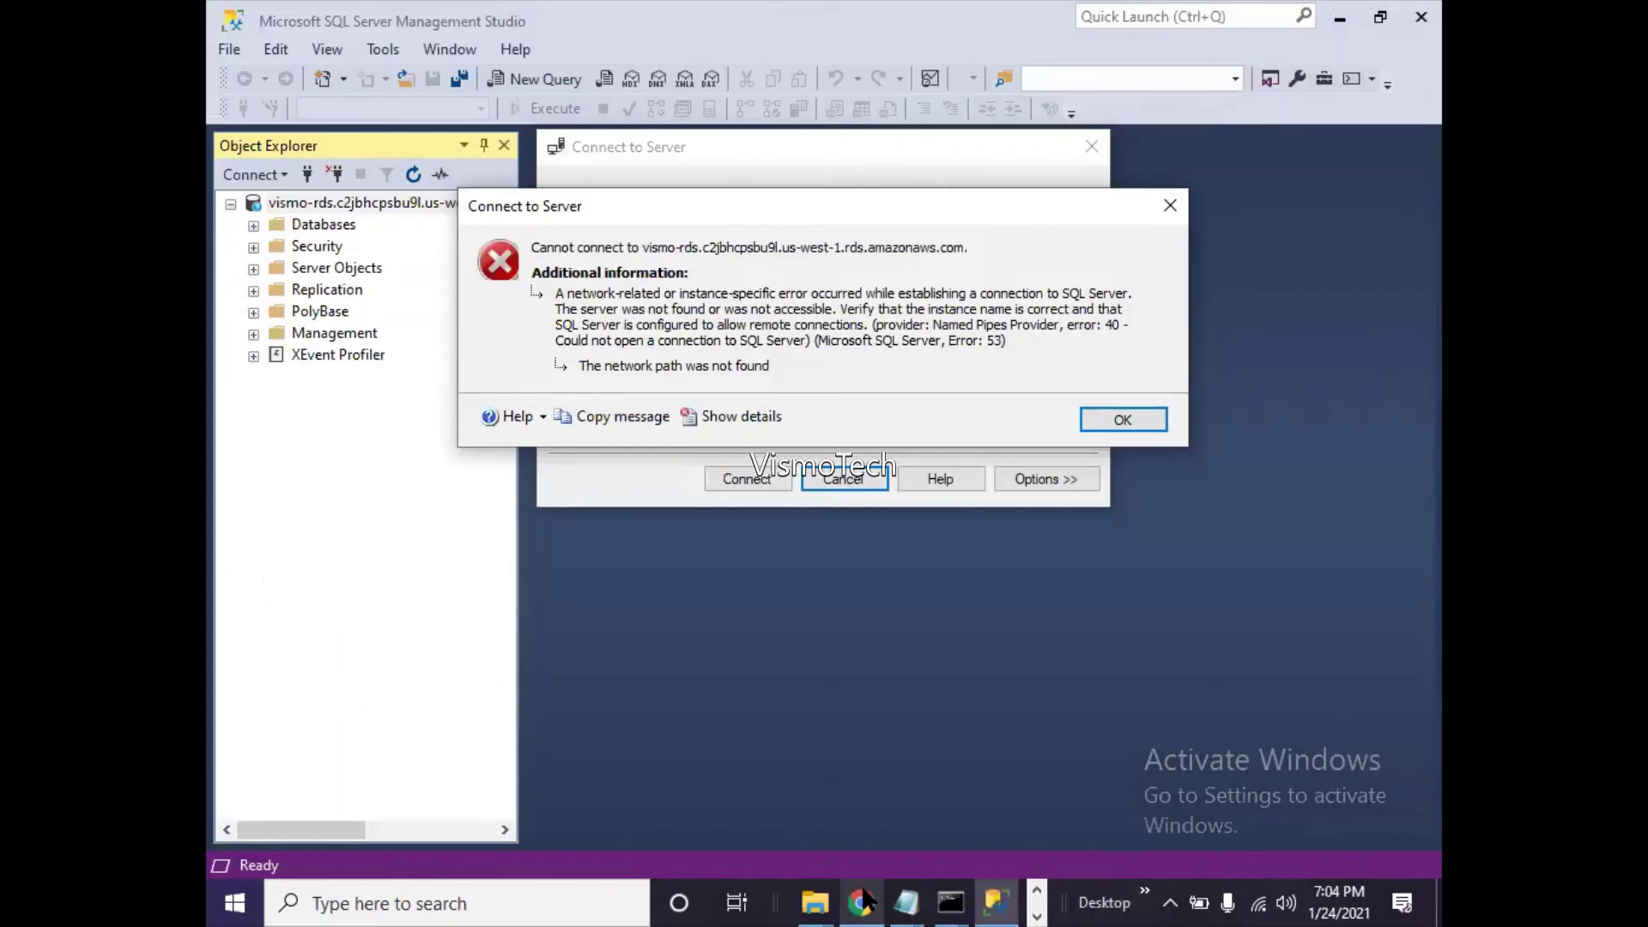
click(1103, 425)
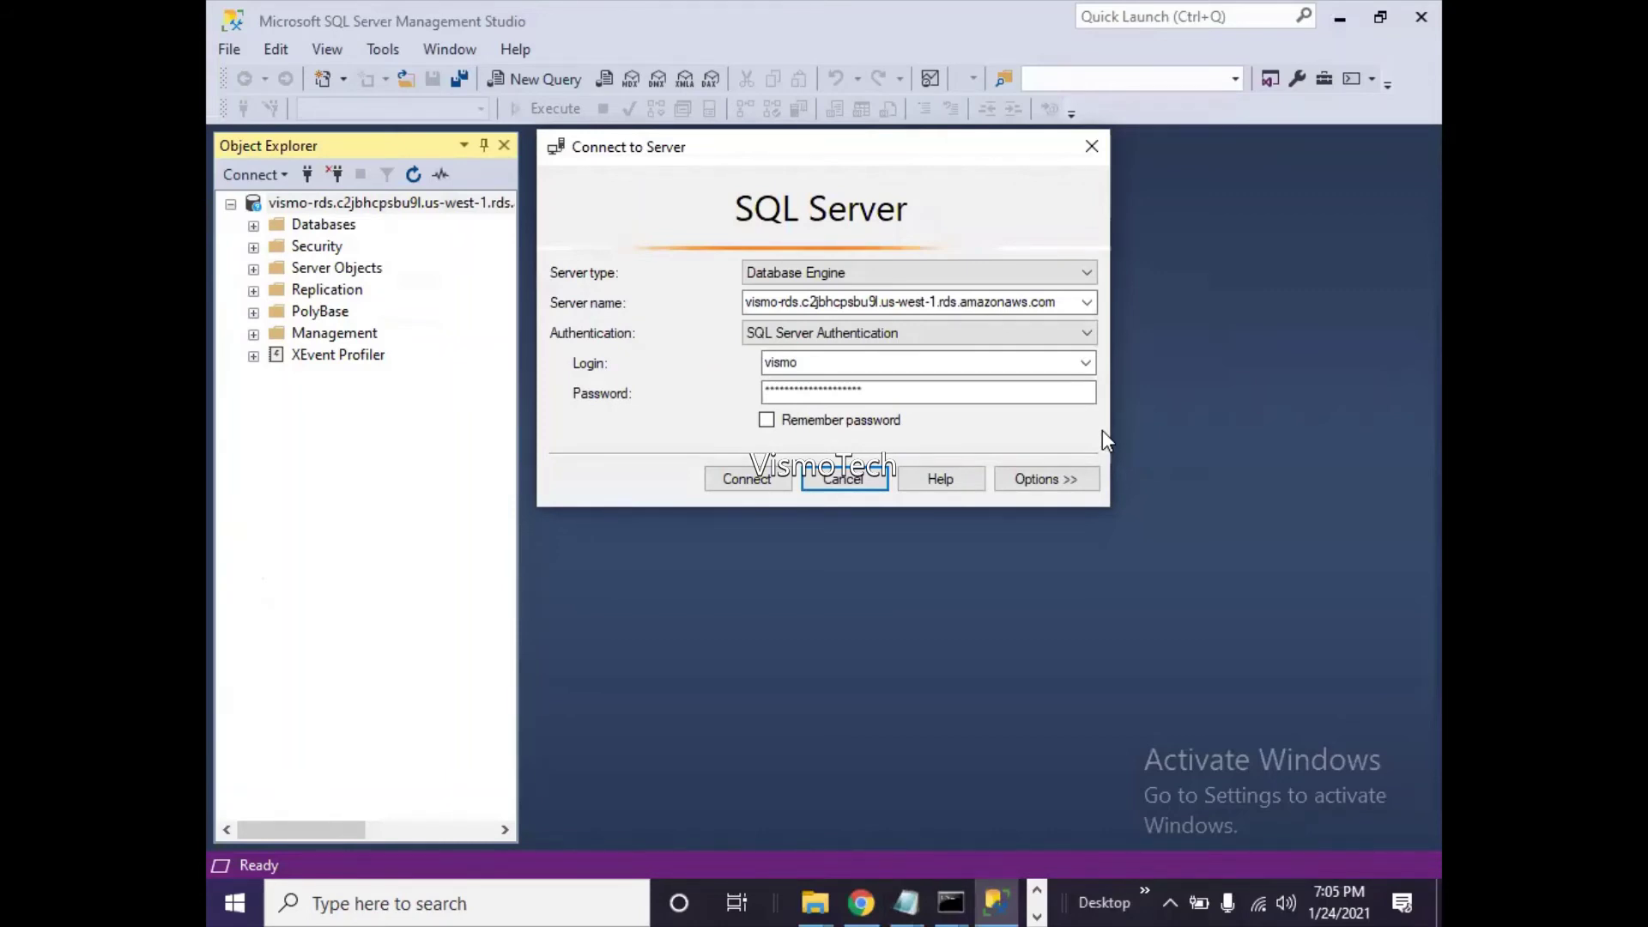
click(863, 901)
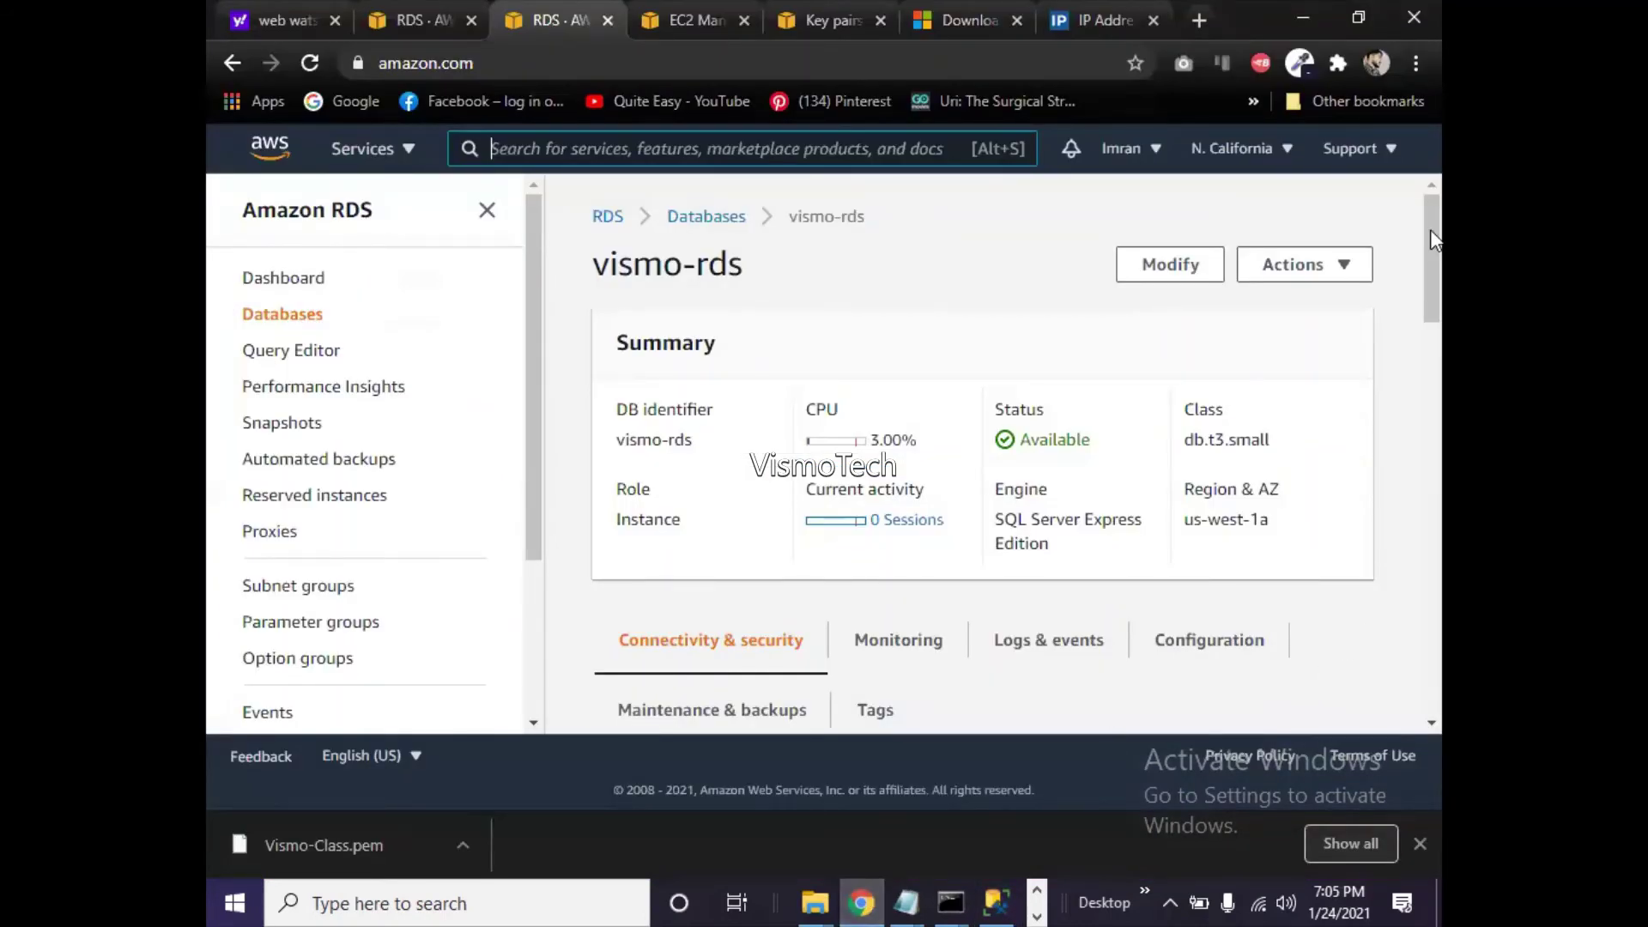
- Reload vismo-rds details (4.00% CPU, 0 sessions) and scroll to Connectivity & security
drag(1430, 229, 1438, 266)
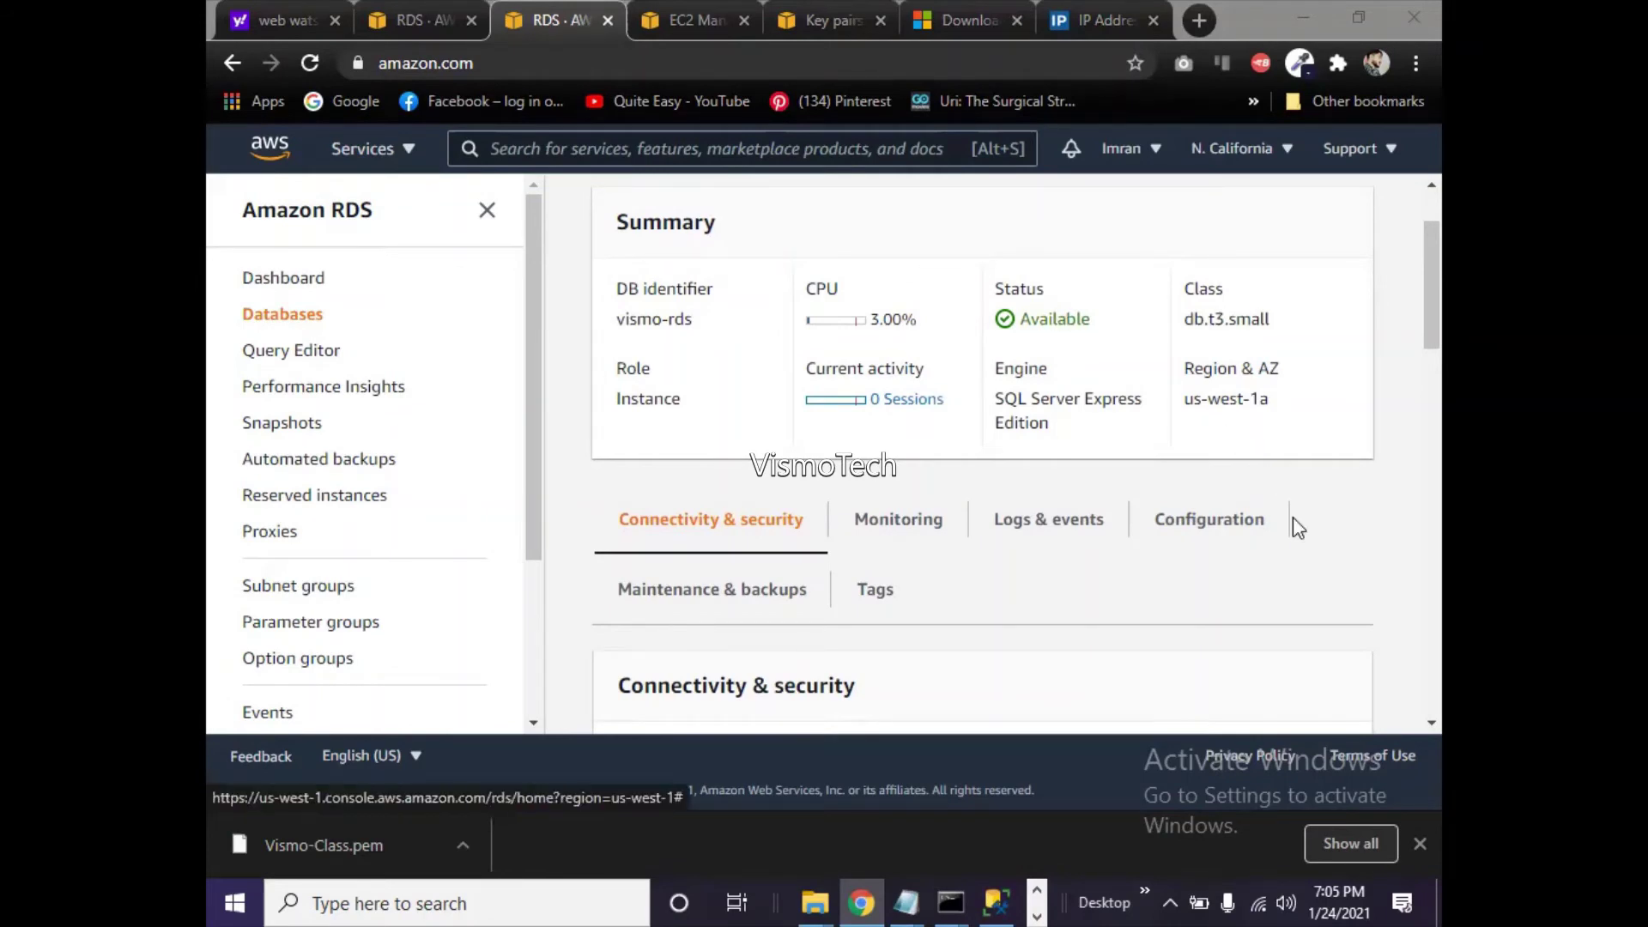
drag(1438, 324, 1439, 280)
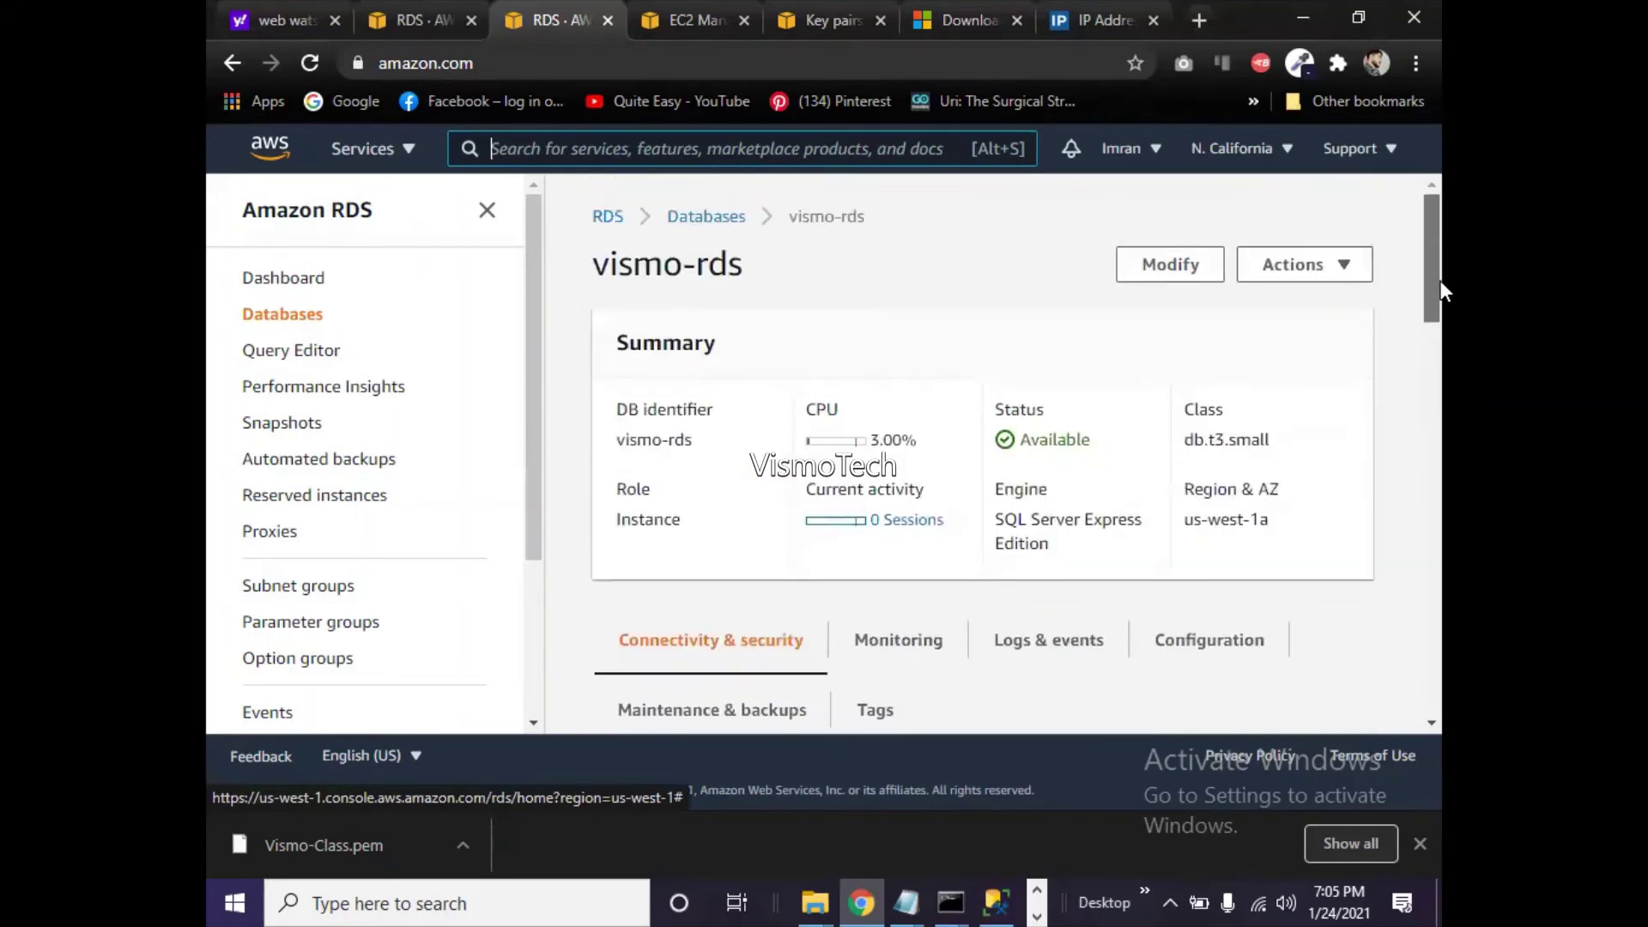
key(F5)
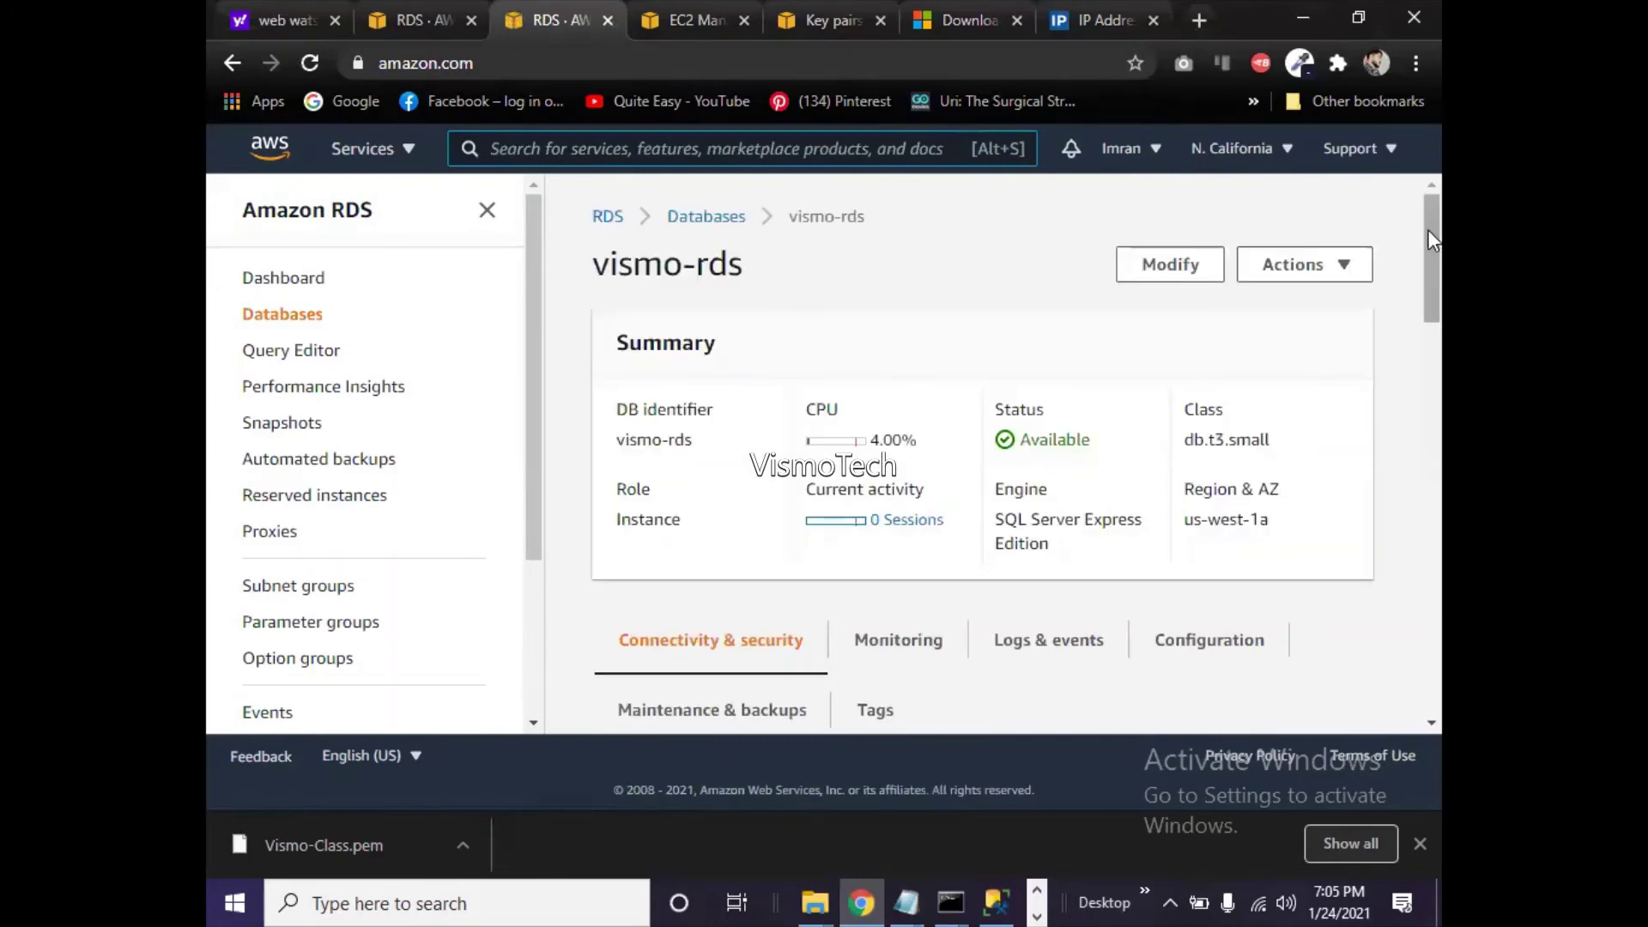
drag(1429, 229, 1433, 369)
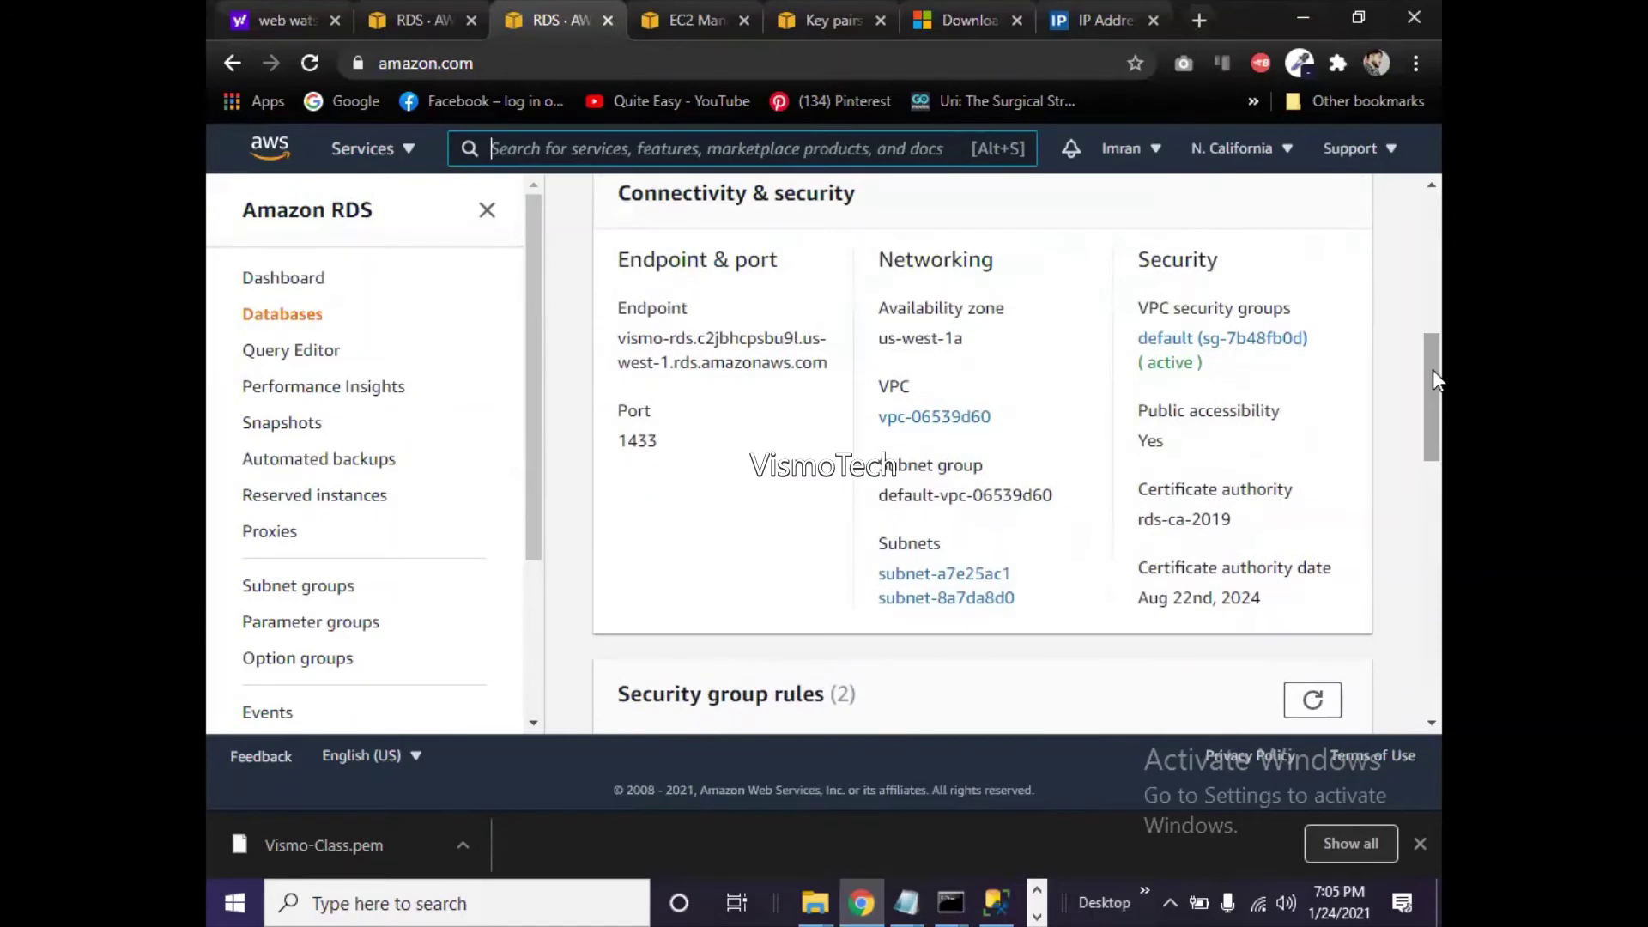
- Open the default security group sg-7b48fb0d in a new tab and start editing inbound rules
right_click(1223, 343)
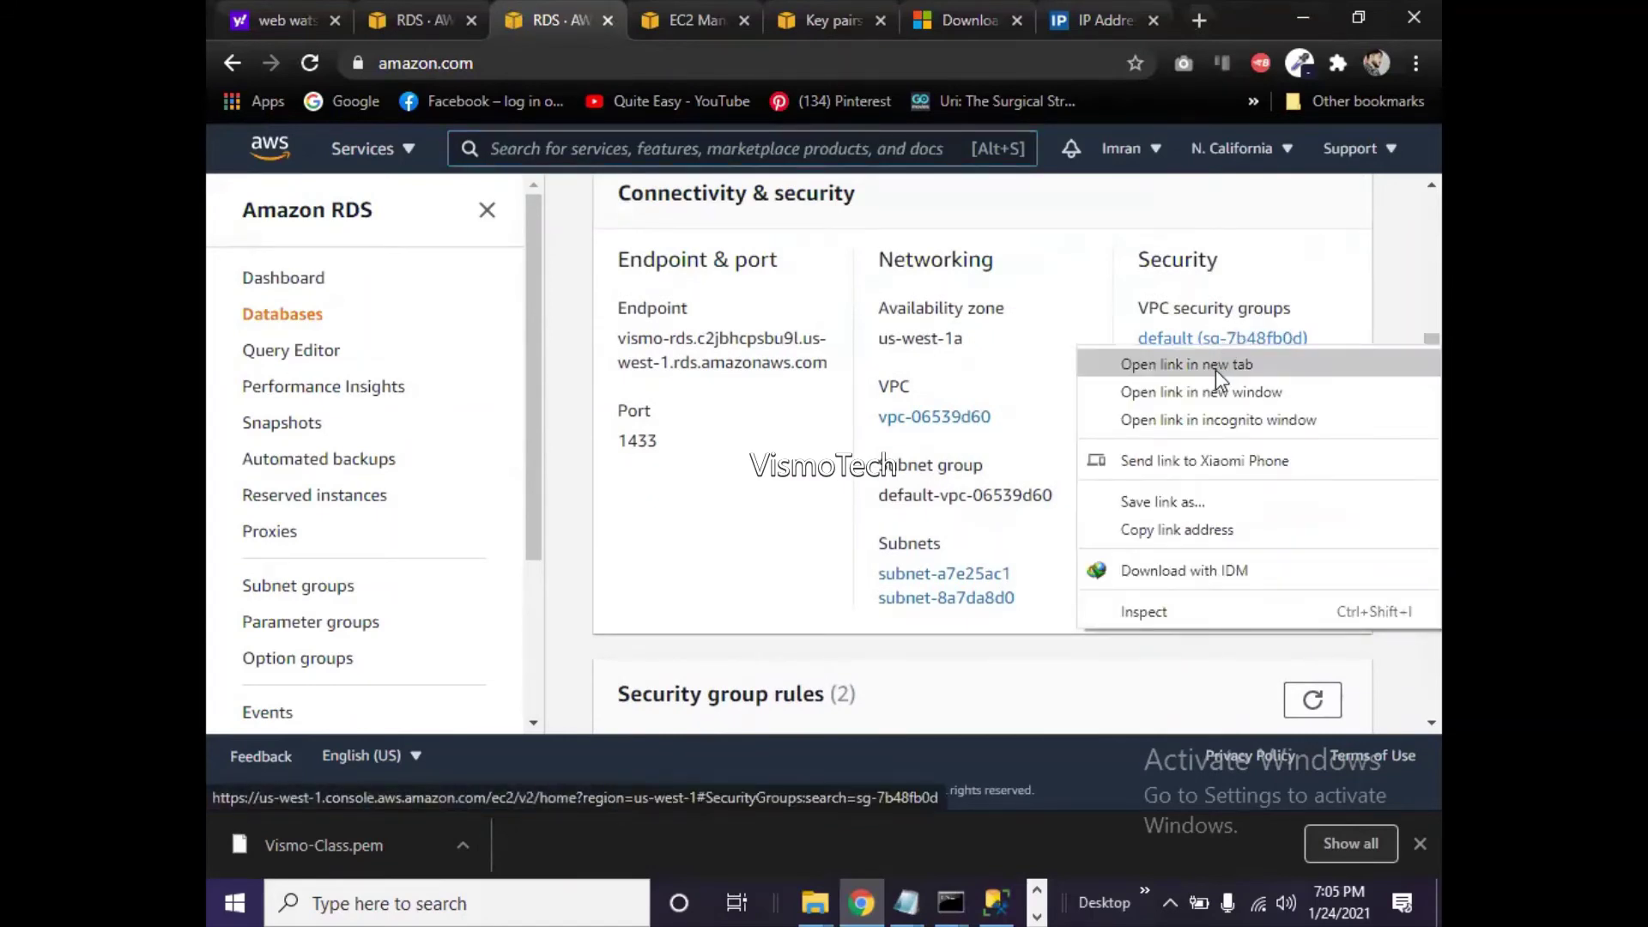
click(1215, 369)
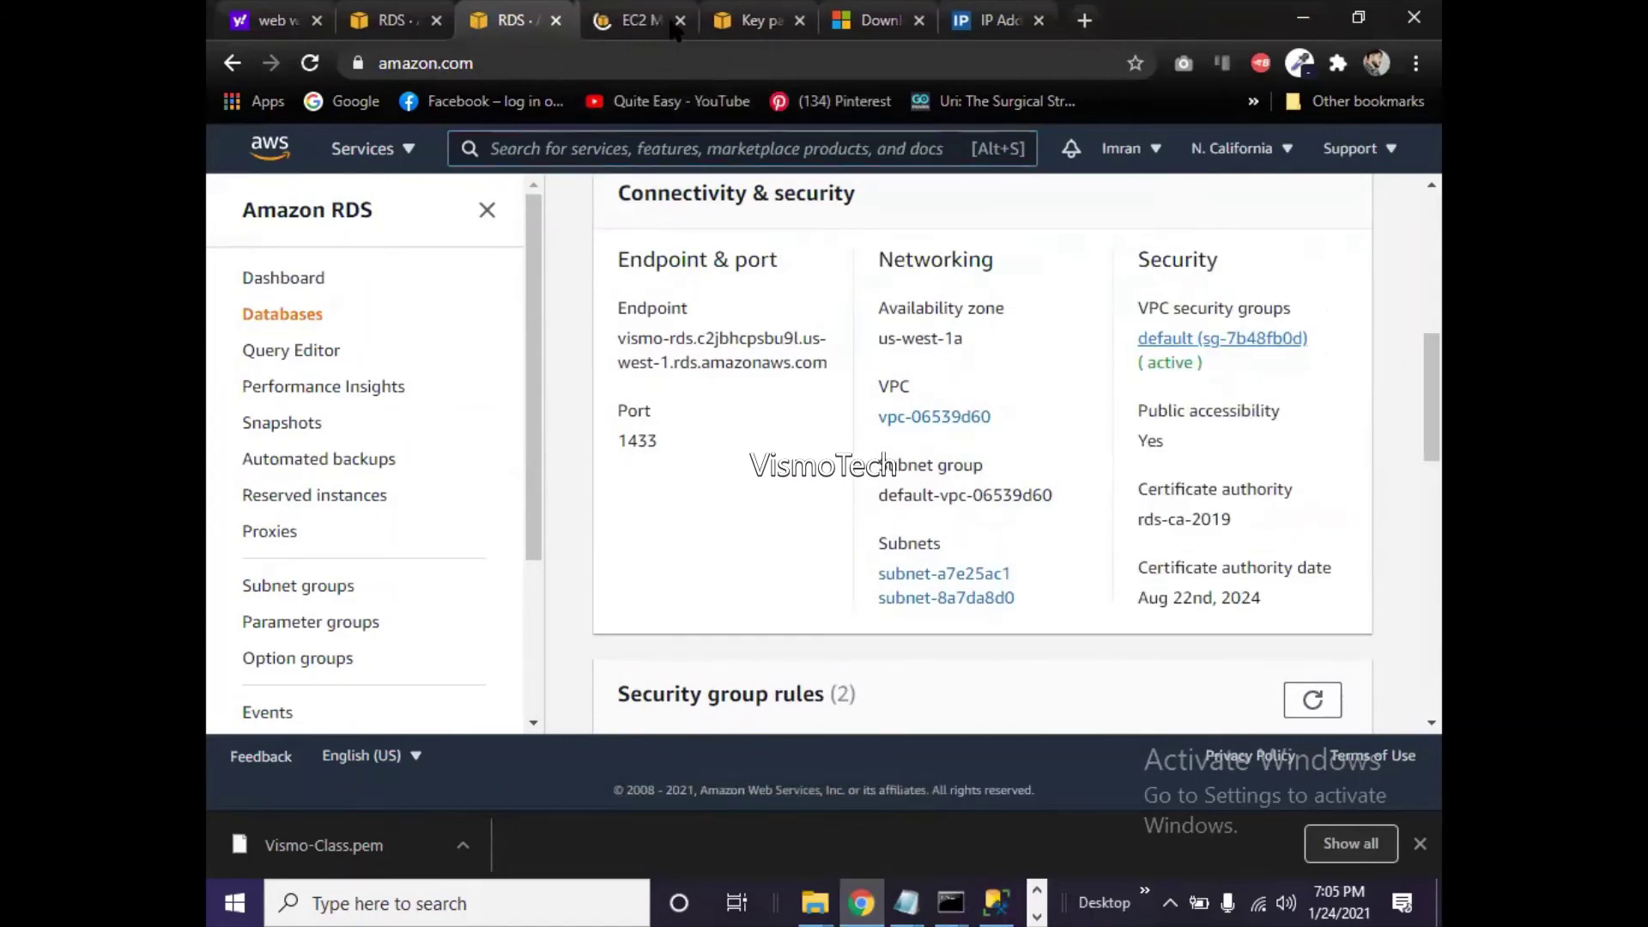
click(611, 24)
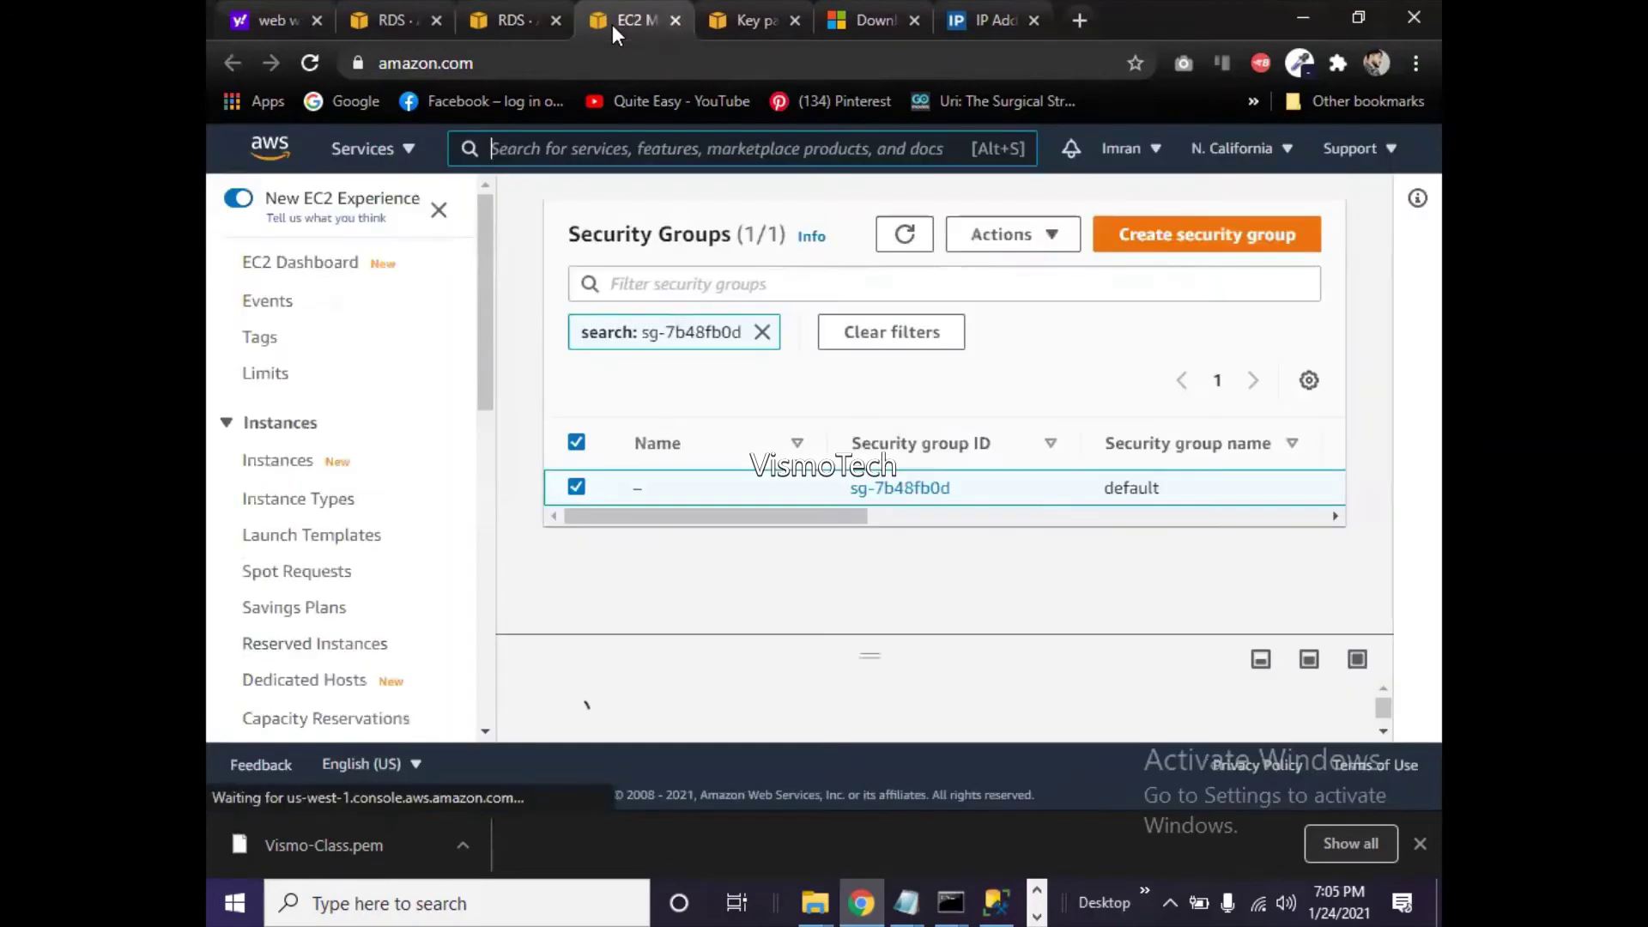
click(920, 490)
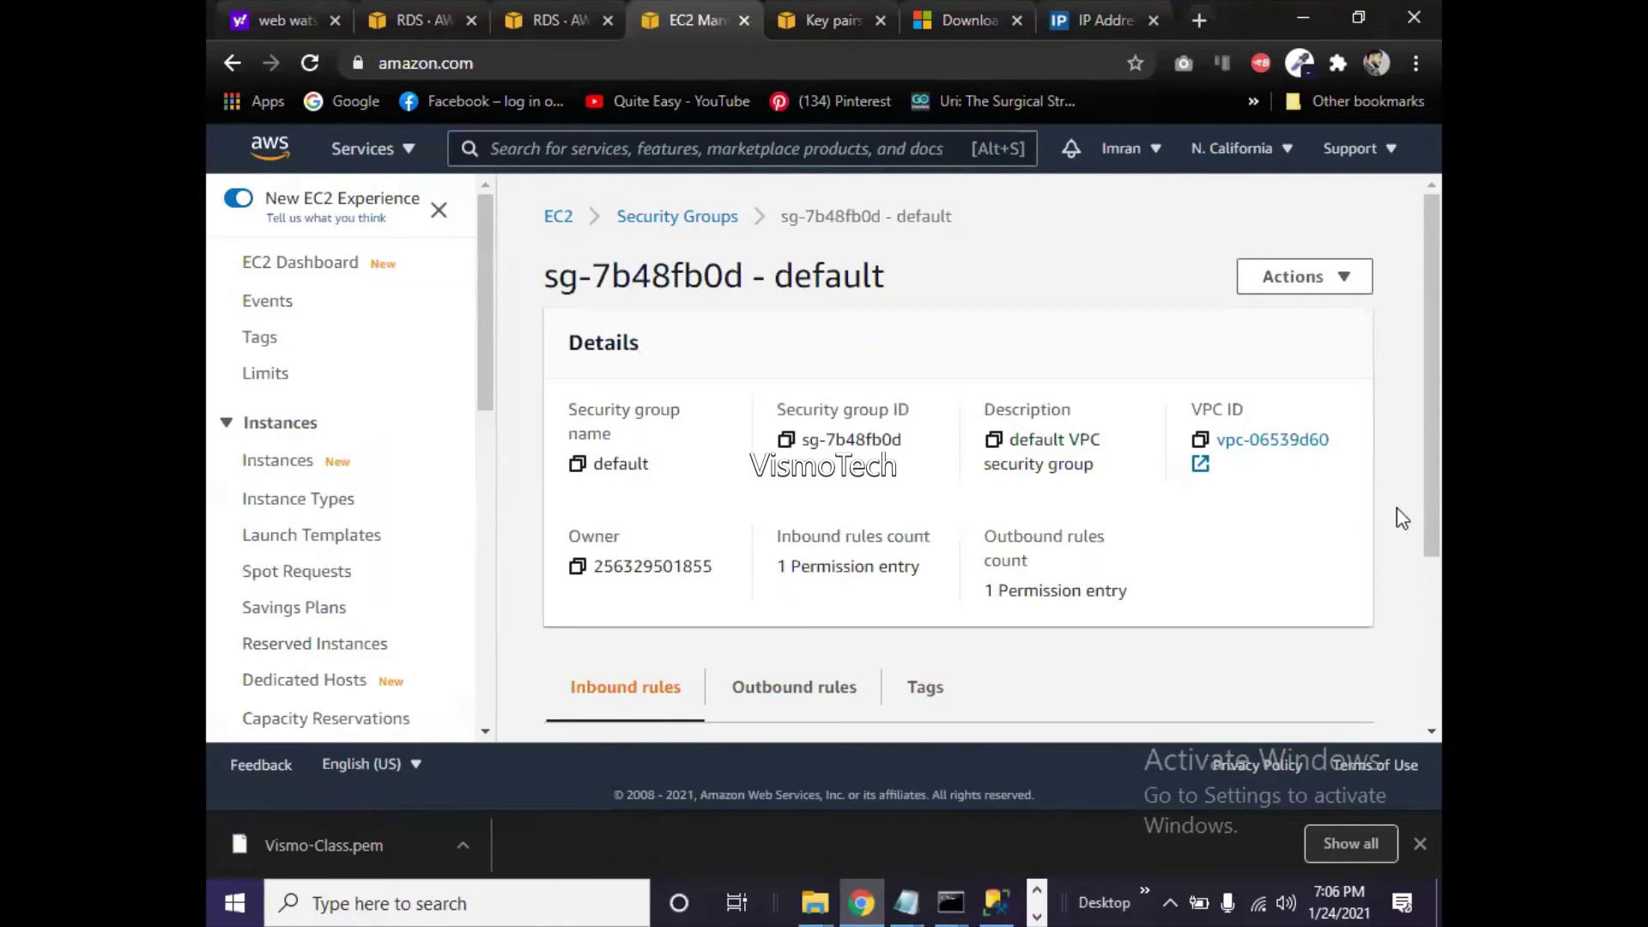
drag(1429, 501, 1364, 646)
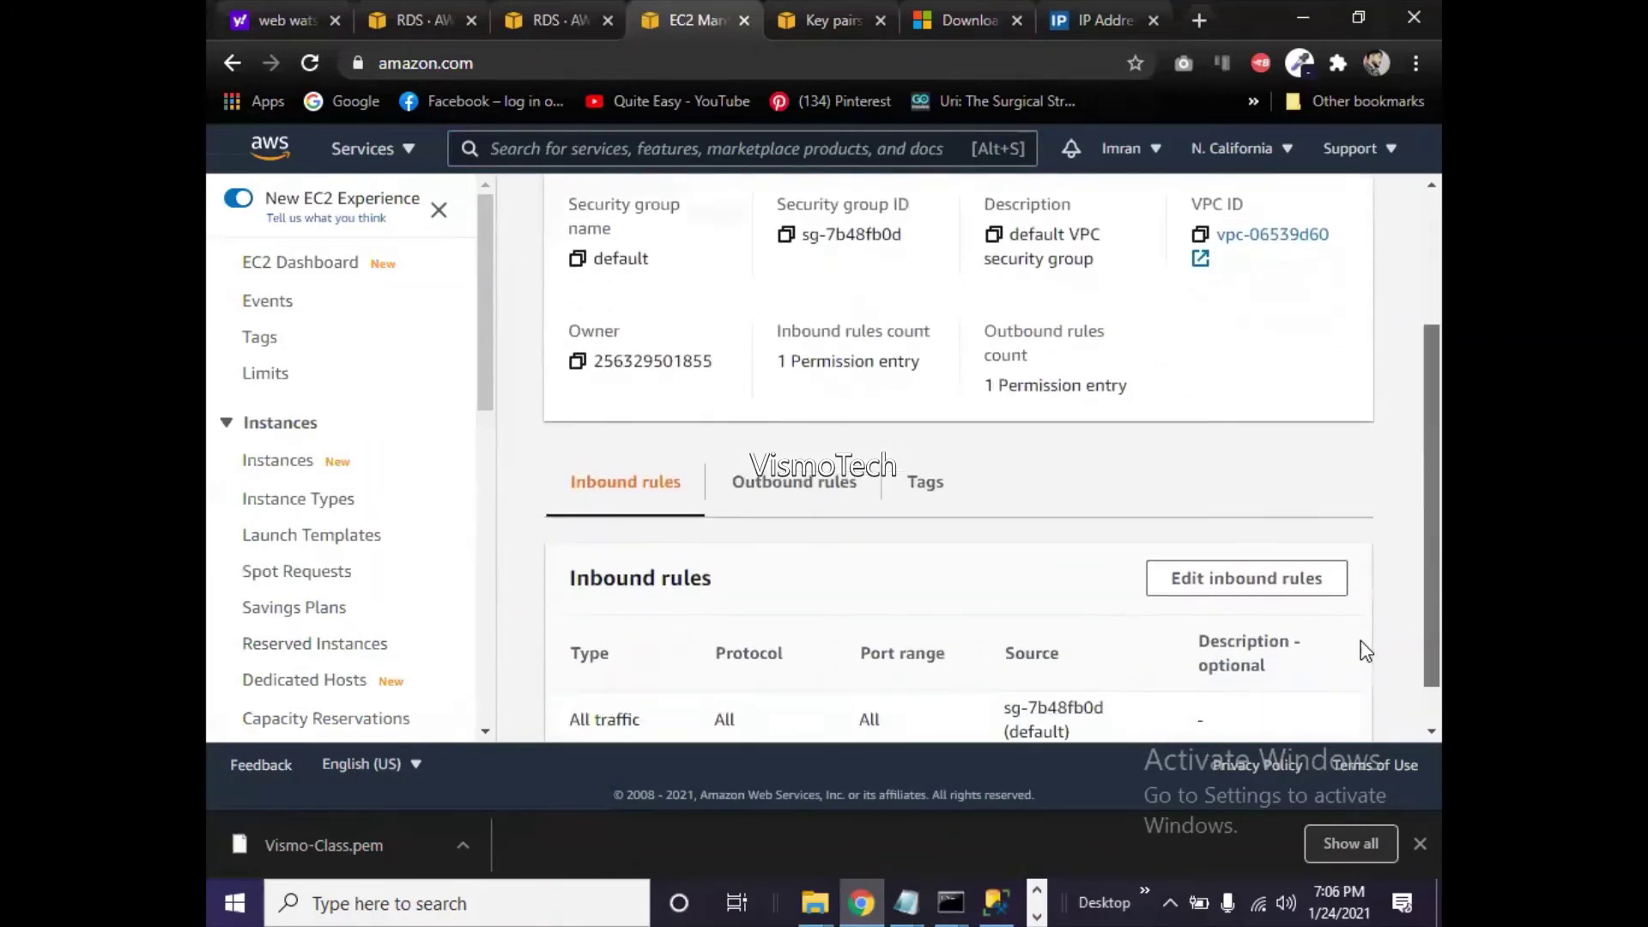
click(1302, 585)
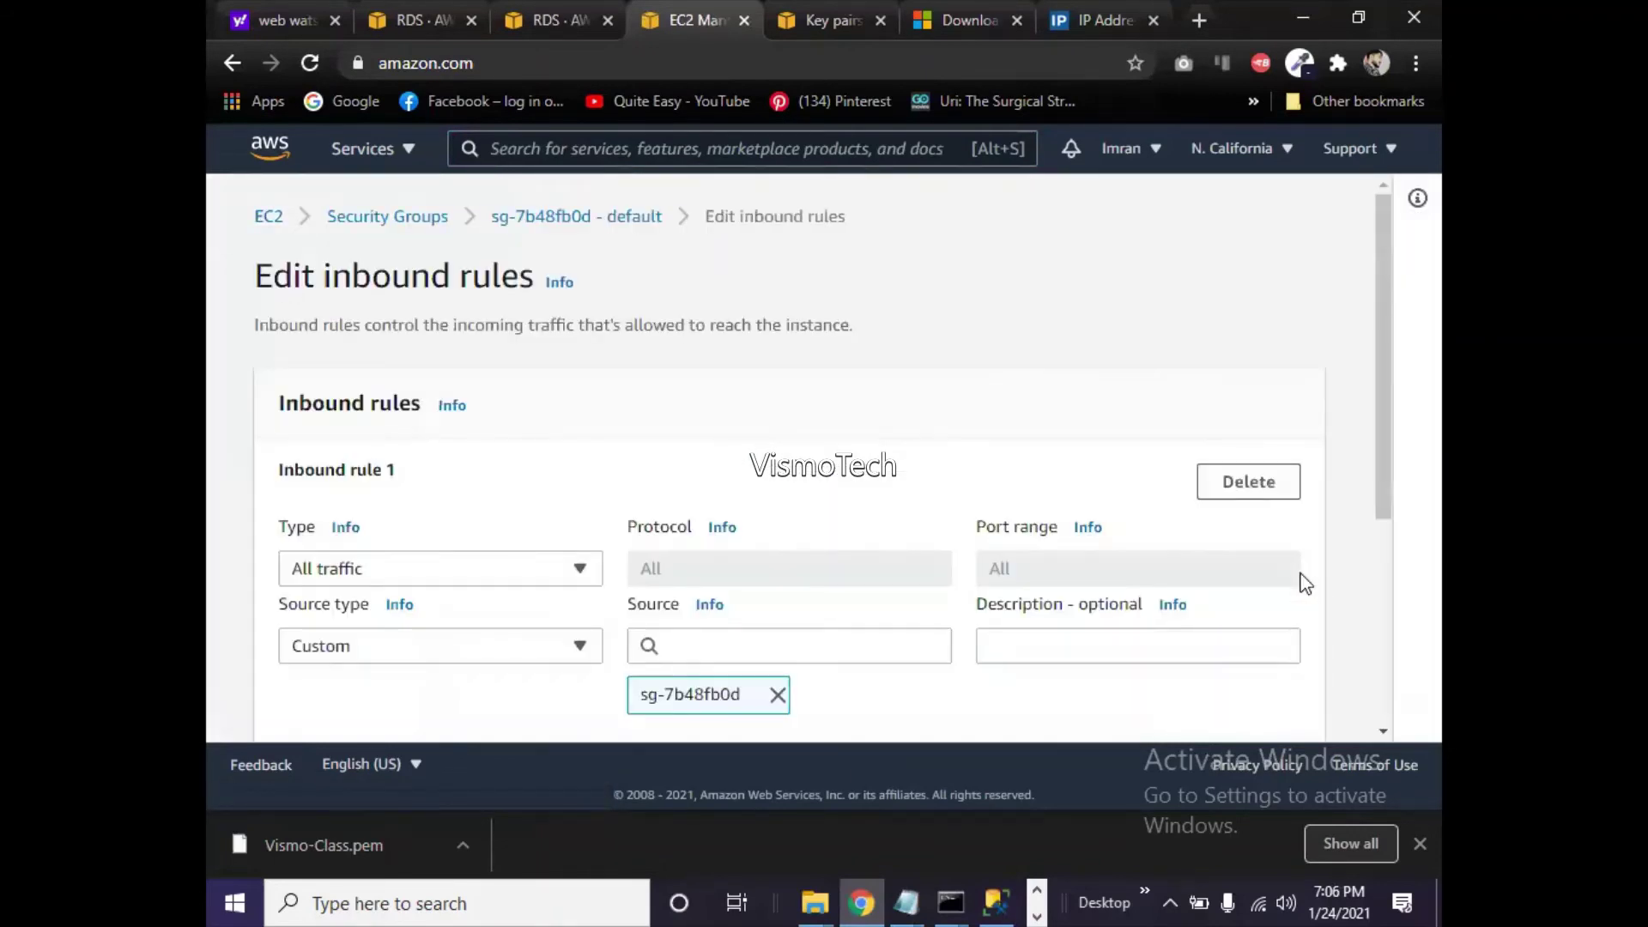
drag(1391, 427, 1392, 524)
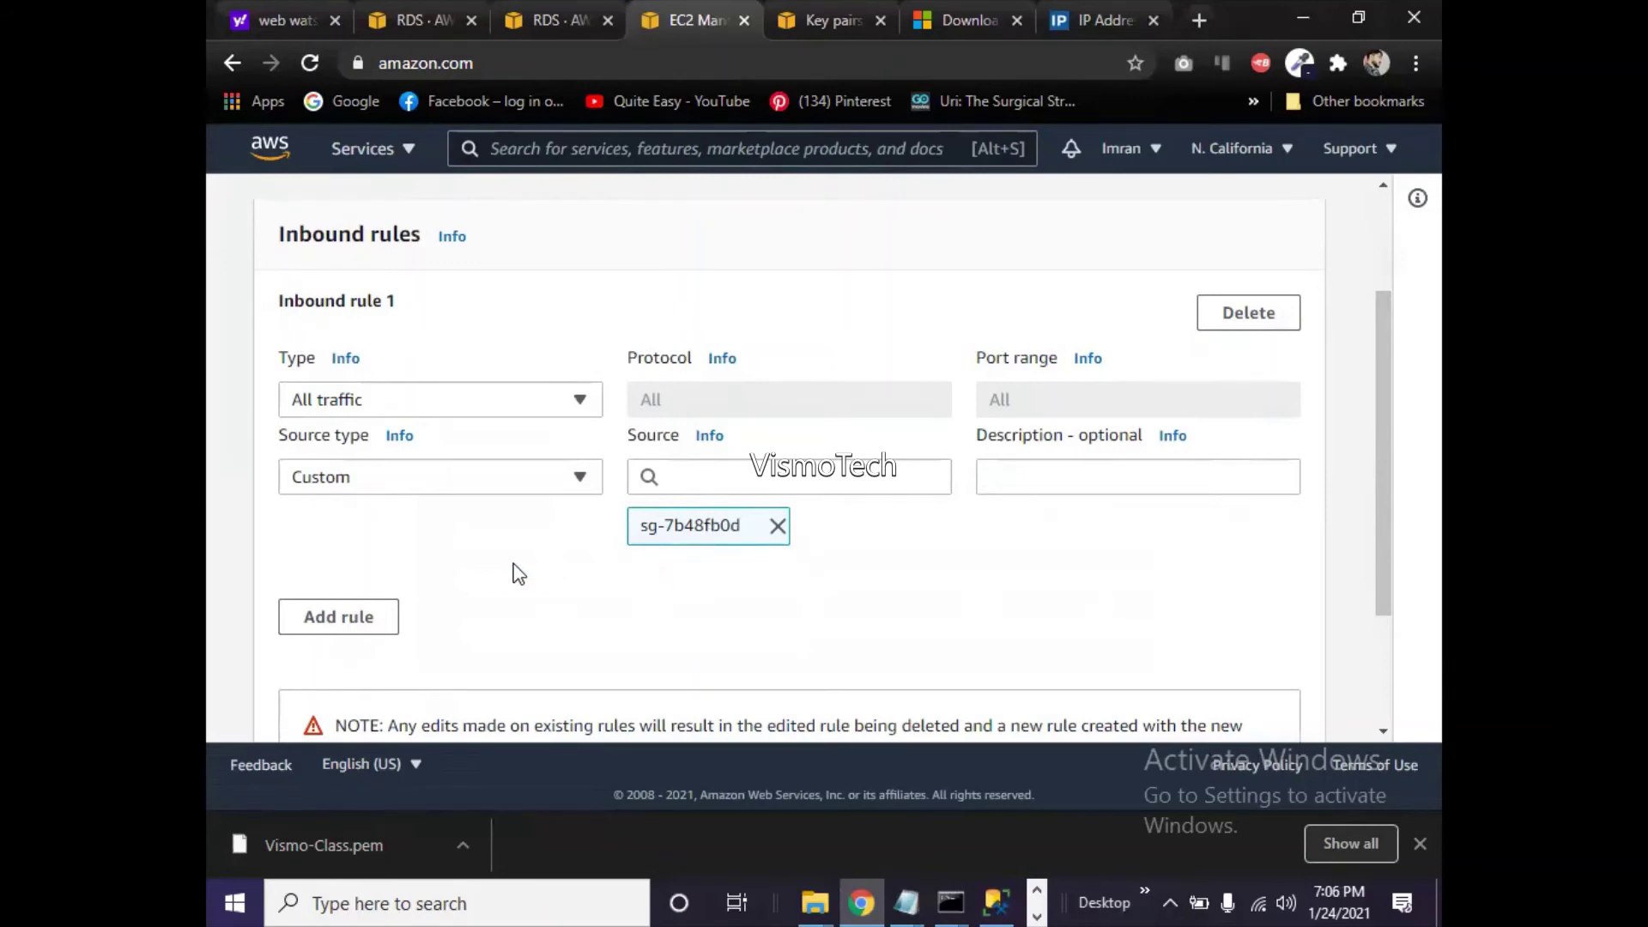
- Add a second inbound rule allowing All TCP from 0.0.0.0/0 and save
click(377, 632)
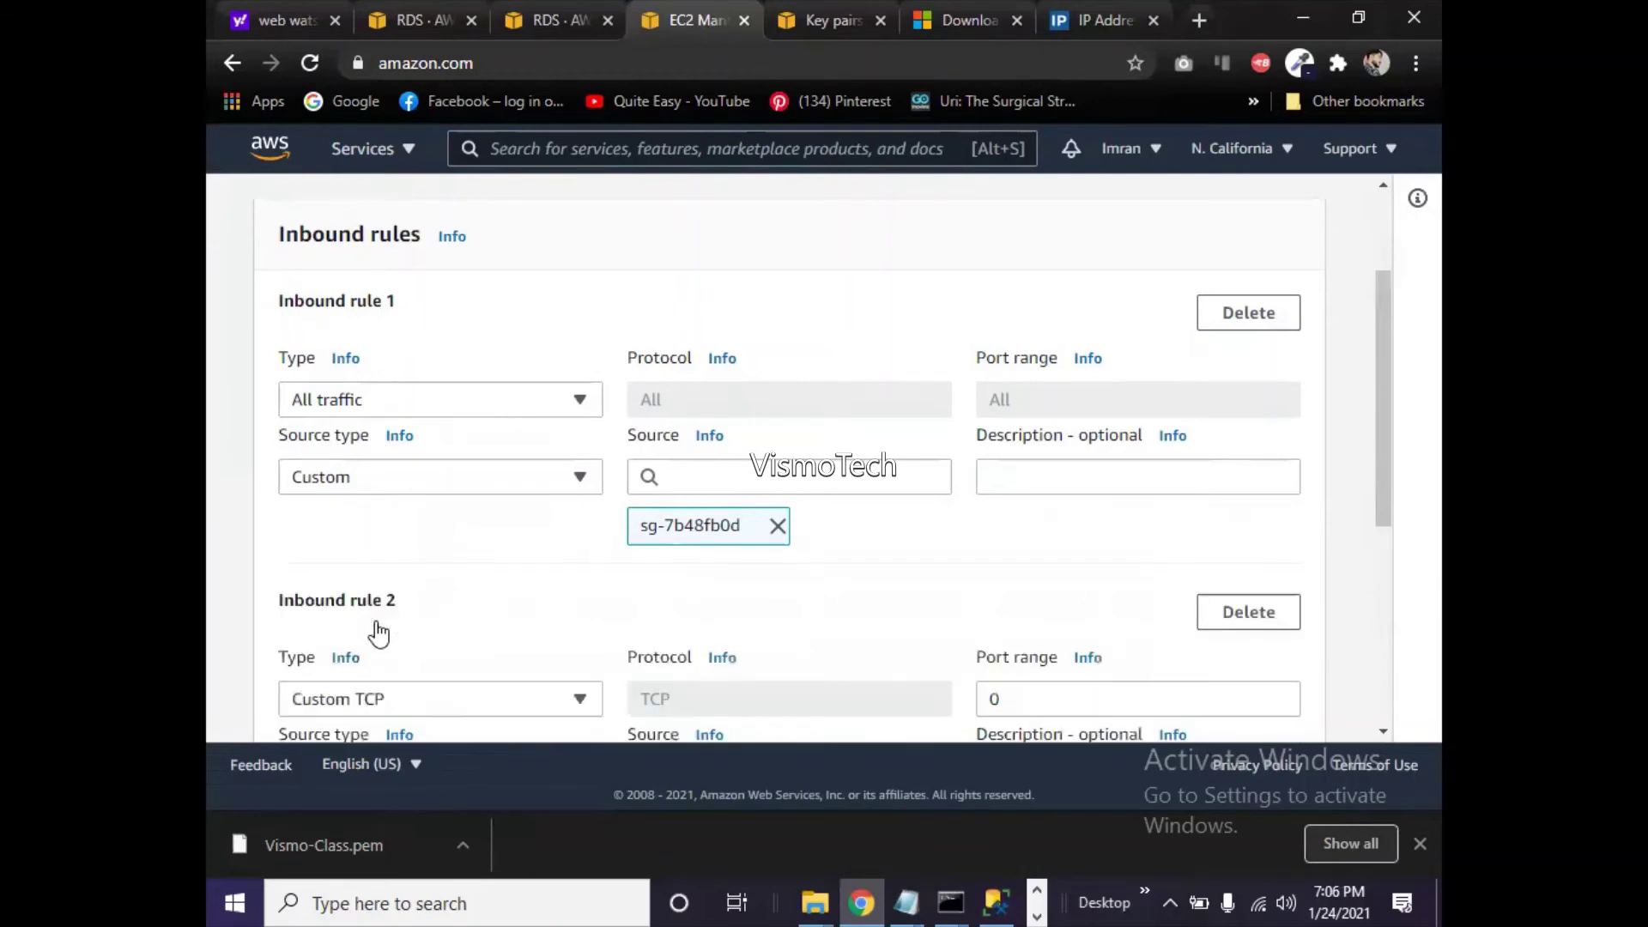
drag(1382, 468, 1372, 563)
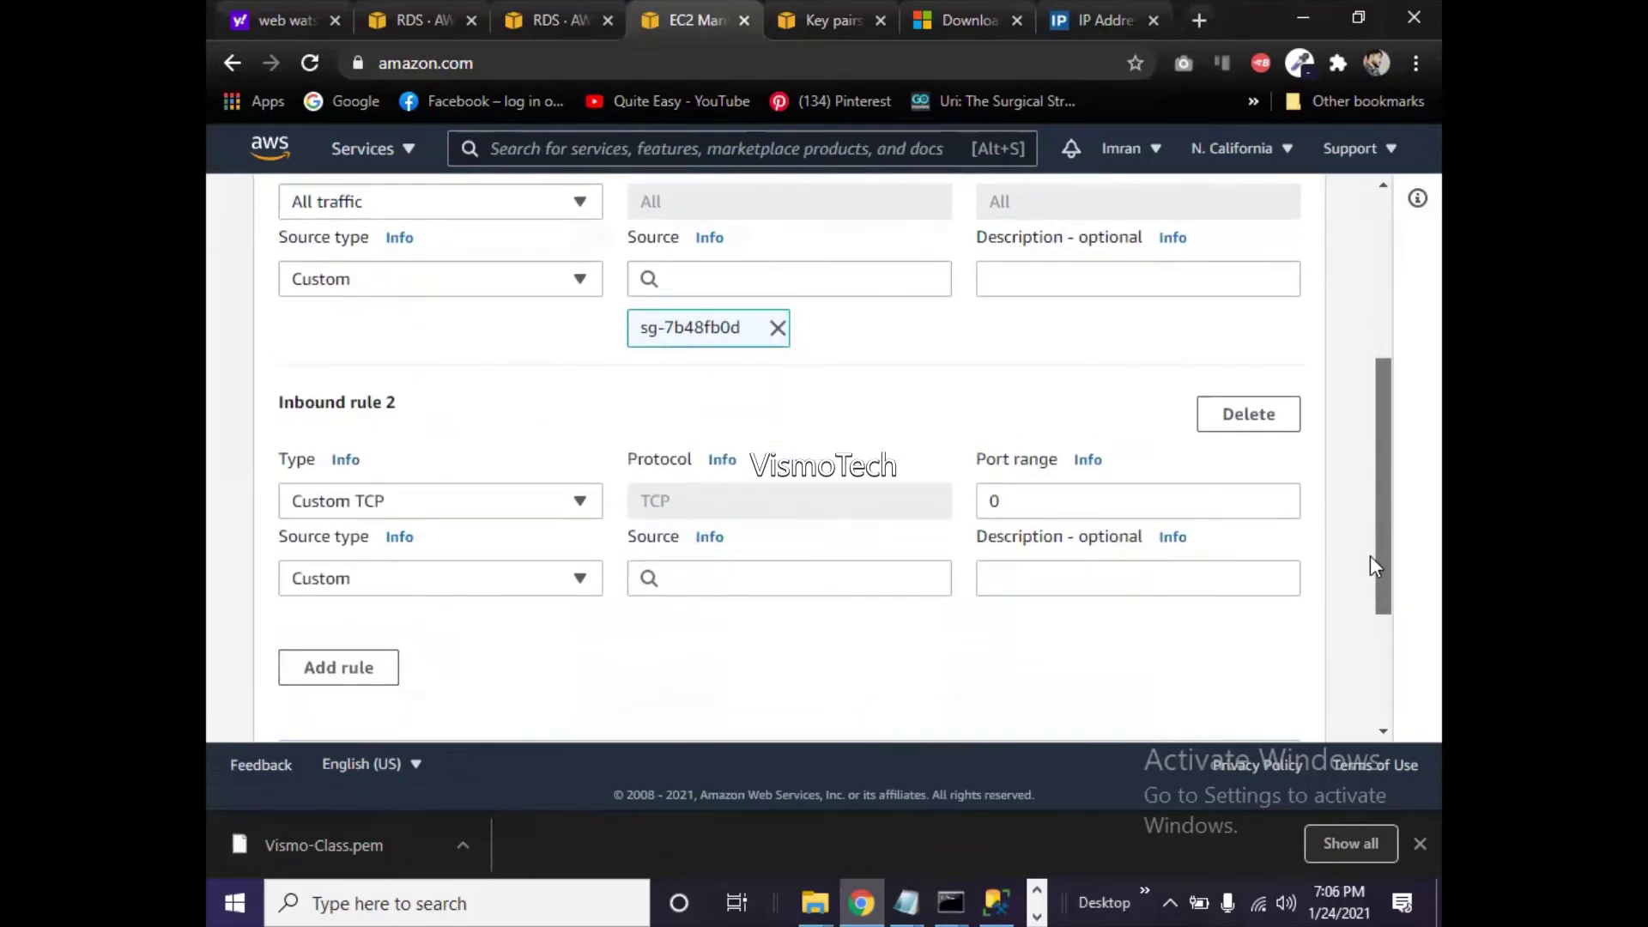
click(526, 487)
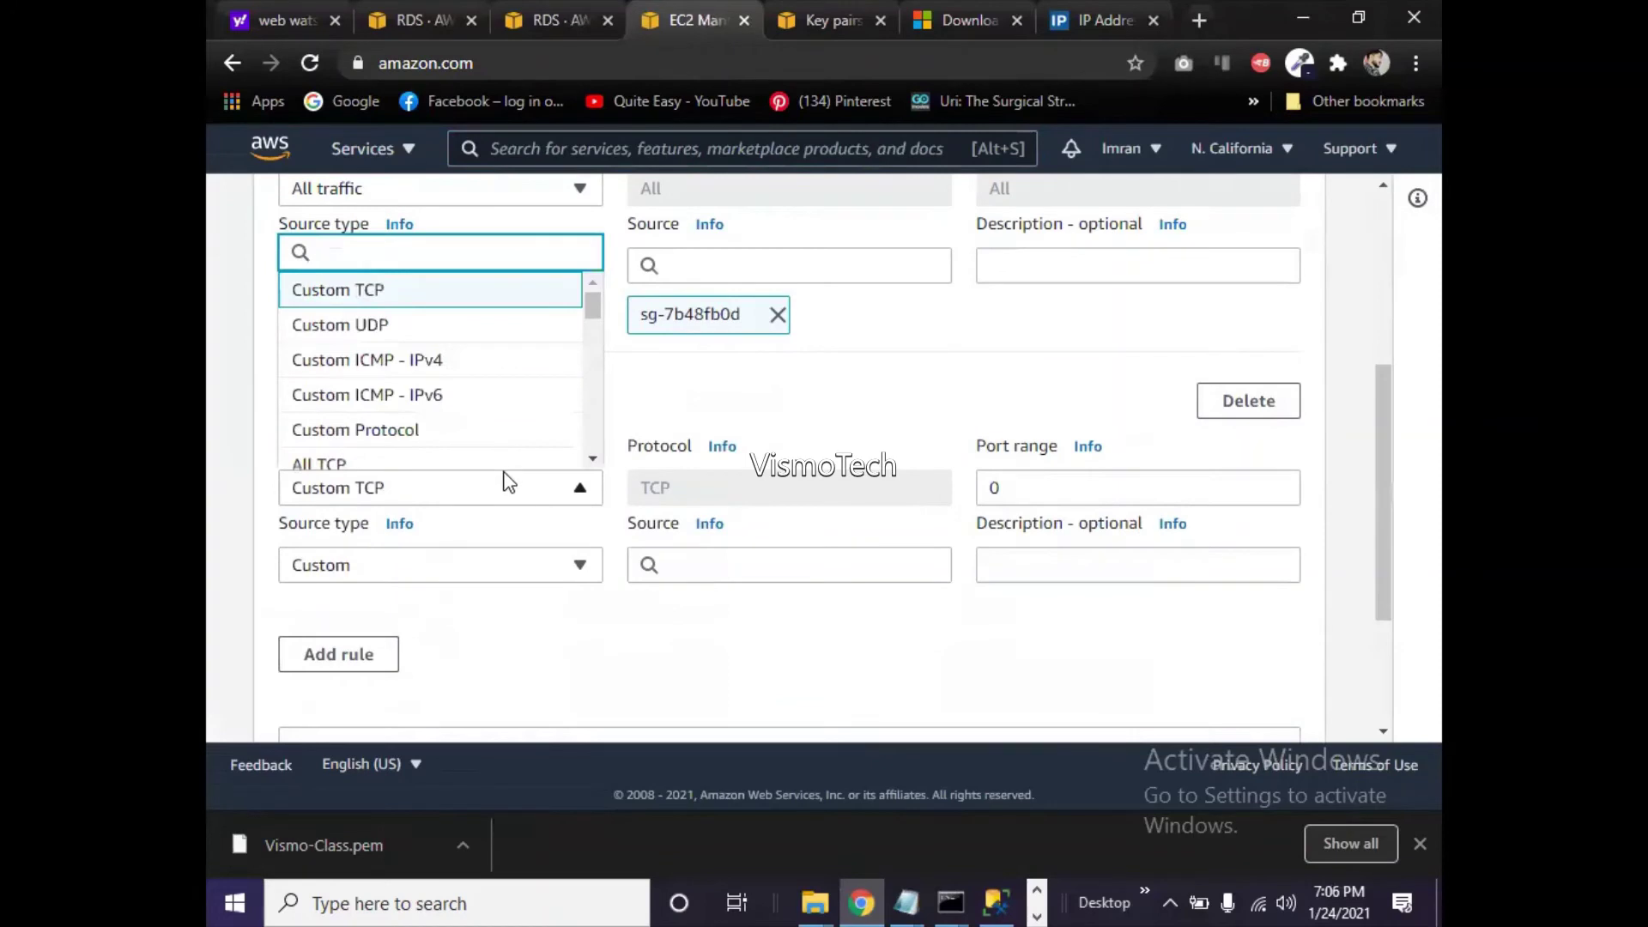
click(383, 464)
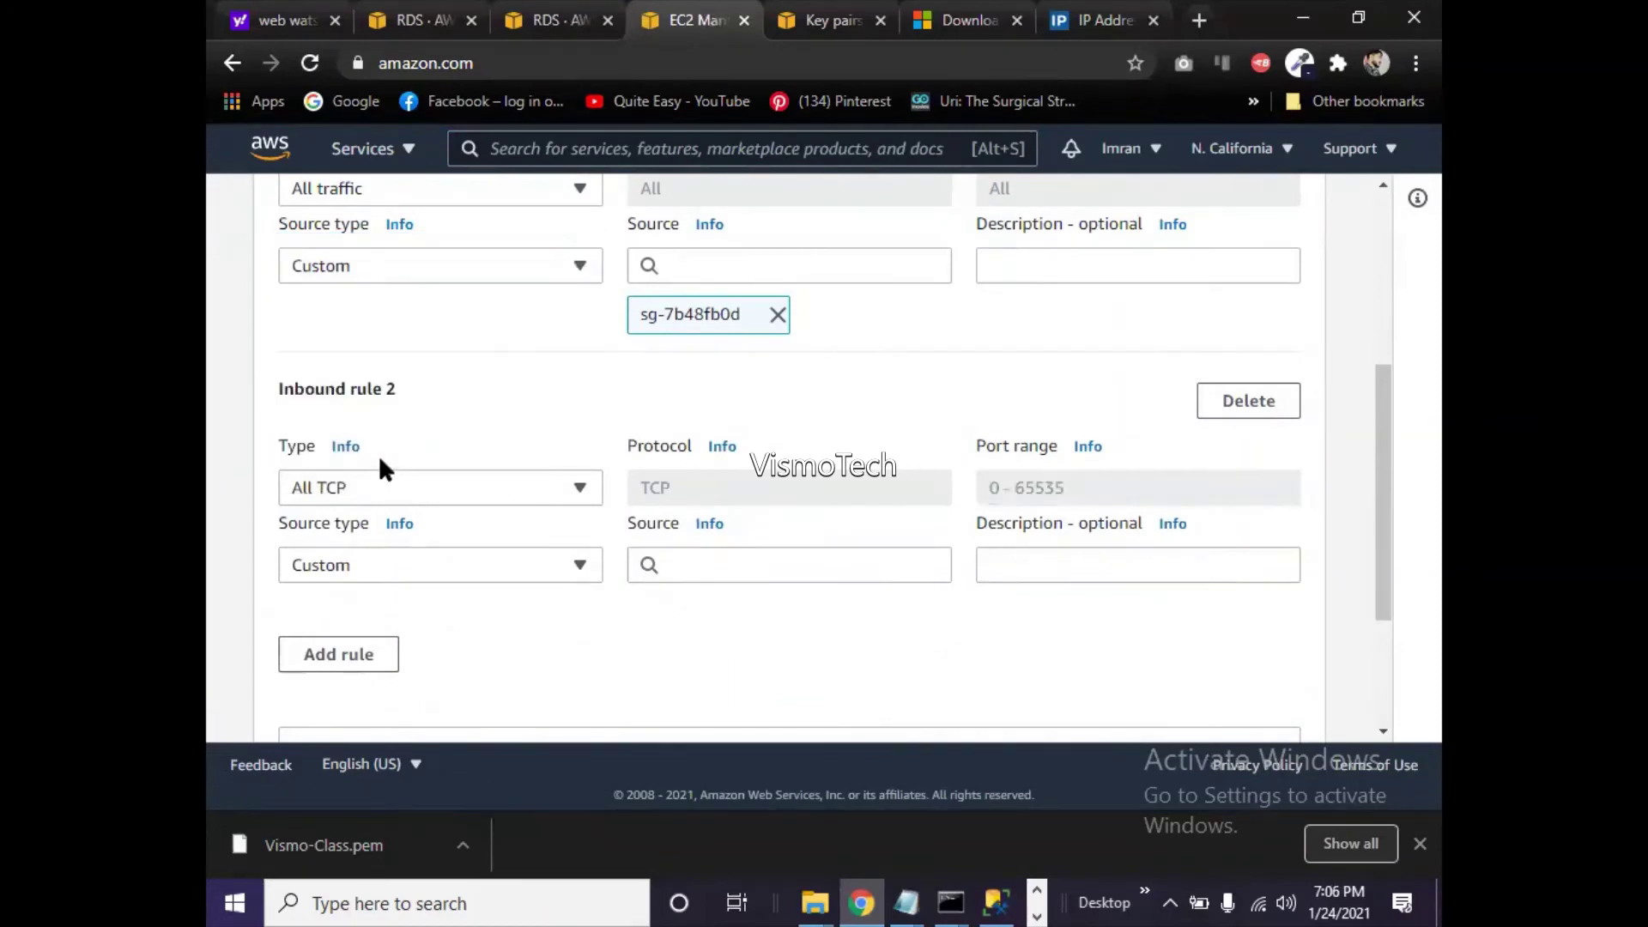
click(573, 565)
click(573, 565)
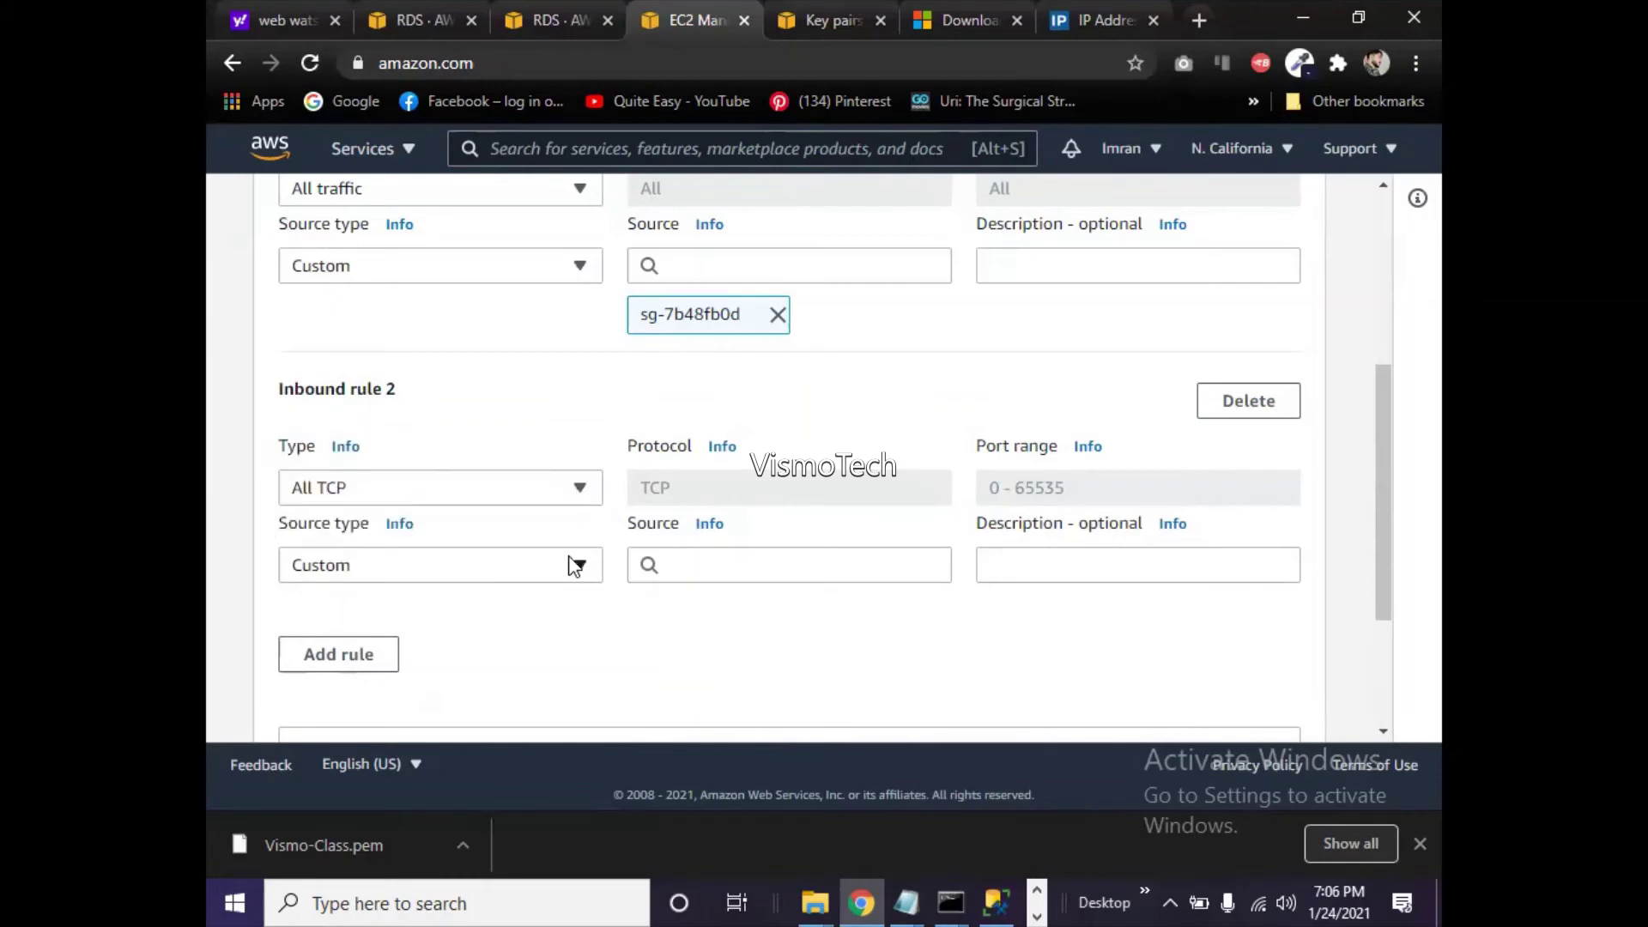
click(688, 563)
text(0.0)
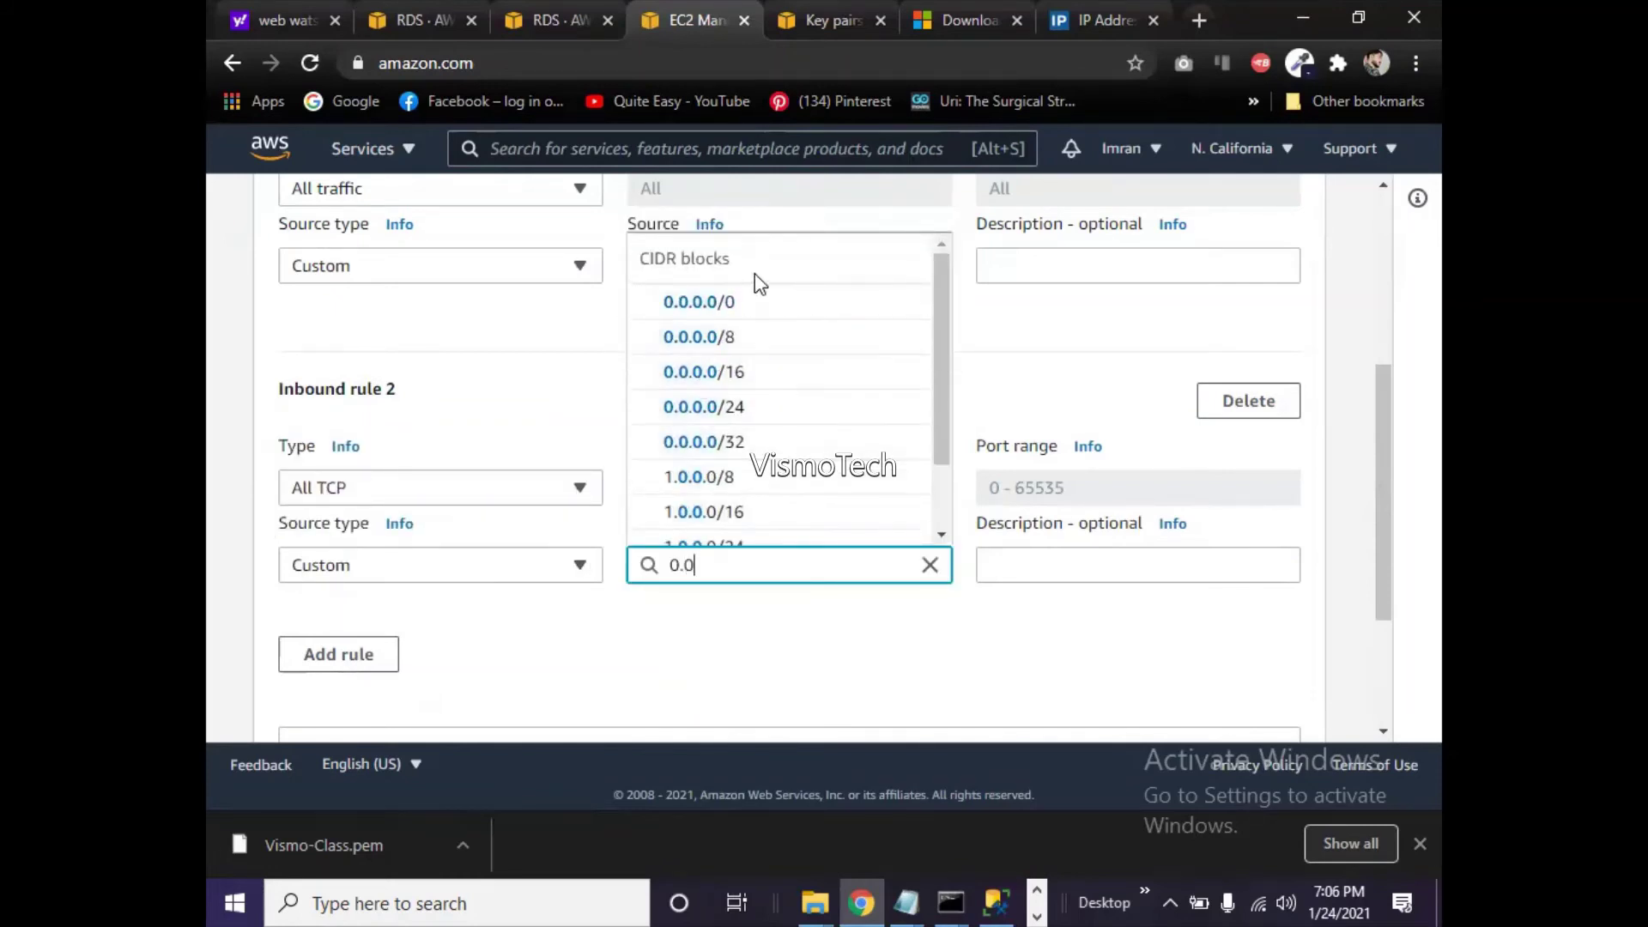
click(700, 301)
double_click(726, 315)
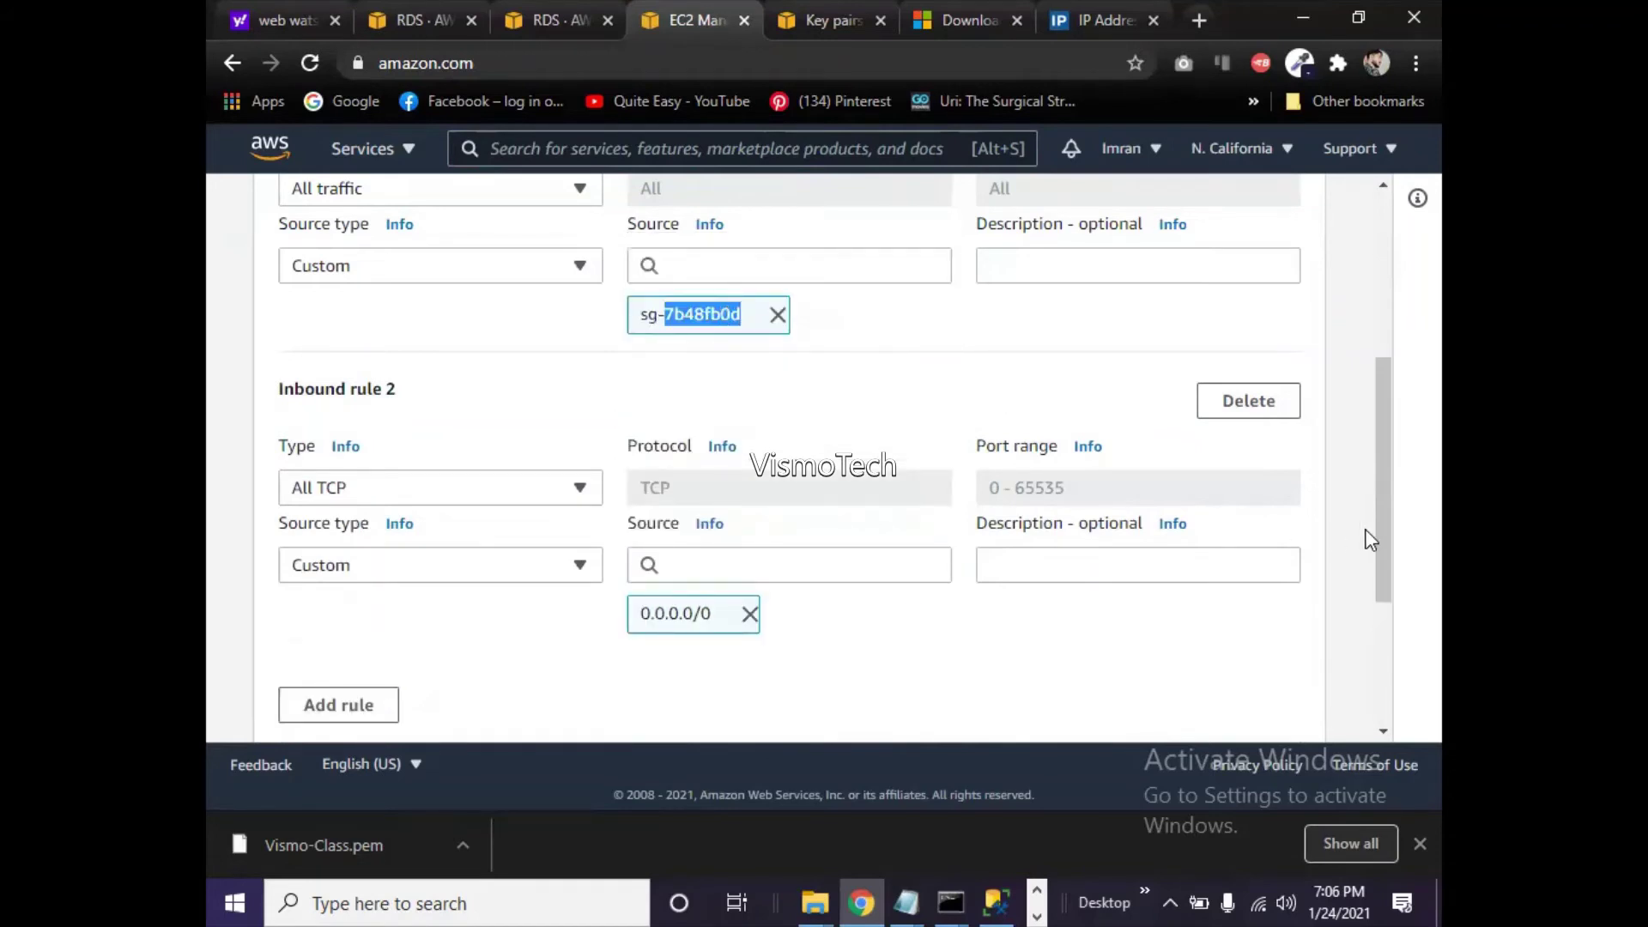
drag(1387, 544, 1391, 658)
click(1274, 699)
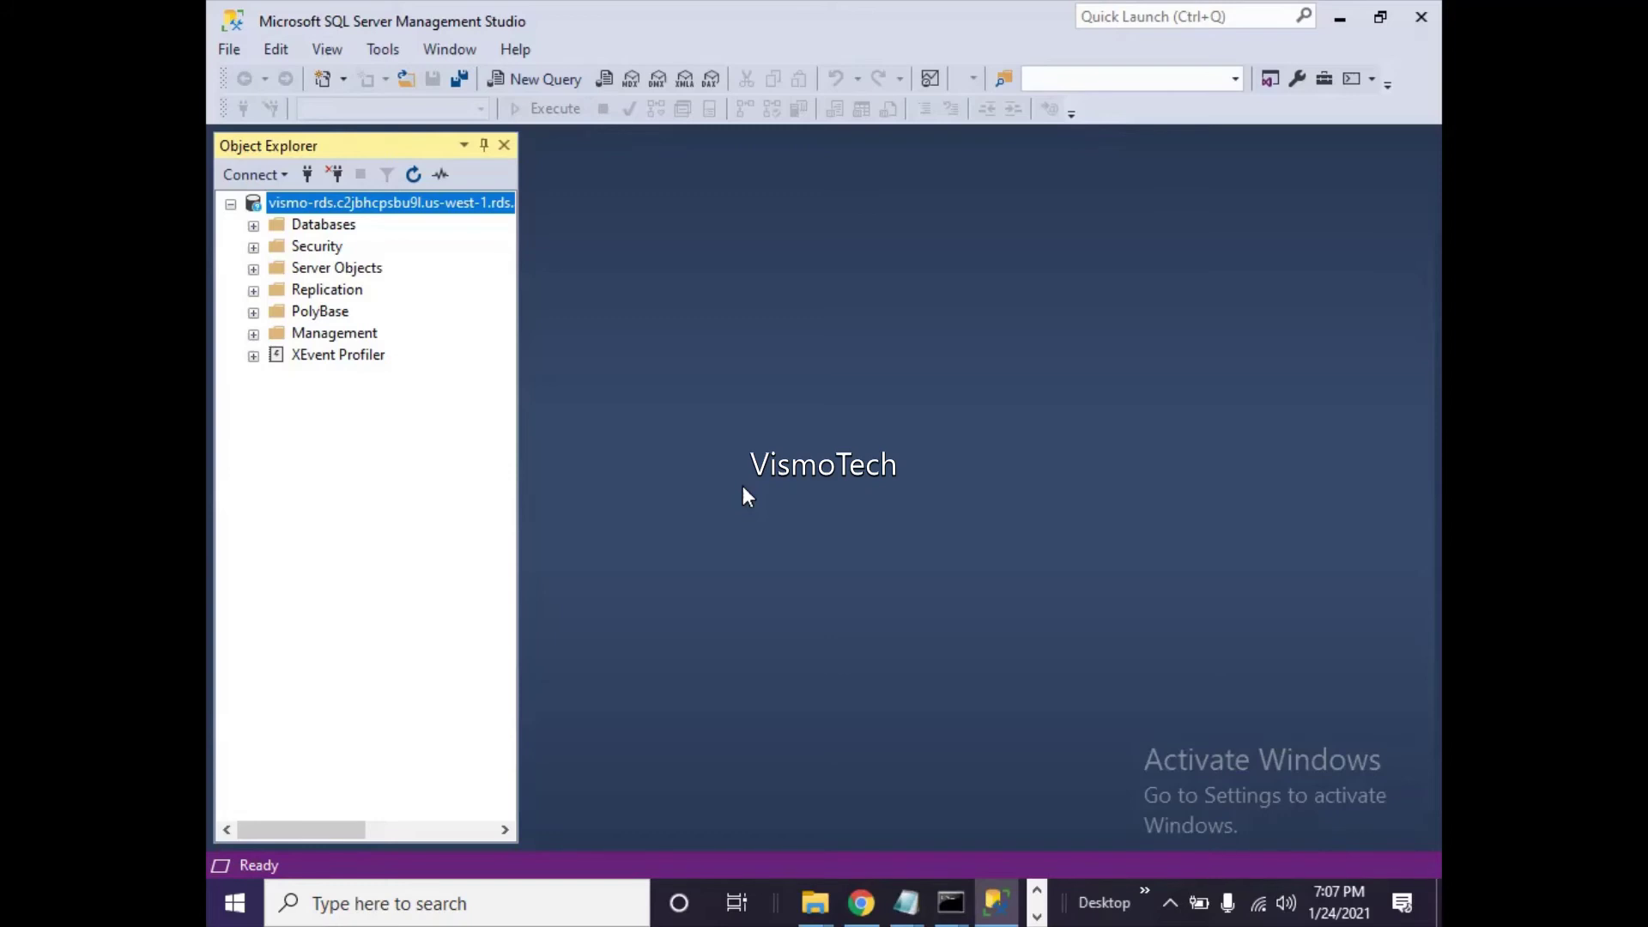
- Reopen the Edit inbound rules page for security group sg-7b48fb0d
click(863, 901)
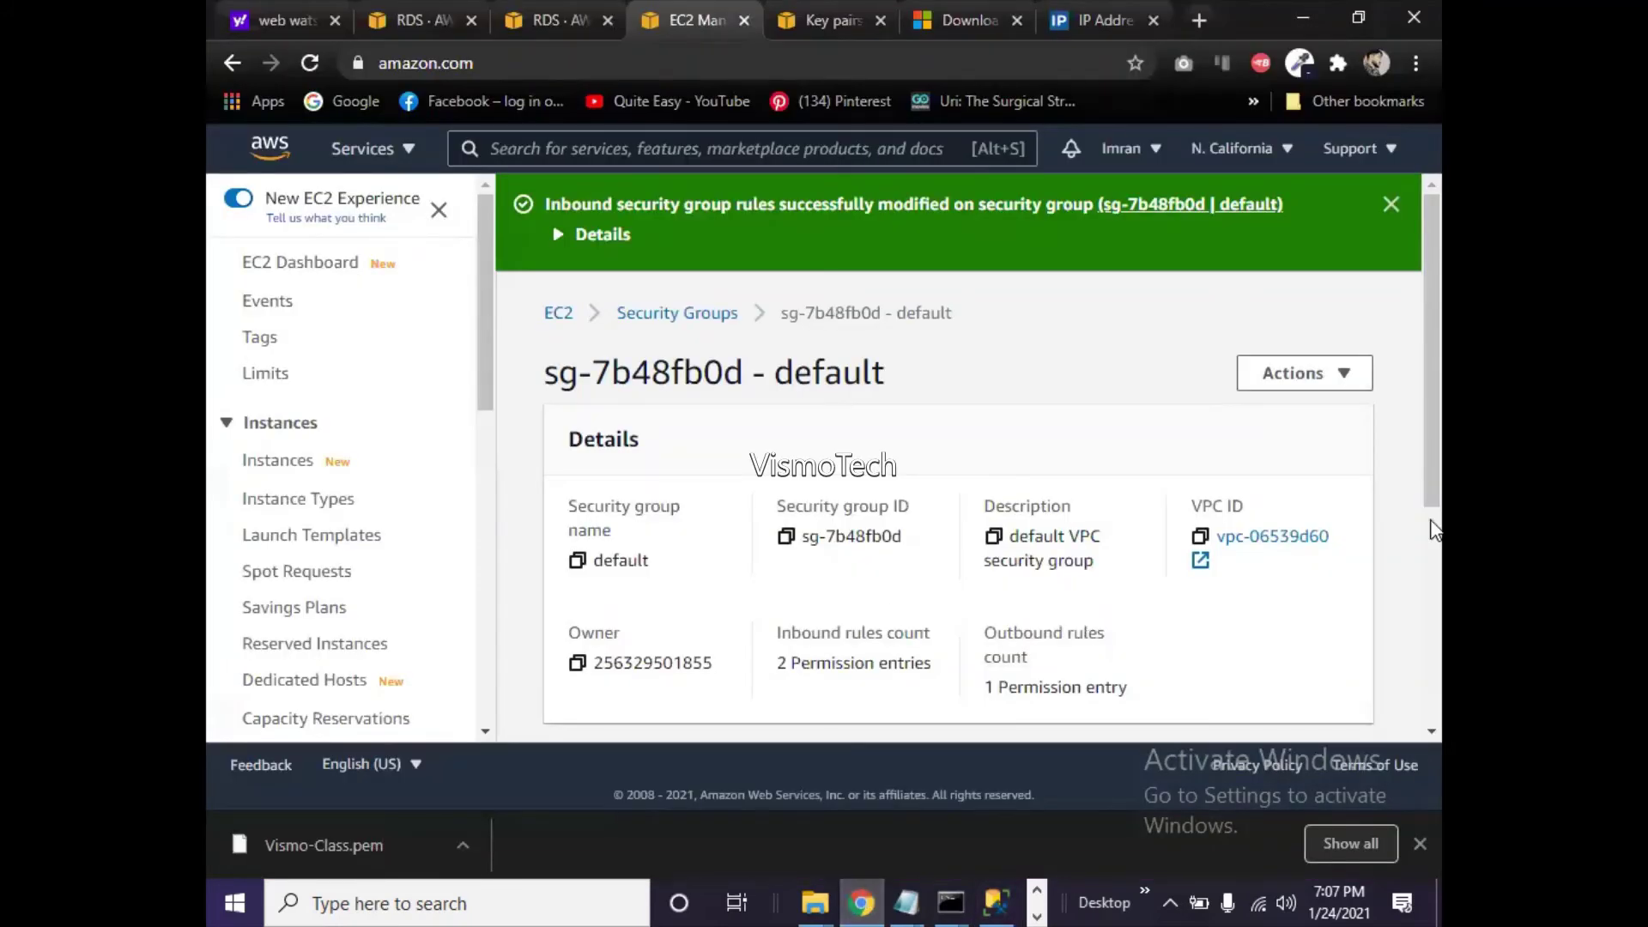
scroll(1431, 530, down, 5)
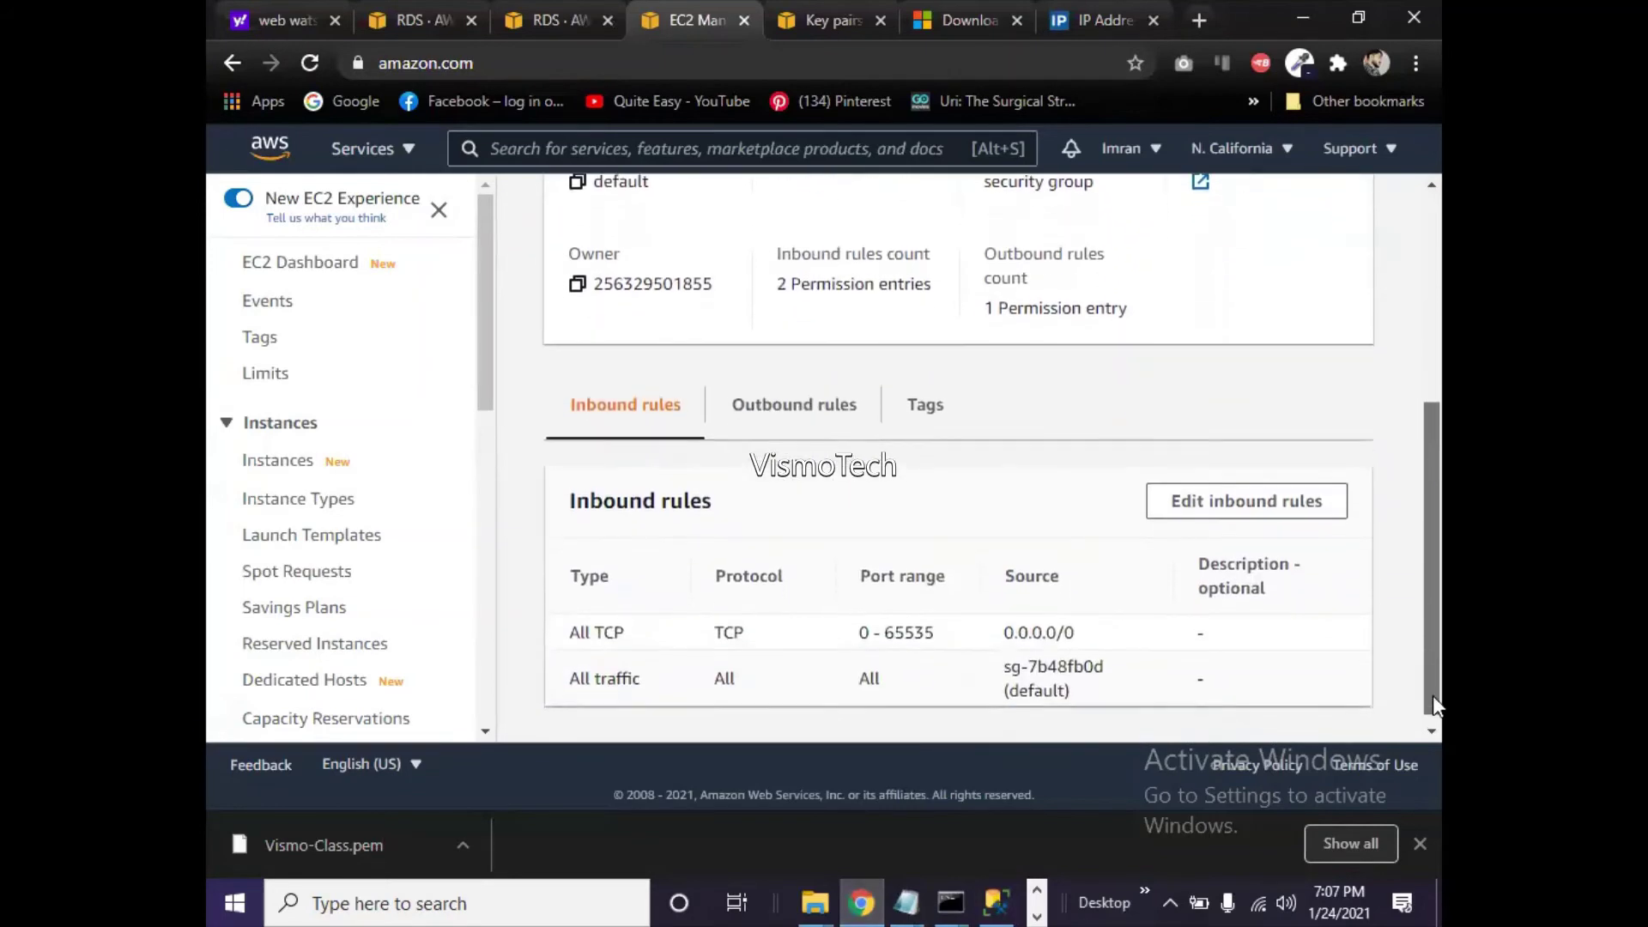
click(1188, 493)
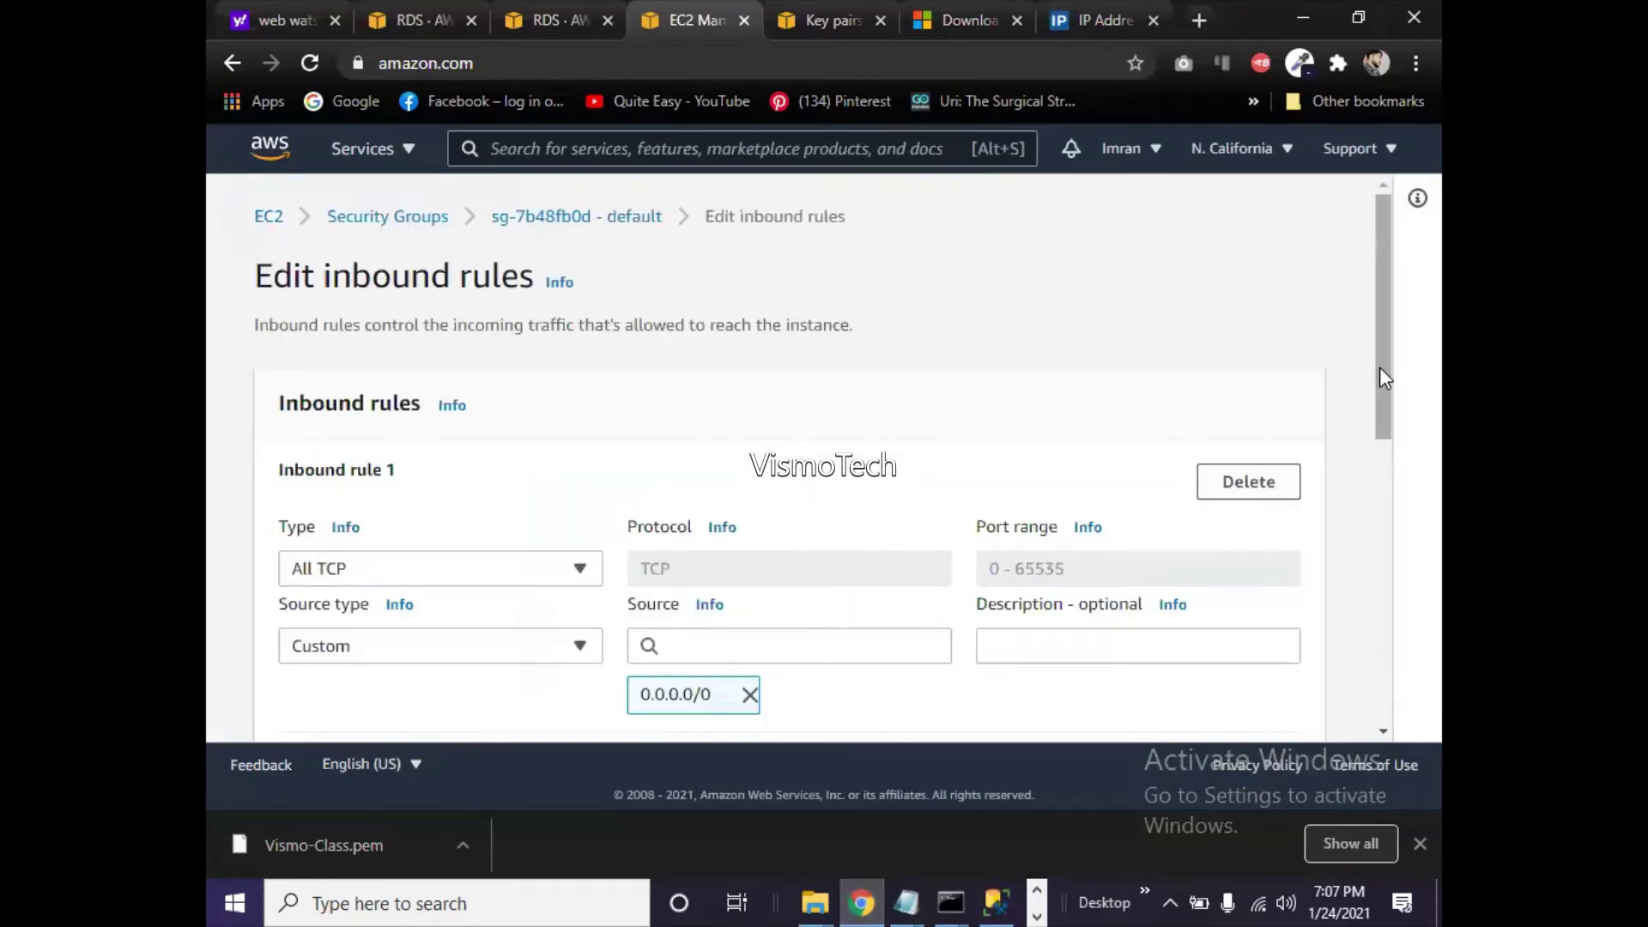
drag(1382, 372, 1377, 453)
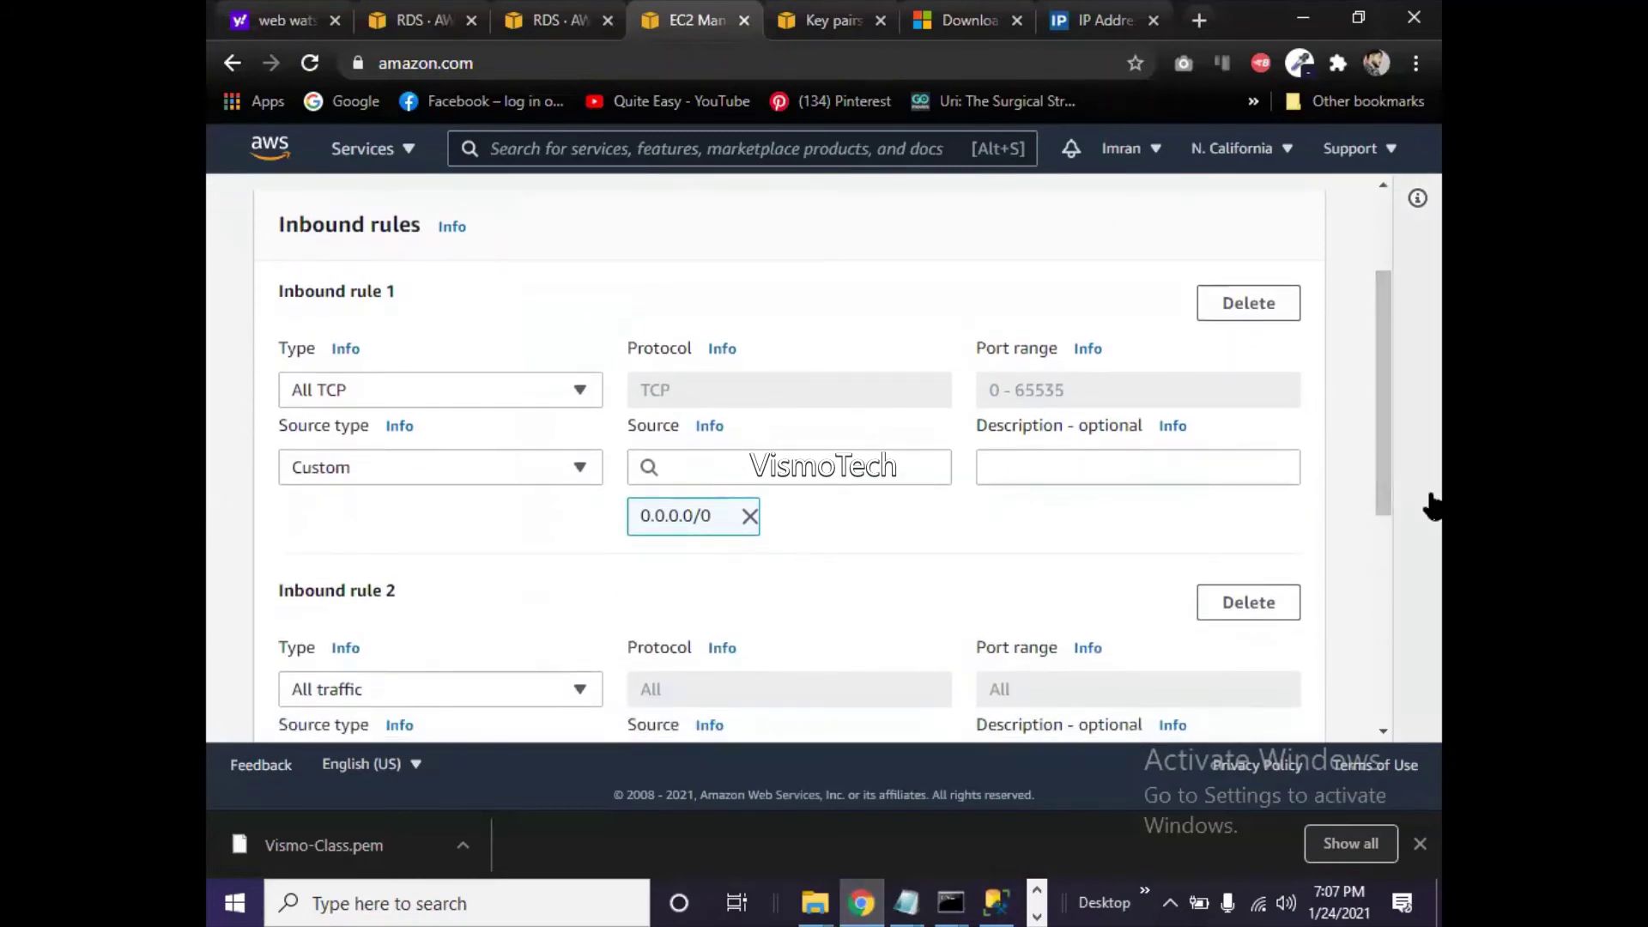
- Set the All TCP rule's source to My IP, save the rules, and return to SQL Server Management Studio
click(817, 466)
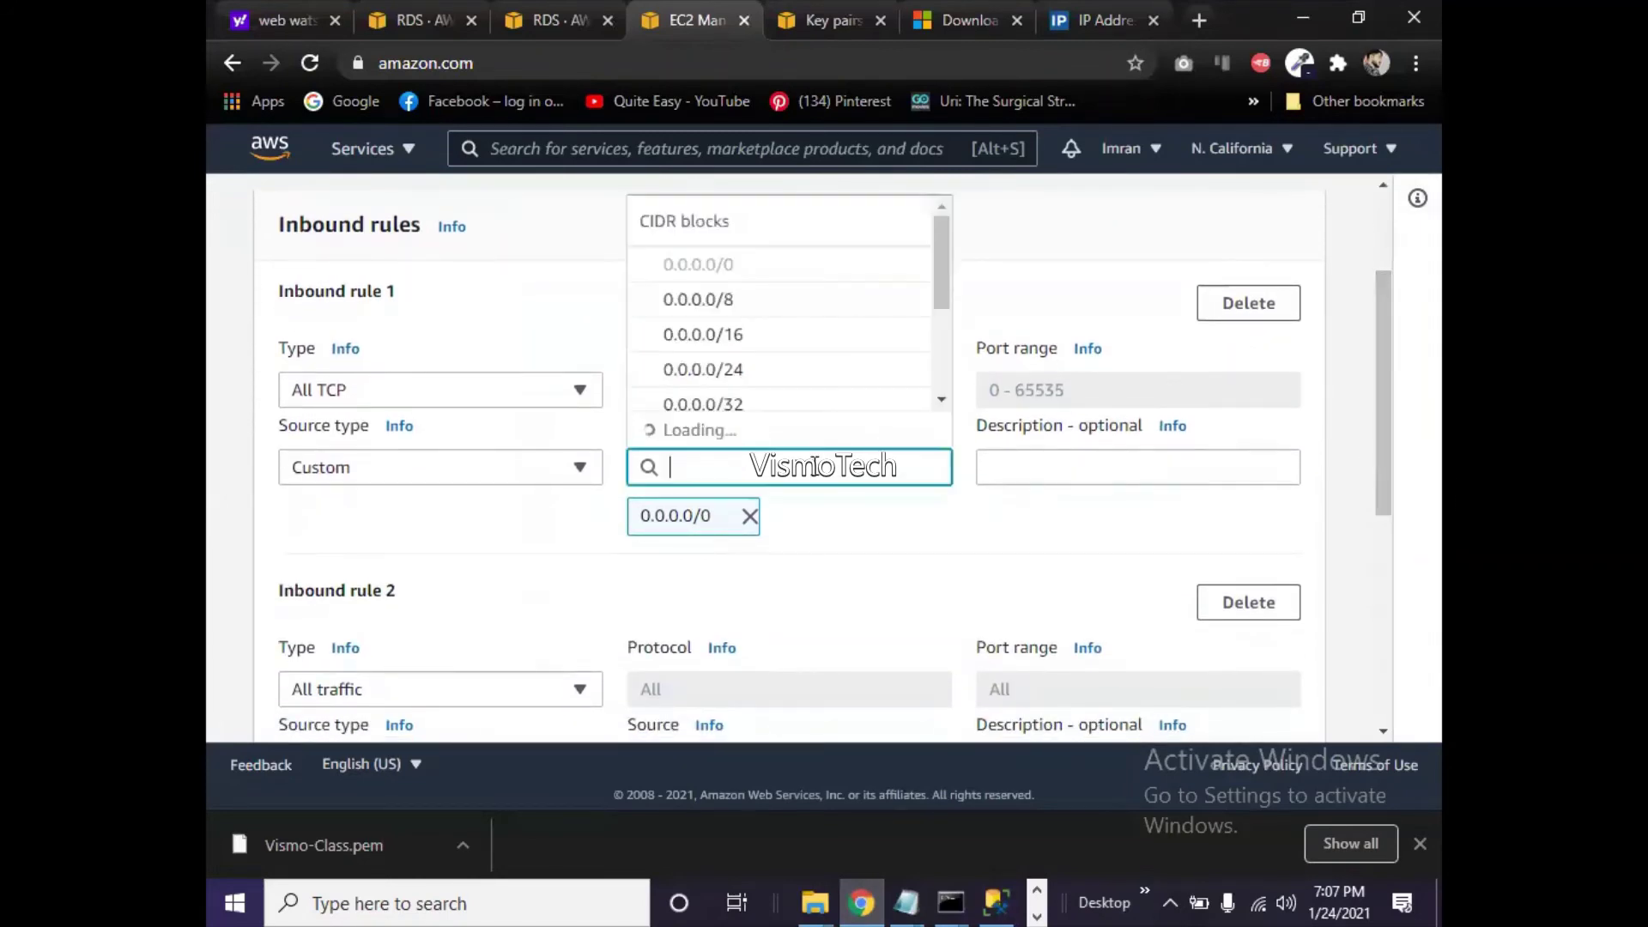
click(581, 470)
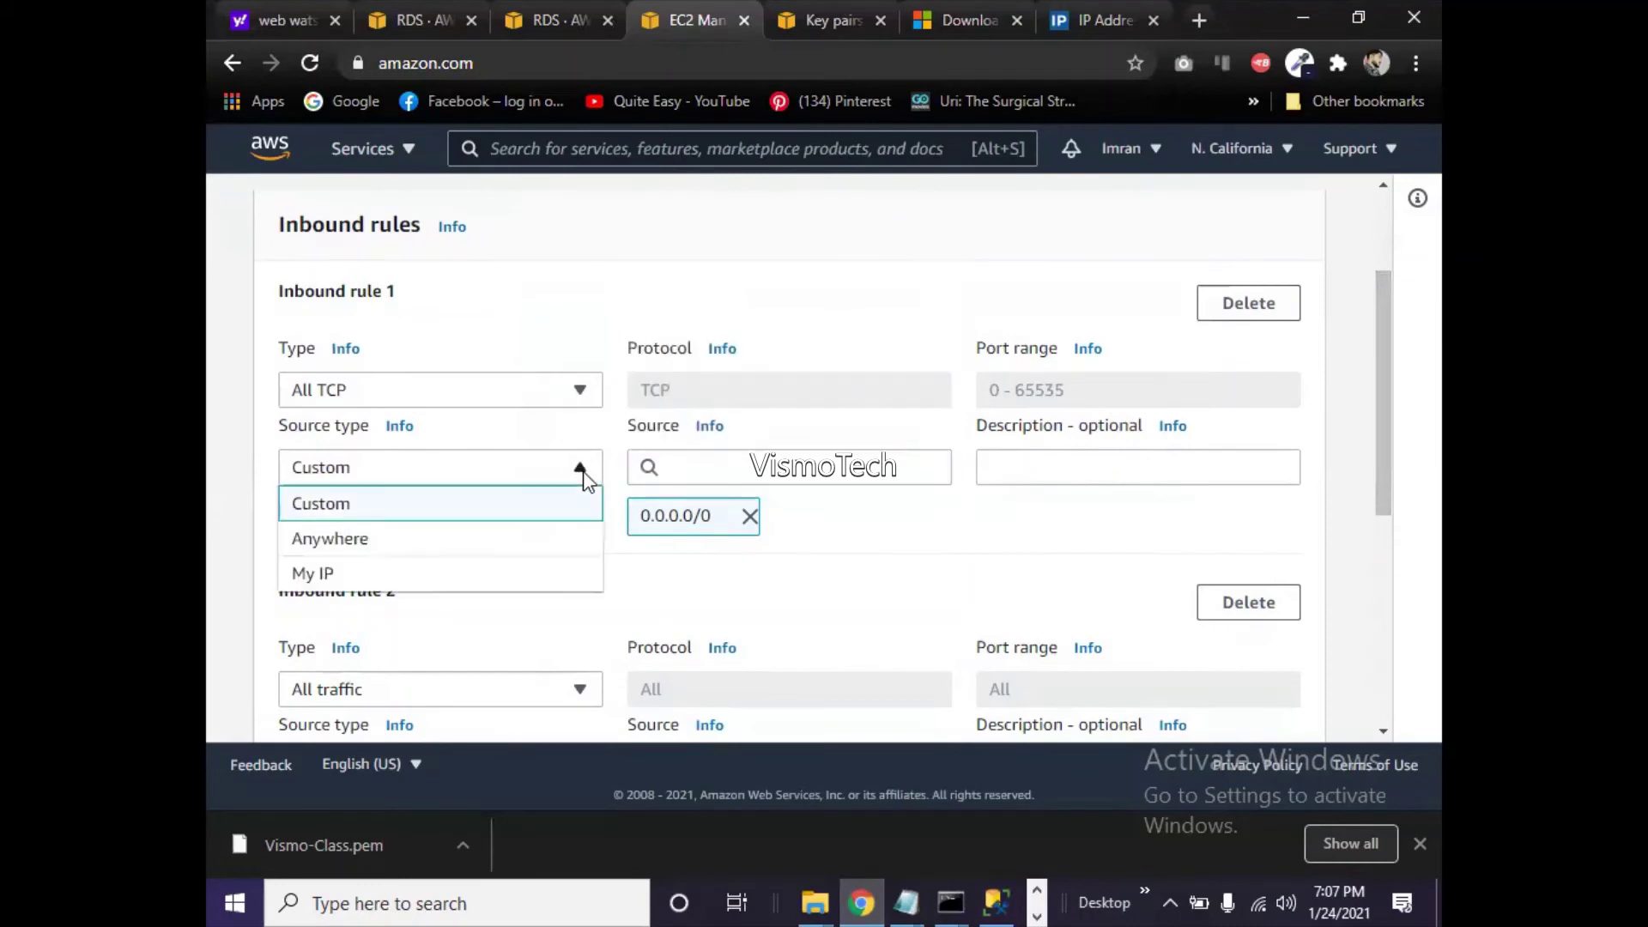
click(357, 575)
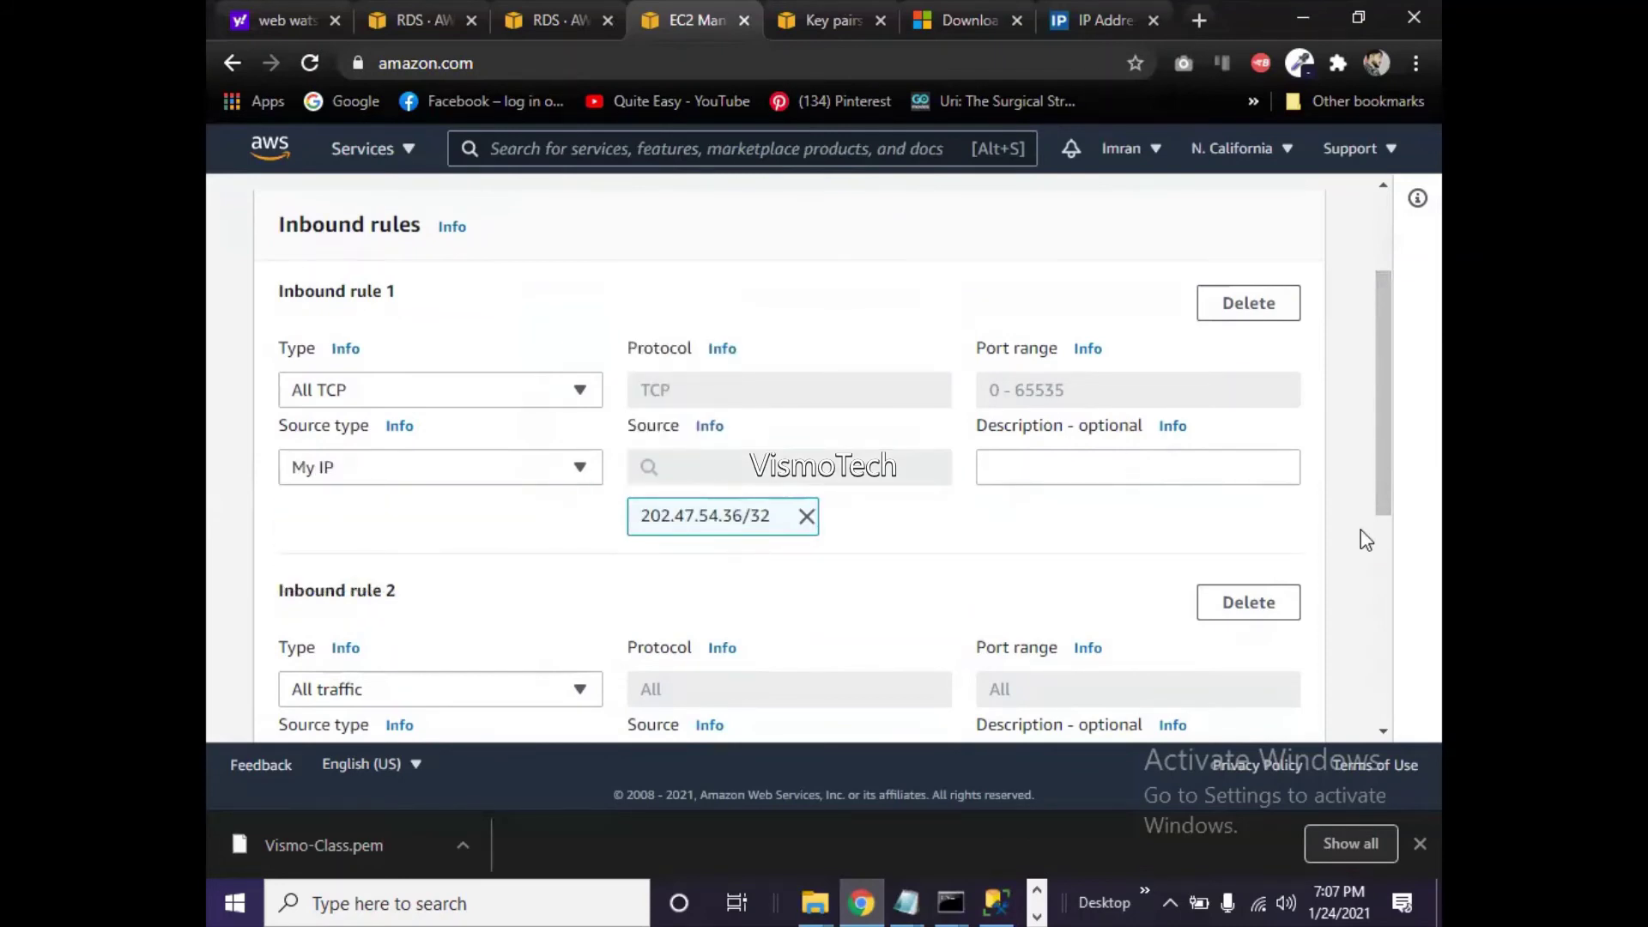
drag(1379, 463, 1399, 717)
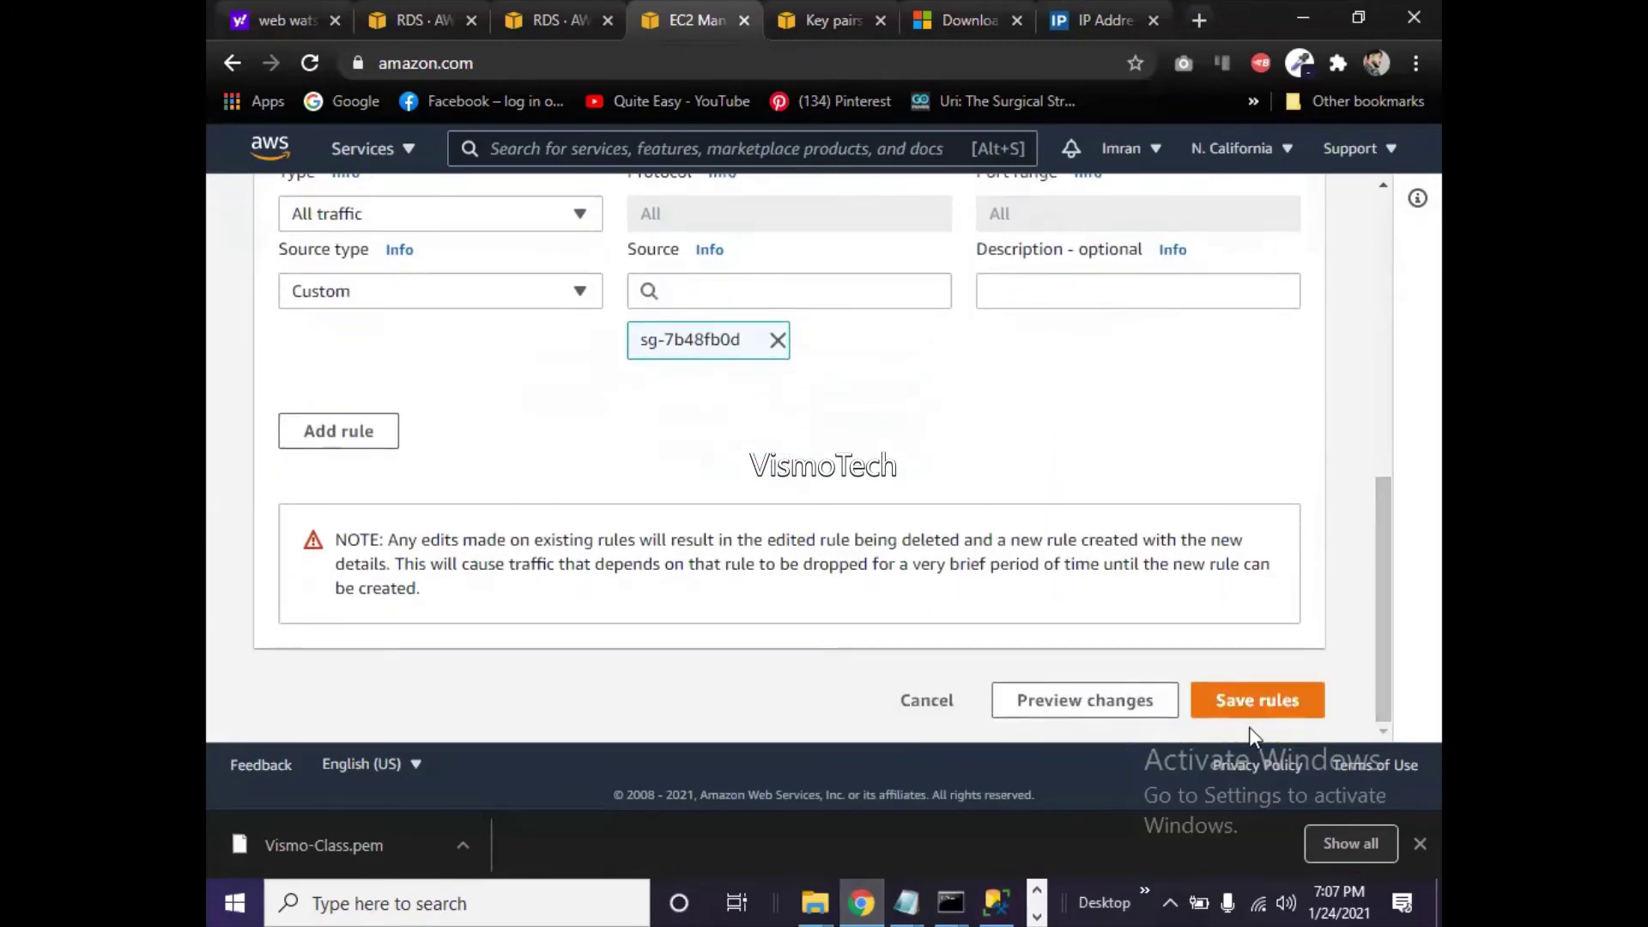
click(1253, 702)
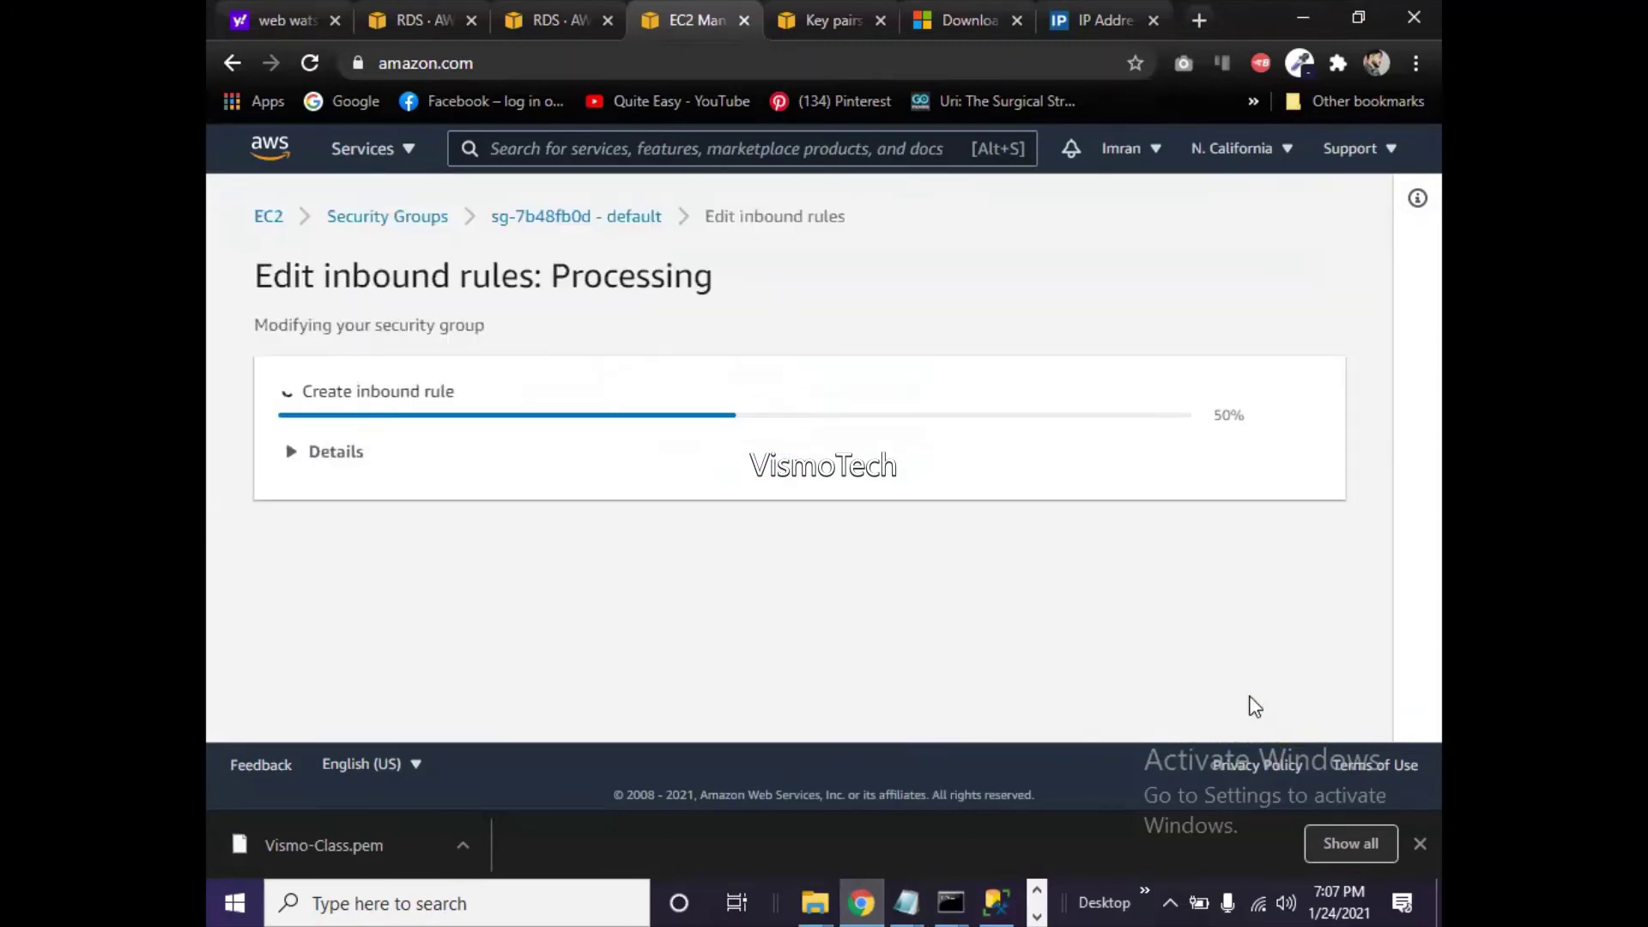
click(995, 901)
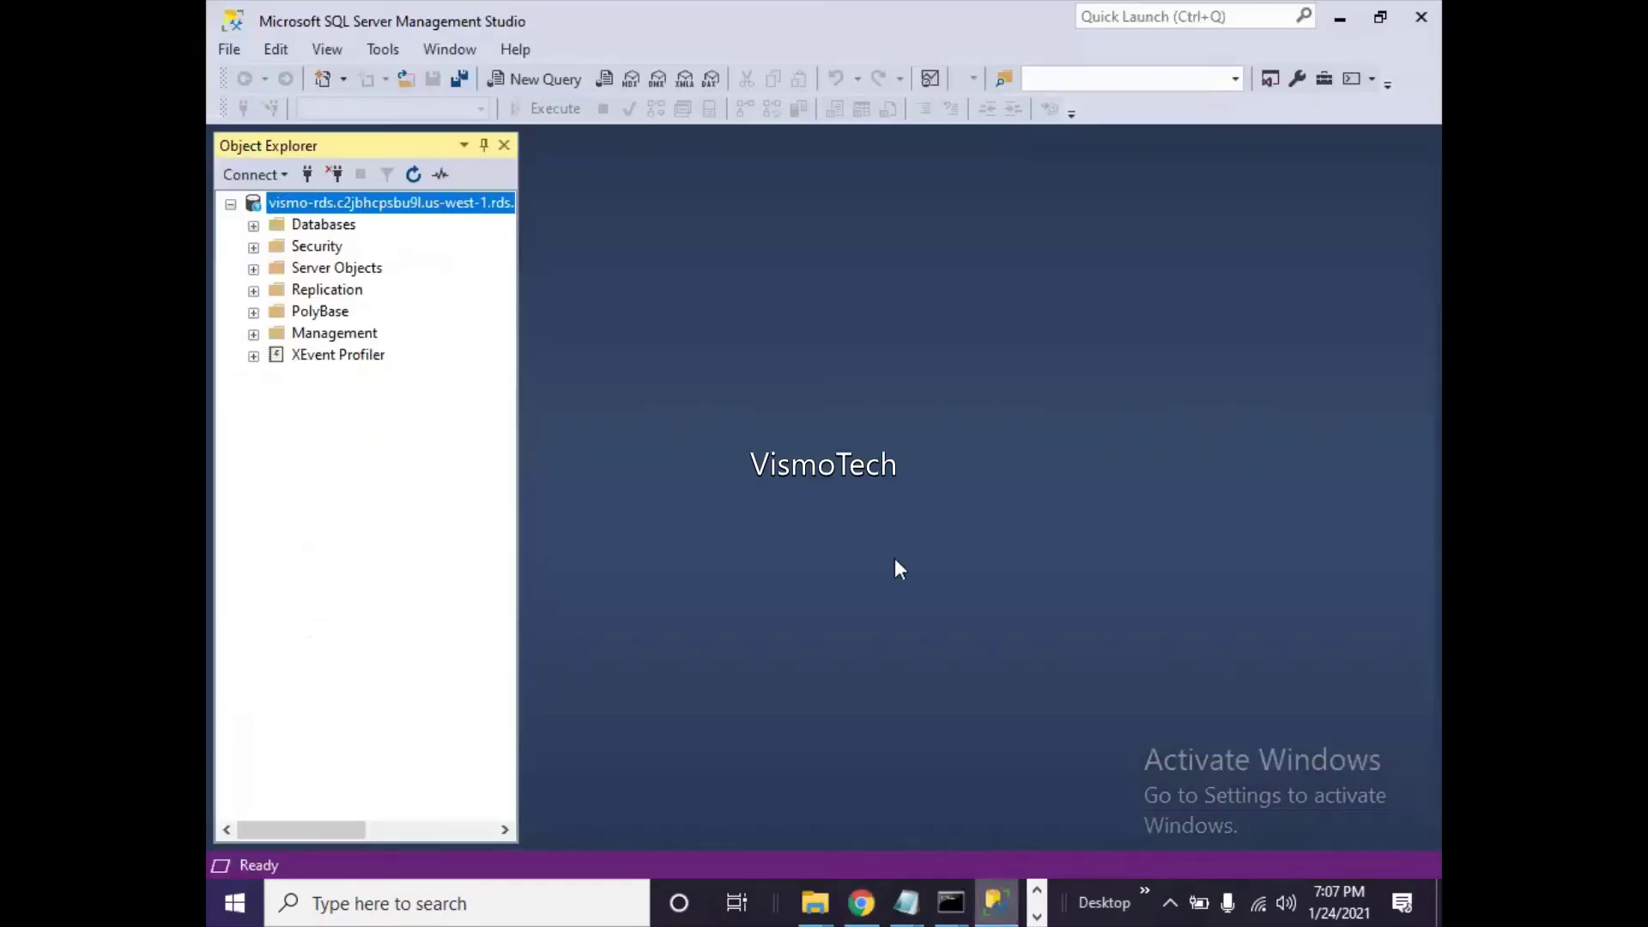
- Start a new connection to the server and select the stored password in the credentials notes
right_click(397, 212)
click(425, 218)
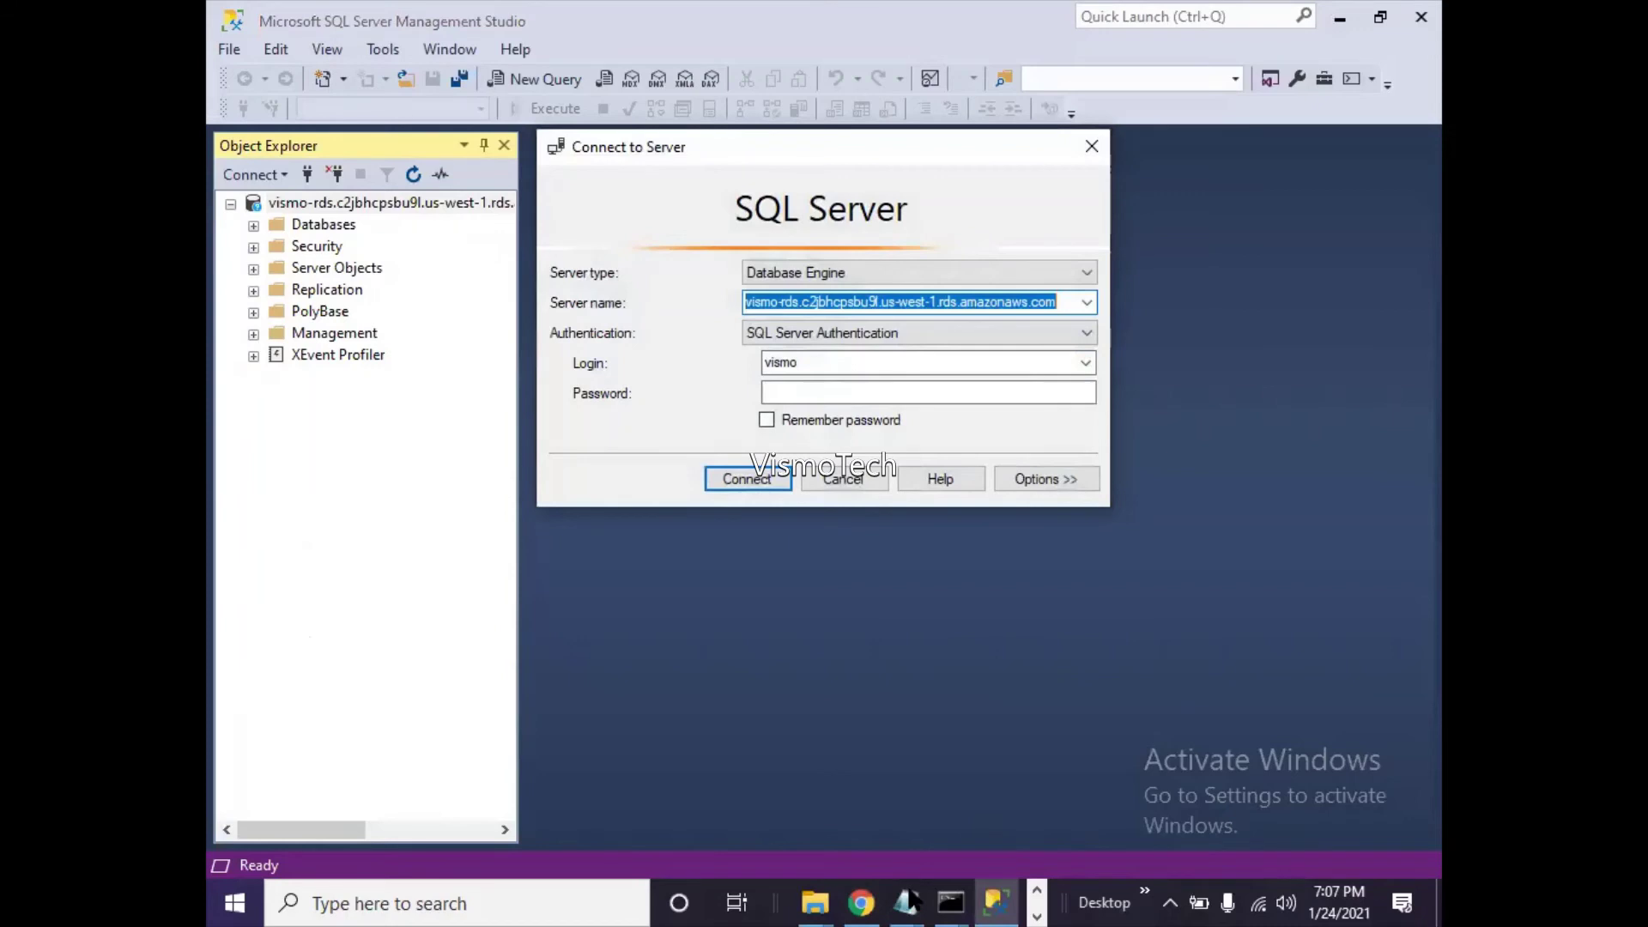
mouse_move(907, 901)
click(713, 807)
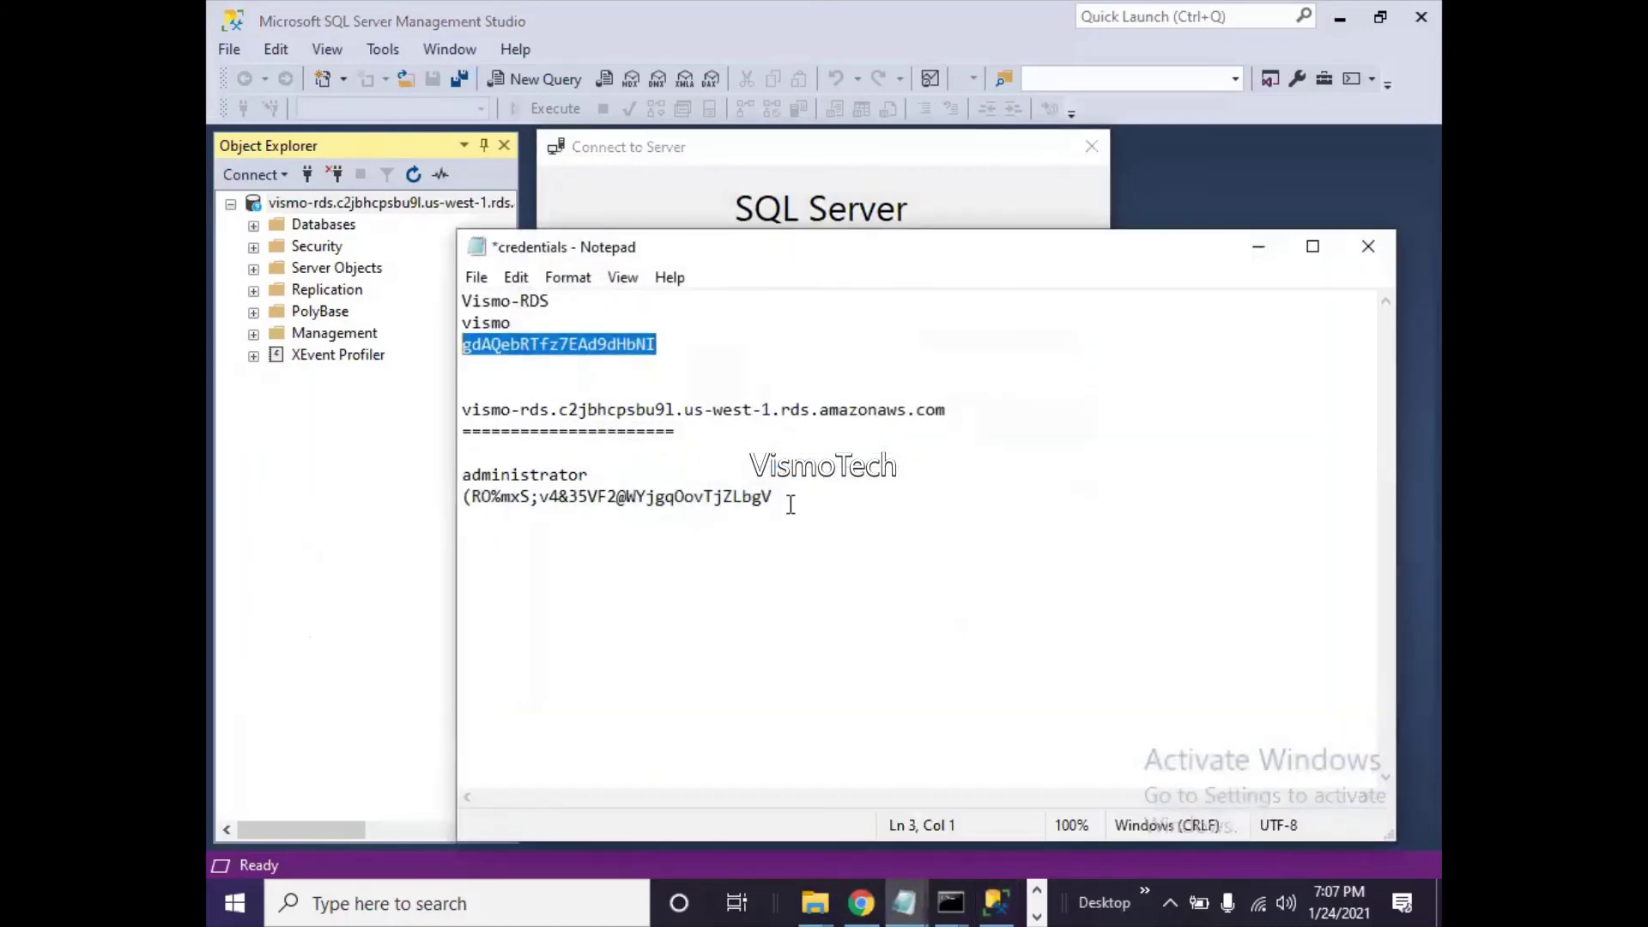
click(669, 344)
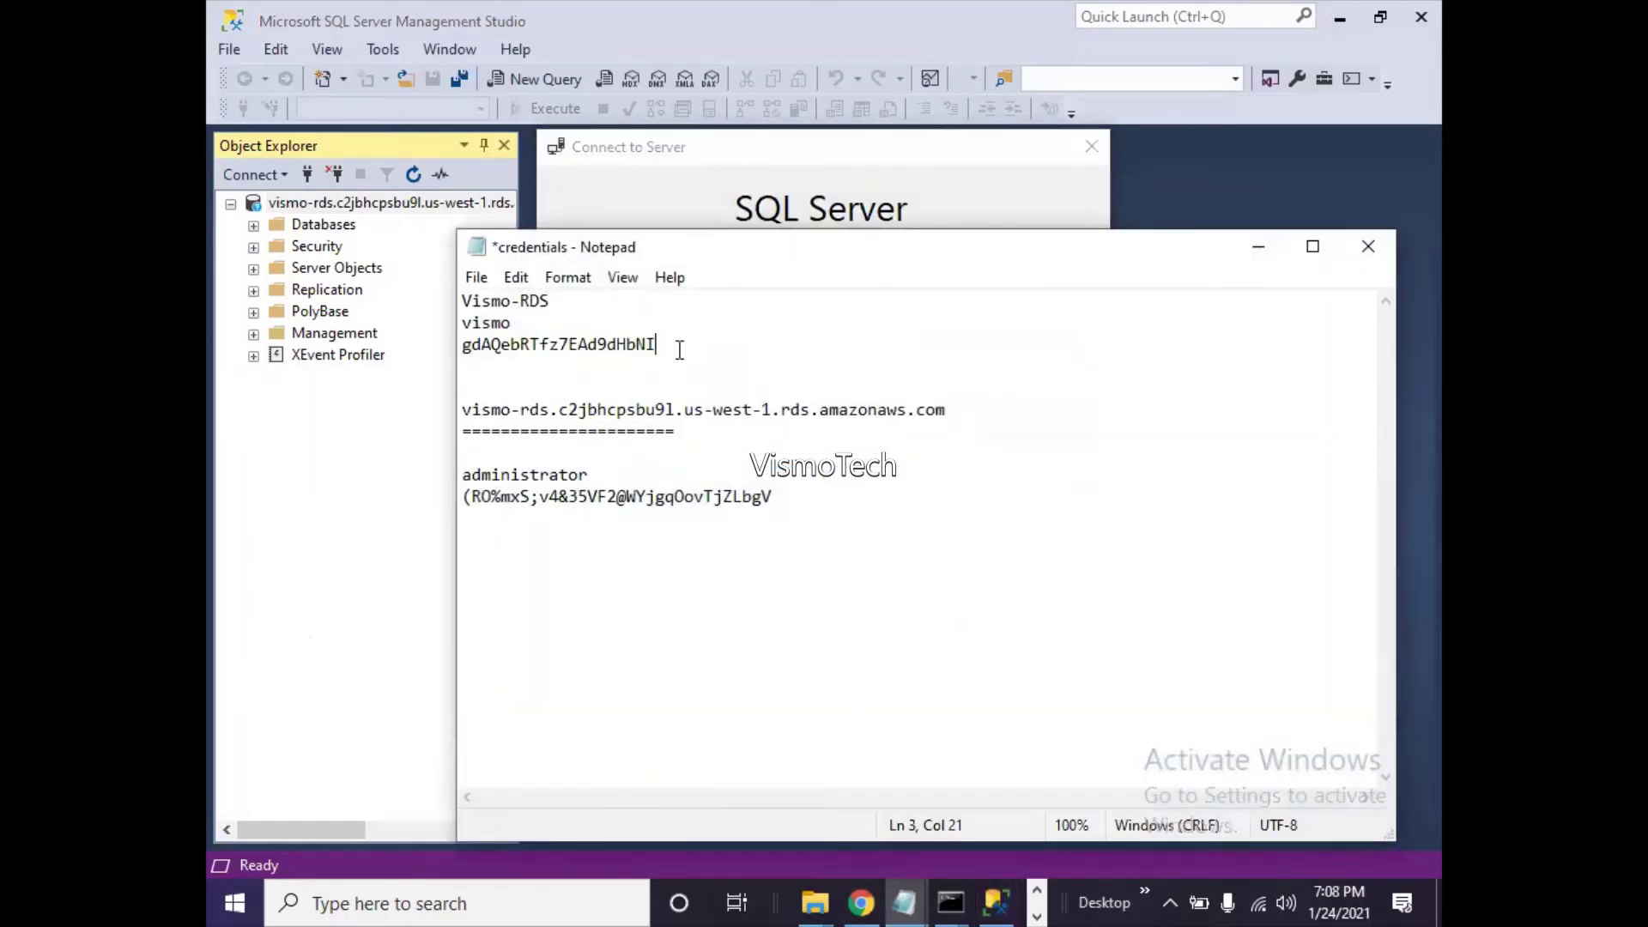
key(shift+Home)
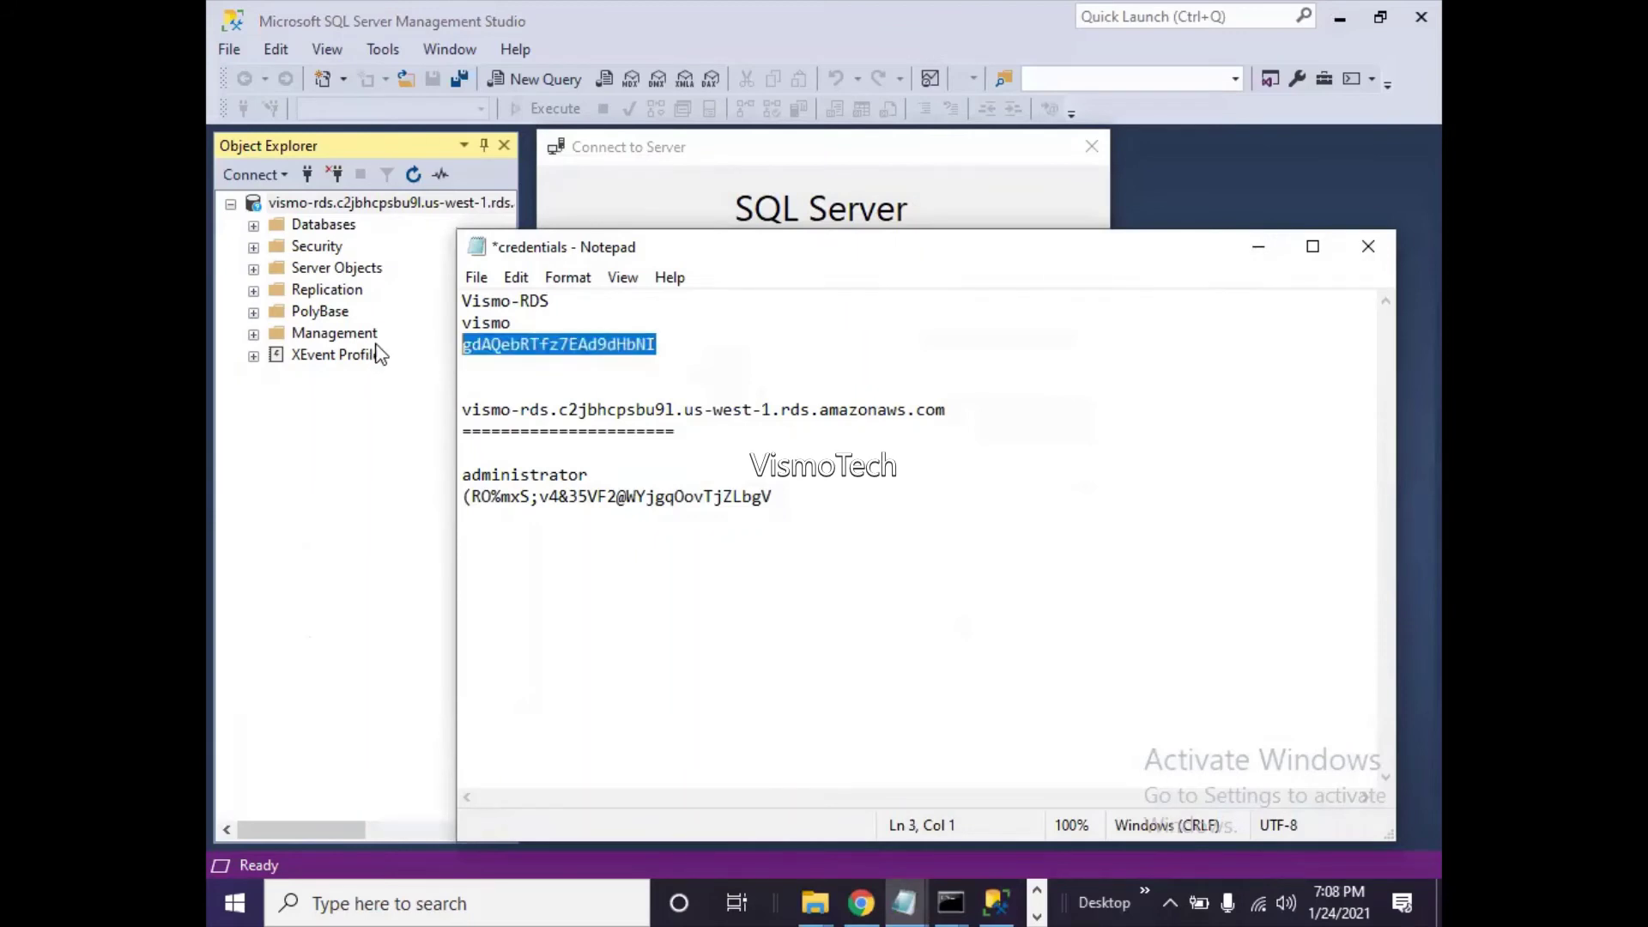
- Paste the password into the login form and connect to vismo-rds
click(1255, 247)
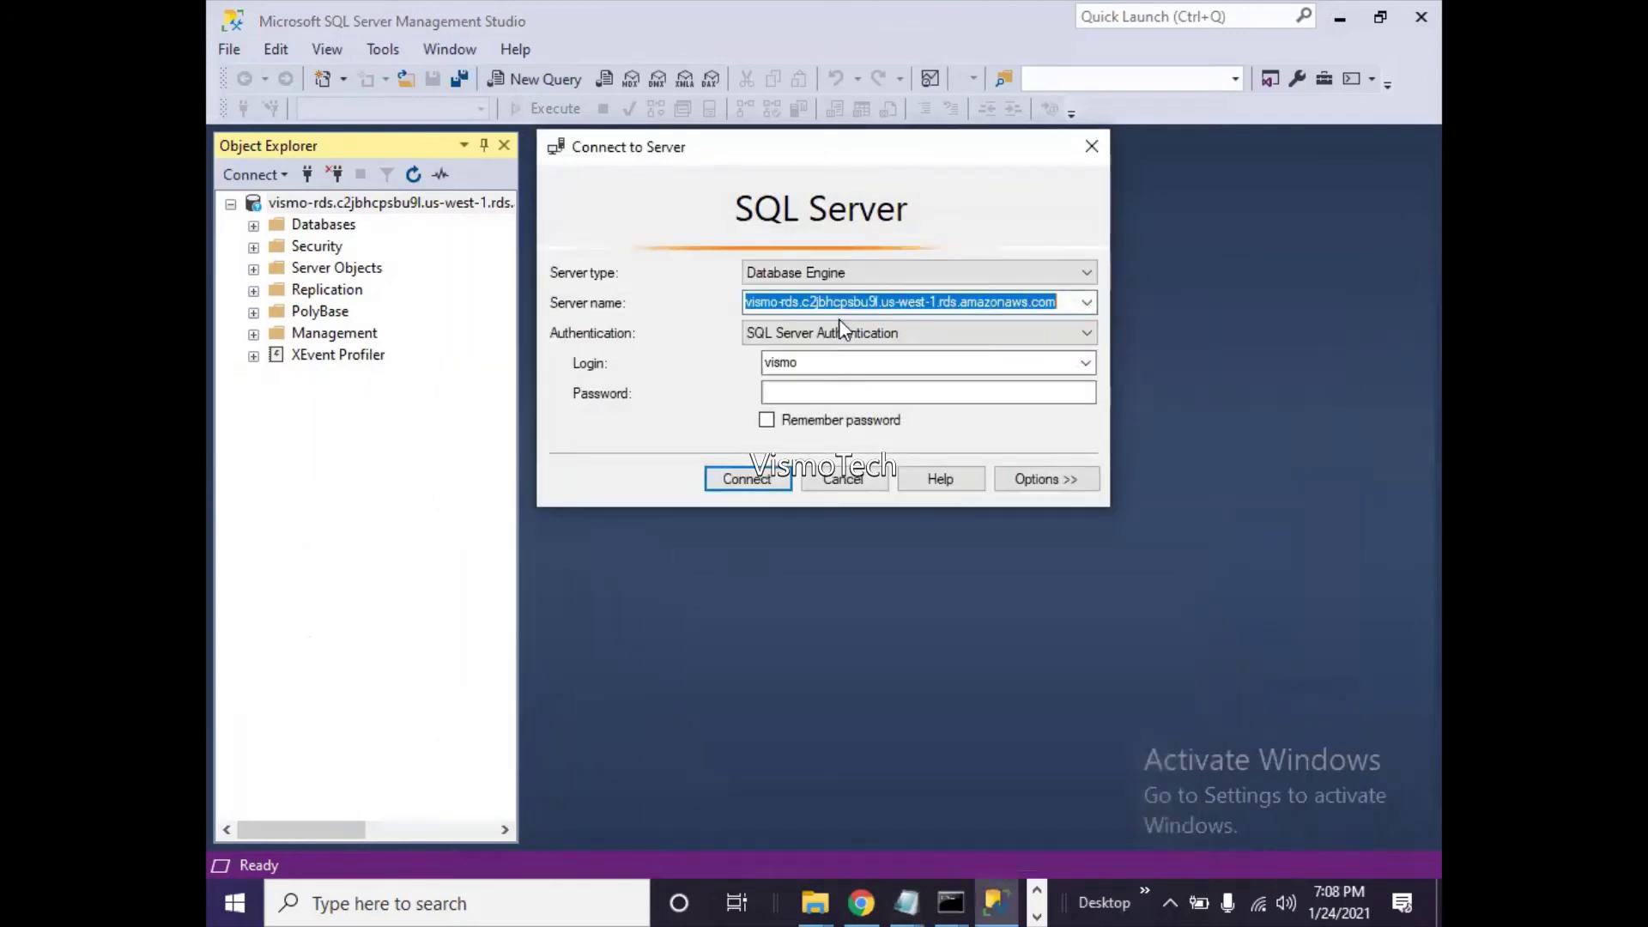
click(799, 388)
key(ctrl+v)
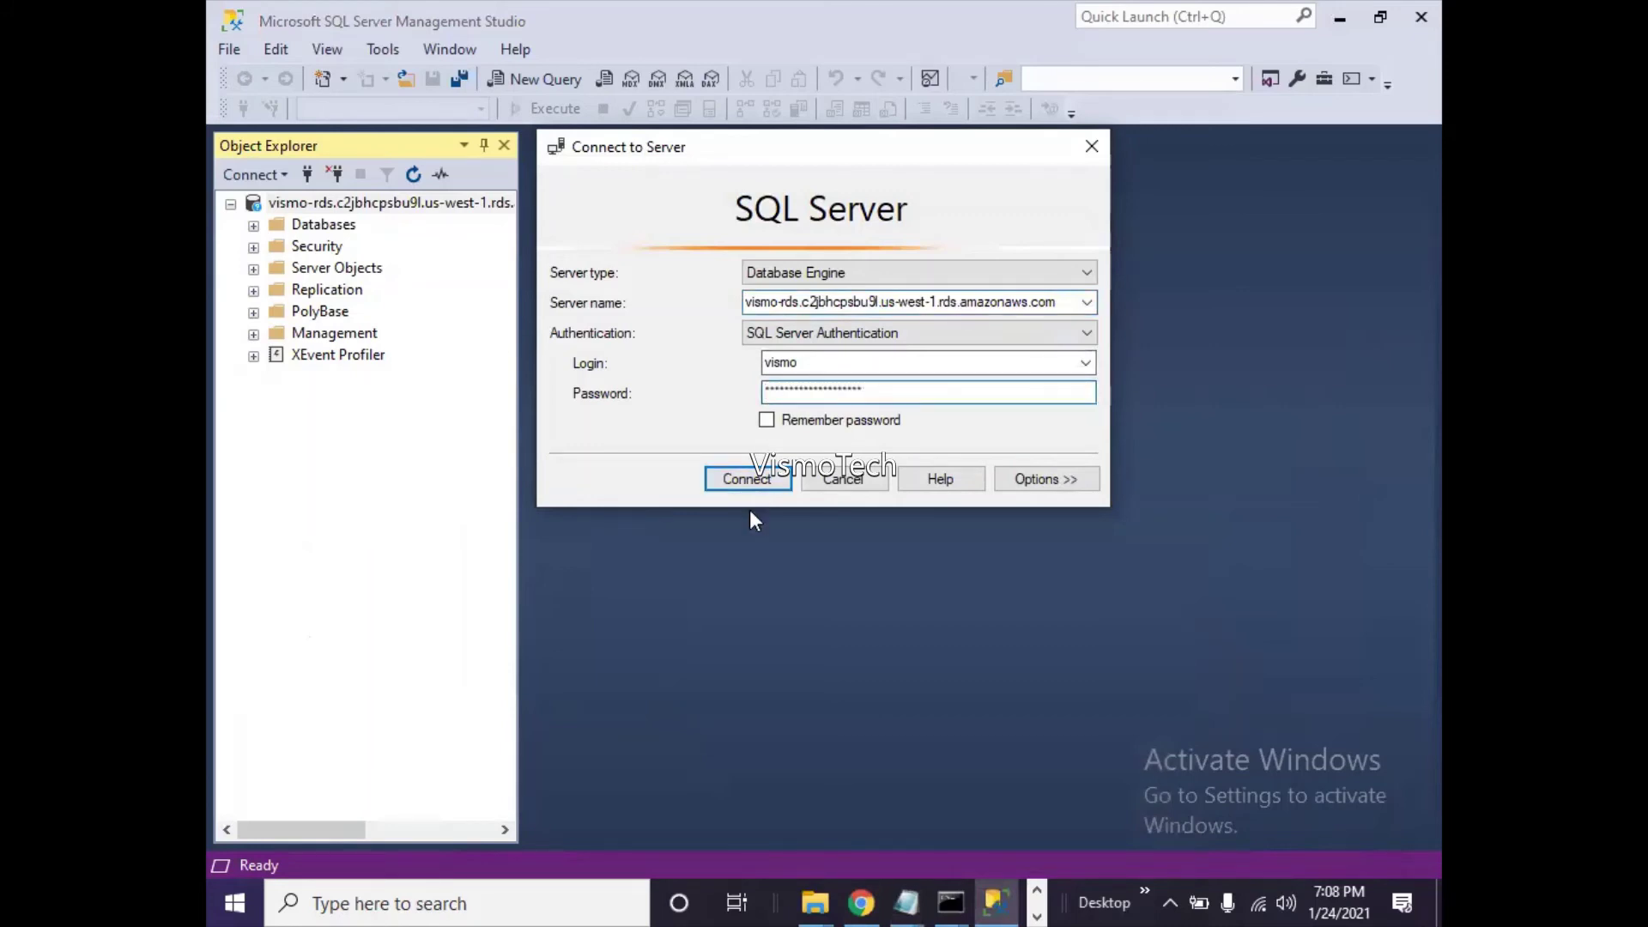
click(752, 479)
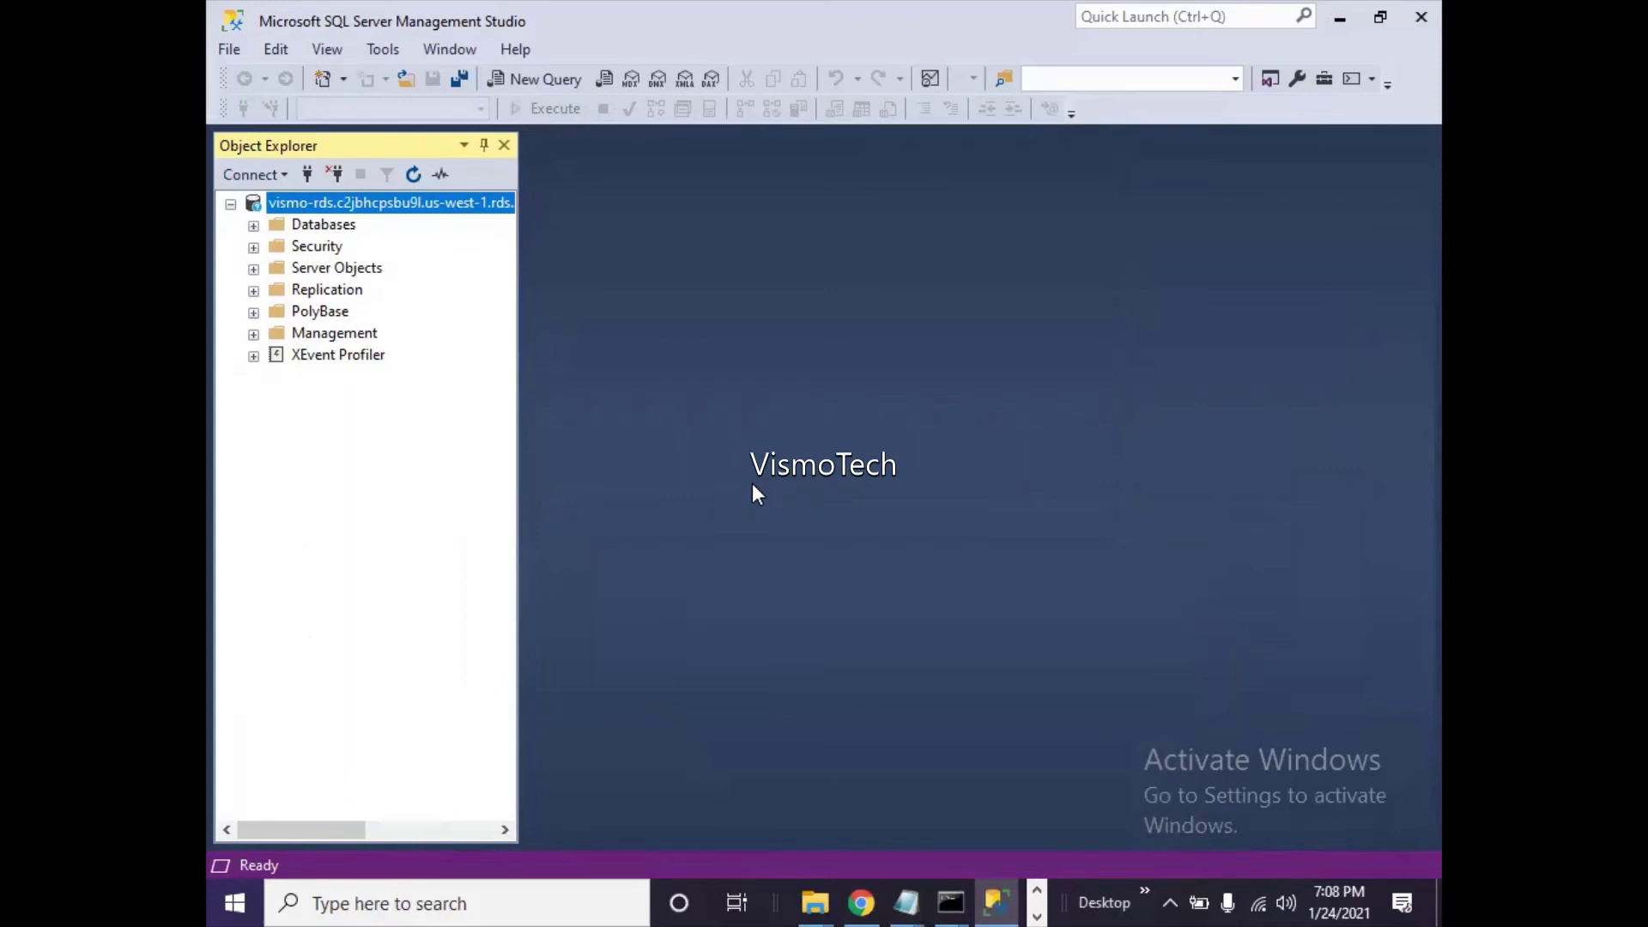
- Expand vismo-rds's Databases folder and choose New Database from its context menu
click(254, 225)
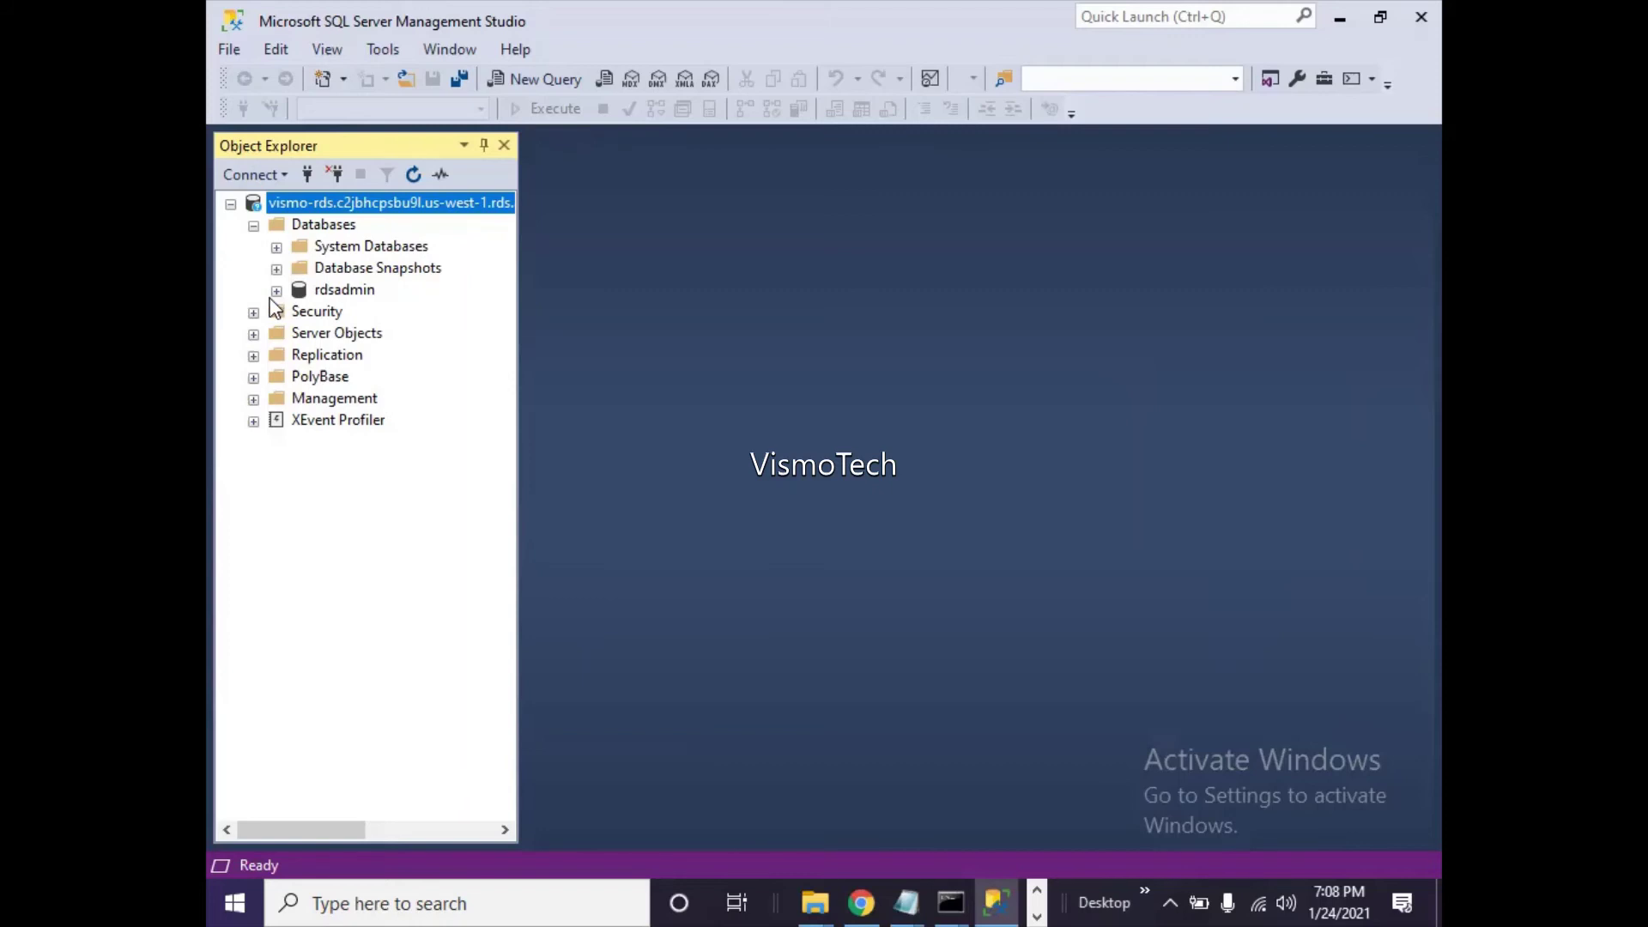
right_click(332, 228)
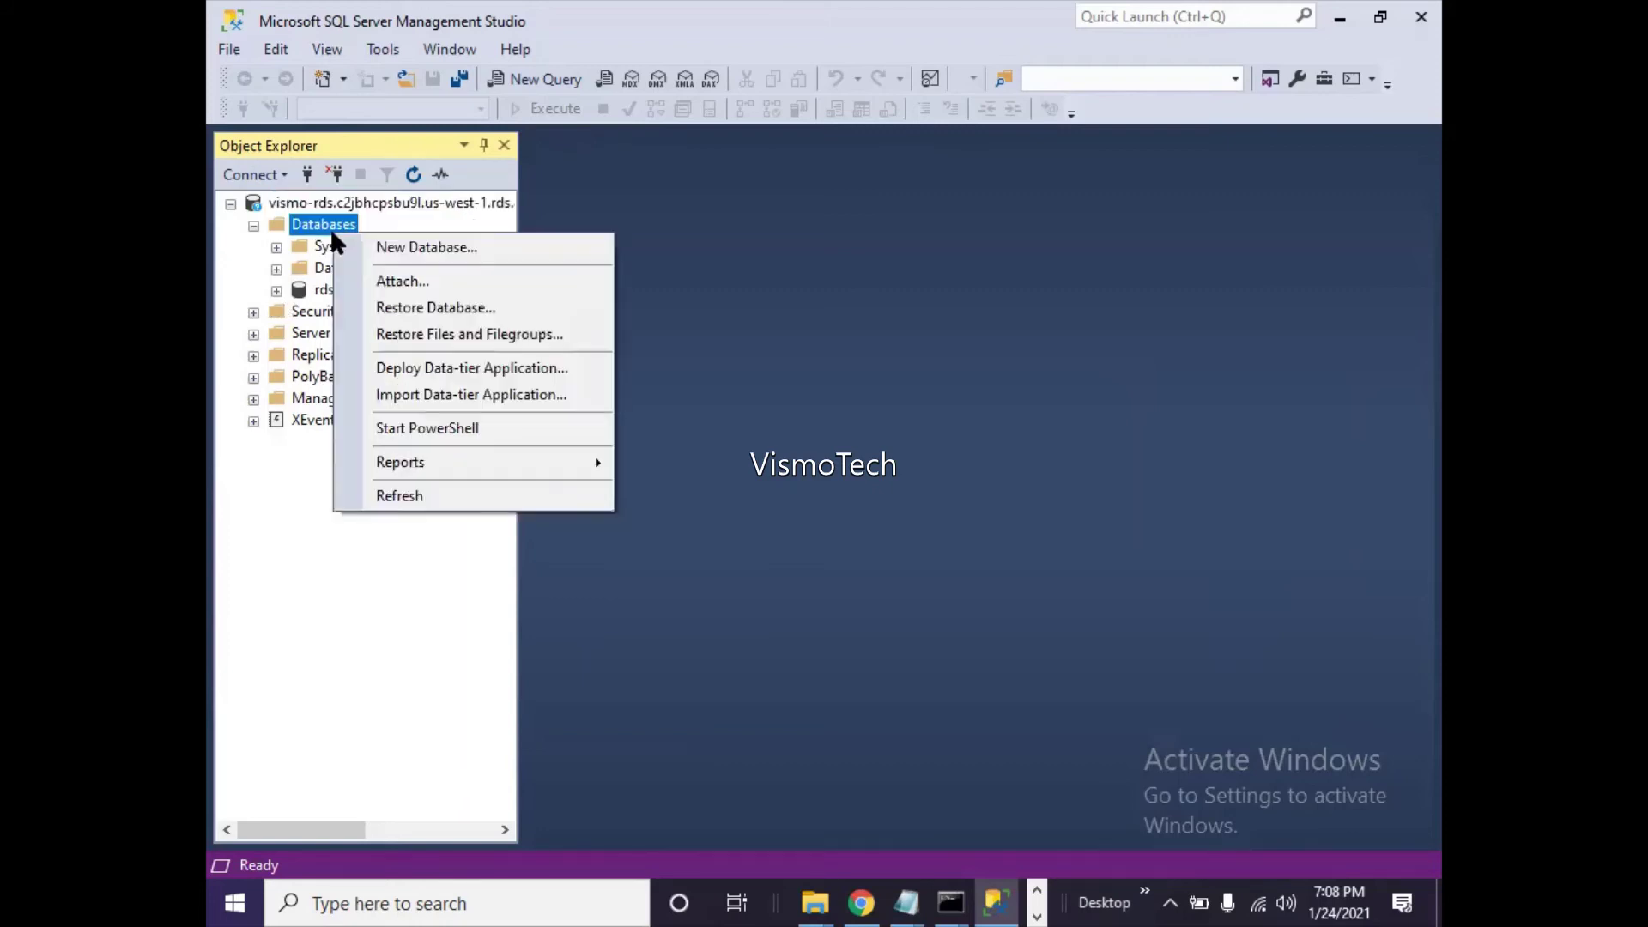
click(389, 248)
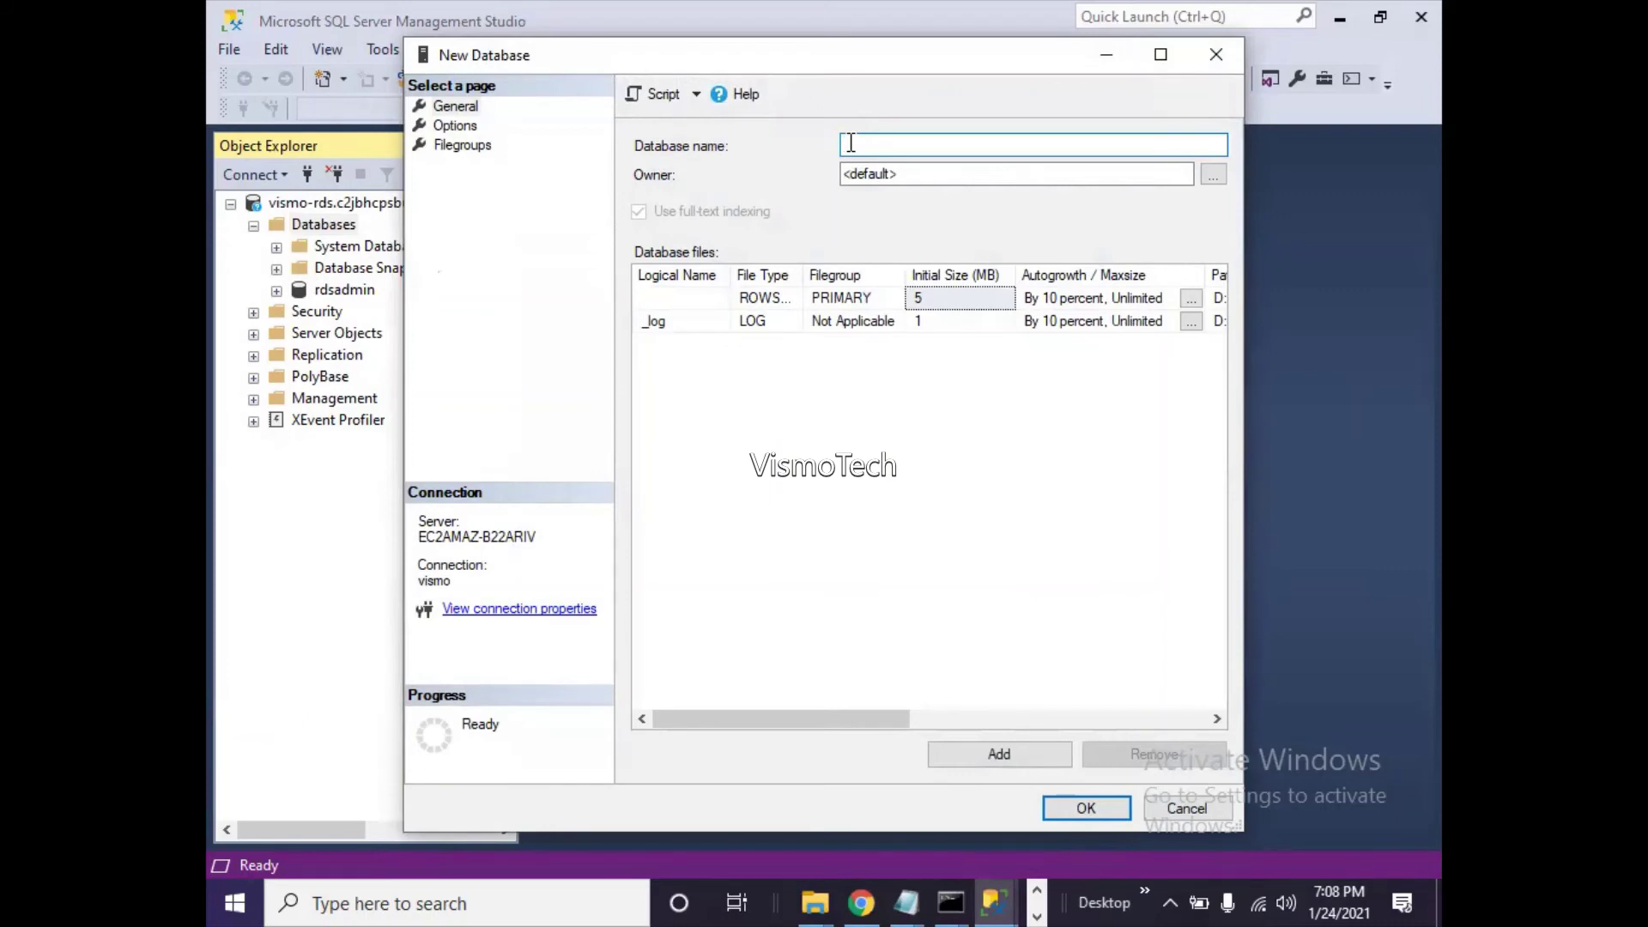
- Name the new database vismodb, review its Options and Filegroups pages, create it, and minimize SSMS
text(c)
key(BackSpace)
text(vismodb)
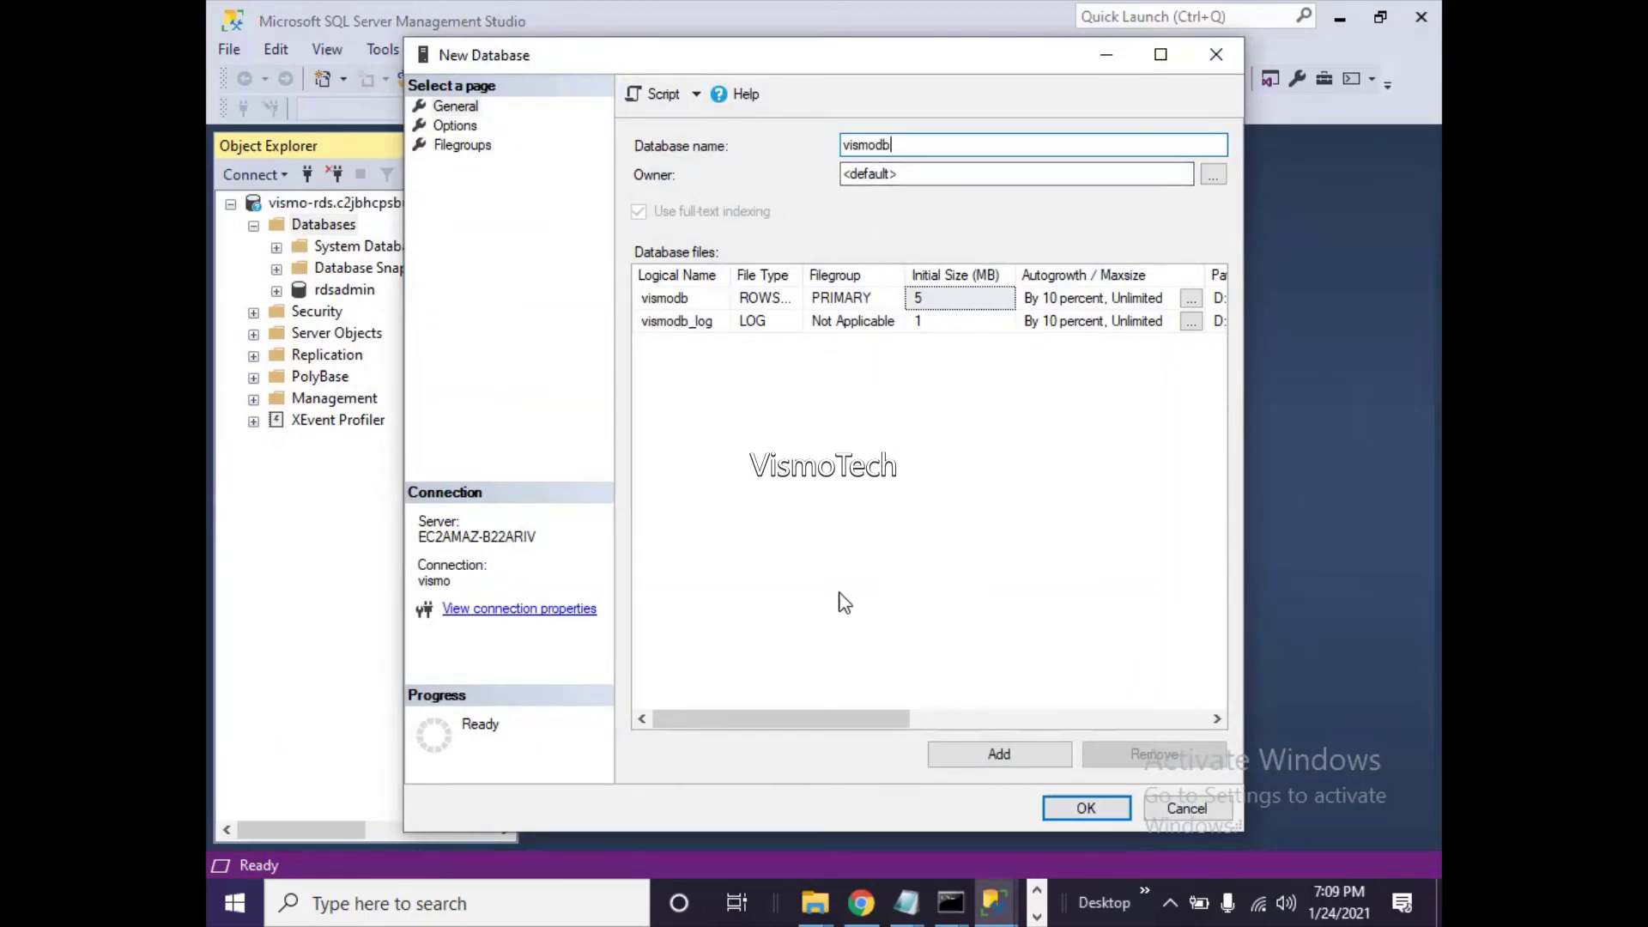
drag(801, 718, 457, 239)
click(455, 125)
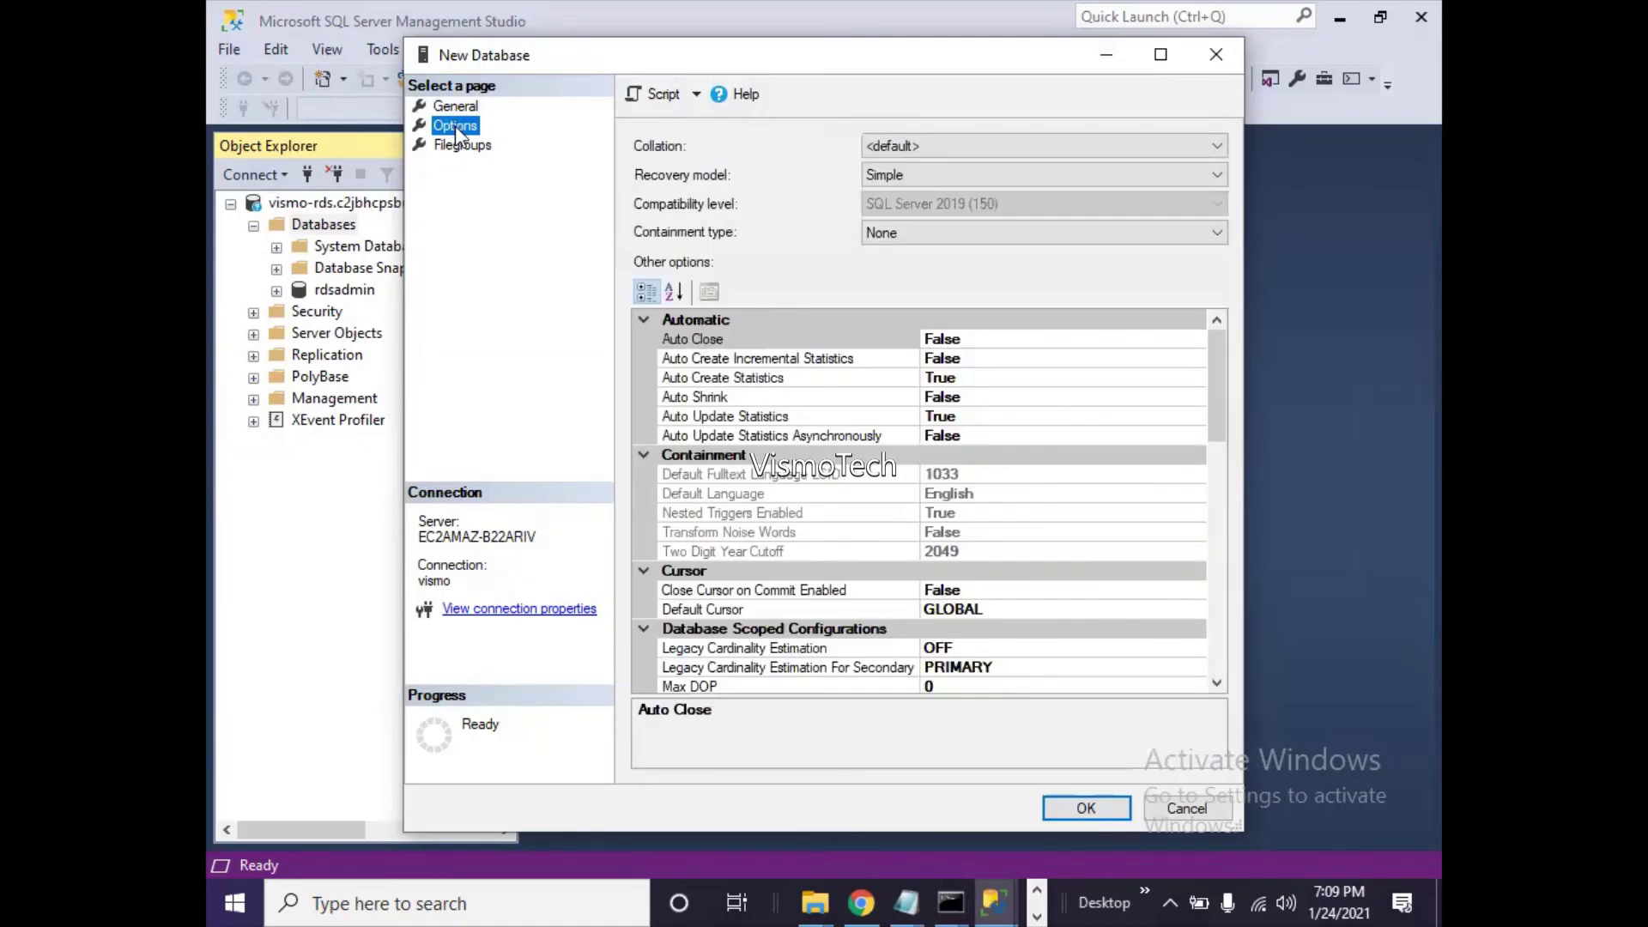
click(462, 146)
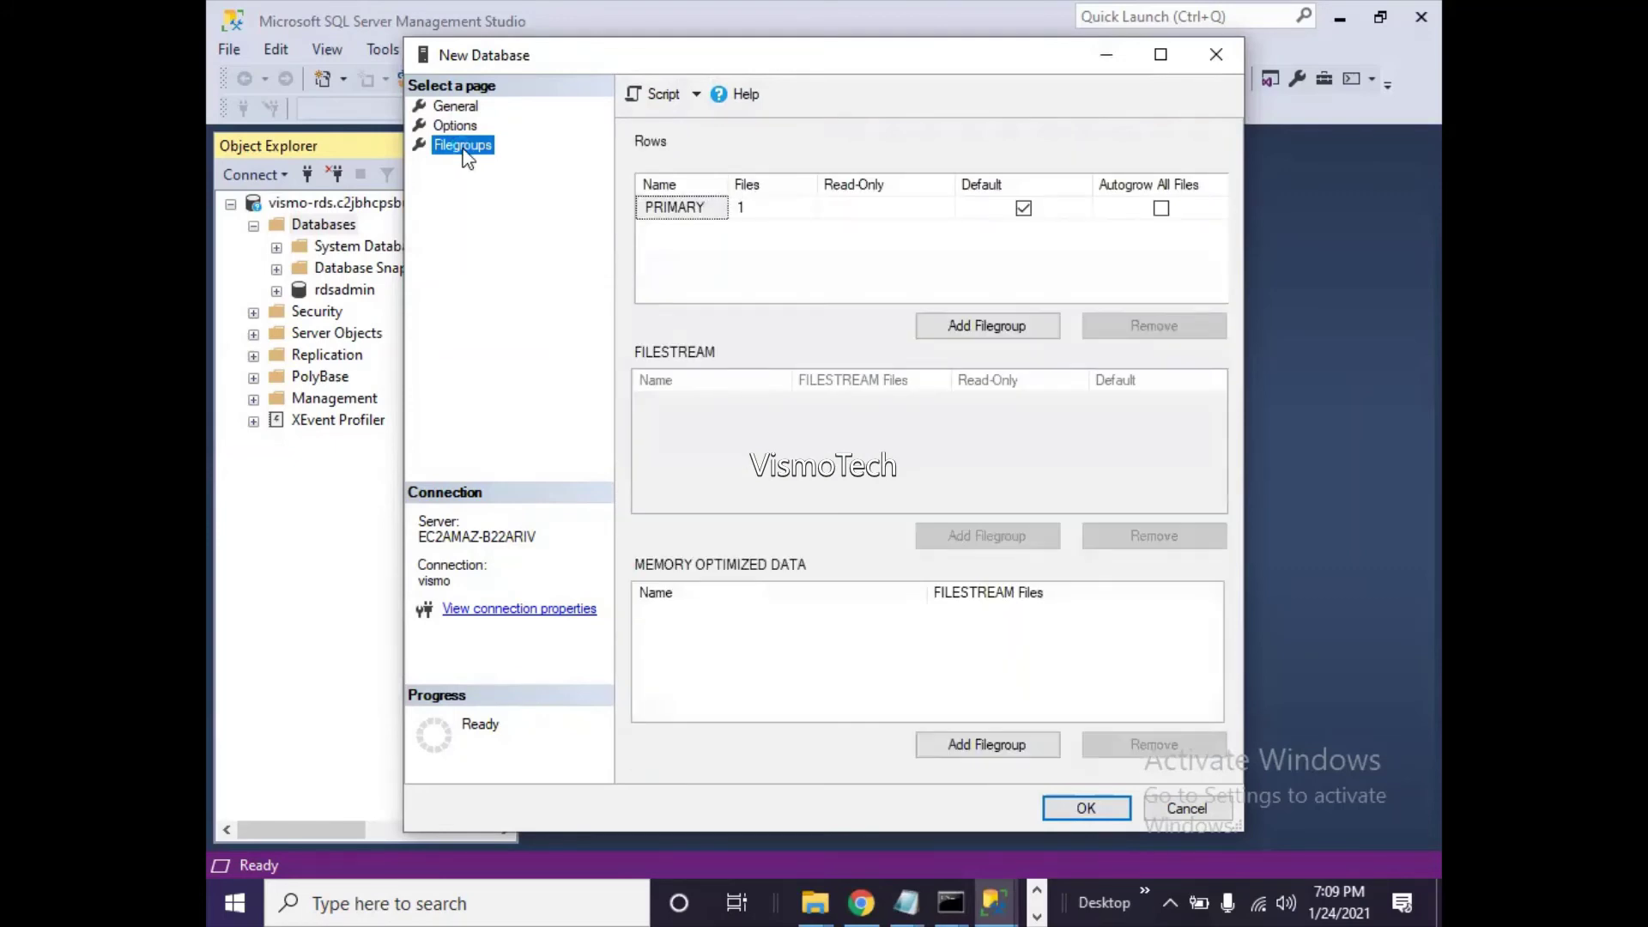
click(465, 112)
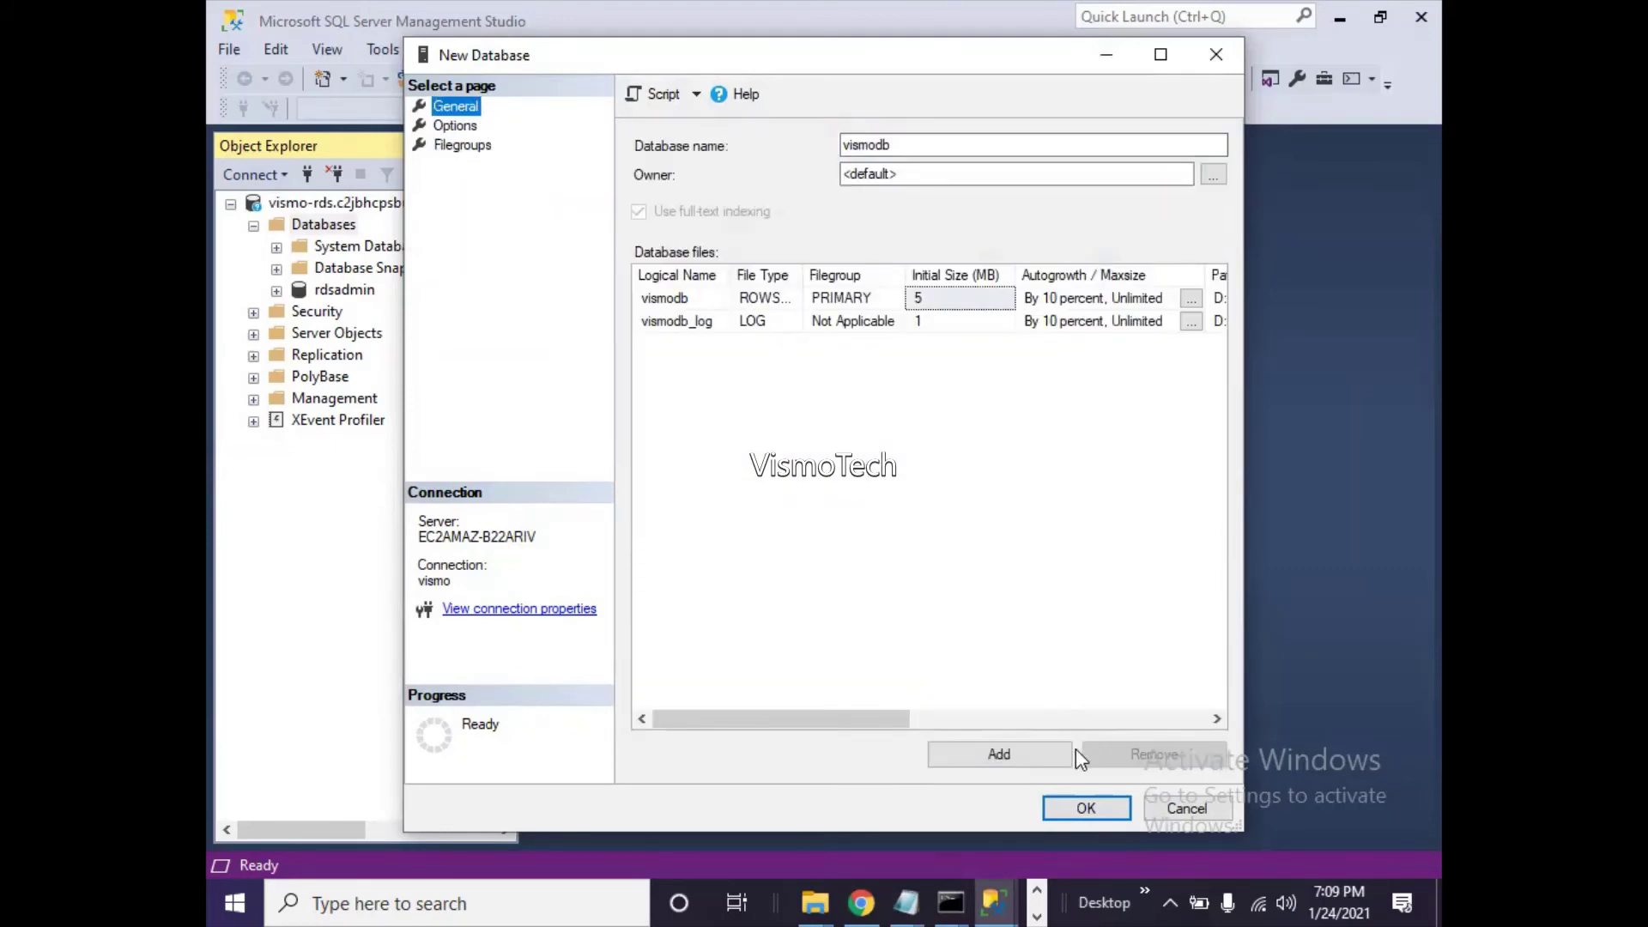
click(1090, 809)
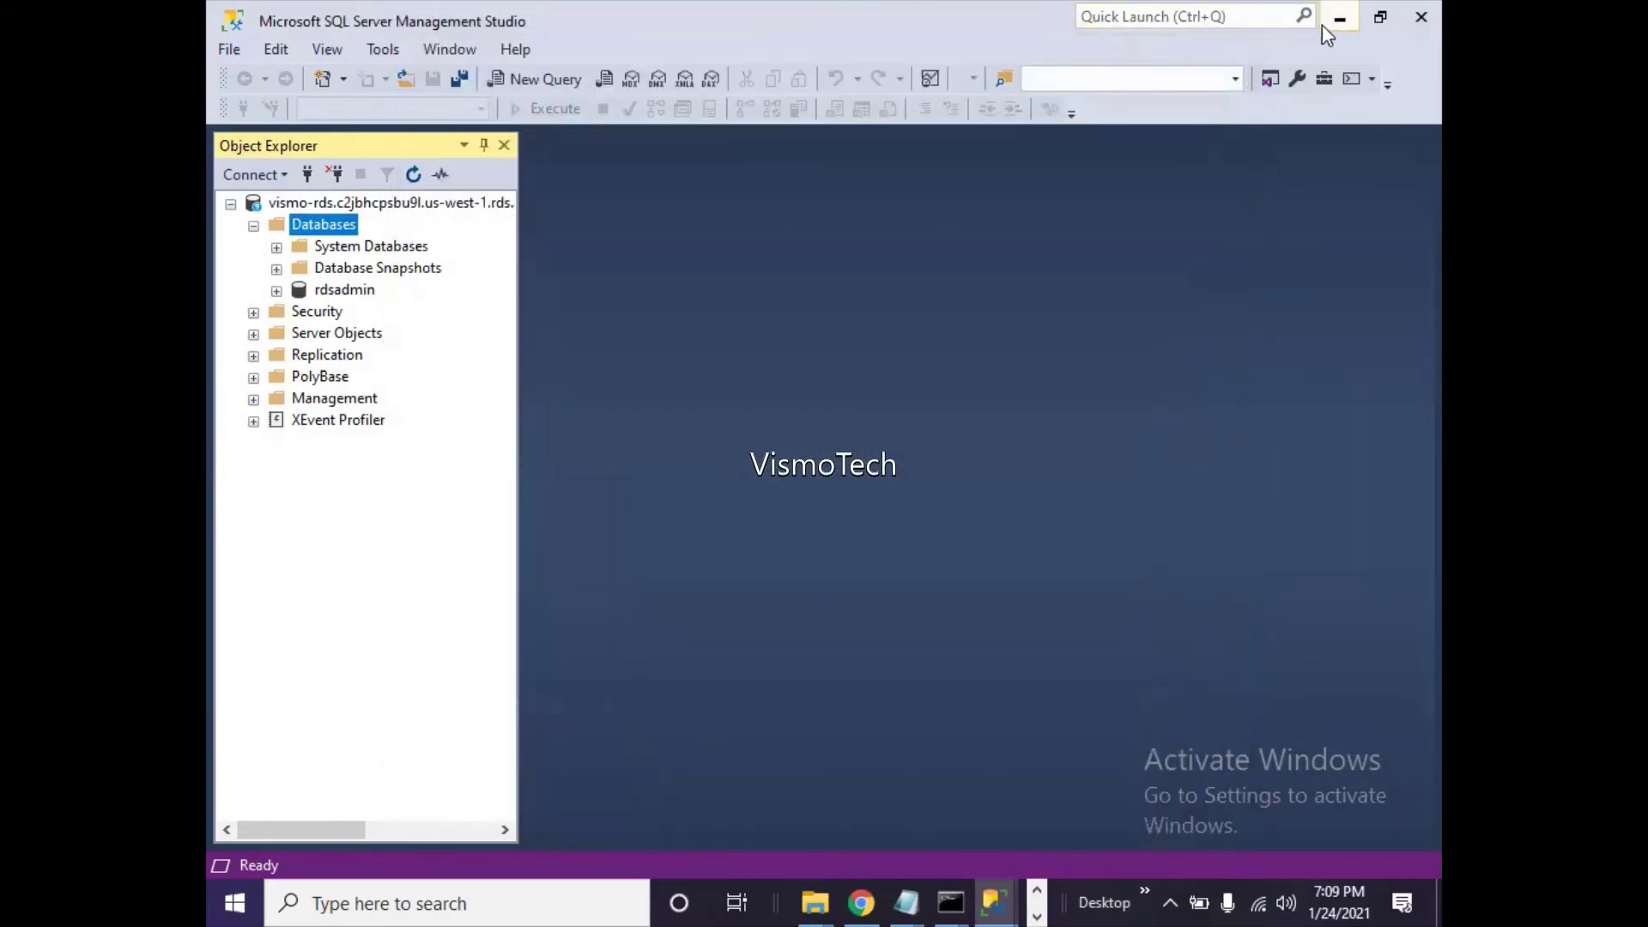
click(1332, 20)
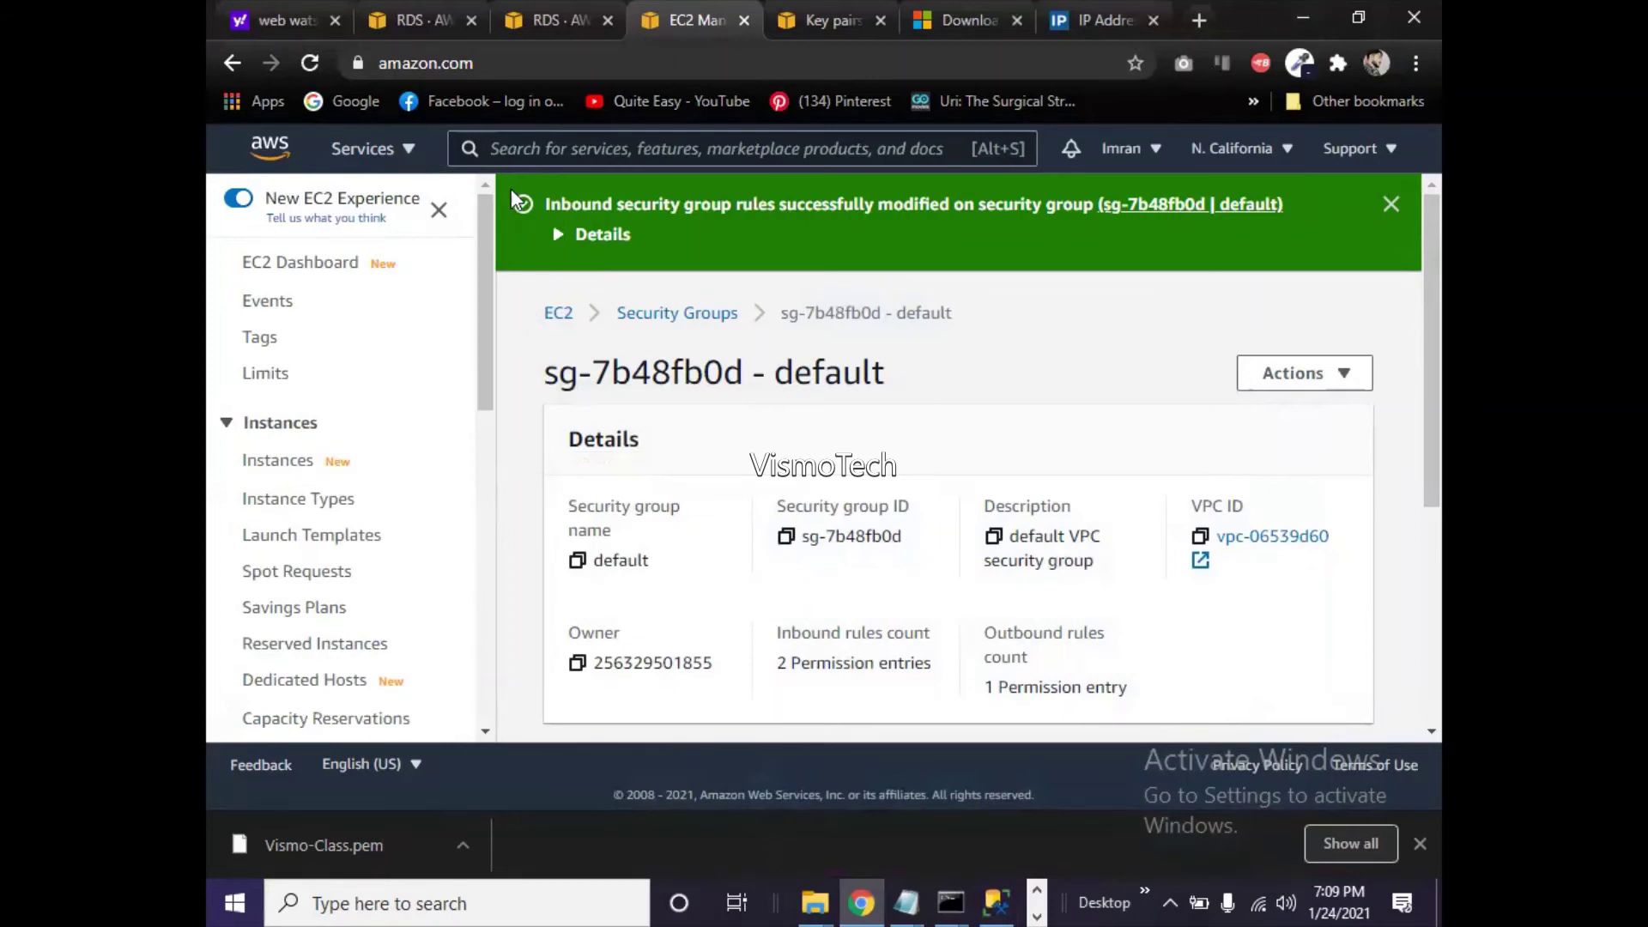
- Go from the RDS database details tab to the RDS dashboard and start Create database
click(404, 150)
click(554, 19)
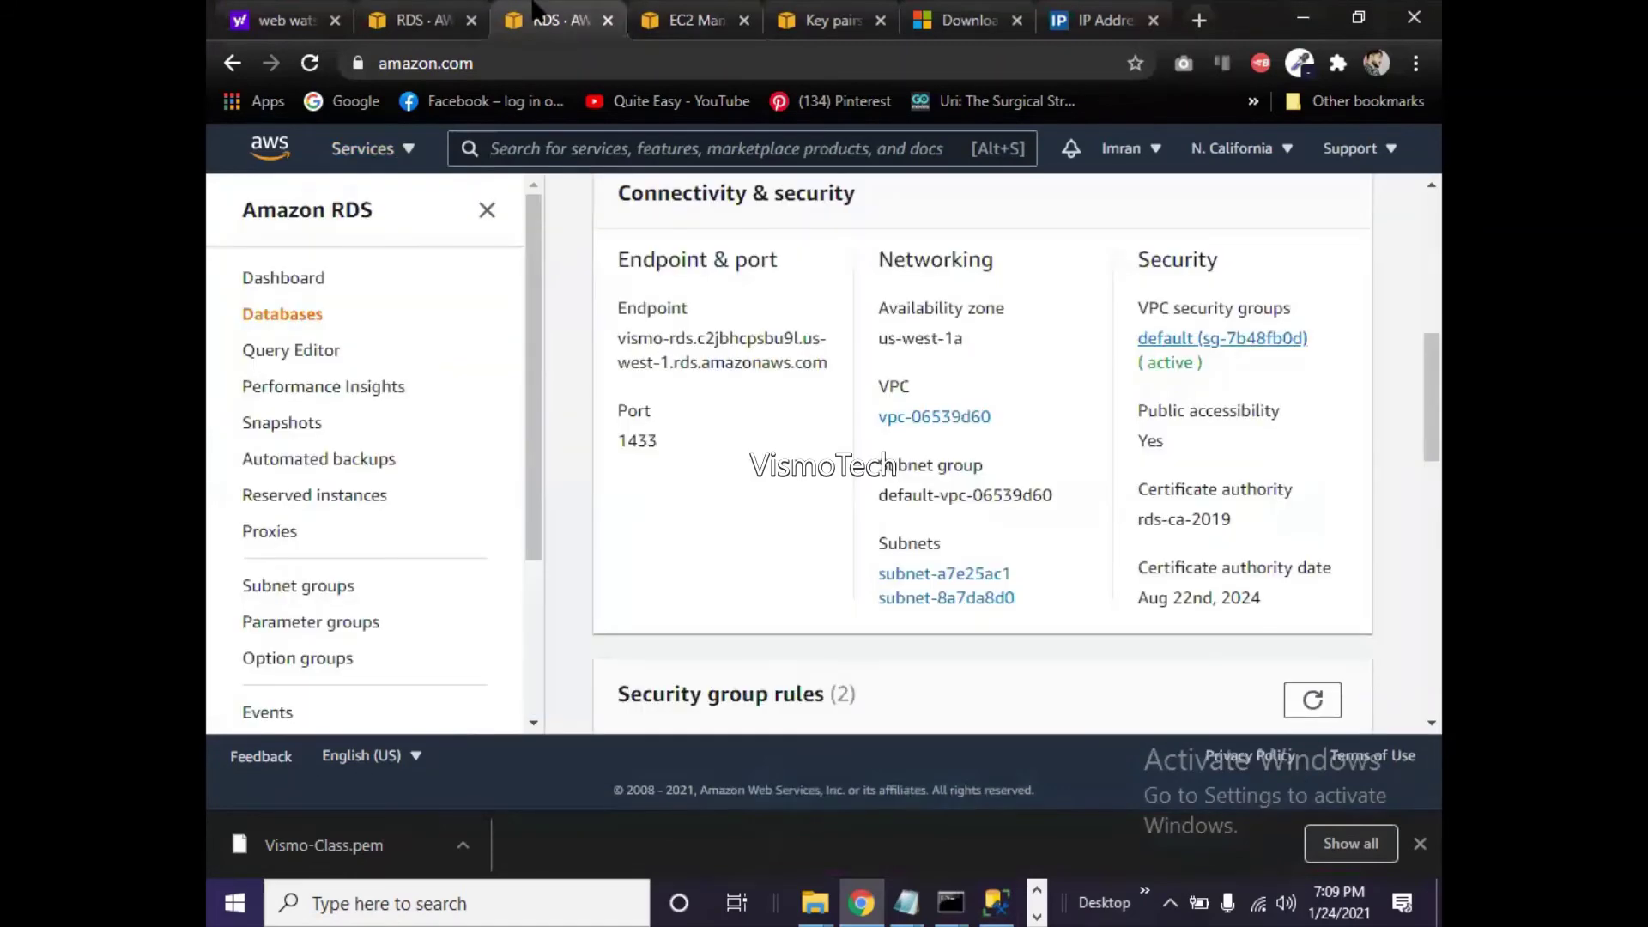
drag(1435, 400, 1433, 538)
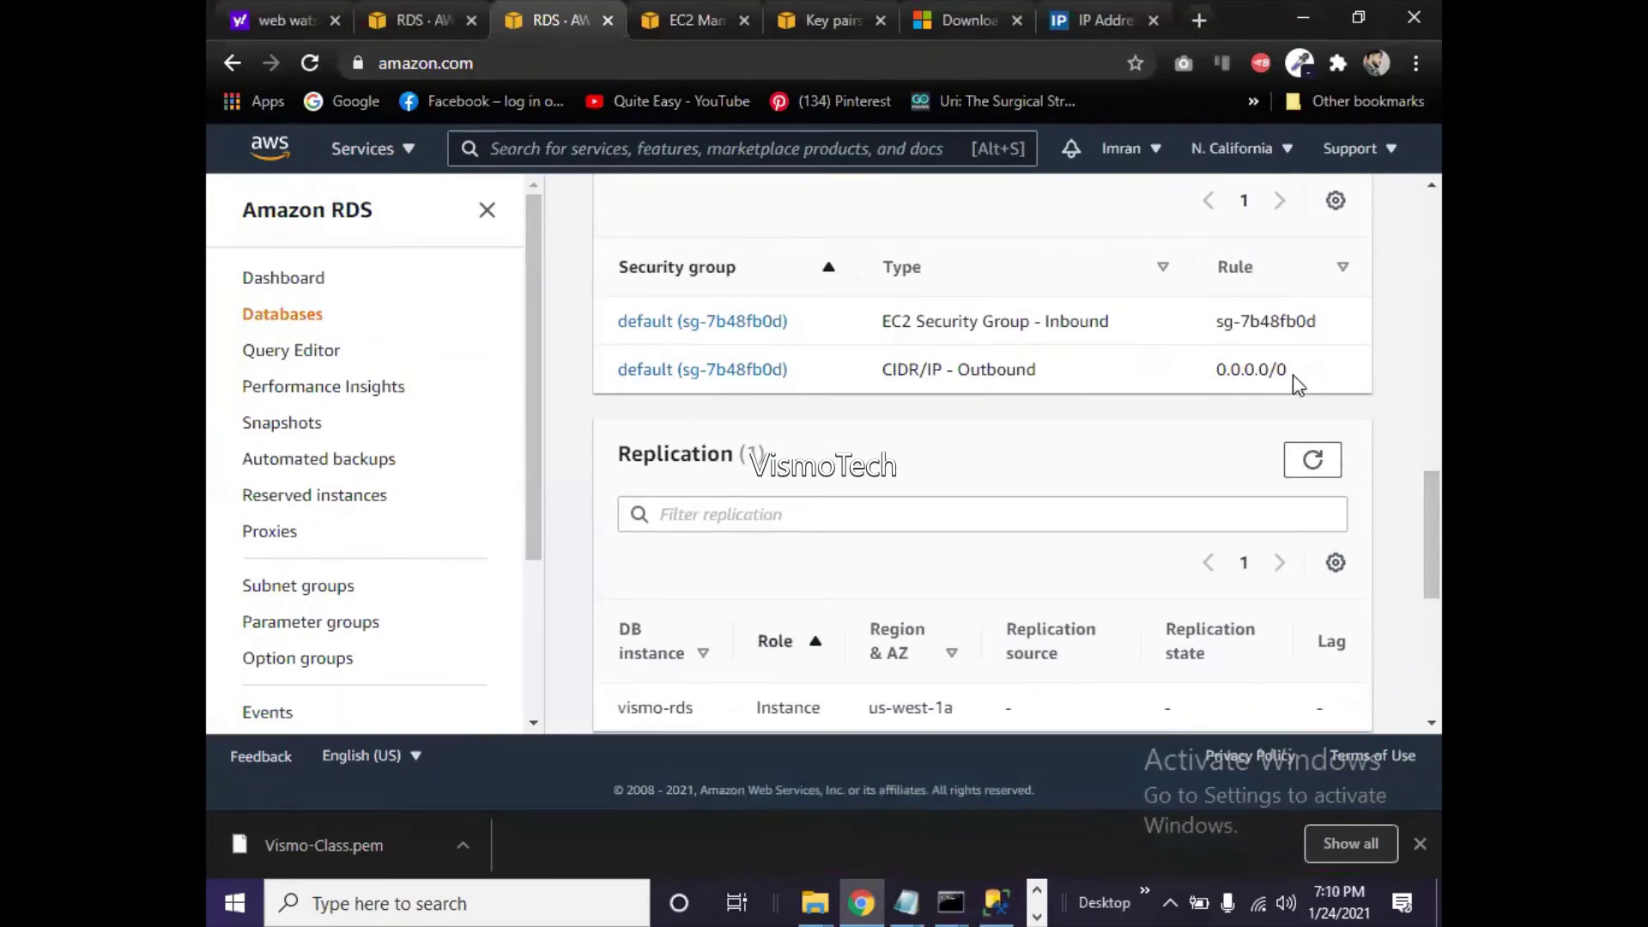
drag(1440, 549, 1416, 271)
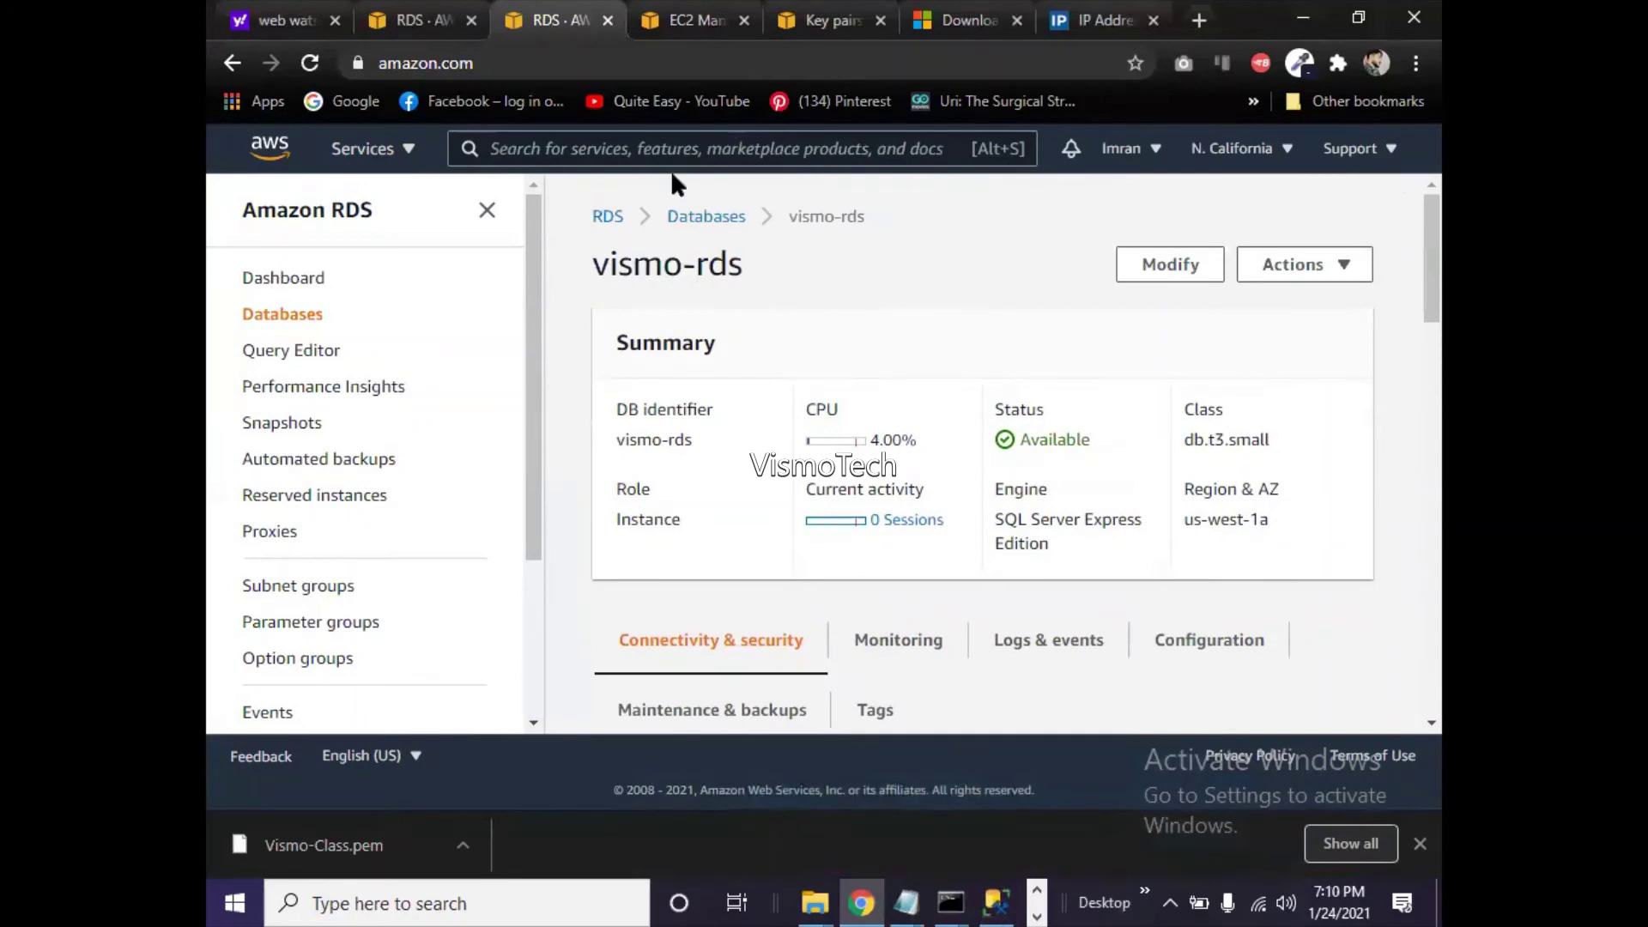
click(279, 293)
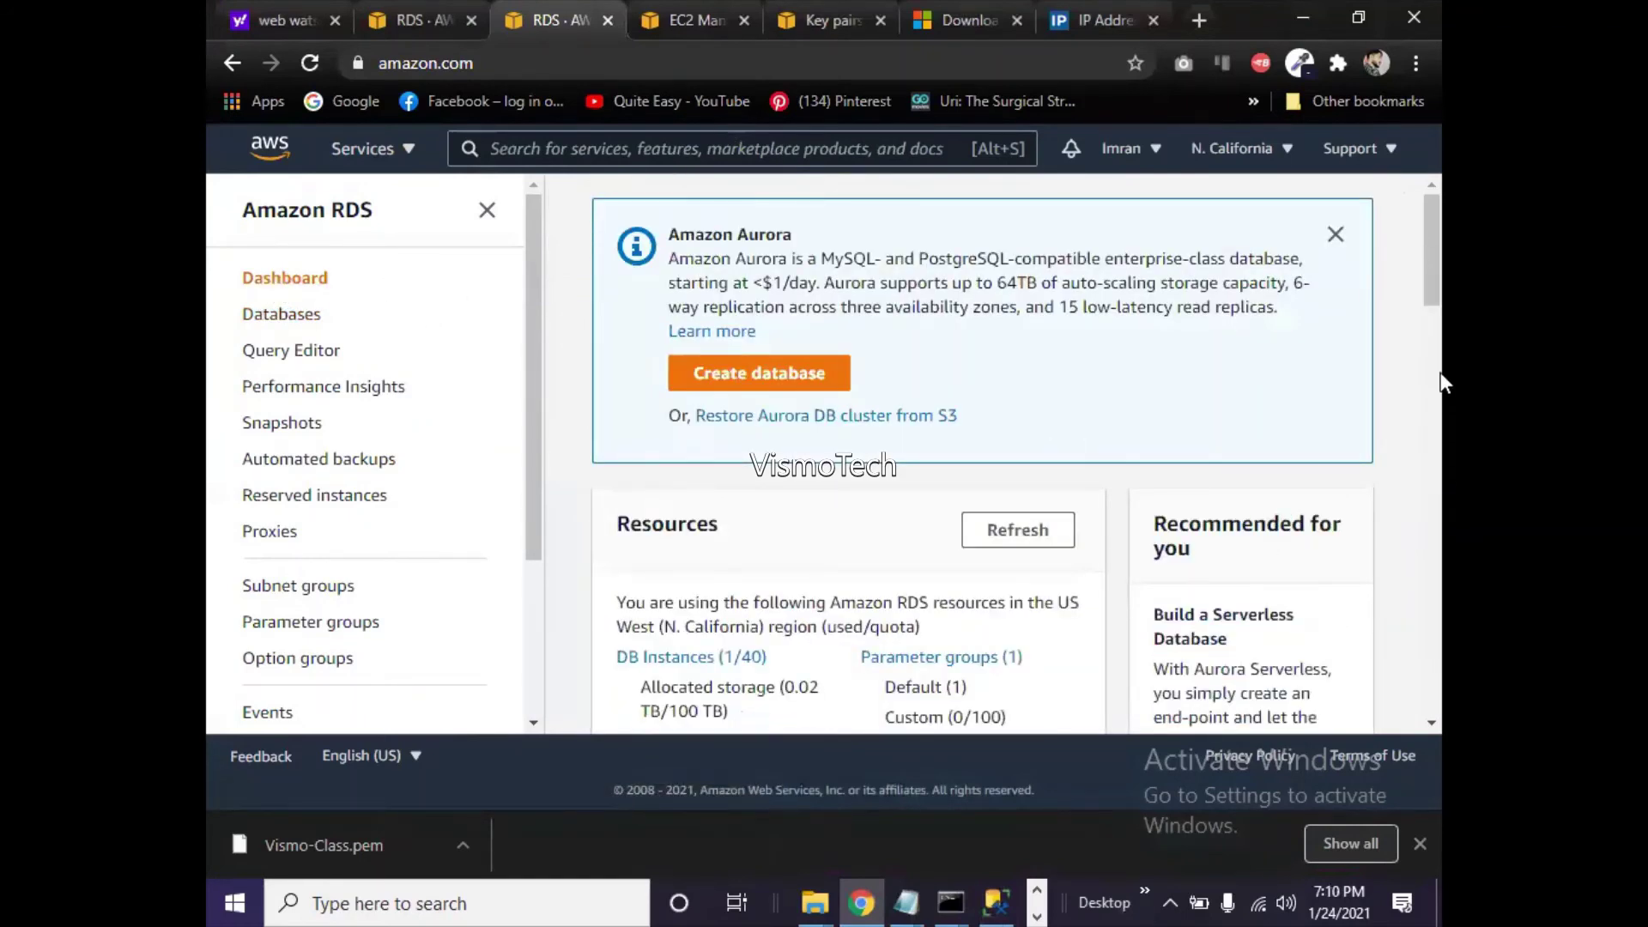
drag(1430, 295, 1440, 388)
drag(1440, 407, 1440, 383)
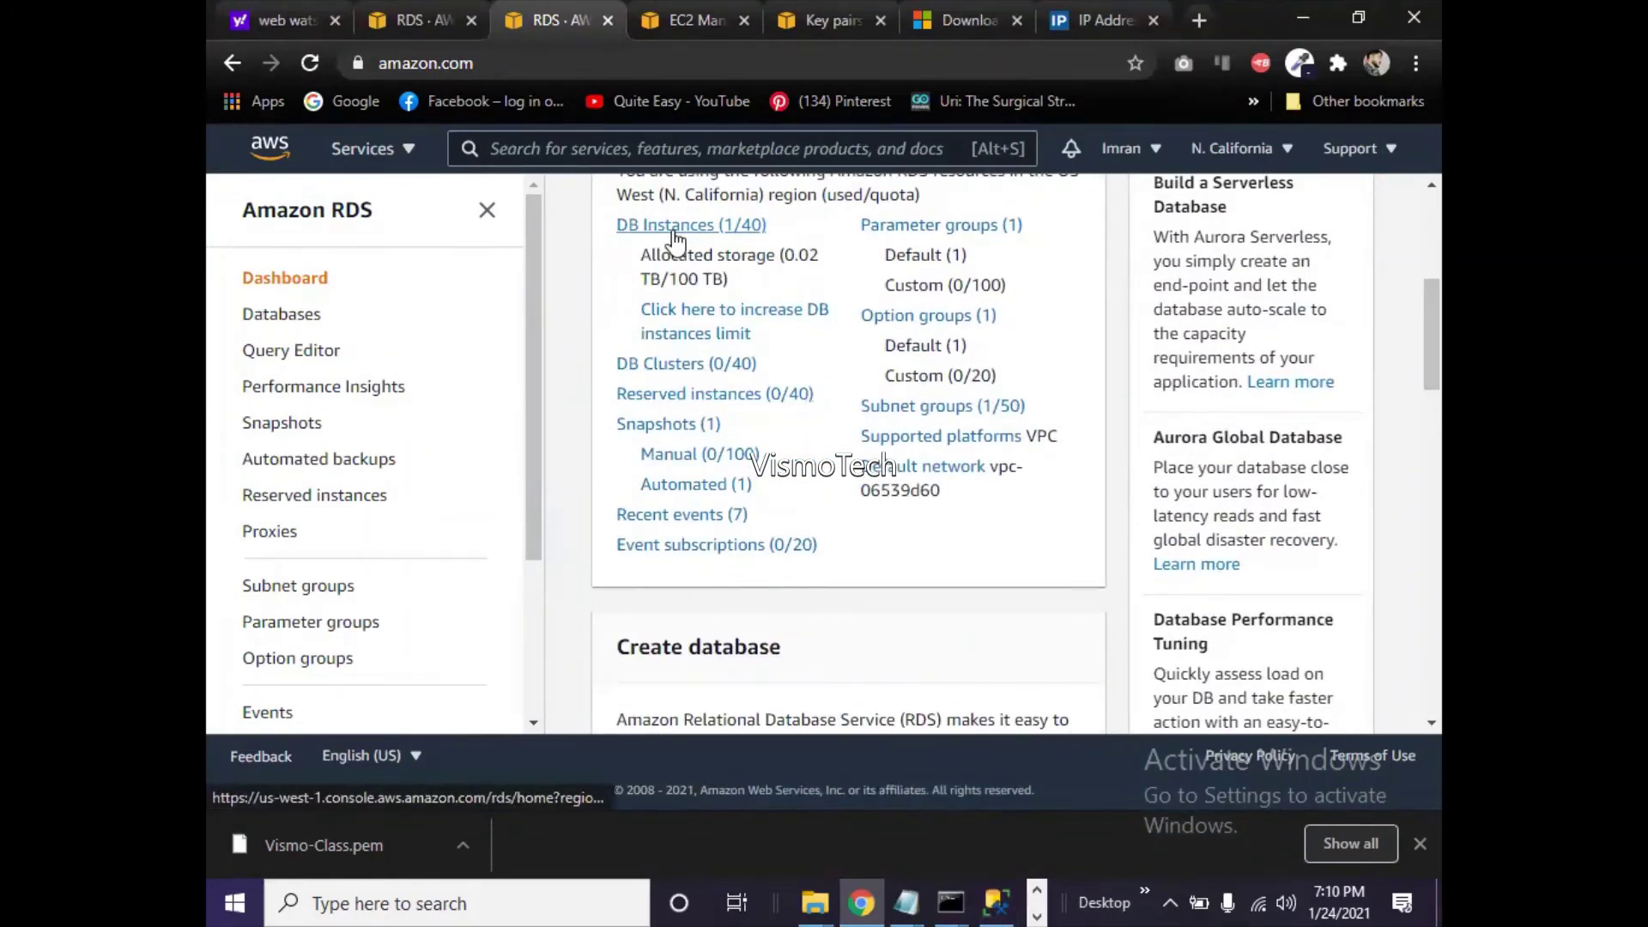
drag(1435, 359, 1440, 442)
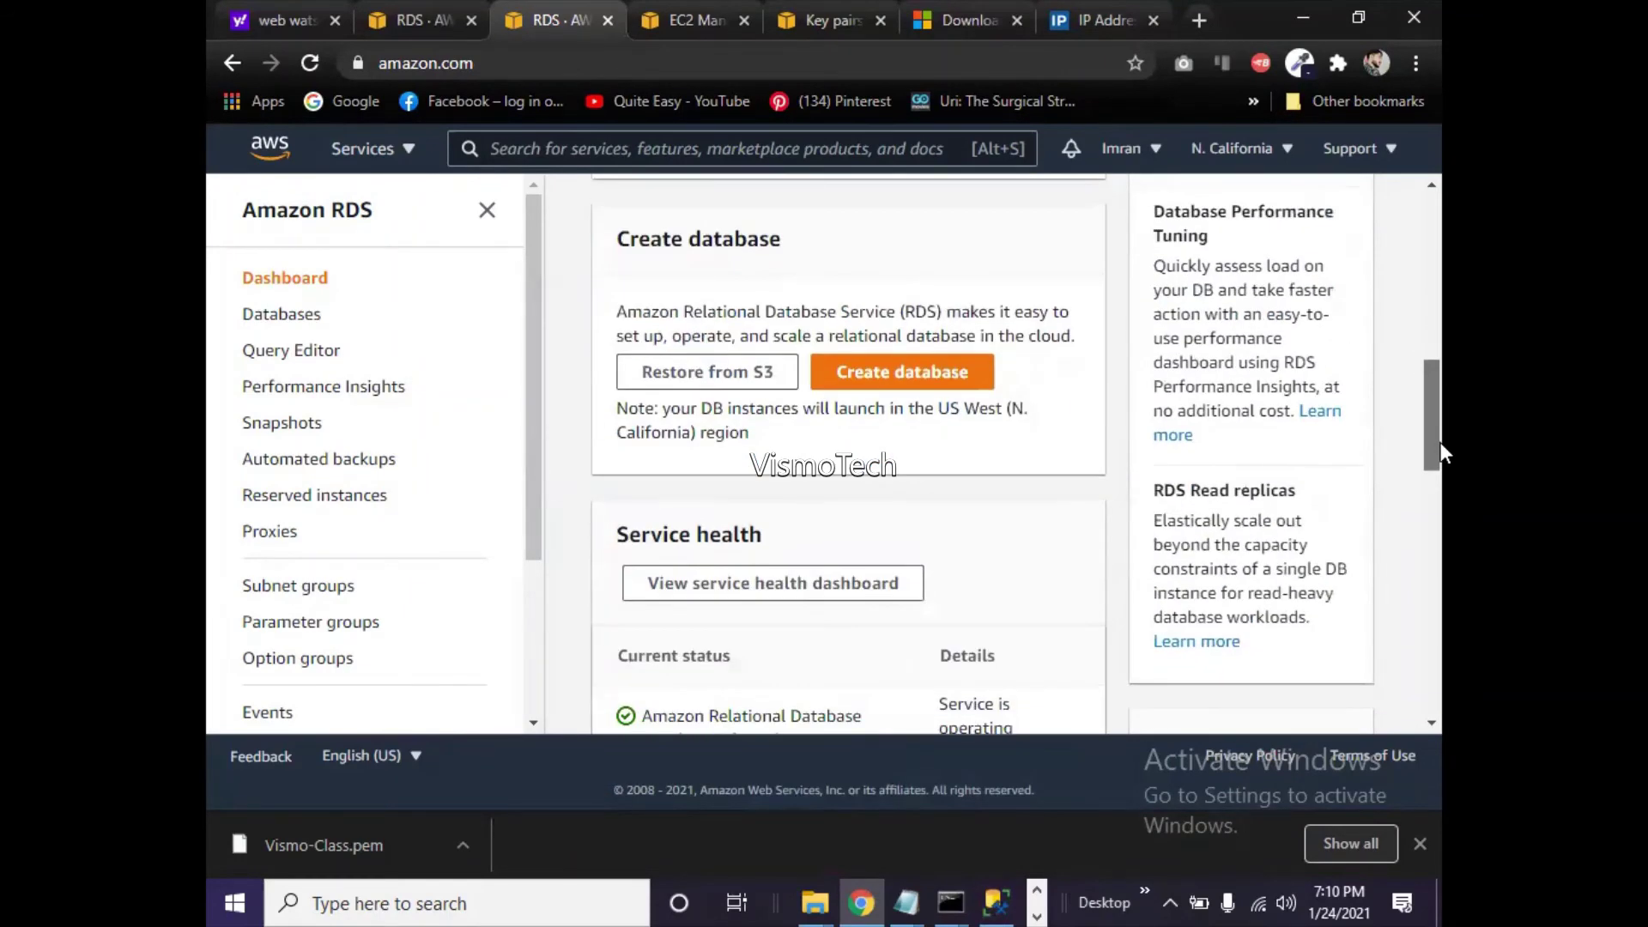
click(871, 377)
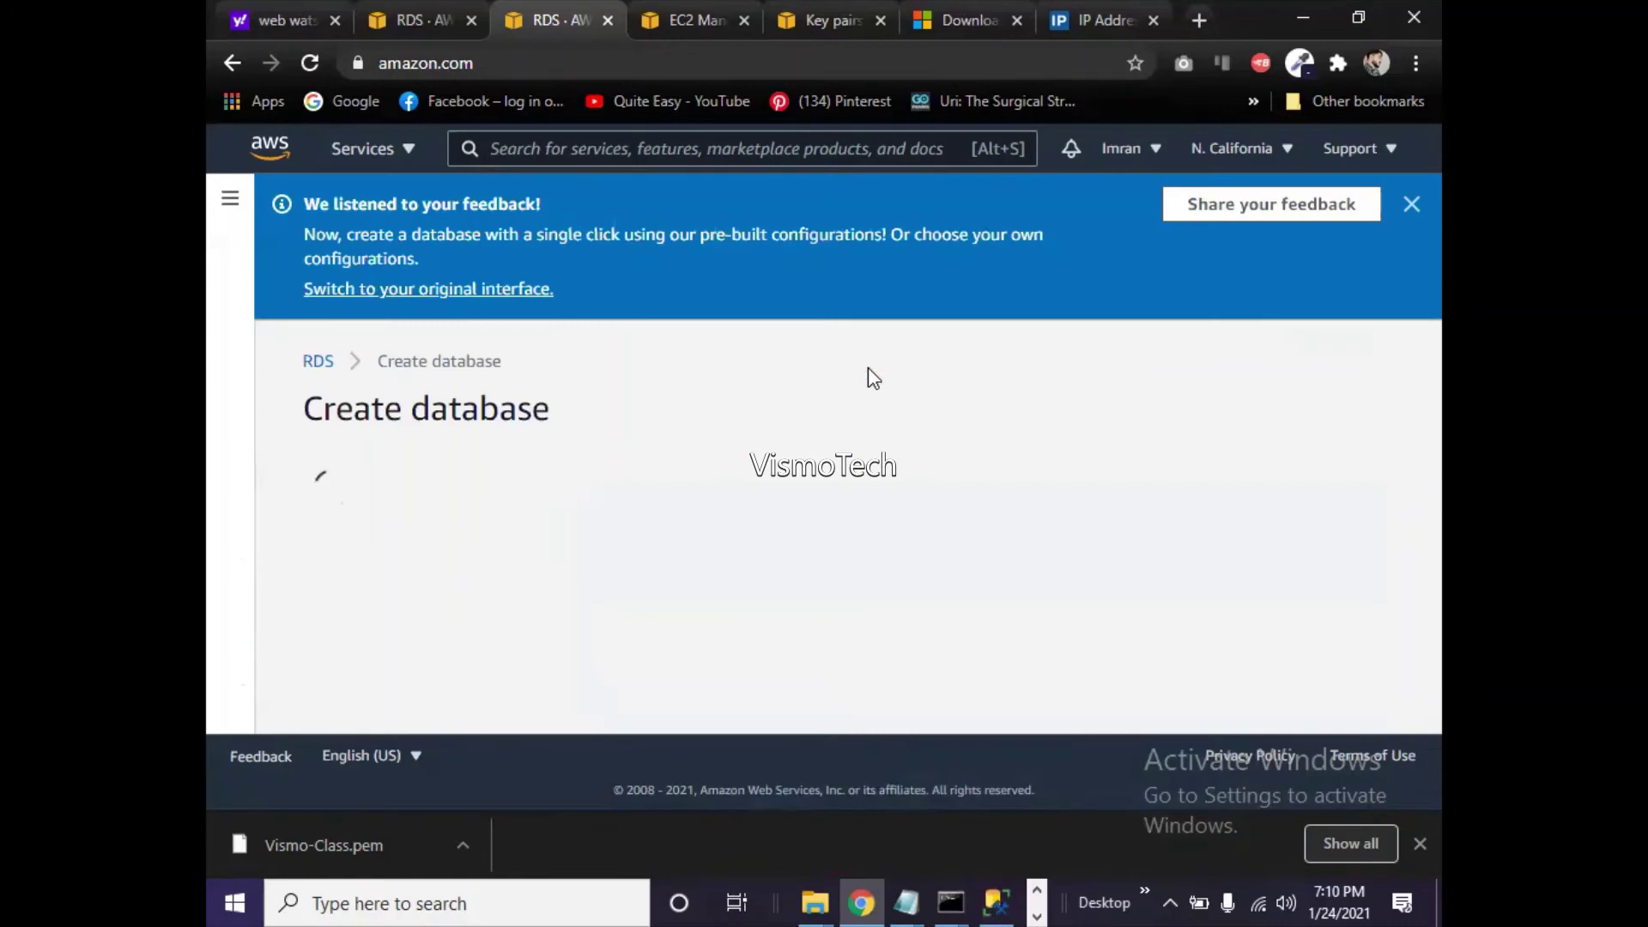
- Set Public access to Yes on the Create database page, then cancel the setup
drag(1428, 269, 1418, 644)
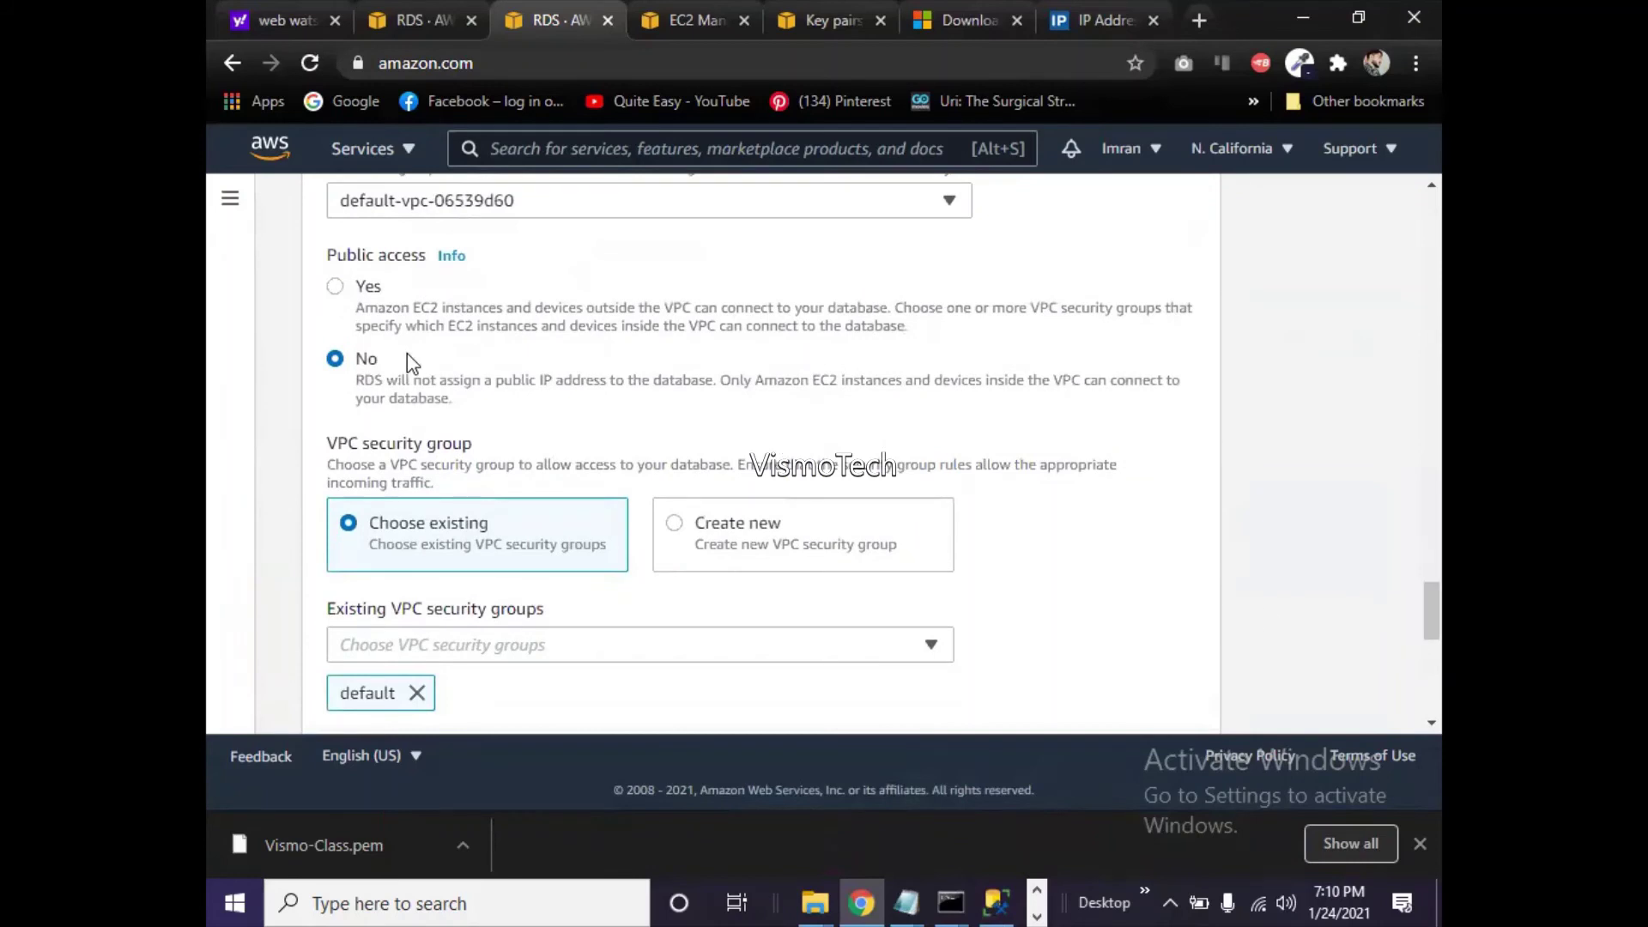
click(336, 288)
drag(1440, 601, 1435, 628)
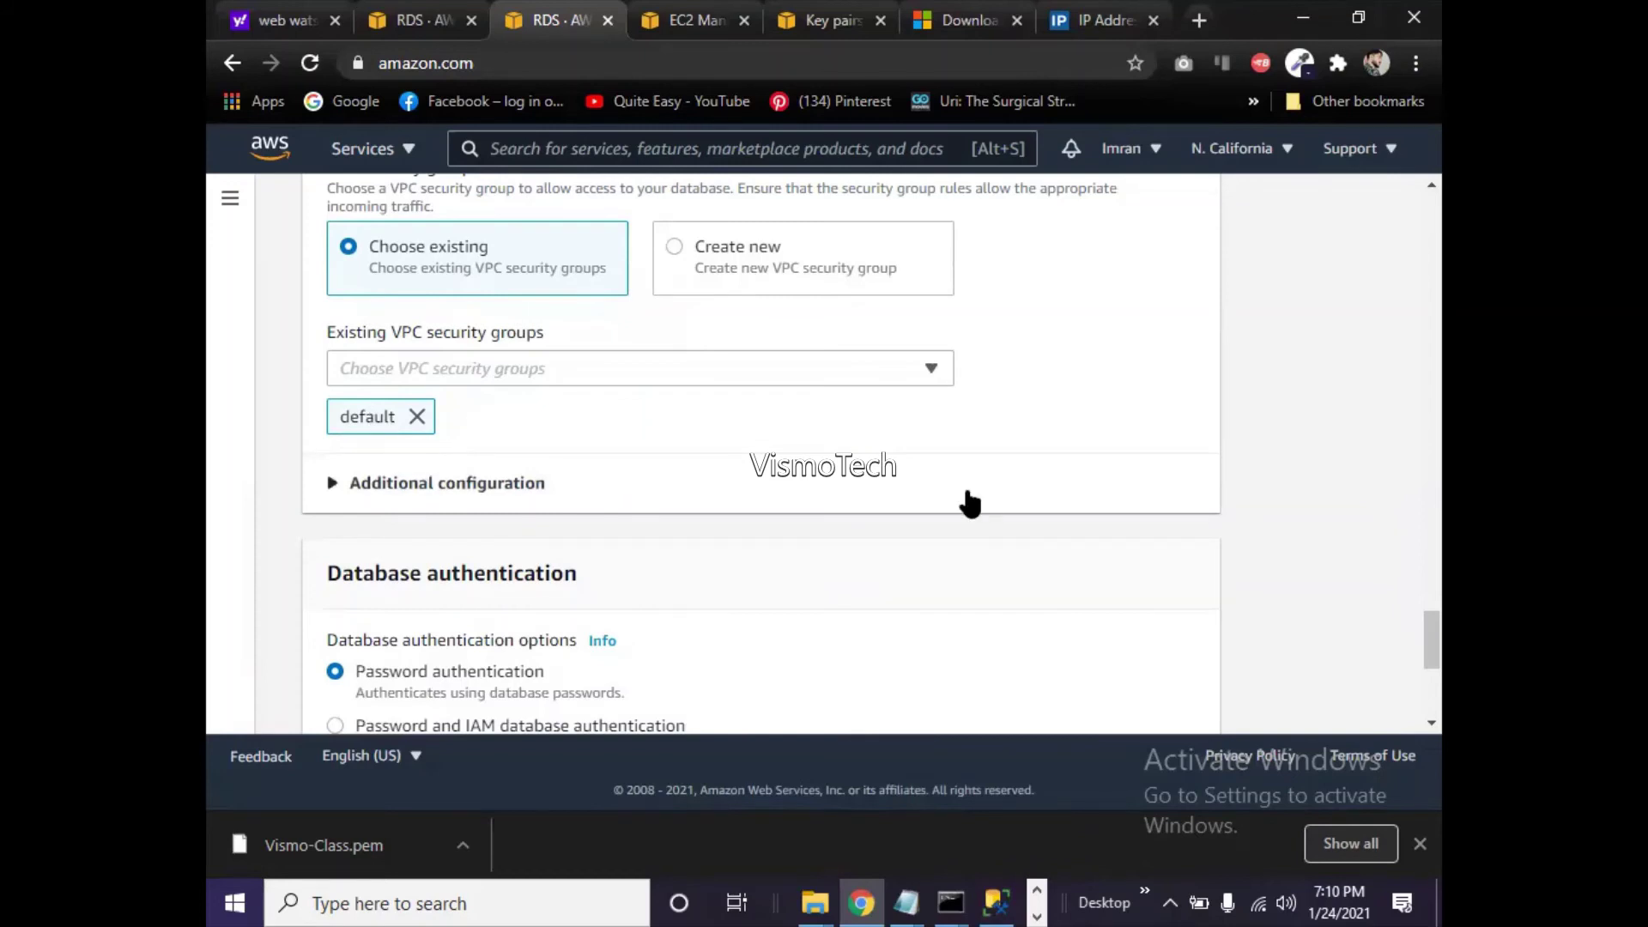
drag(1426, 643, 1428, 699)
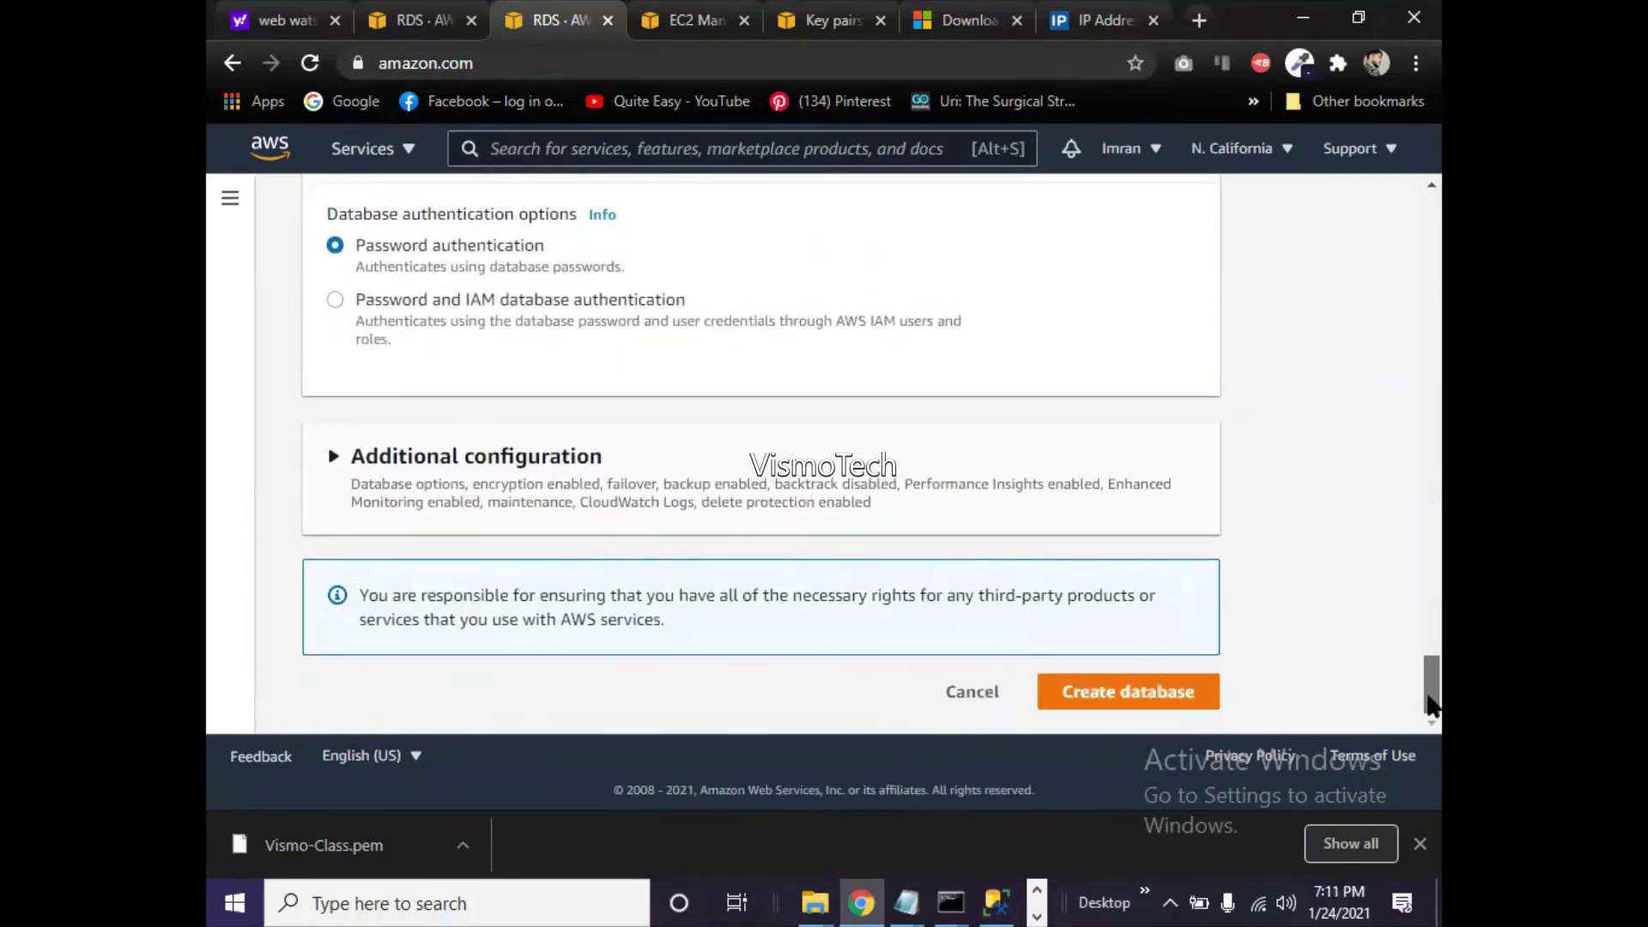
click(994, 692)
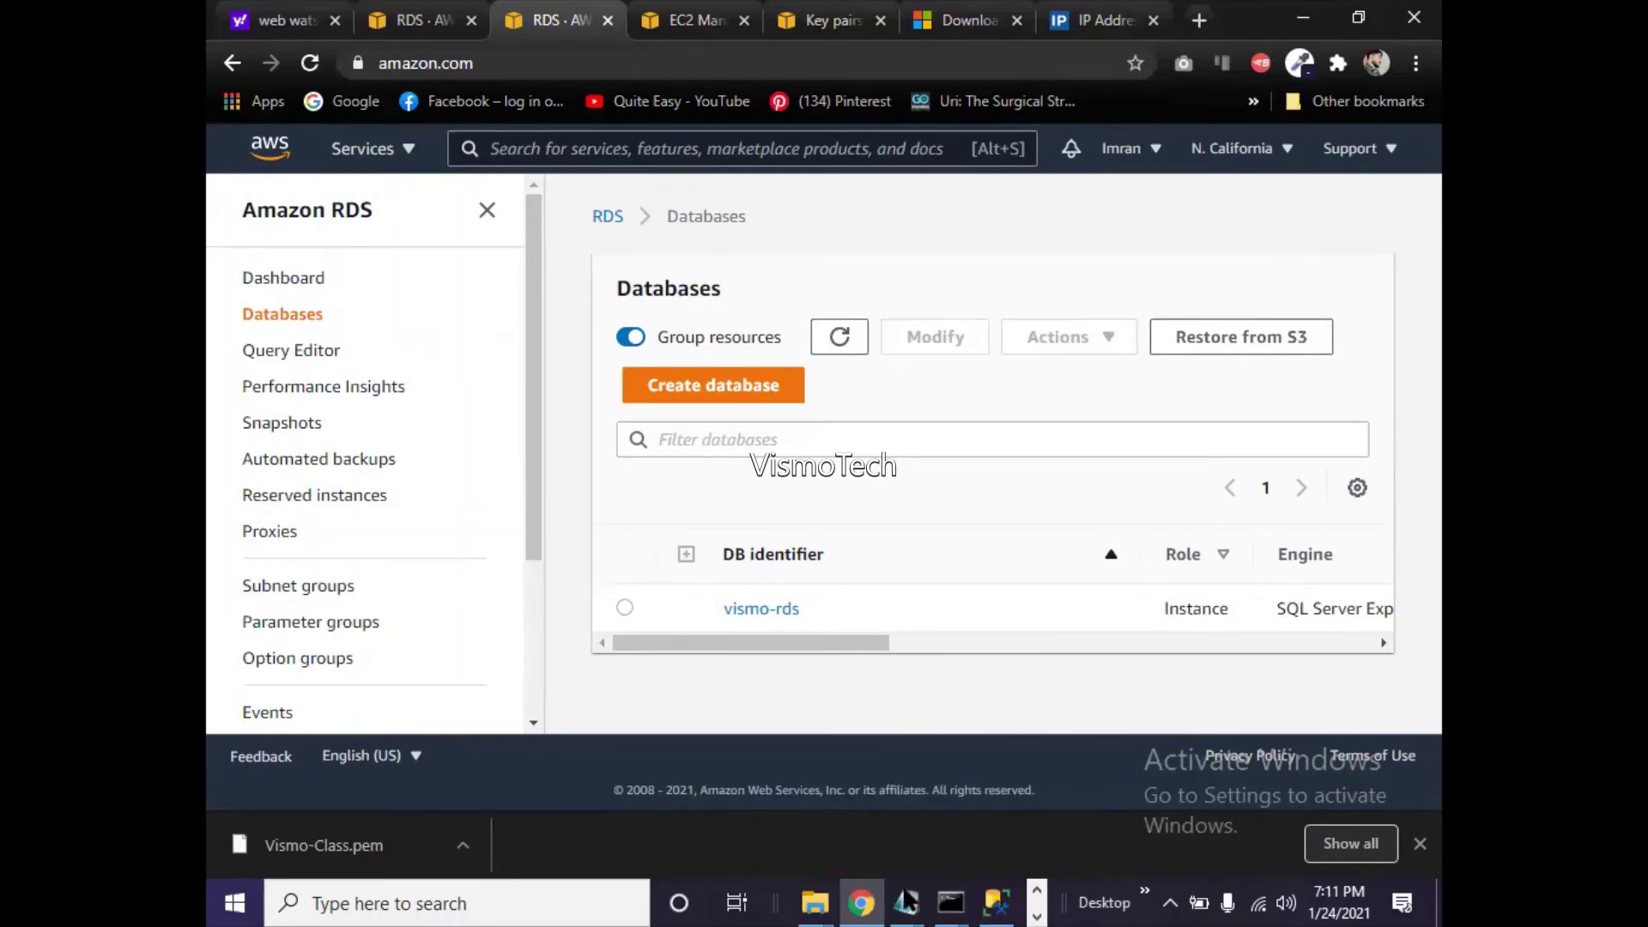
- Prefix the credentials lines with 'DB server name :', 'DB user :' and 'DB password :'
mouse_move(905, 901)
click(893, 811)
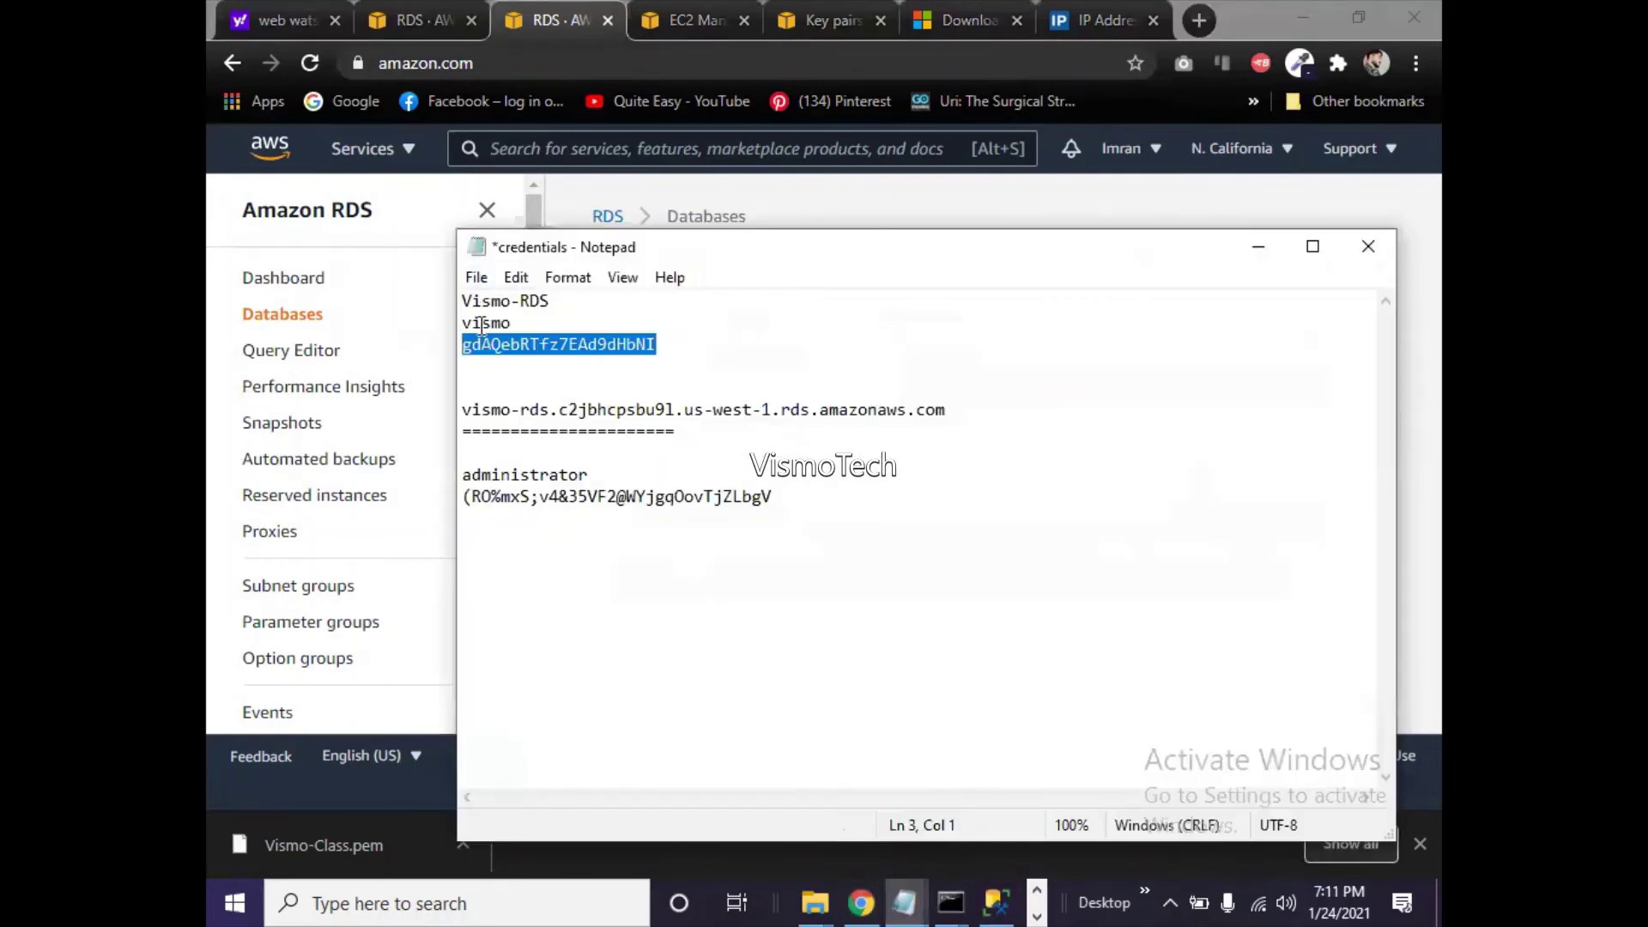
click(464, 409)
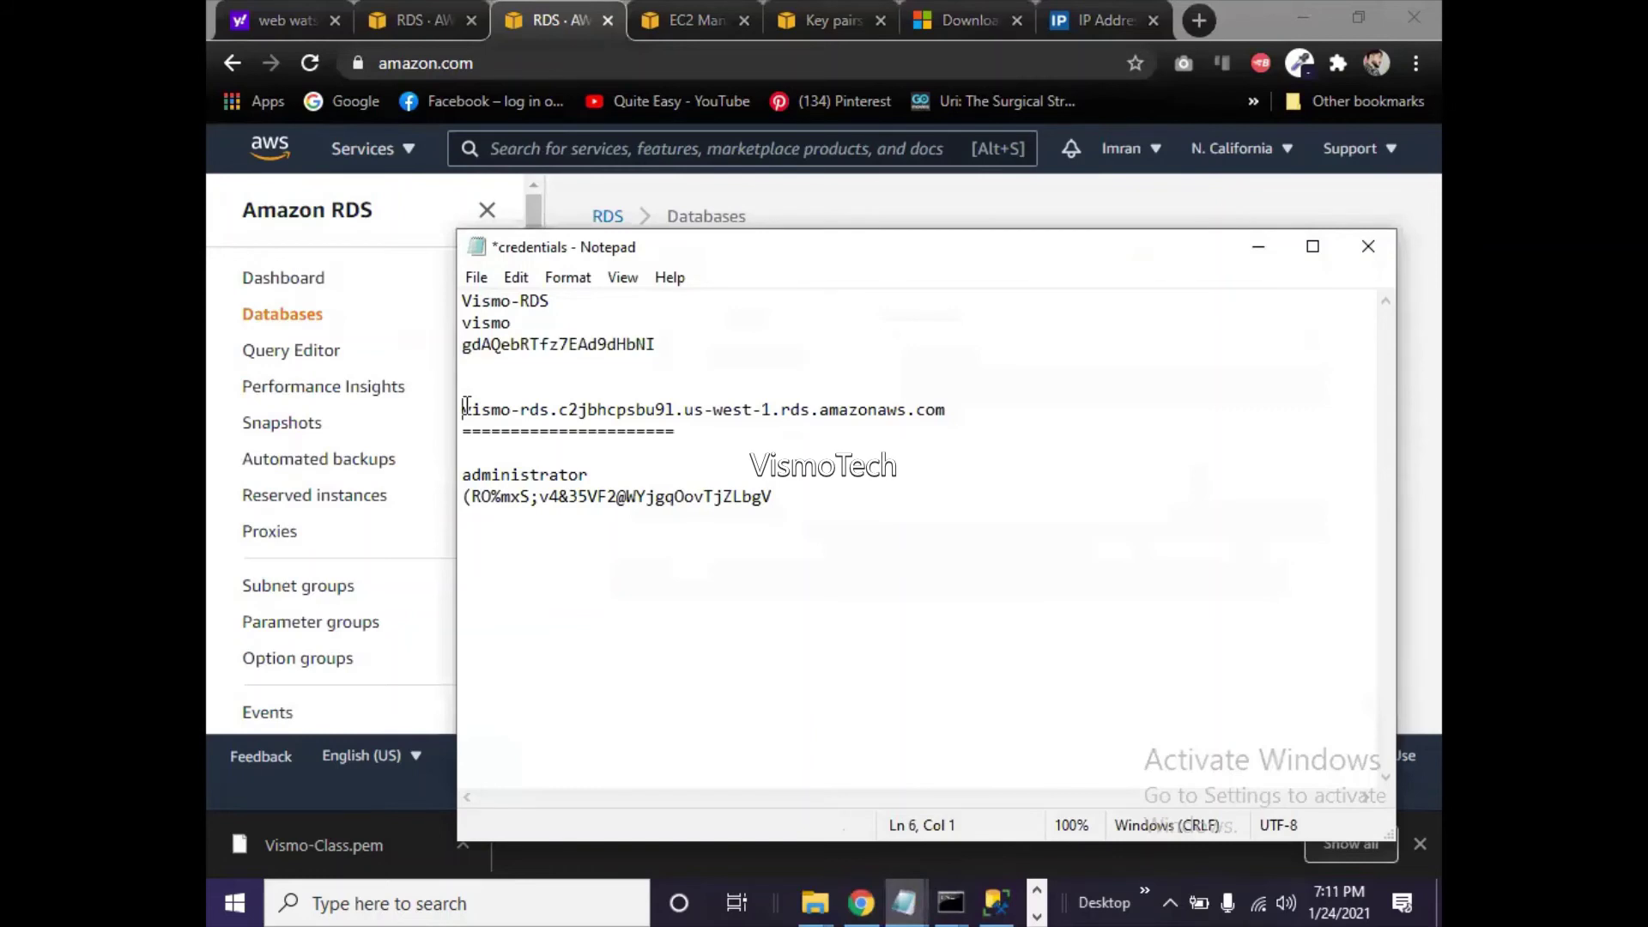
text(DB ser)
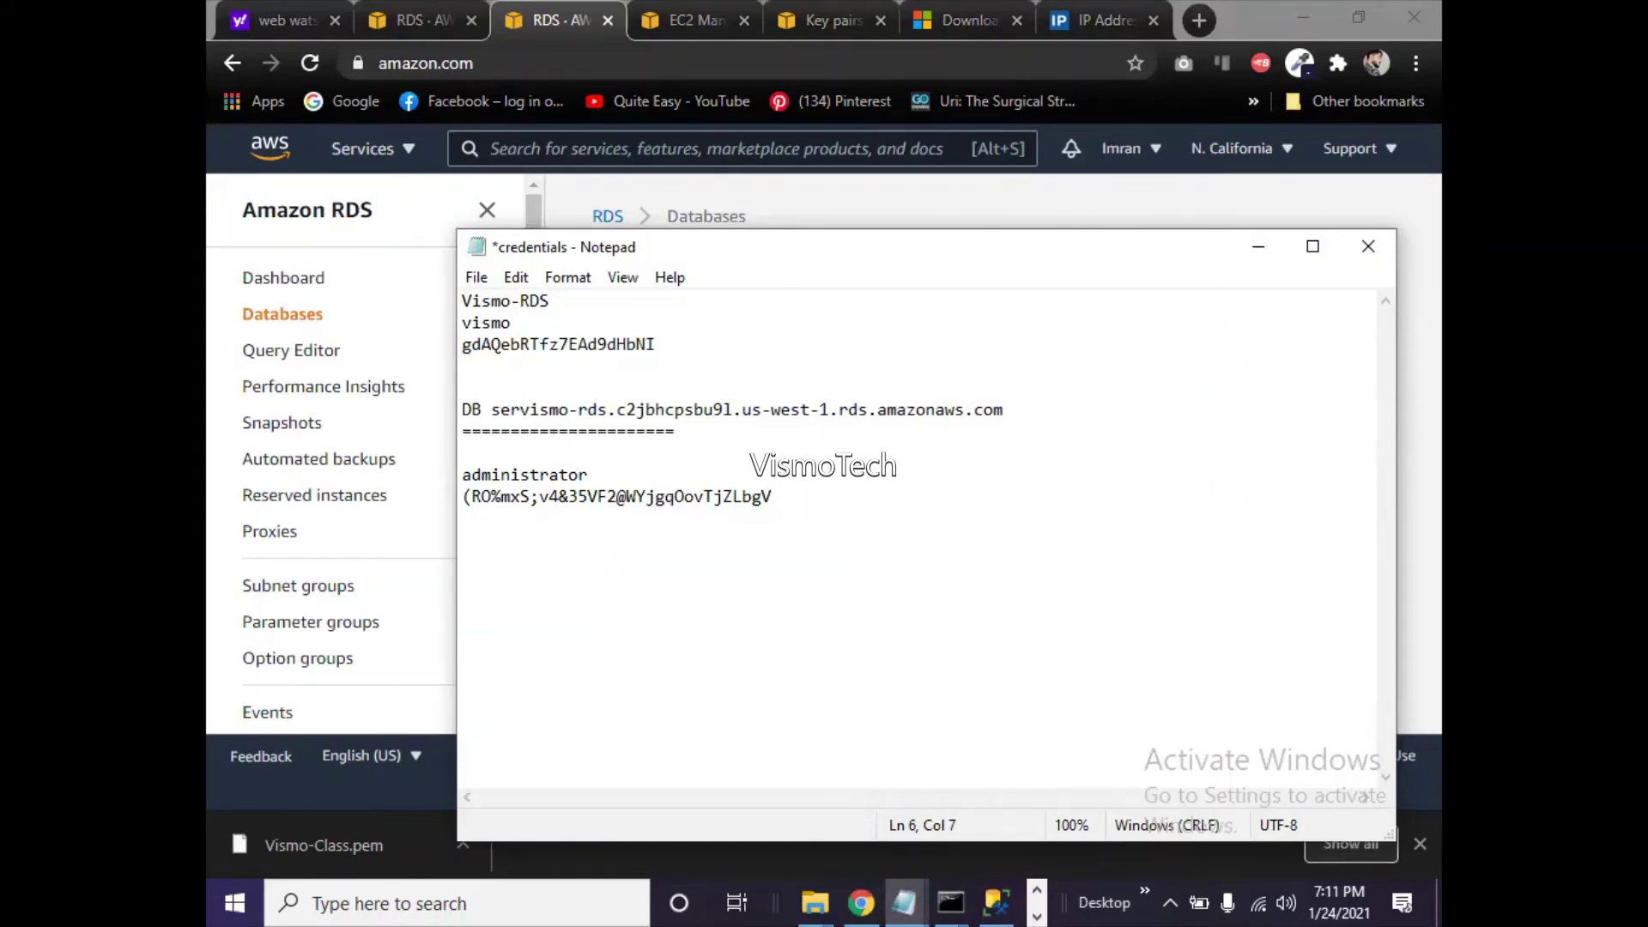
text(ver name :)
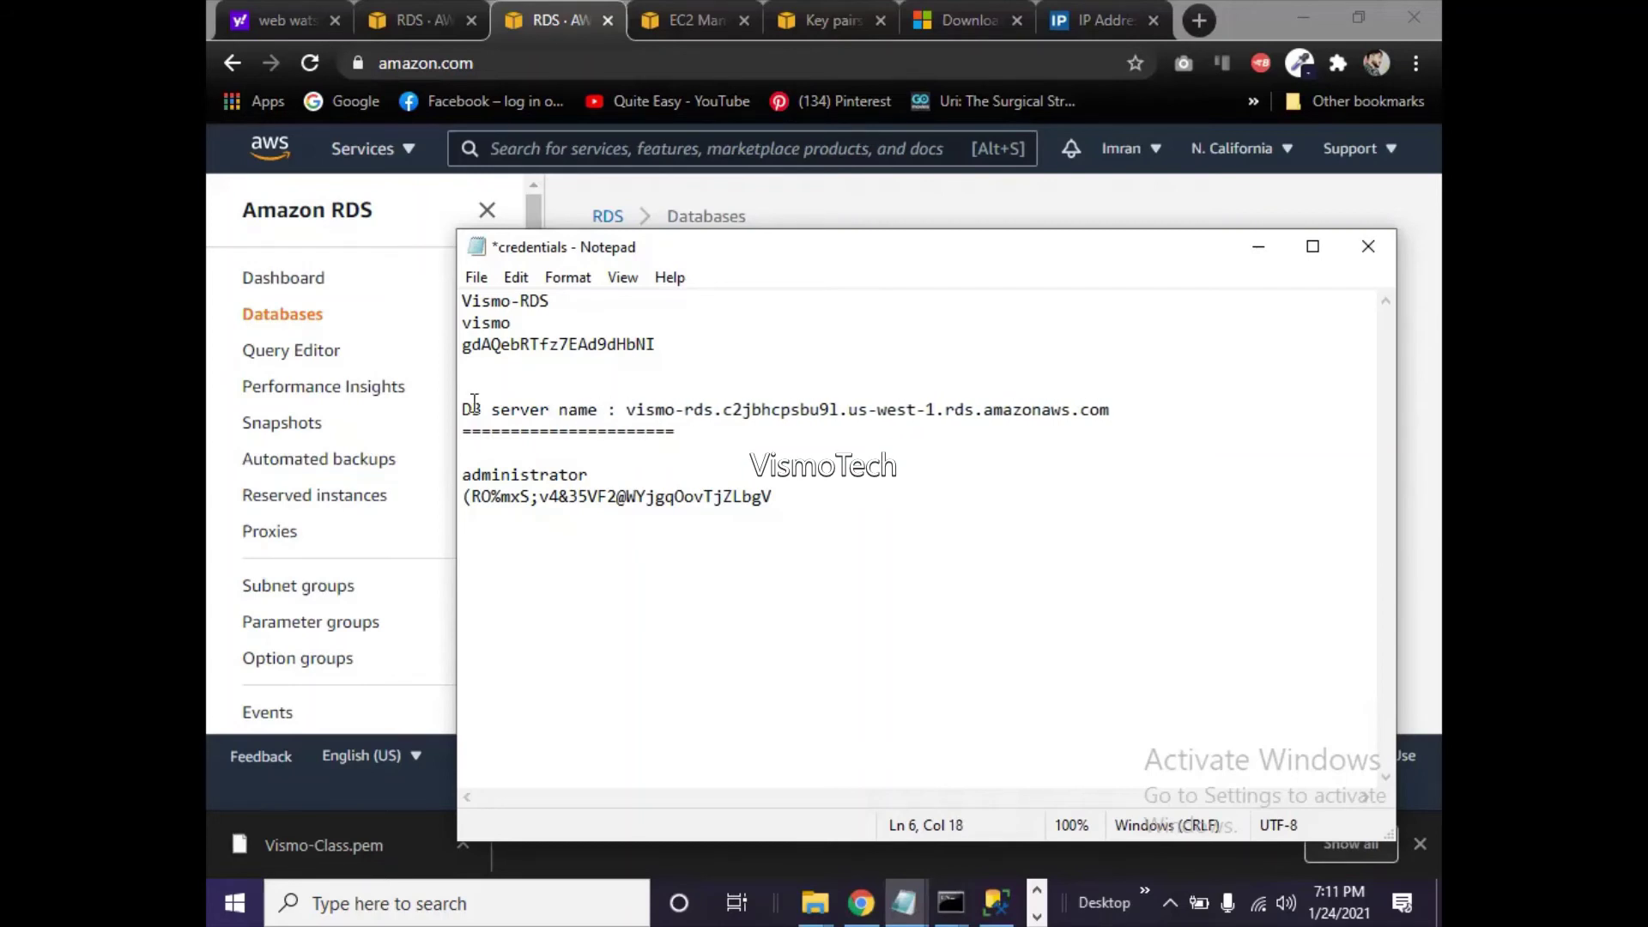
click(1126, 407)
click(463, 323)
text(DB user :)
click(464, 344)
text(DB pa)
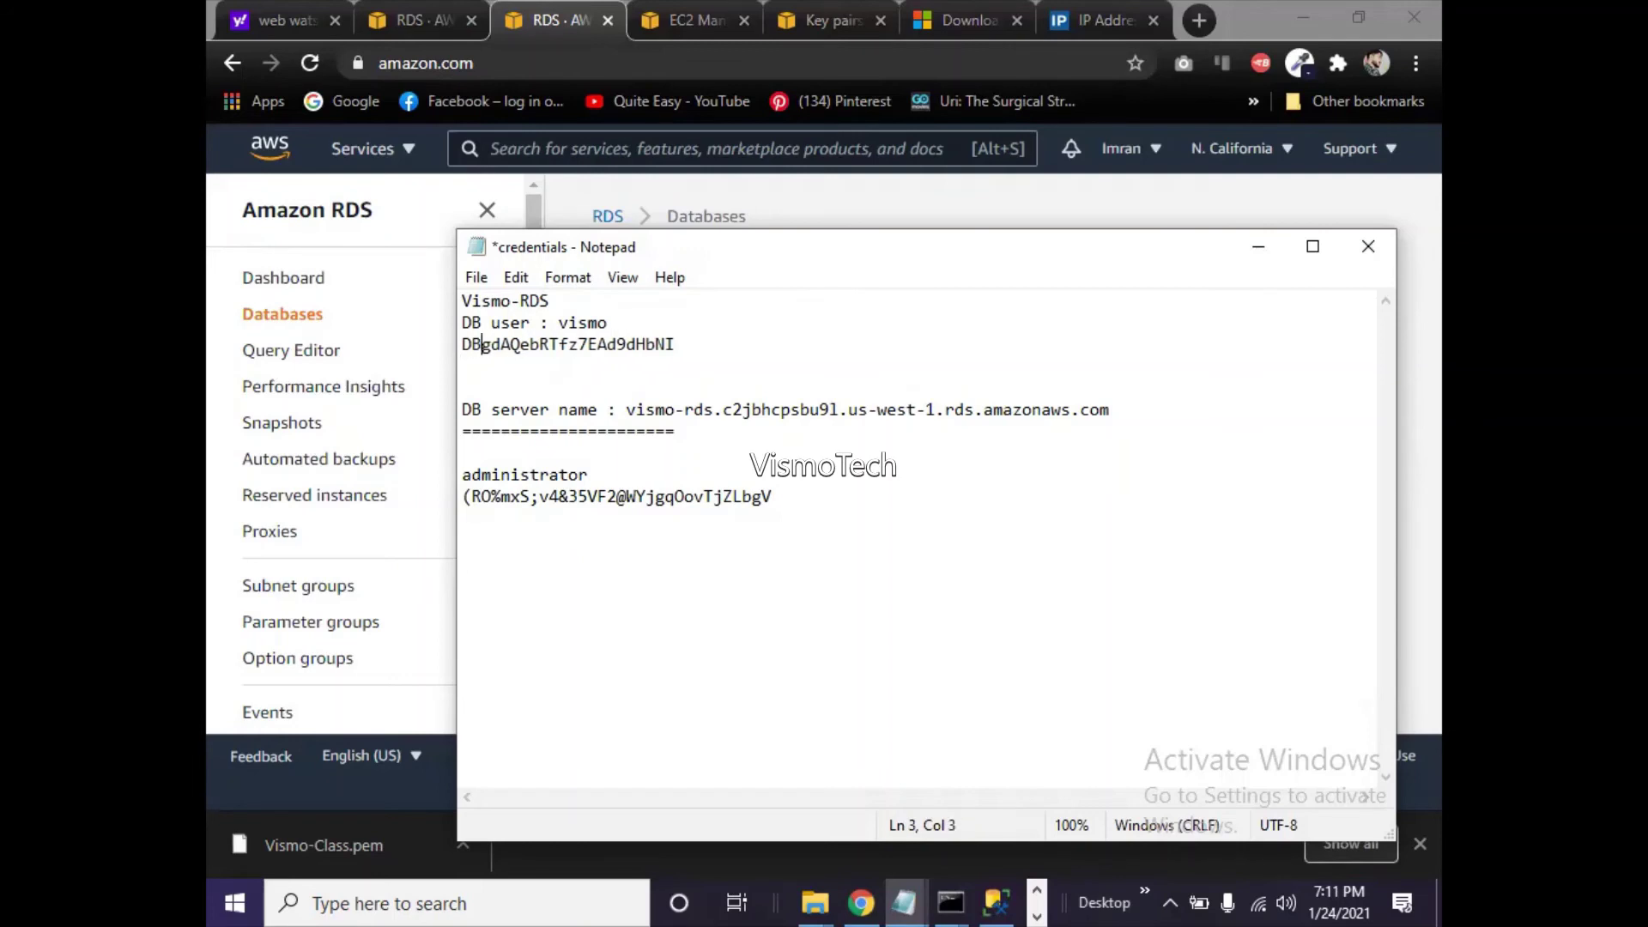
text(ssword)
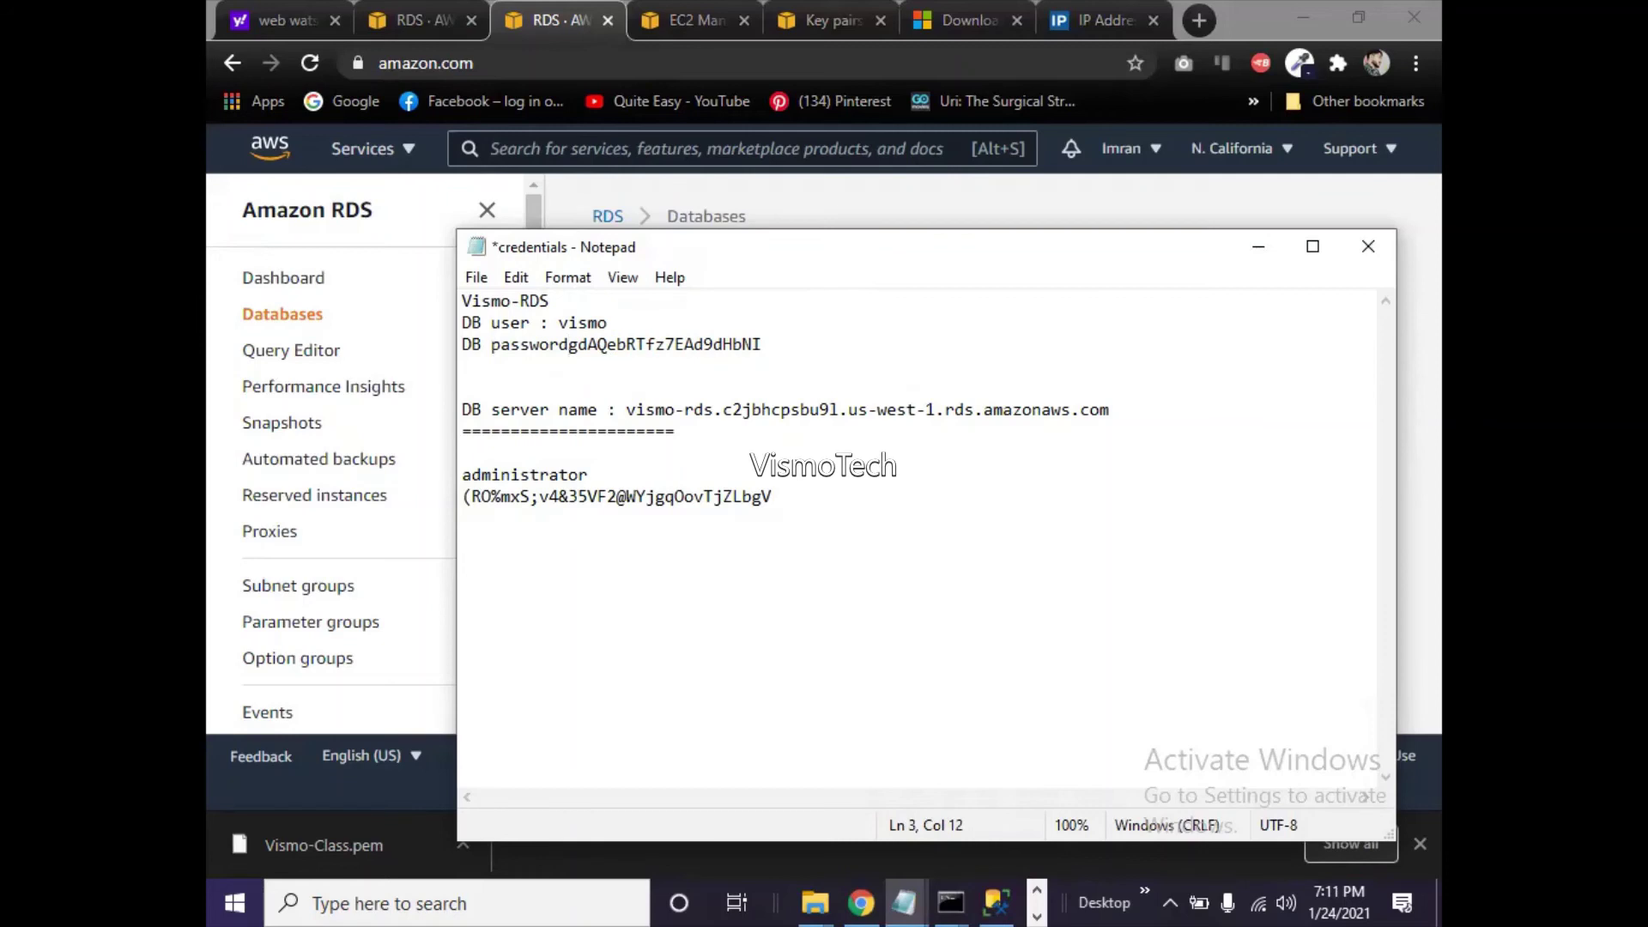
text( :)
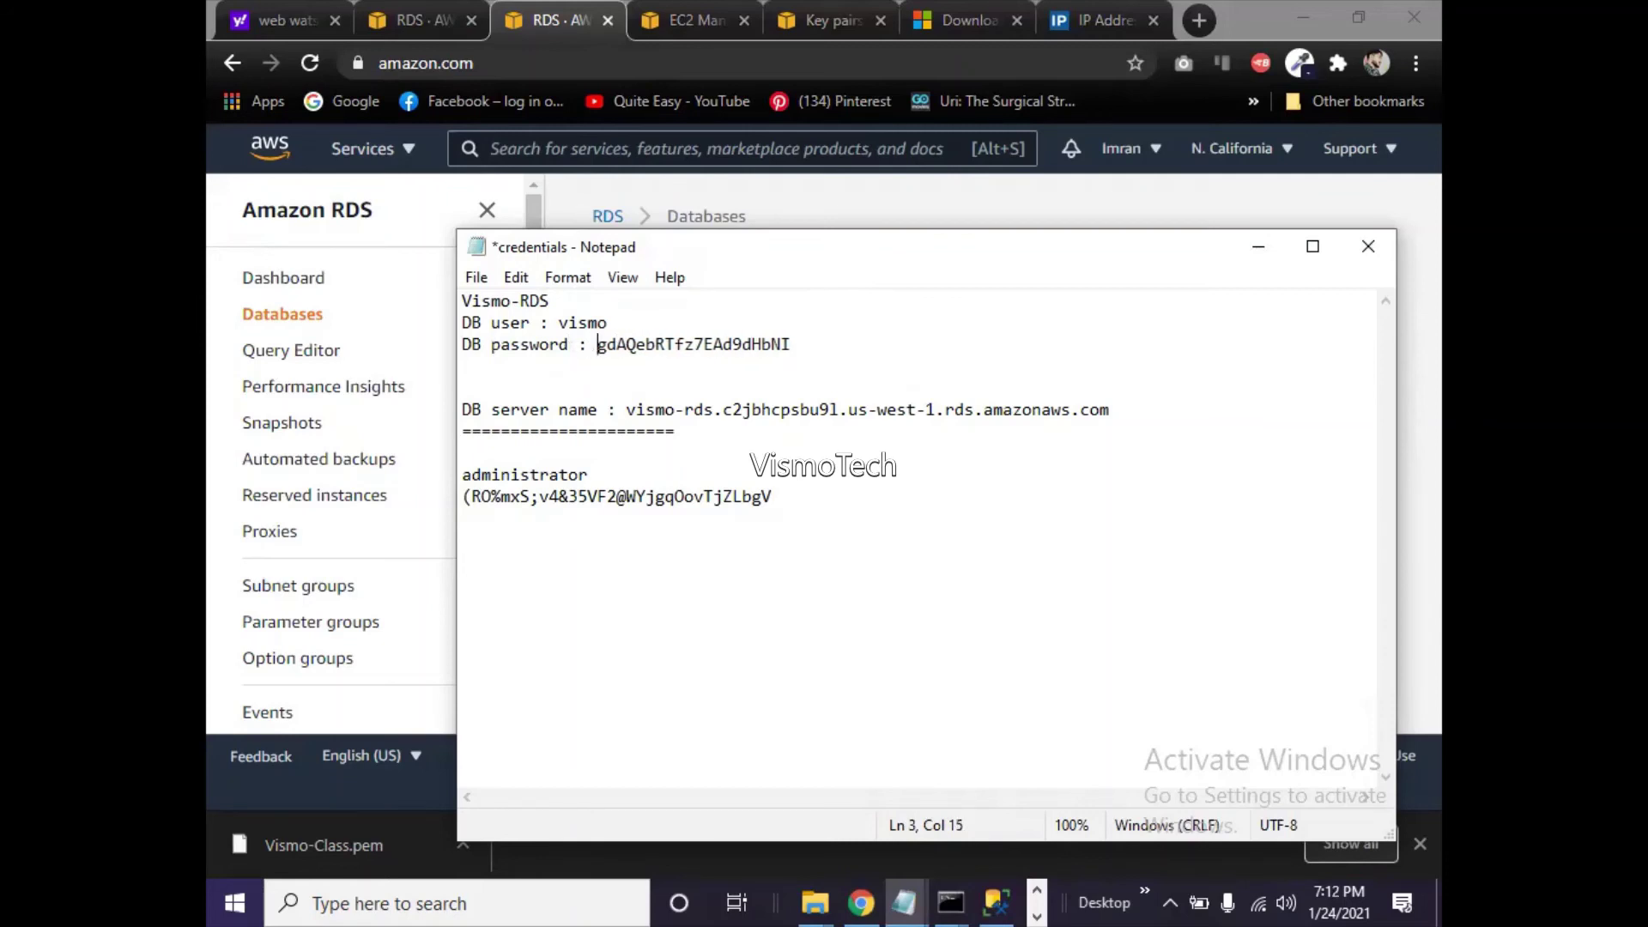
- Save the credentials file and delete the blank lines below the DB password line
key(ctrl+s)
click(473, 374)
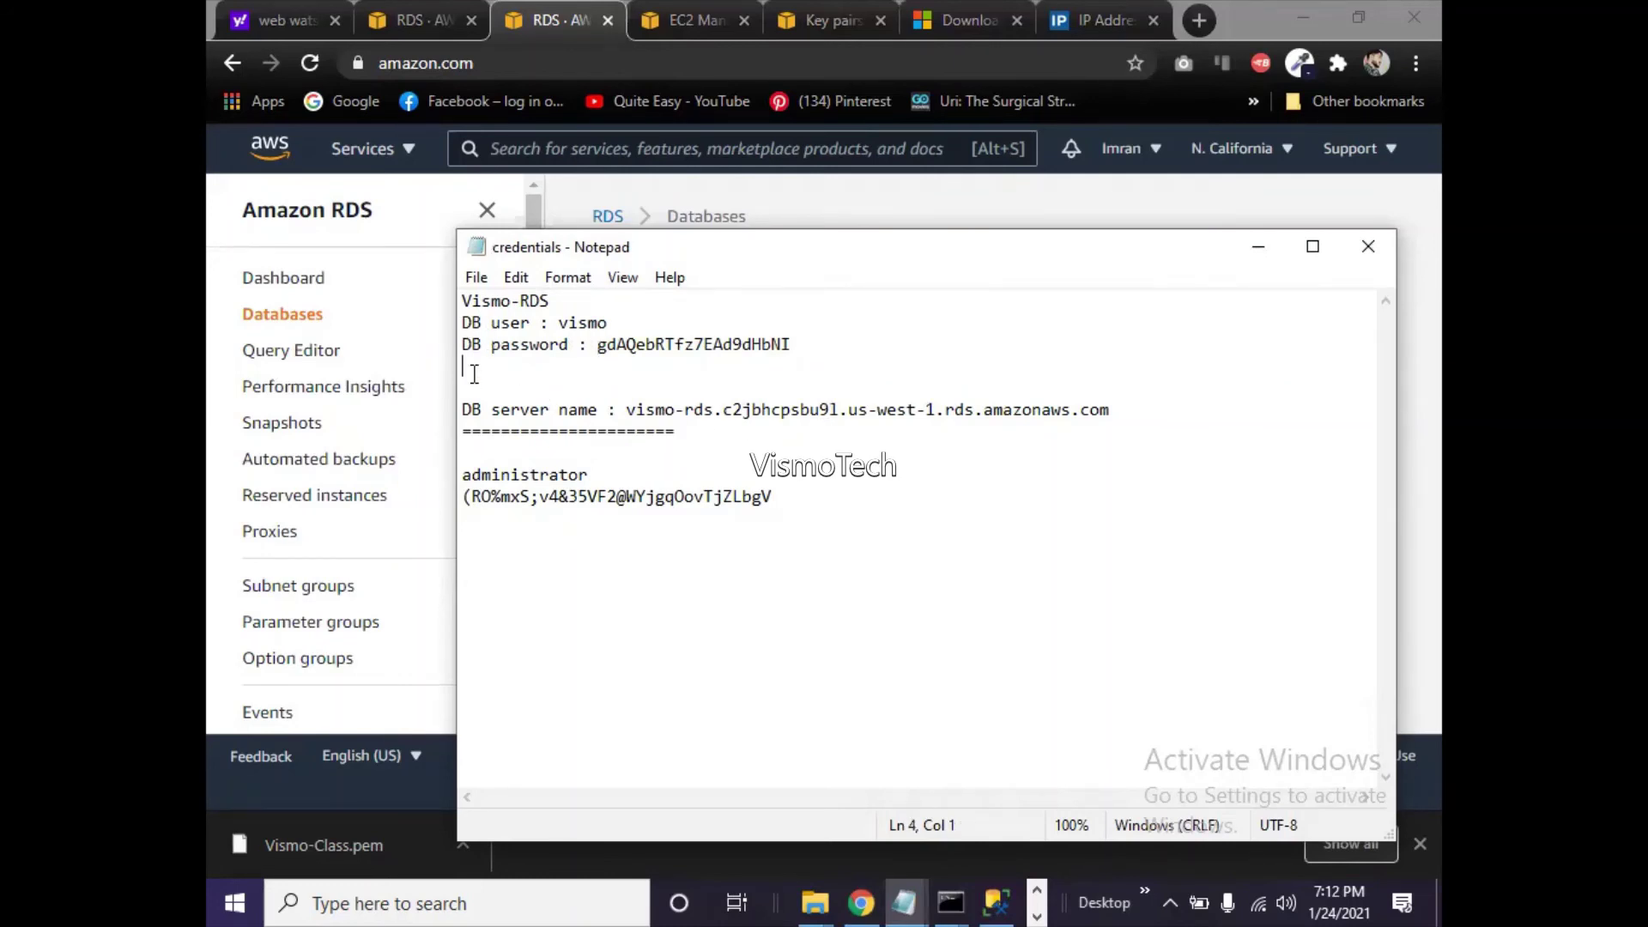
key(BackSpace)
key(BackSpace)
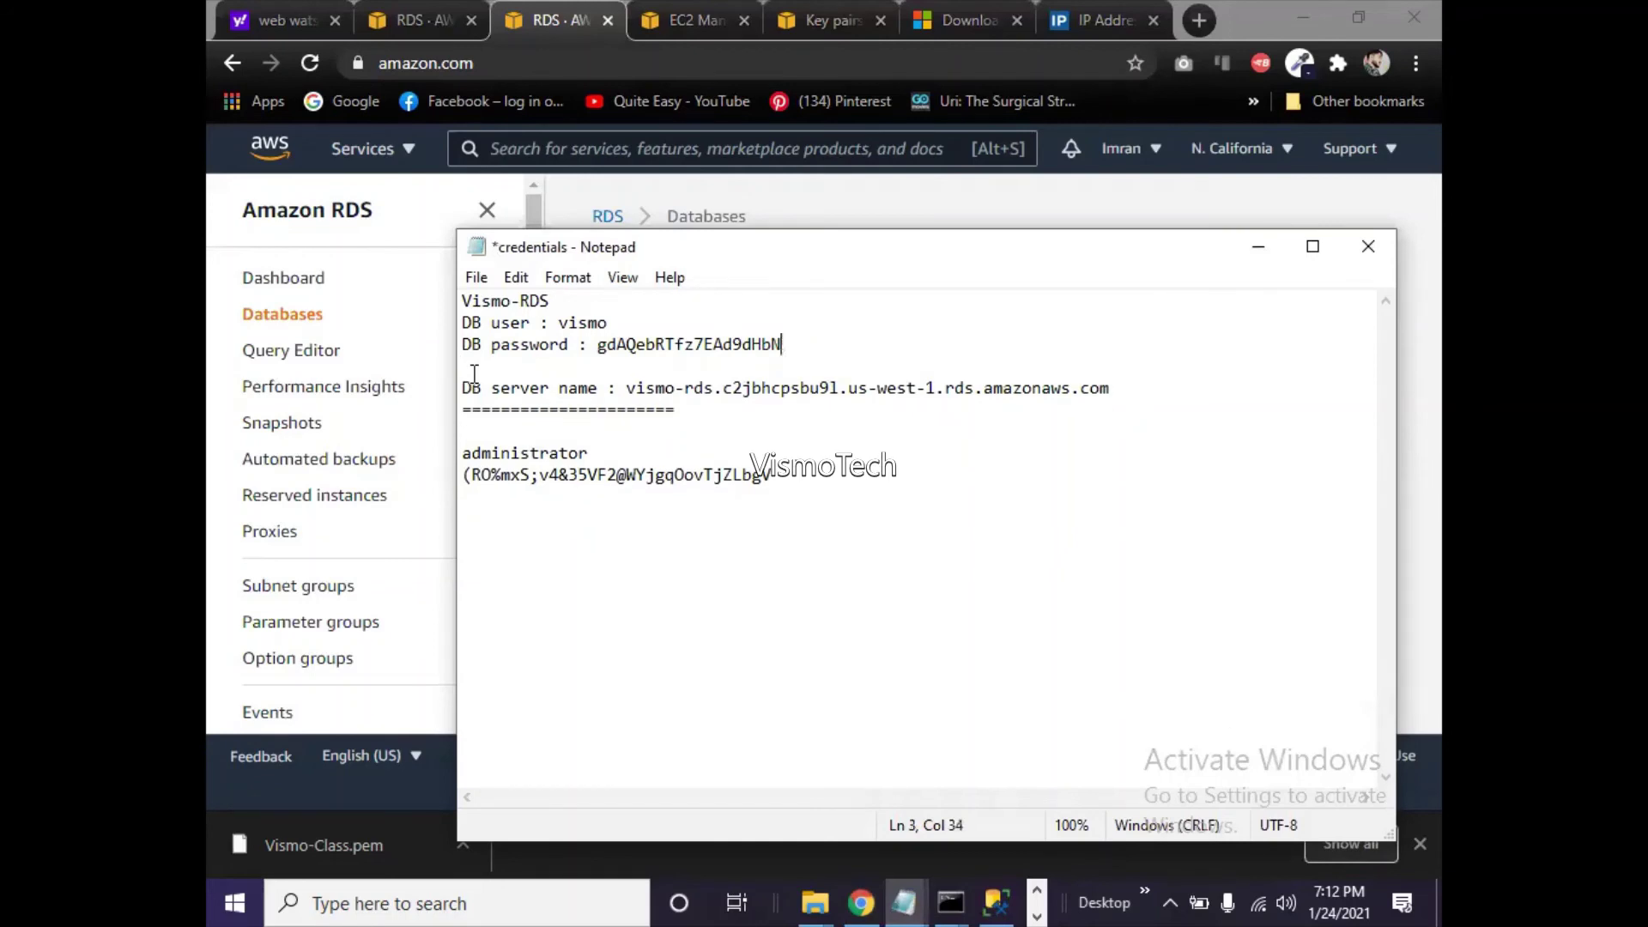
key(ctrl+z)
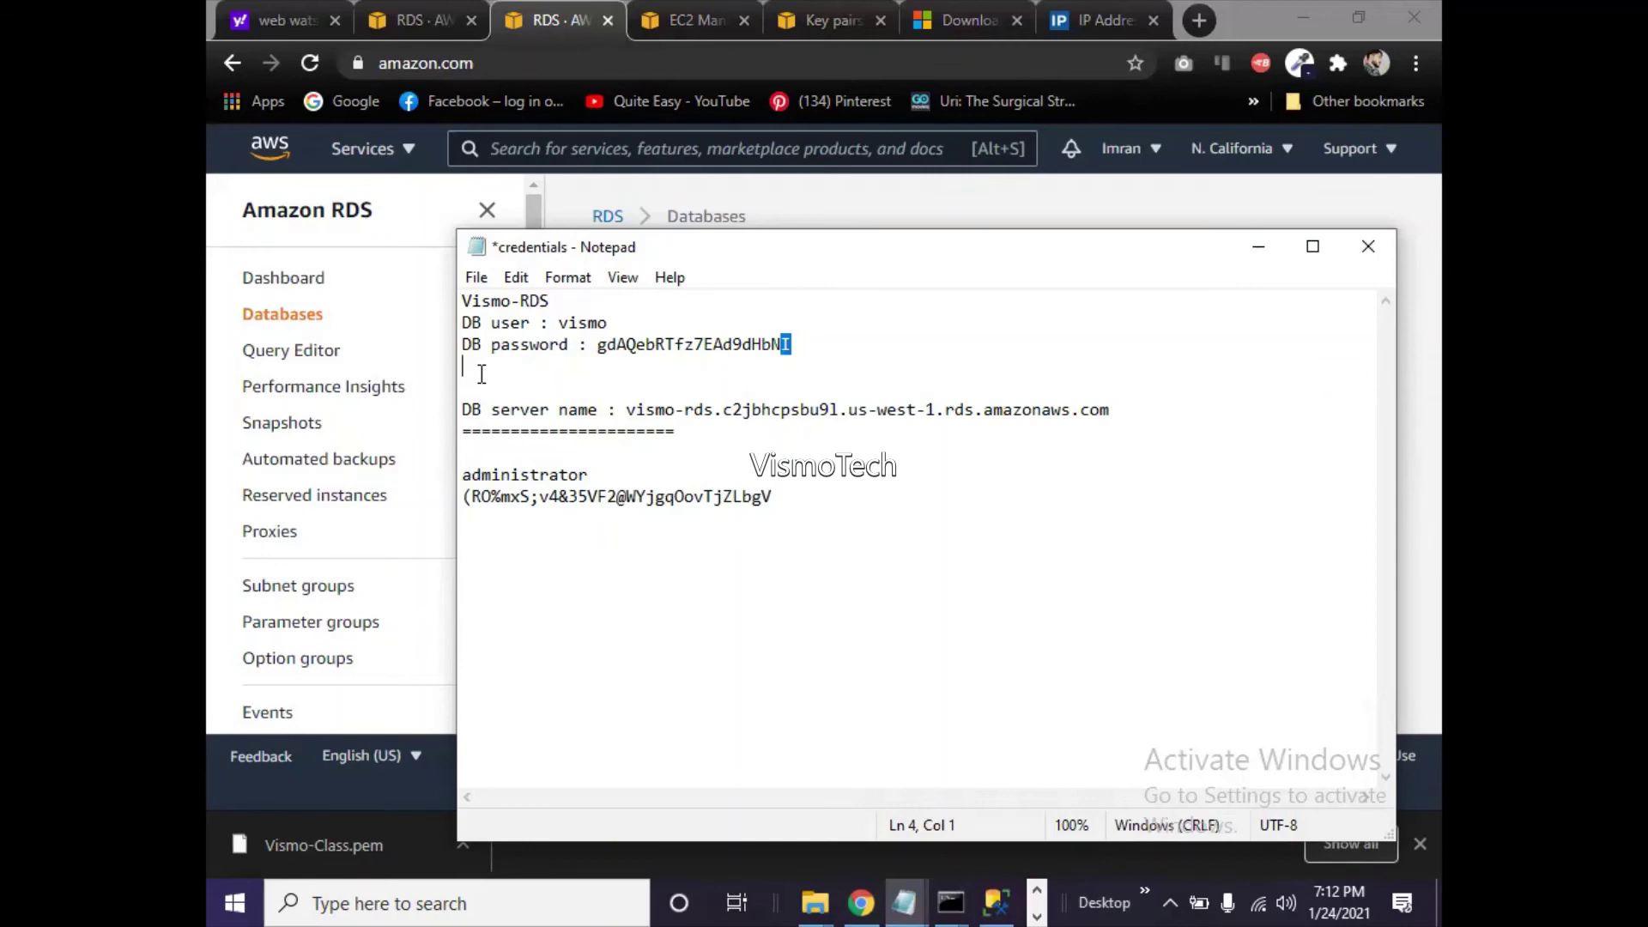
key(BackSpace)
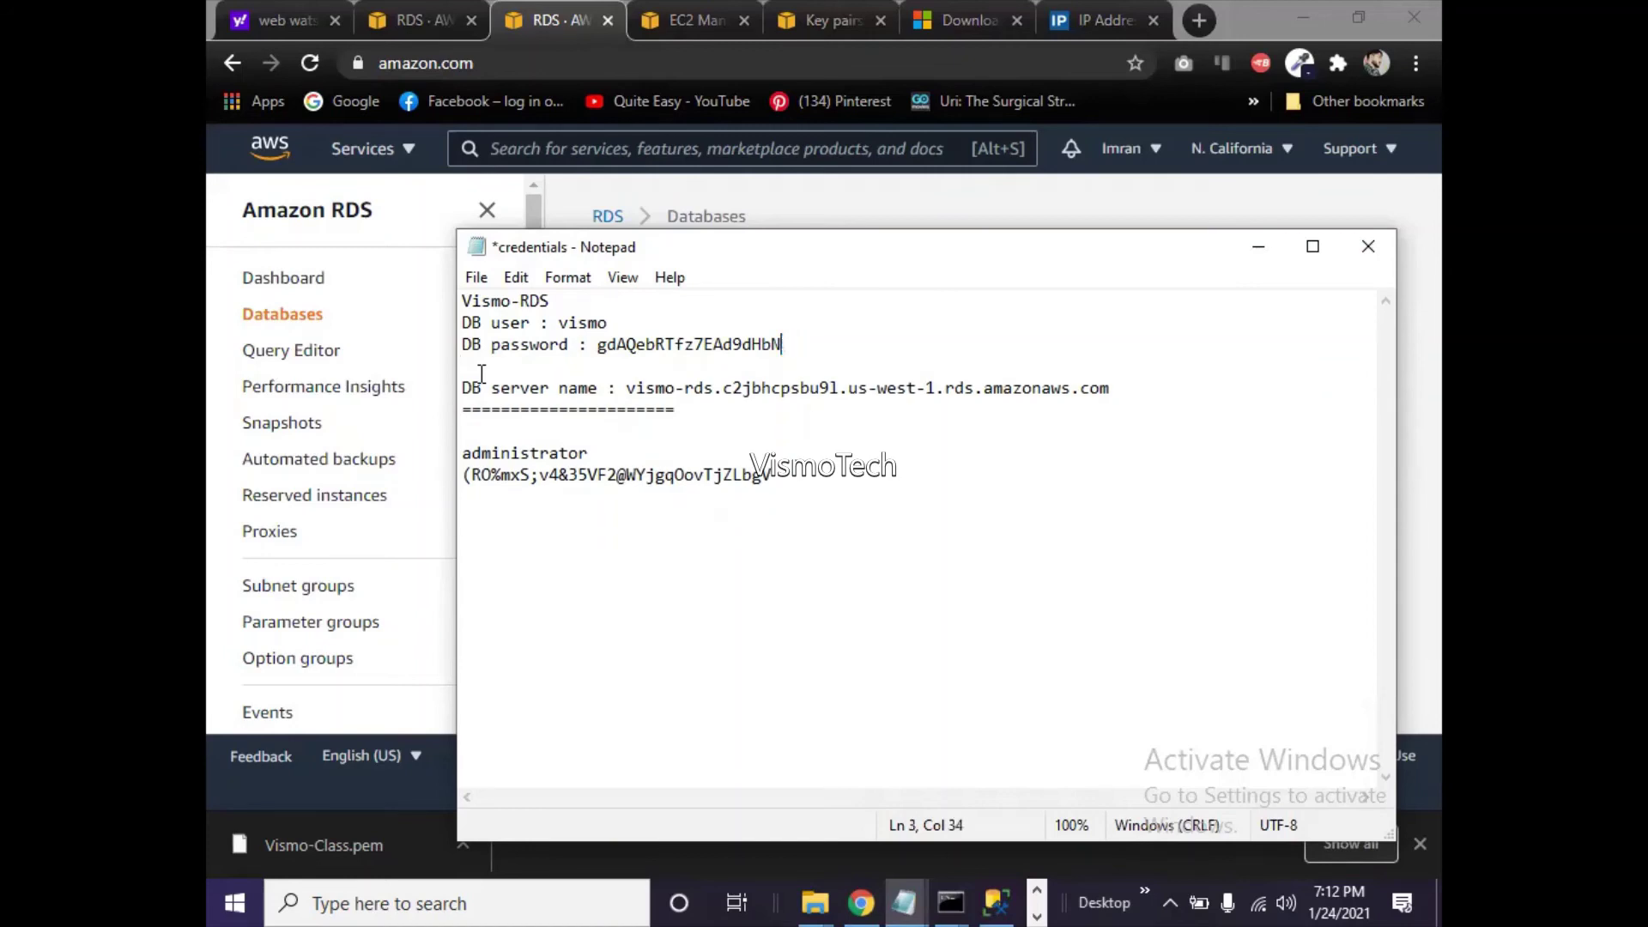
key(ctrl+z)
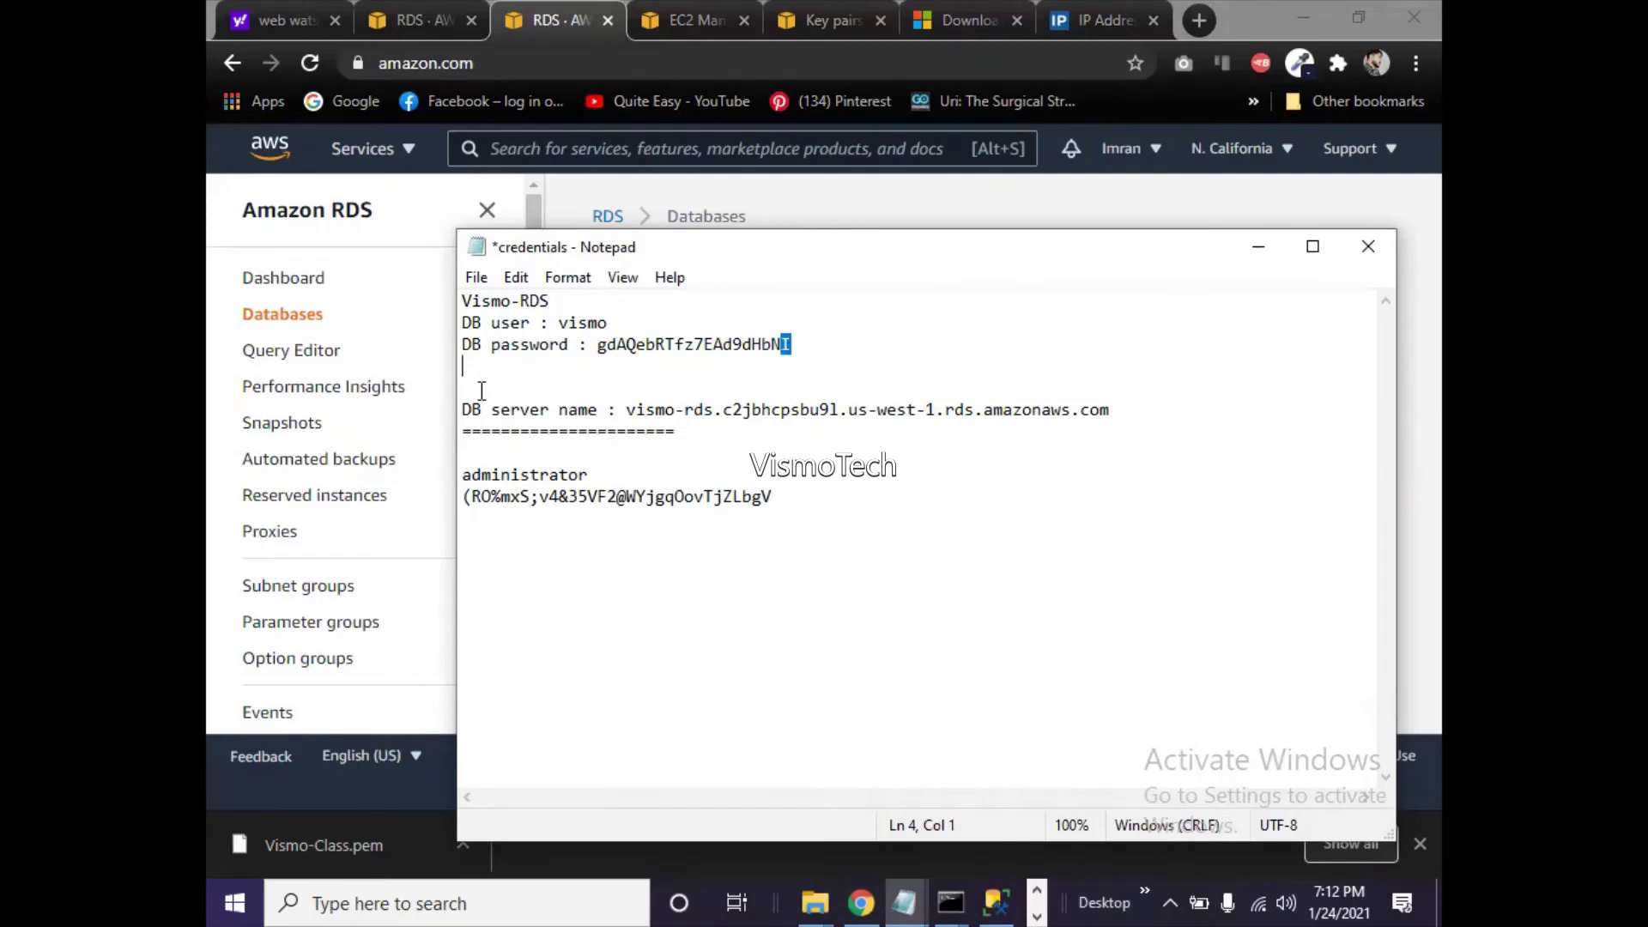
click(458, 382)
click(460, 367)
key(Delete)
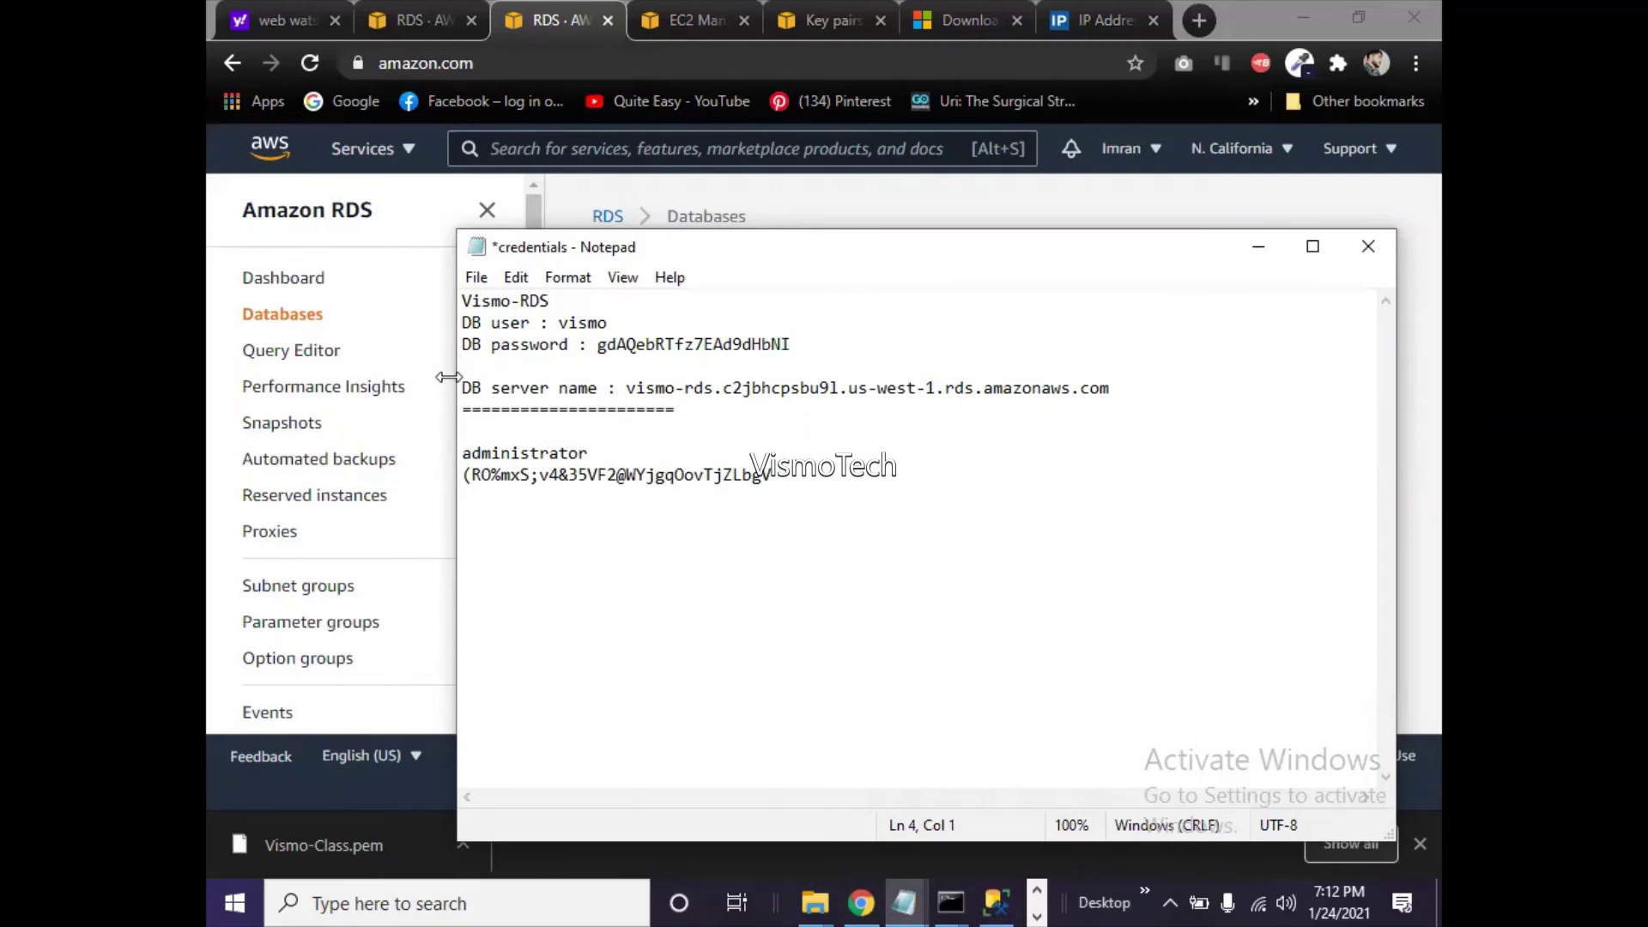
key(BackSpace)
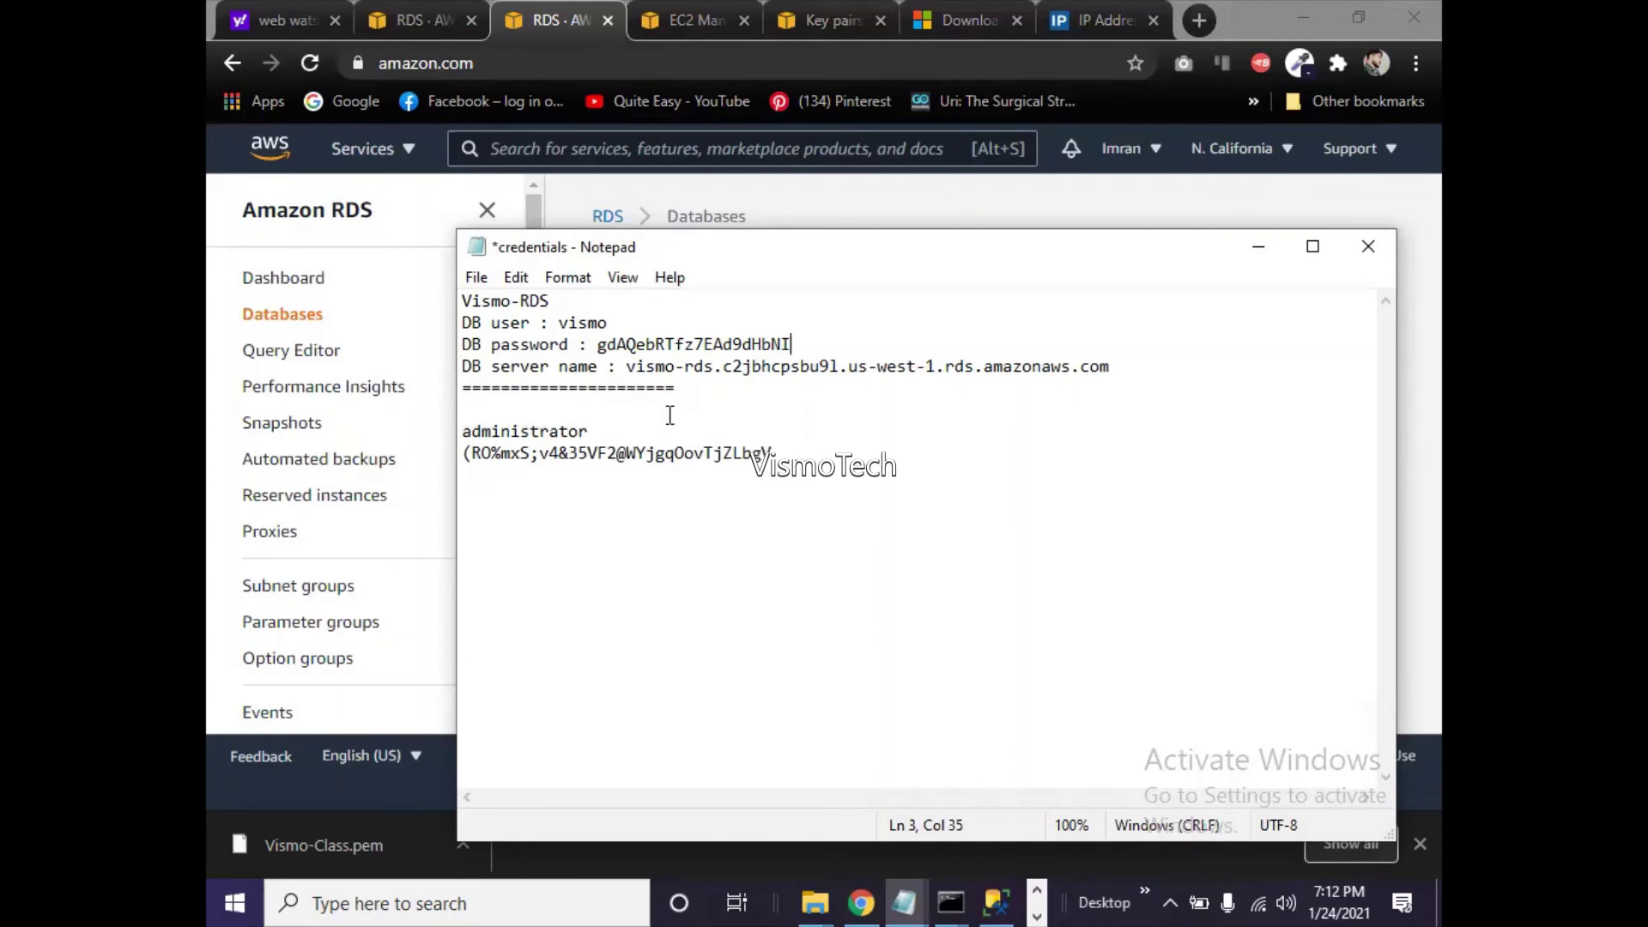
- Change the server line's label to 'DB server name/Host' and minimize Notepad
drag(1112, 367, 447, 328)
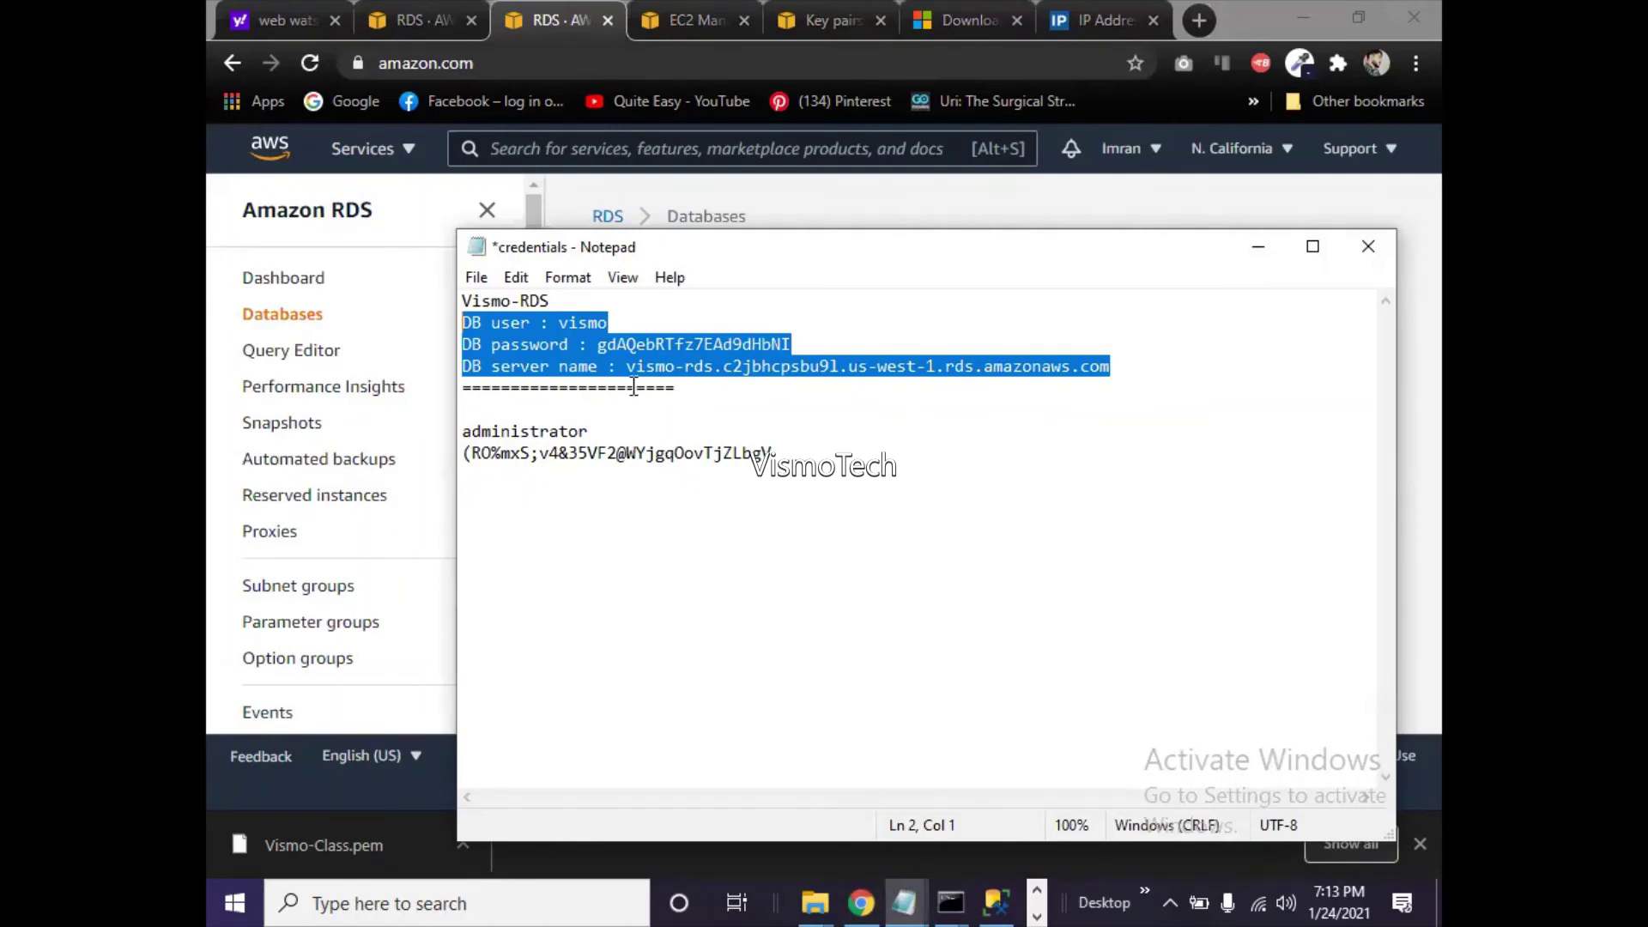
click(599, 371)
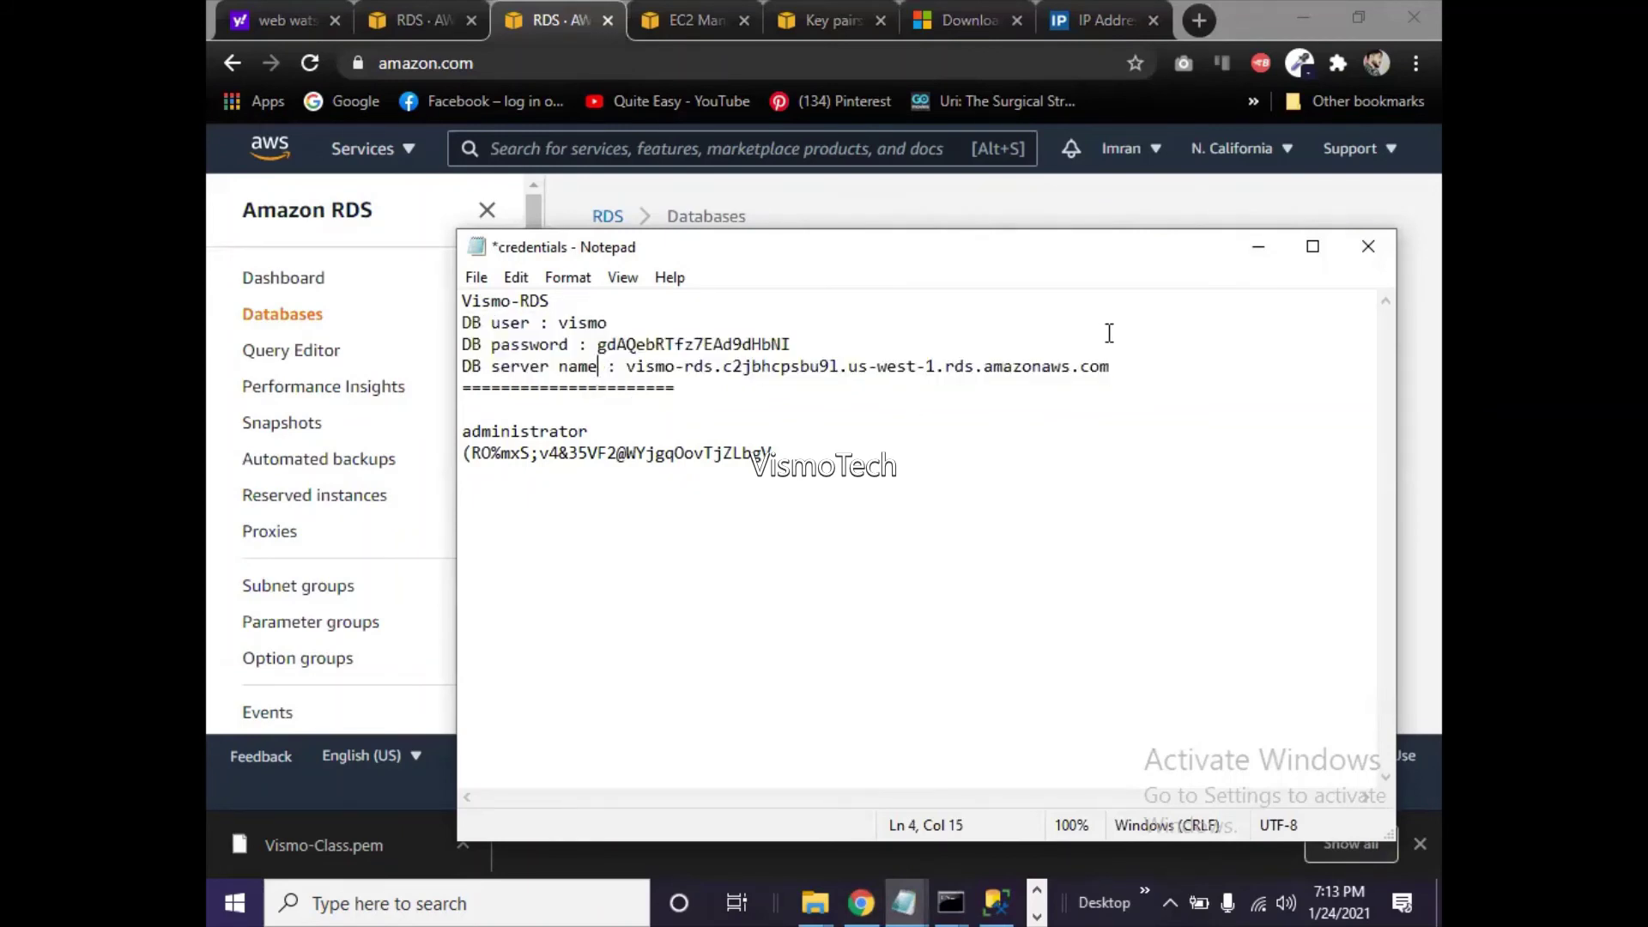
text(/Host)
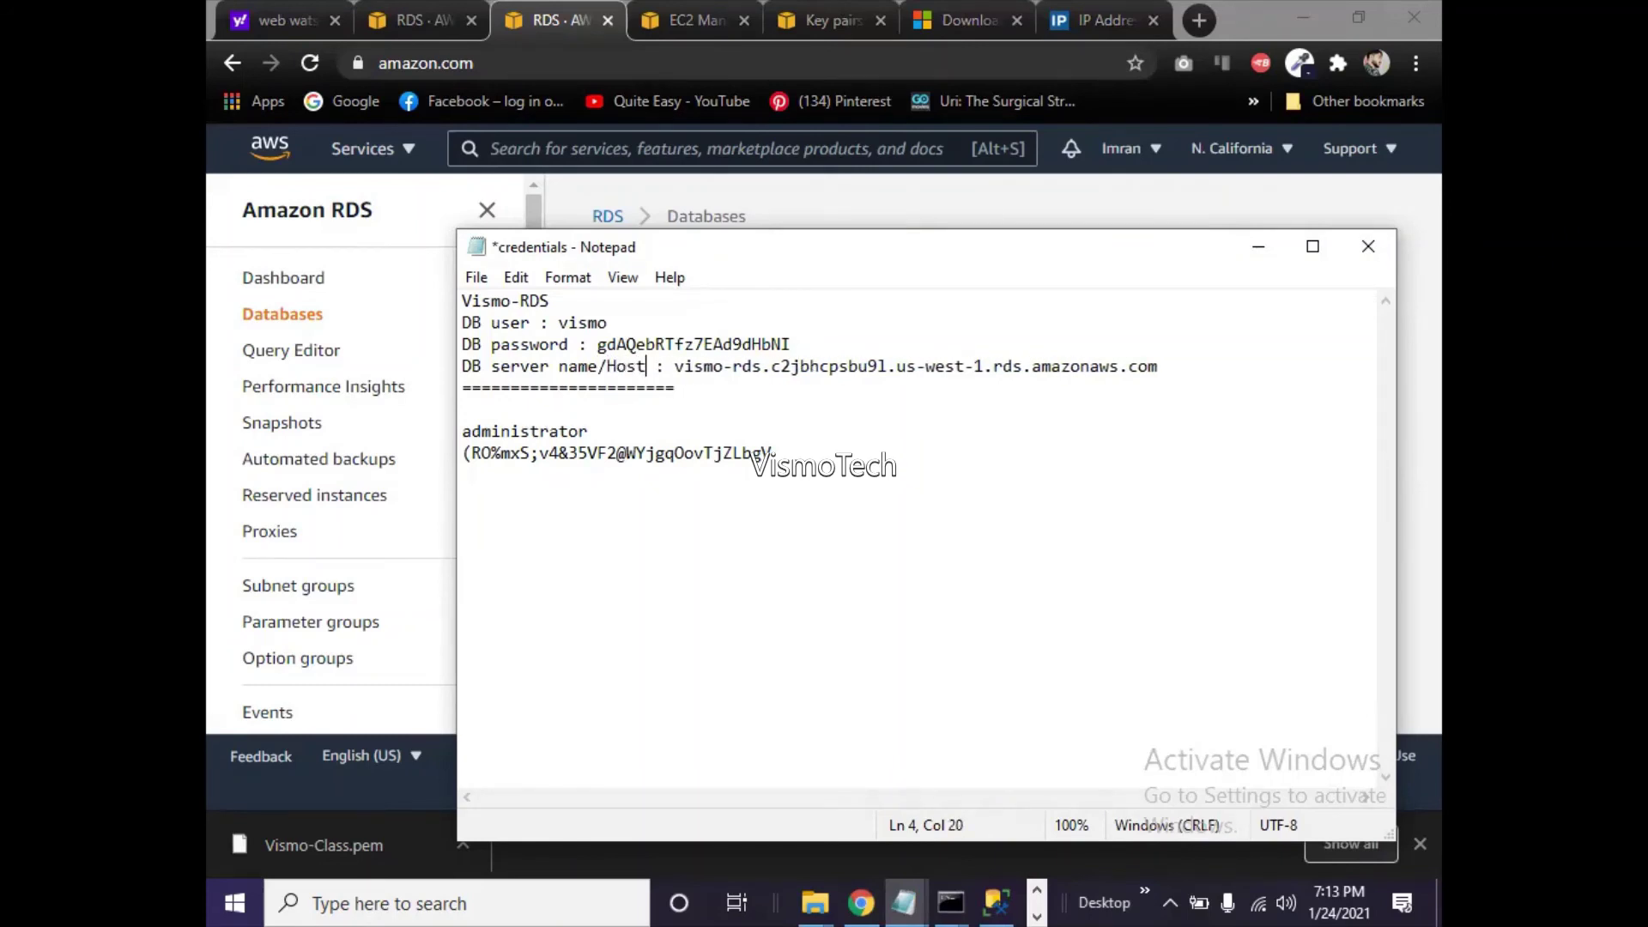
click(1257, 248)
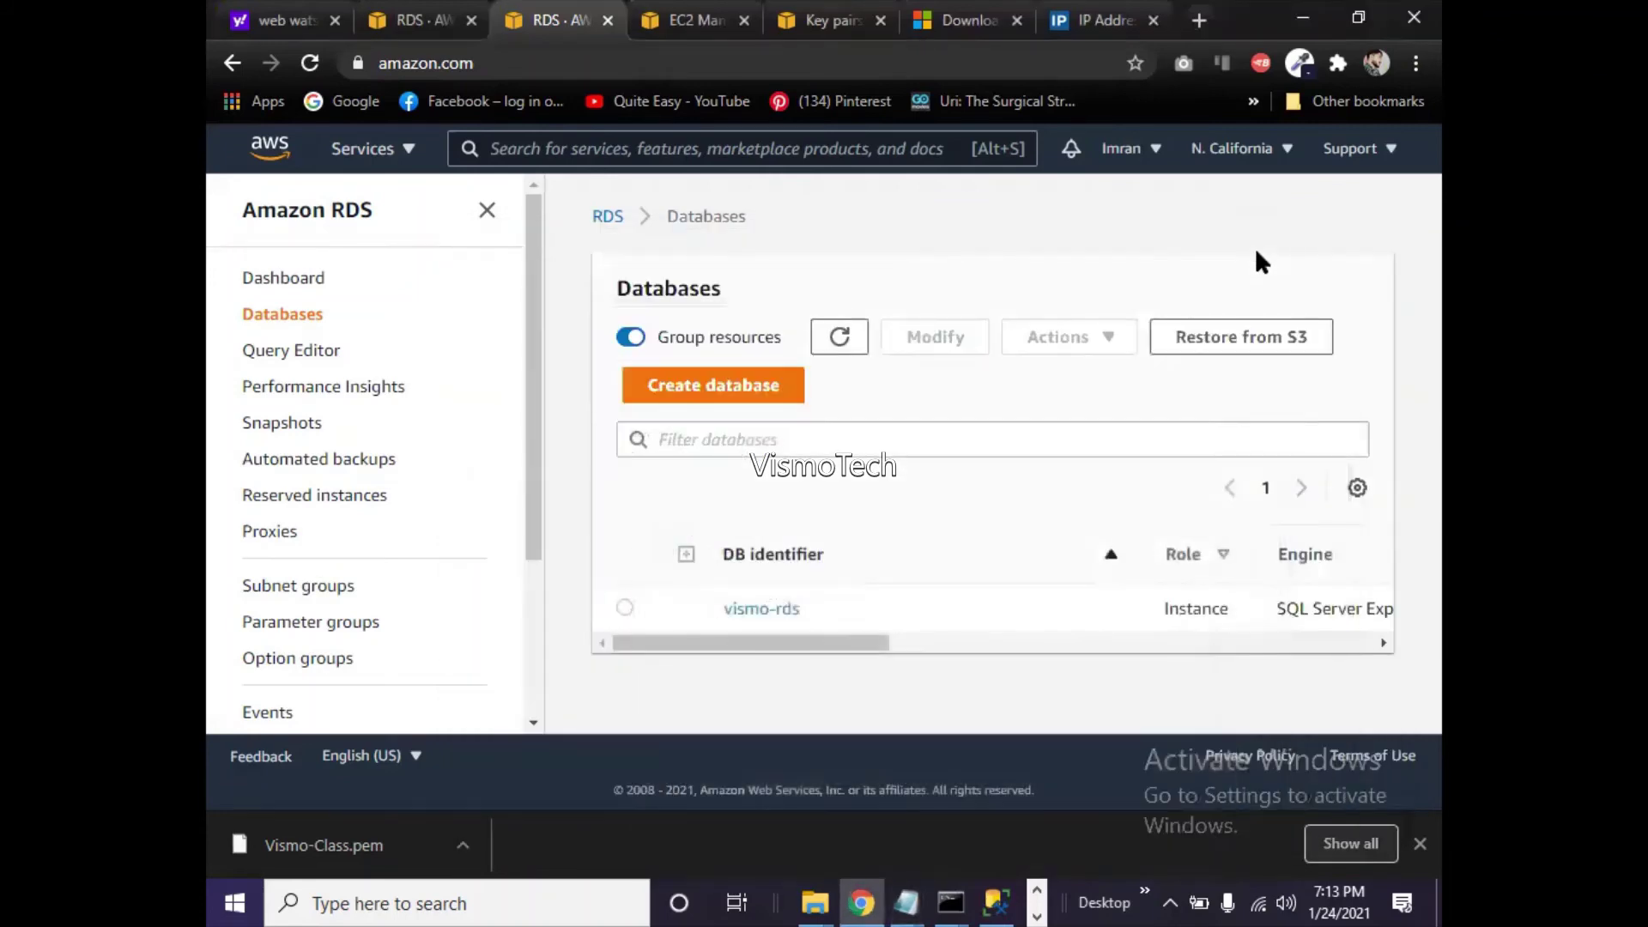
- In SSMS Object Explorer, expand the vismodb database and its Tables folder
click(997, 901)
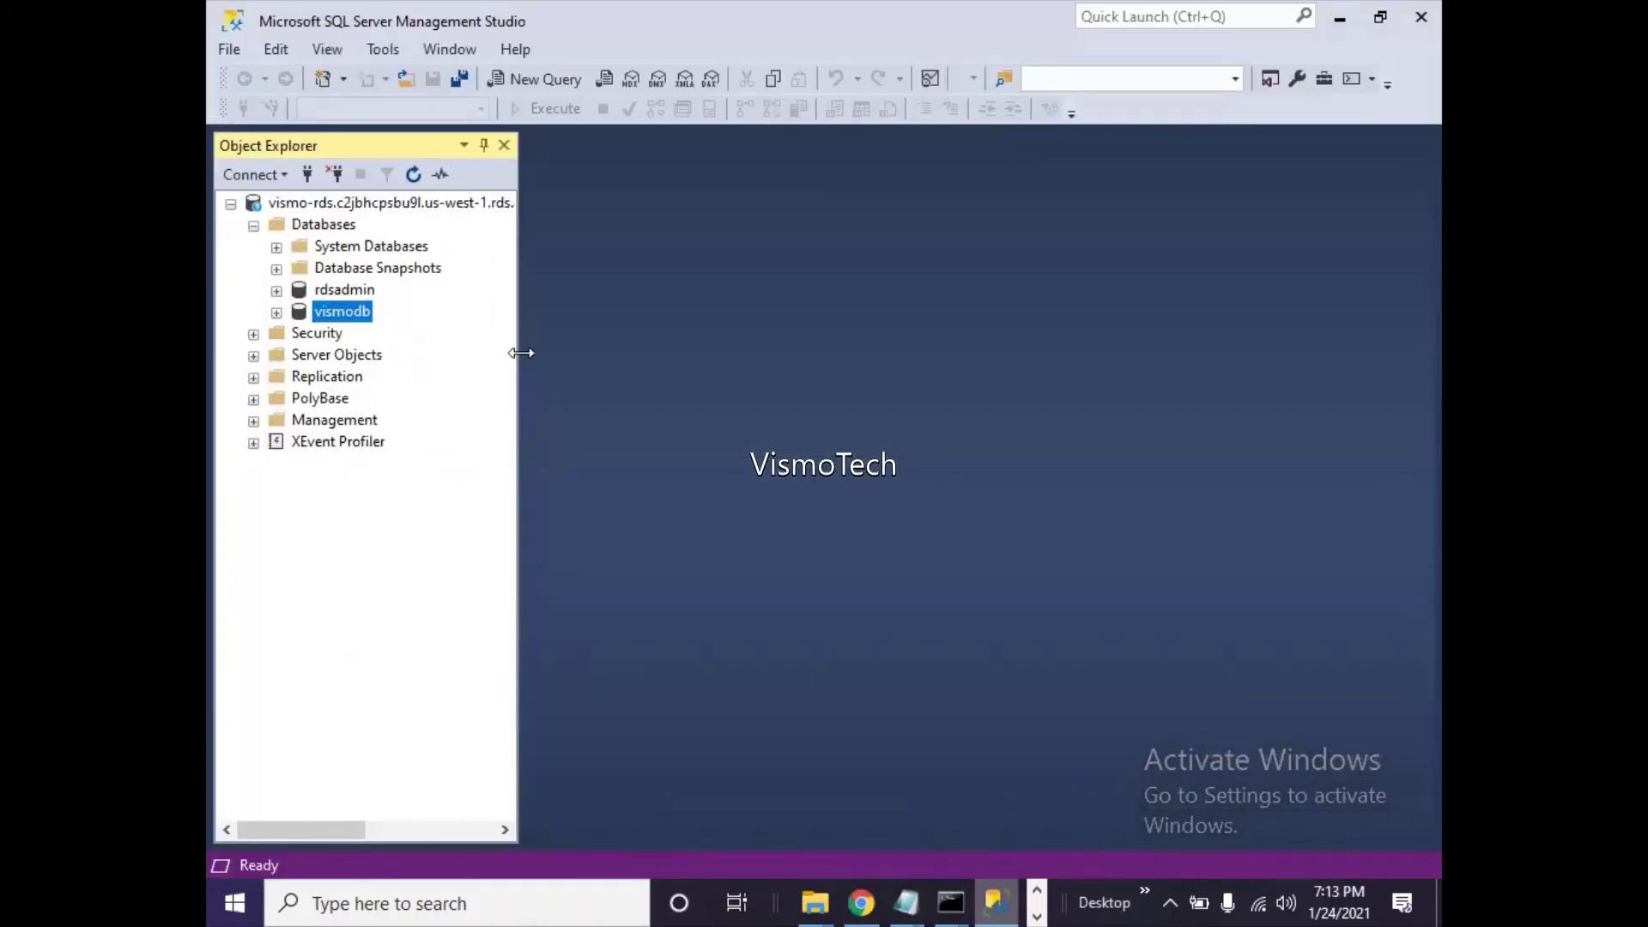
click(277, 312)
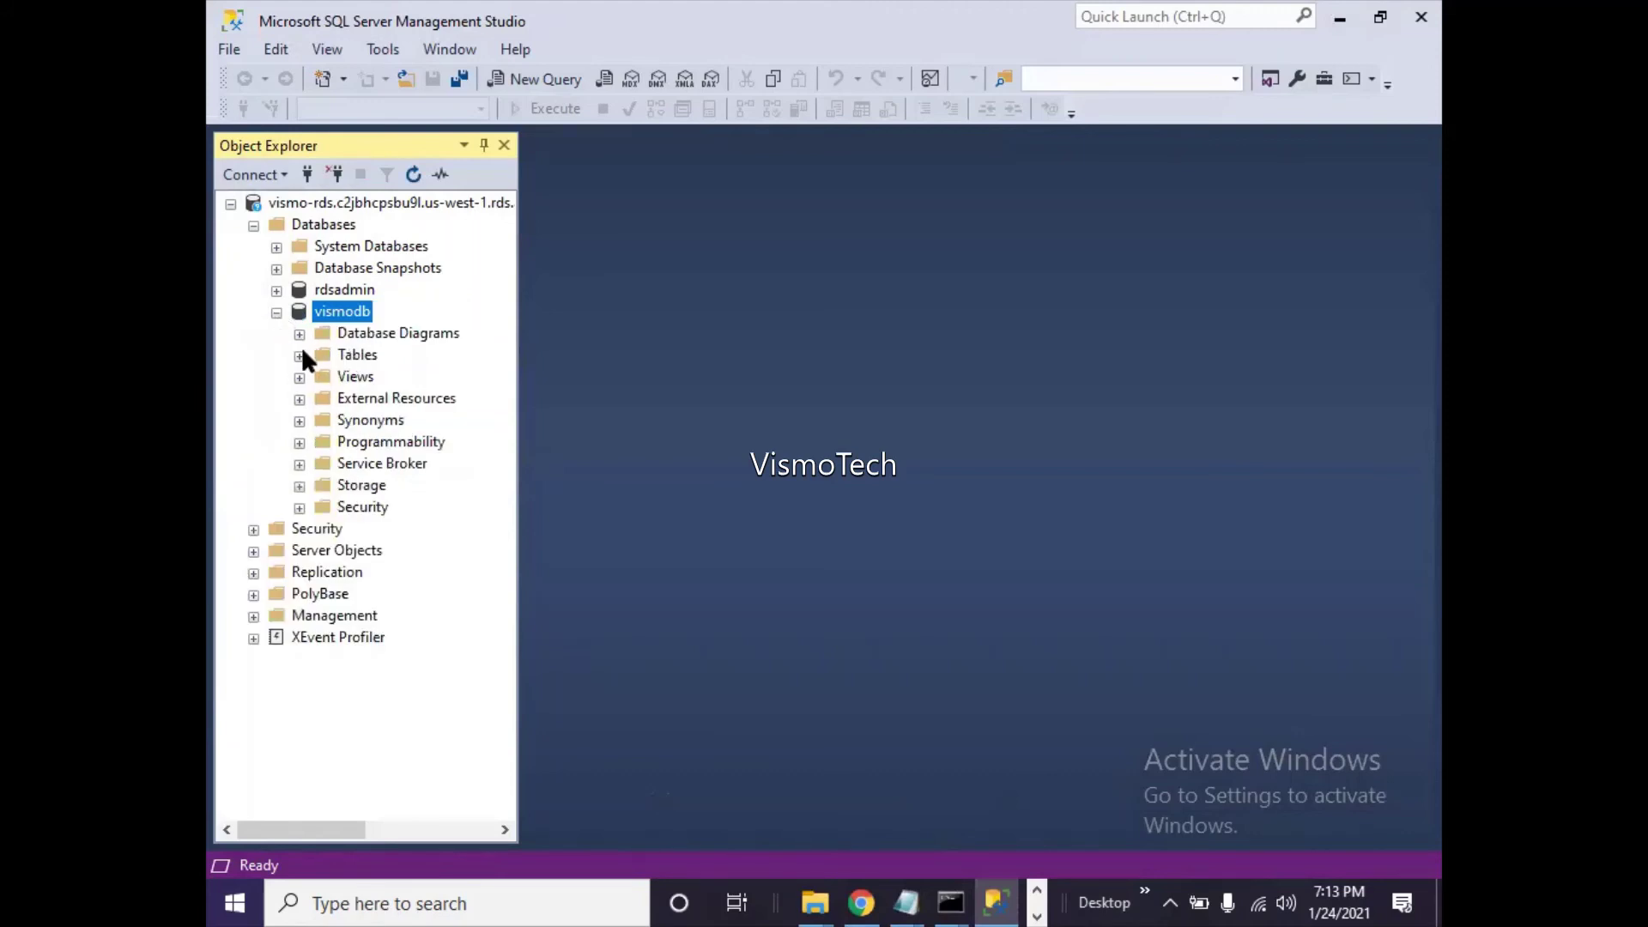
click(300, 355)
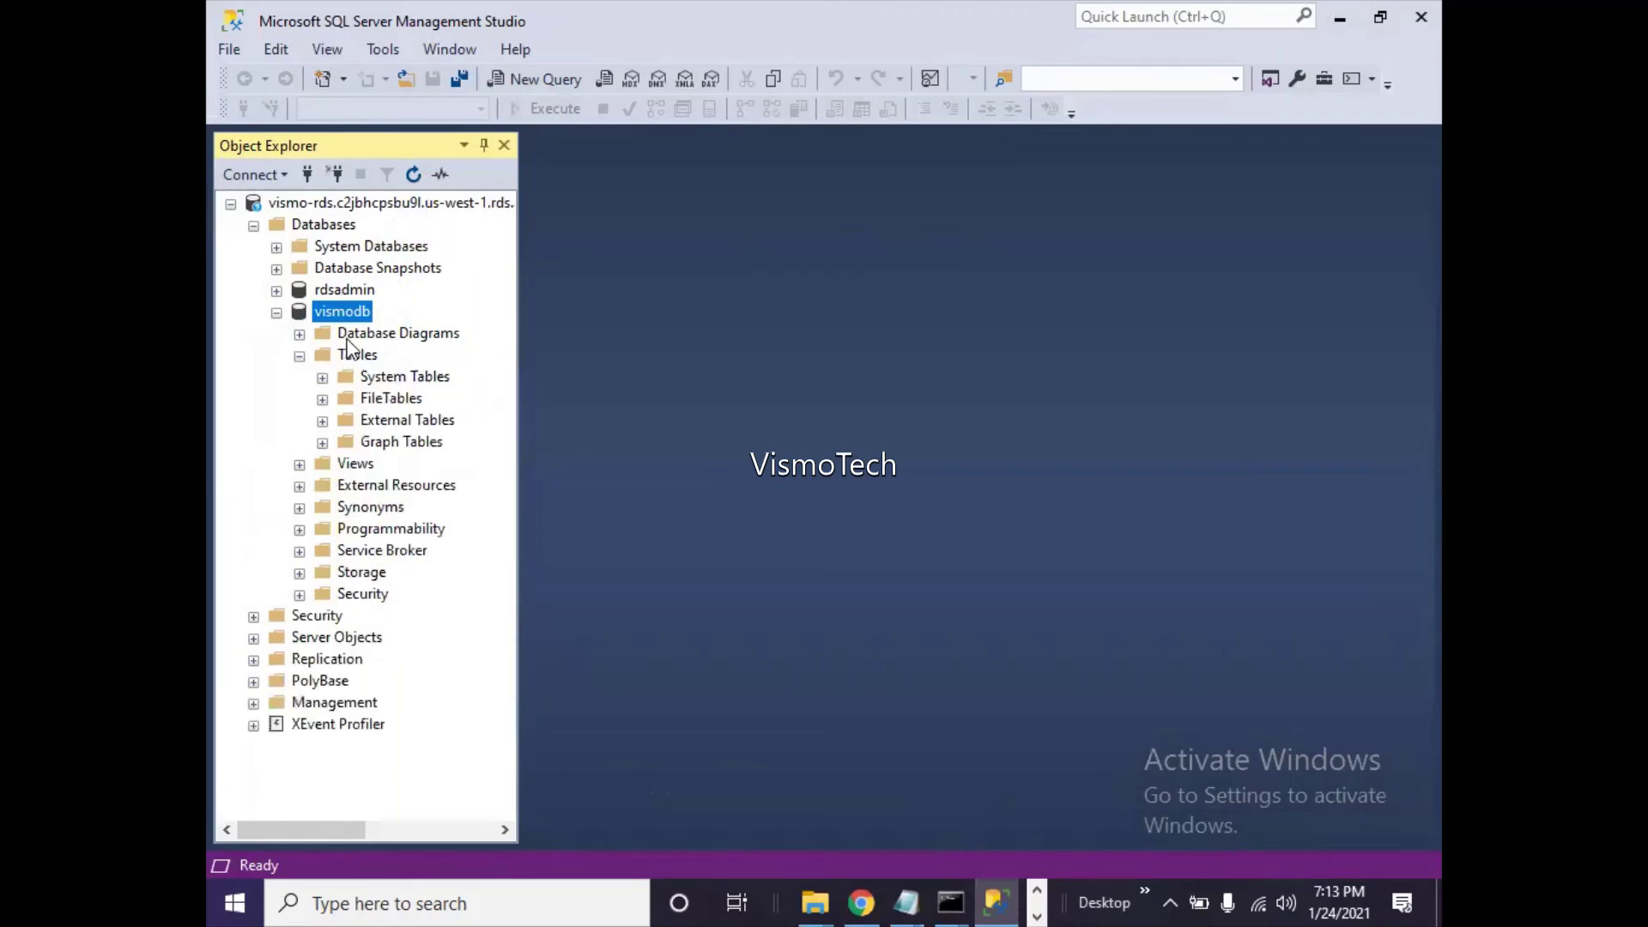
click(905, 902)
- Add a 'DB name : vismodb' line below the host line, save the file, and minimize Notepad
click(872, 826)
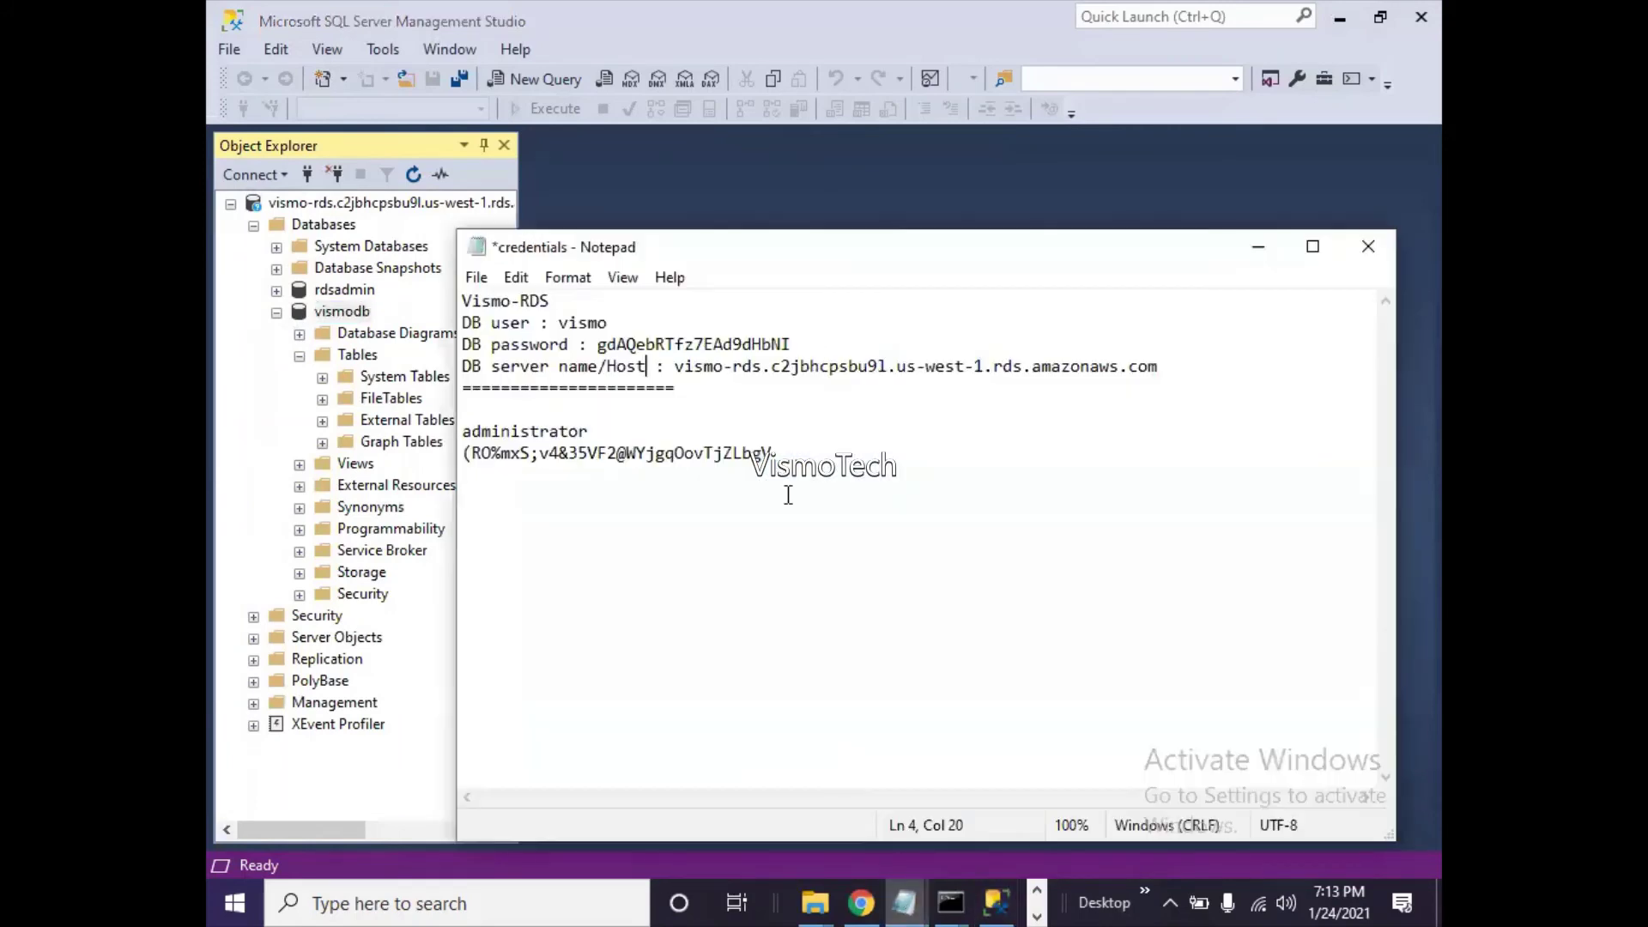
click(1174, 360)
key(Return)
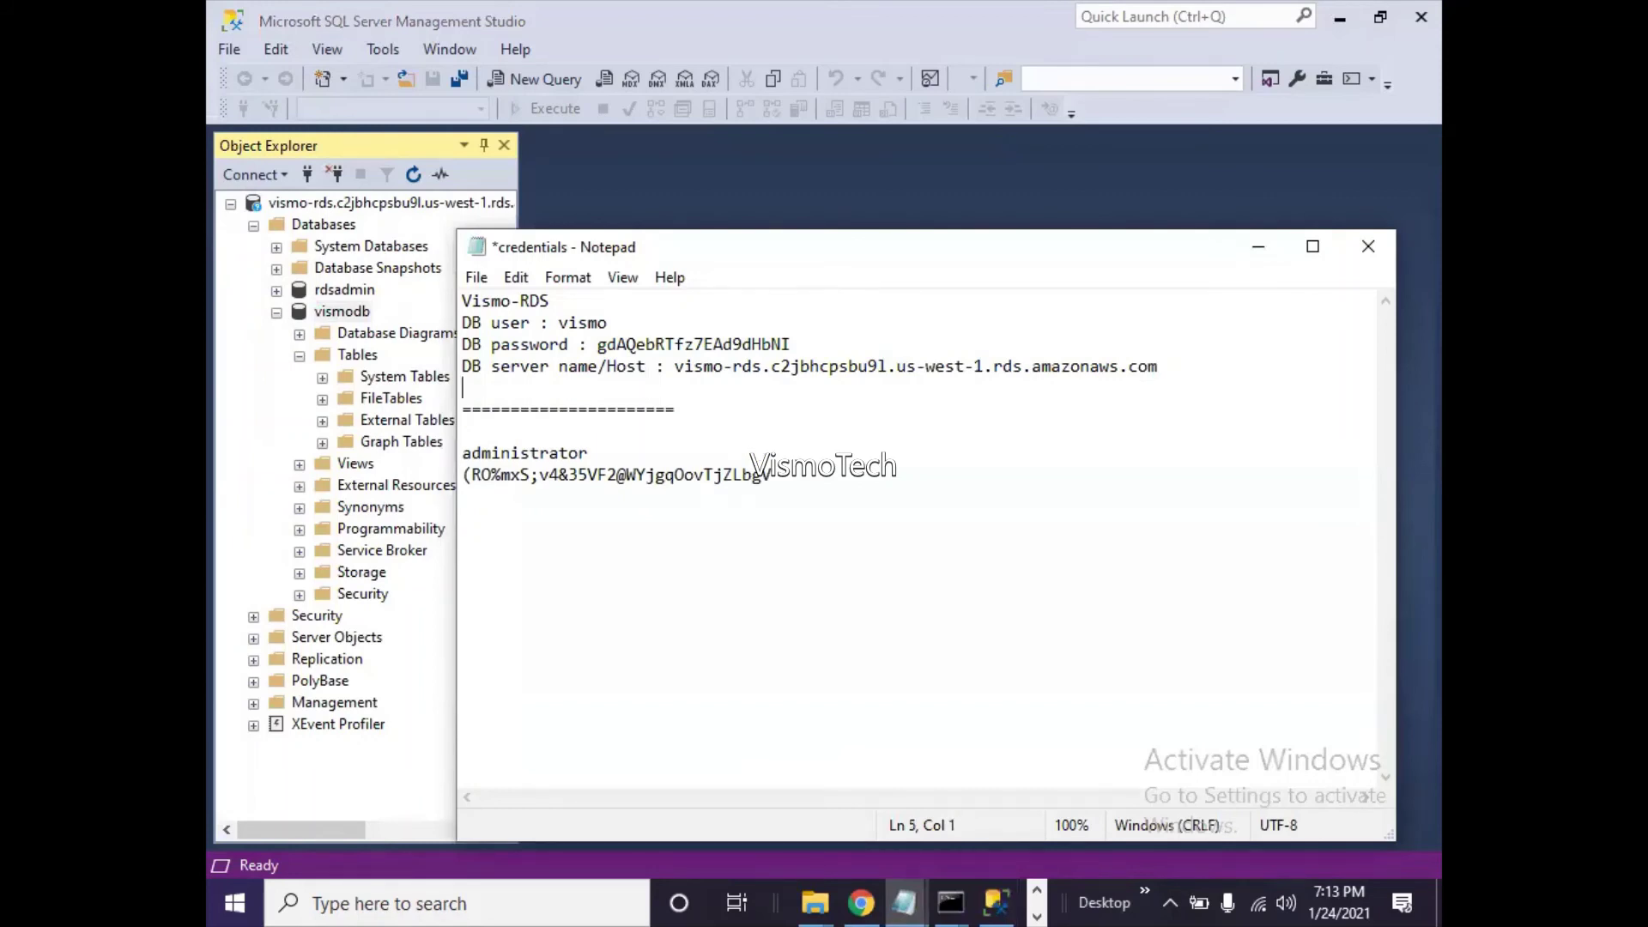
text(DB name : vismodb)
key(ctrl+s)
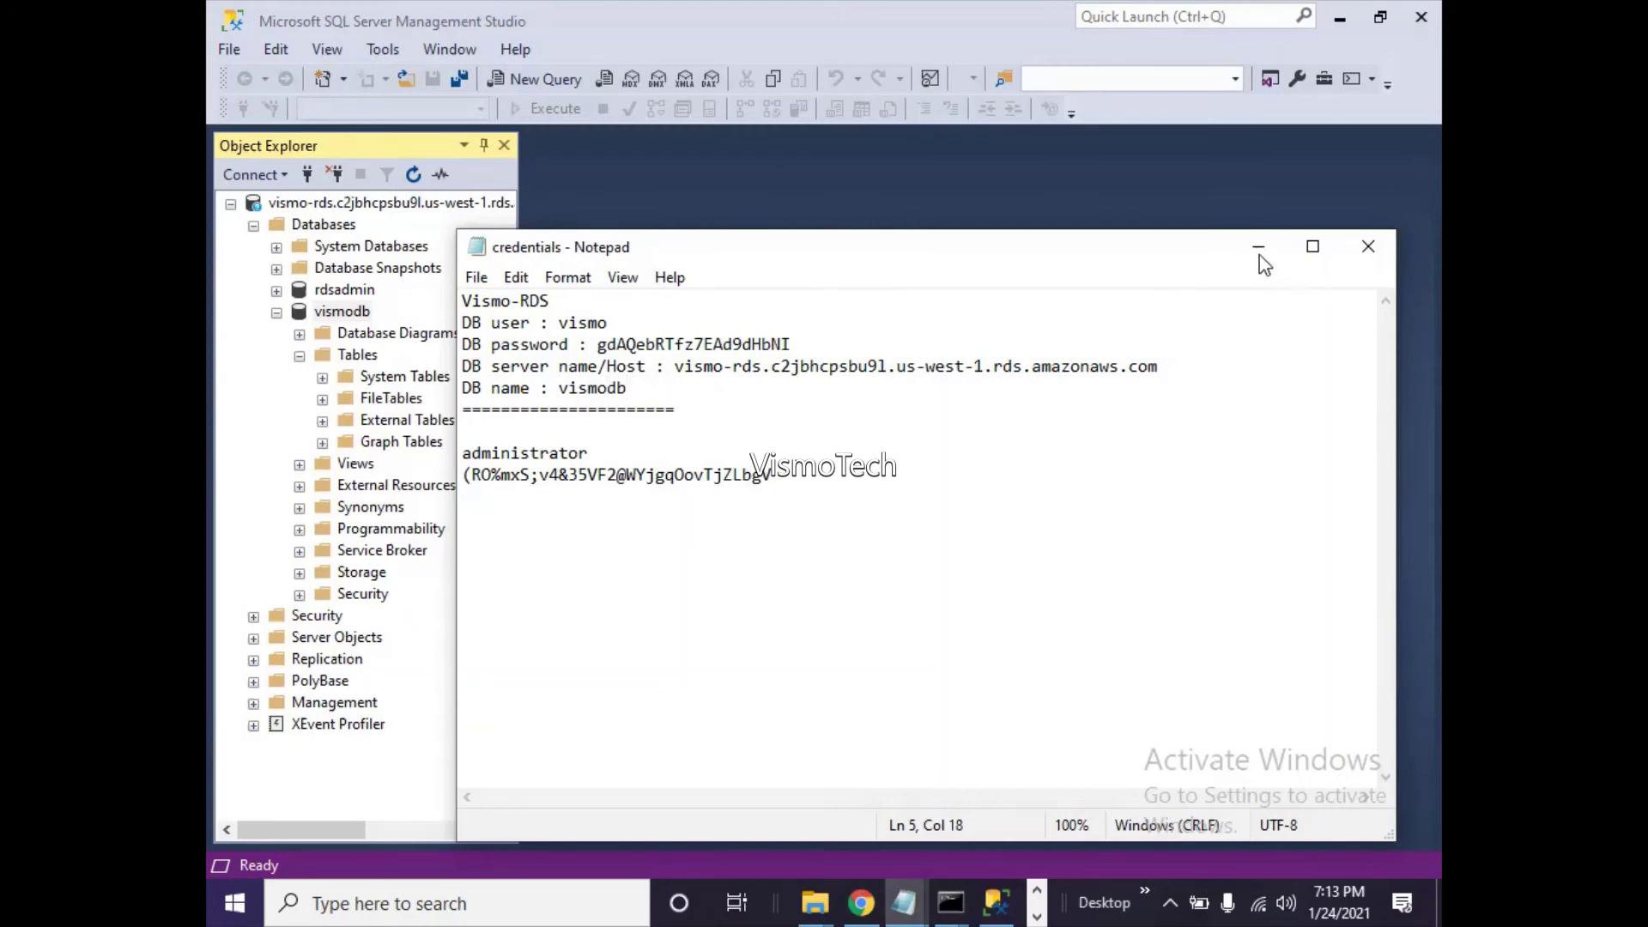
click(1257, 247)
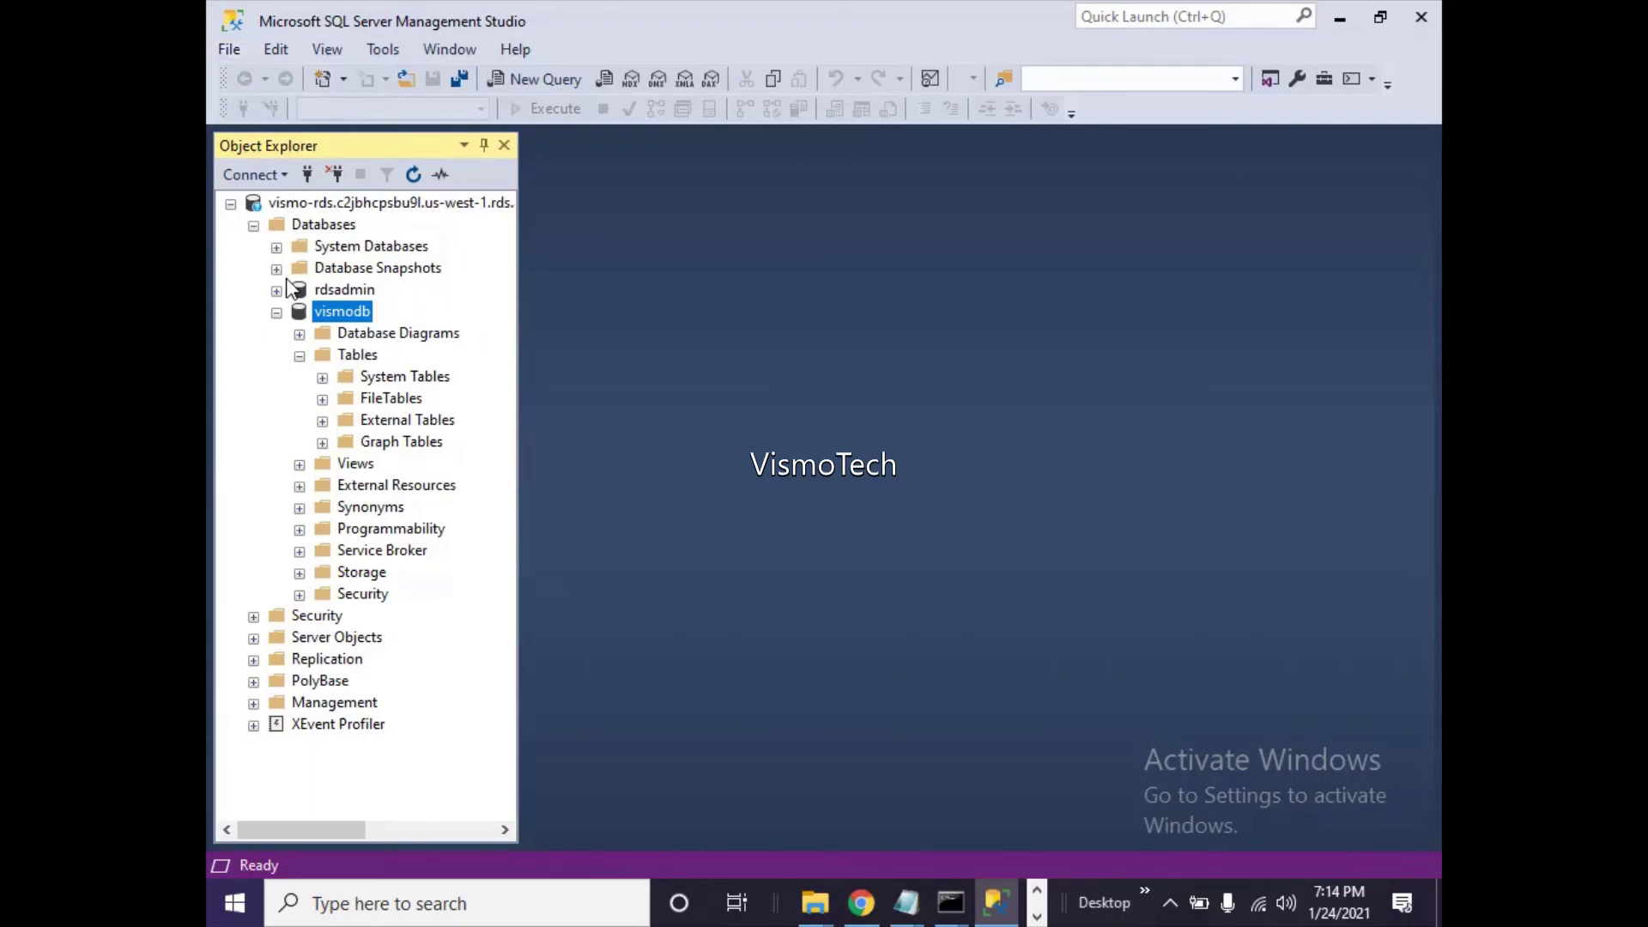
- Collapse vismodb in Object Explorer and minimize SQL Server Management Studio
click(276, 312)
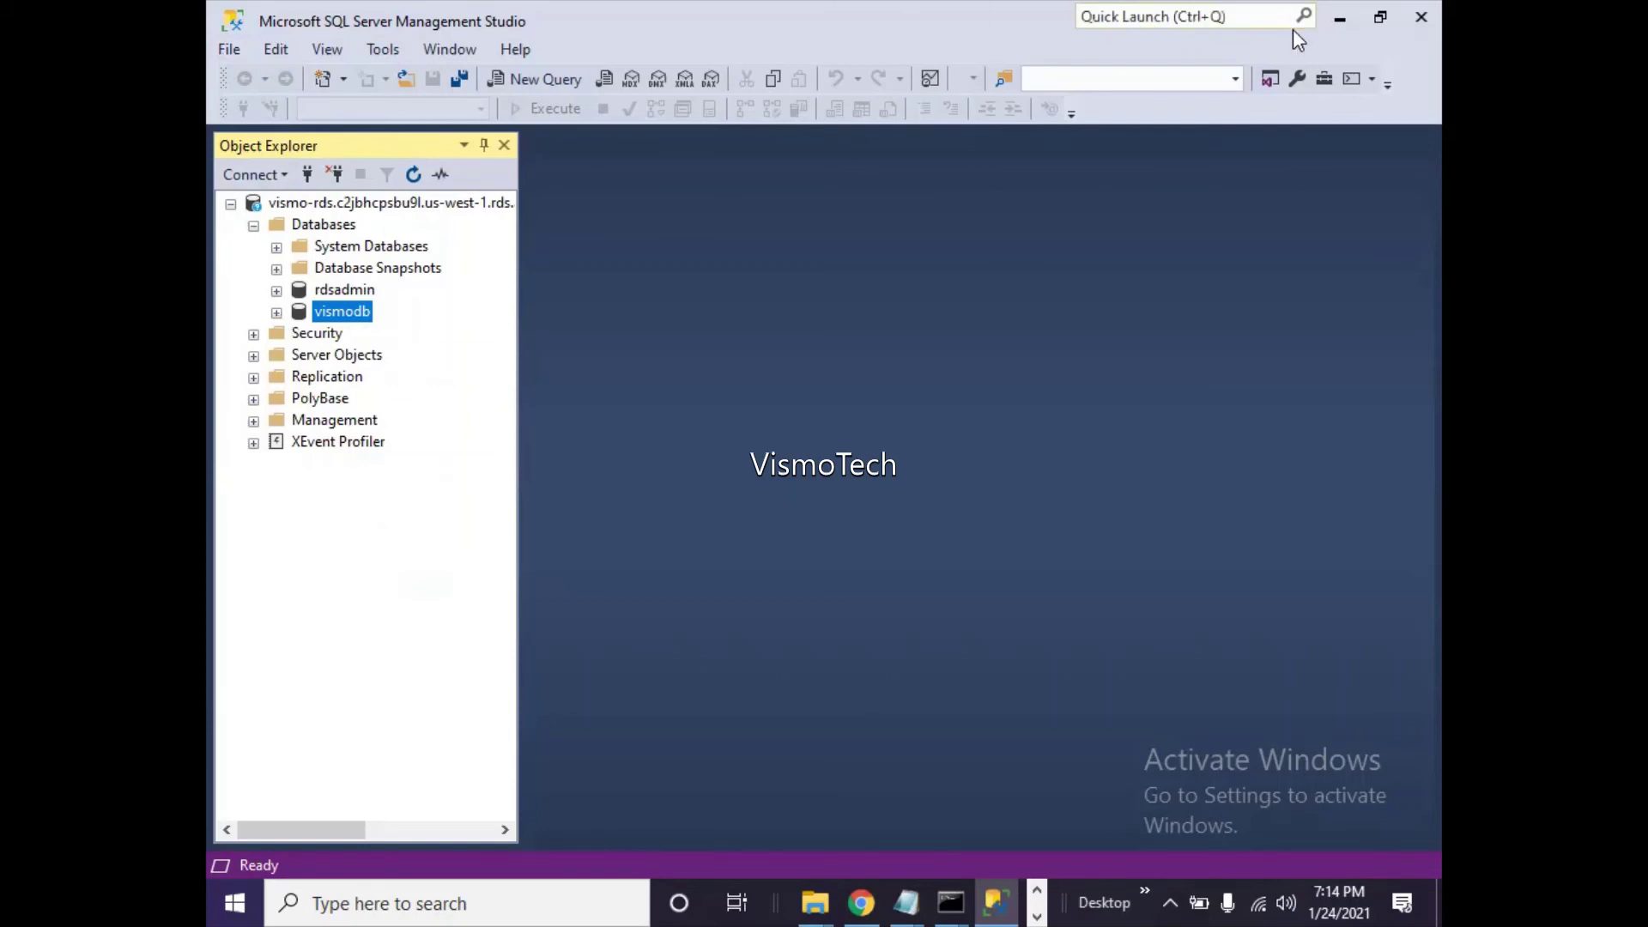
click(1341, 27)
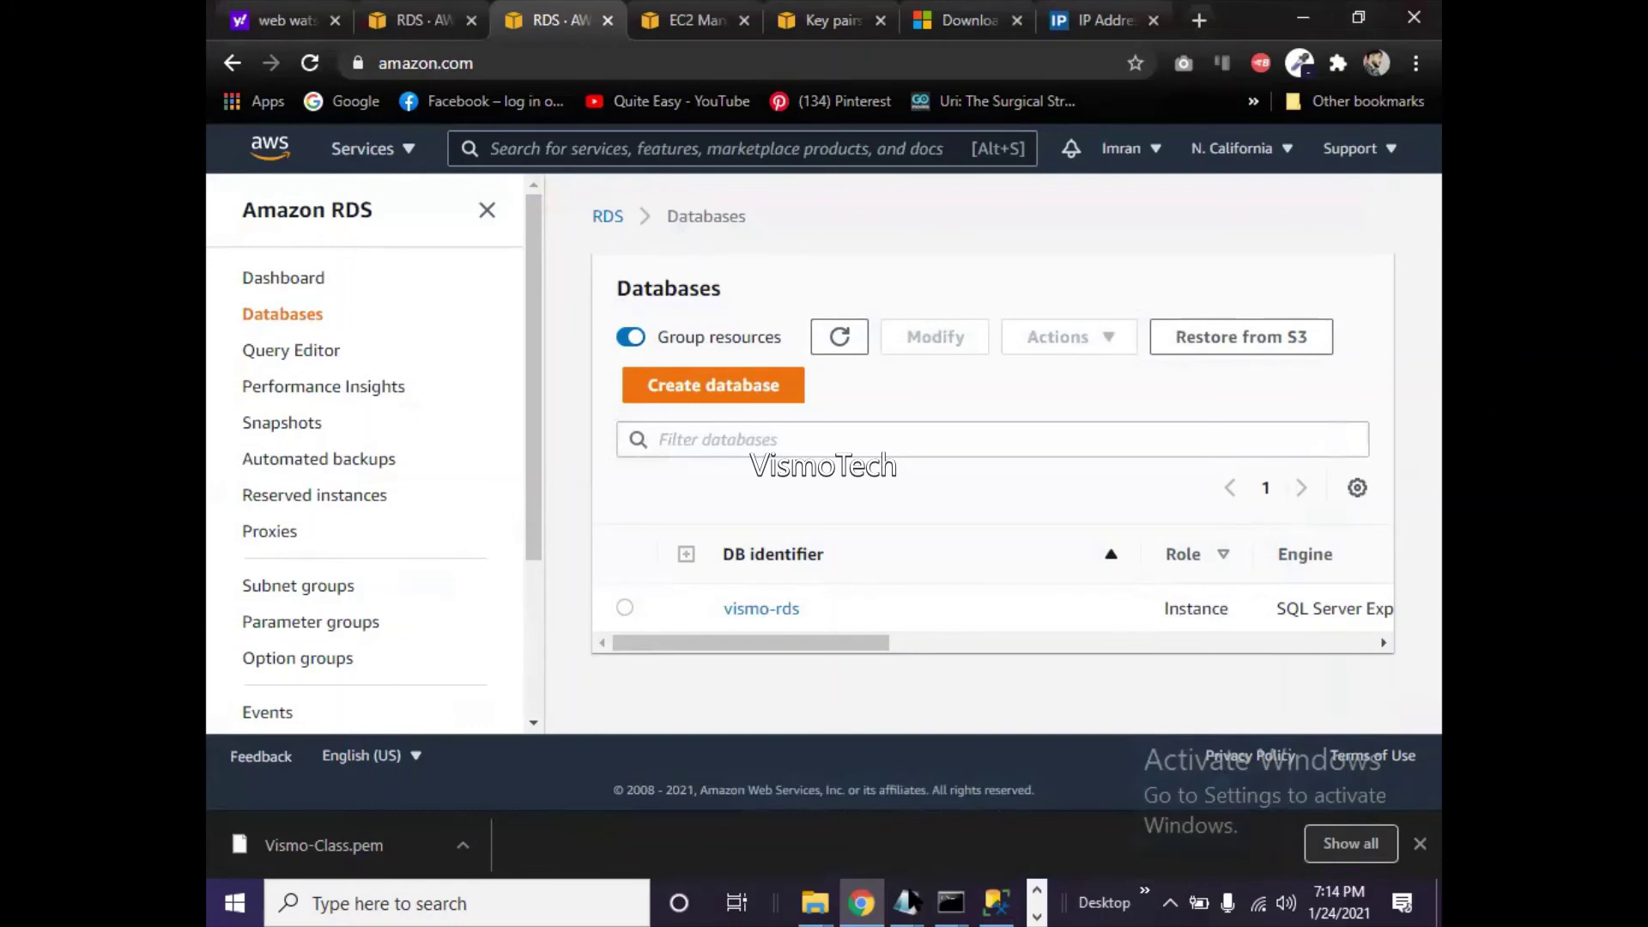
mouse_move(912, 900)
click(823, 841)
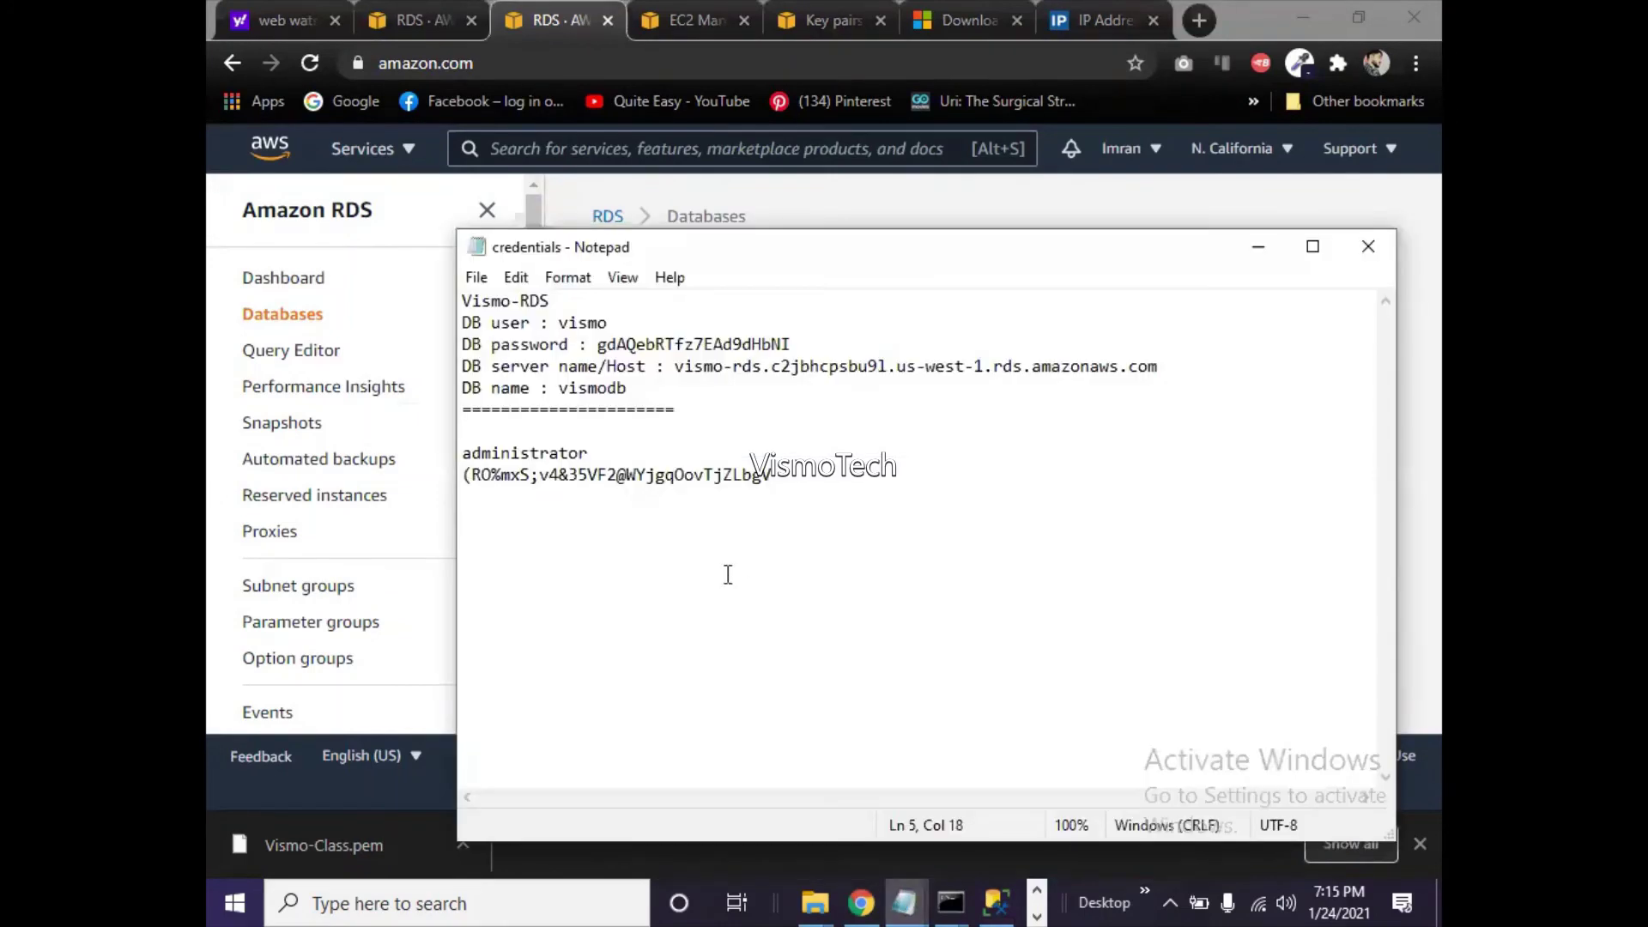
click(1169, 365)
drag(1169, 364, 454, 326)
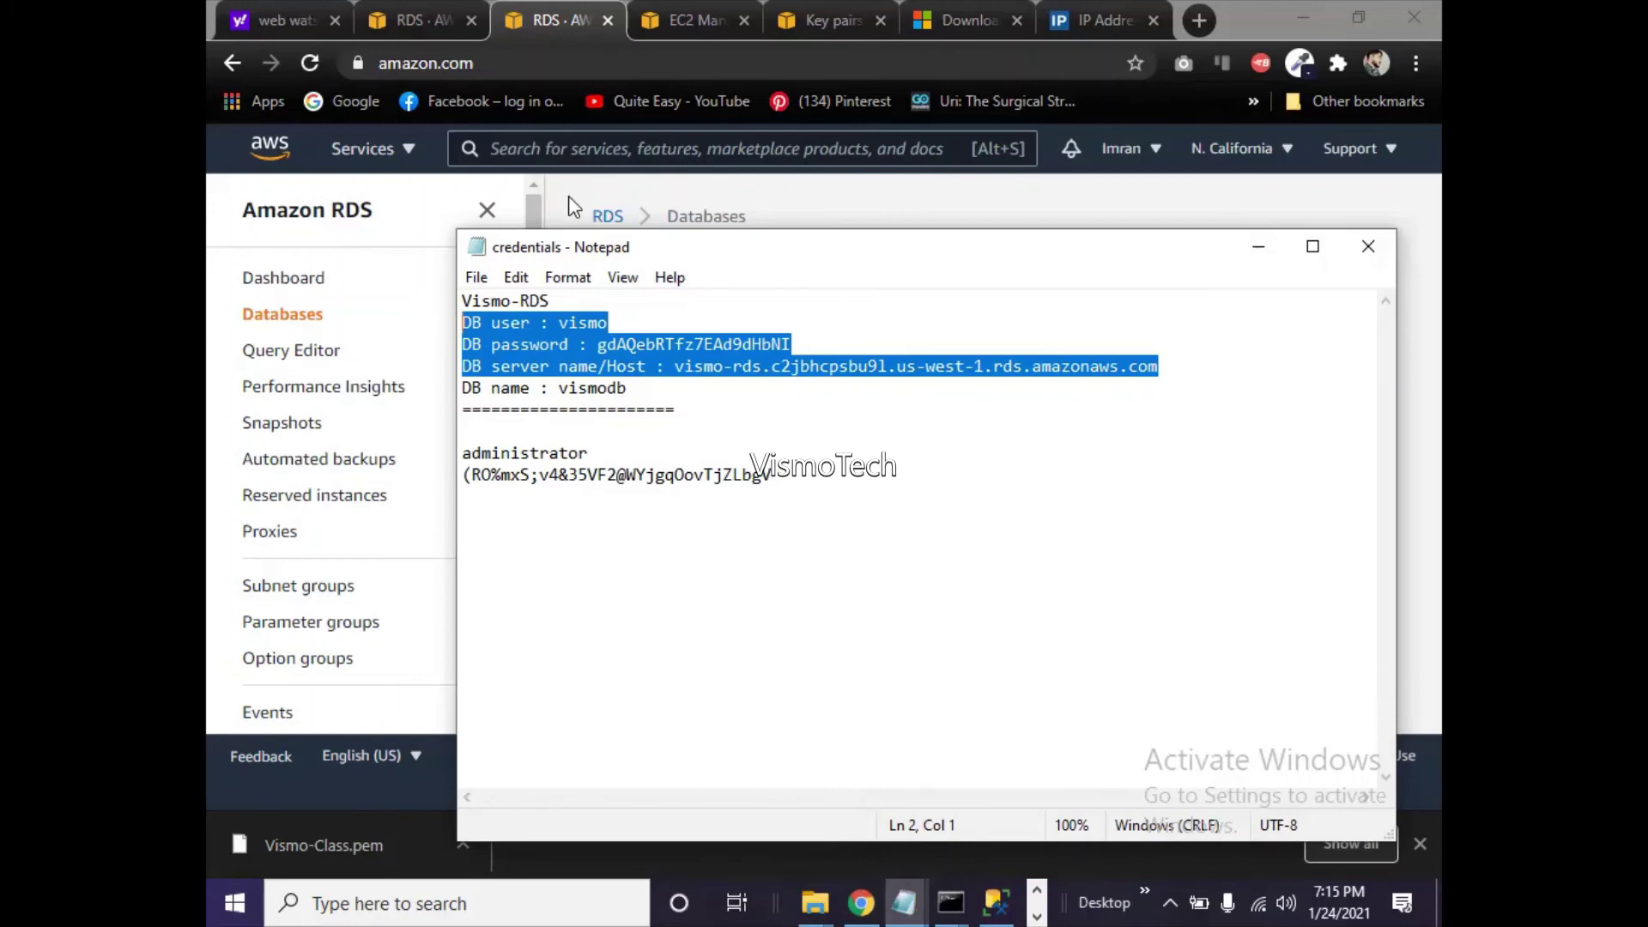
click(1258, 248)
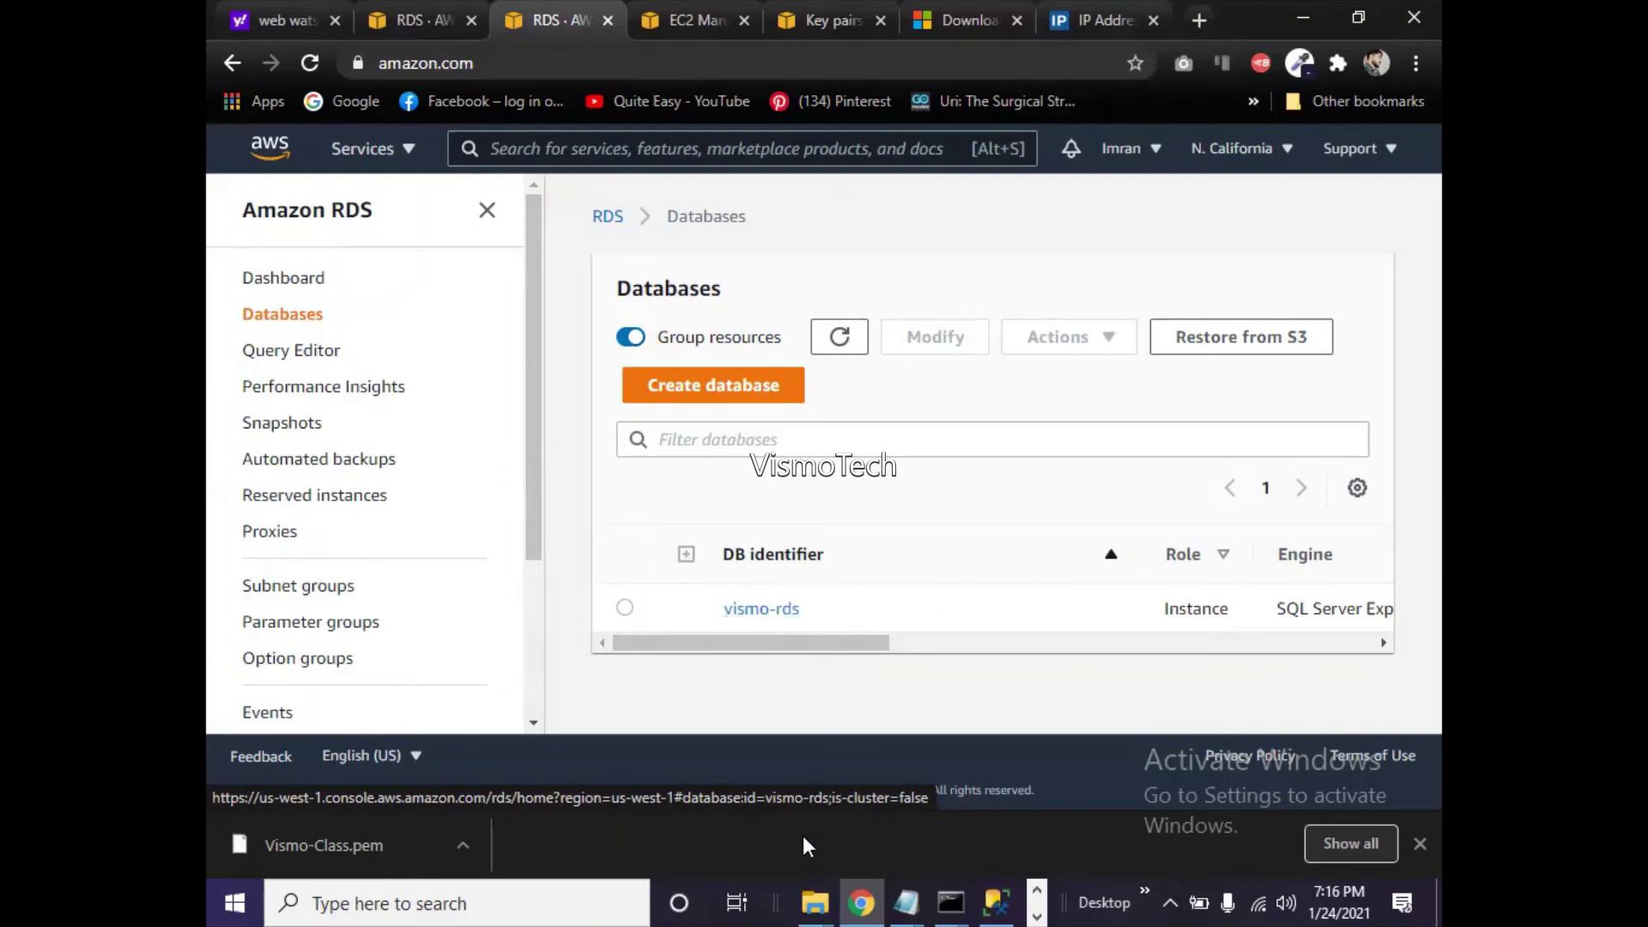
- Bring the Notepad credentials file forward and select the connection details through the host line
click(905, 901)
click(850, 853)
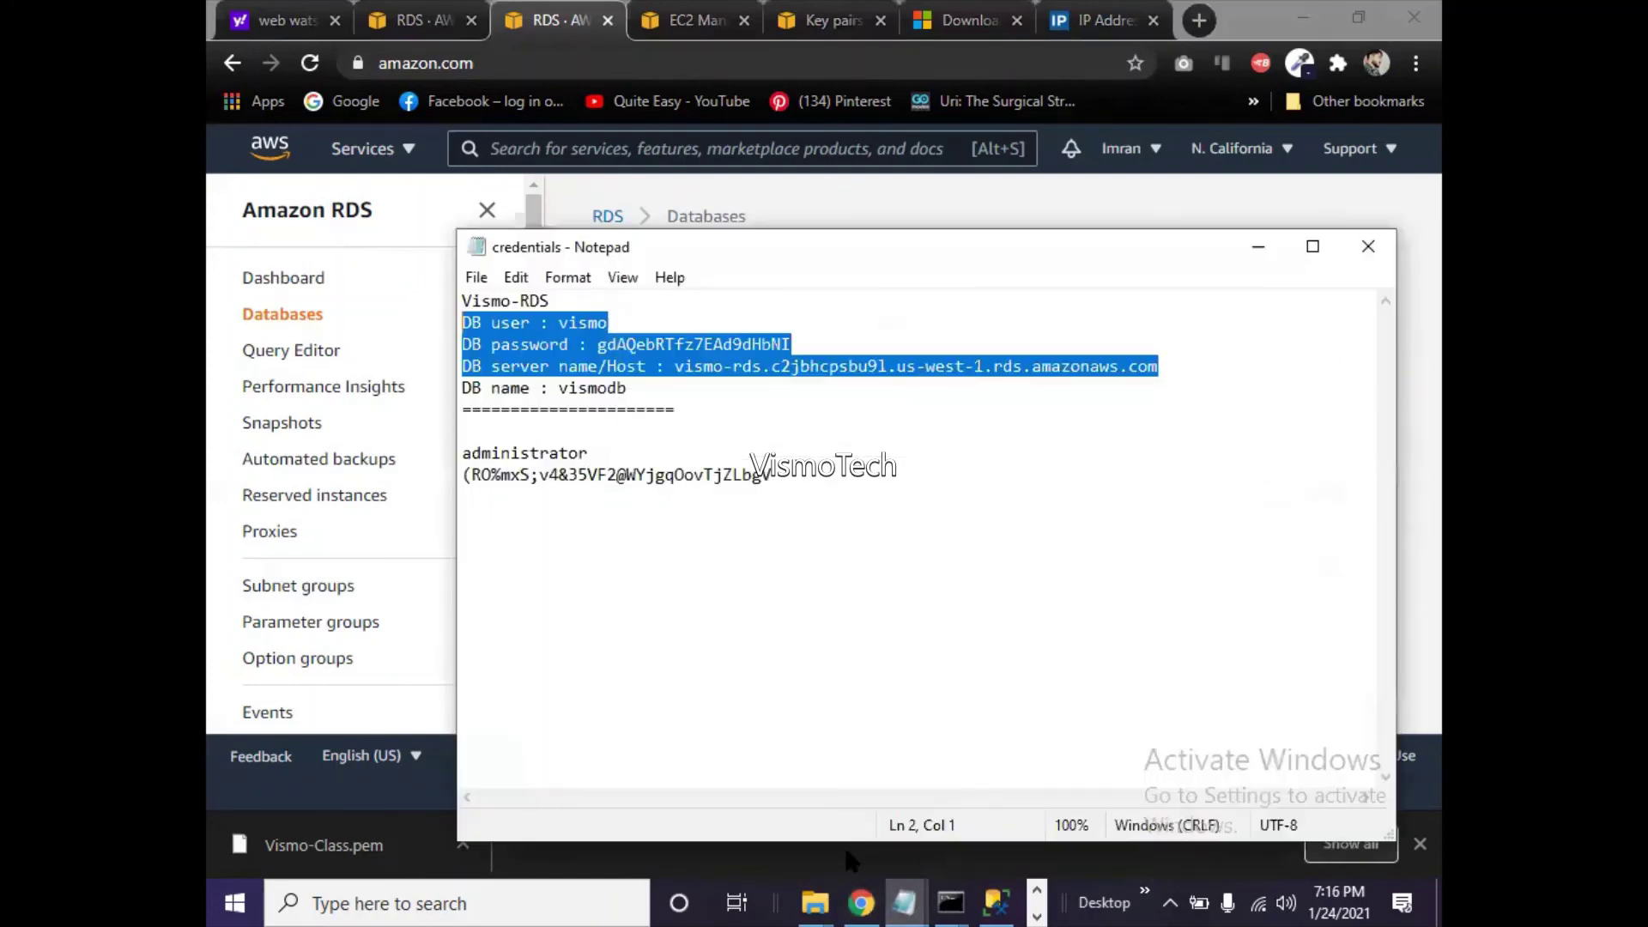
click(790, 417)
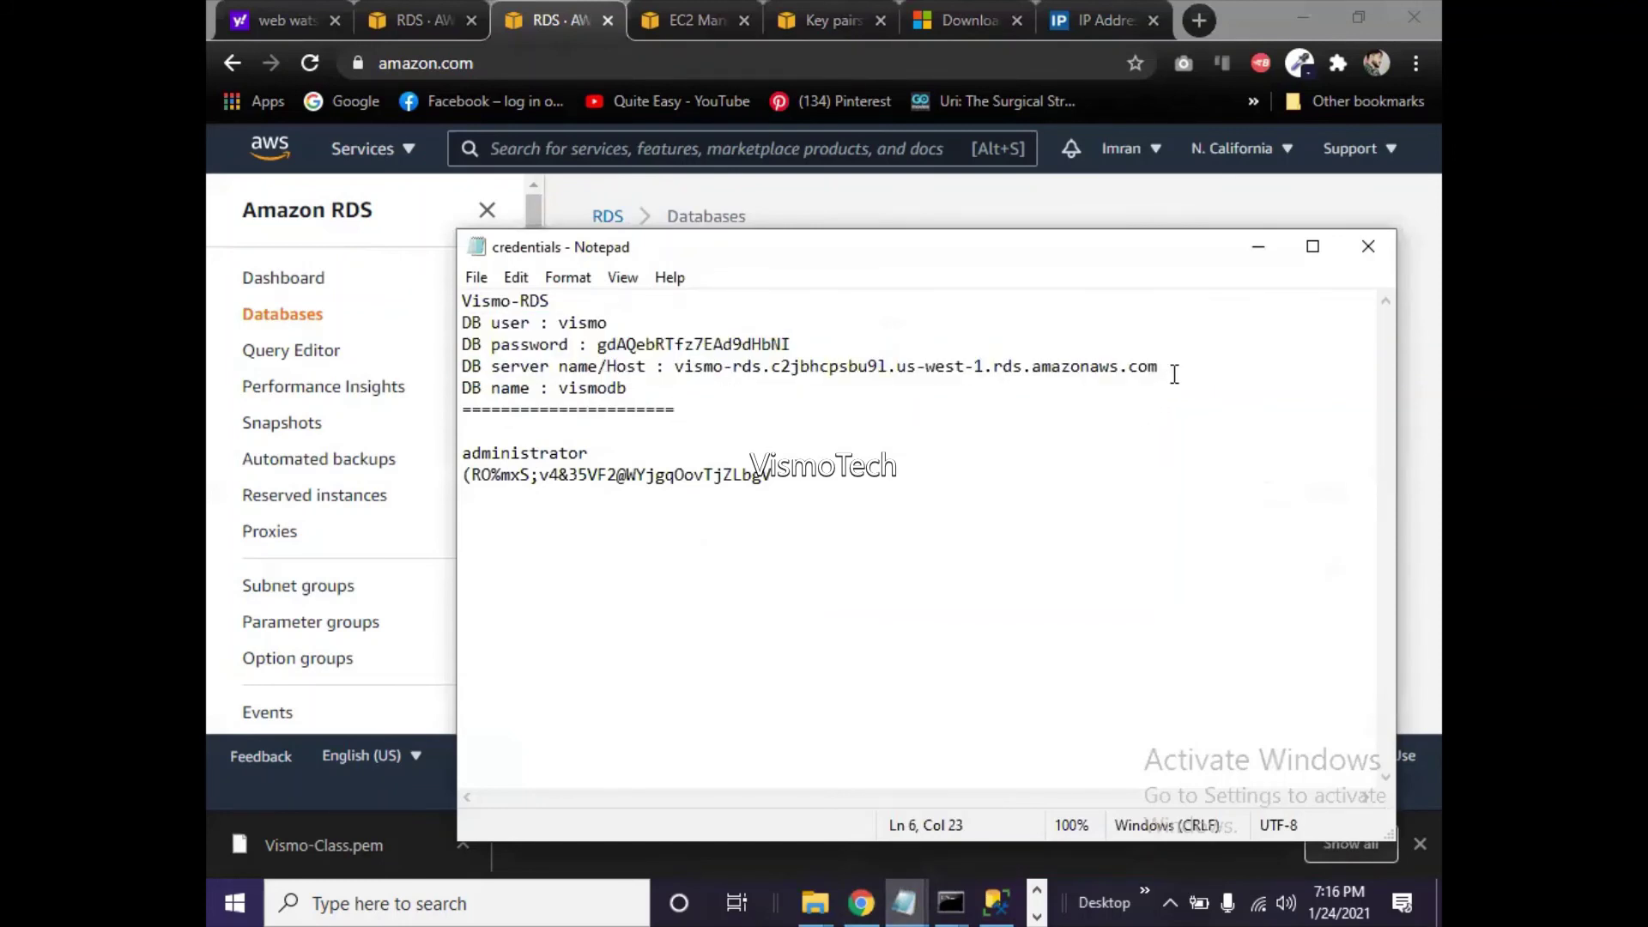
drag(1174, 371, 461, 328)
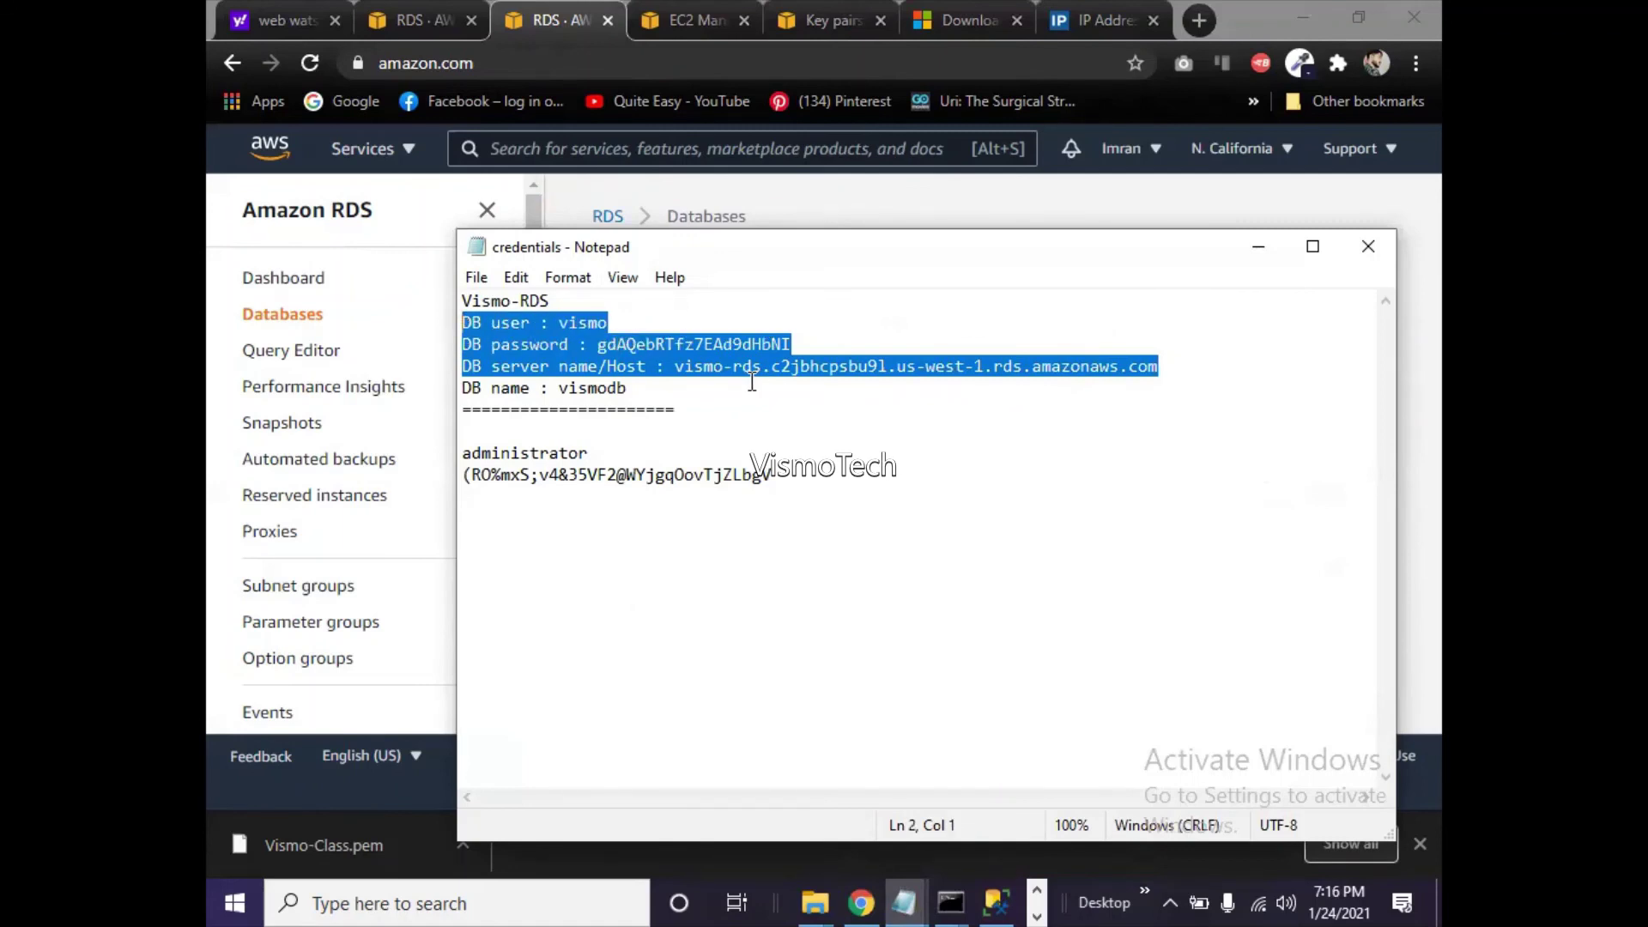
- Highlight the database server host name and the database name vismodb, then open a new Chrome tab
click(683, 369)
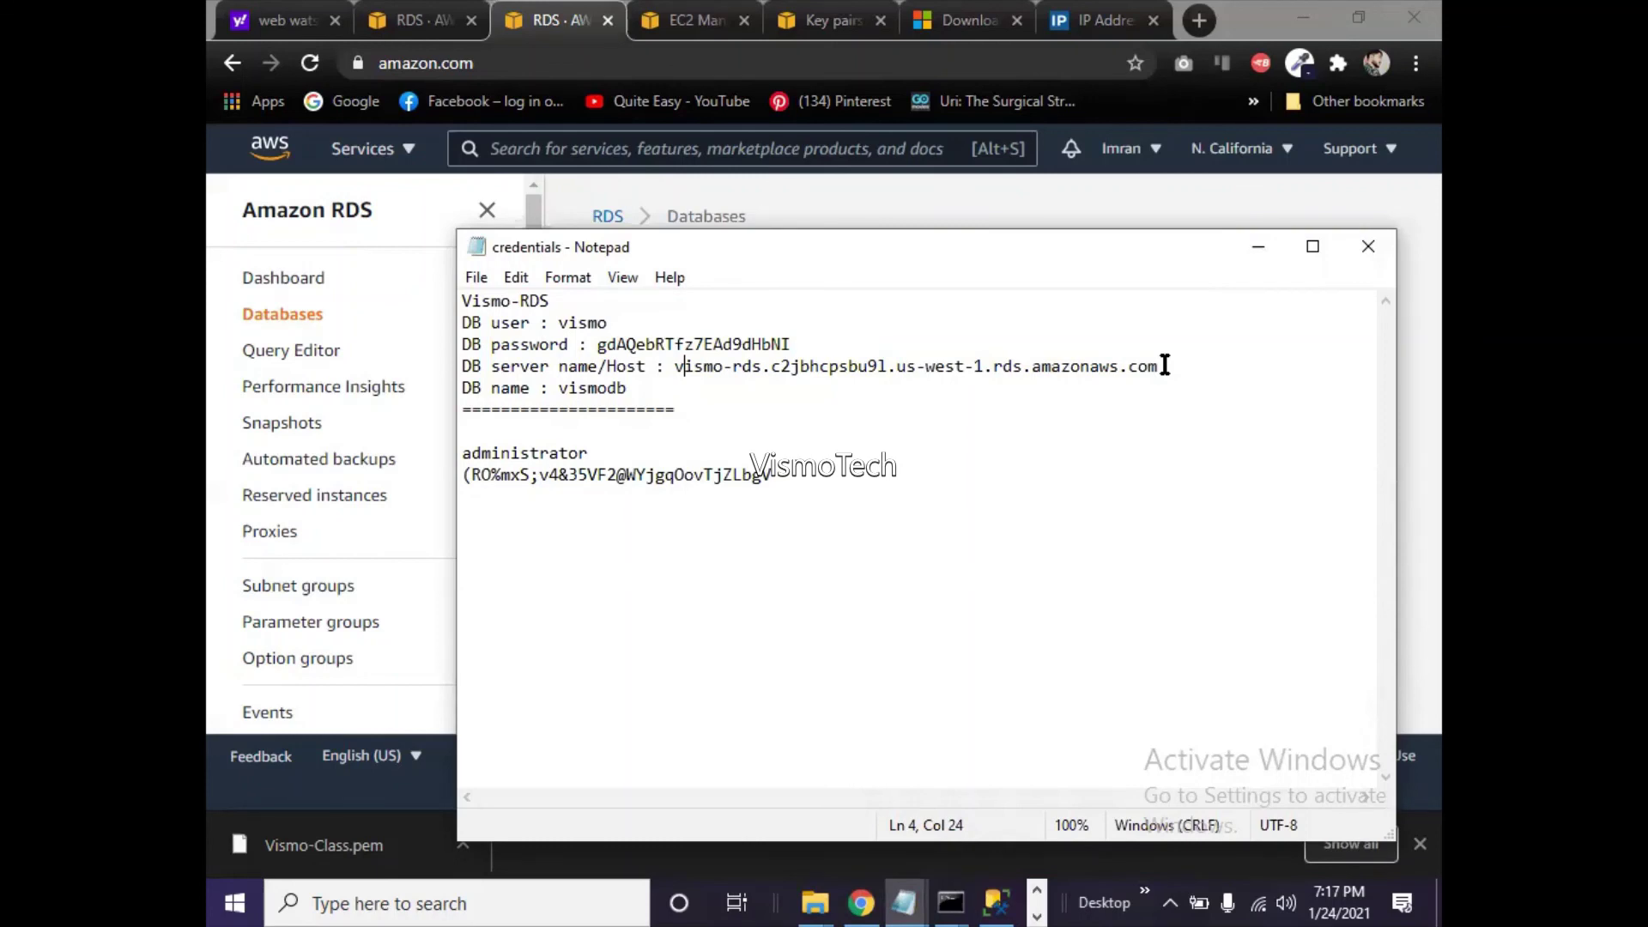
drag(1159, 364, 788, 339)
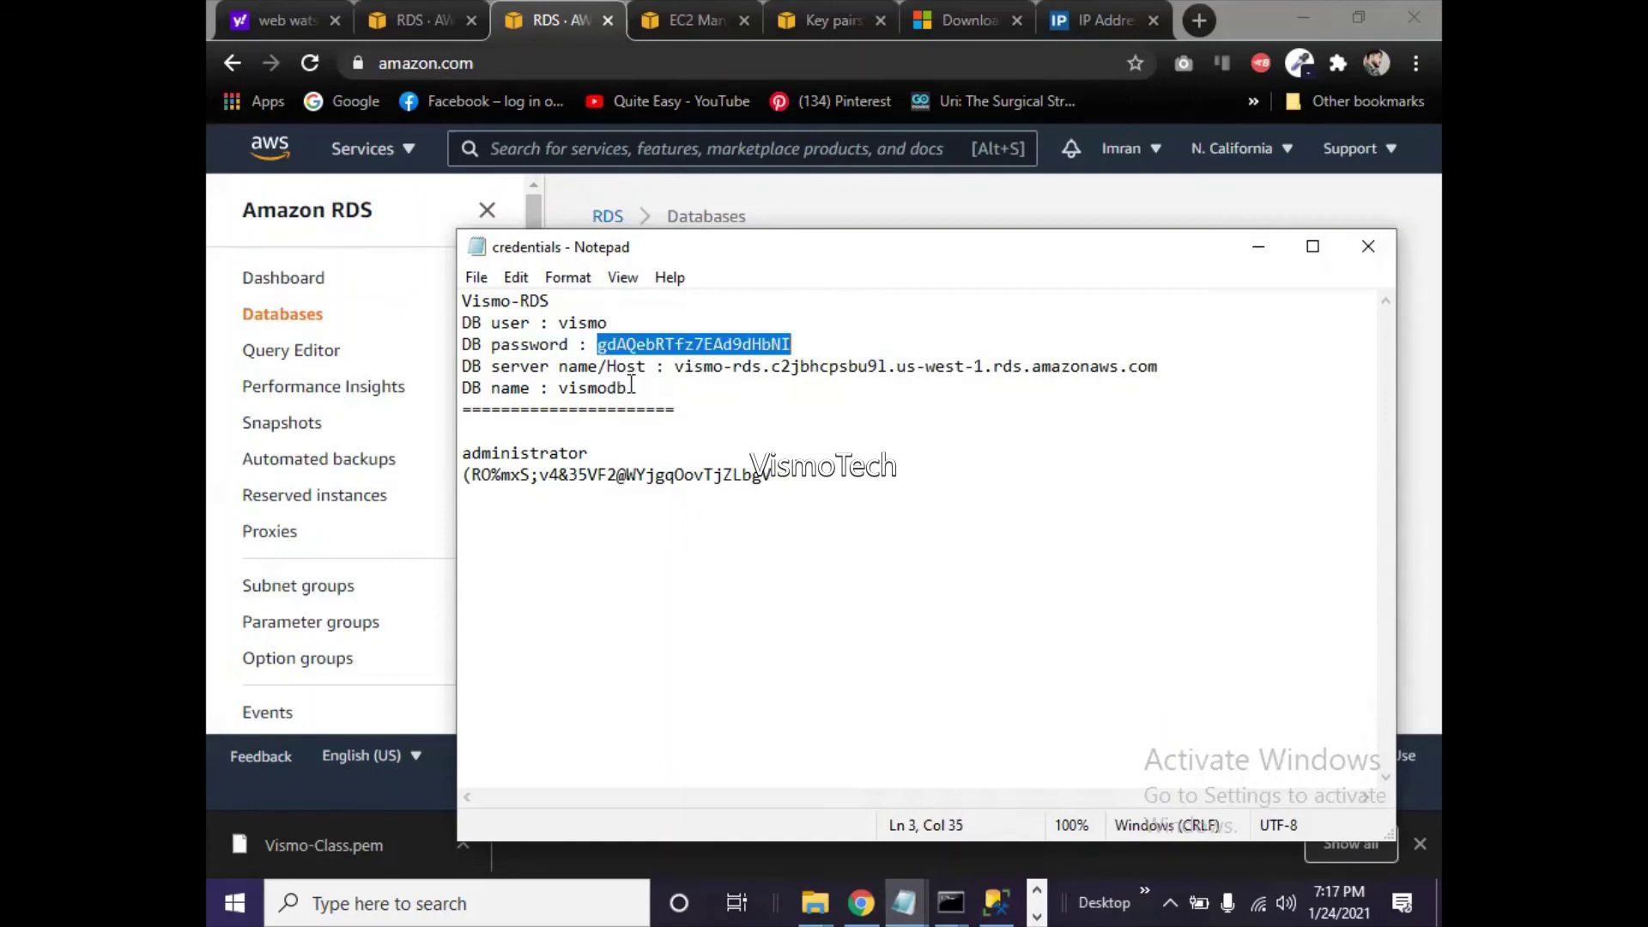
drag(630, 388, 557, 390)
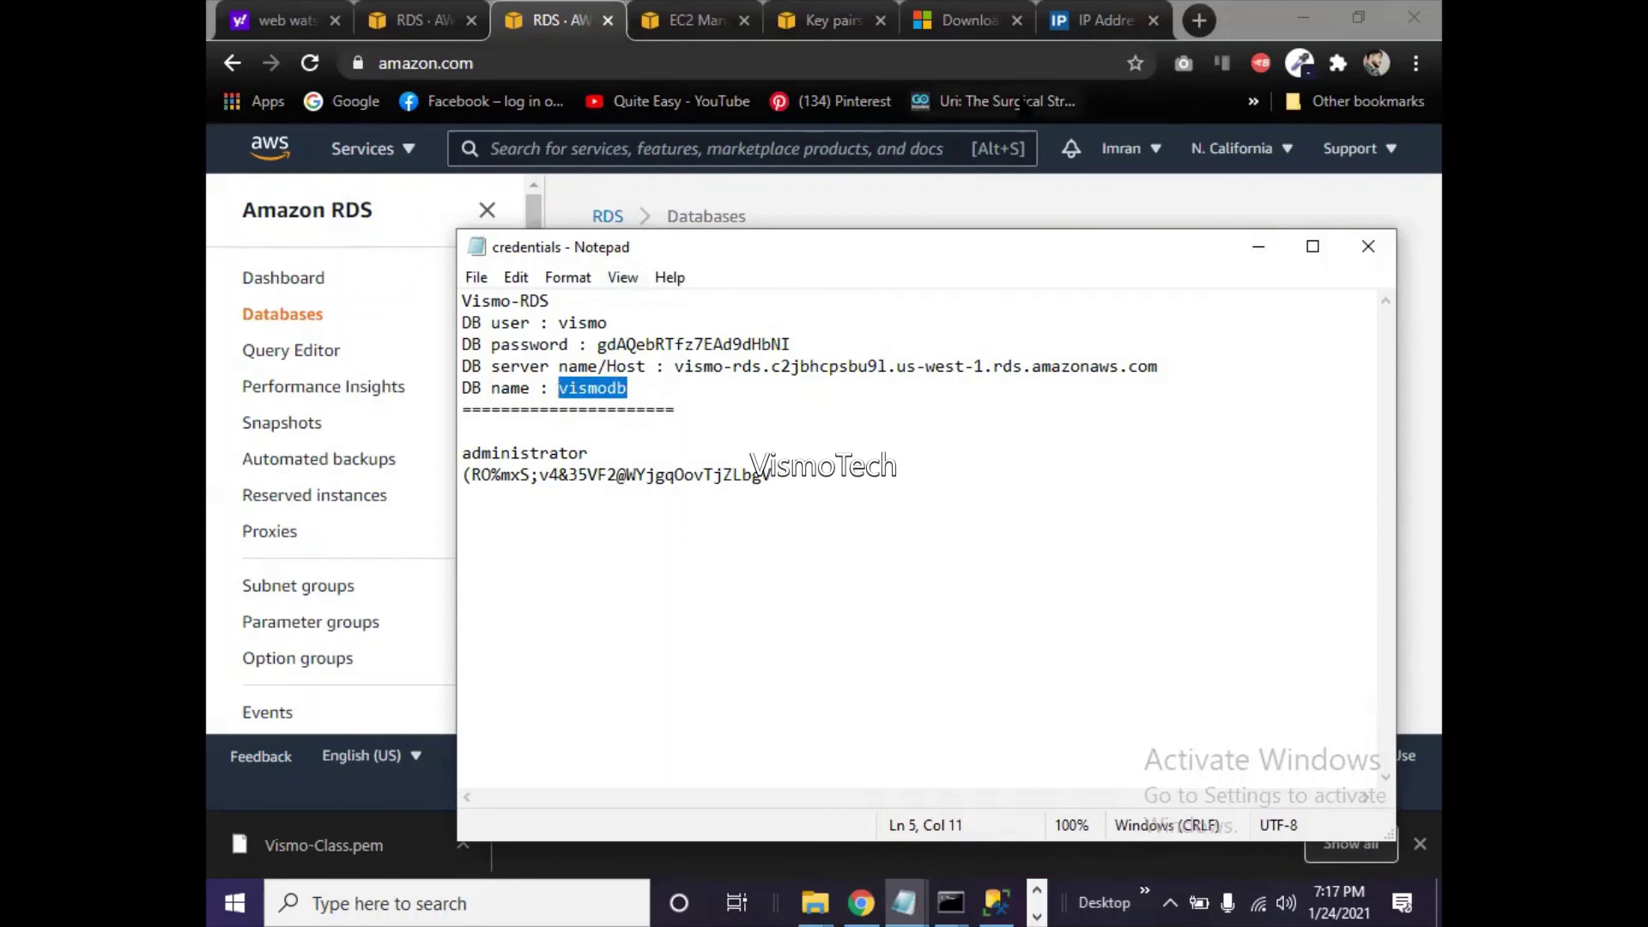
click(1196, 24)
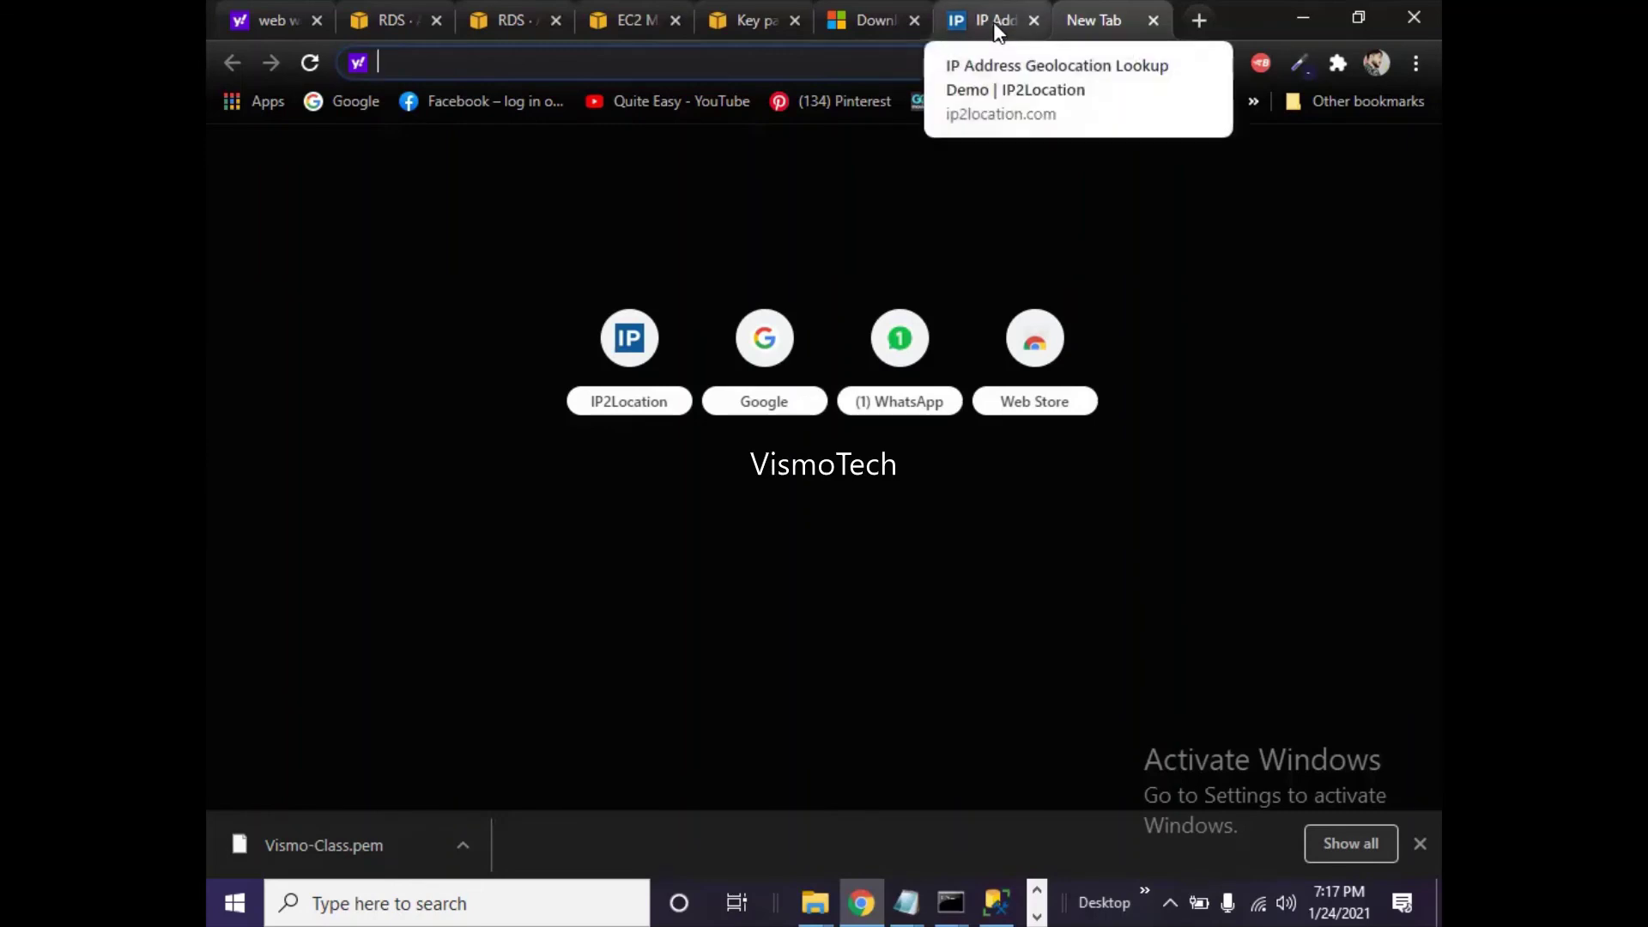
- Return to the EC2 Key pairs page and bring the Notepad credentials file in front of it
click(760, 17)
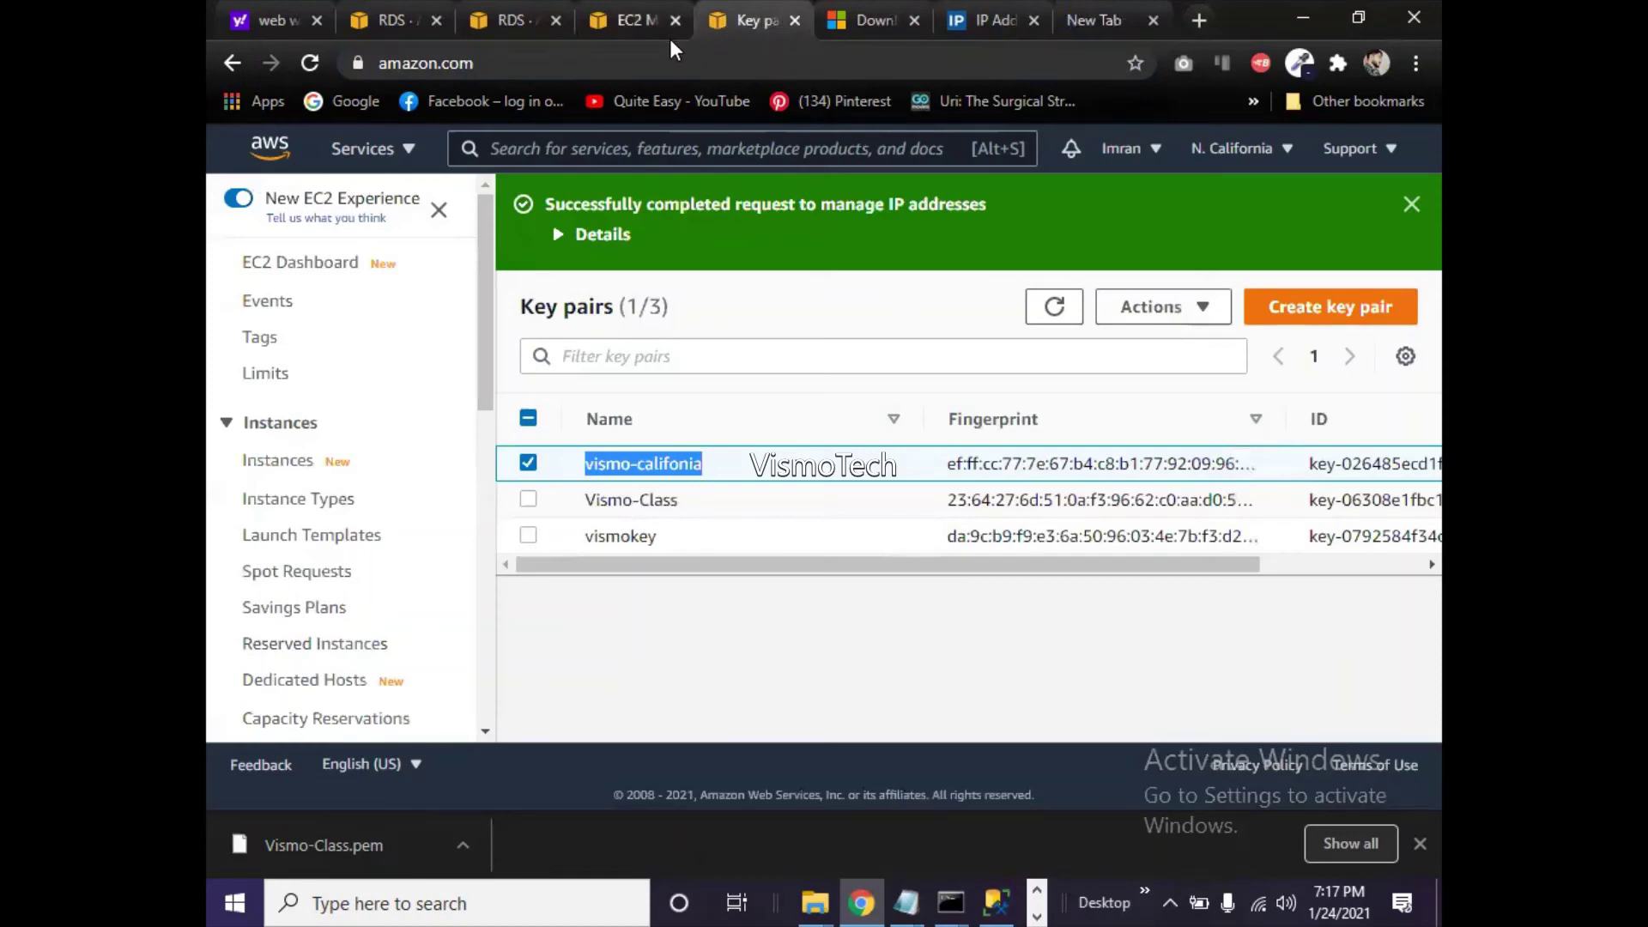
click(617, 15)
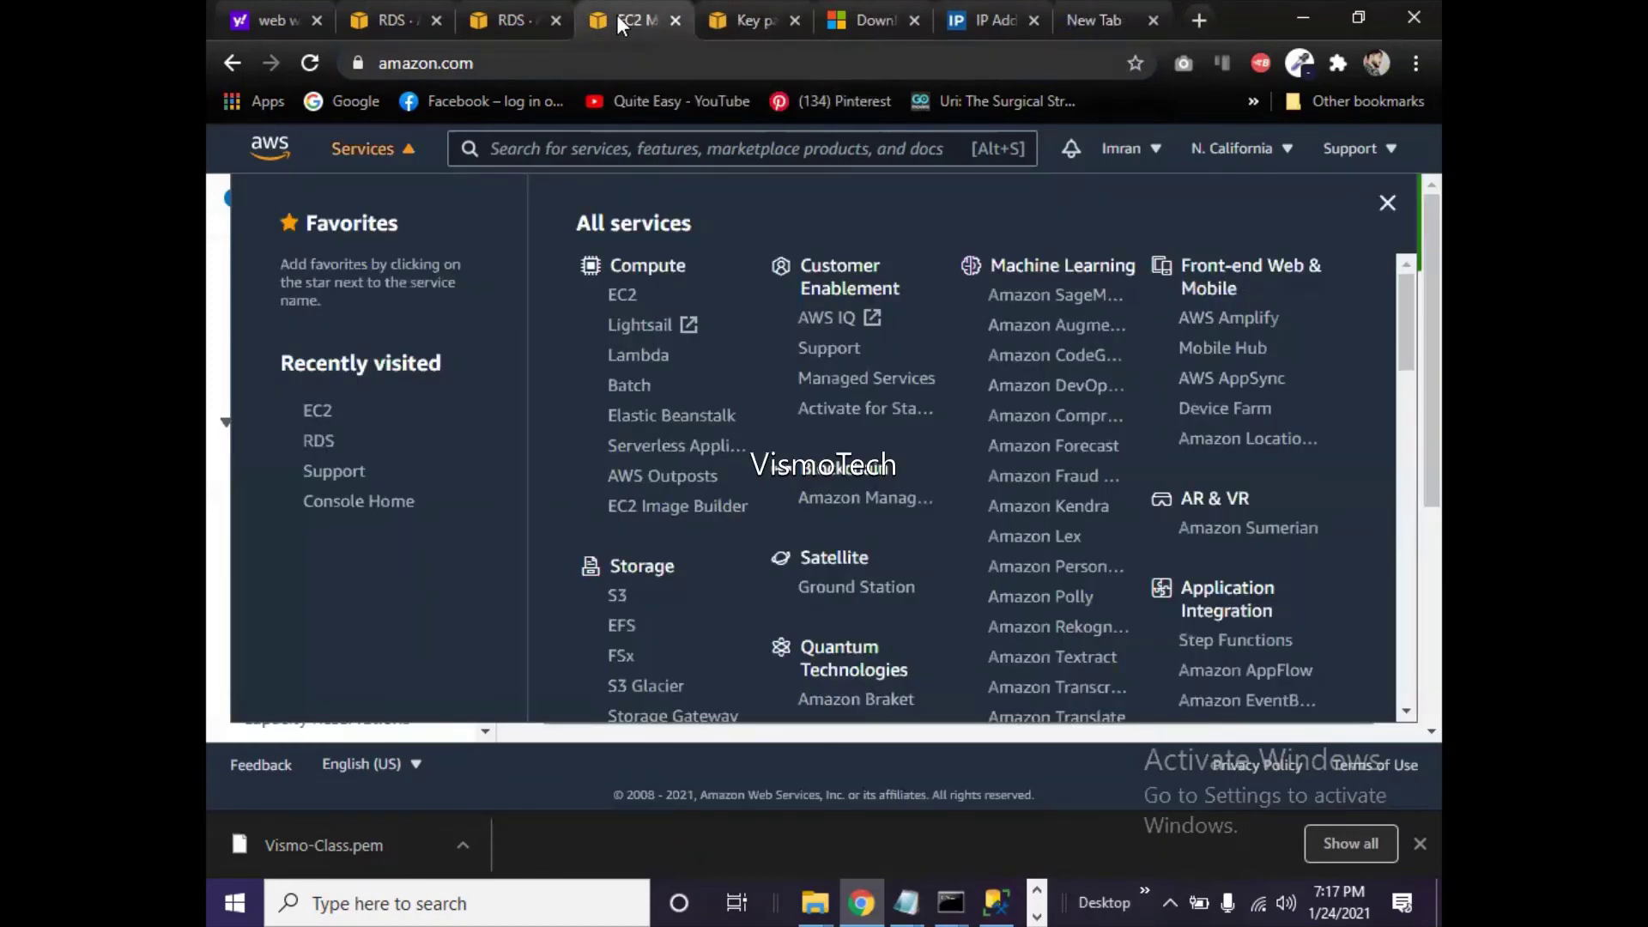
click(738, 19)
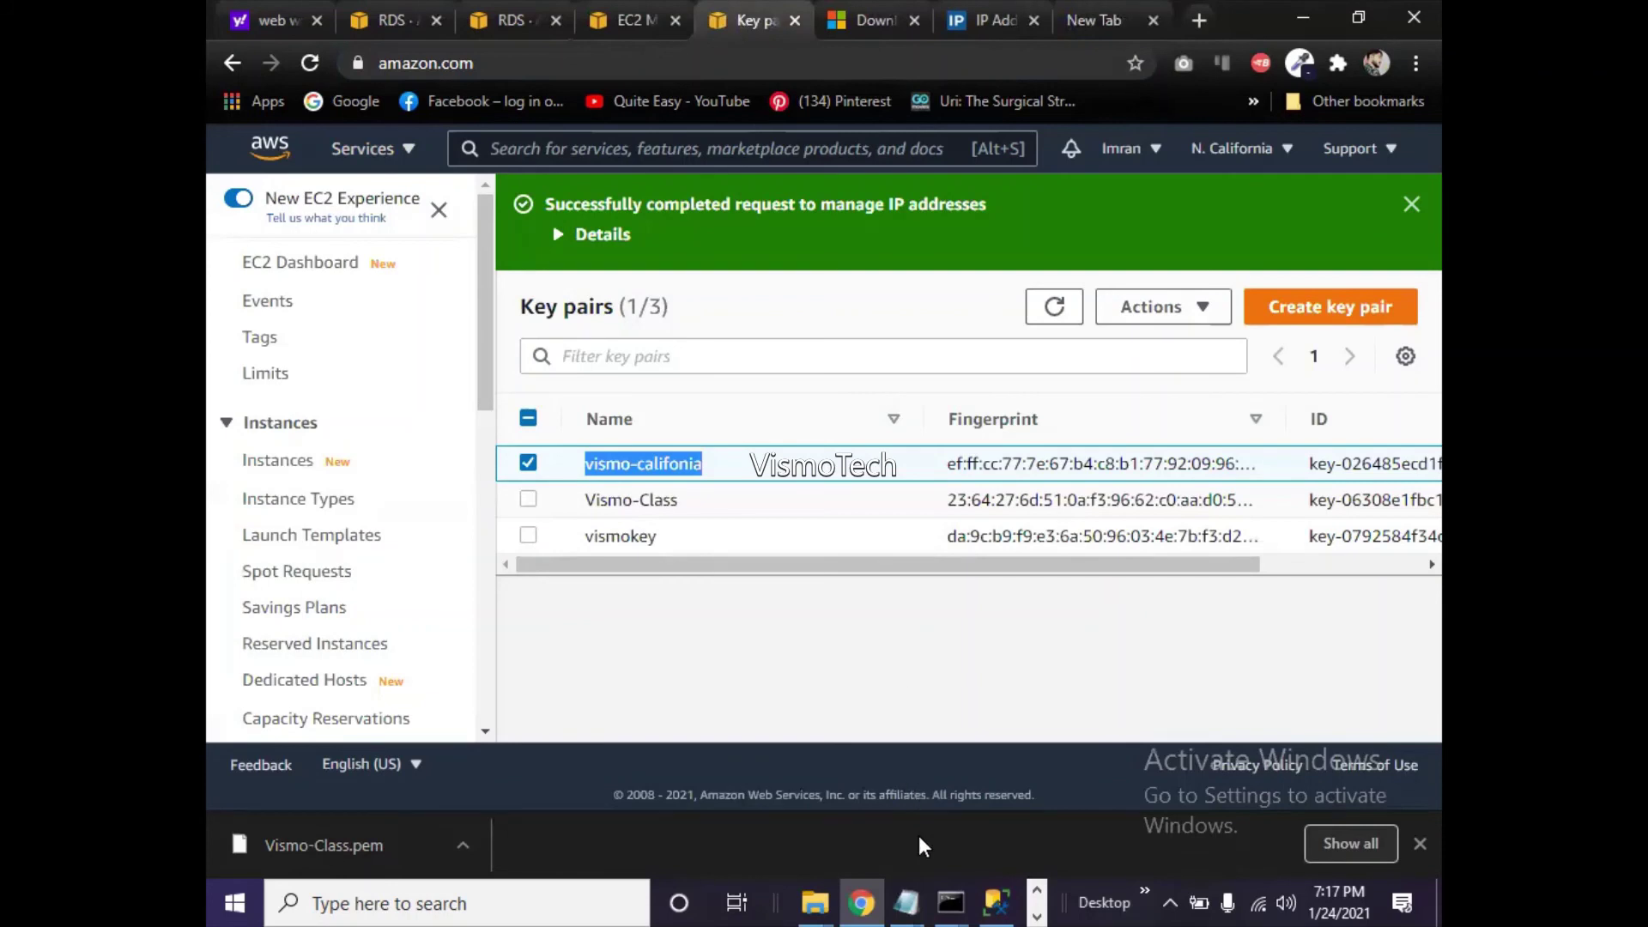
mouse_move(908, 900)
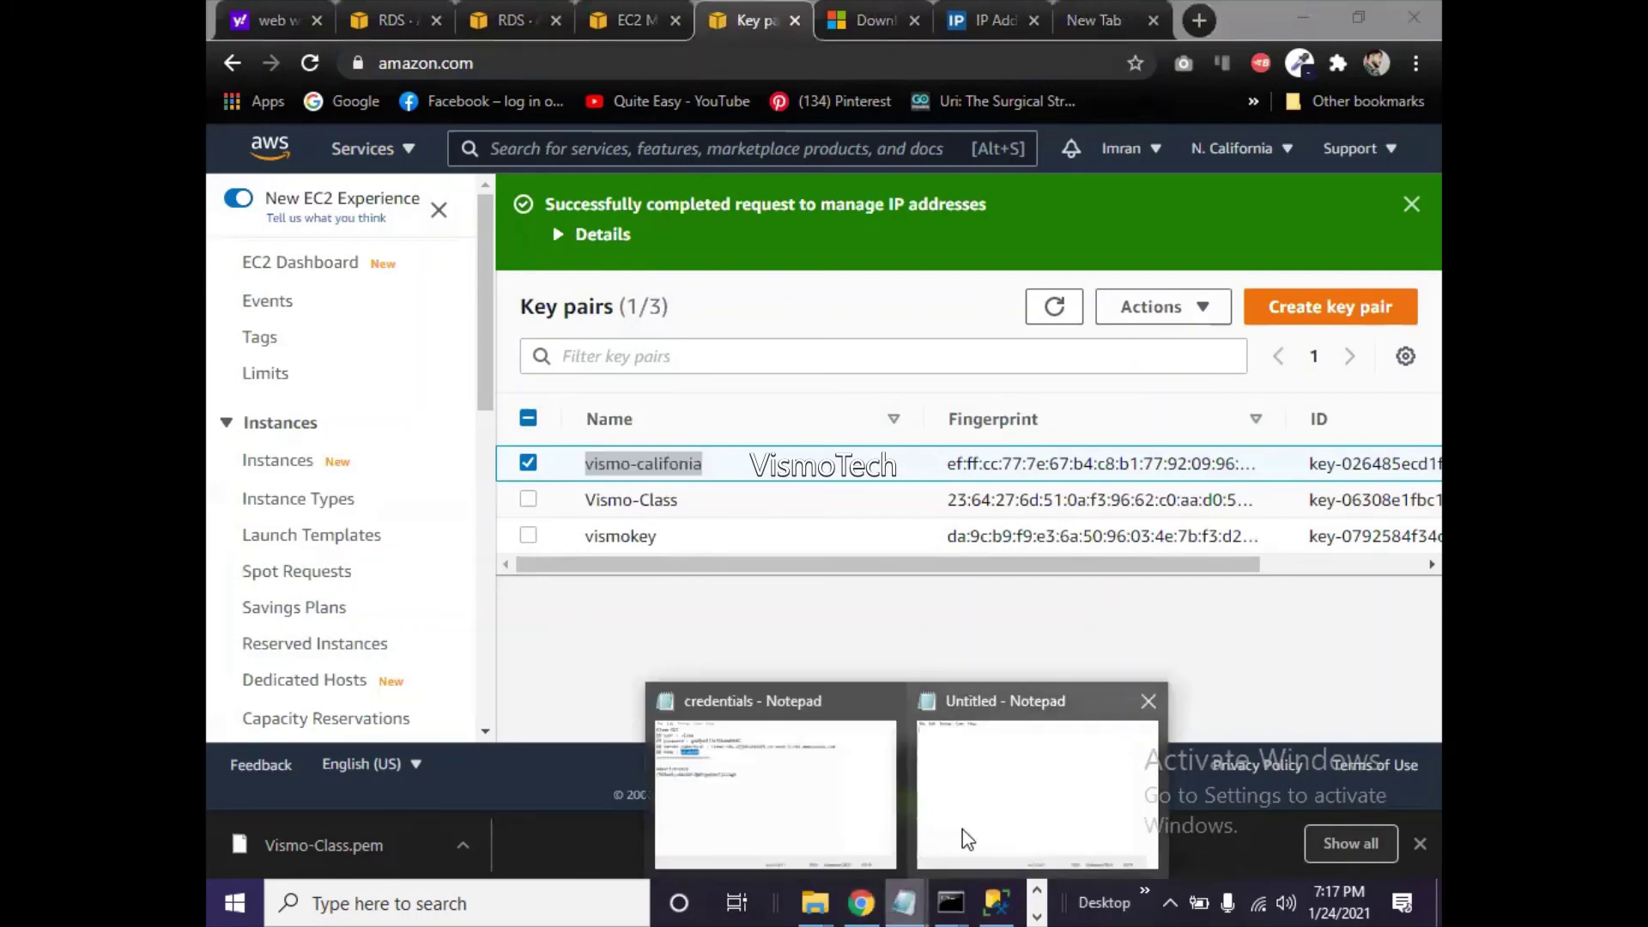
click(945, 825)
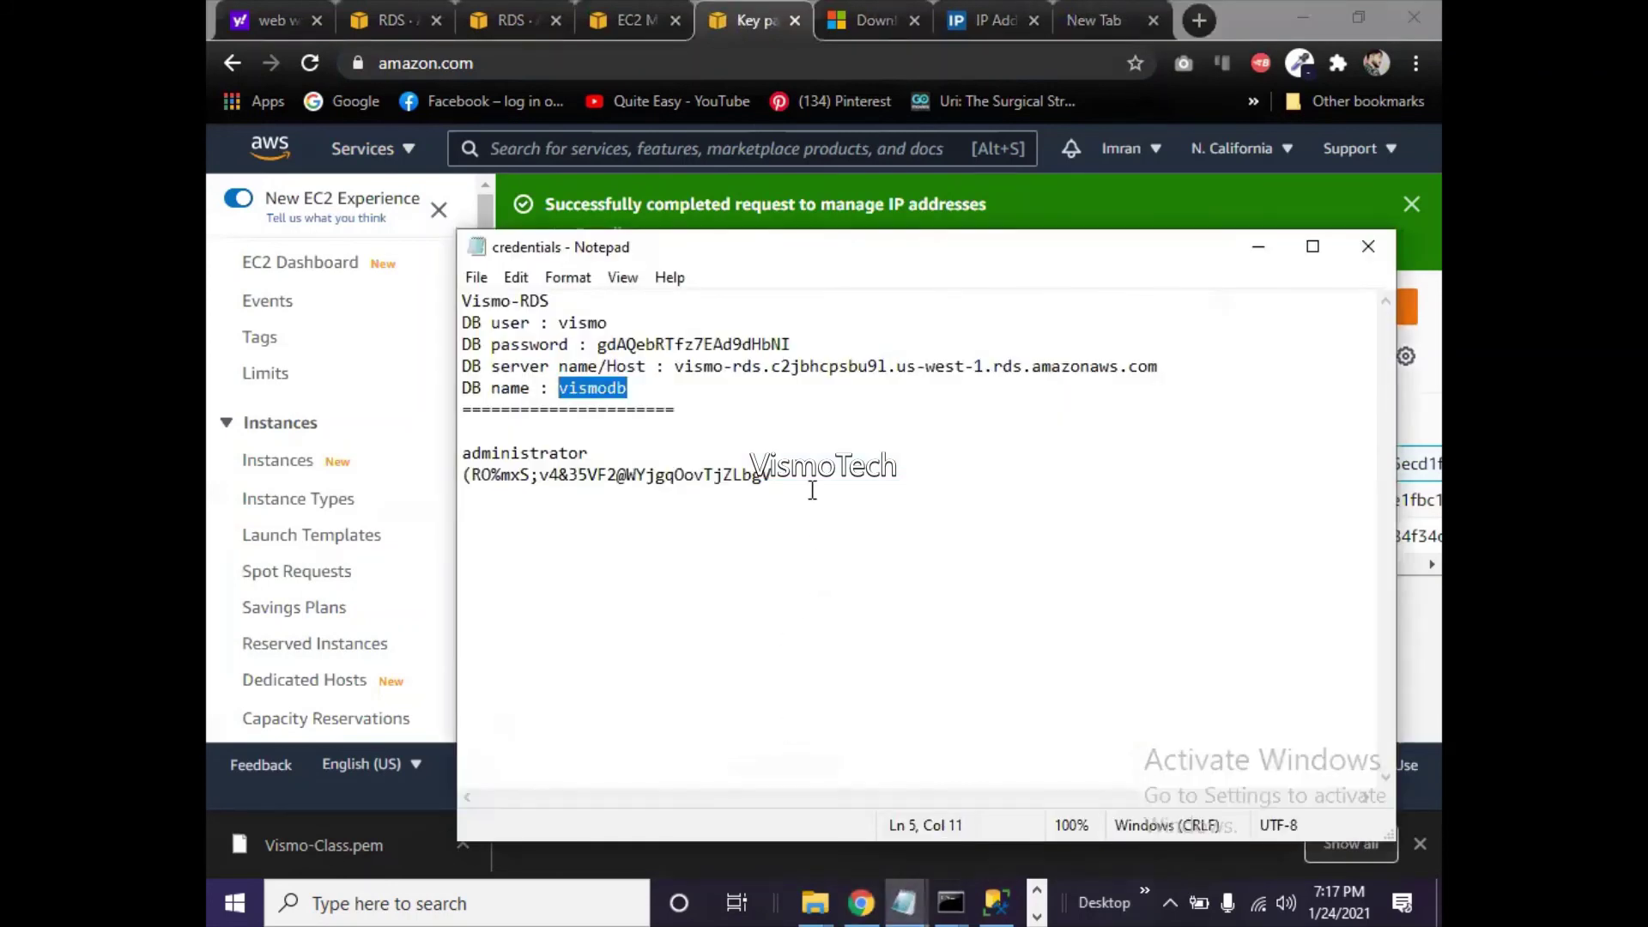
click(645, 385)
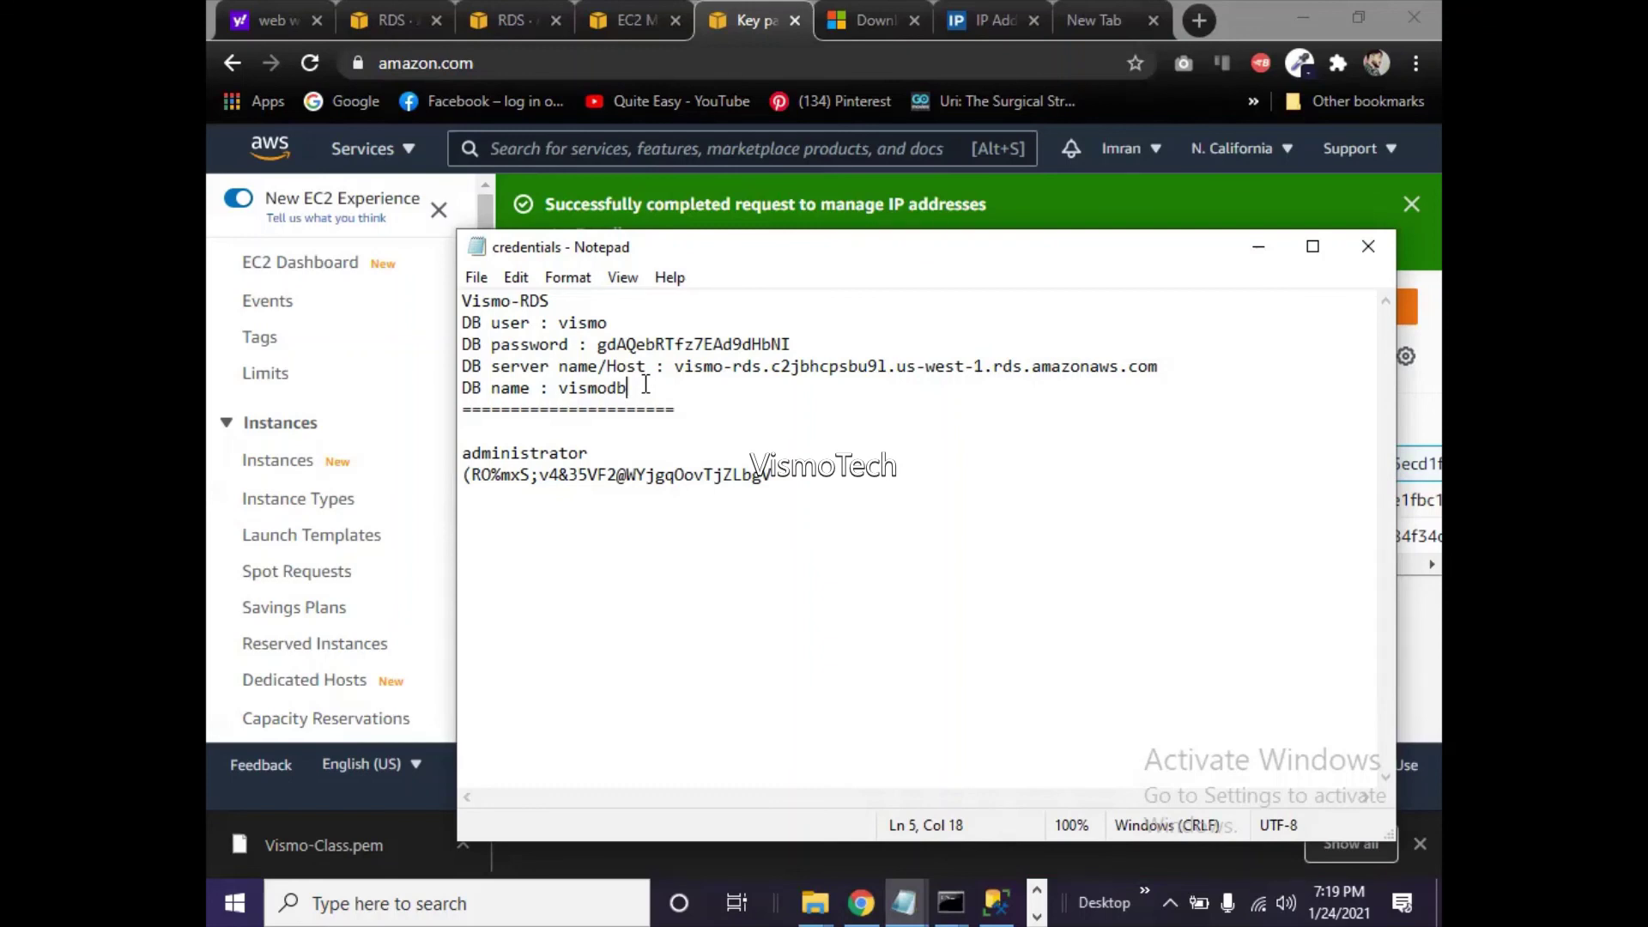
- Move through the Download SSMS and IP2Location tabs to the blank New Tab
click(850, 24)
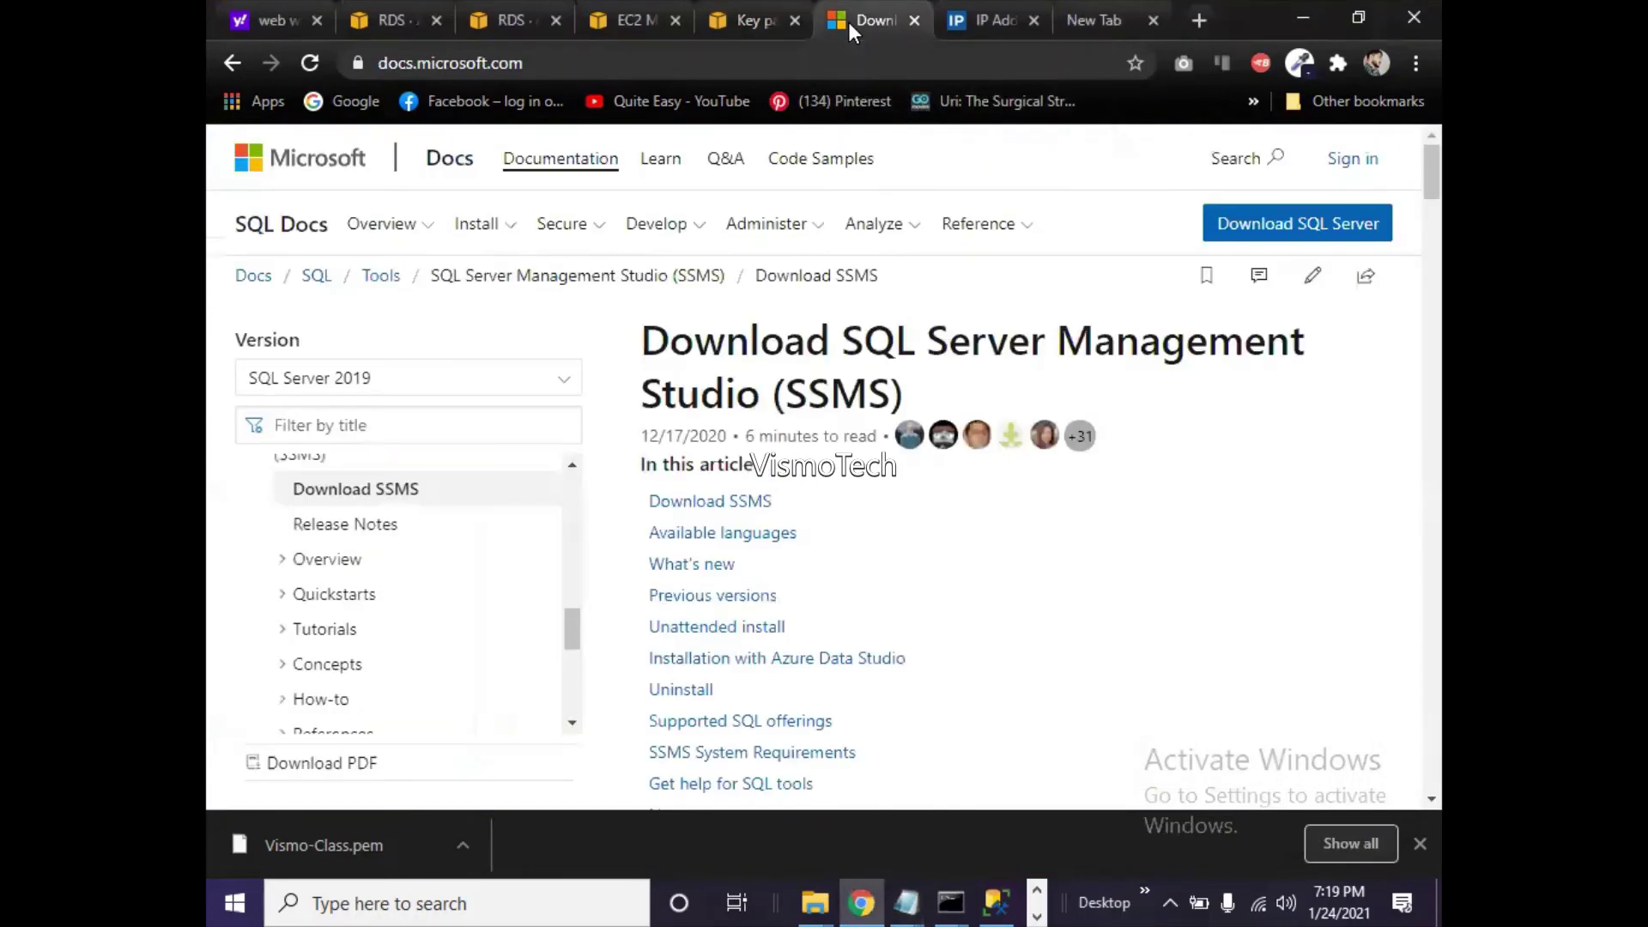
click(966, 22)
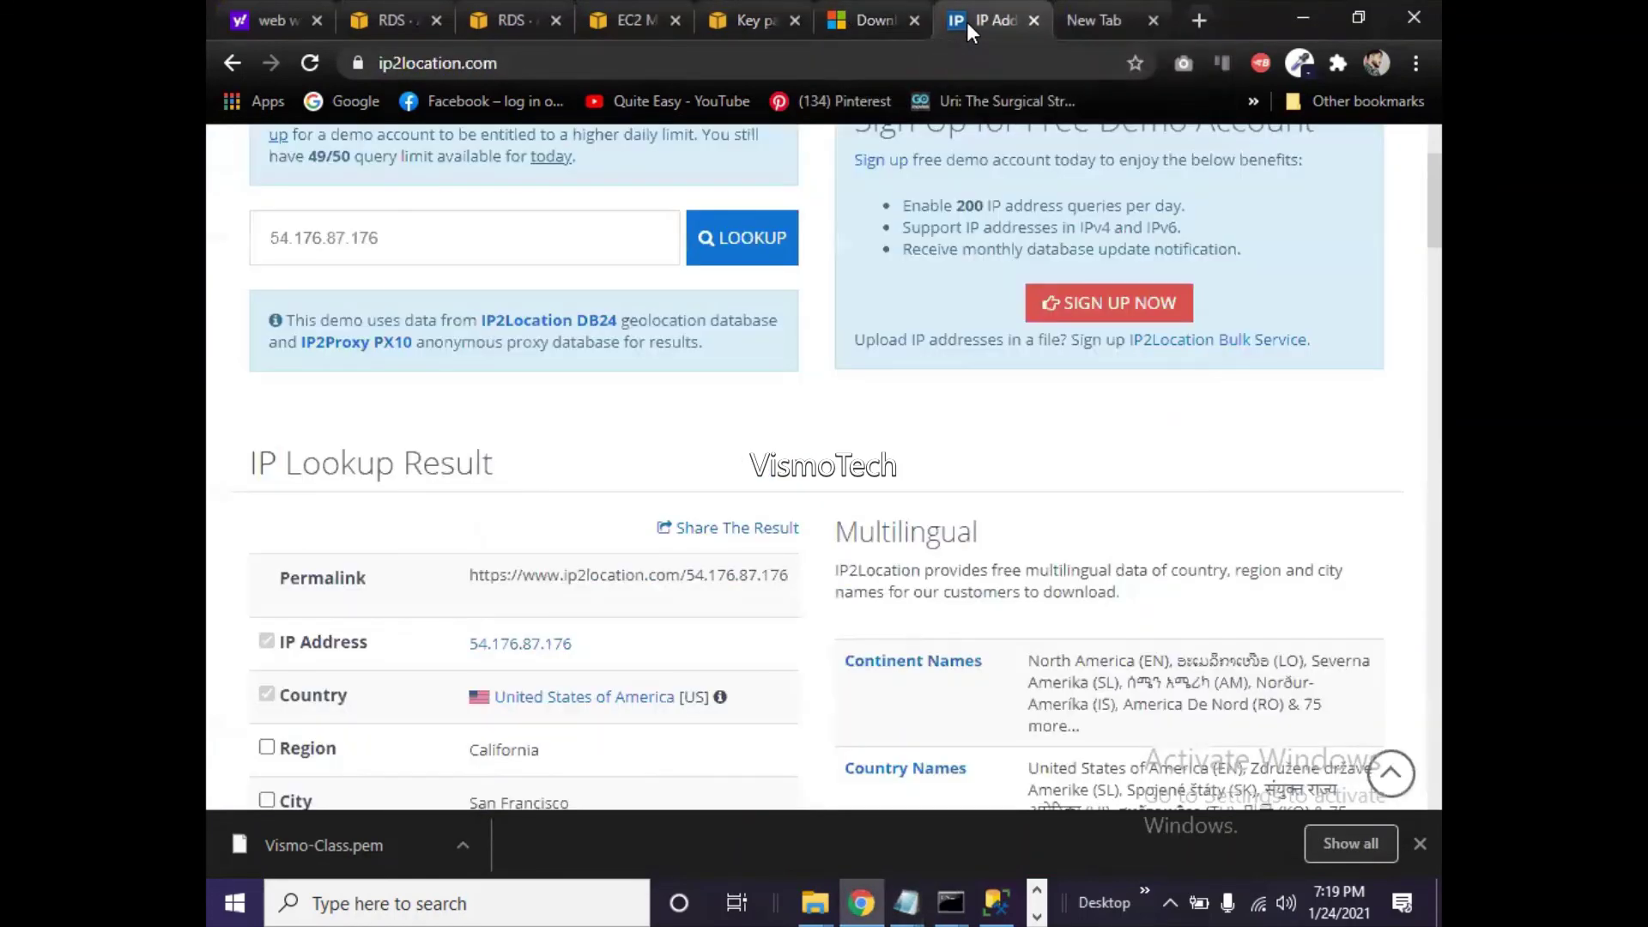
click(1080, 17)
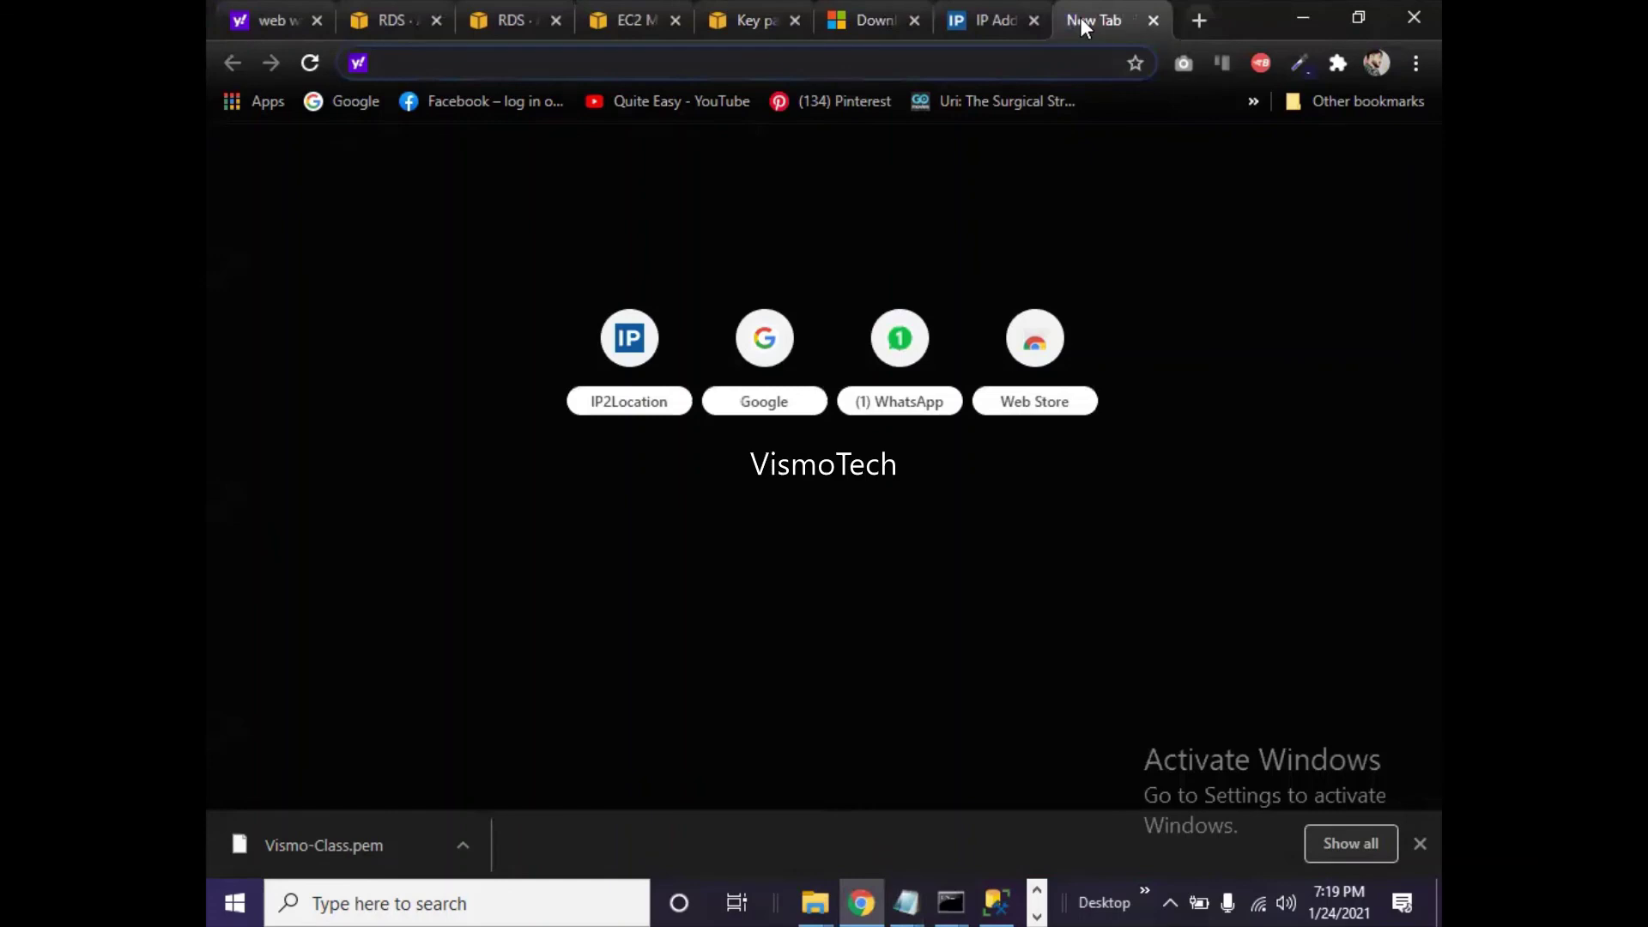
click(996, 901)
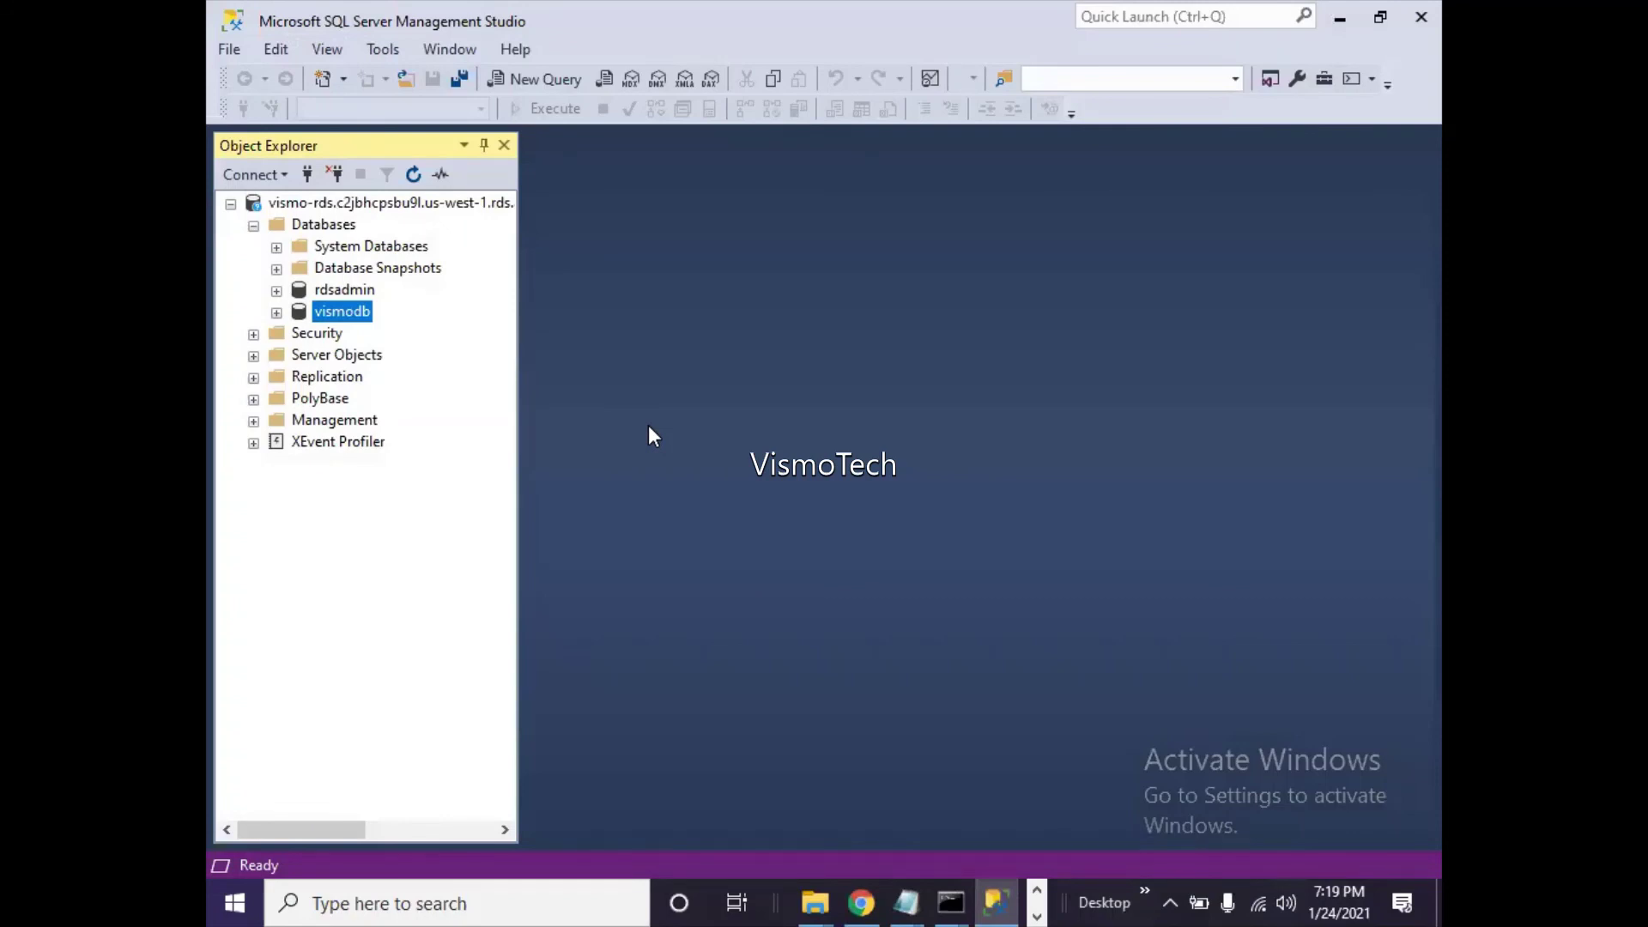
click(861, 901)
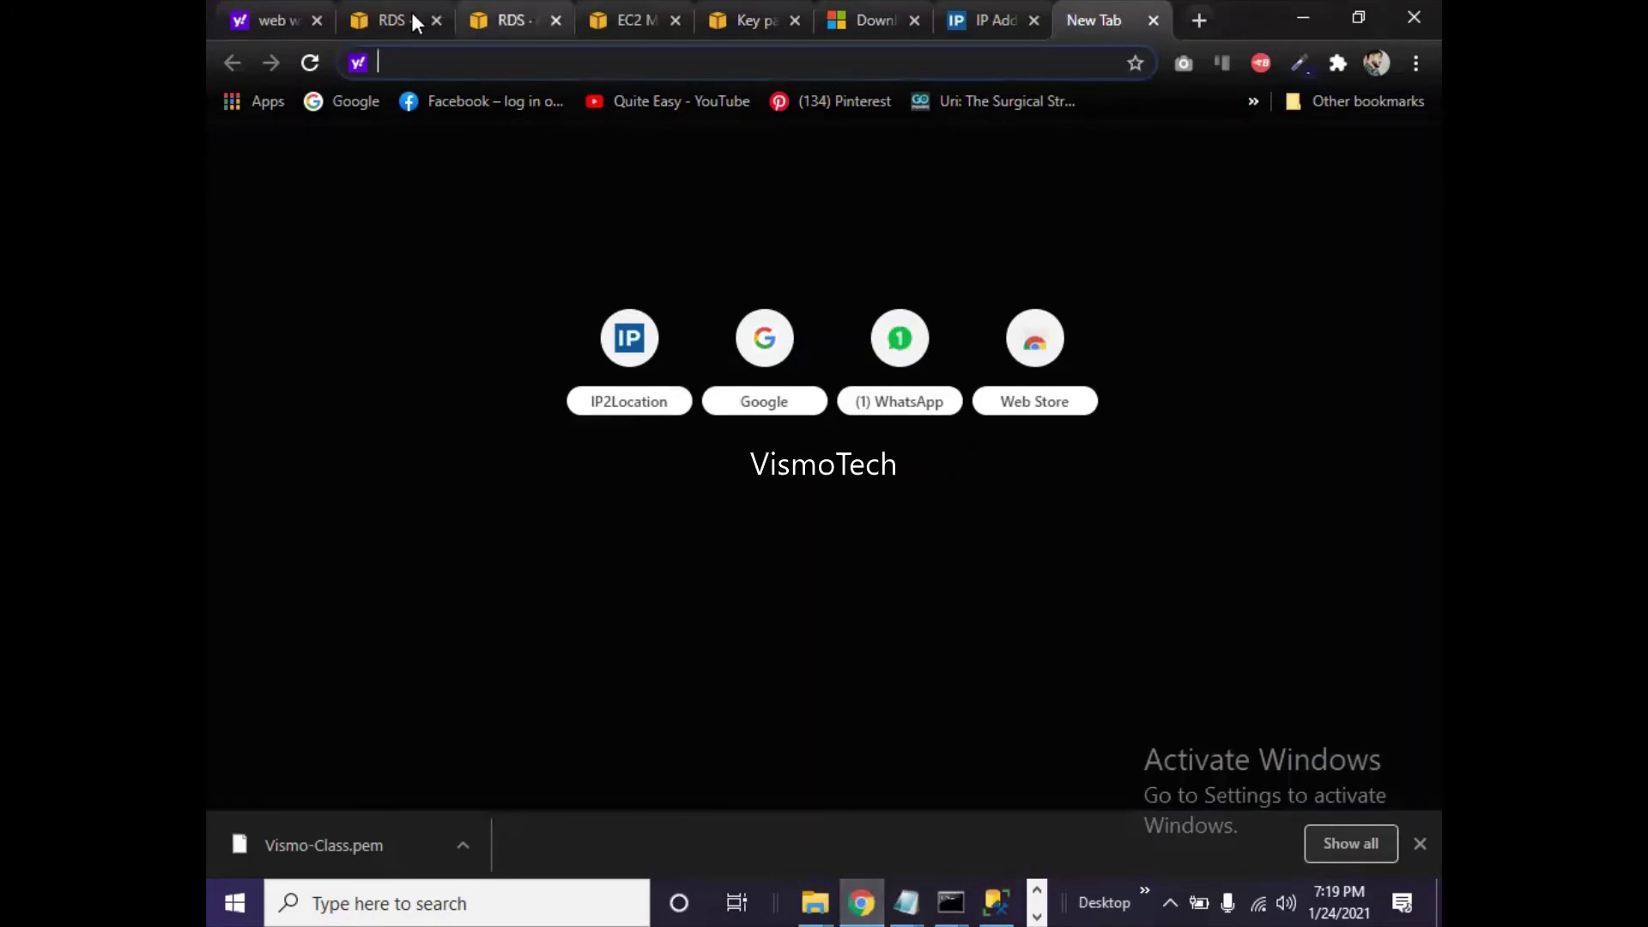
click(411, 21)
- Go from Services to the EC2 console and show Instances (running), listing 1 instance
click(405, 150)
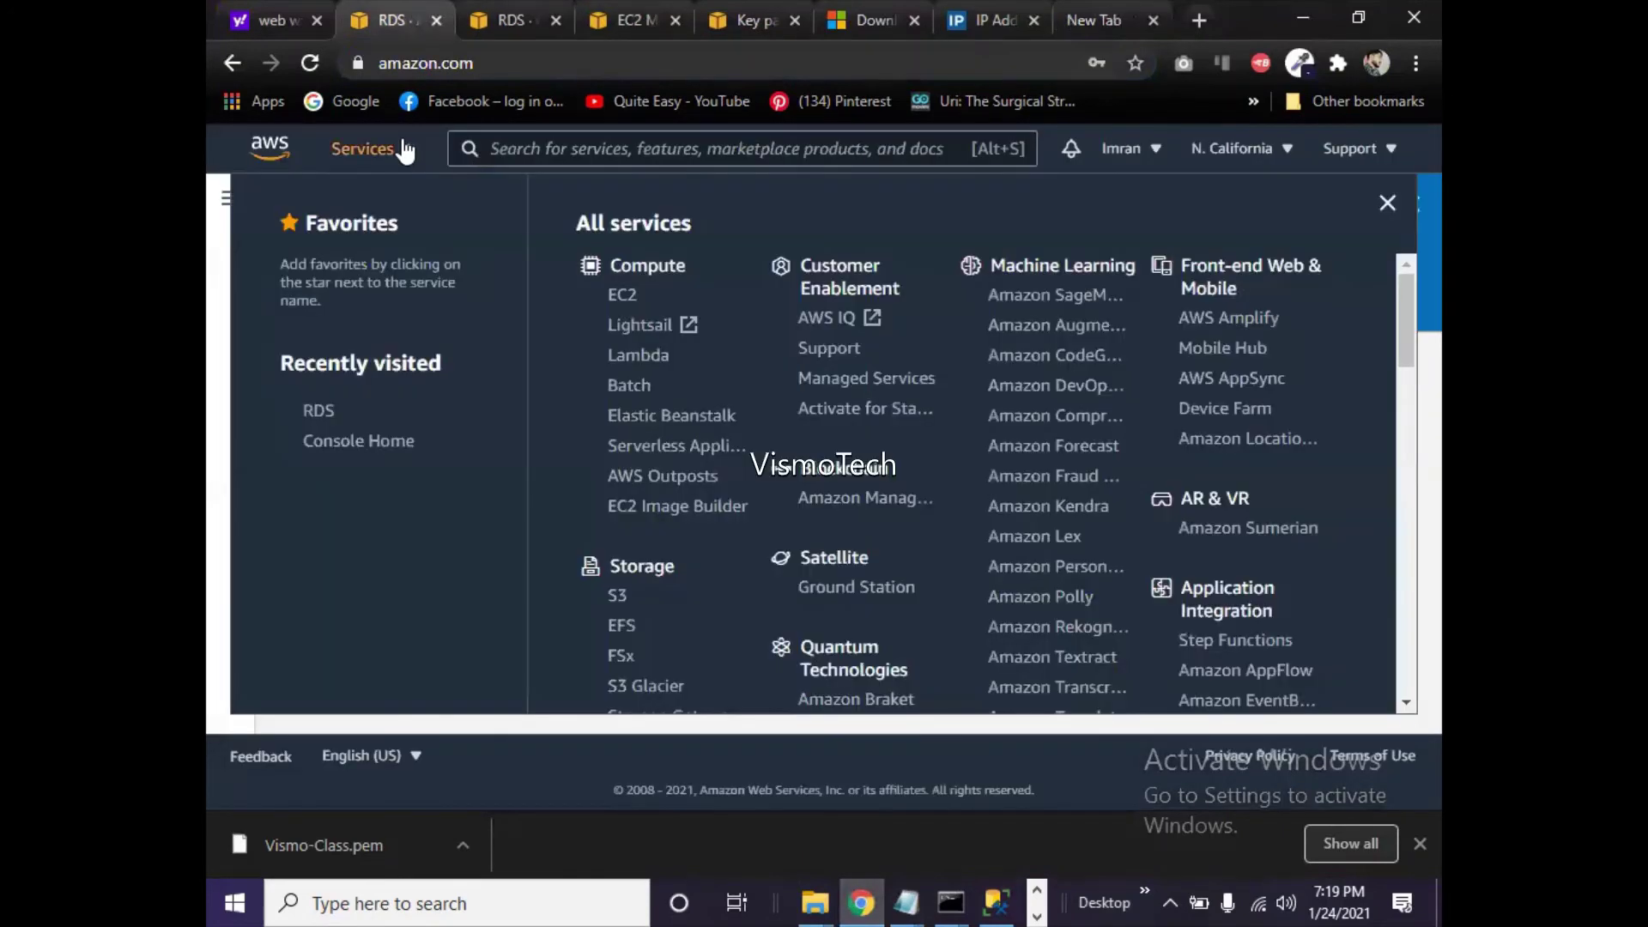
click(634, 306)
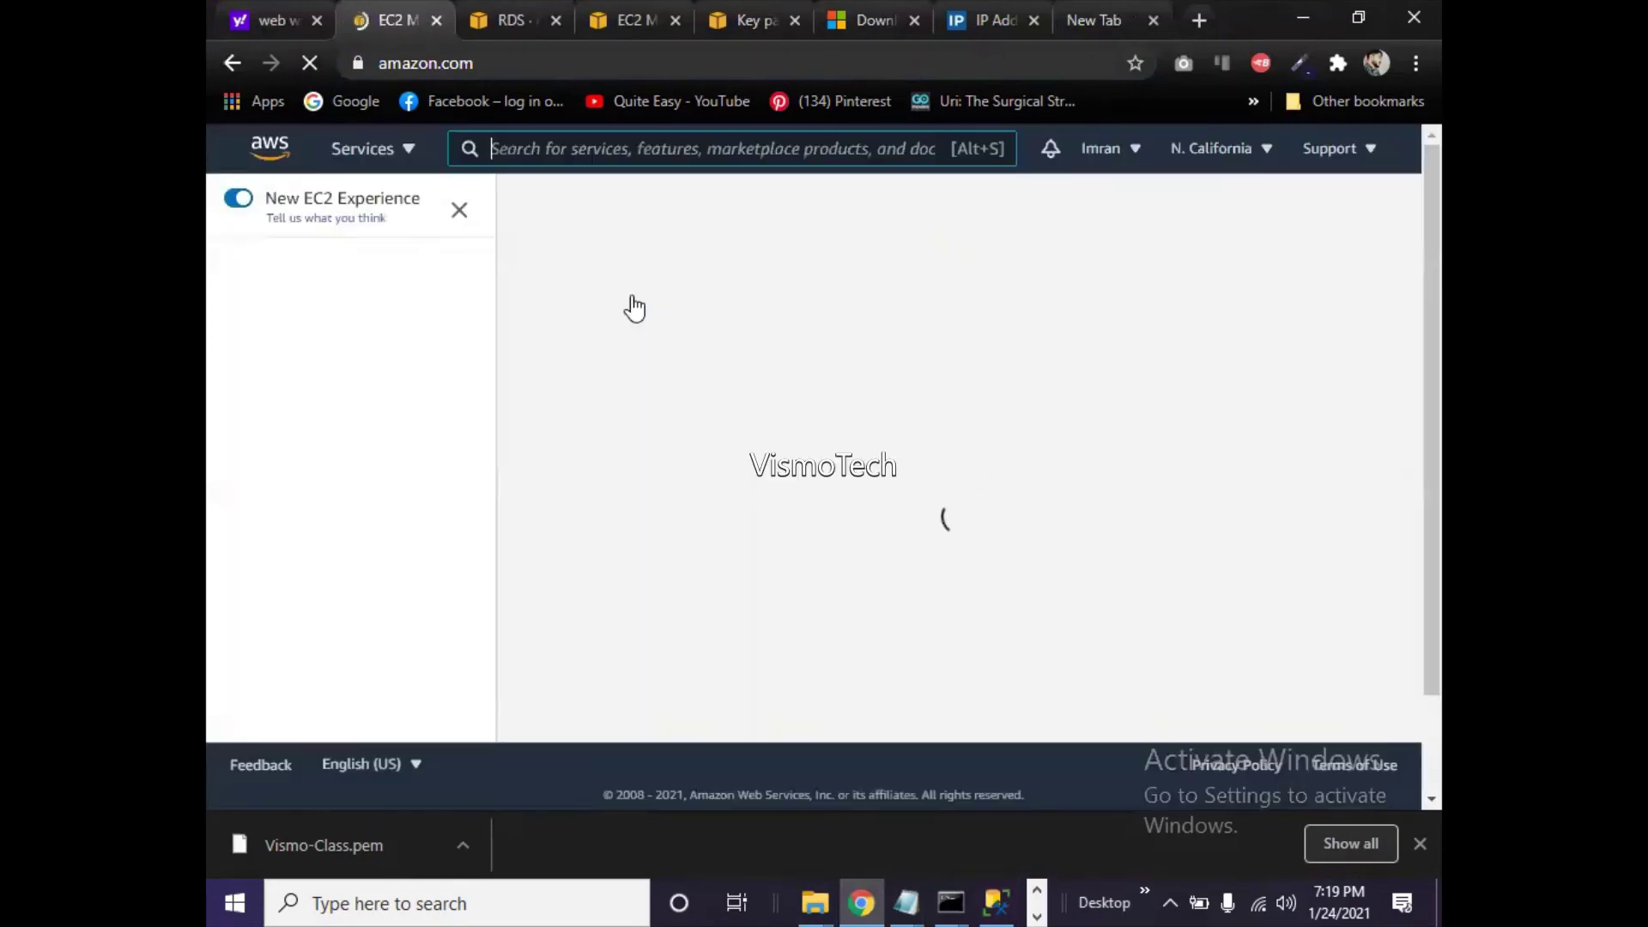
click(654, 365)
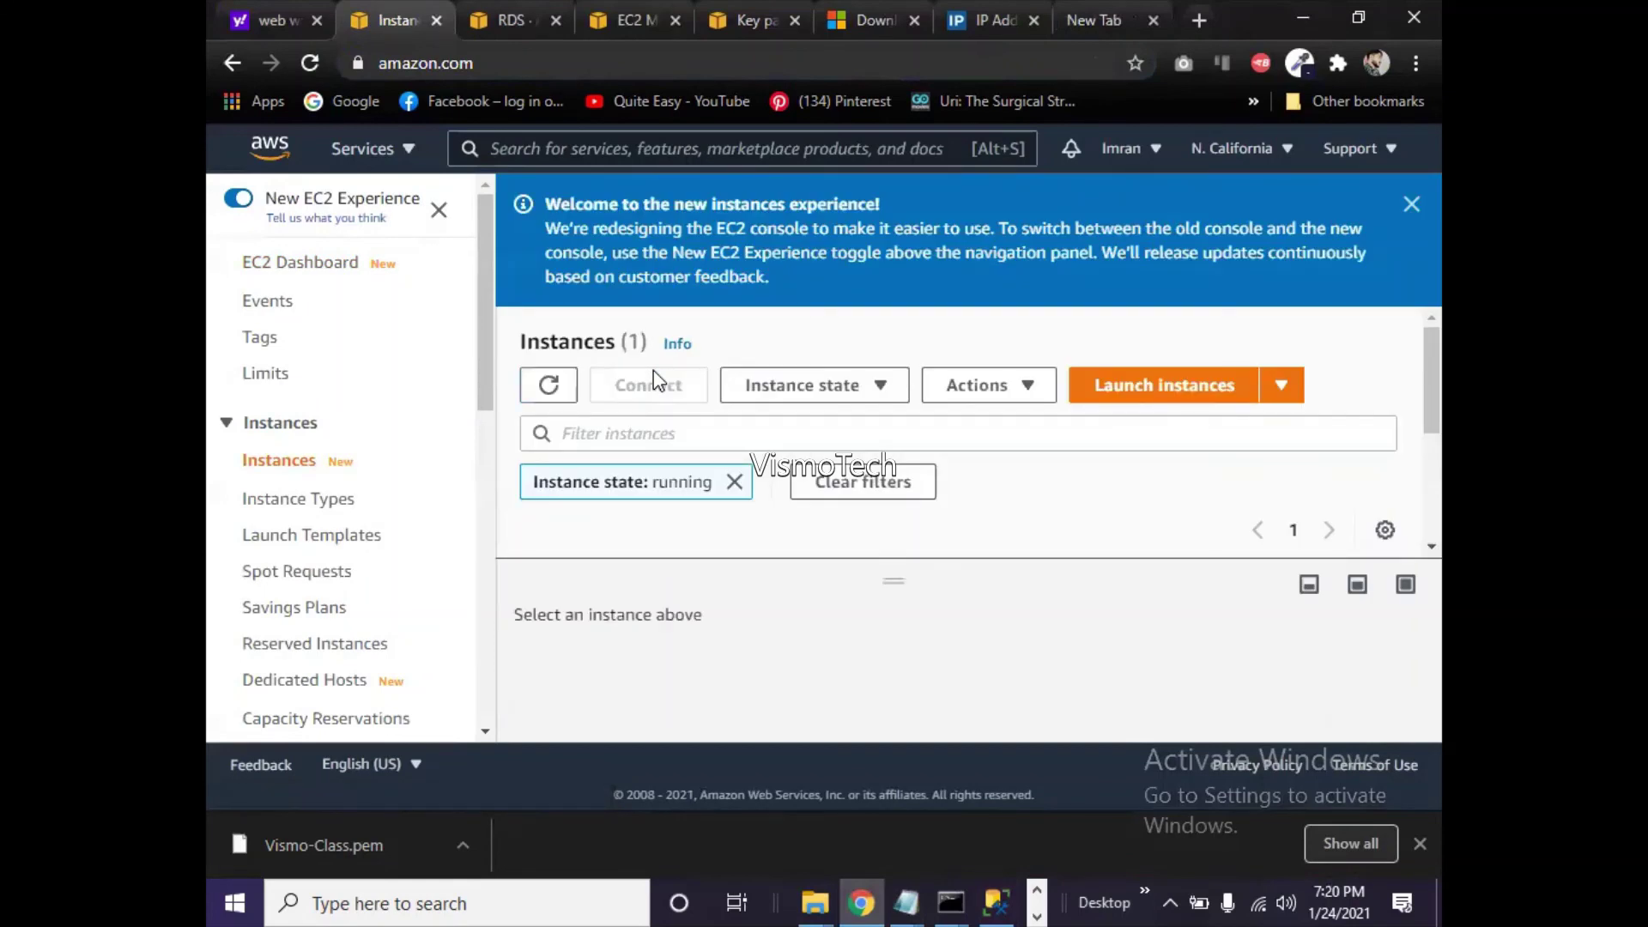
- Launch a new EC2 instance and search the machine images for 'sql'
click(1114, 396)
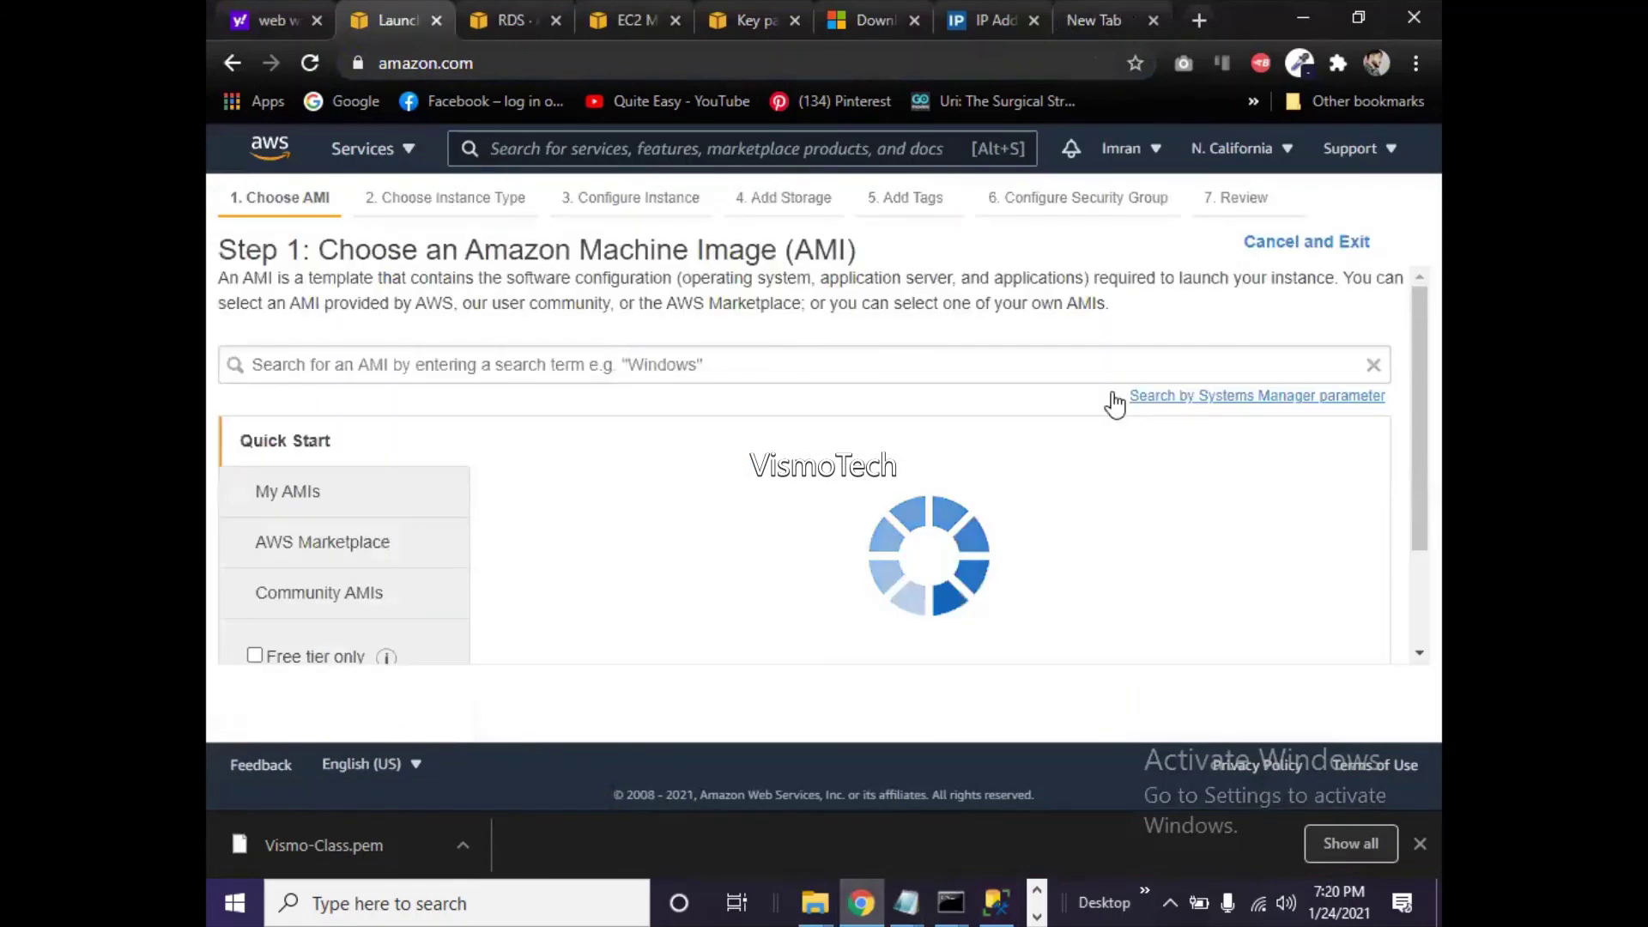
click(1070, 367)
text(sql)
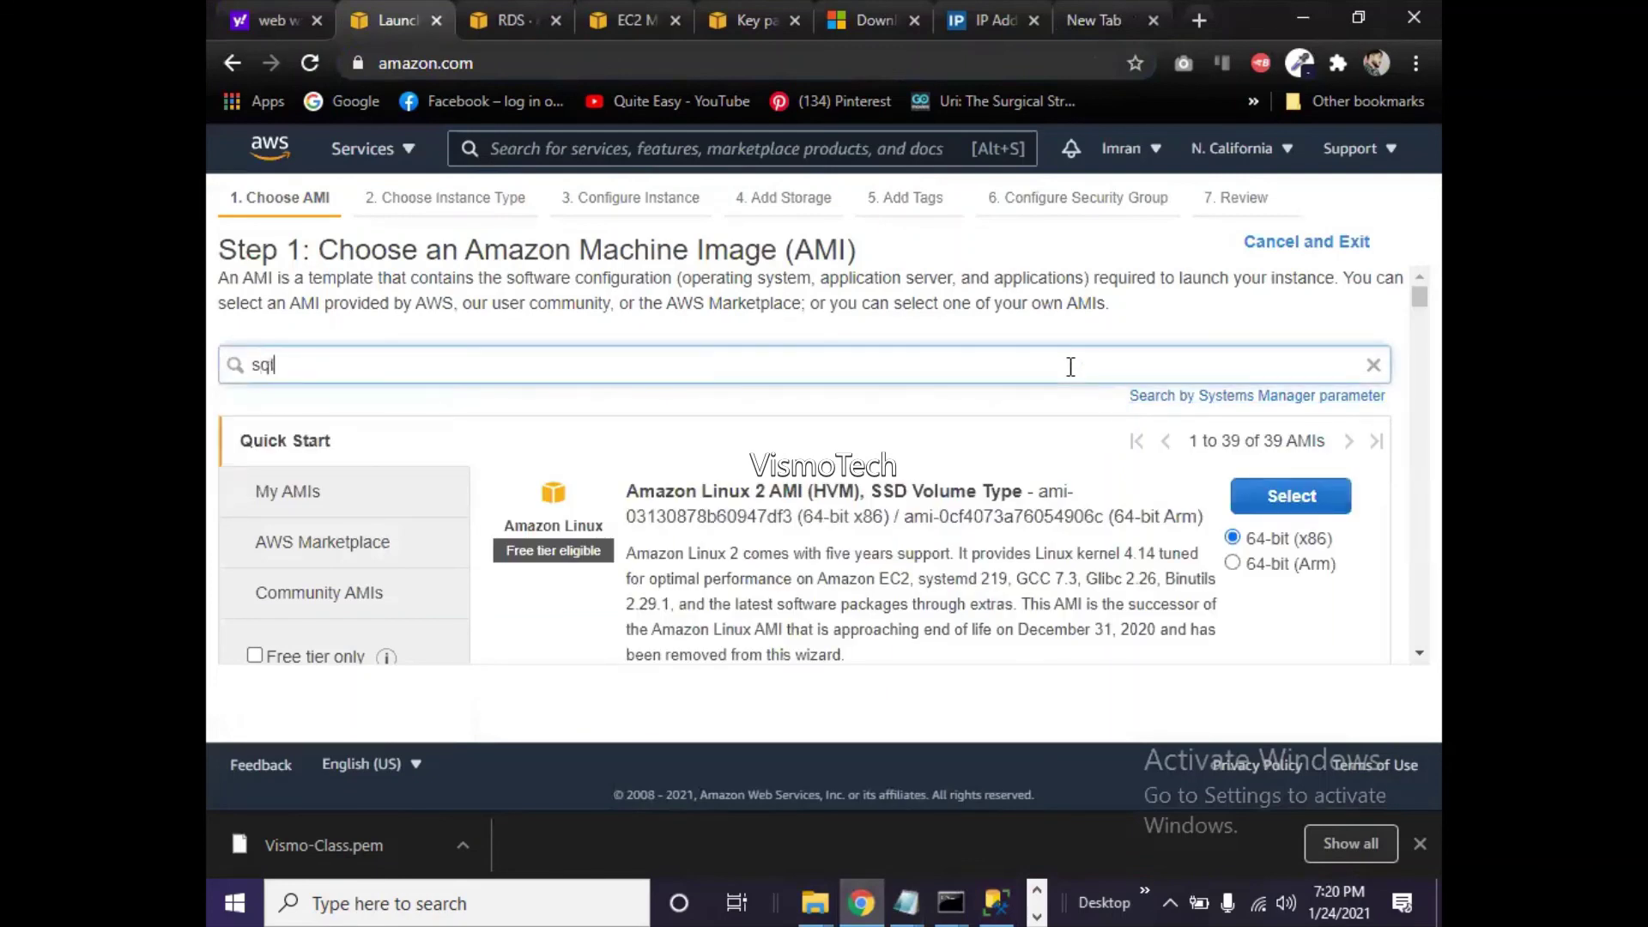
key(Return)
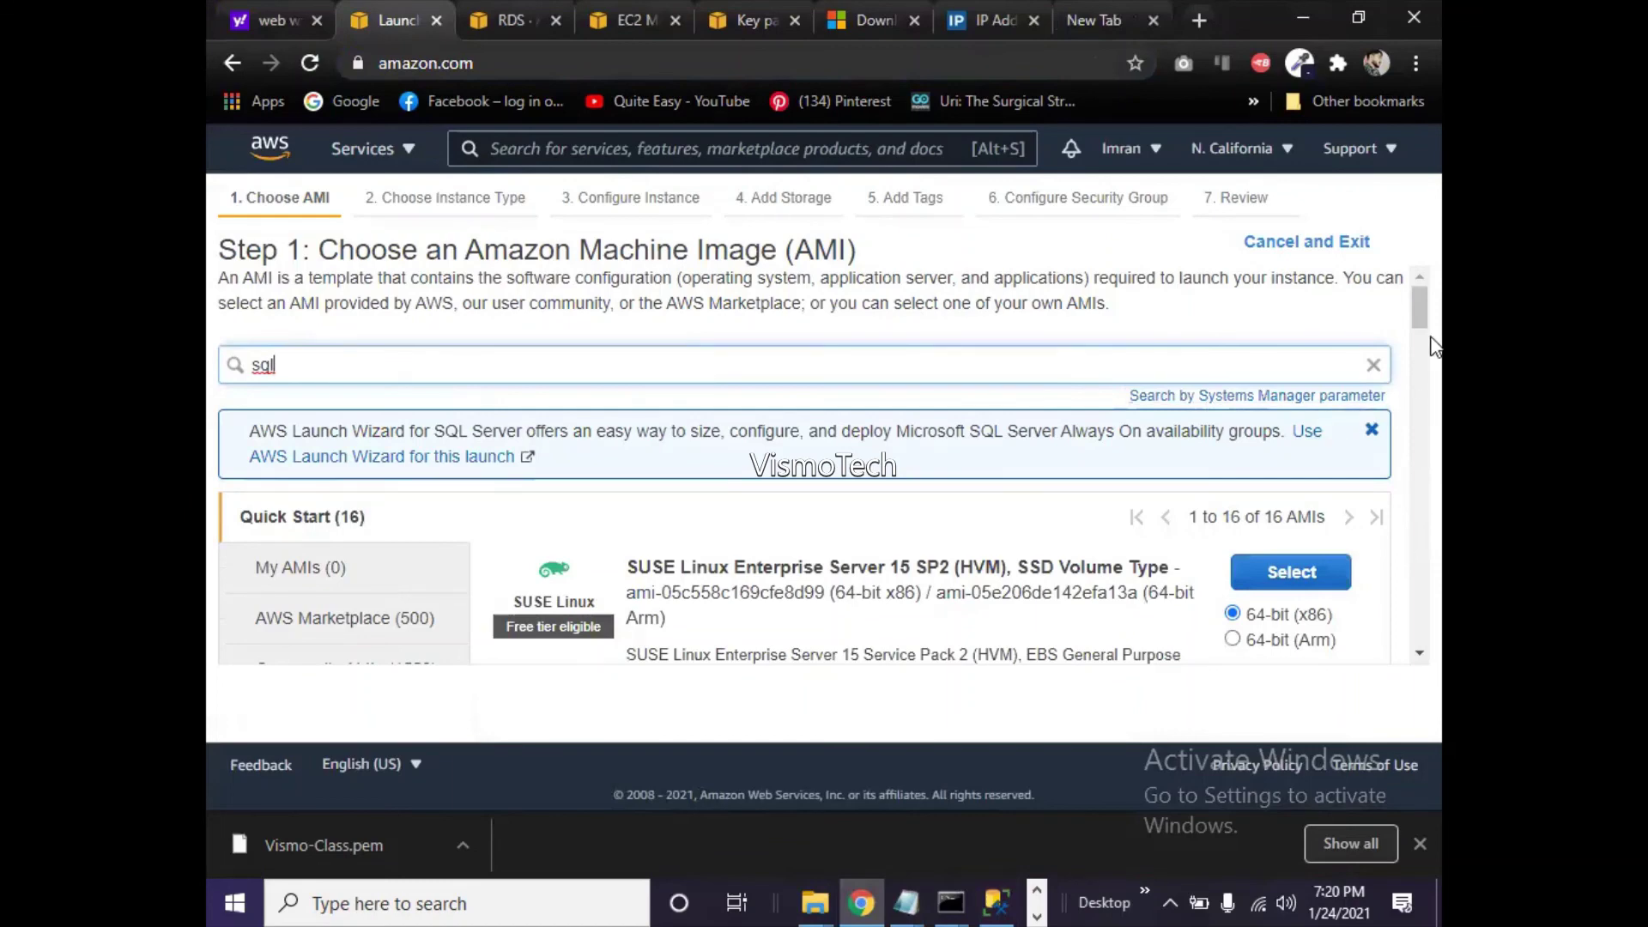
- Scroll the 'sql' AMI results to the Windows Server 2019 with SQL Server entries
drag(1419, 311, 1421, 359)
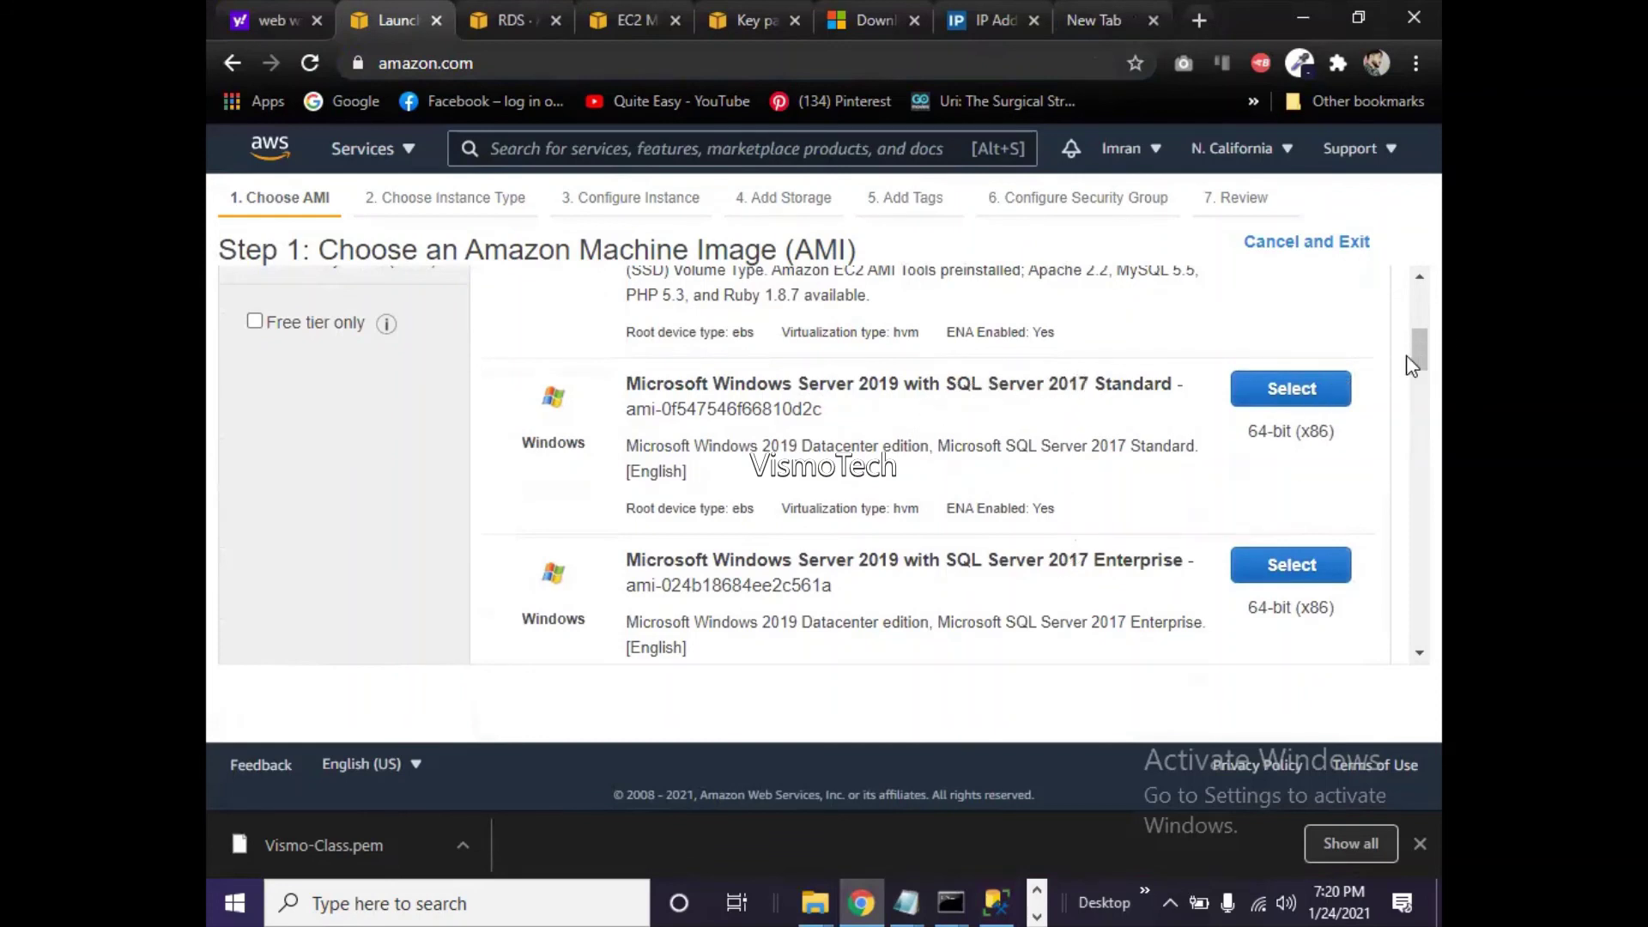
drag(1423, 362, 1421, 379)
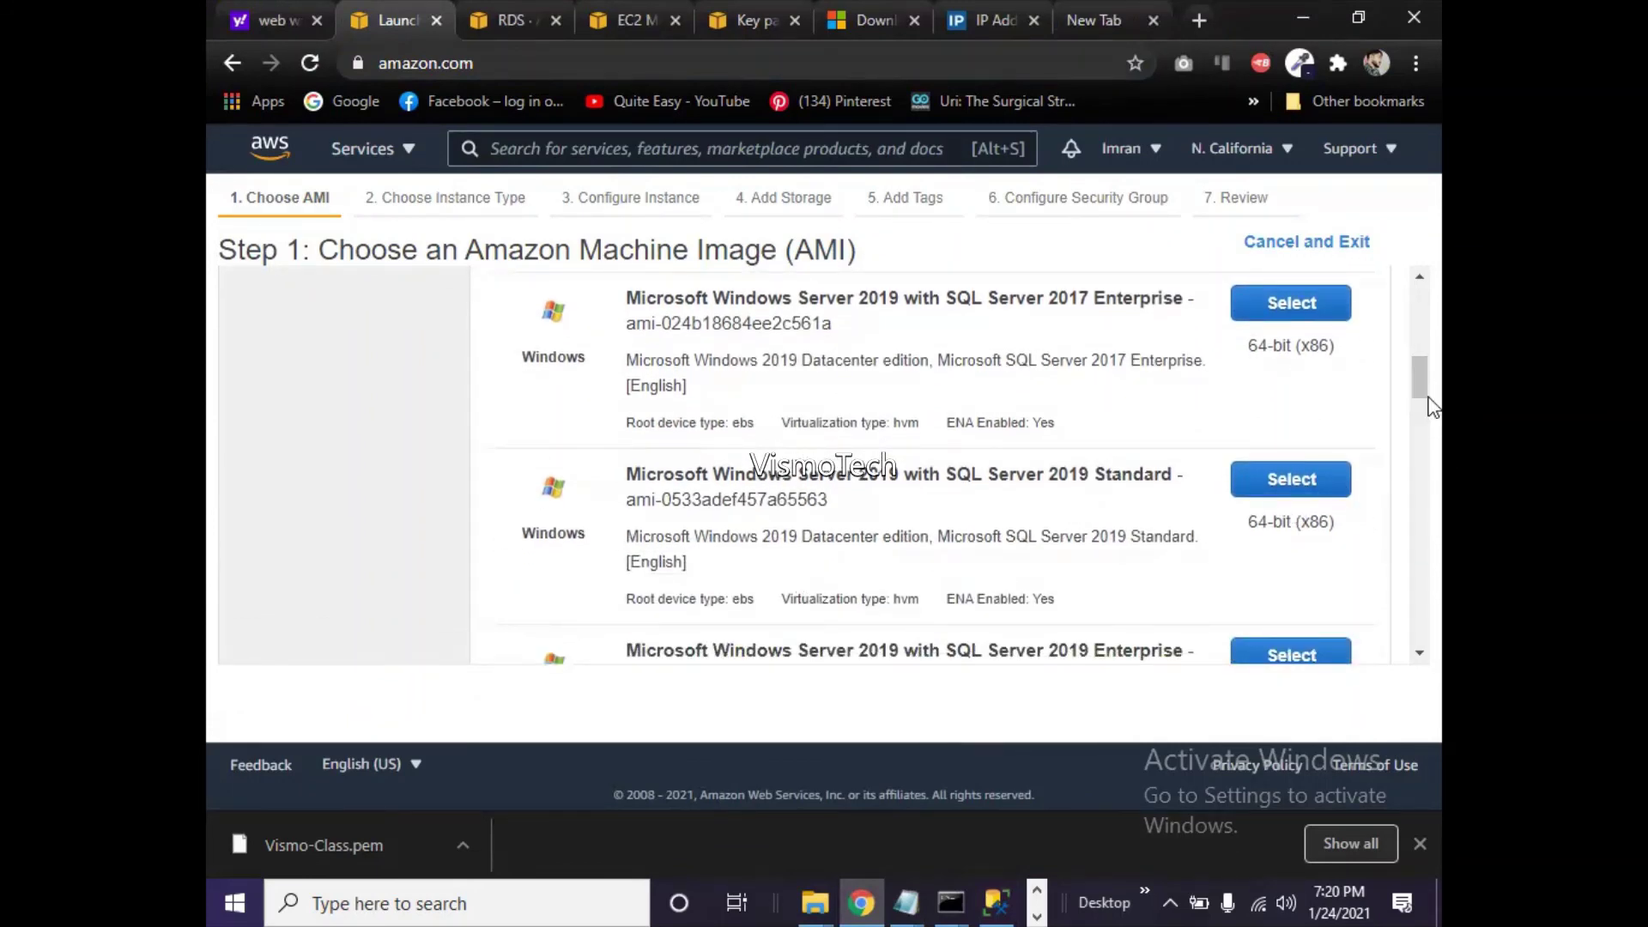
drag(1425, 390, 1420, 347)
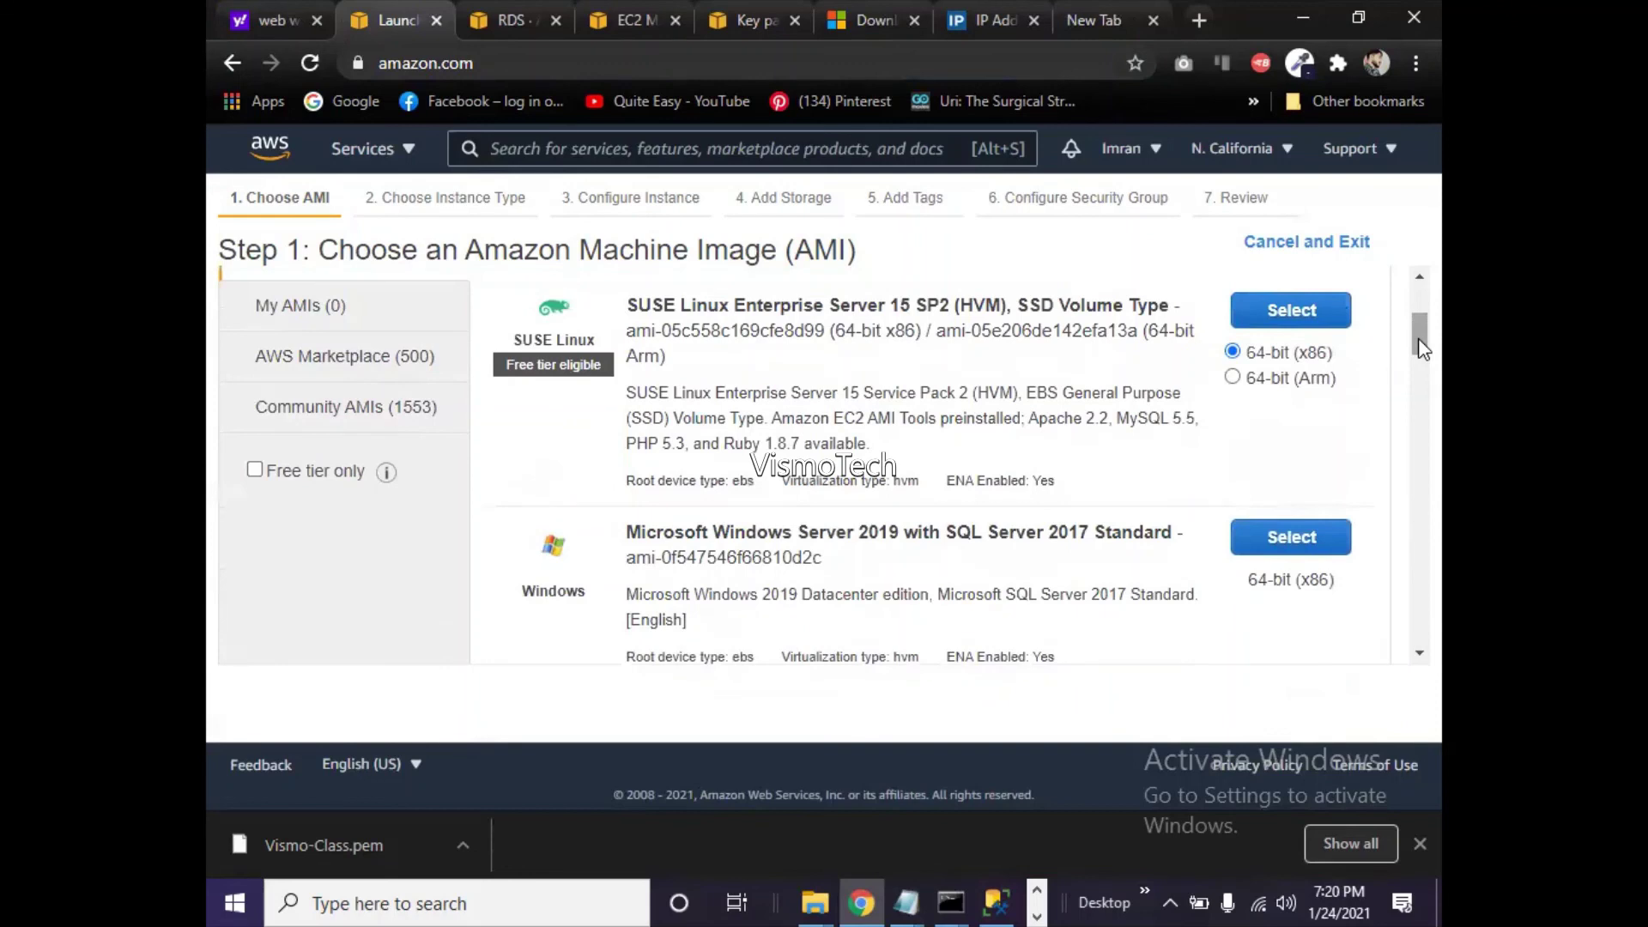